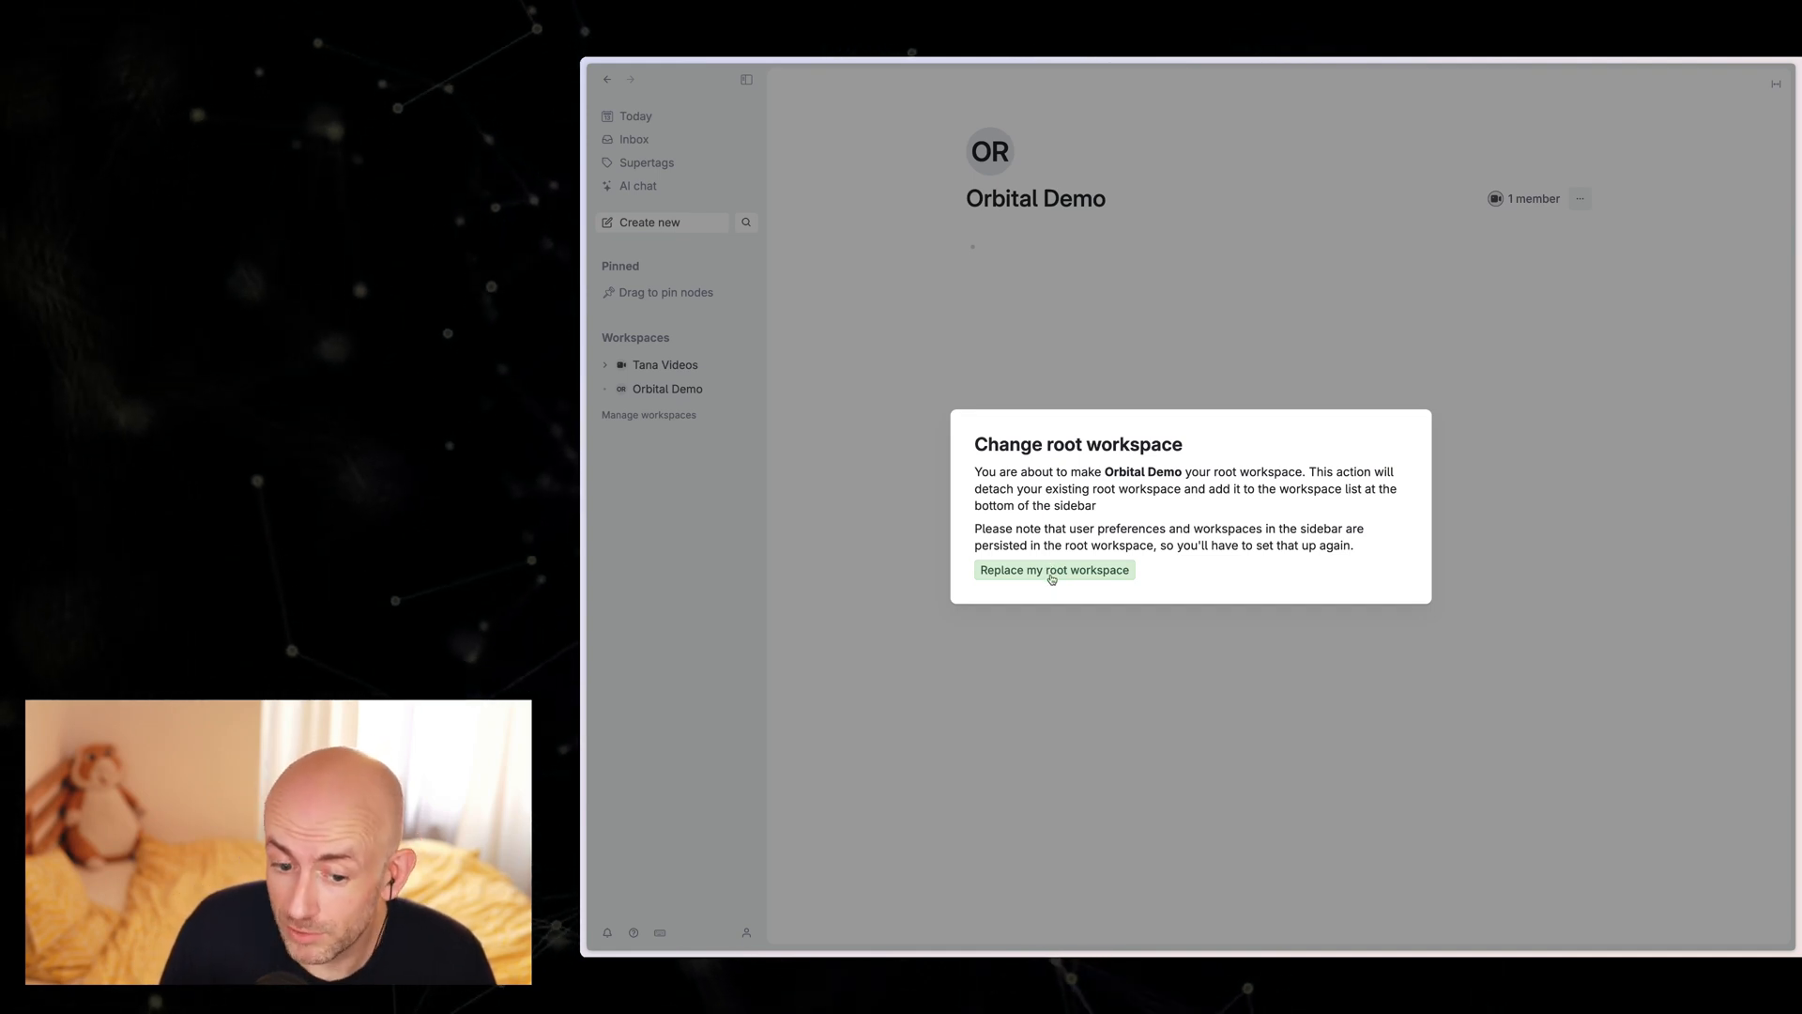
Step: Make Orbital Demo the root workspace and dismiss the meeting agent and voice memos suggestions
left_click(1056, 571)
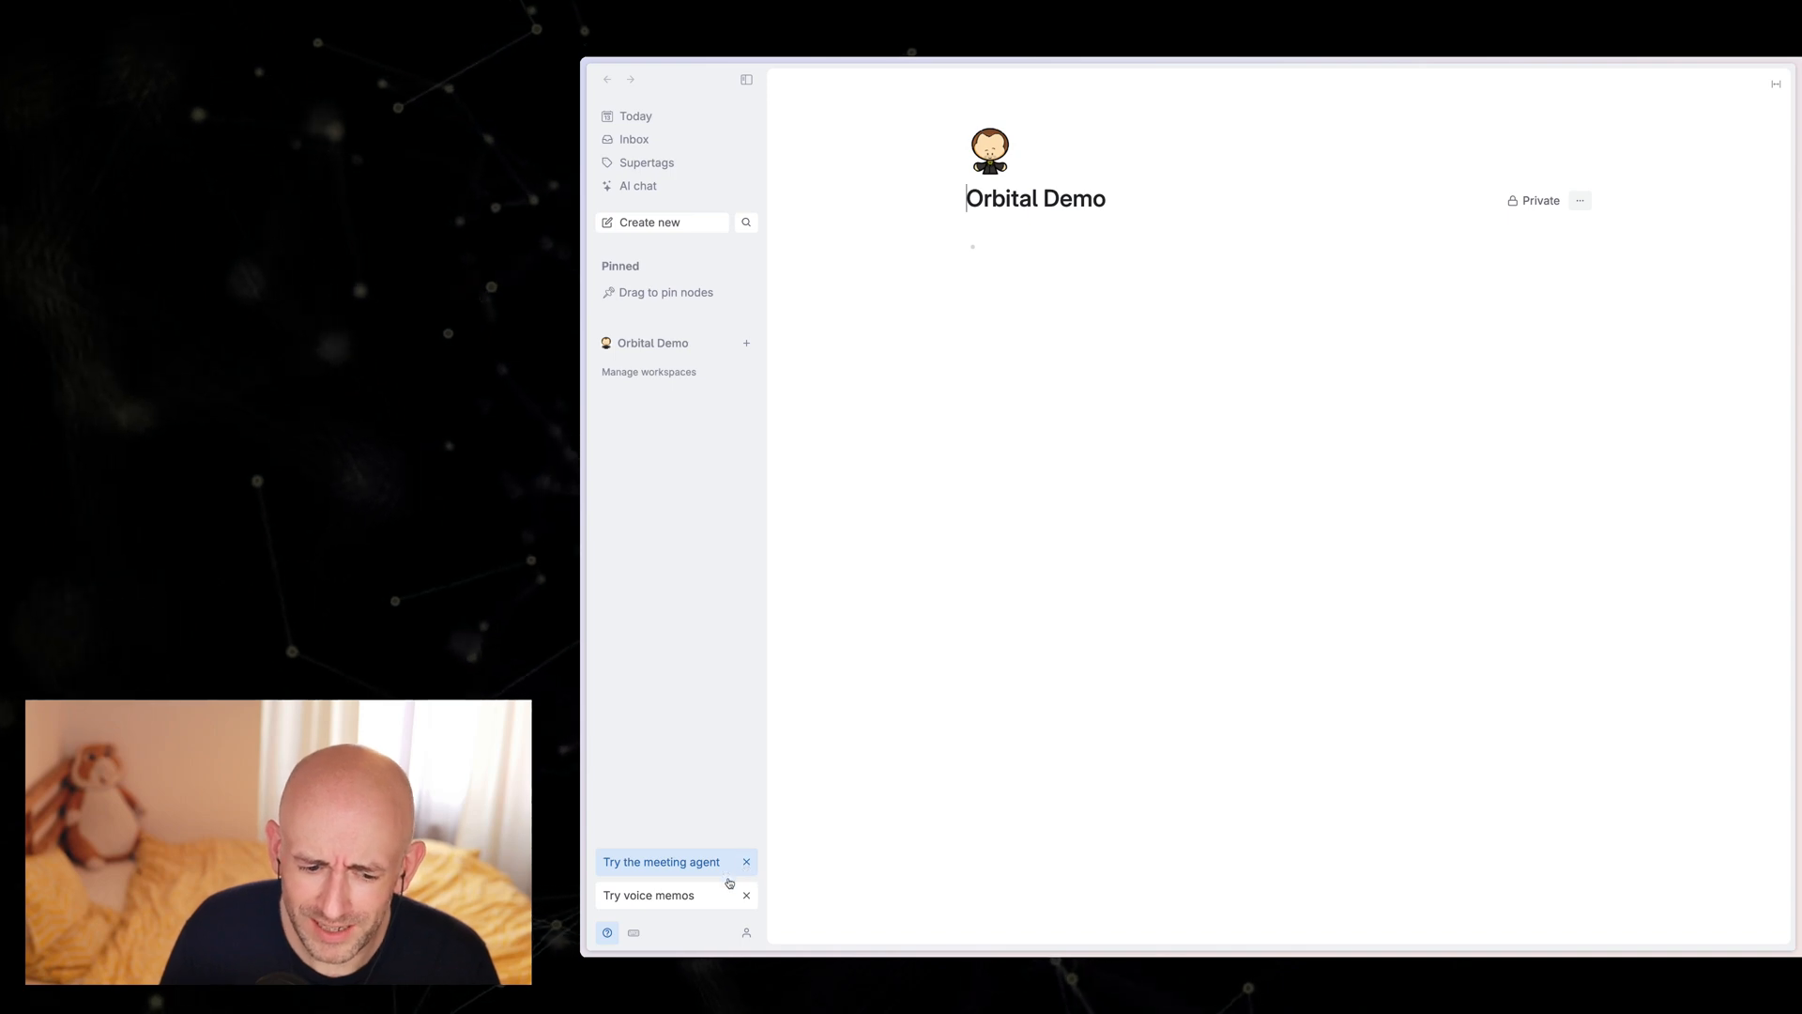
left_click(746, 862)
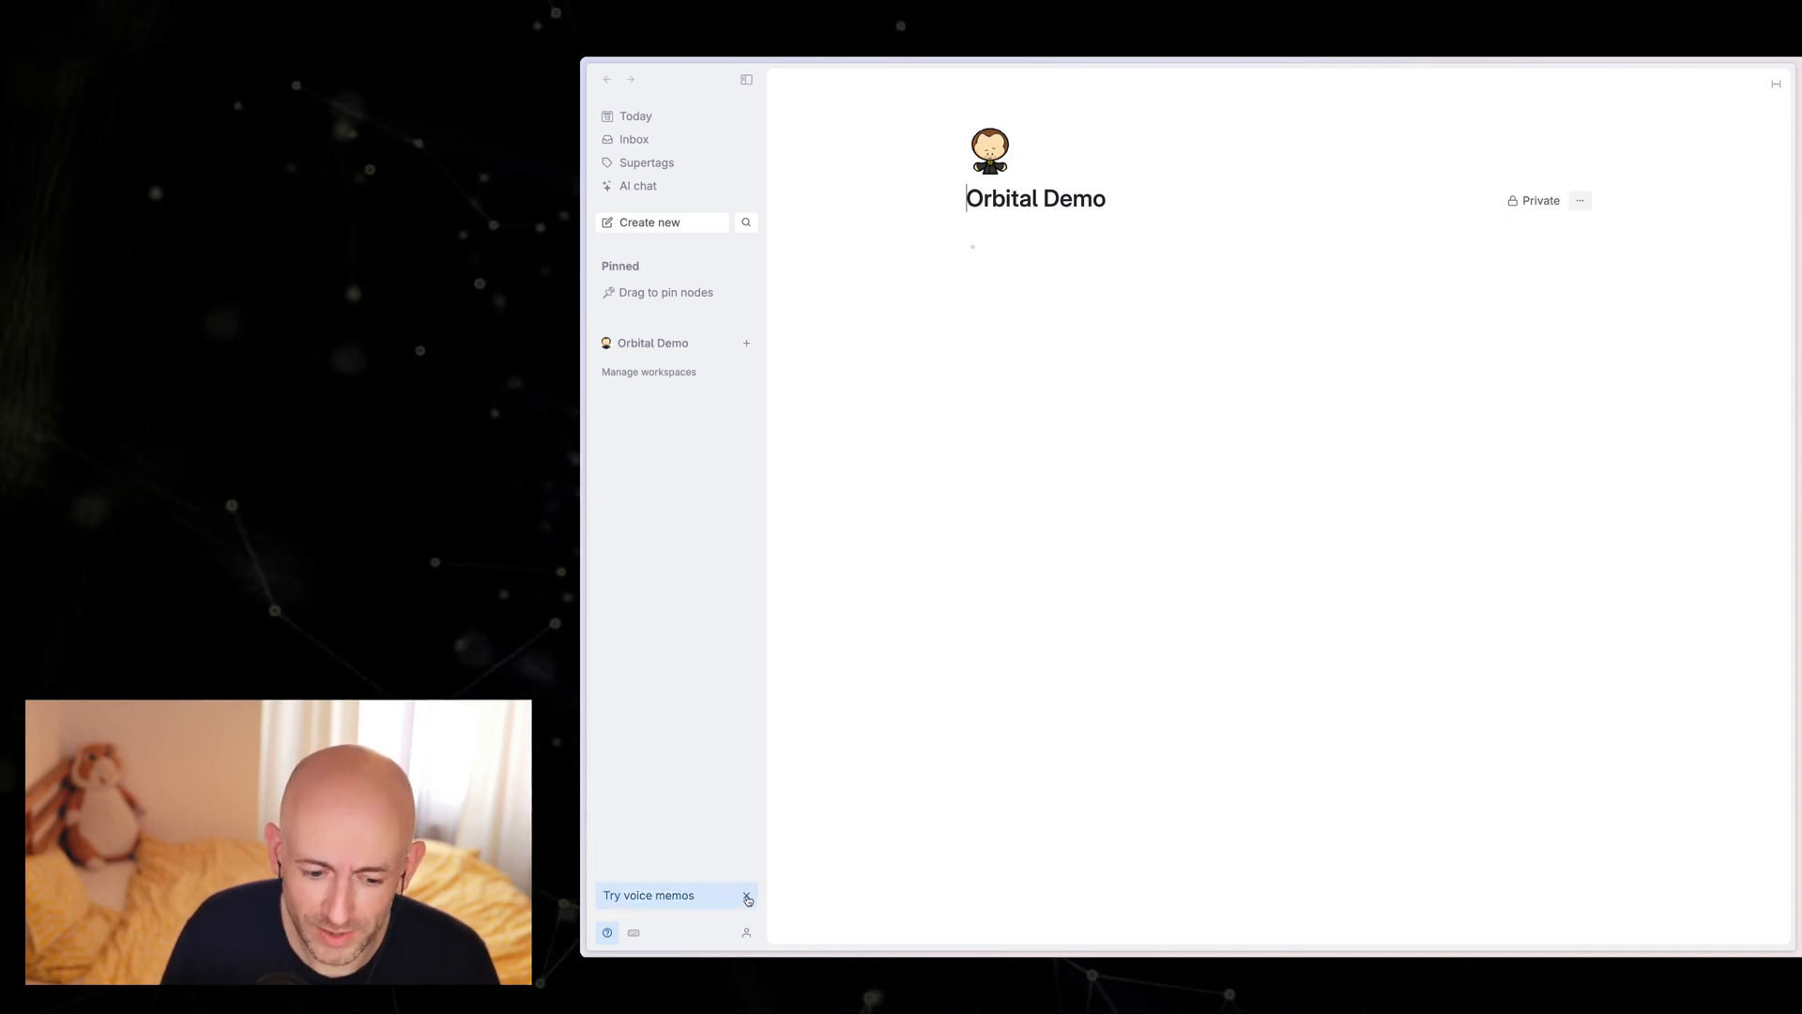
left_click(748, 899)
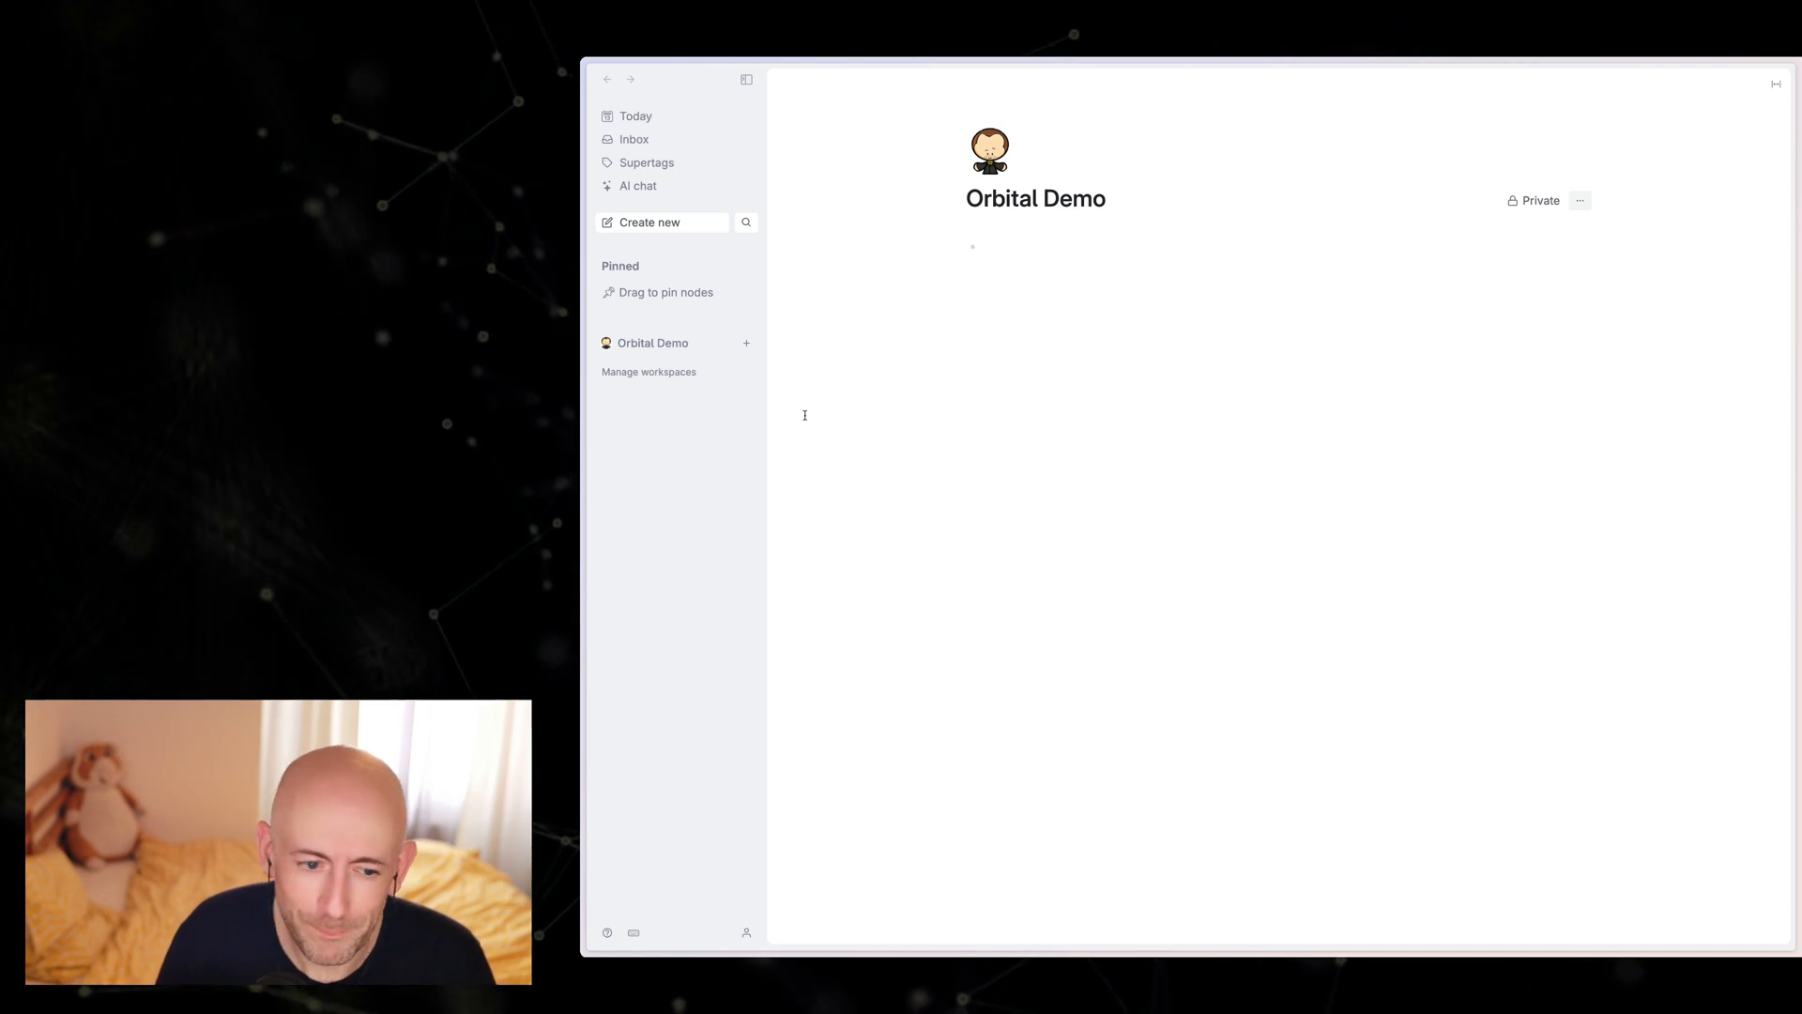
Step: Add the old root workspace to the sidebar and copy the template link from its Tana Videos home page
left_click(693, 373)
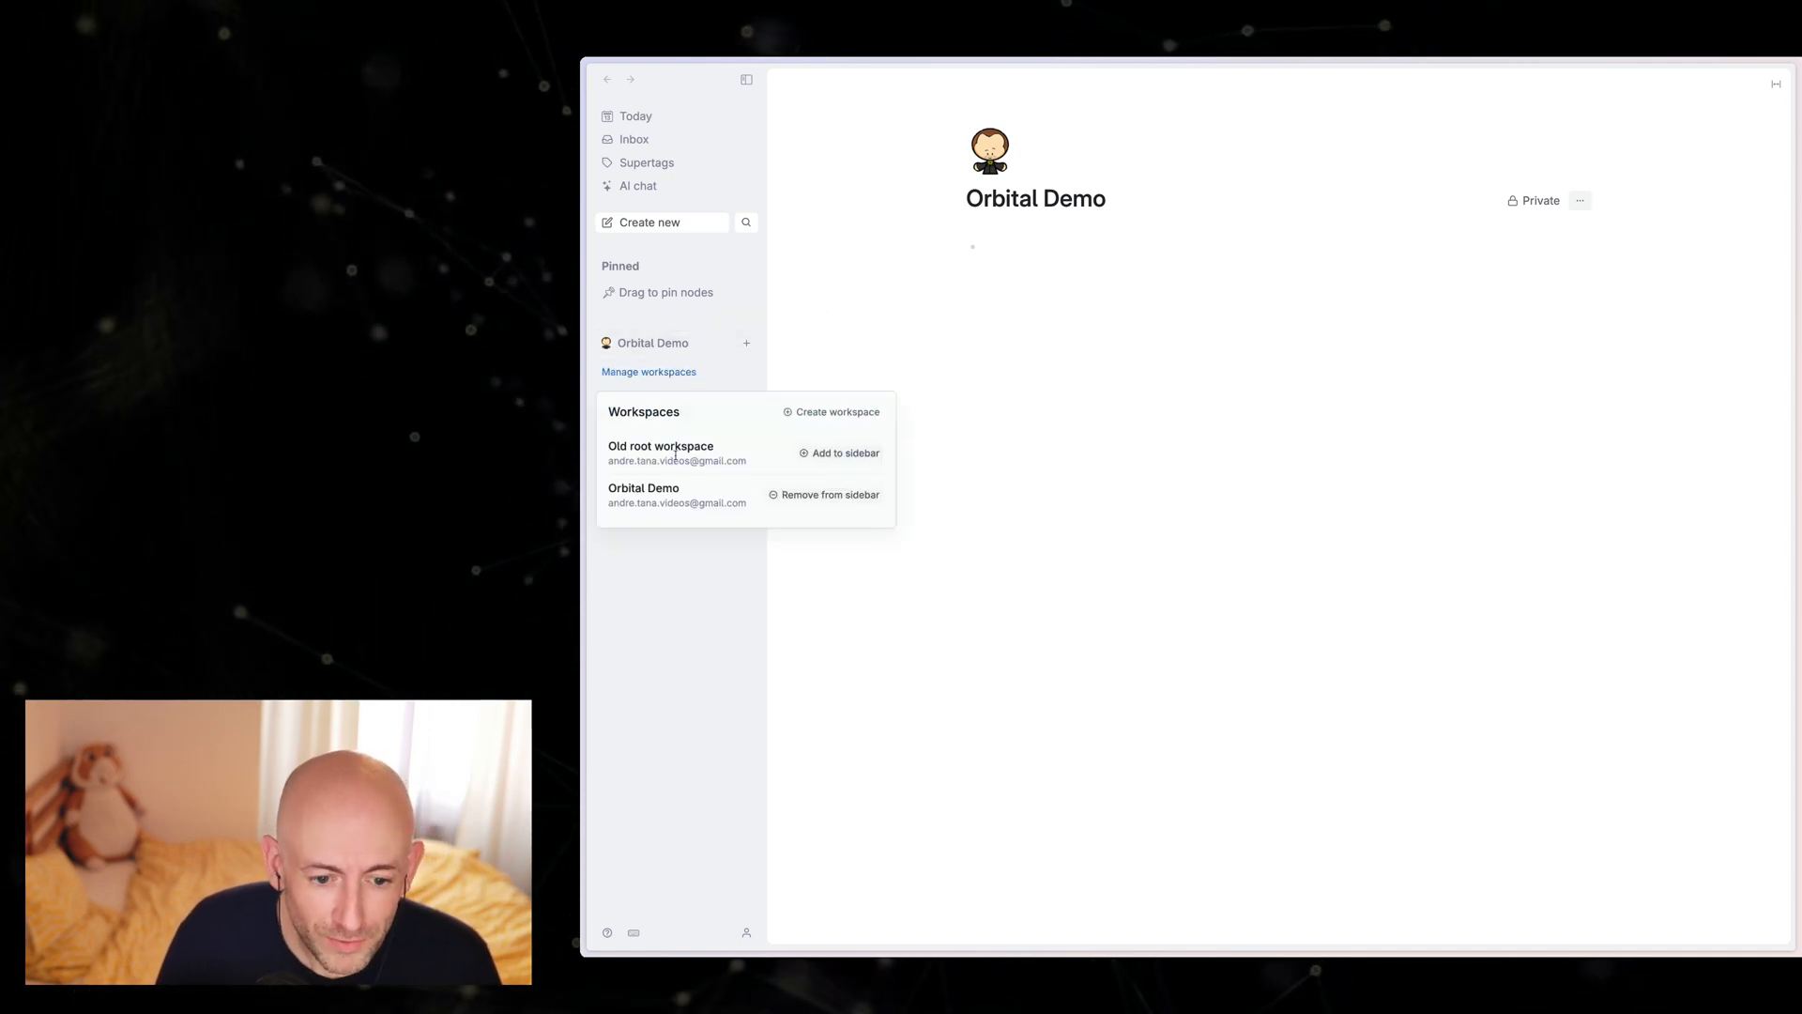
left_click(842, 455)
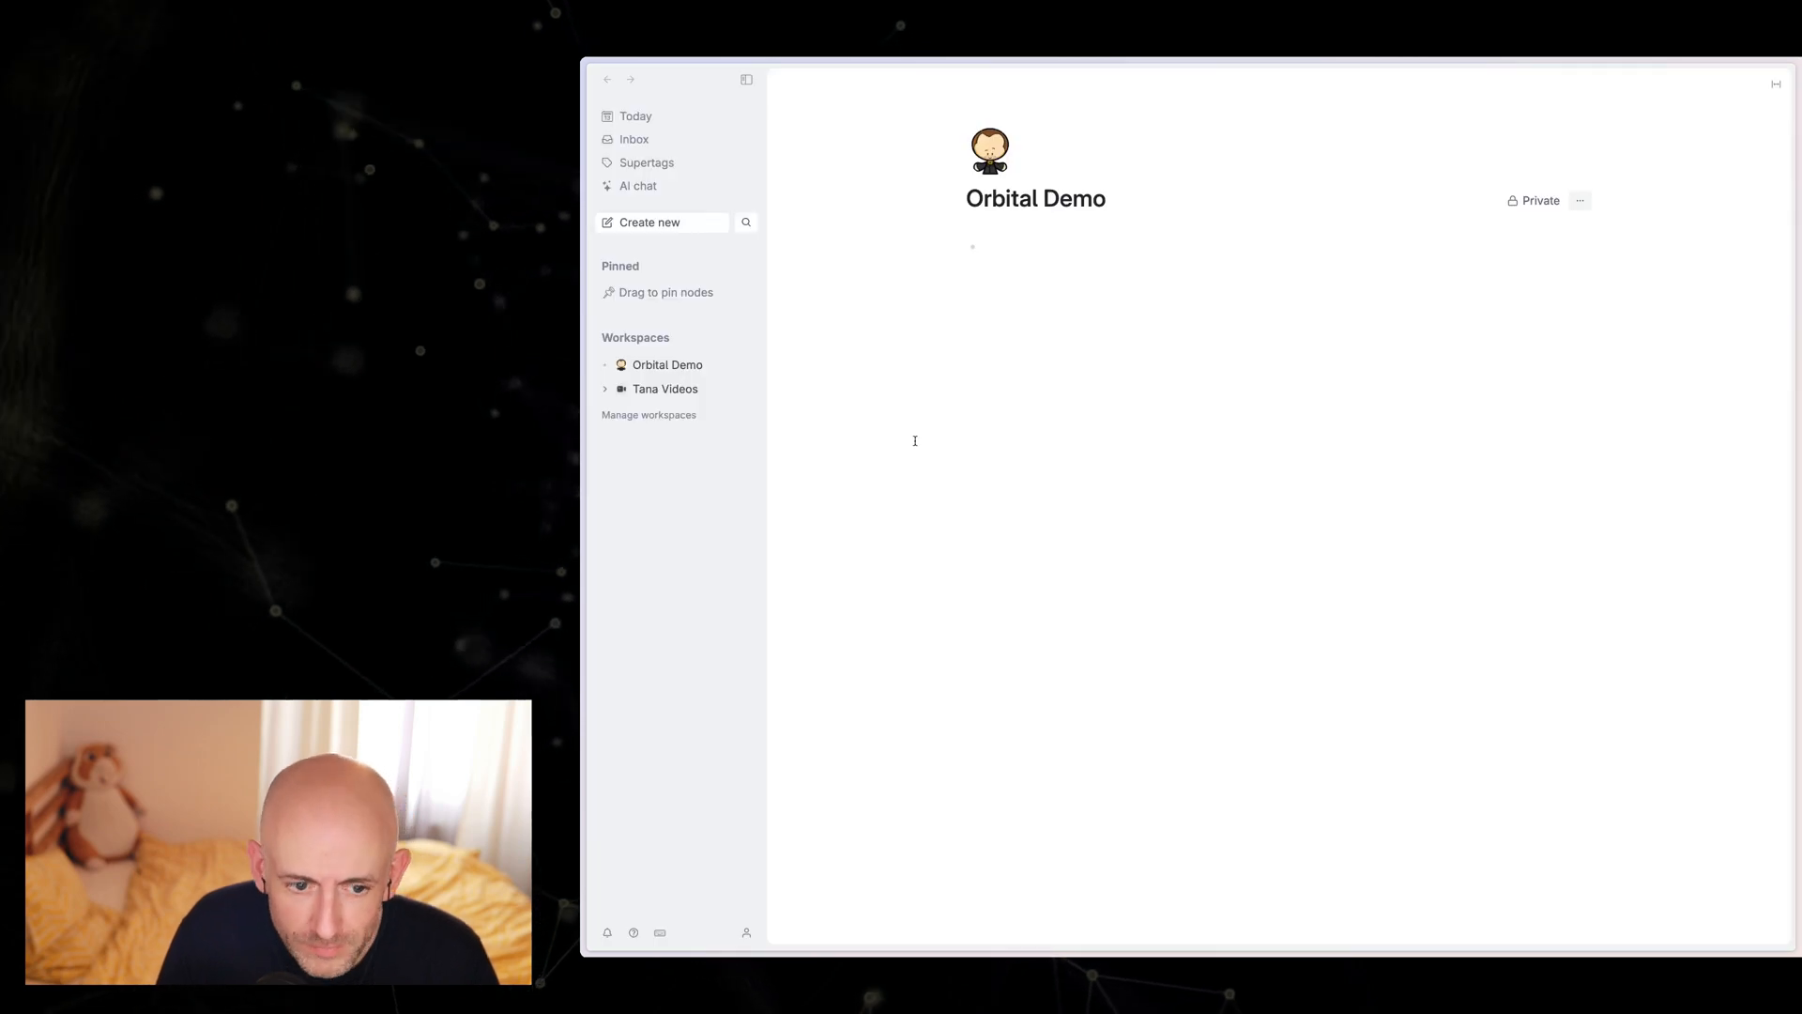
triple_click(1357, 271)
key("ctrl+c")
left_click(1108, 328)
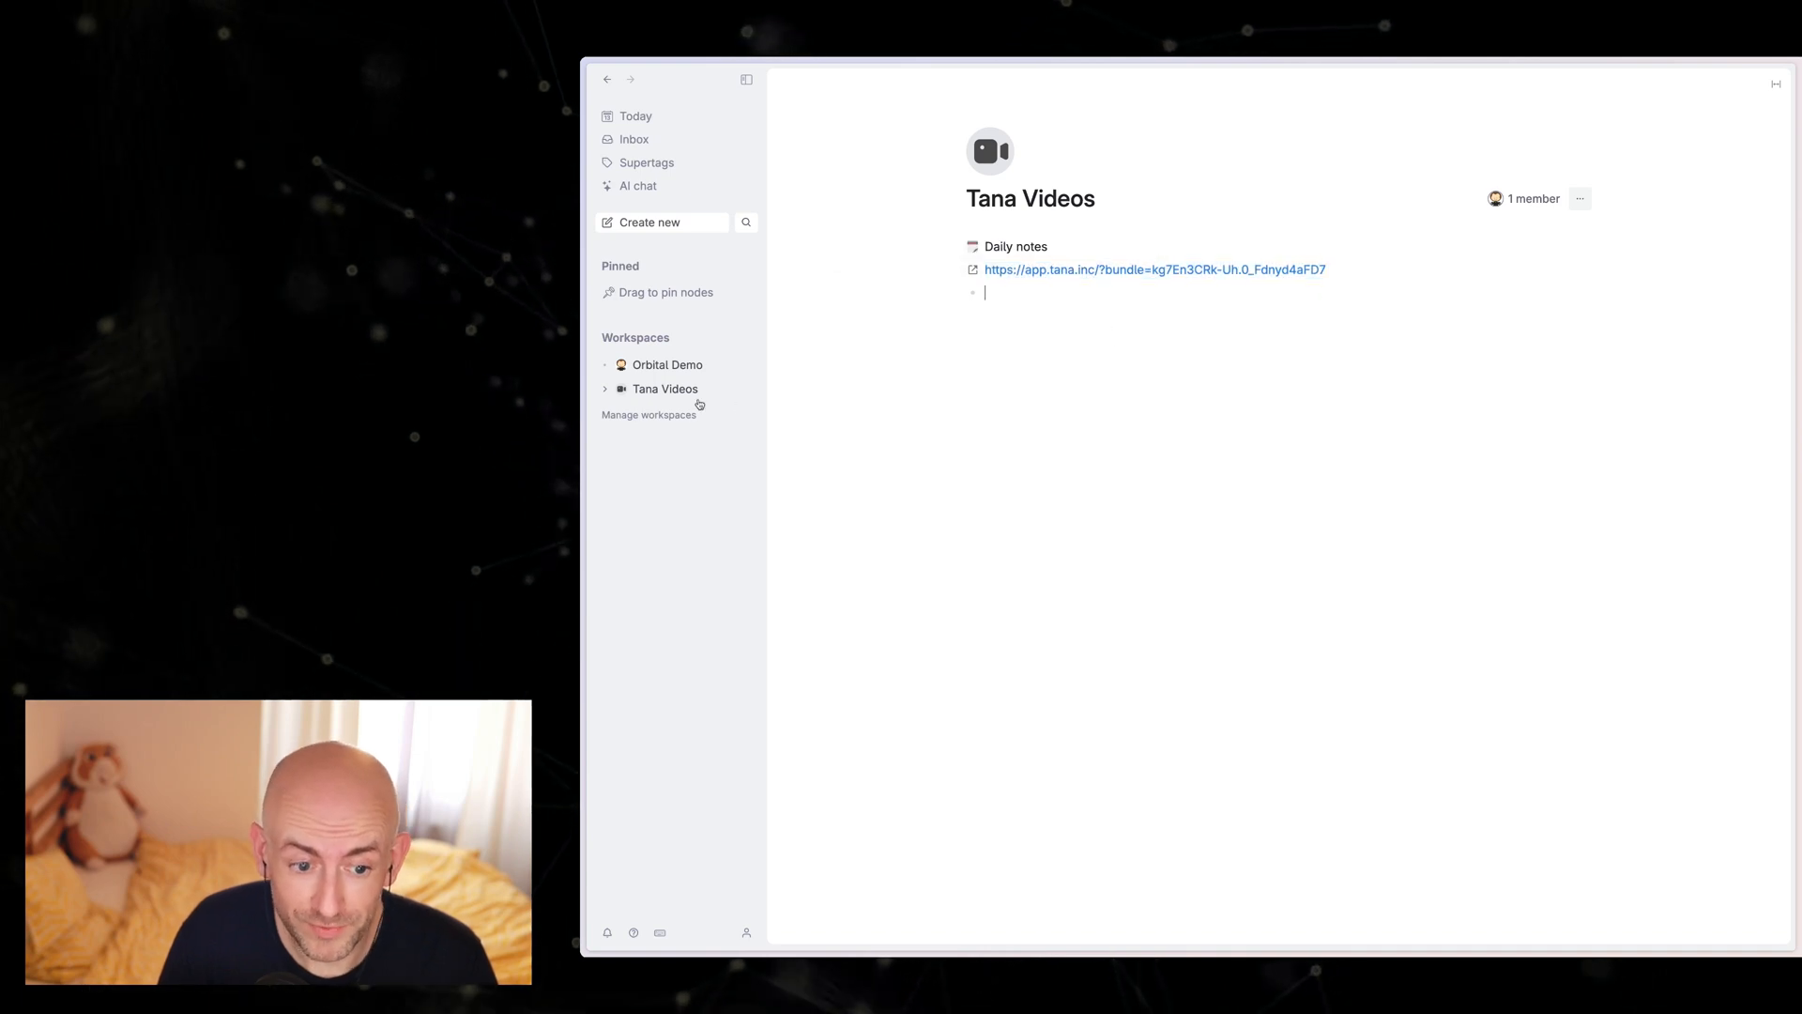
Step: Remove the Tana Videos workspace from the sidebar
left_click(671, 427)
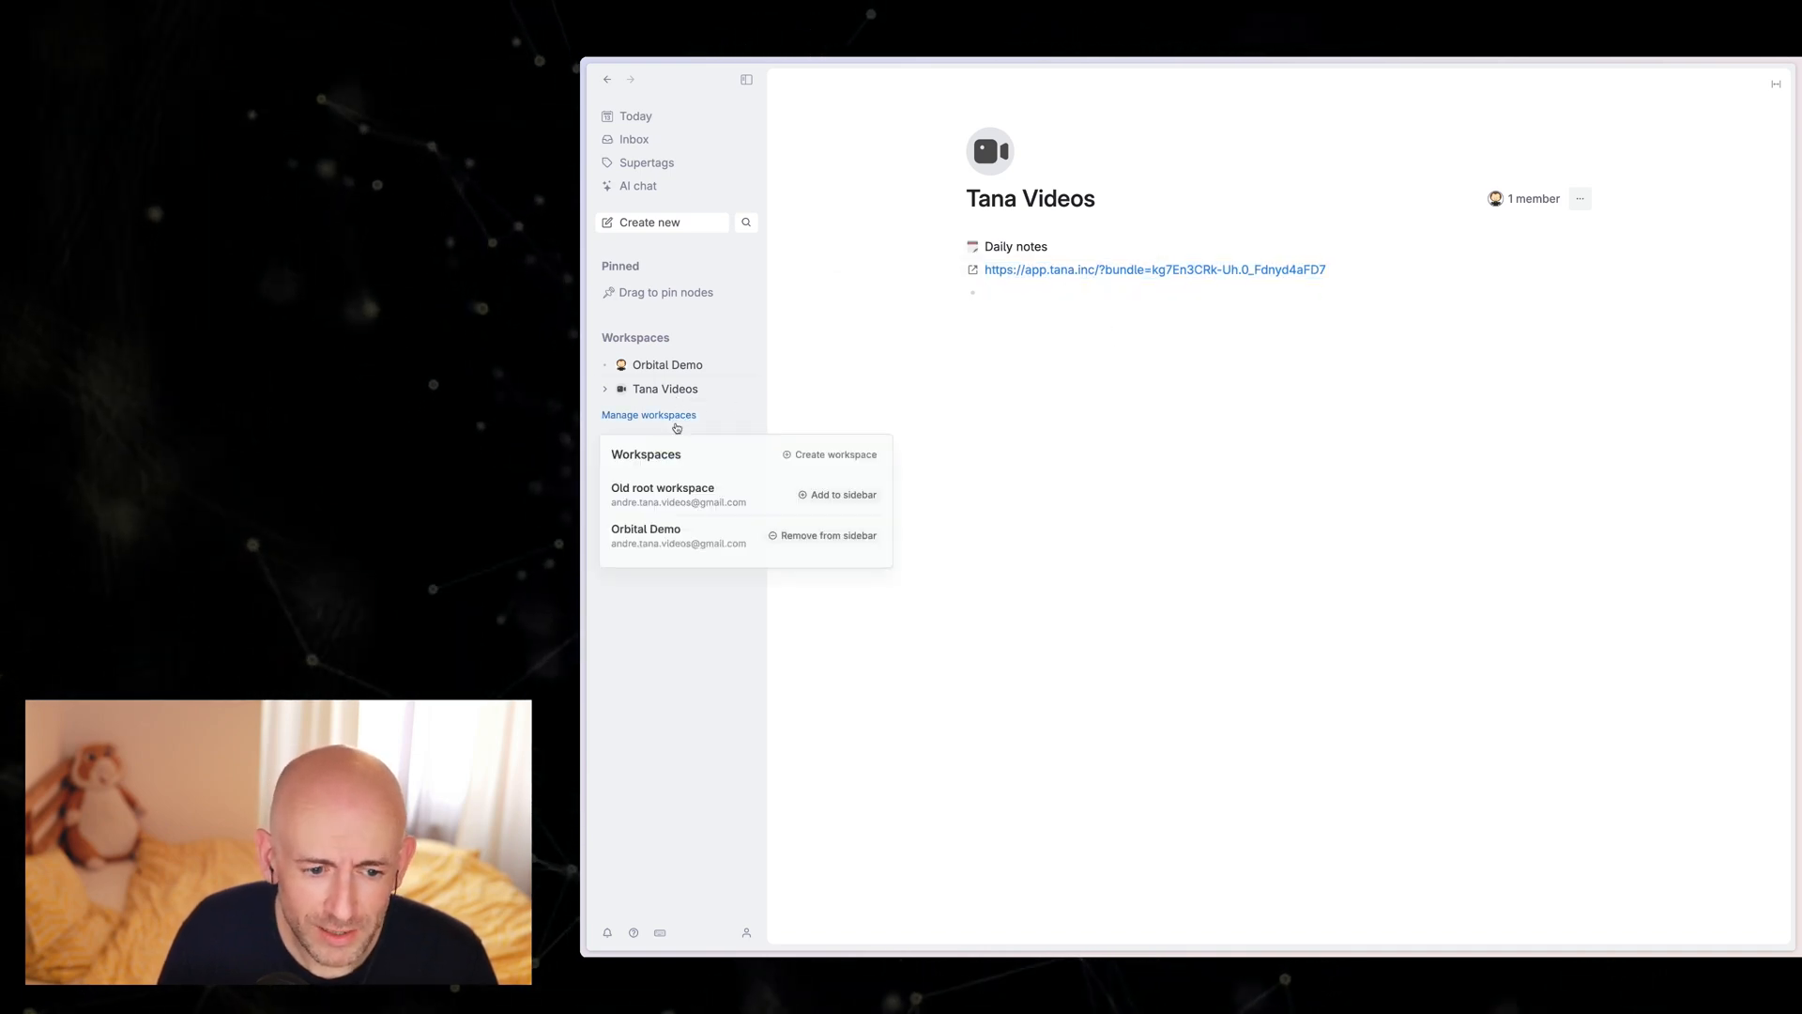
left_click(848, 391)
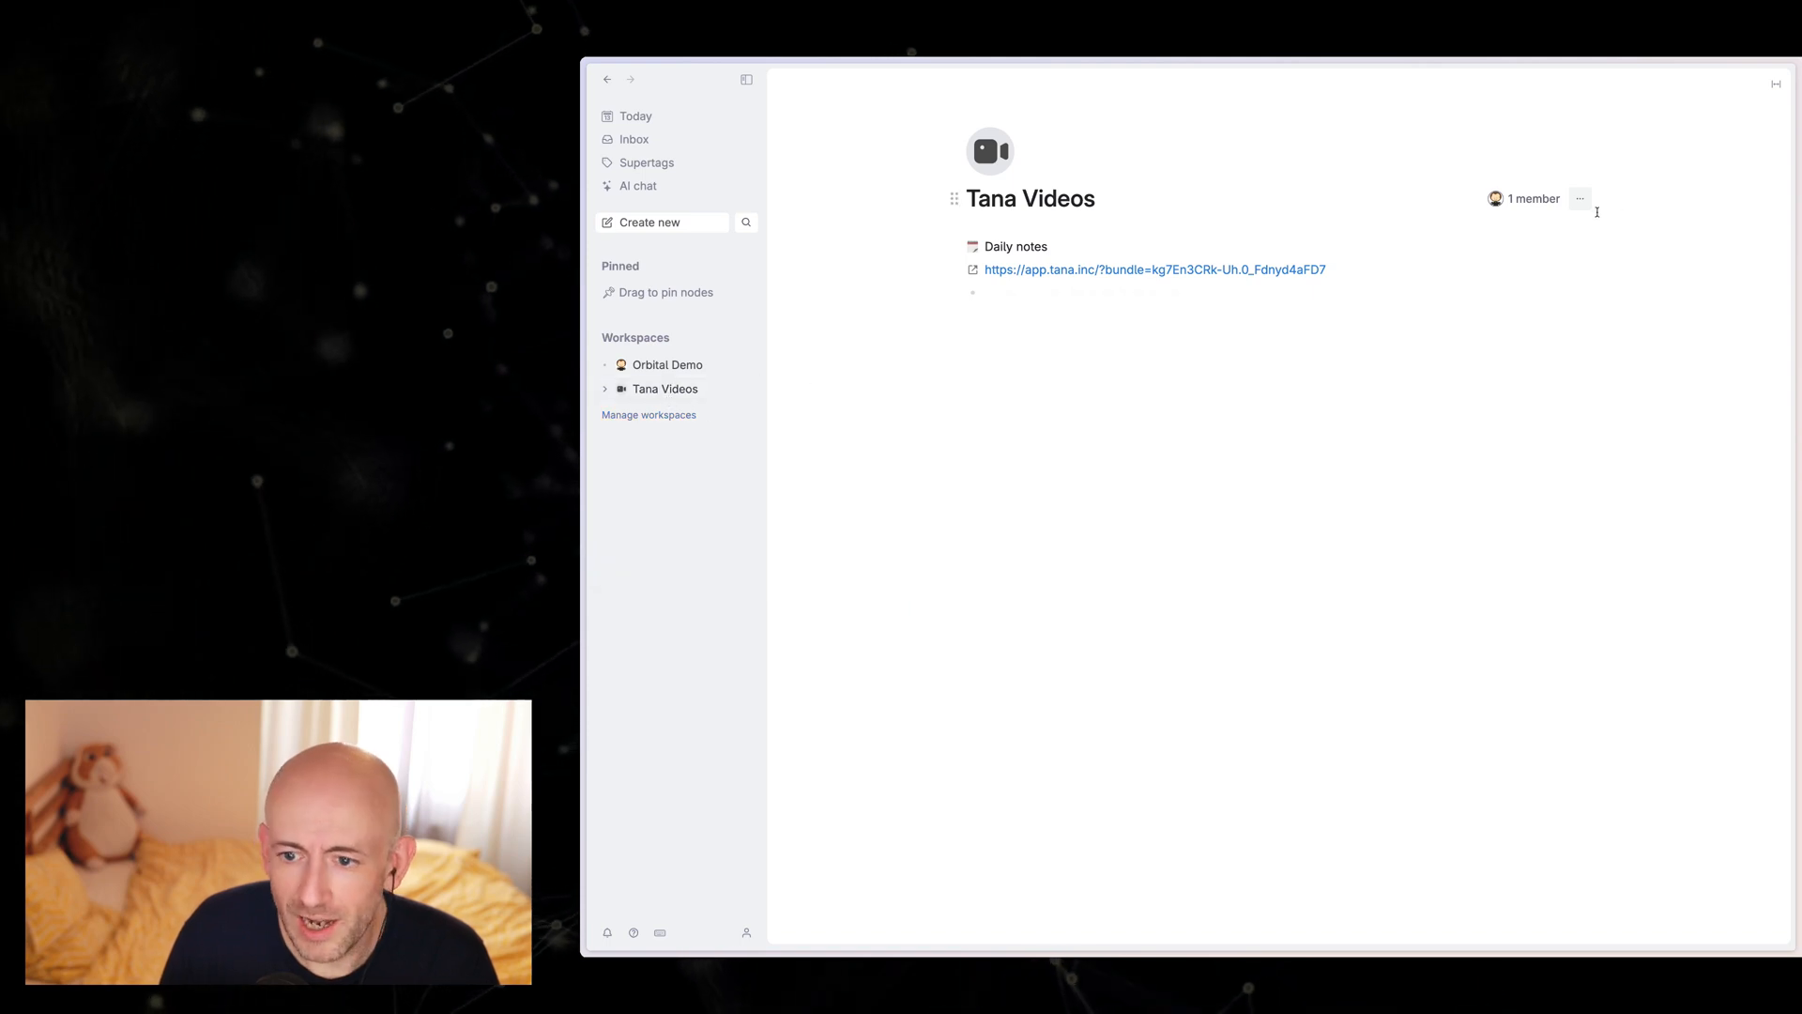
left_click(1581, 198)
left_click(1612, 327)
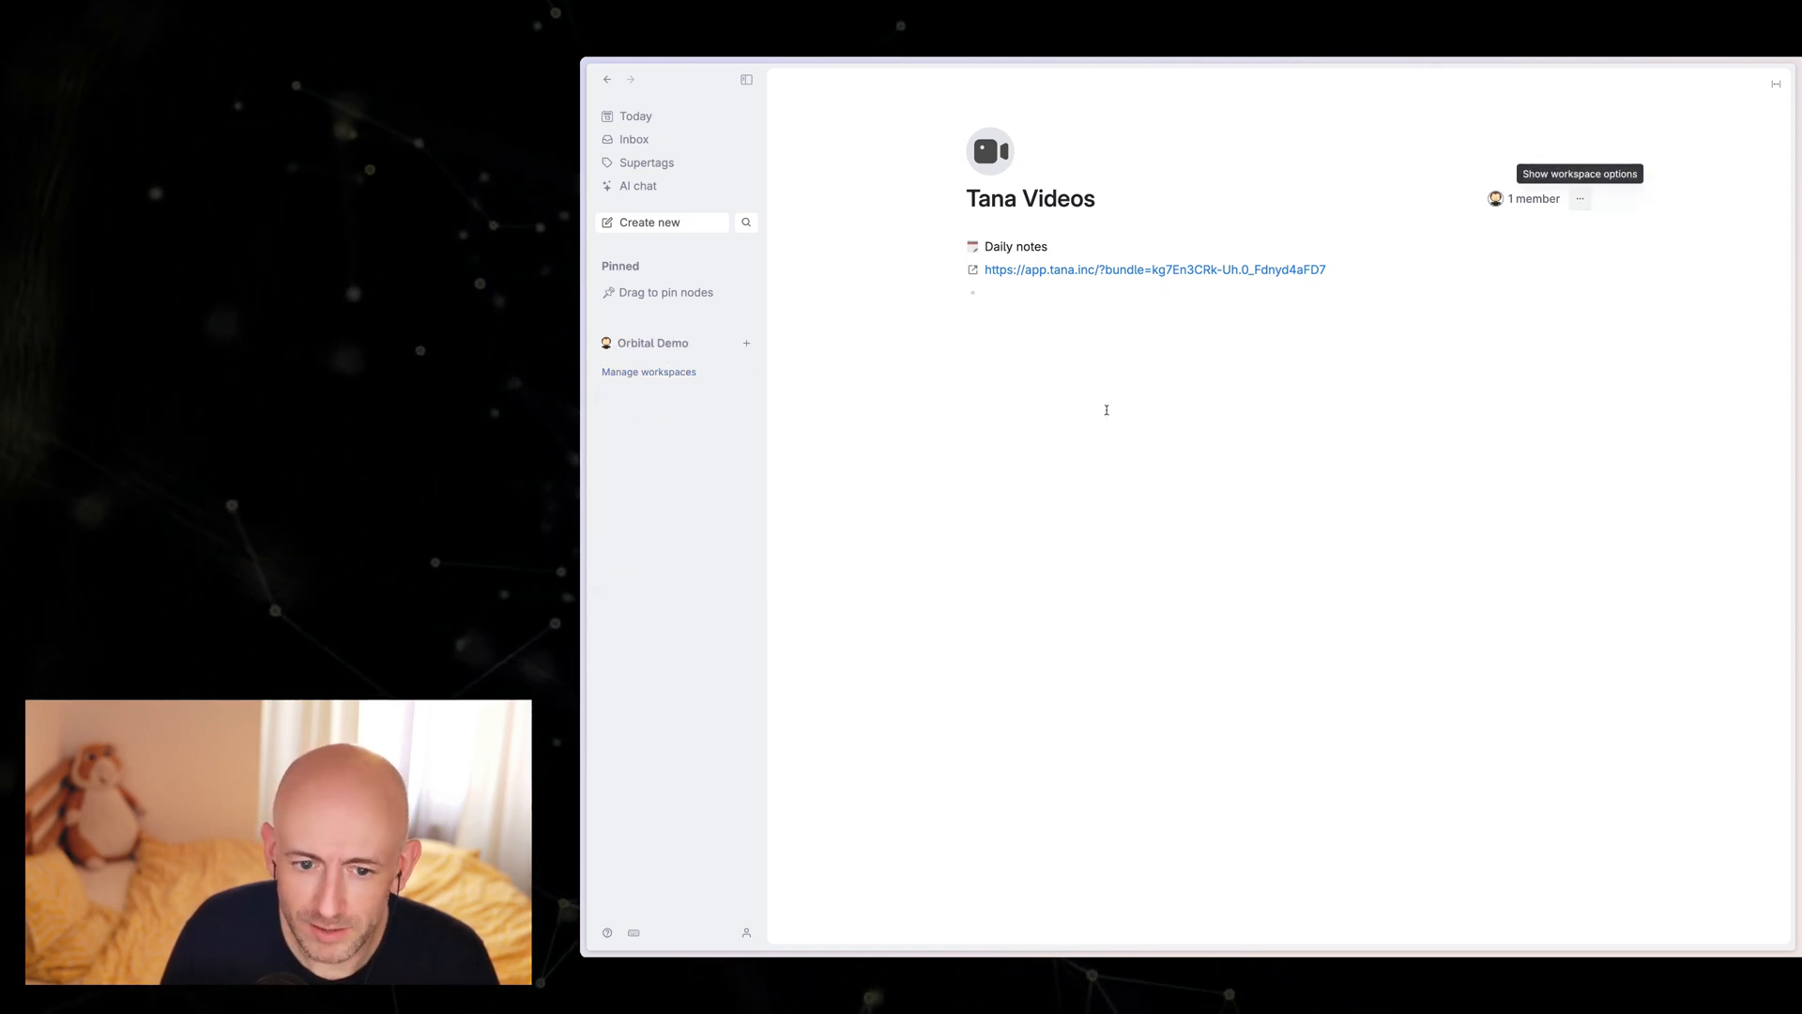
Step: Paste the copied template link as a new node in the Orbital Demo workspace and follow it
left_click(657, 344)
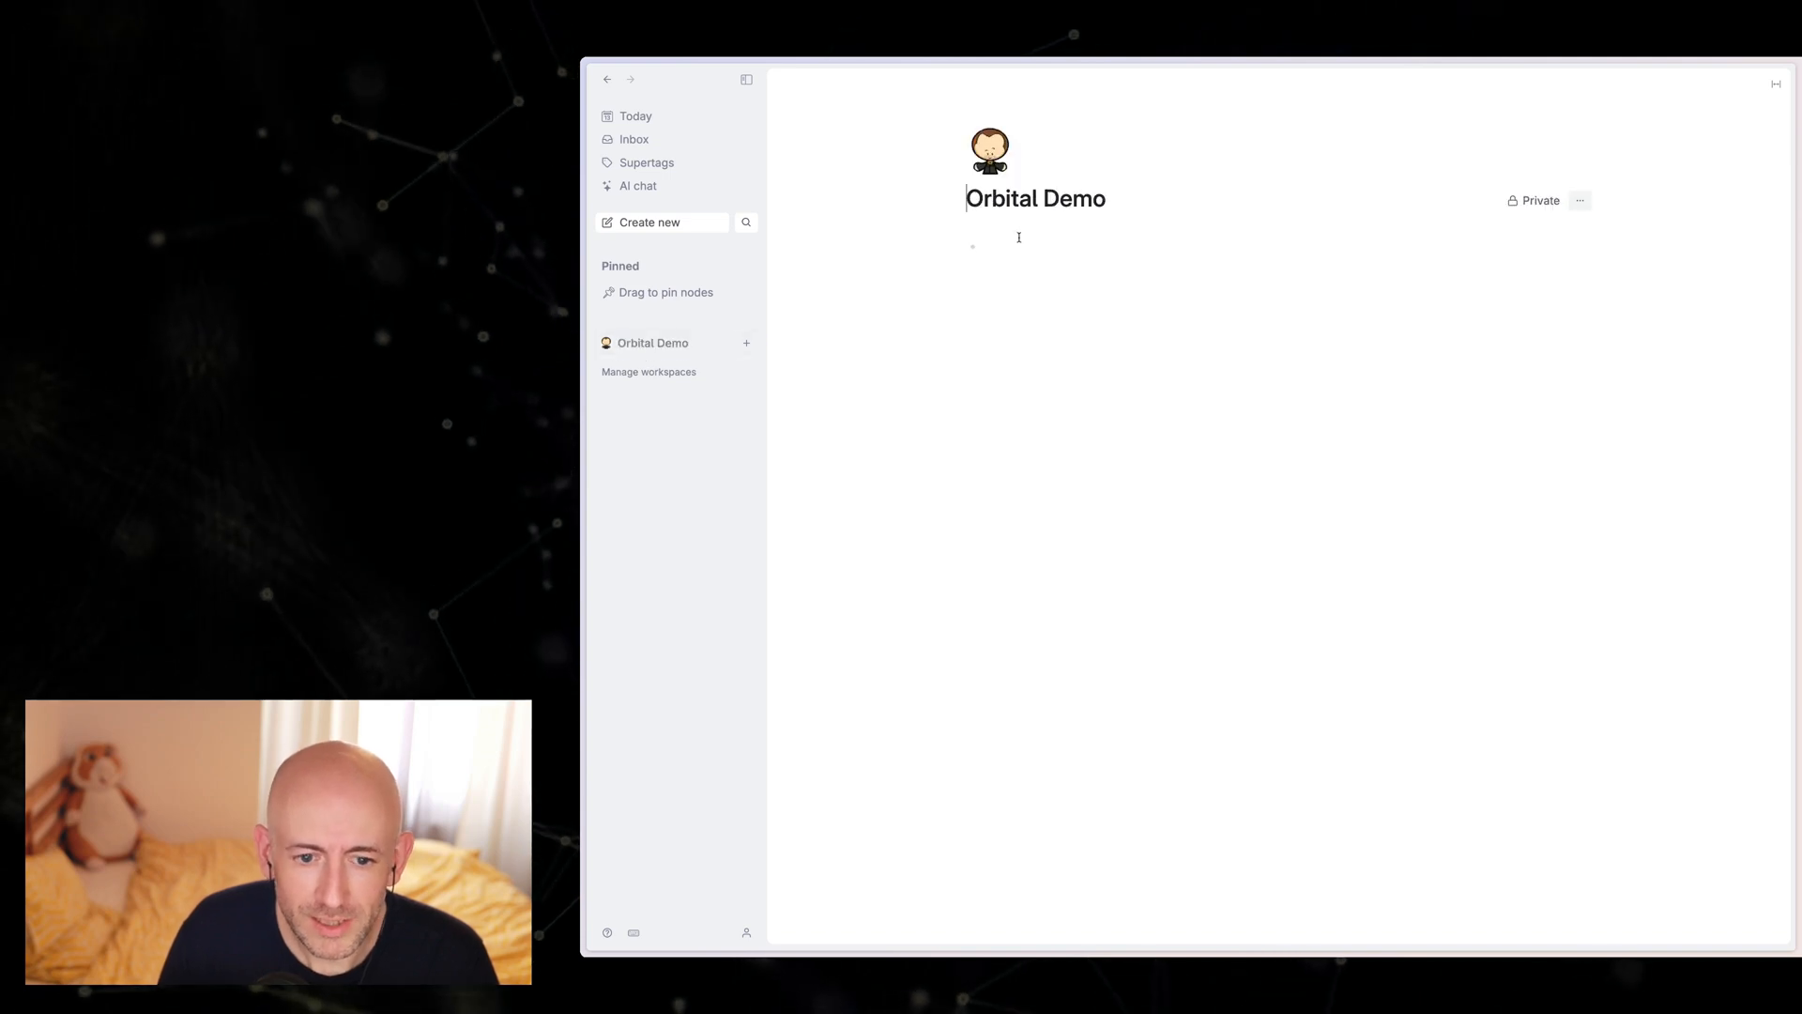
key("ctrl+v")
key("Return")
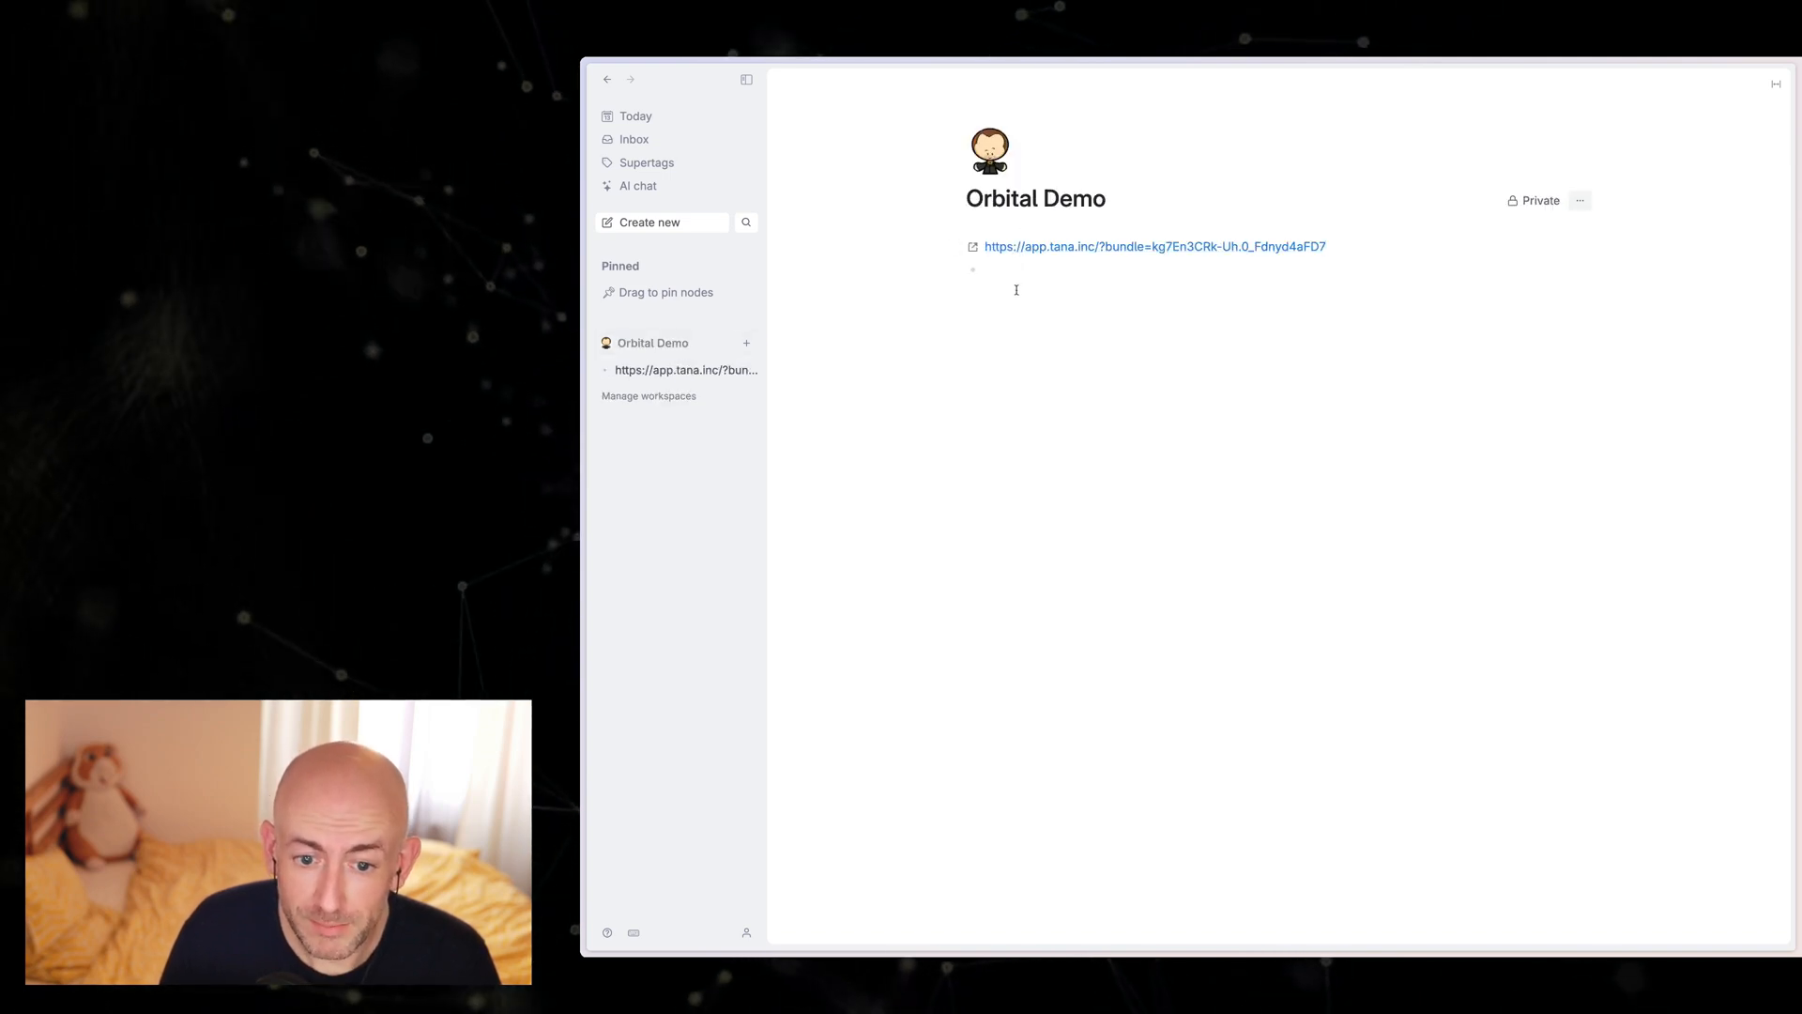
left_click(1062, 248)
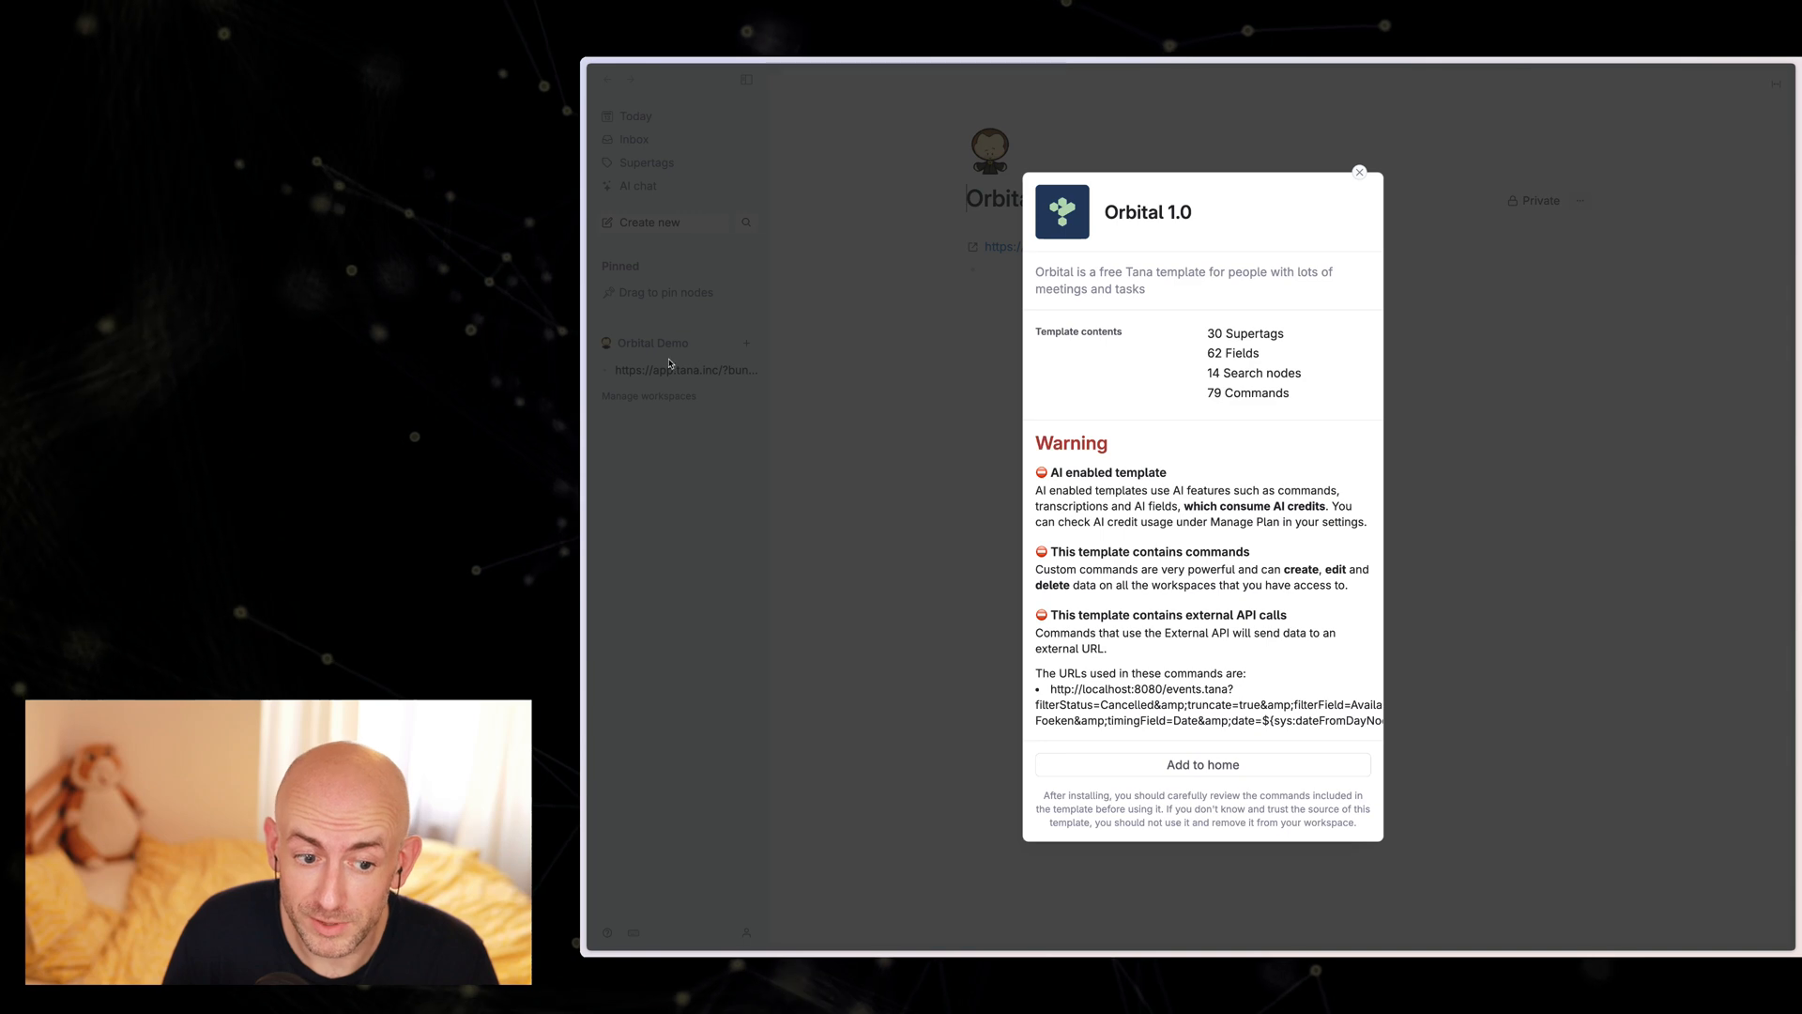
Step: Add the Orbital 1.0 template to the workspace home and close its installation dialog
left_click(1202, 767)
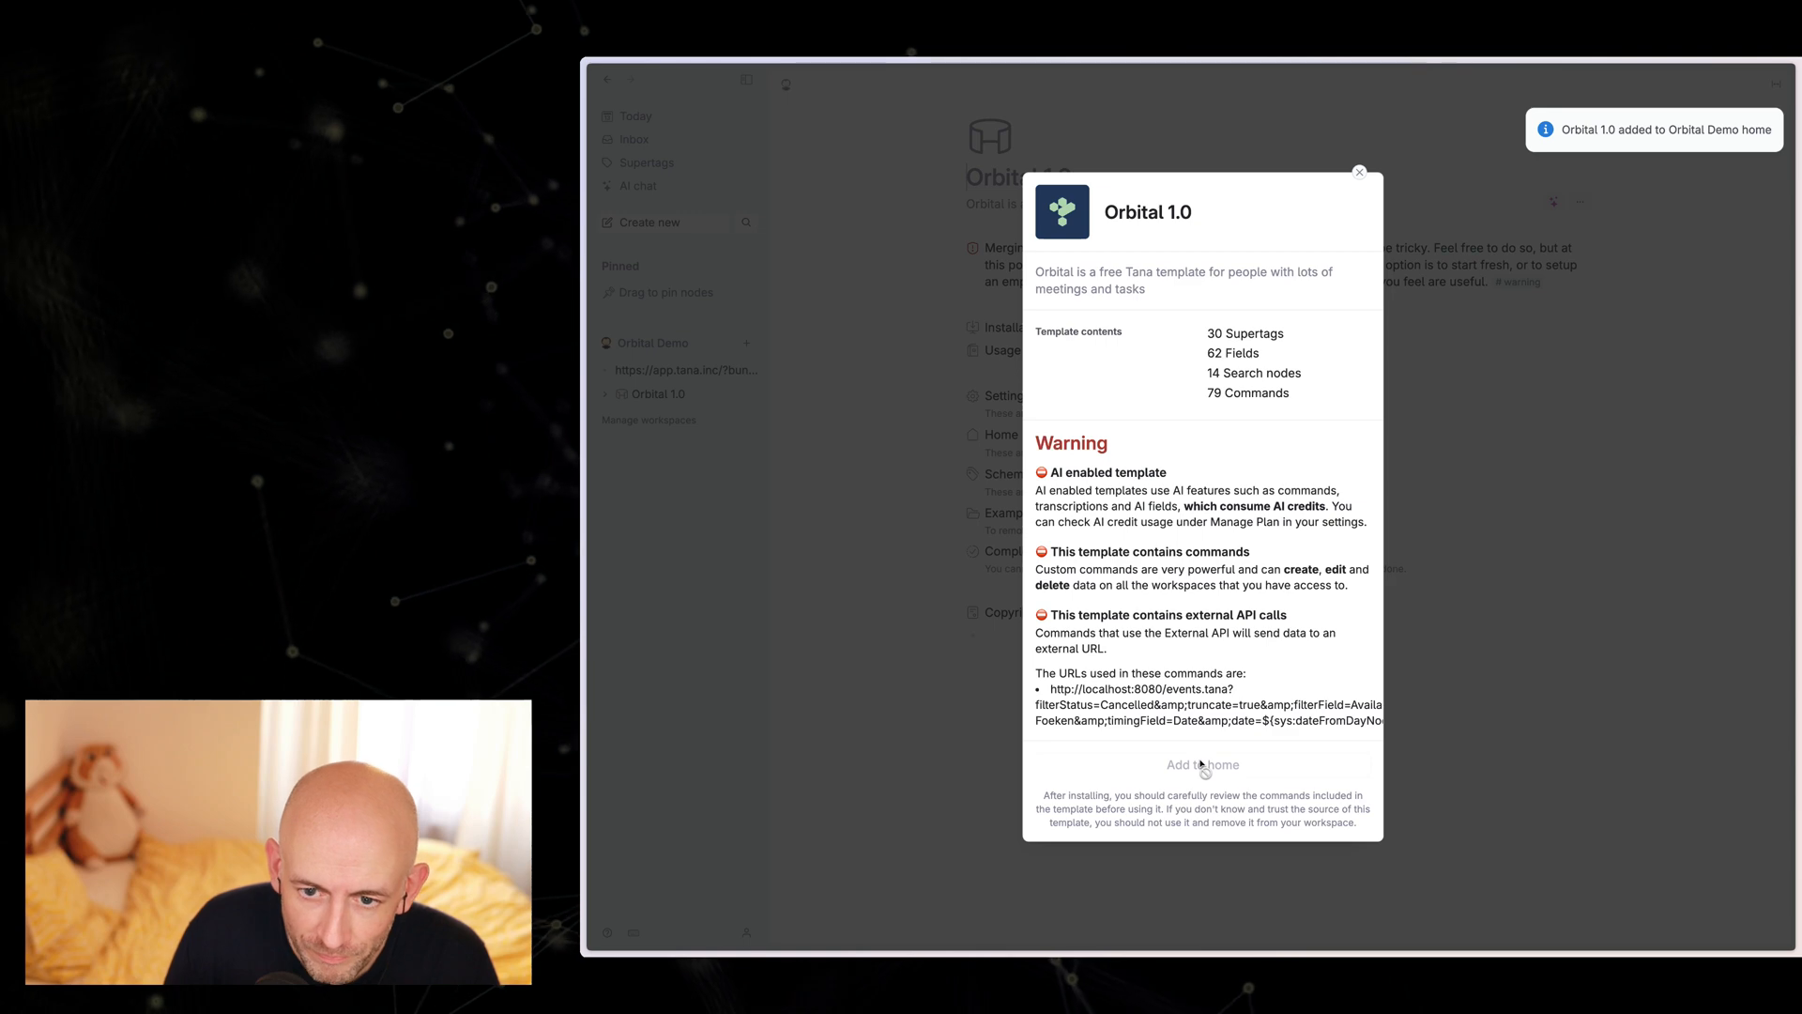
left_click(1360, 174)
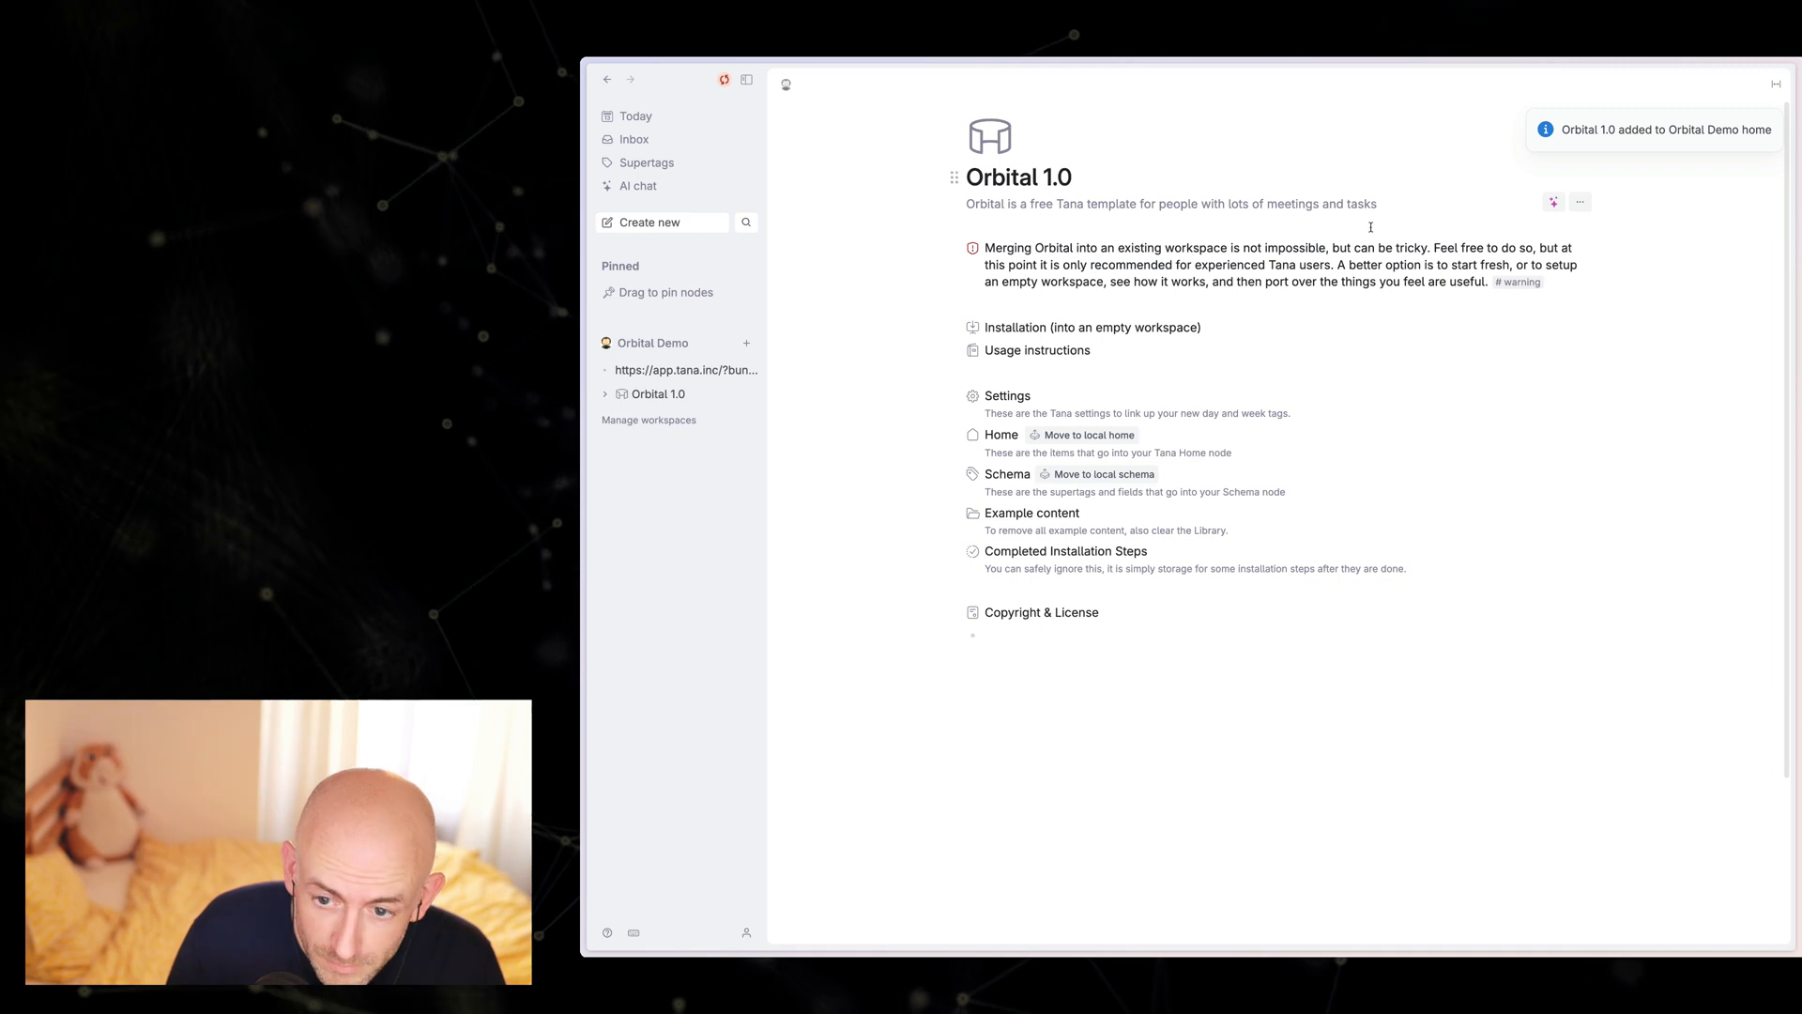
left_click(1530, 111)
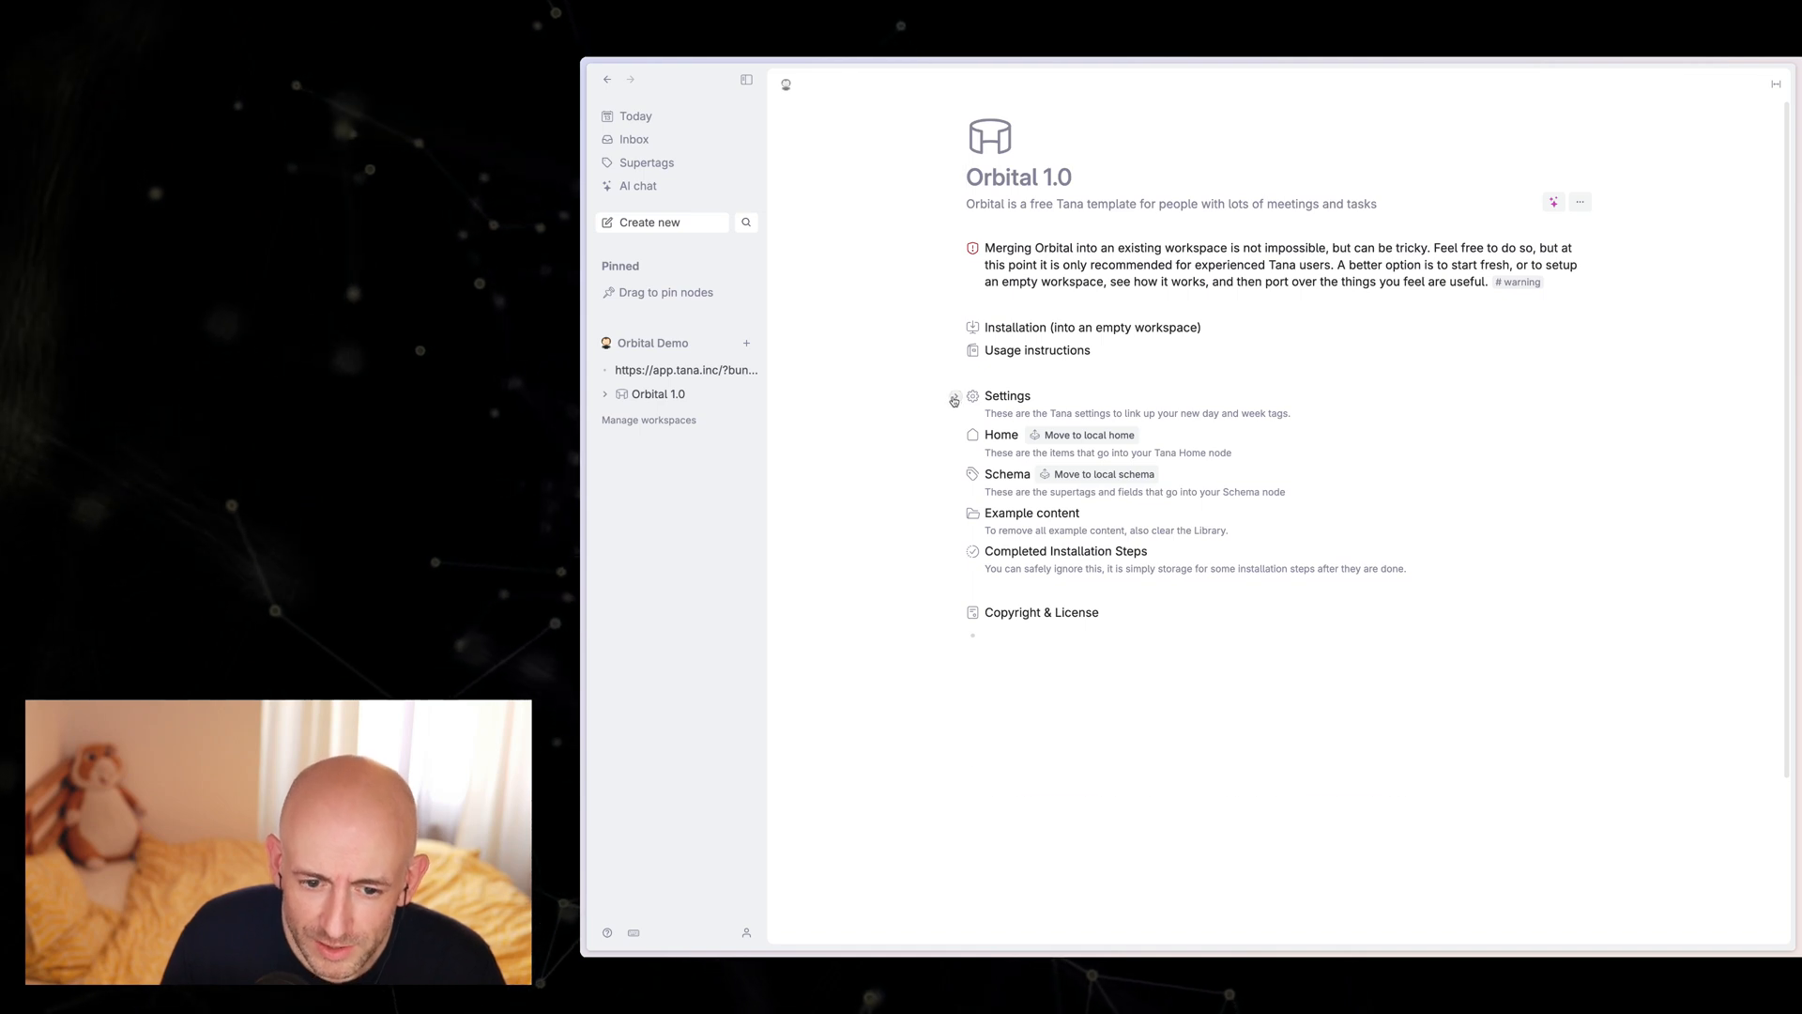
Step: Copy the Default journal, day and week fields from the template's Settings node and show the Tana settings
left_click(954, 399)
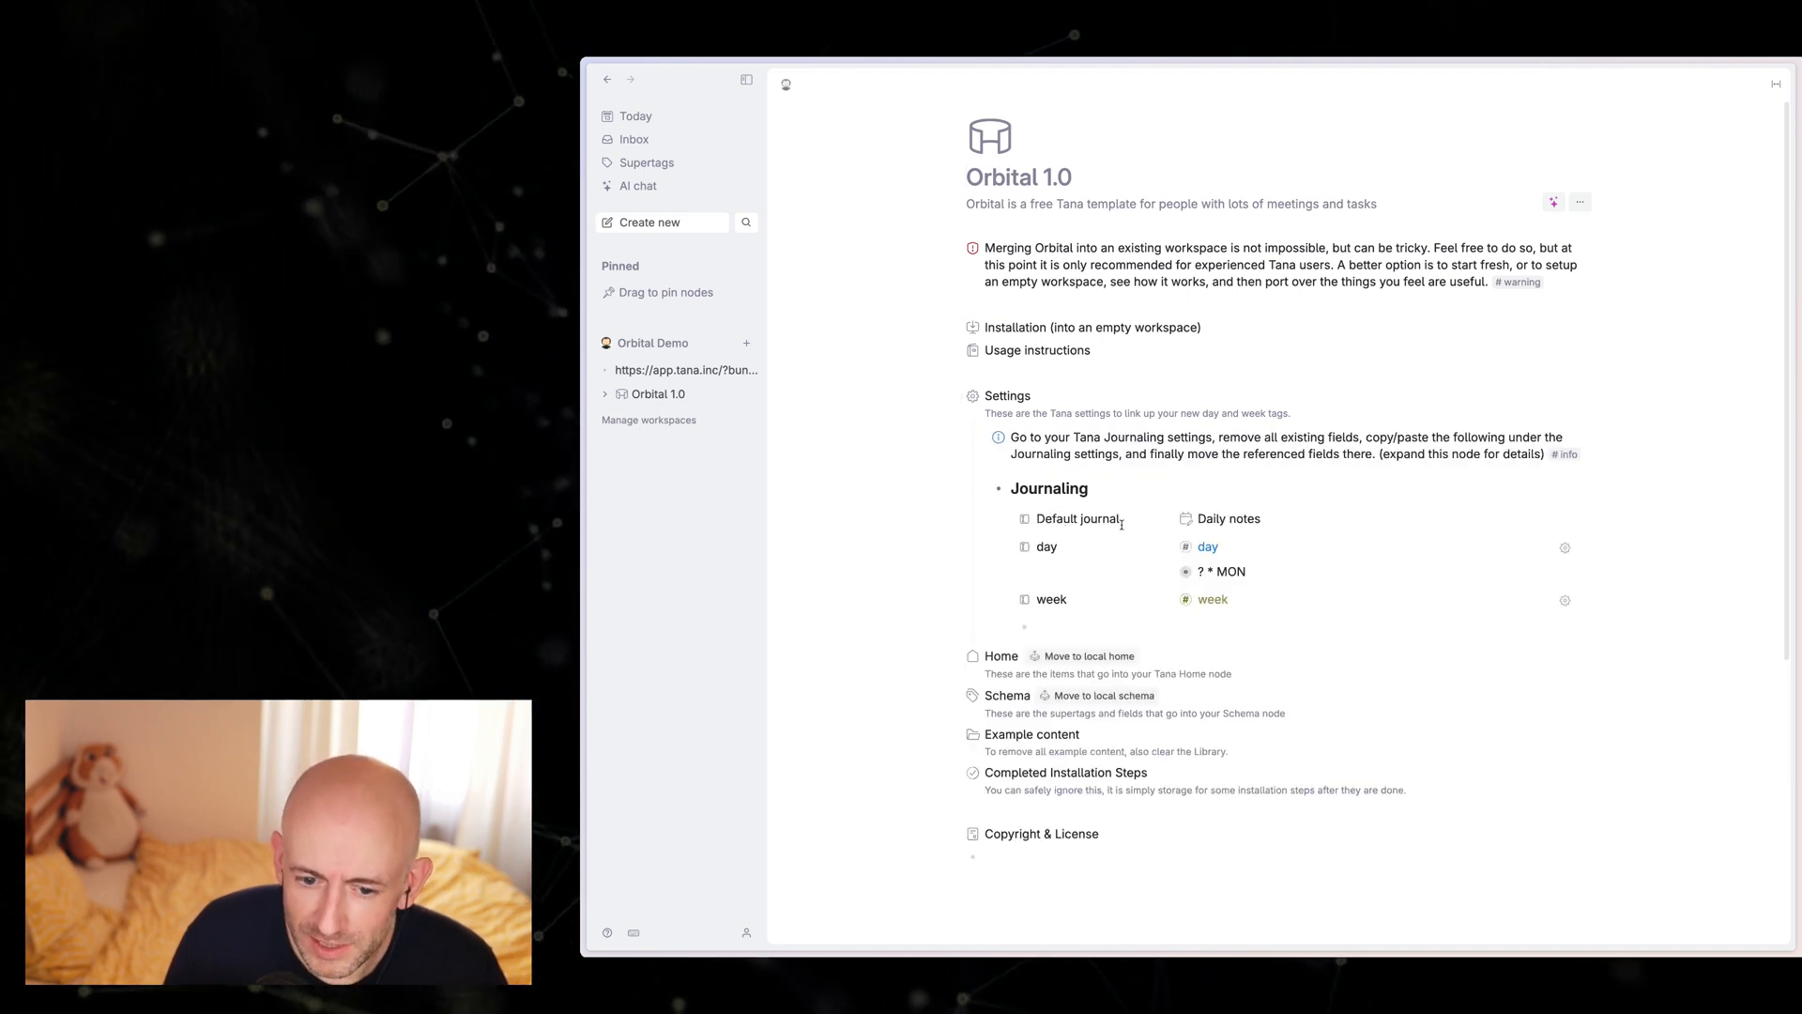
left_click_drag(1130, 524, 1127, 606)
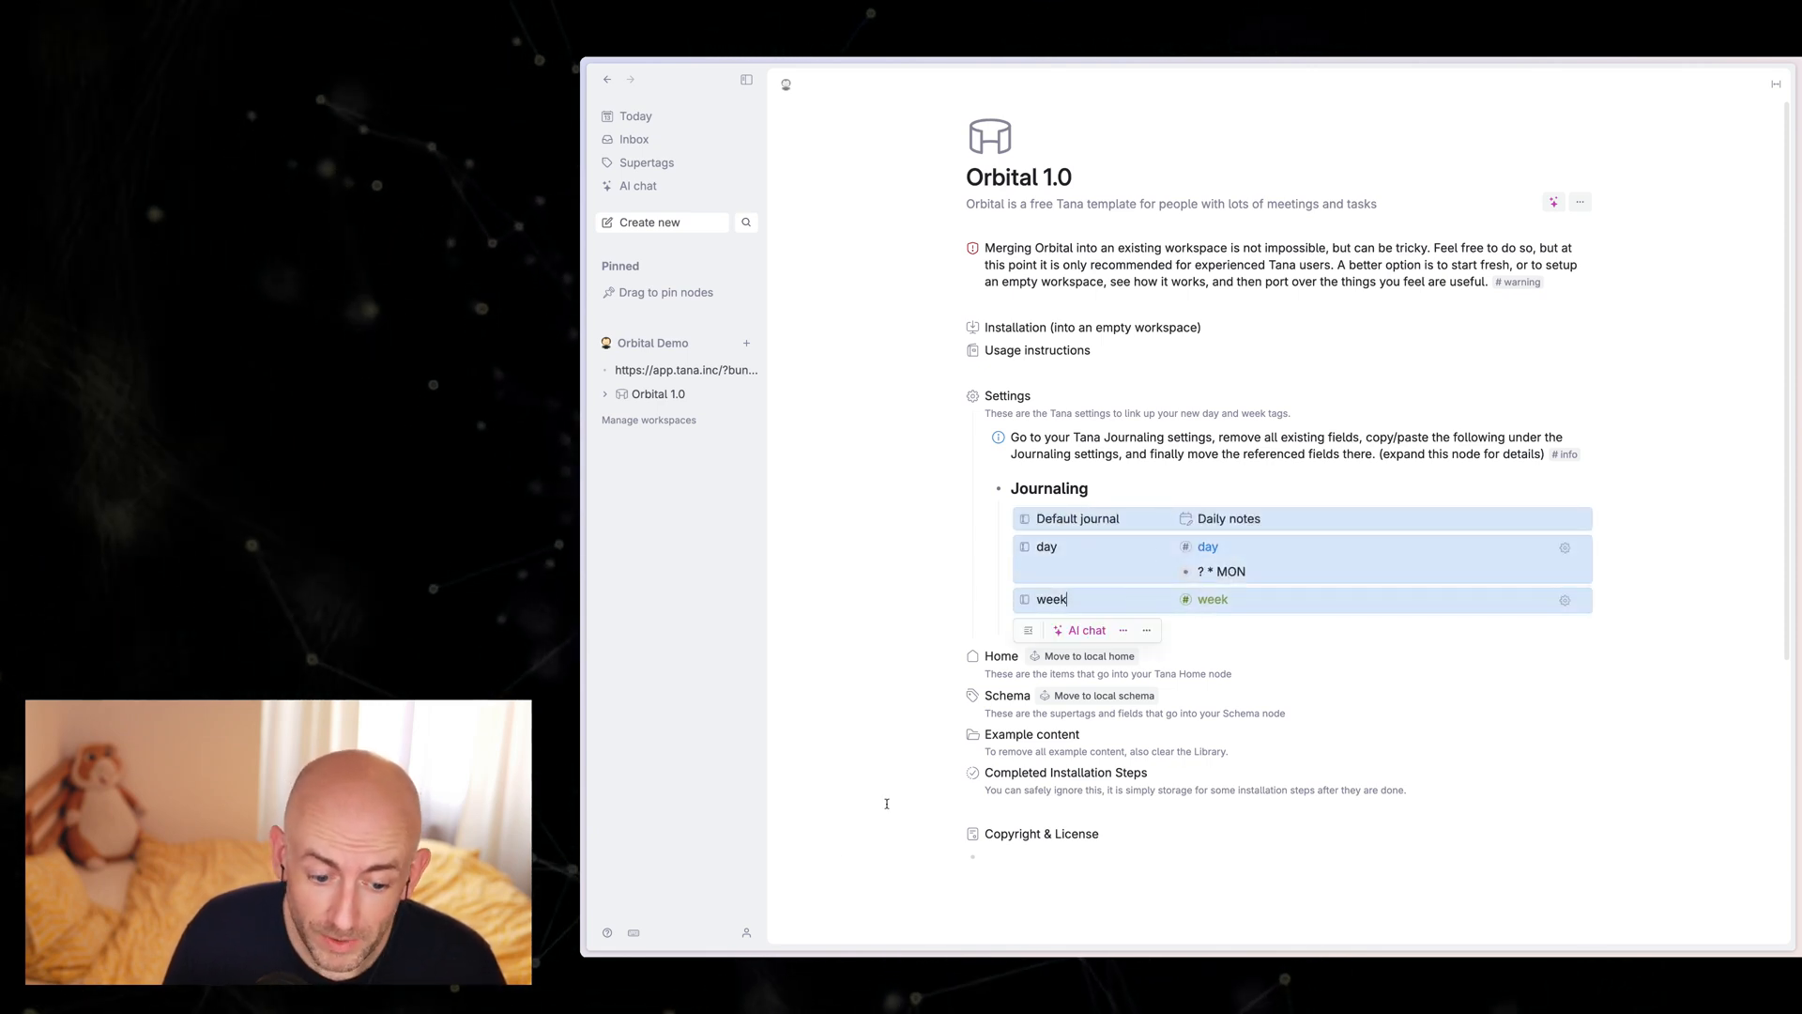
left_click(743, 936)
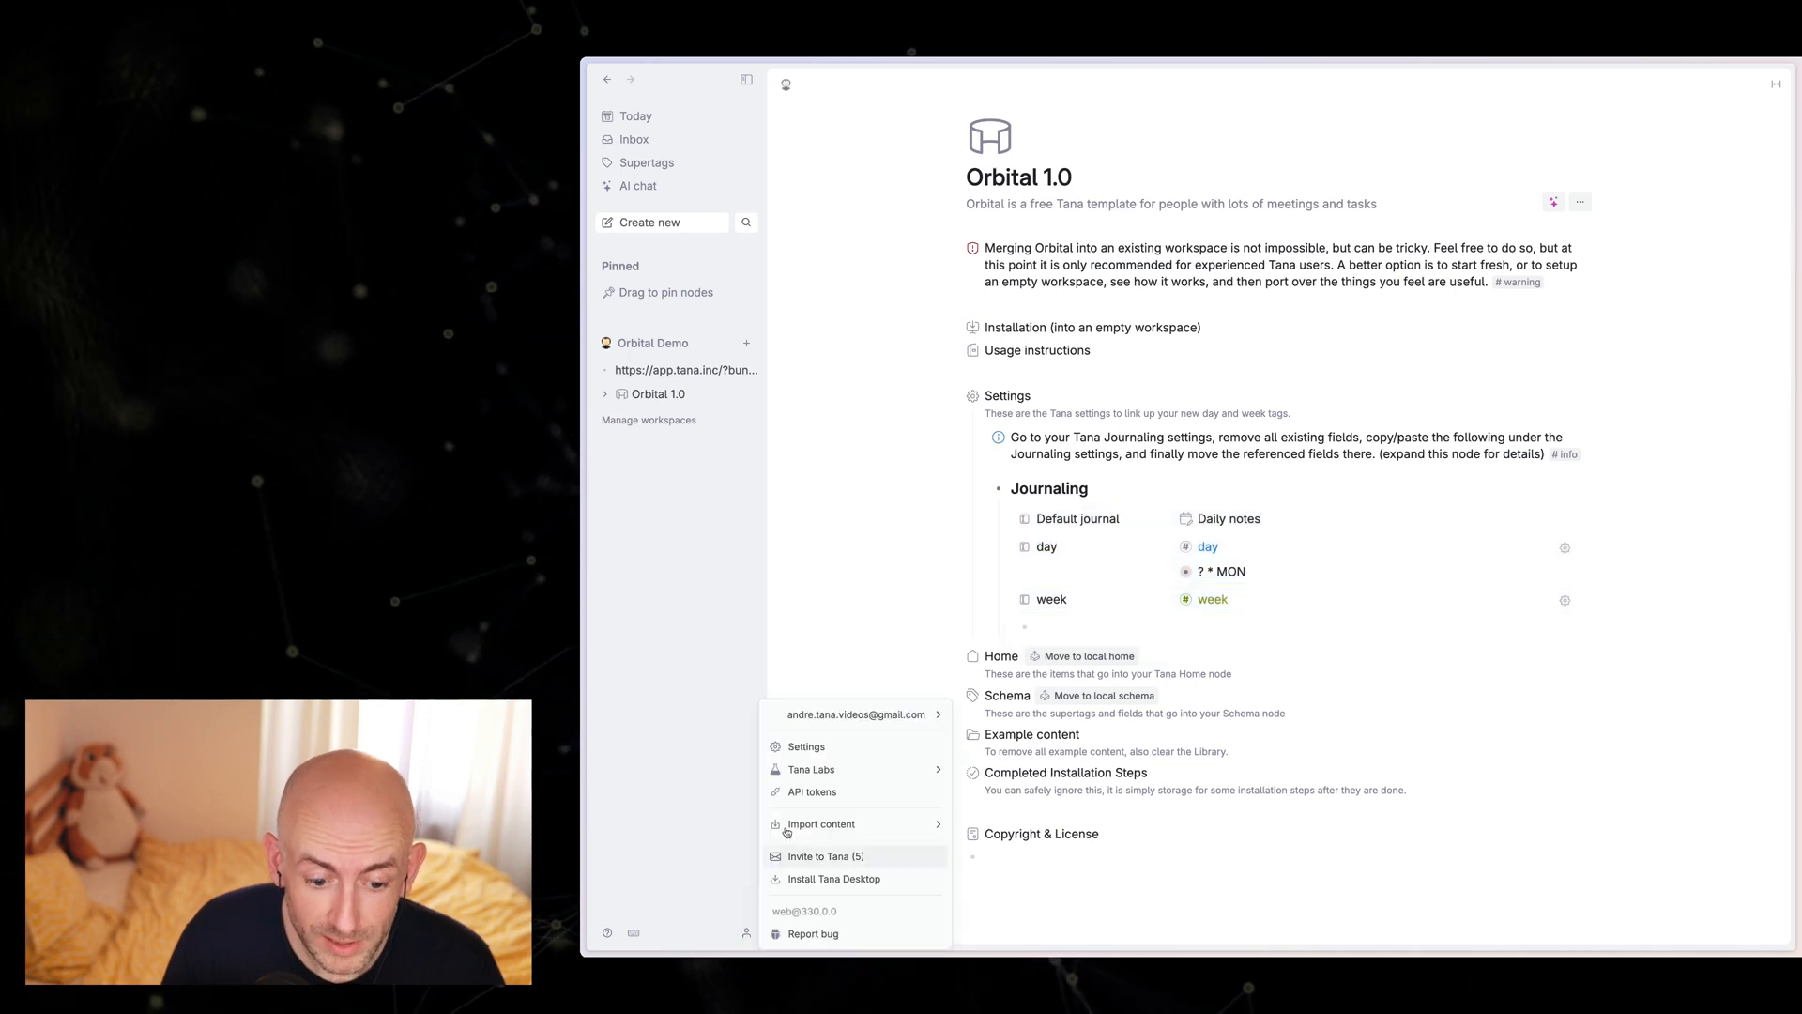
left_click(810, 749)
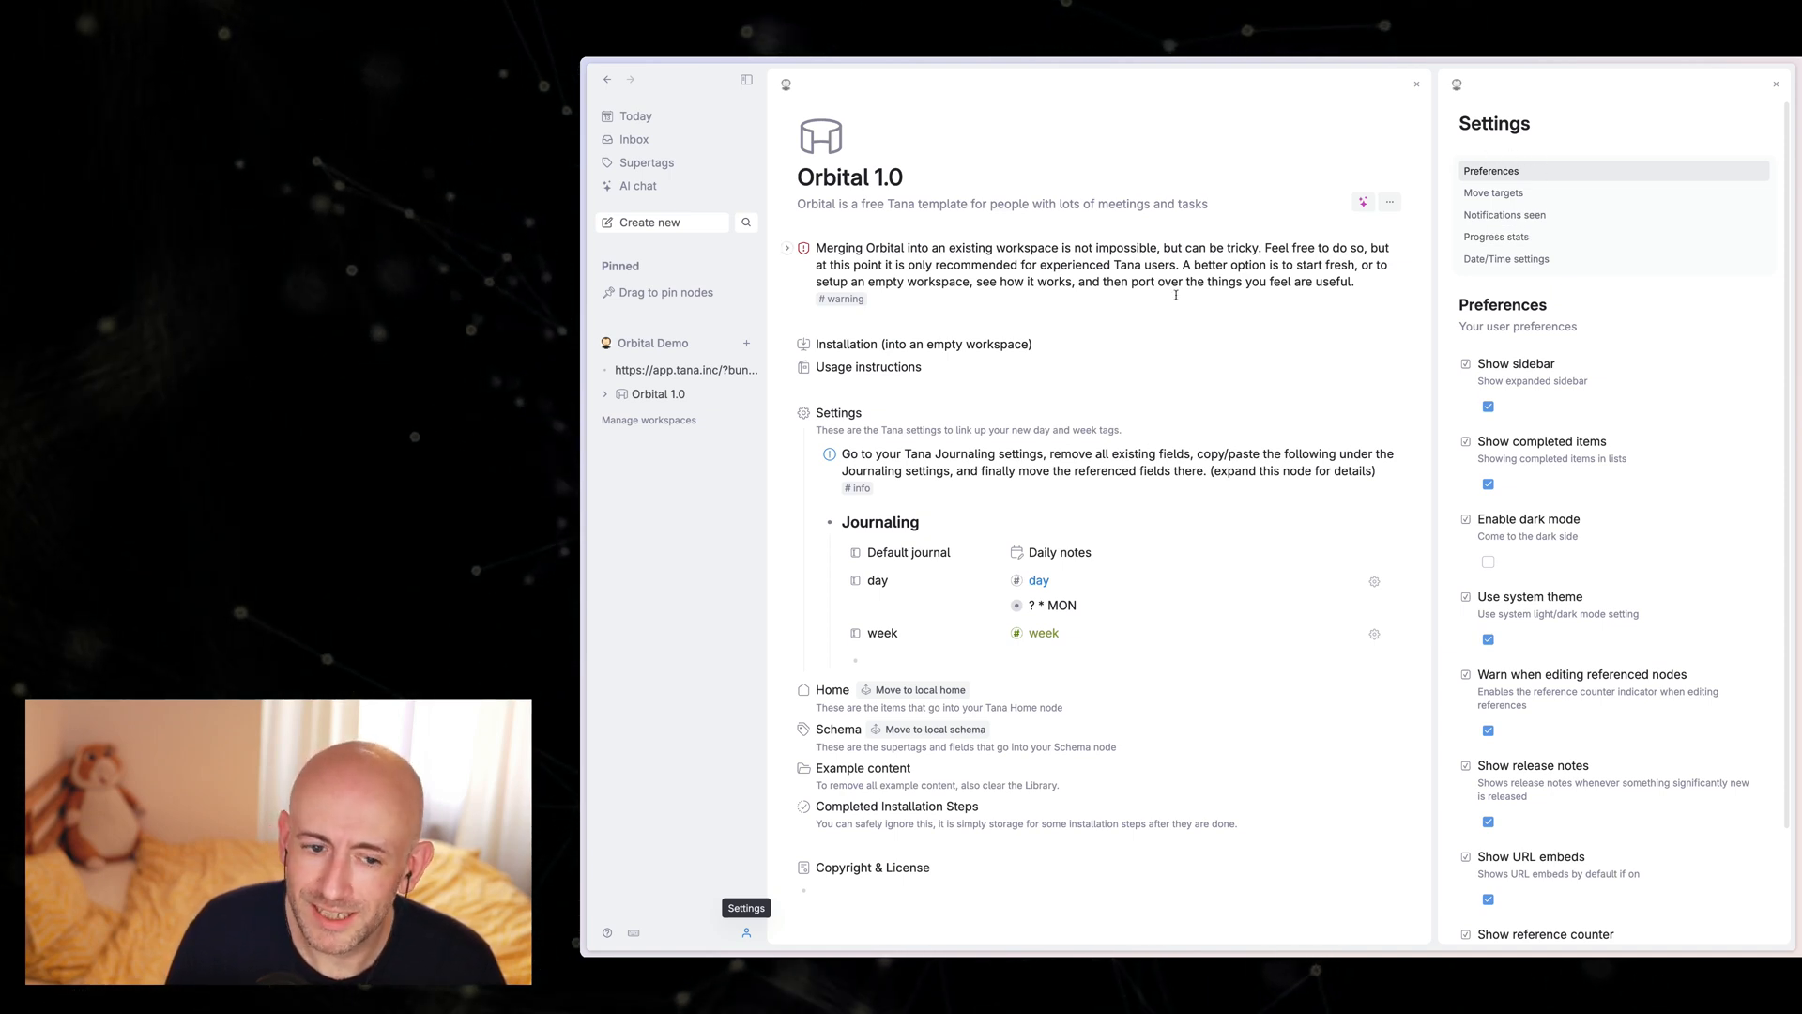
Step: Create today's daily note and replace the existing Default journal field in the Journaling settings with the three copied template fields
left_click(636, 117)
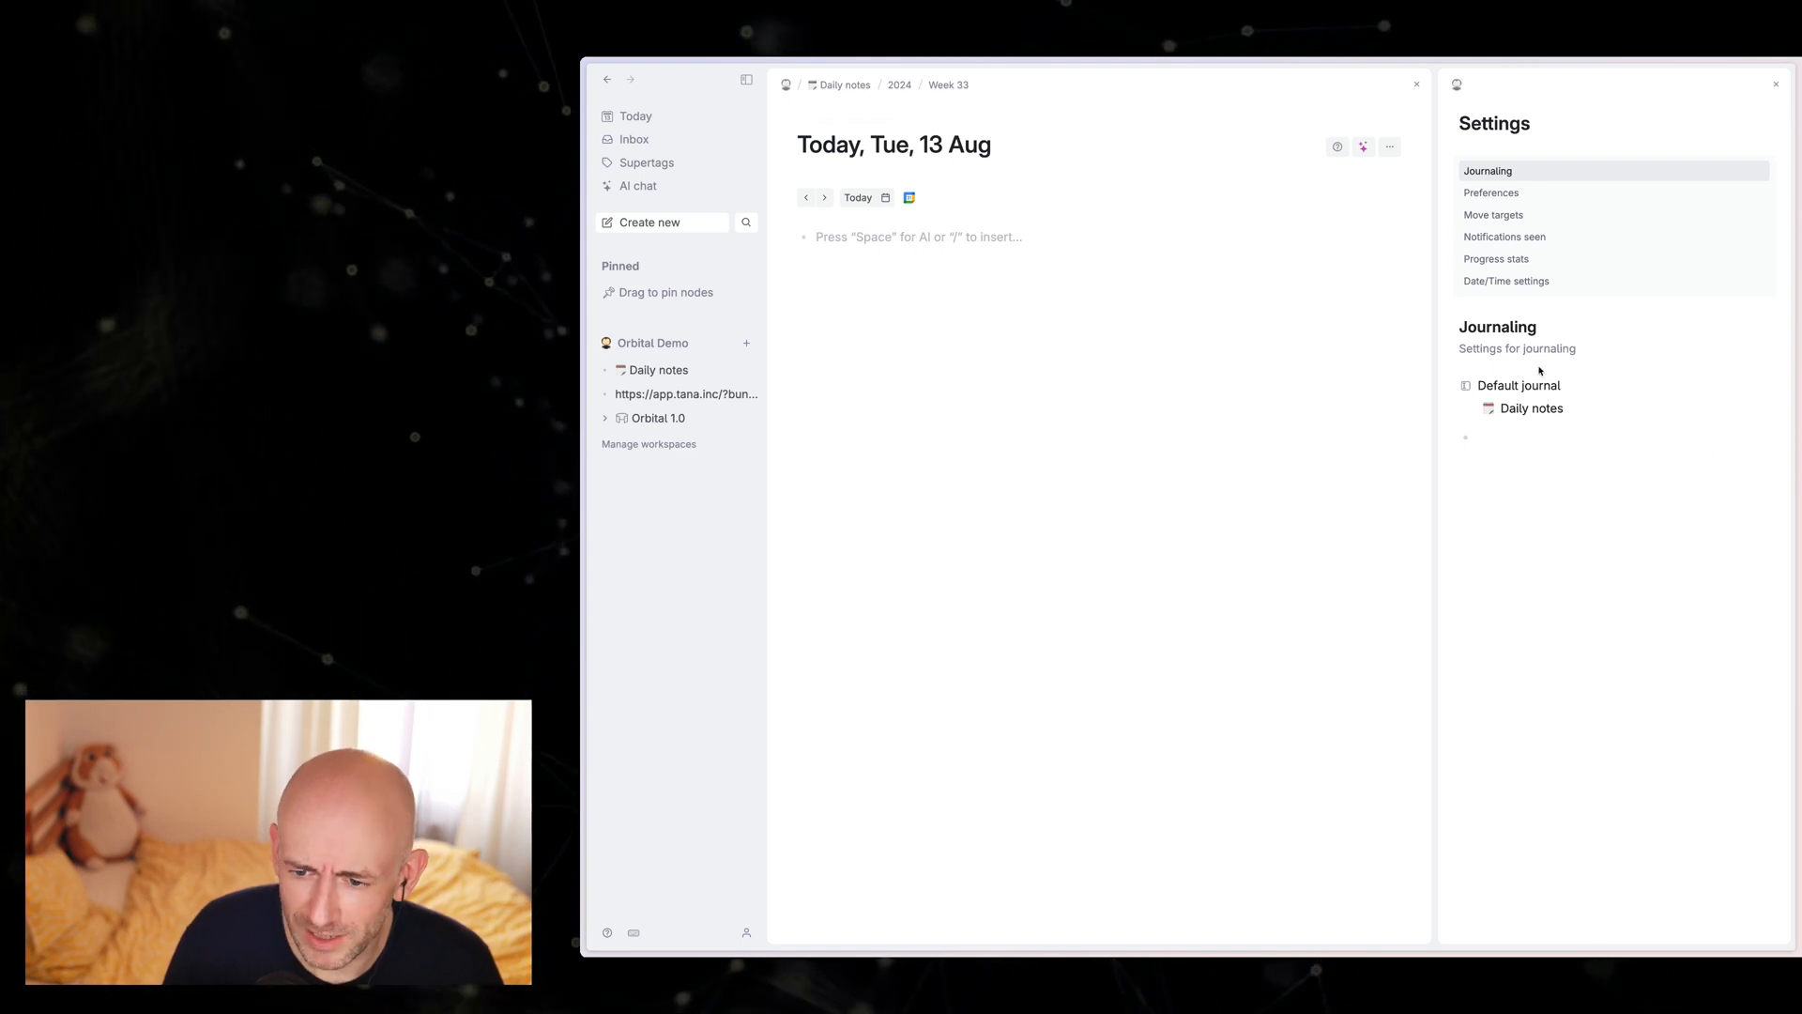
left_click(1511, 387)
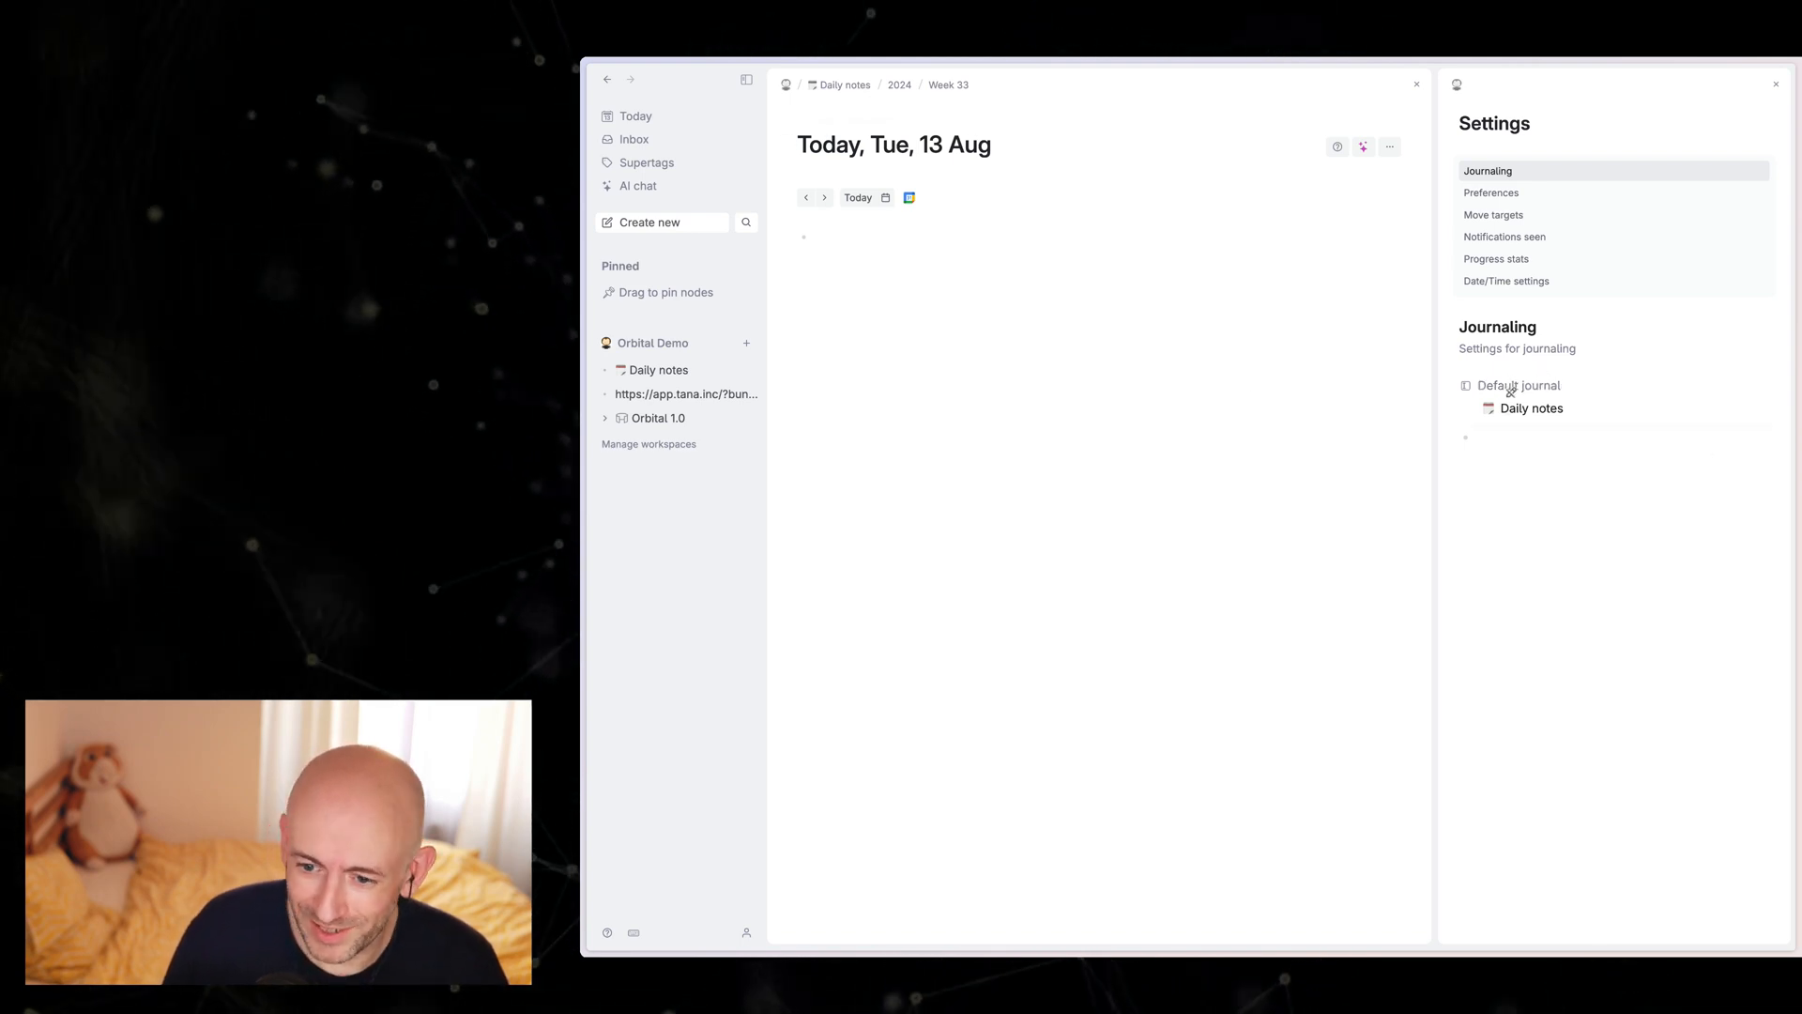
key("BackSpace")
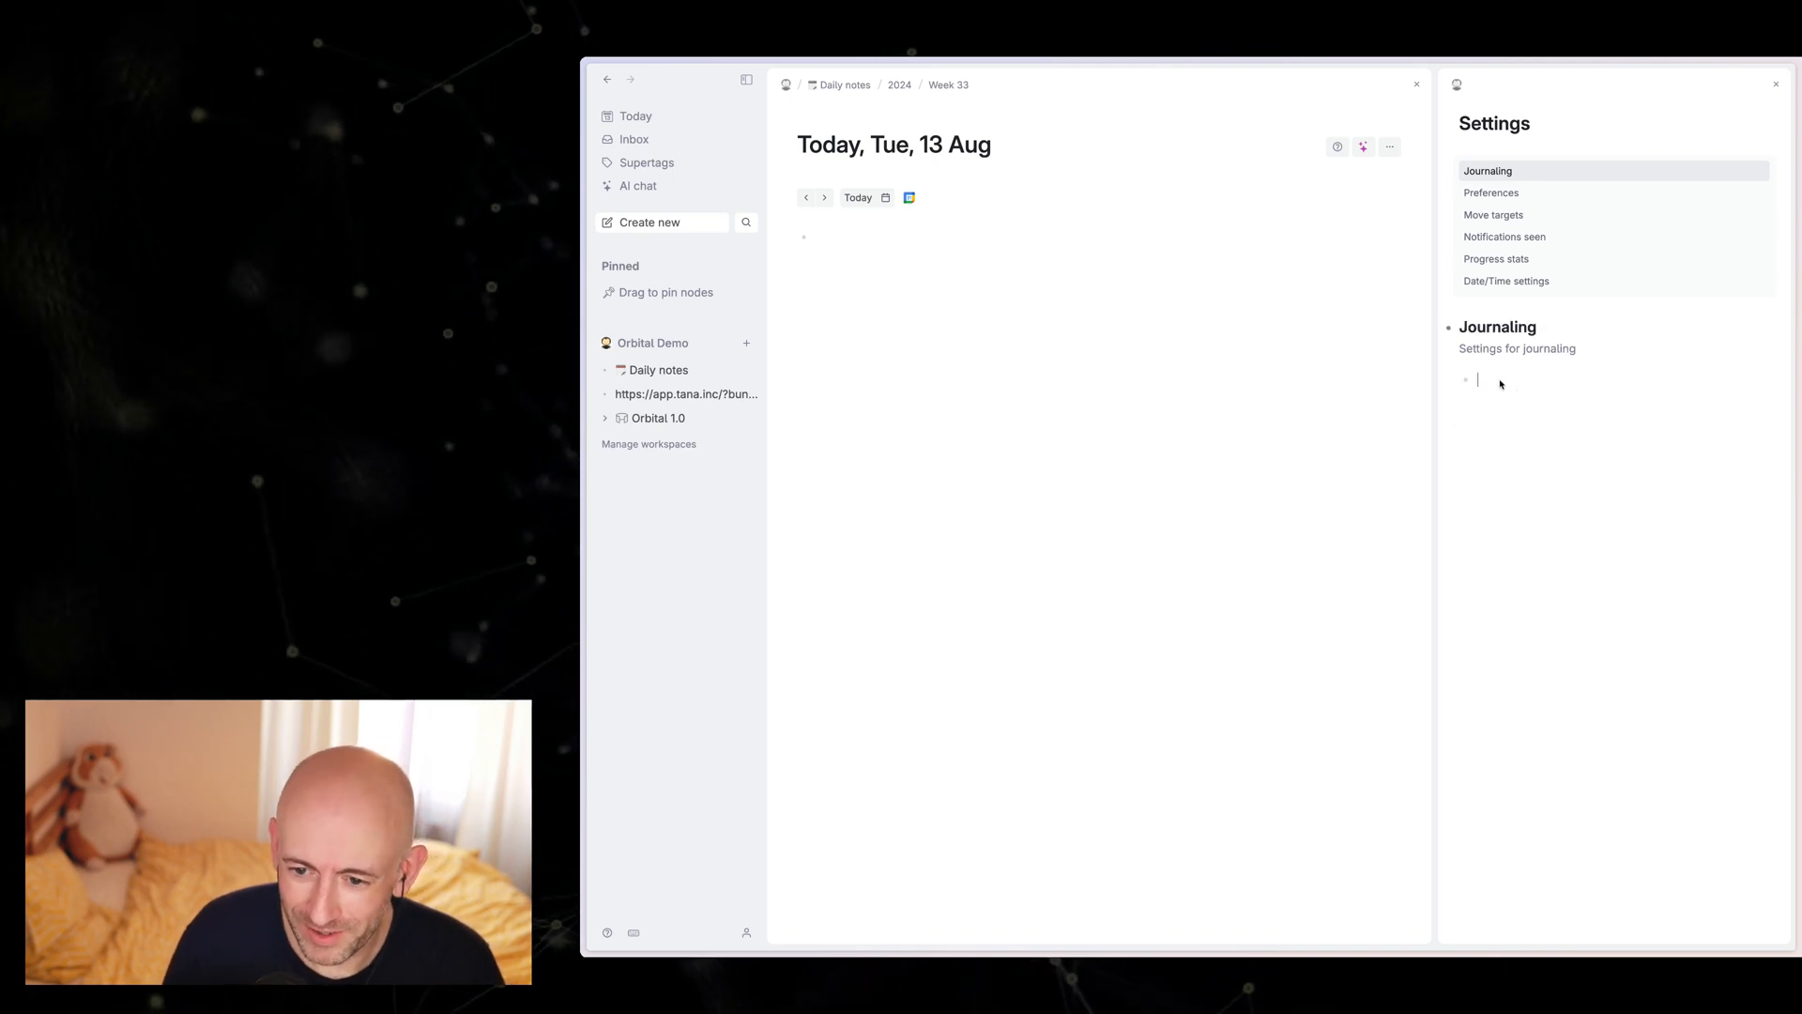
key("super+z")
key("super+z")
key("super+z")
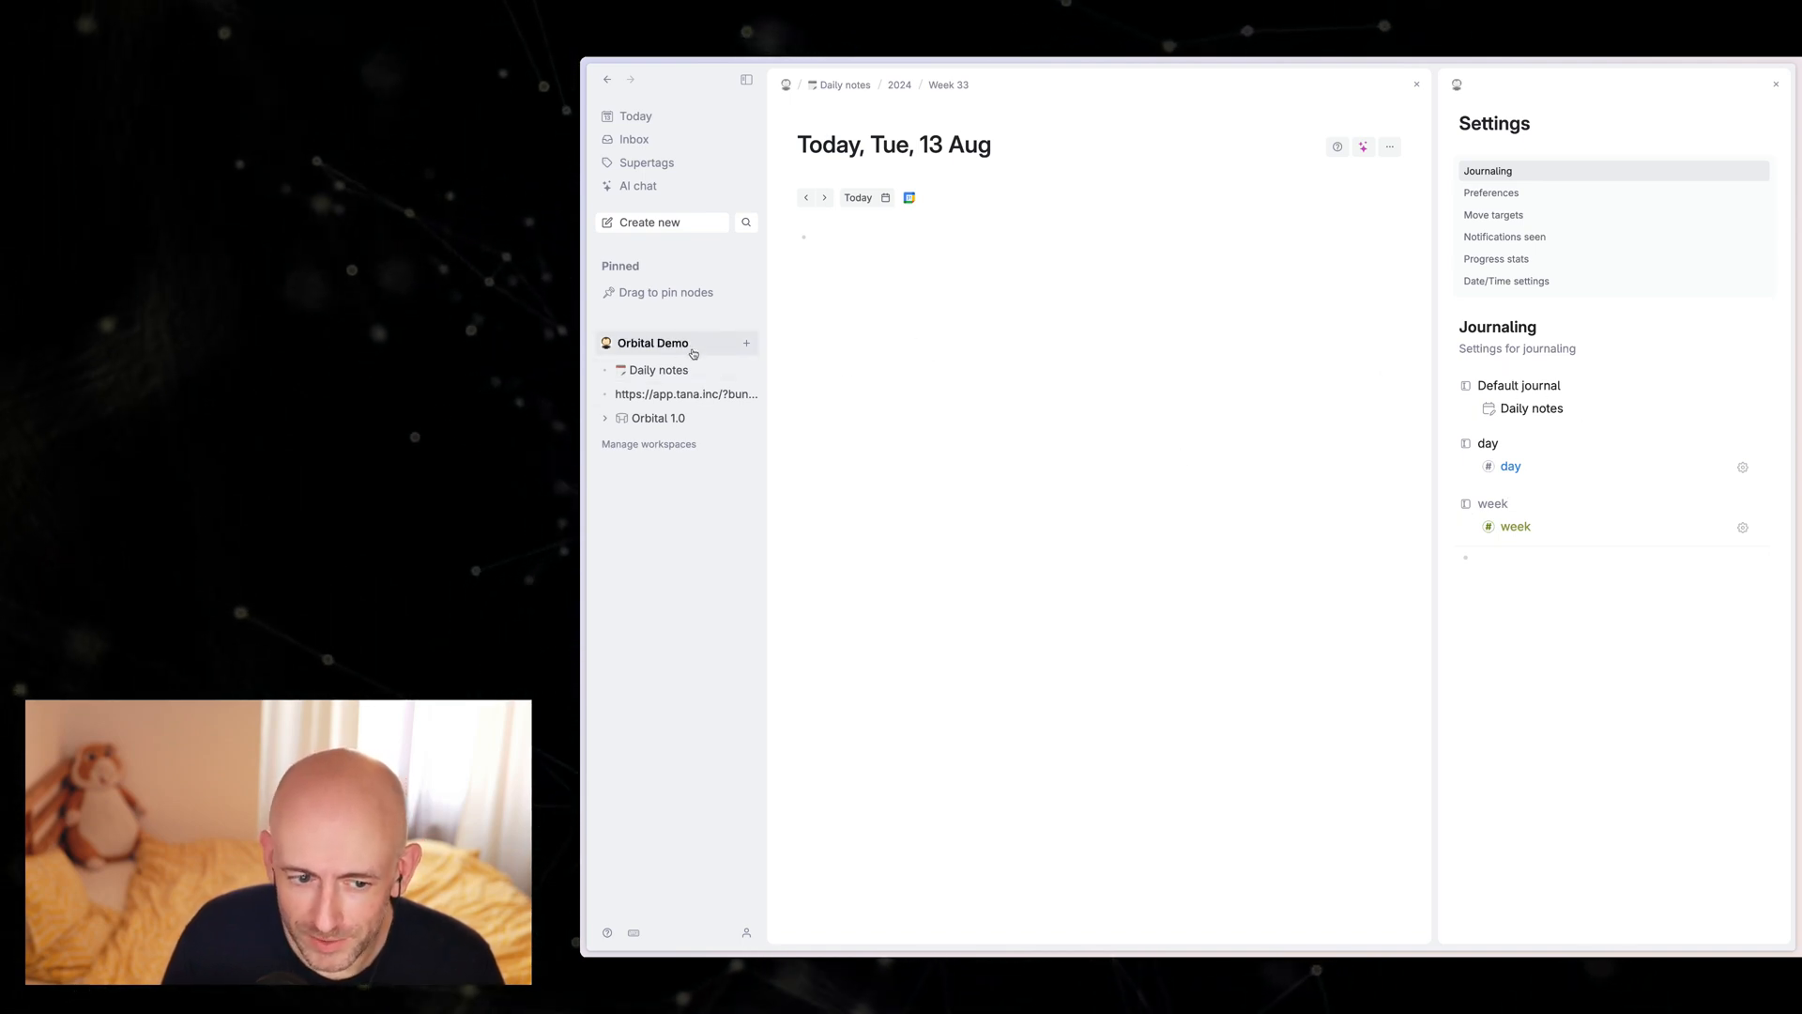
Step: Copy the "? * MON" node from Orbital 1.0 into the day field of the Journaling settings and expand it there
left_click(663, 351)
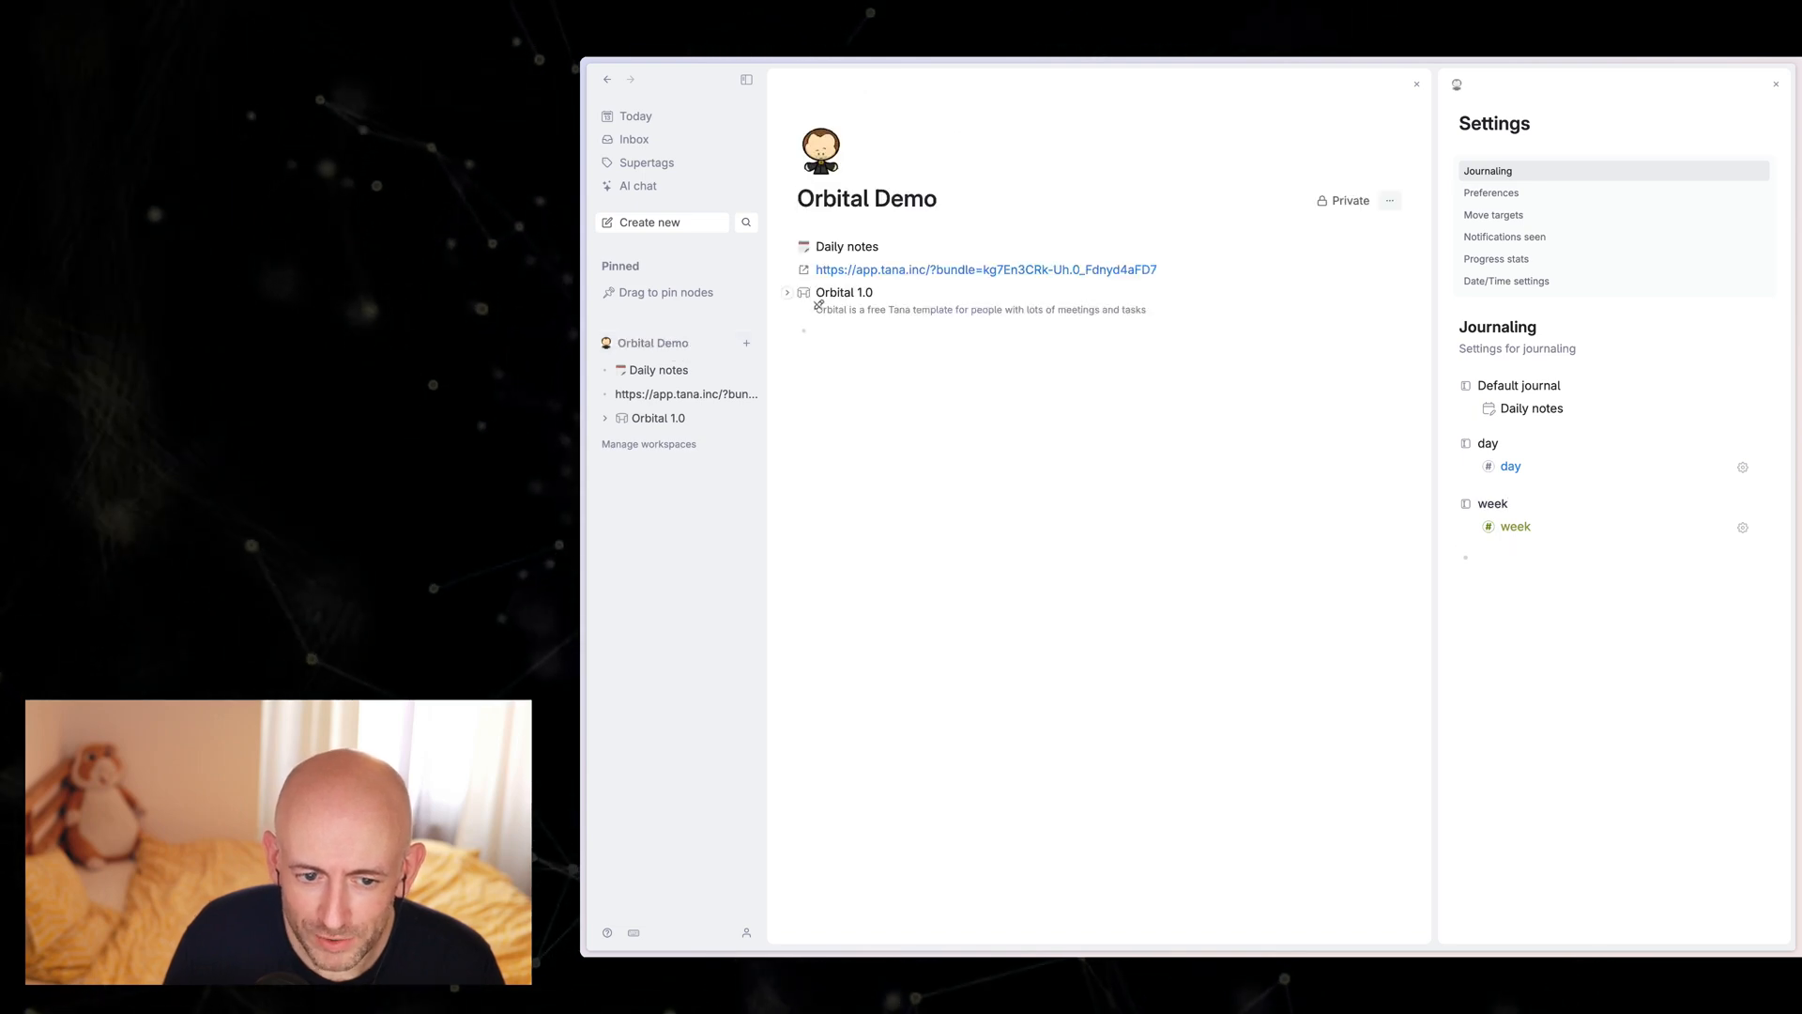
left_click(801, 294)
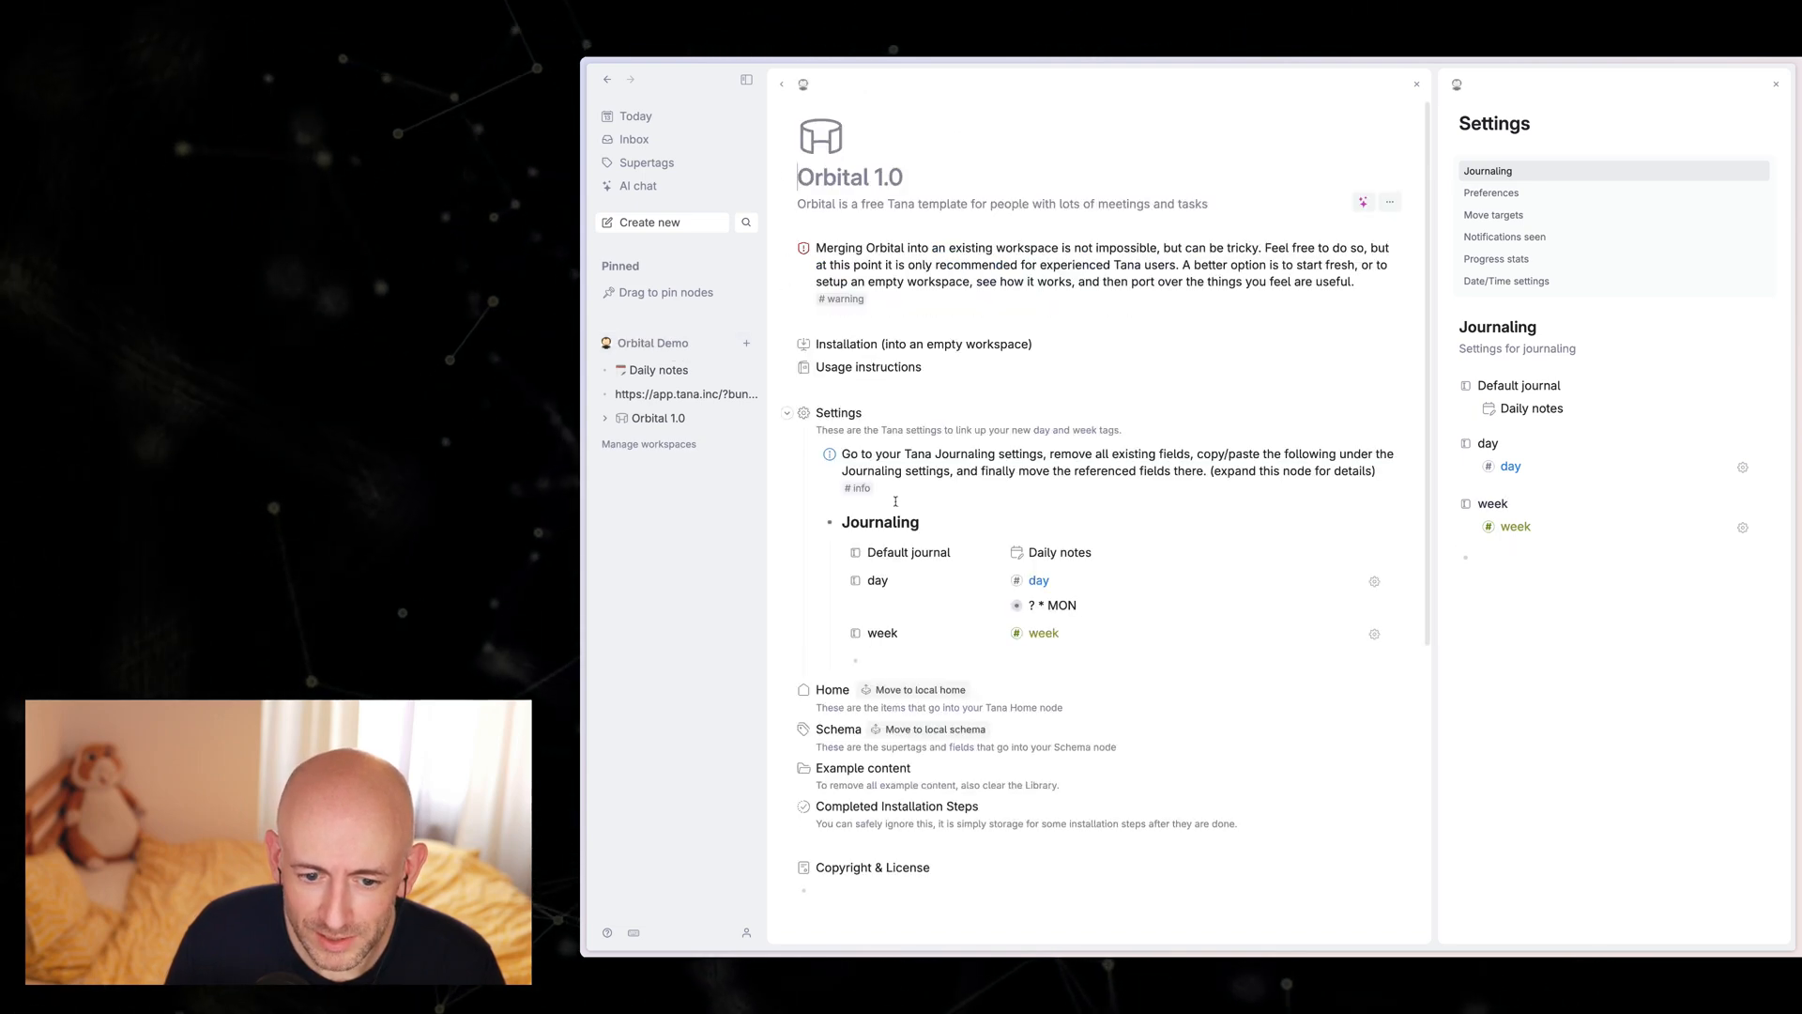
left_click(1001, 607)
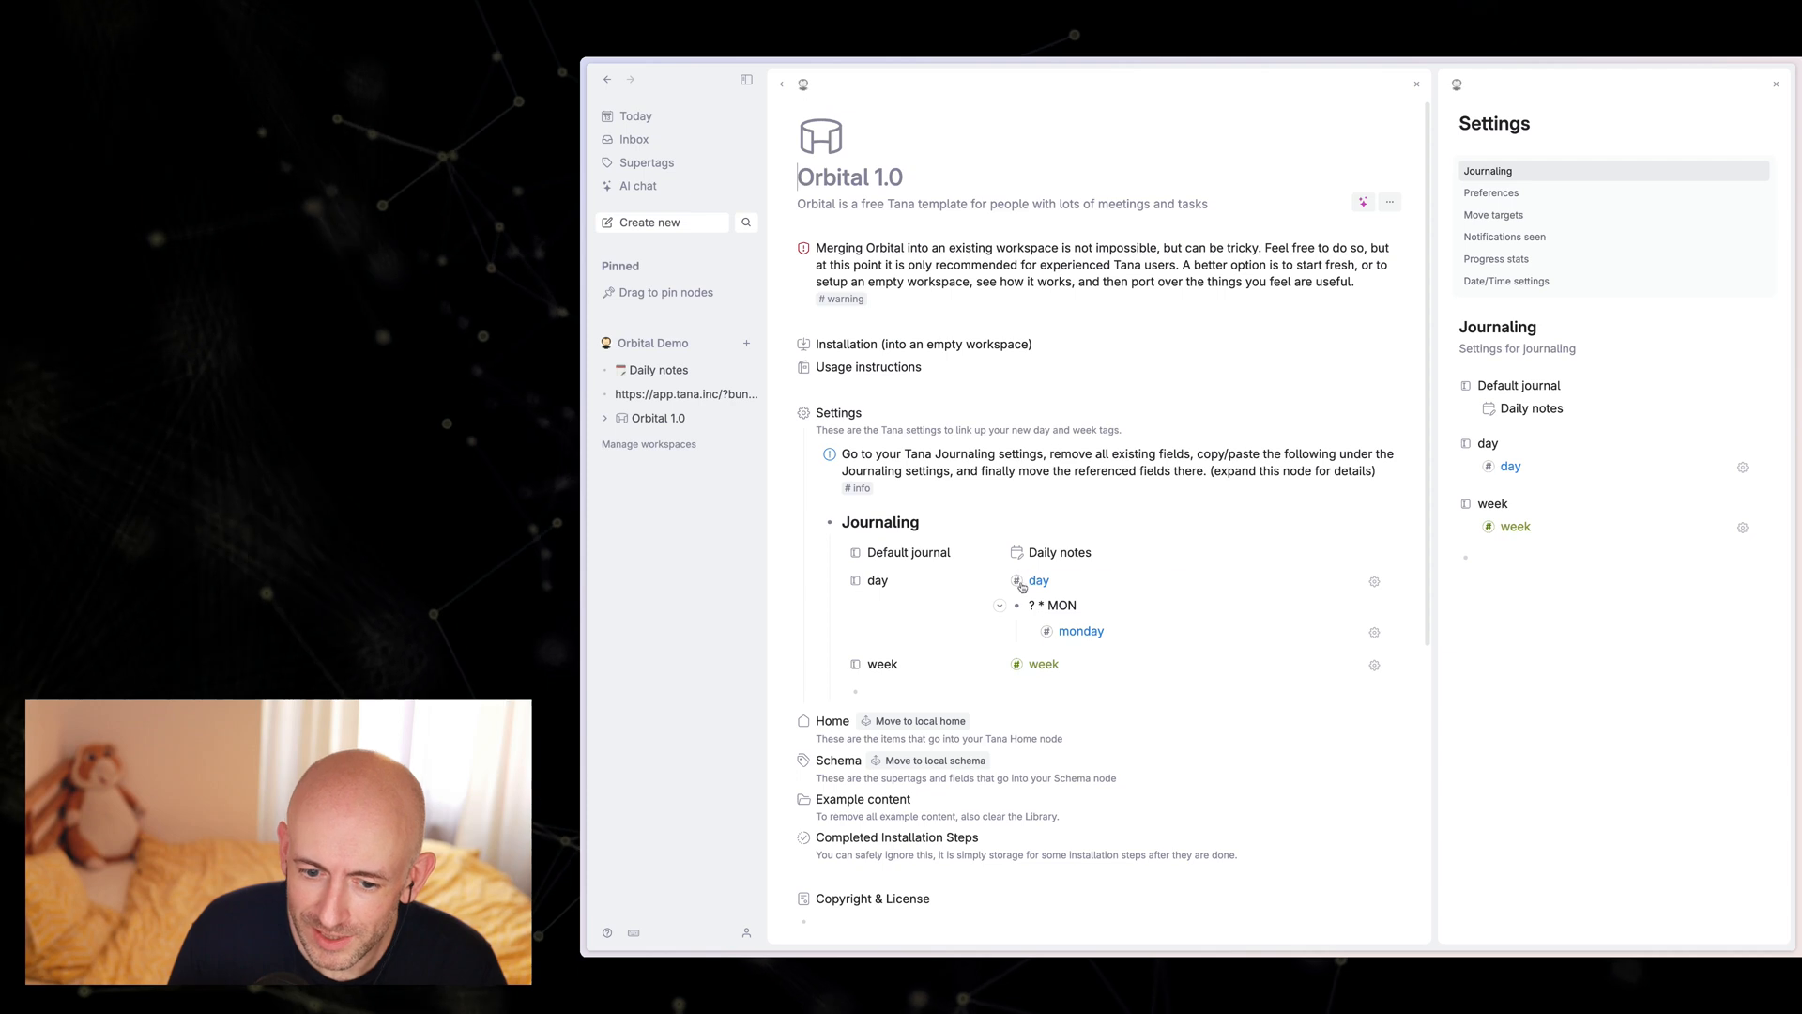
left_click(1055, 608)
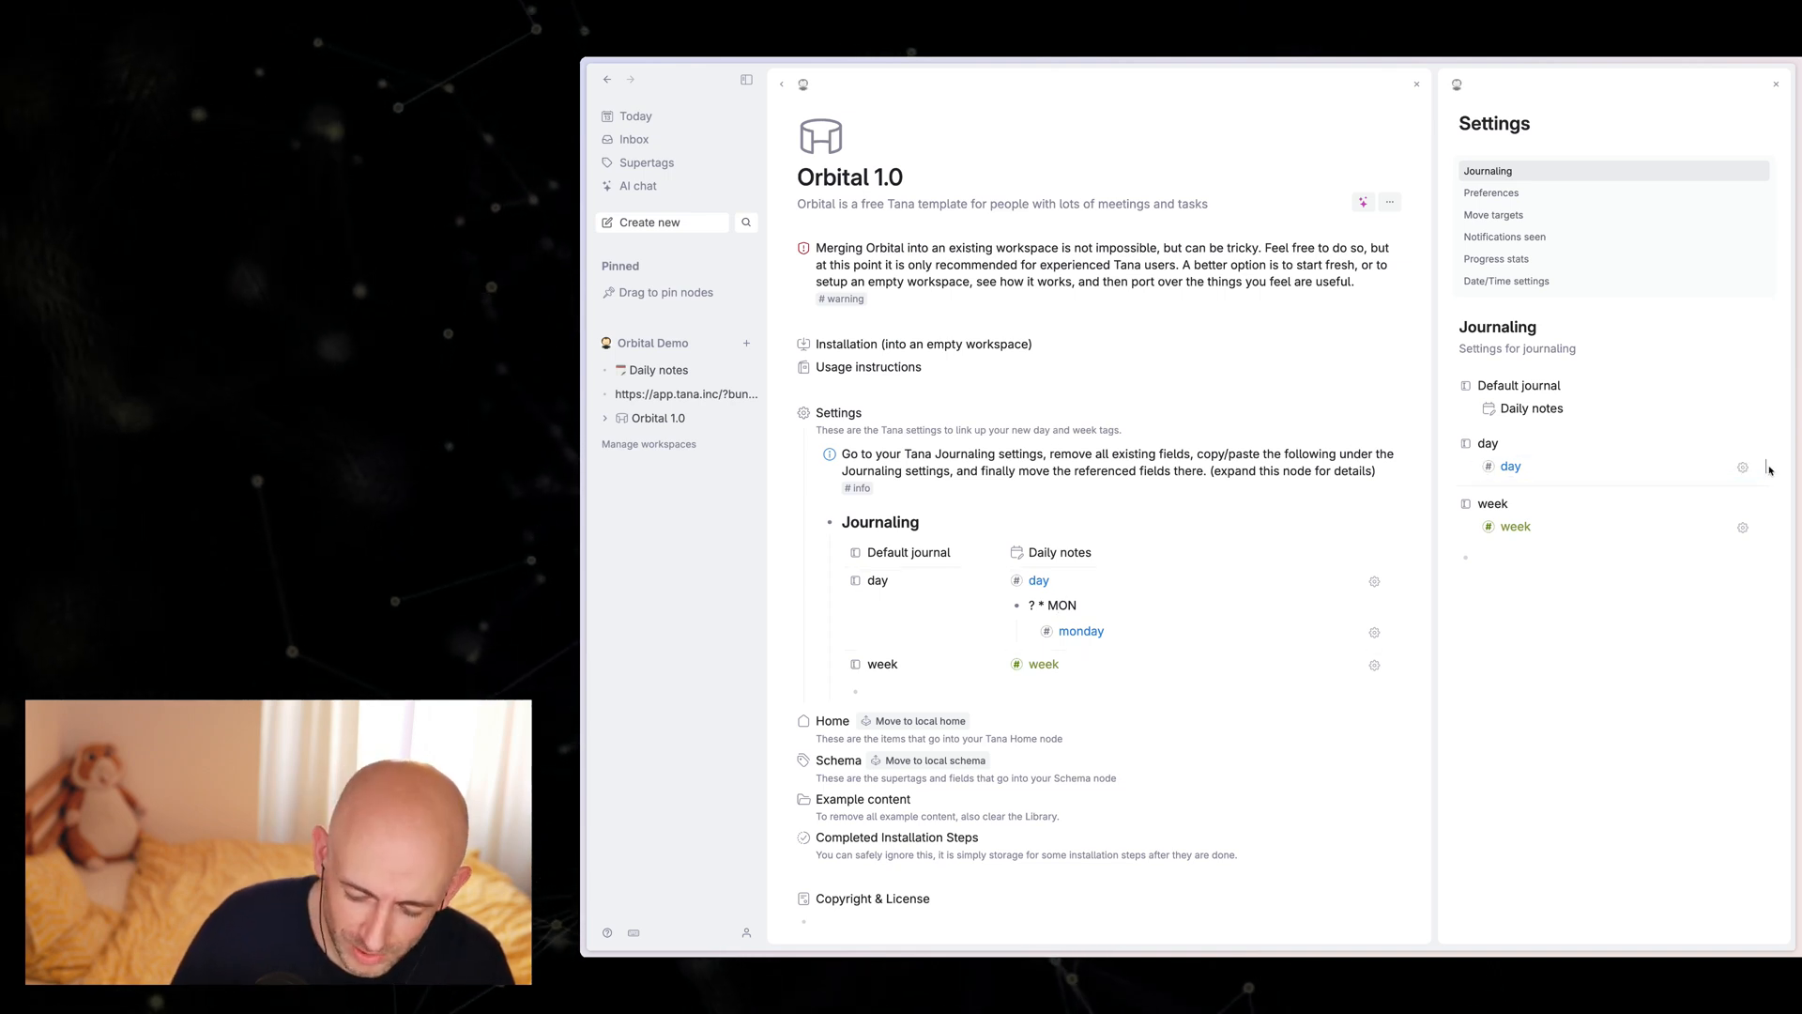
key("Return")
type("? * MON")
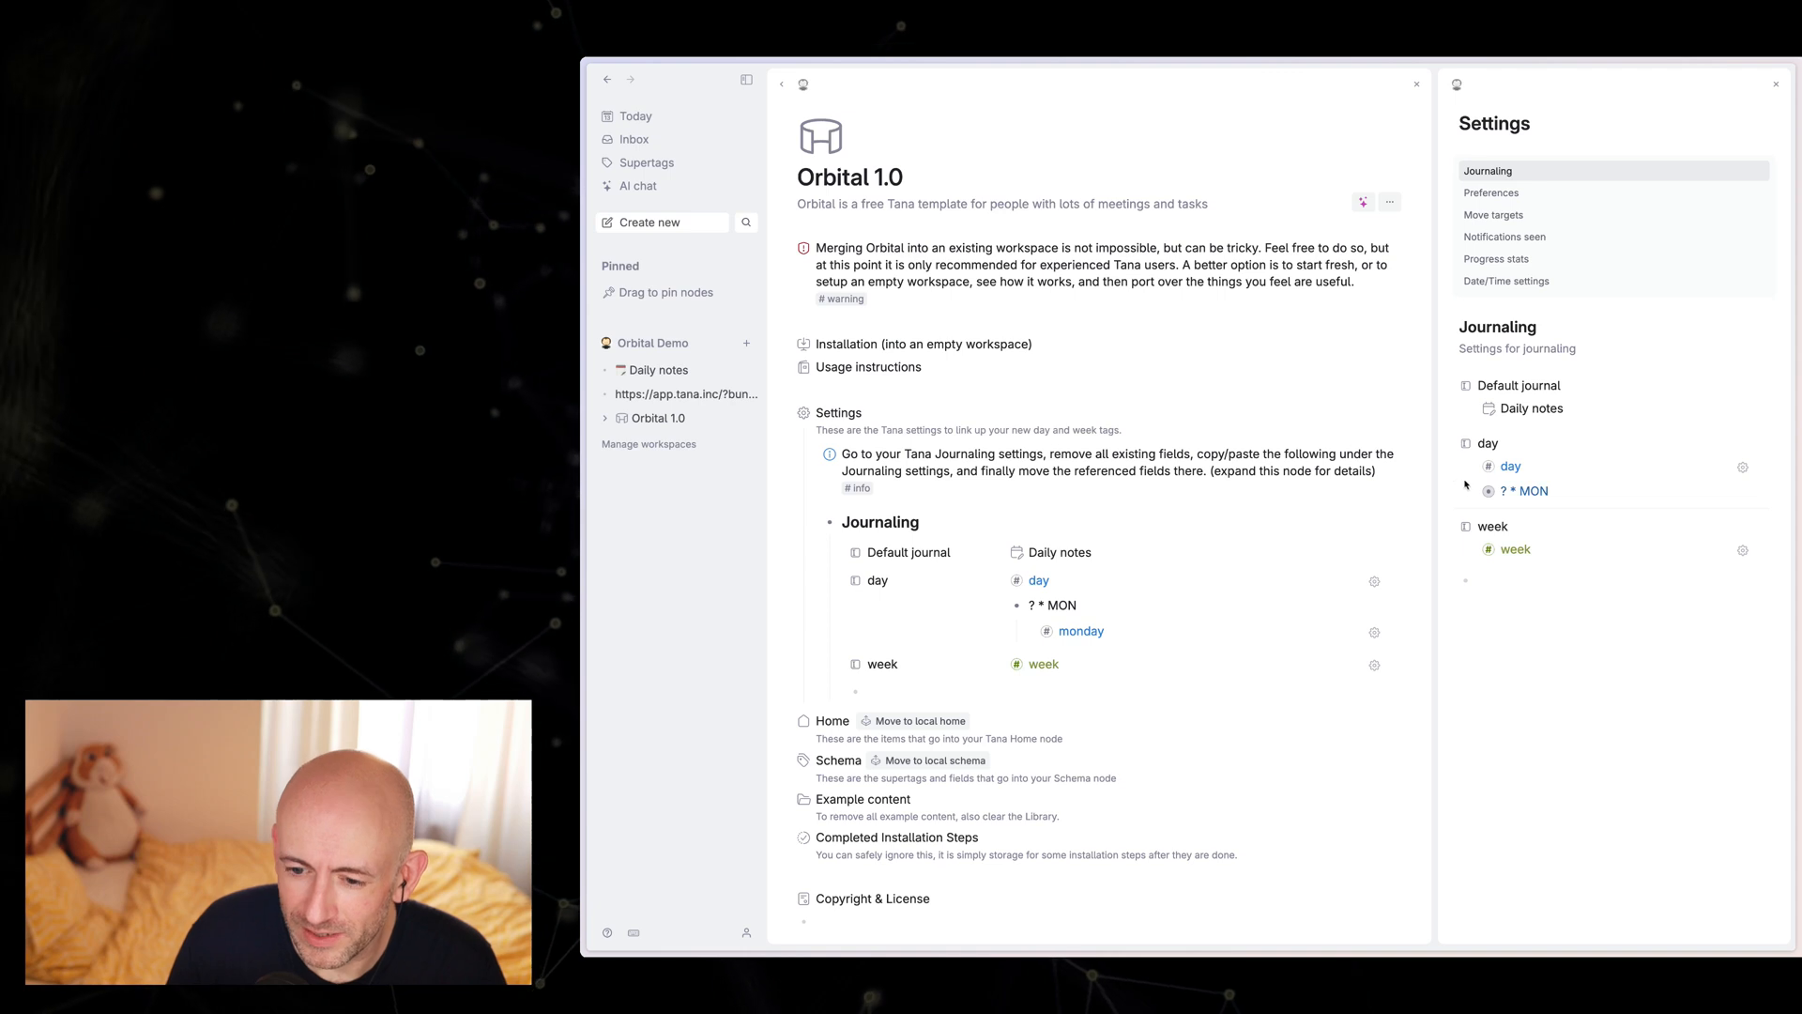
left_click(1471, 492)
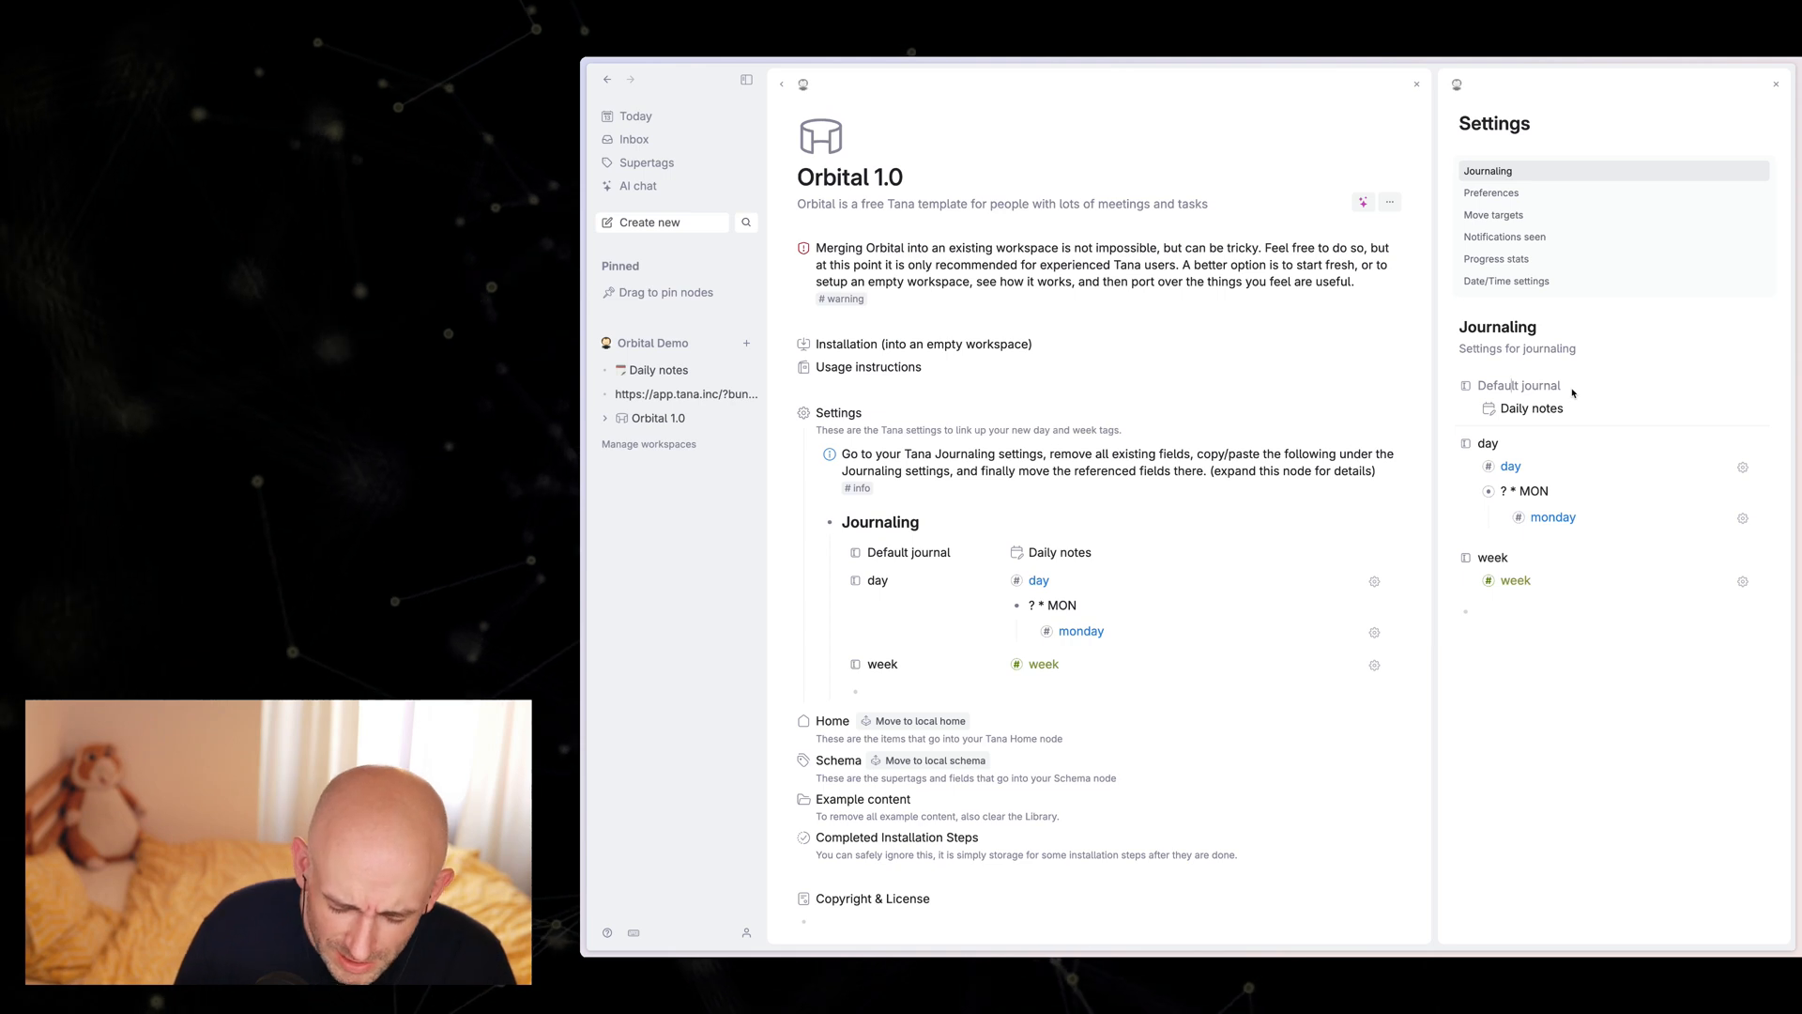
Step: Bring the referenced Default journal, day and week fields into the Journaling settings
key("super+k")
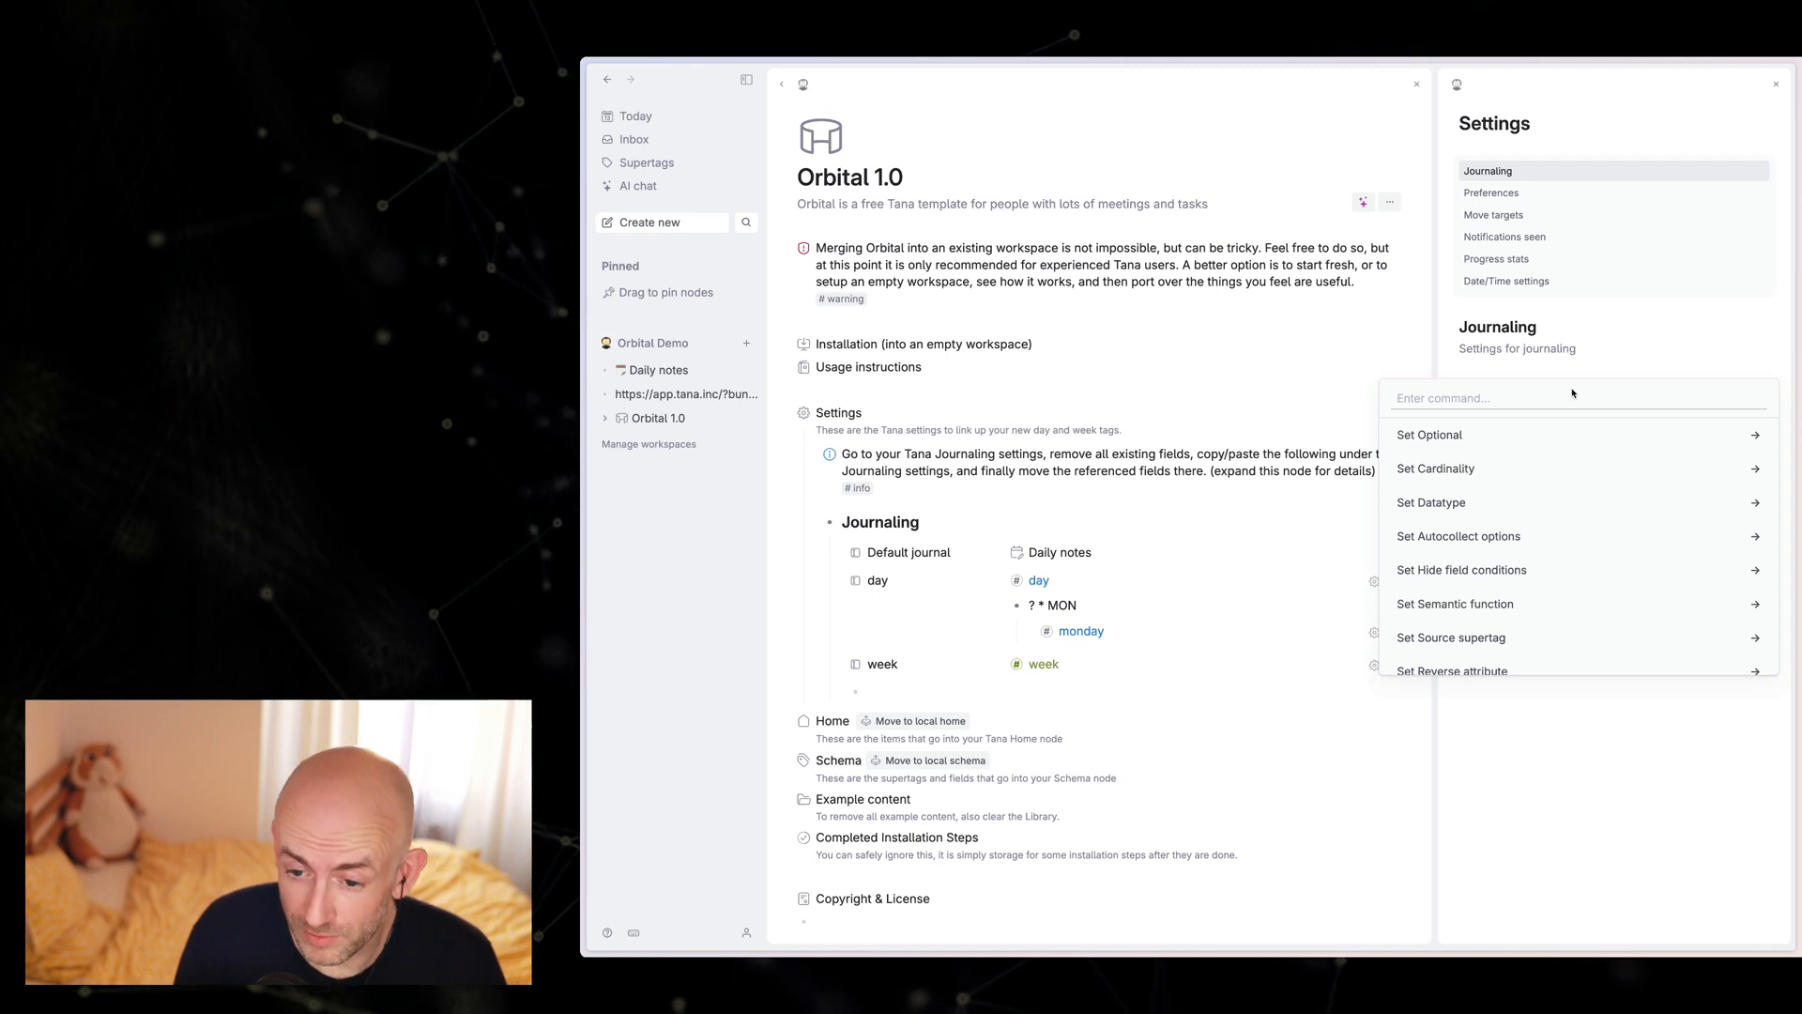
type("bring")
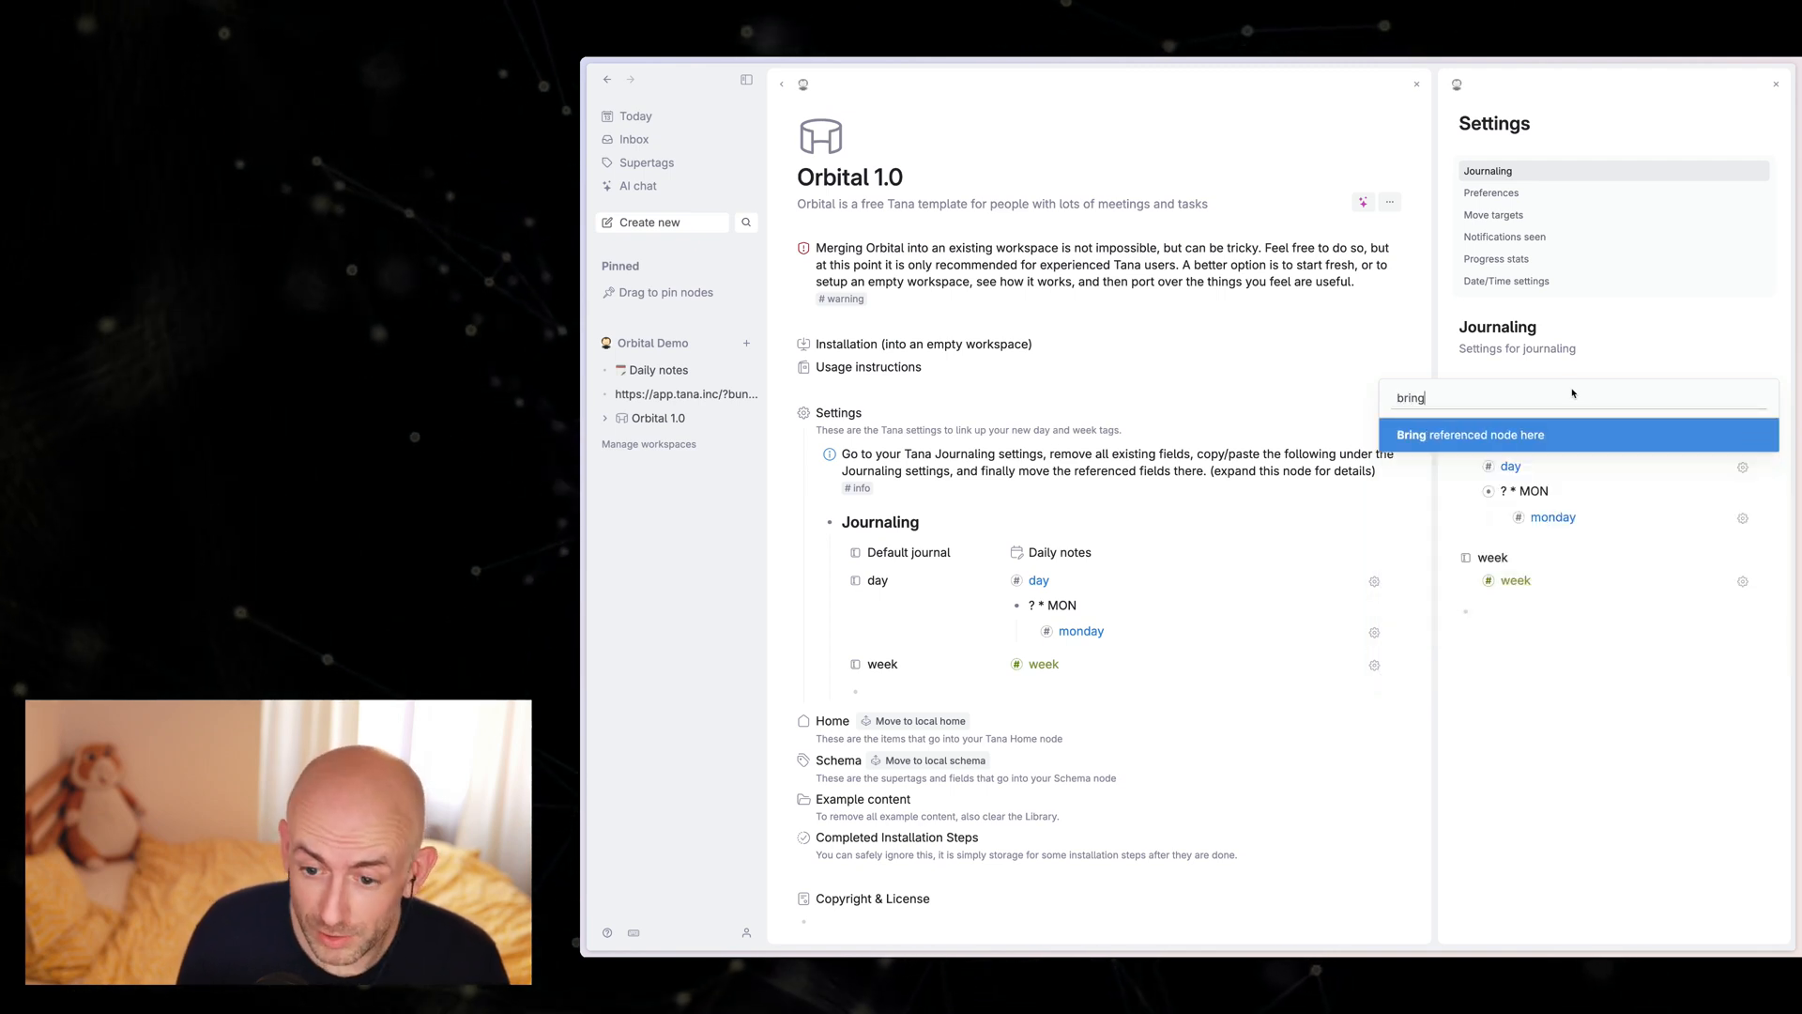
key("Return")
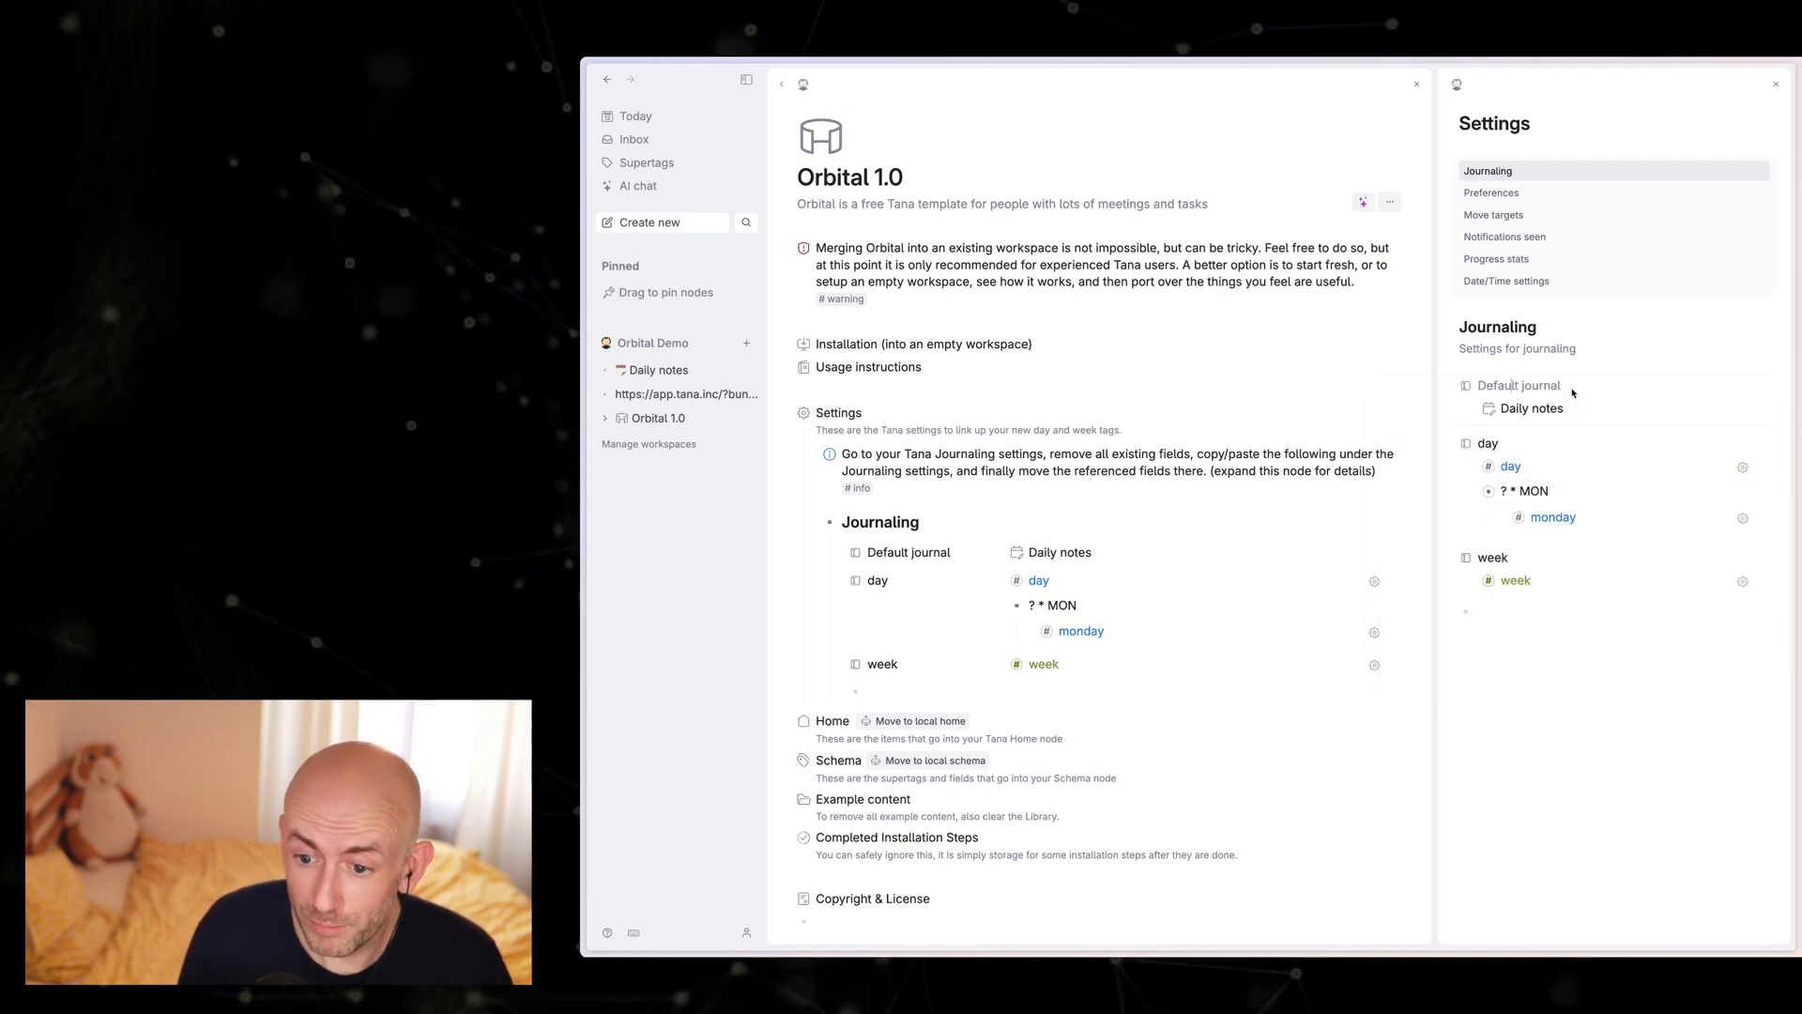
left_click(1504, 444)
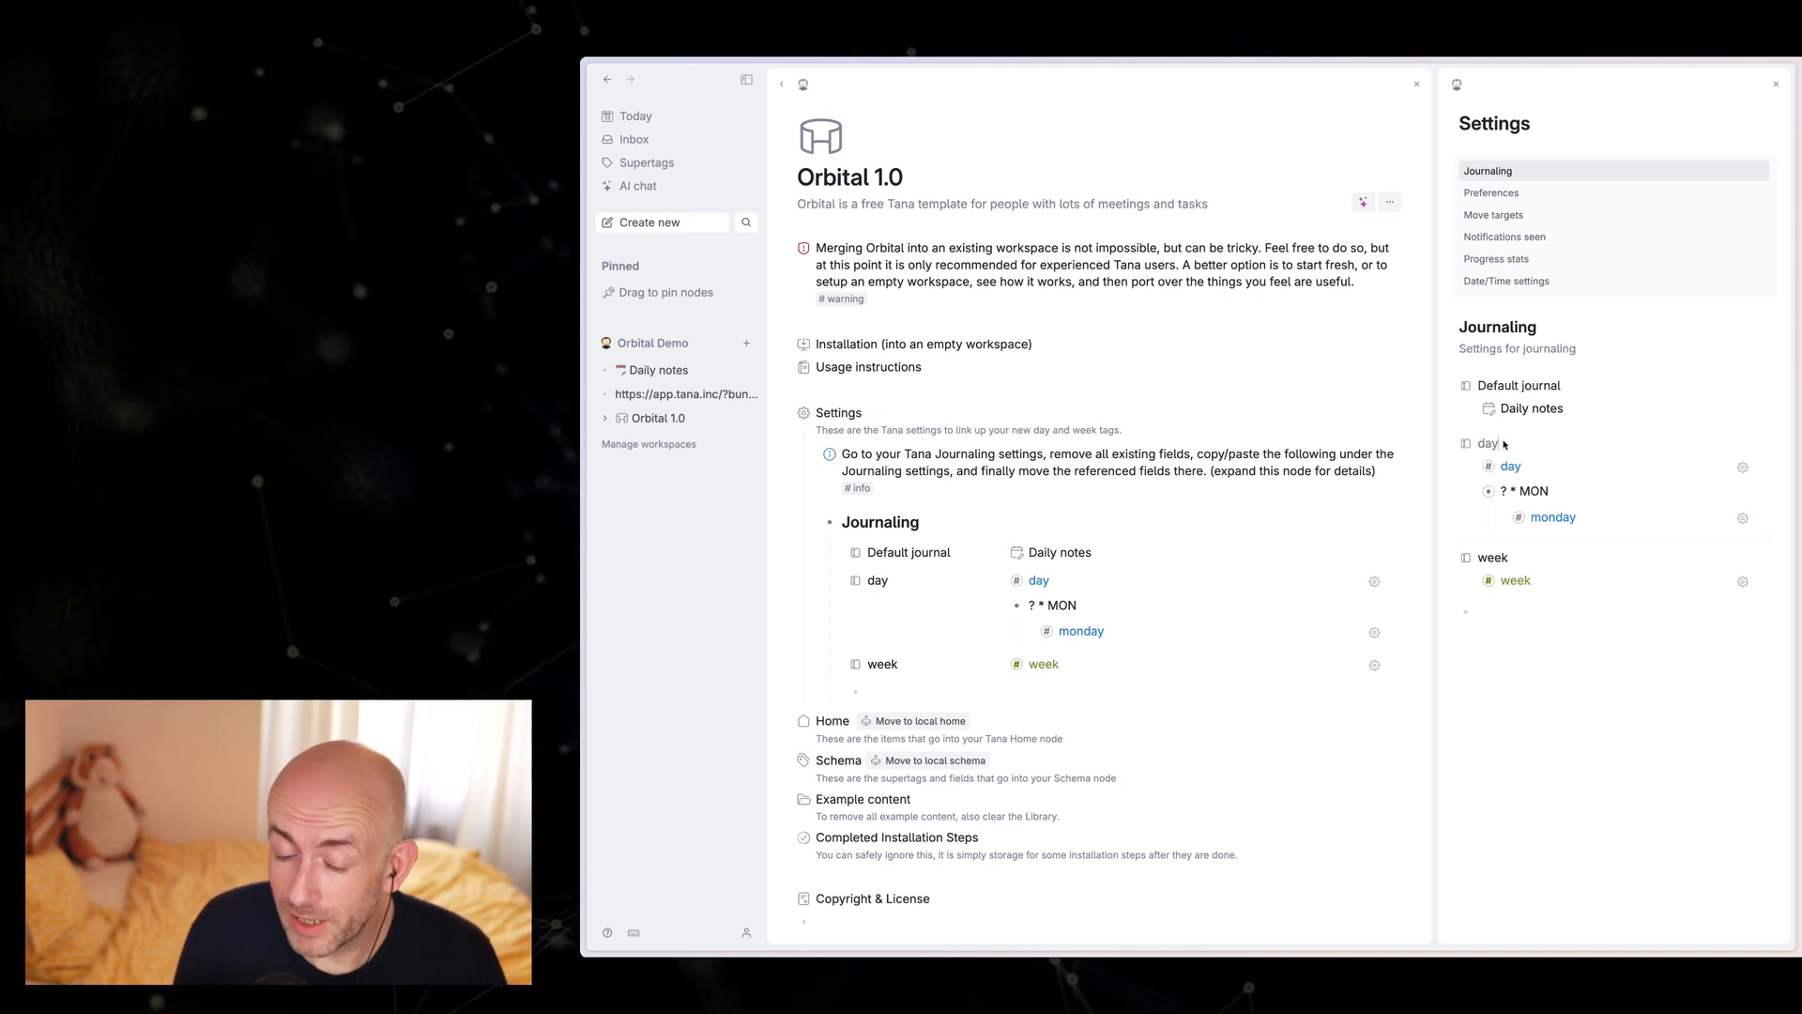
key("ctrl+k")
type("bring")
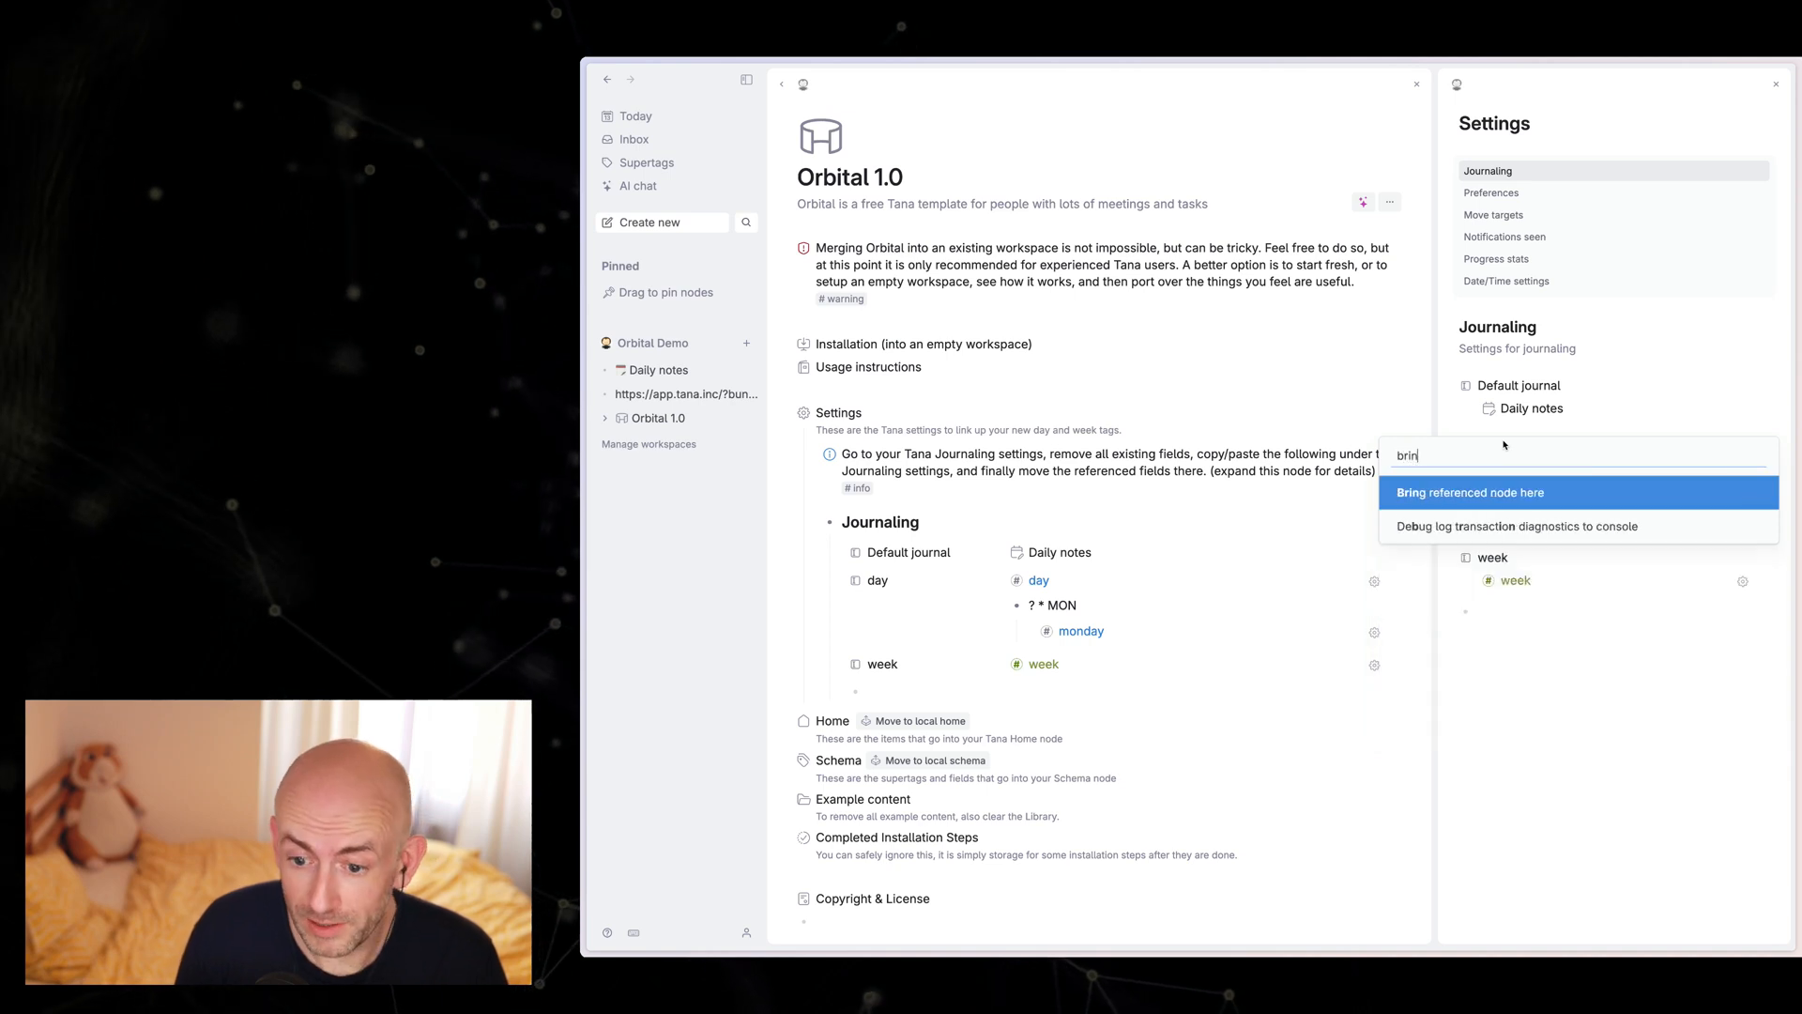
key("Return")
left_click(1504, 558)
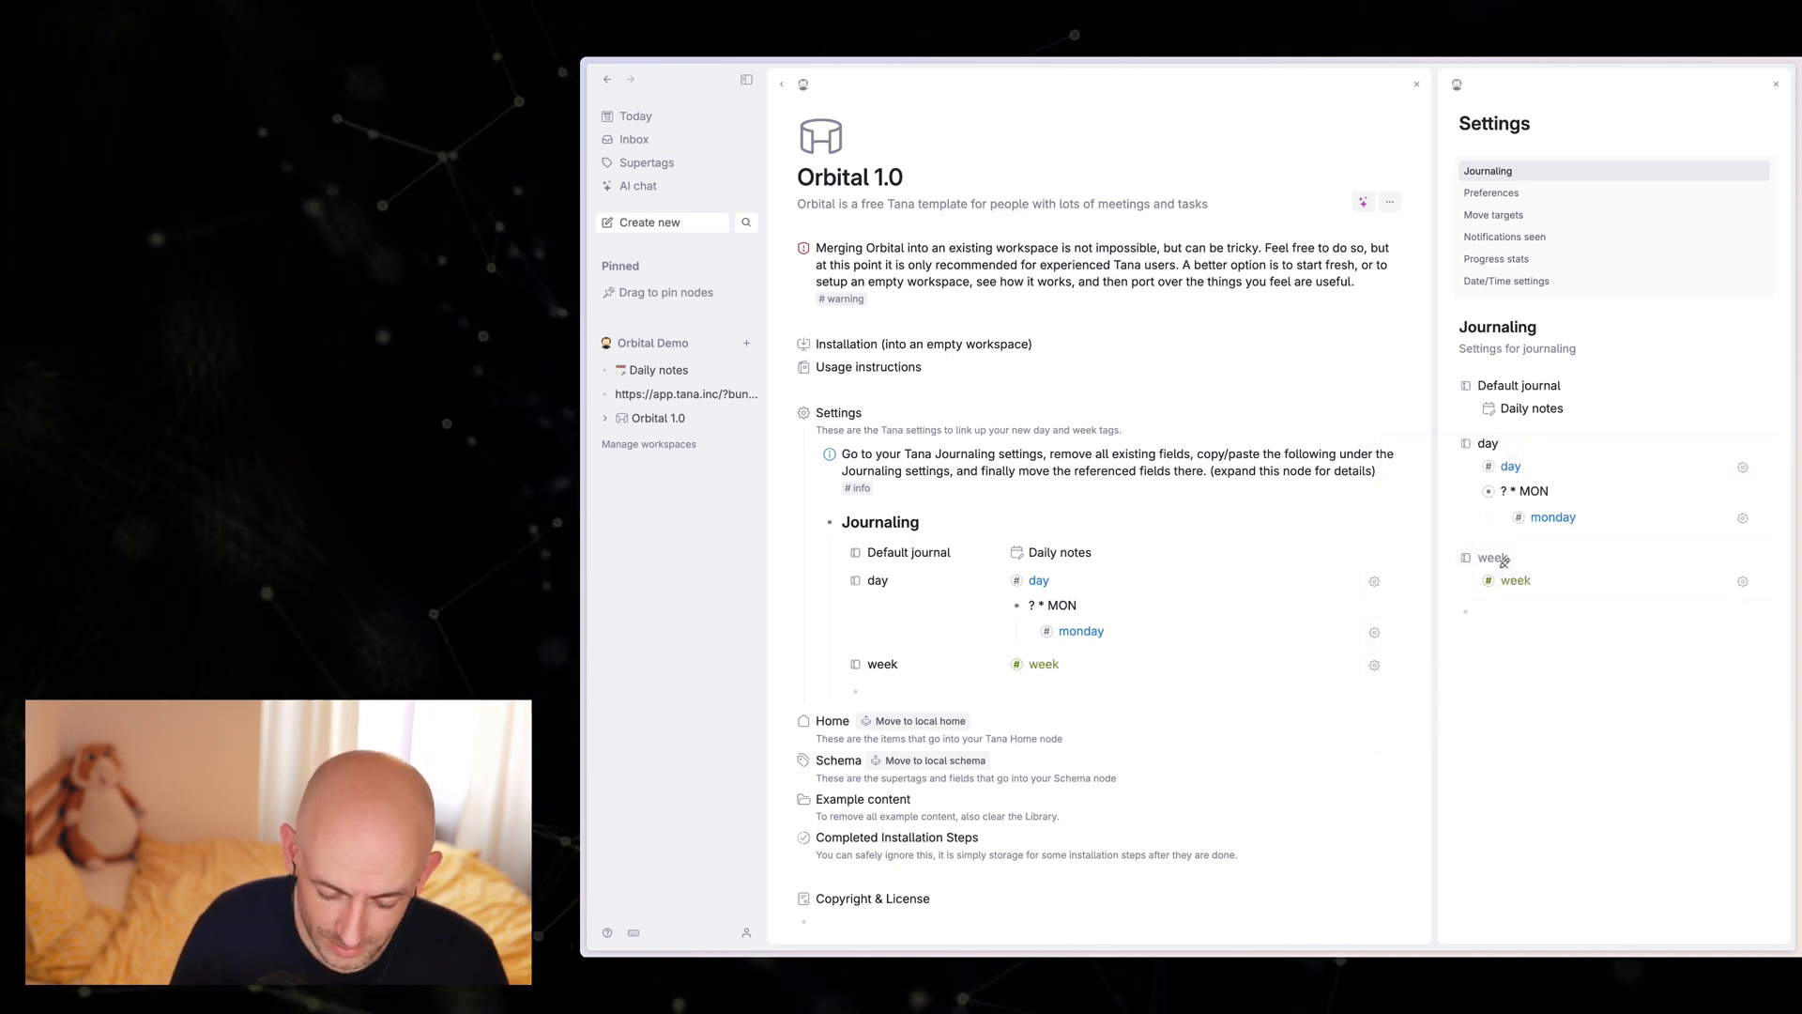
key("ctrl+k")
type("bring")
key("Return")
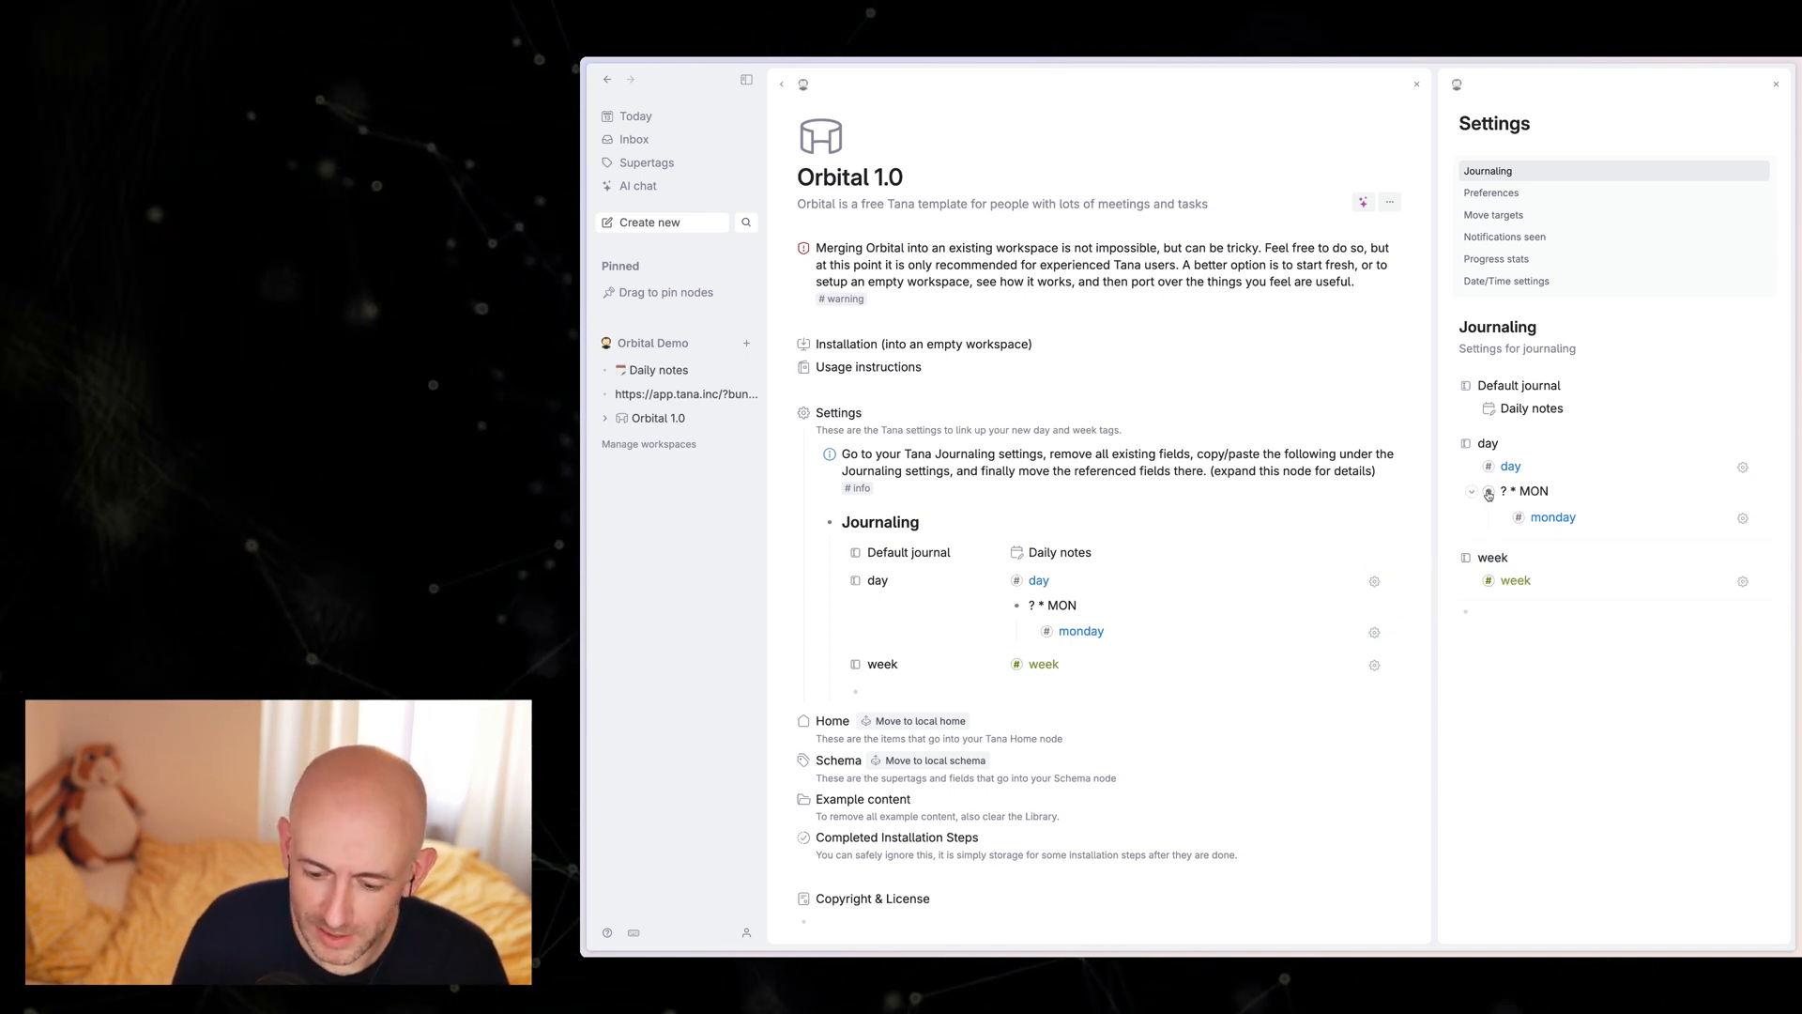
Step: Bring the referenced "? * MON" node into the day field of the Journaling settings
key("ctrl+k")
type("bring")
key("Return")
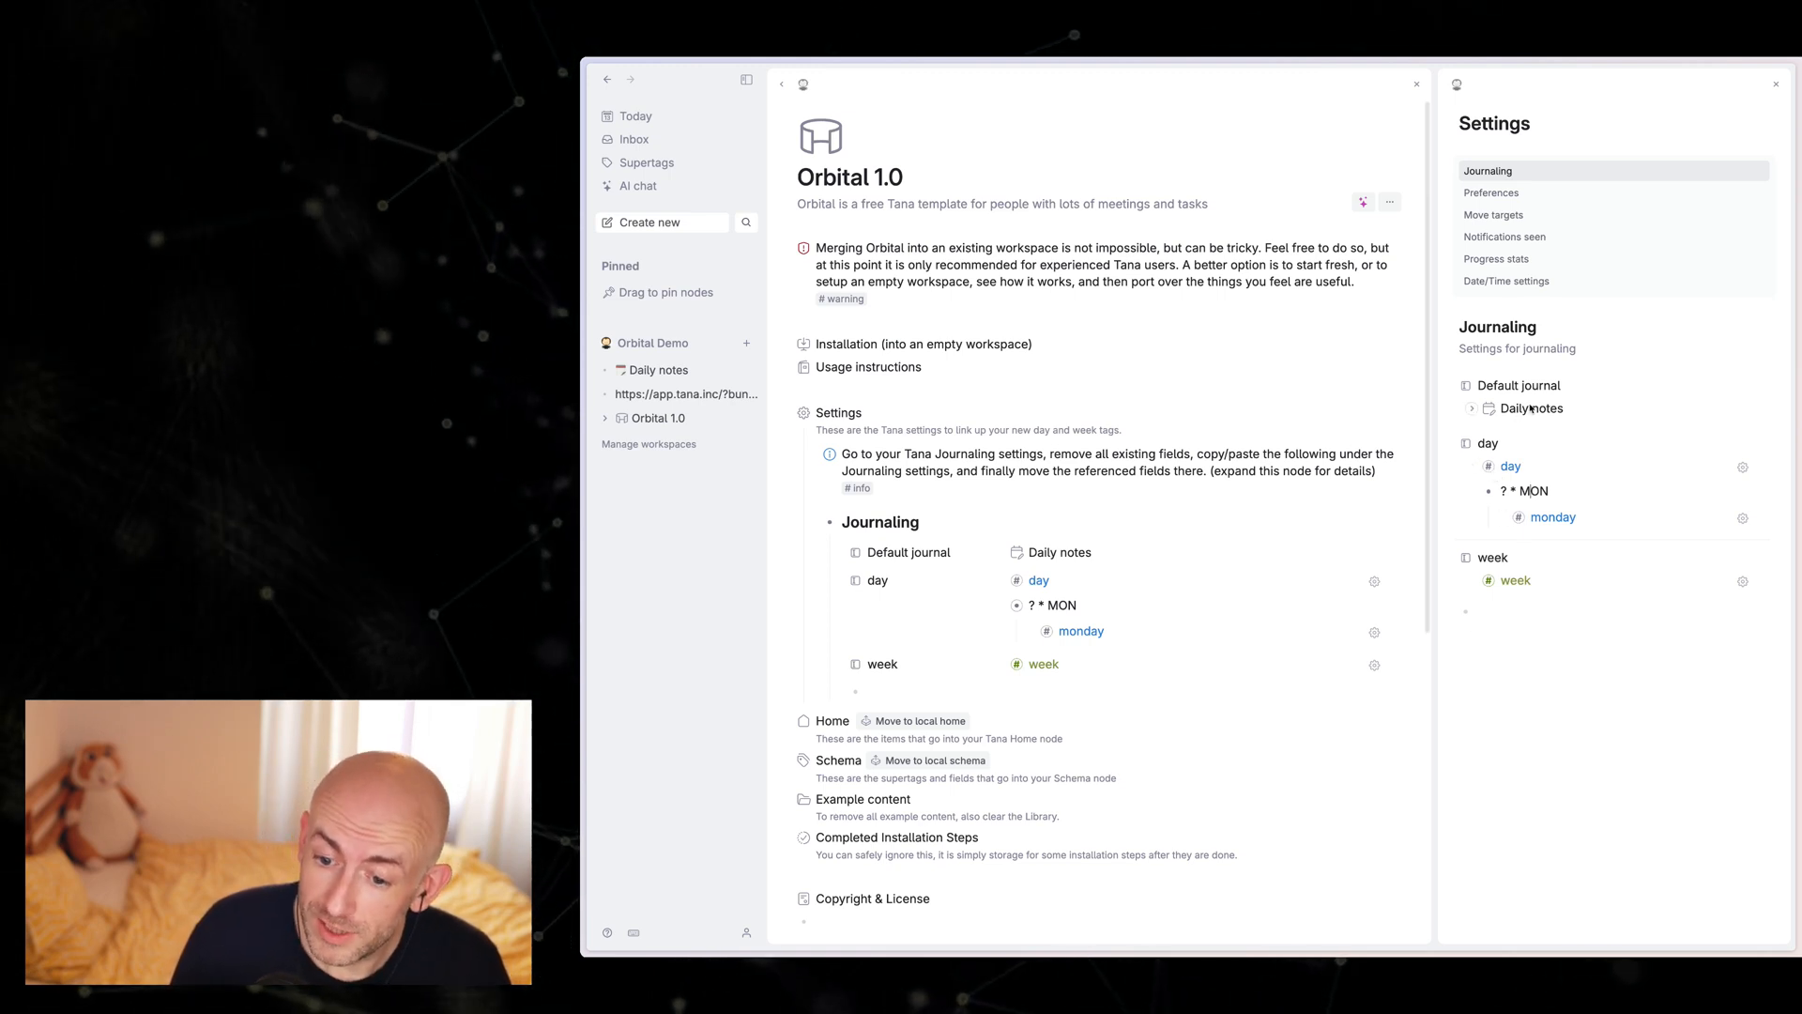
Step: Close the Tana settings and move the Orbital 1.0 template's Home items to the local home
left_click(1777, 85)
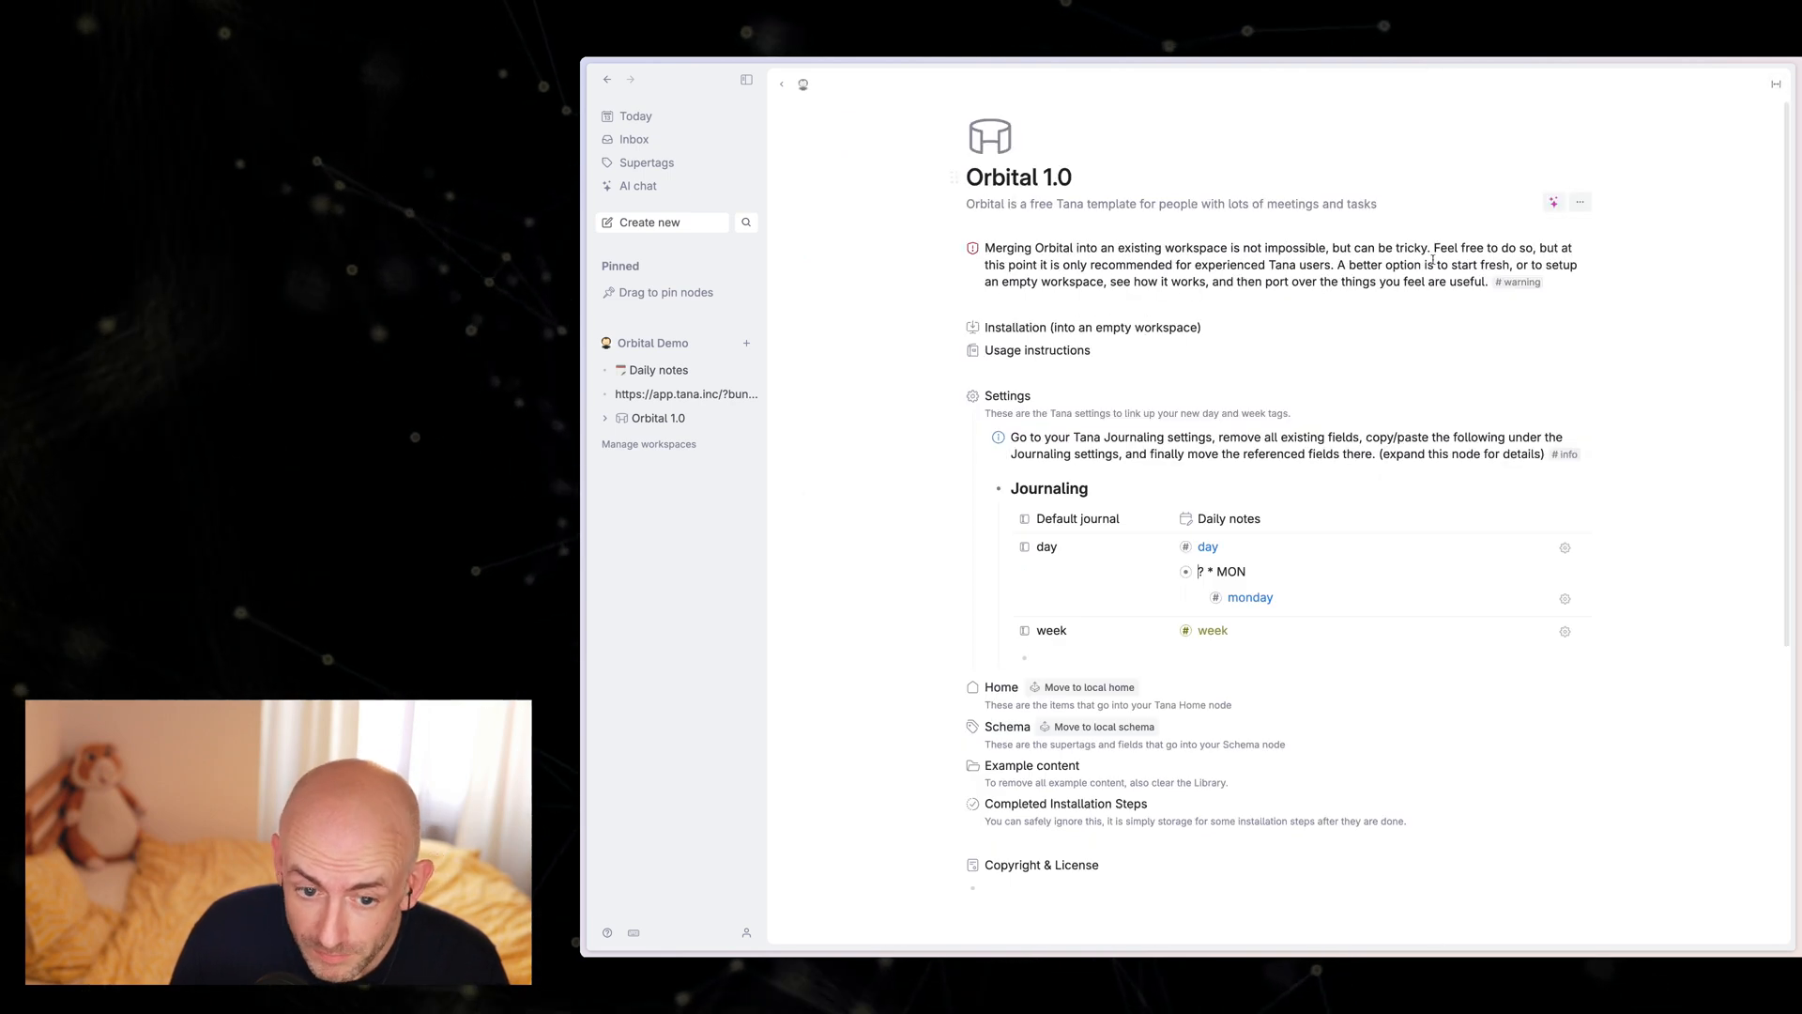
left_click(978, 459)
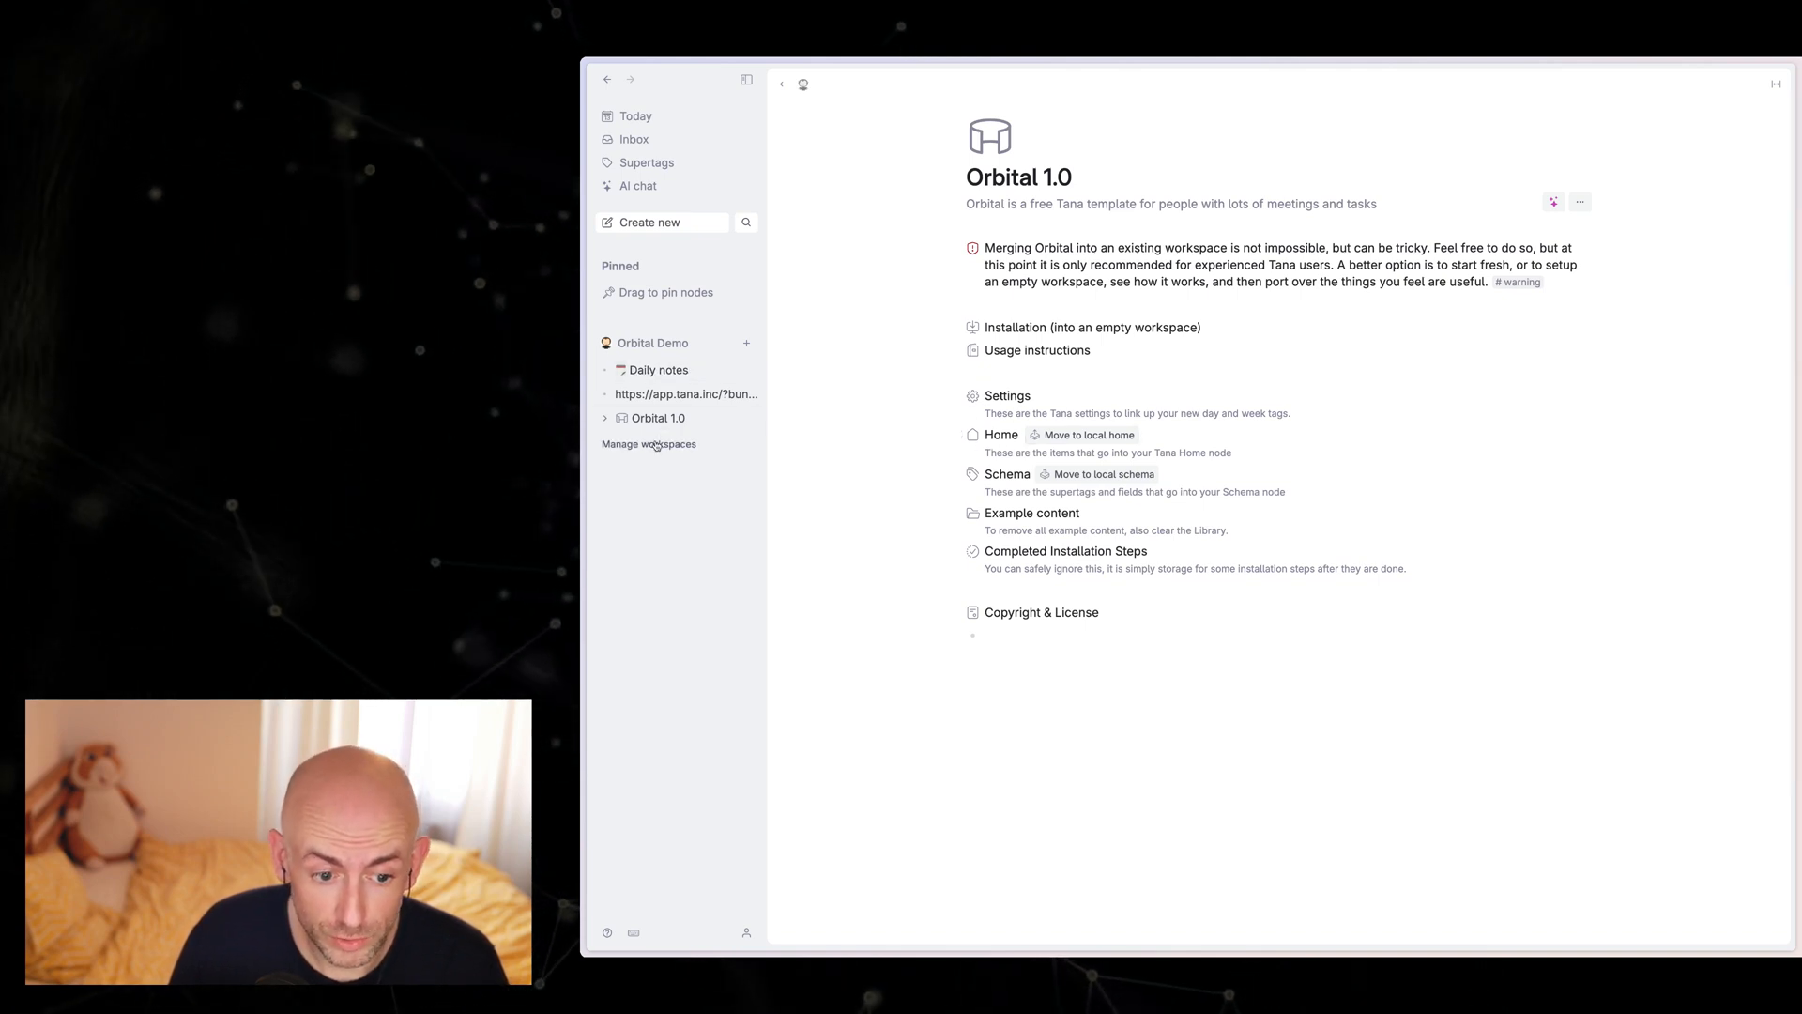
left_click(1089, 435)
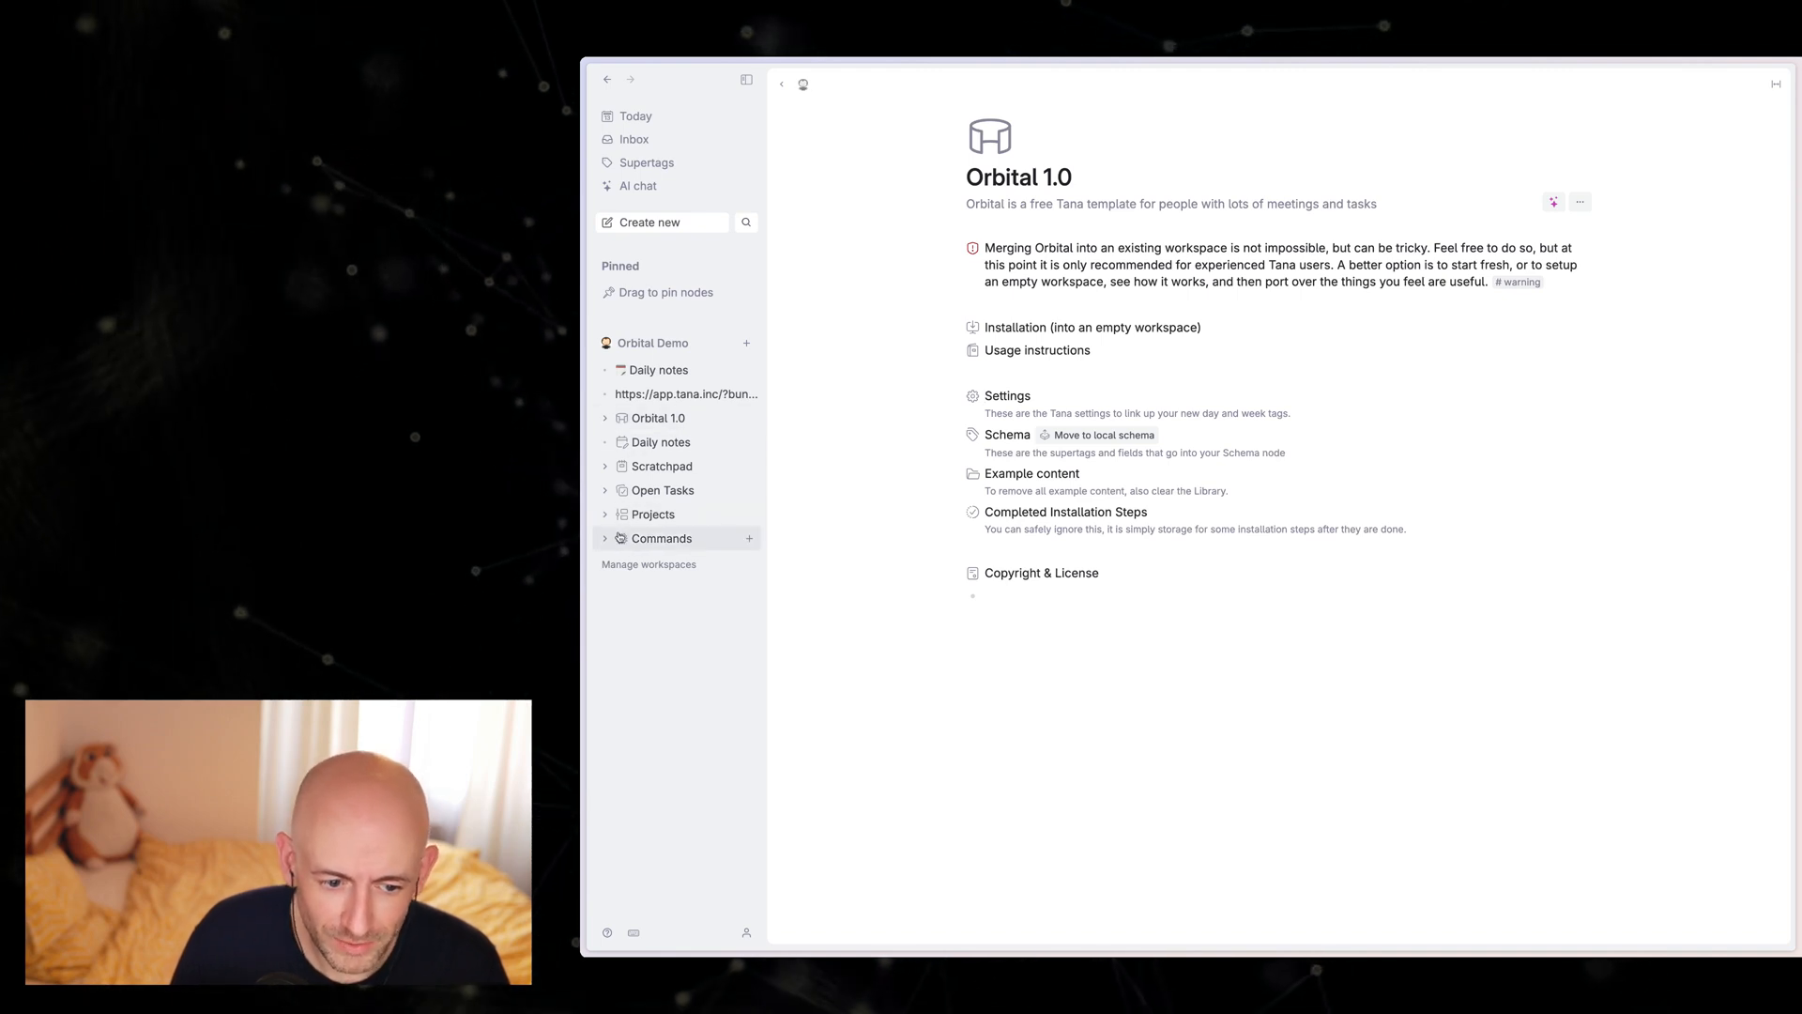
left_click(940, 421)
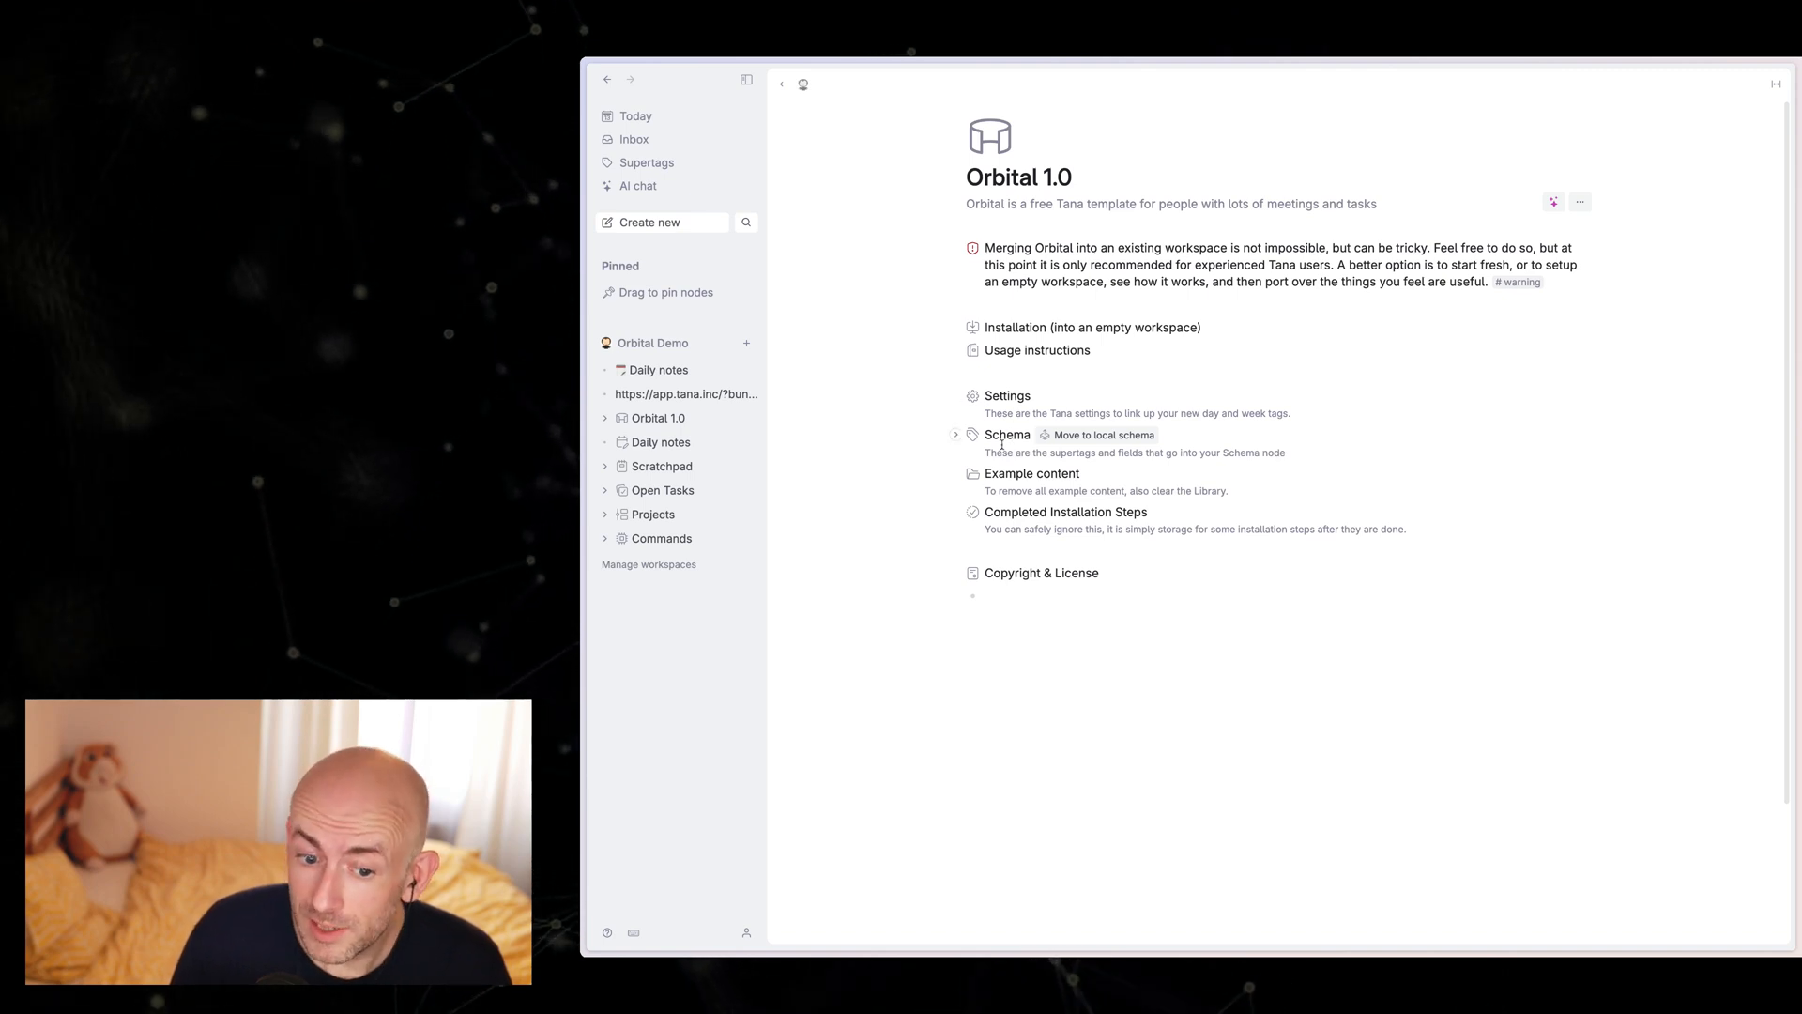
Step: Review the supertags under the template's Schema node and move them to the local schema
left_click(958, 438)
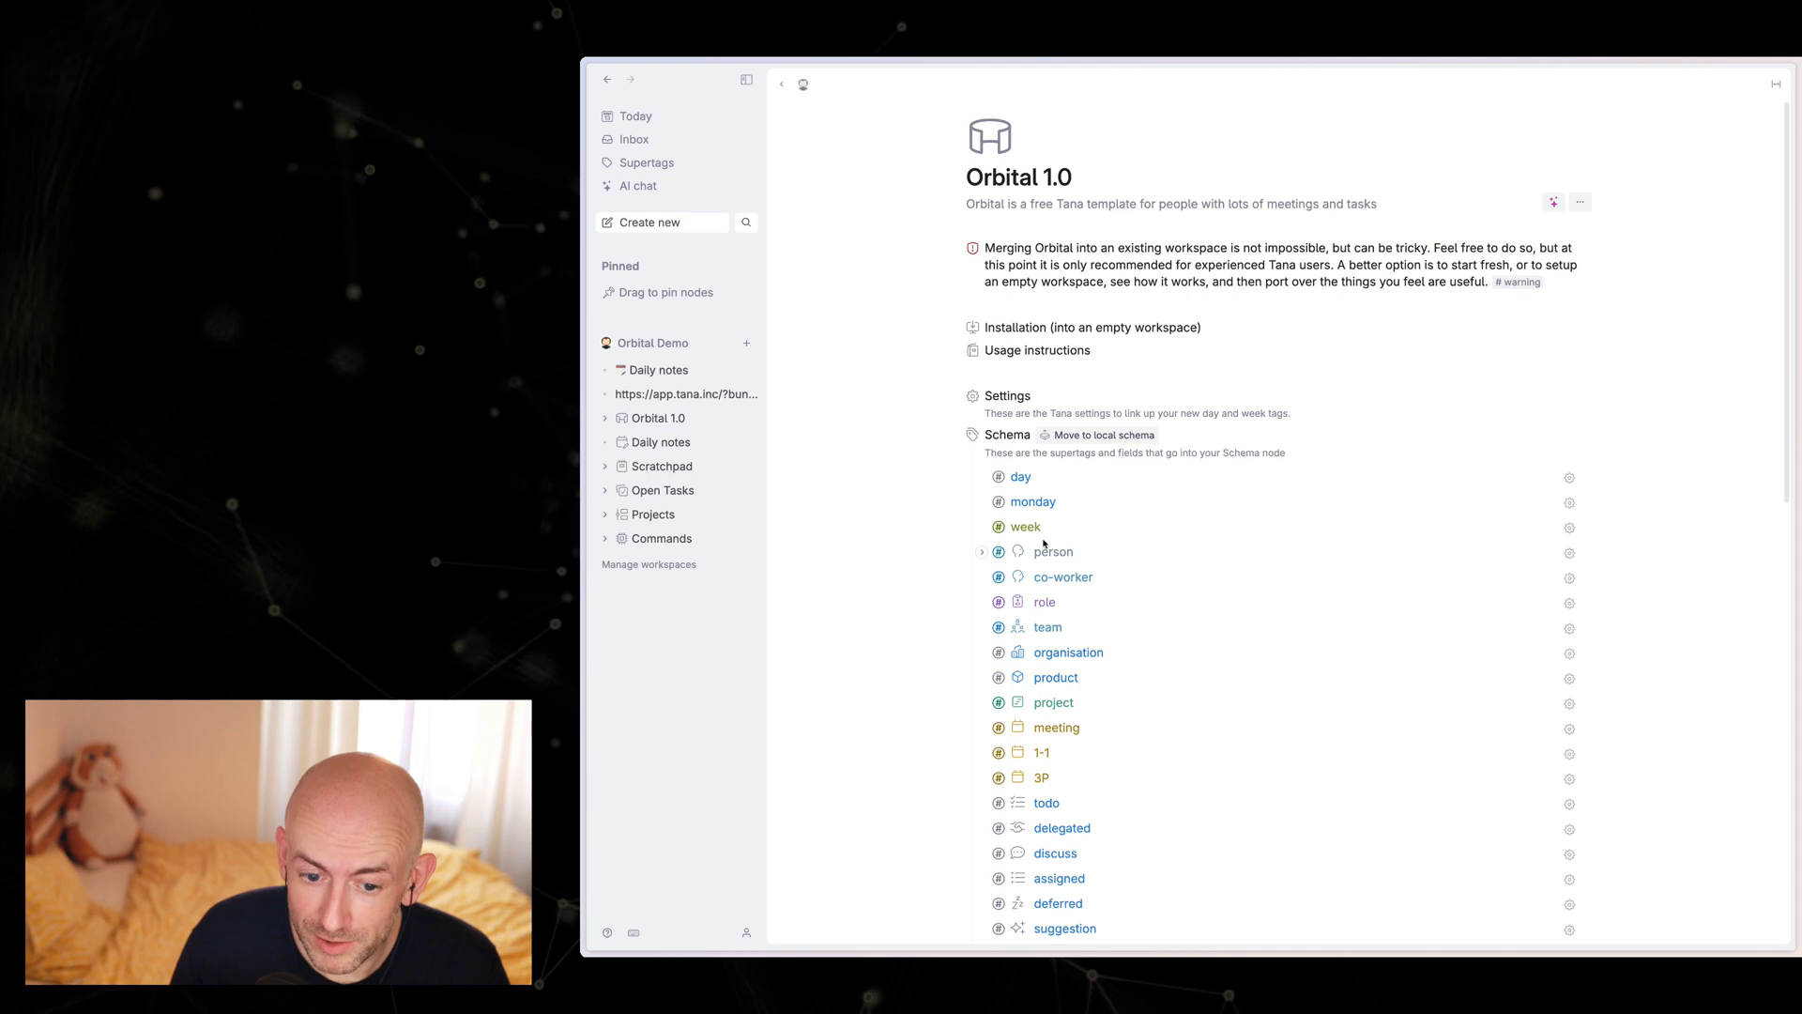
scroll(1044, 543, "down", 5)
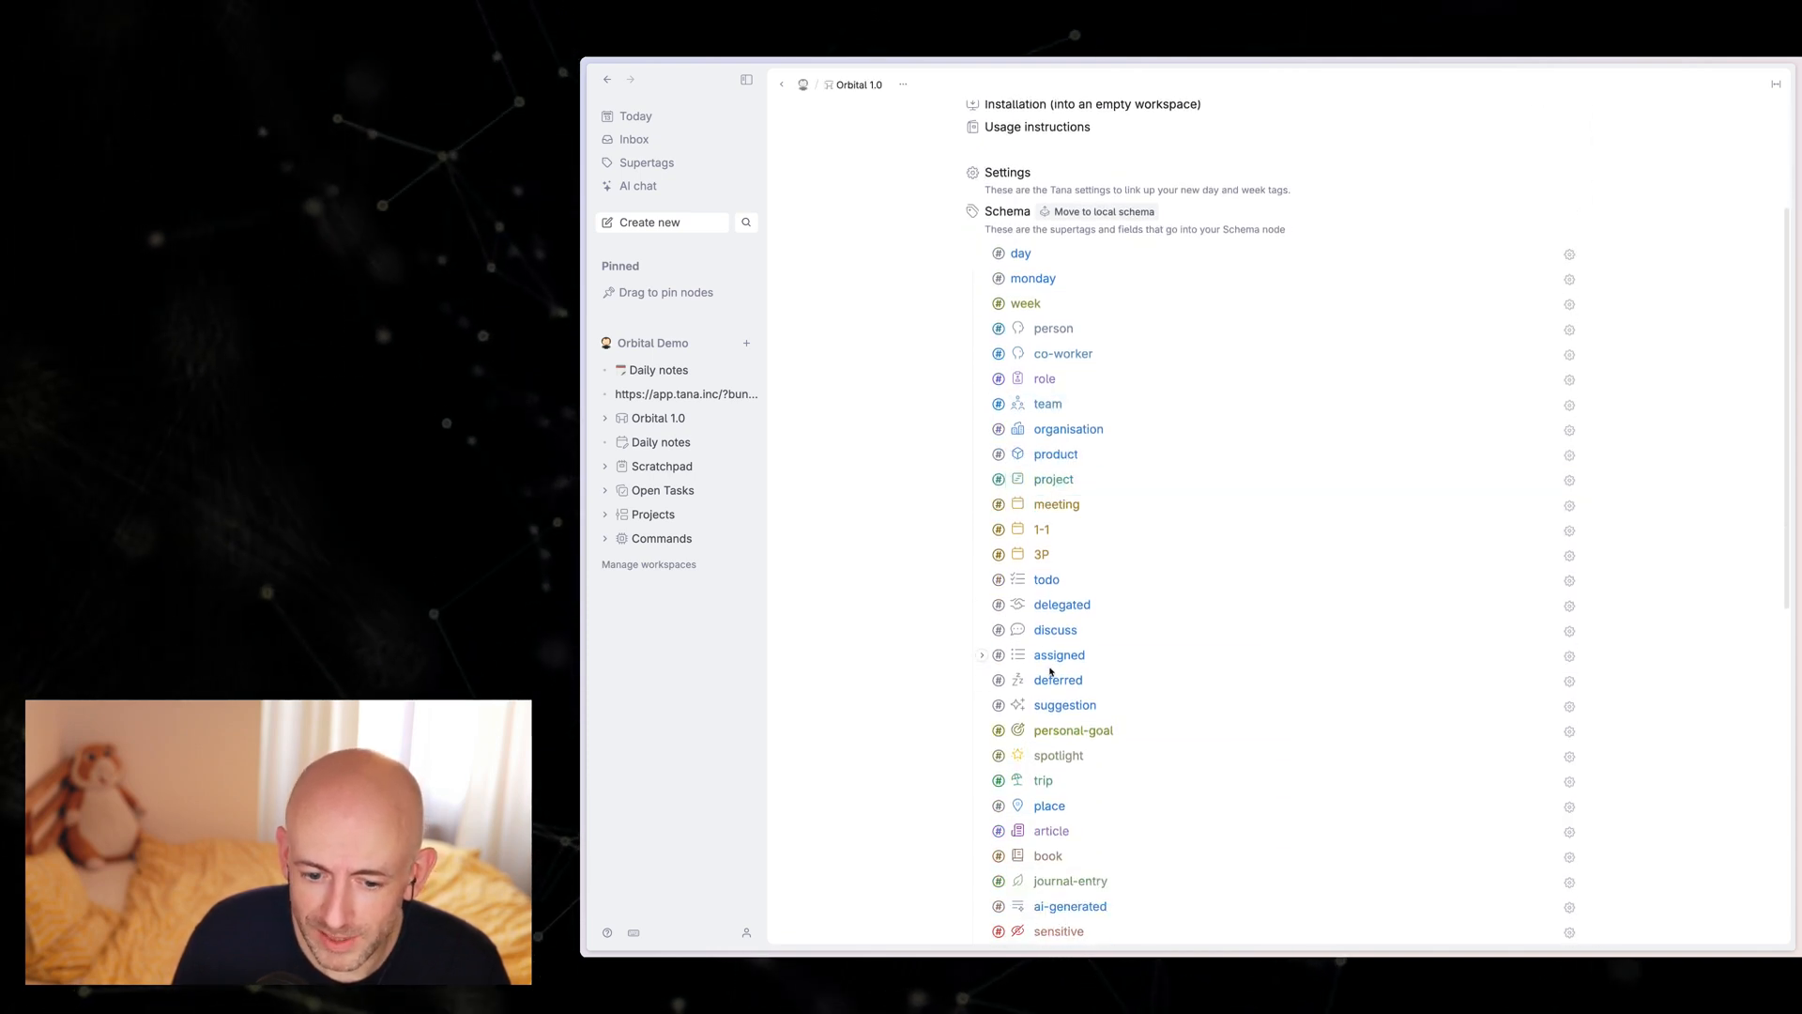
scroll(1052, 610, "up", 1)
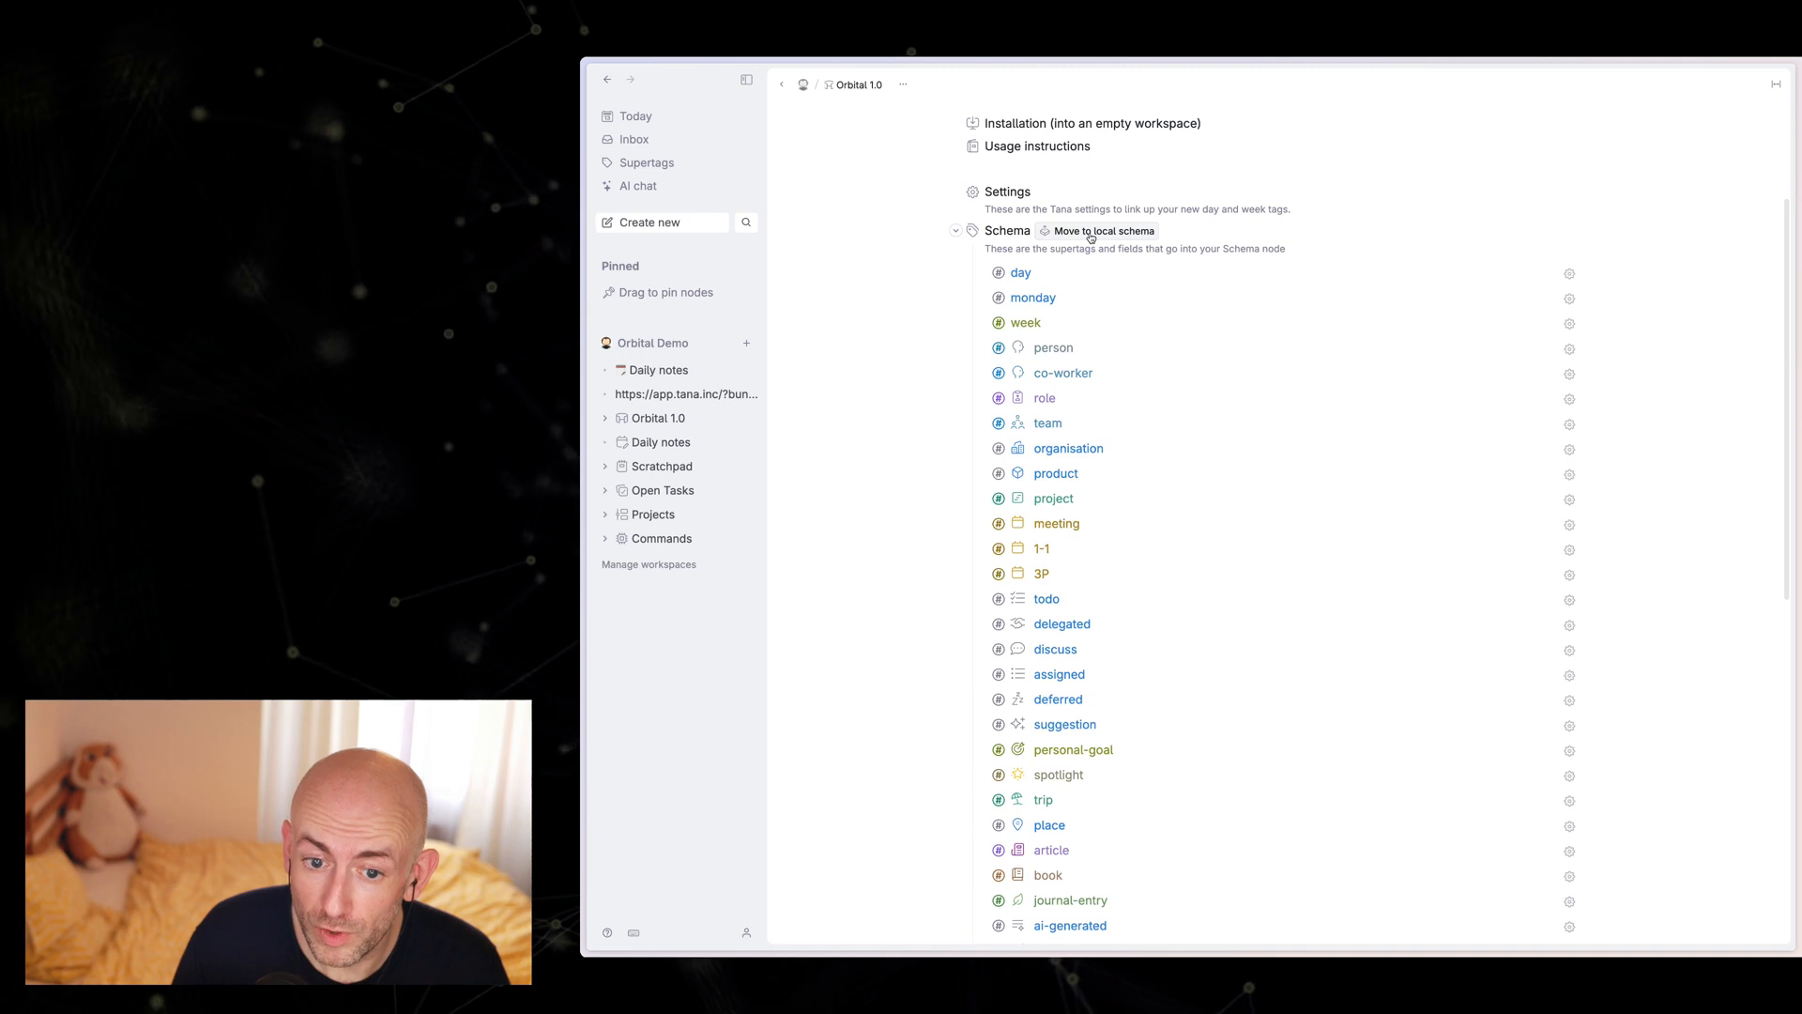
left_click(1091, 234)
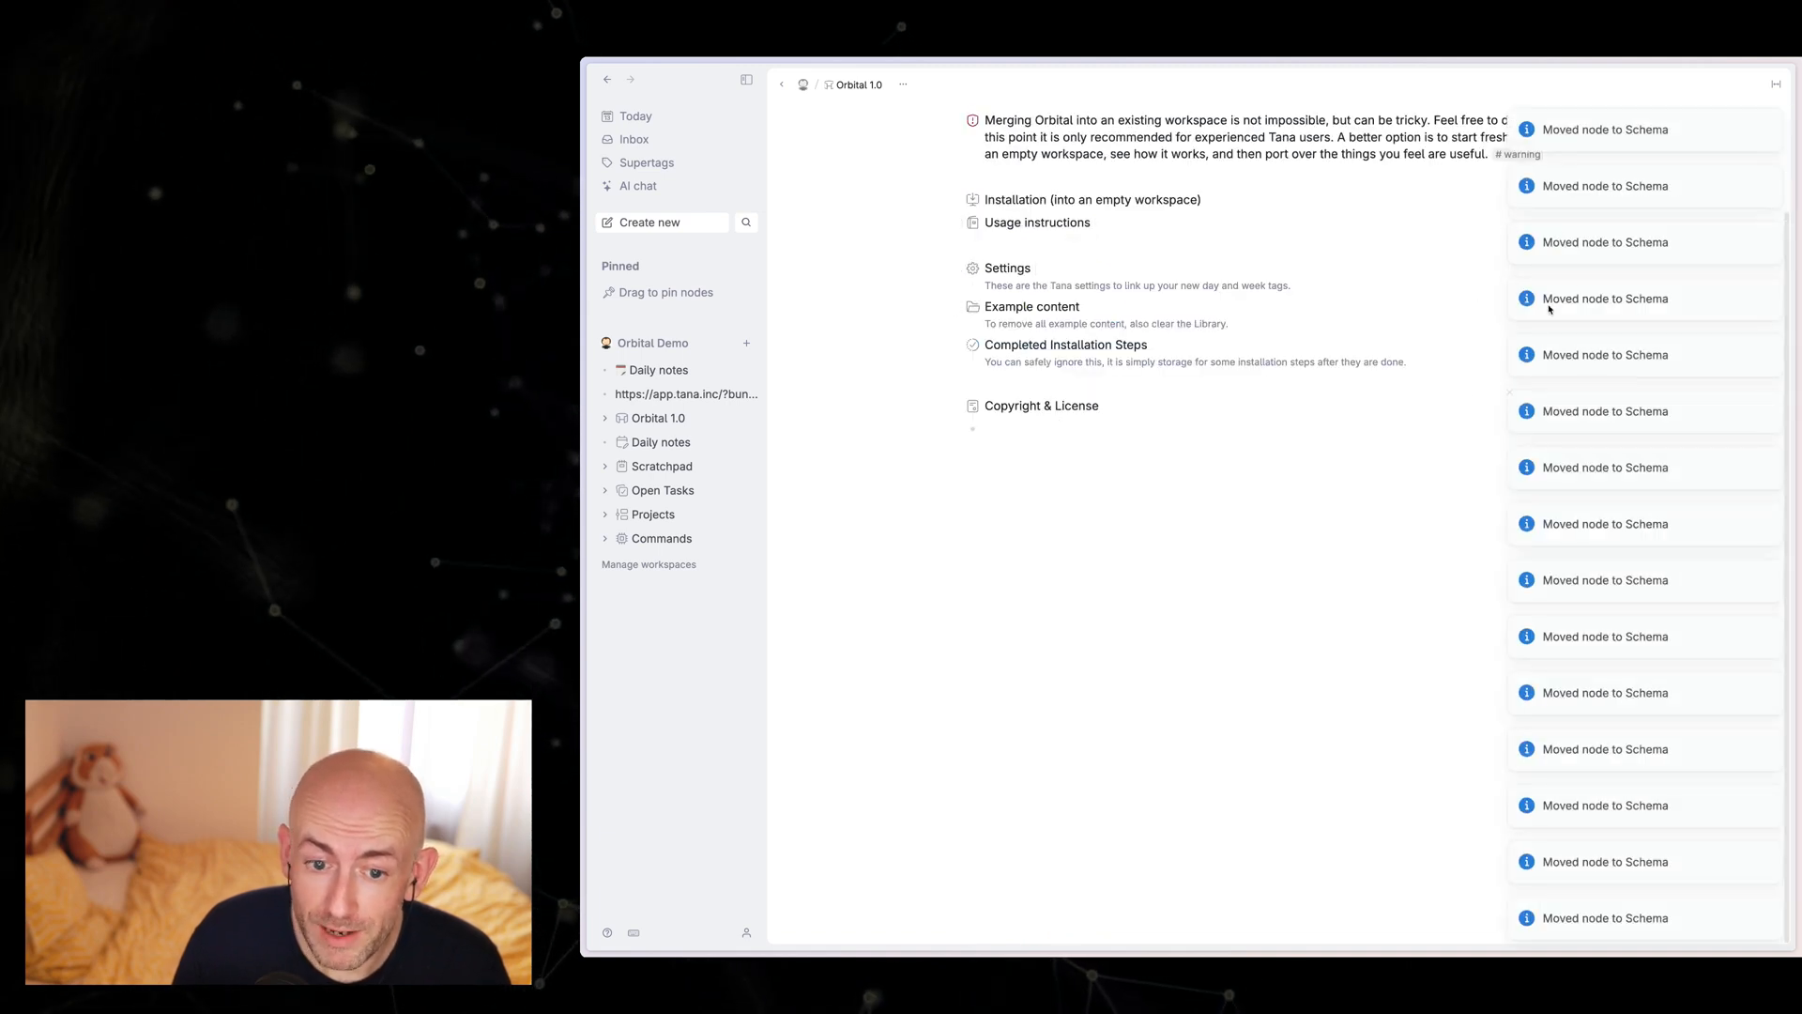
scroll(1043, 361, "up", 1)
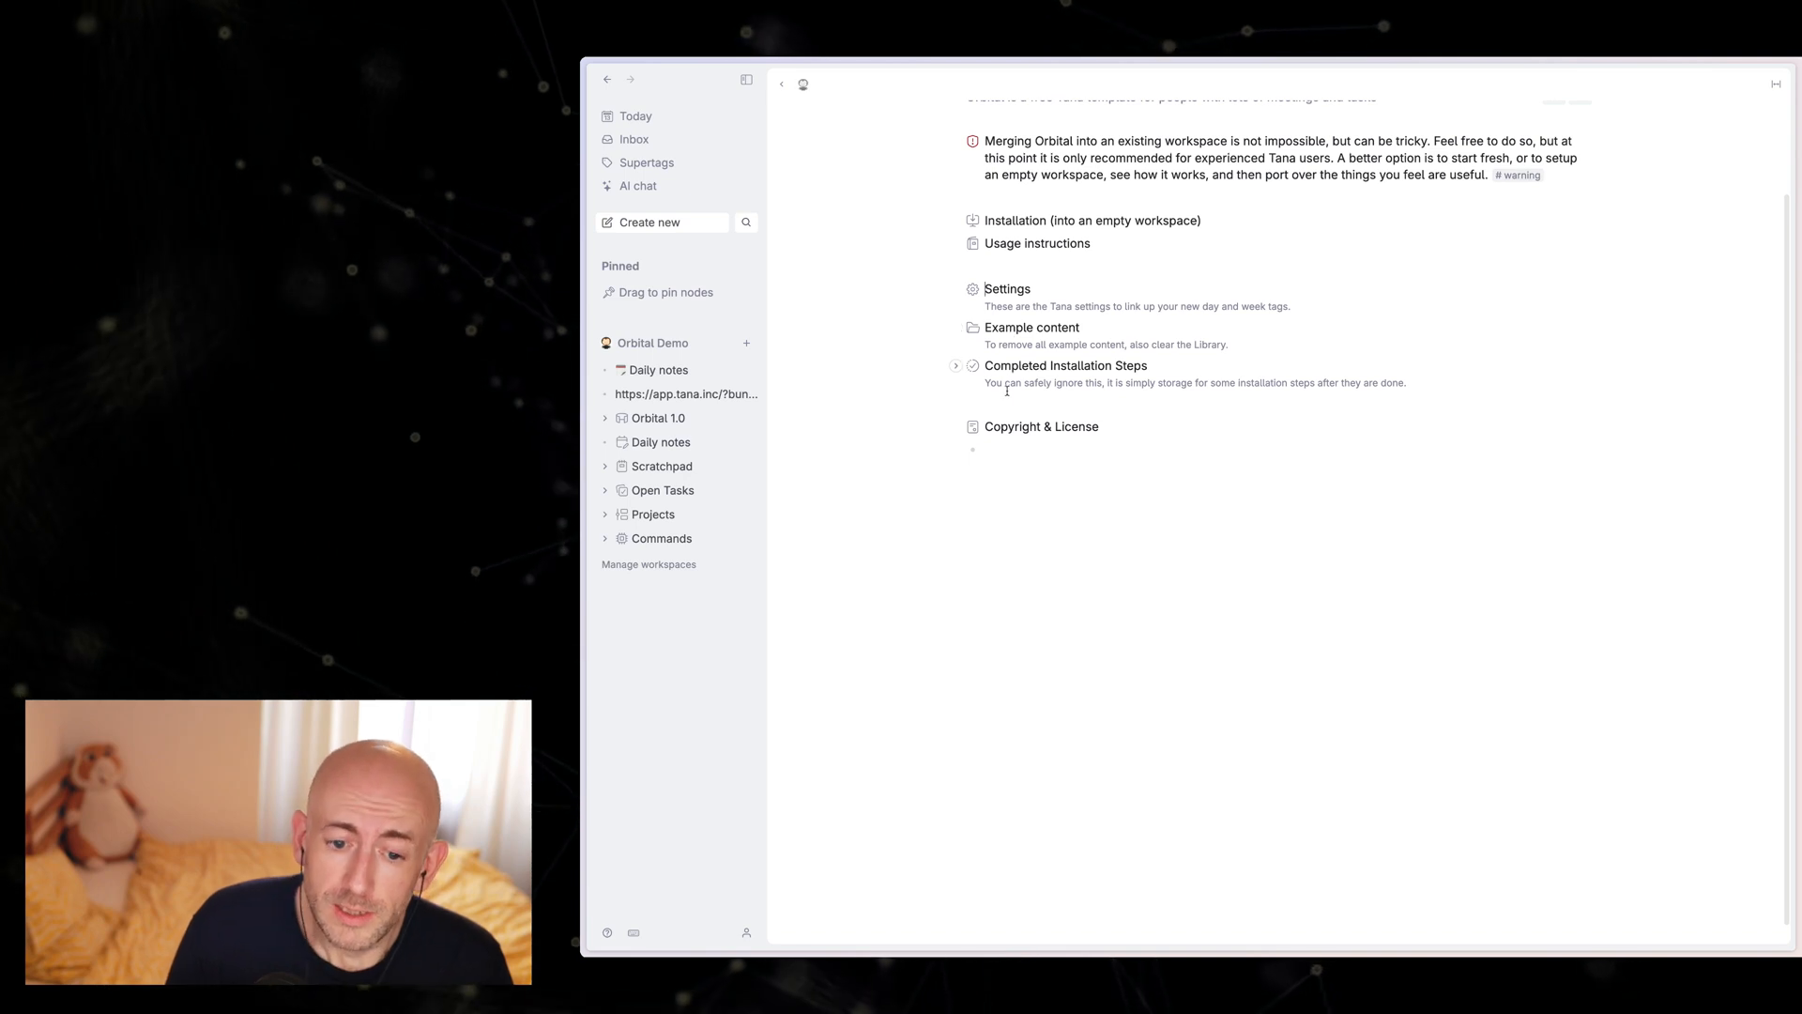
scroll(1016, 328, "up", 2)
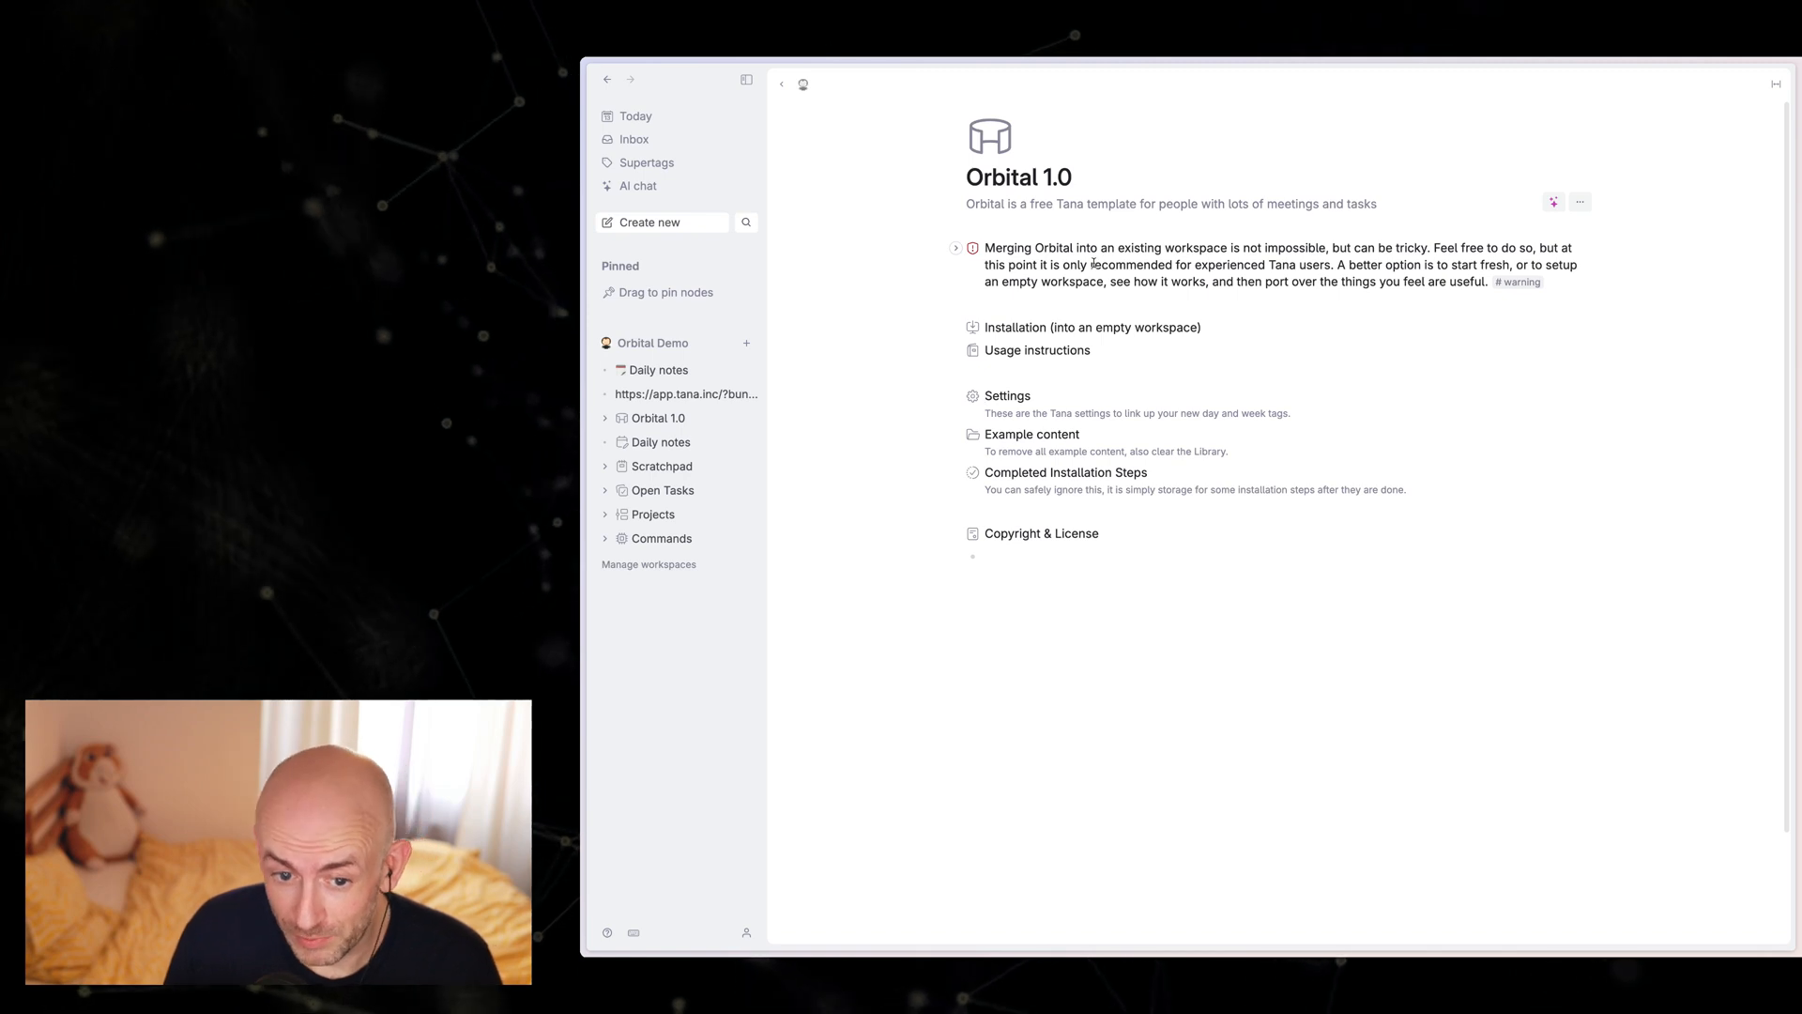
Step: Reload Tana and open today's daily note with the day supertag applied
left_click(636, 117)
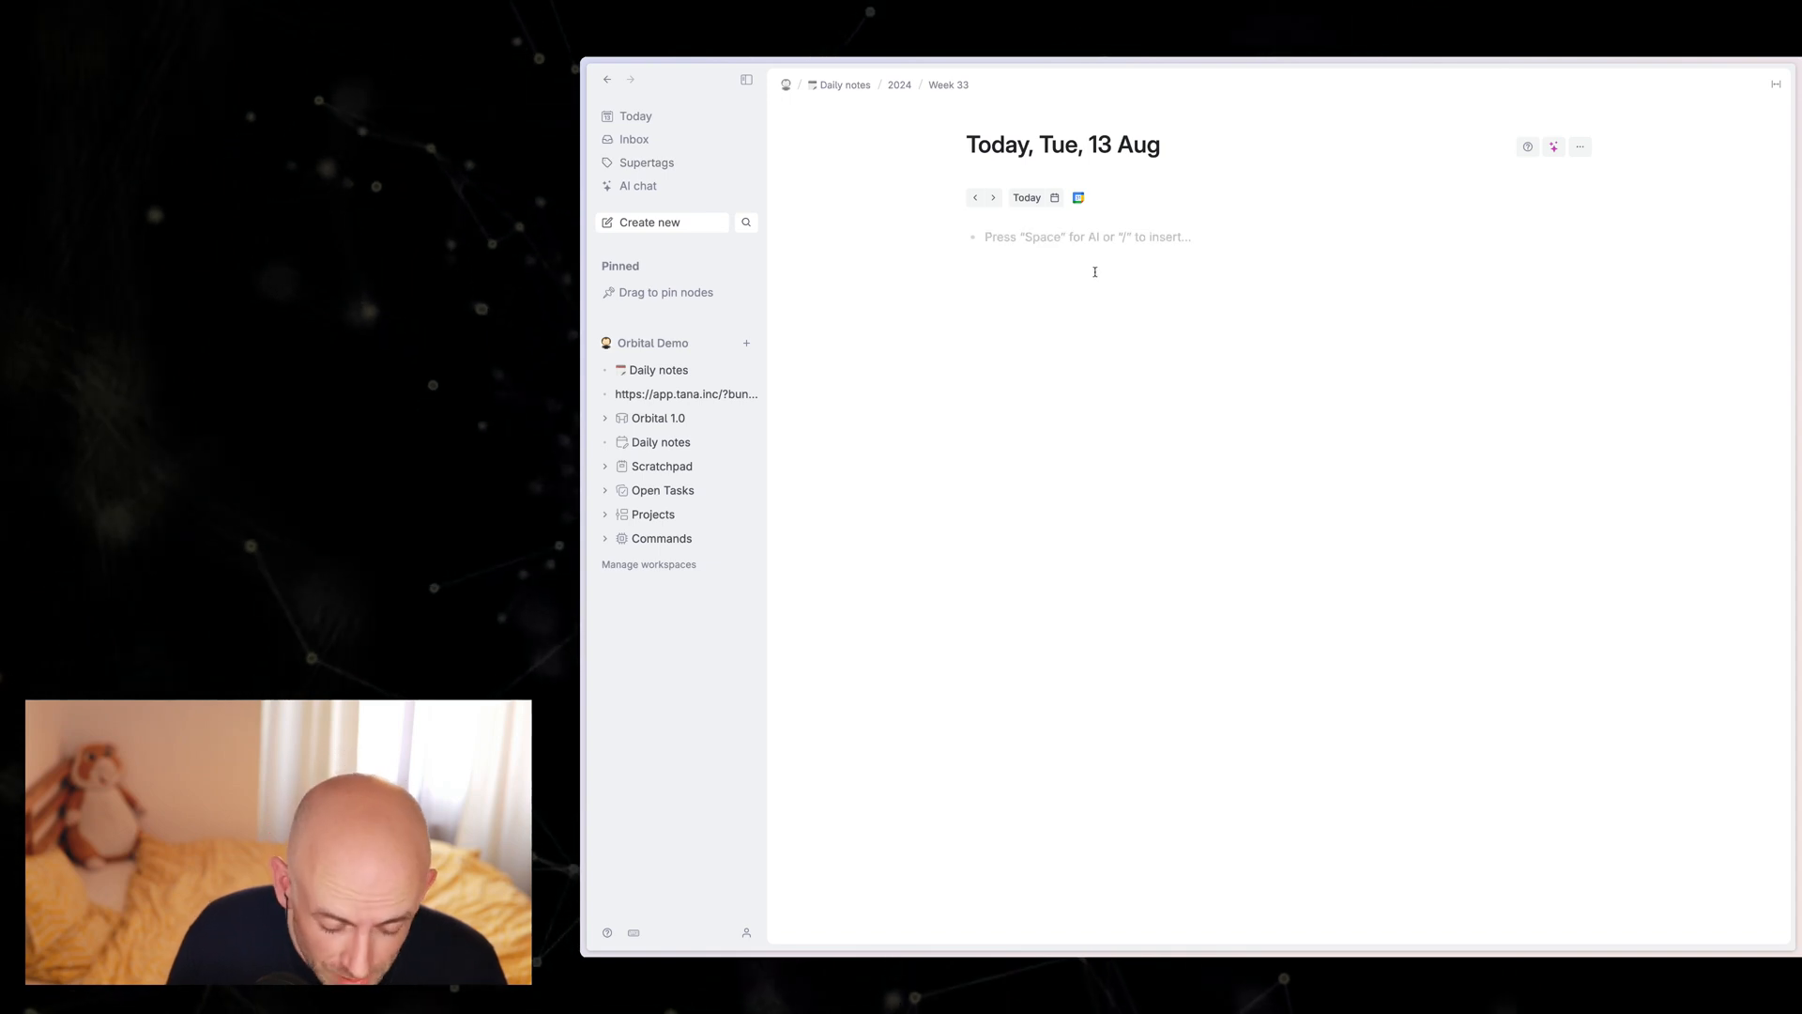
key("super+r")
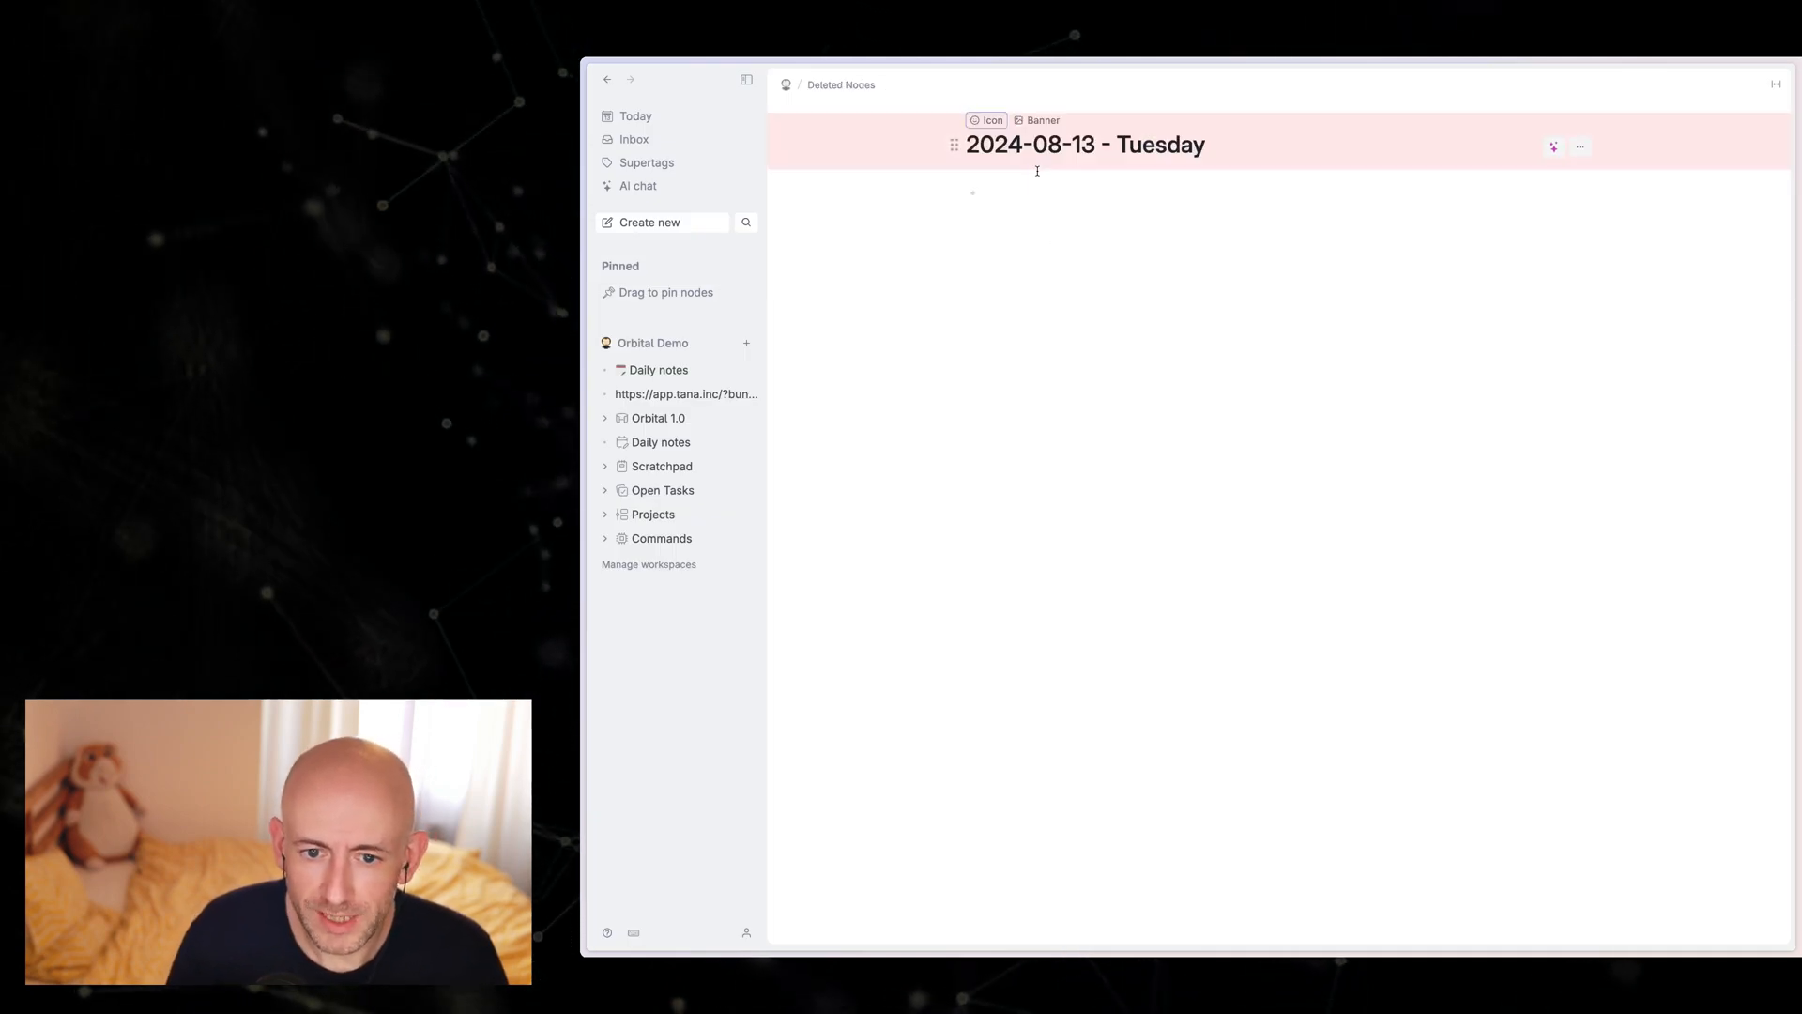
left_click(638, 117)
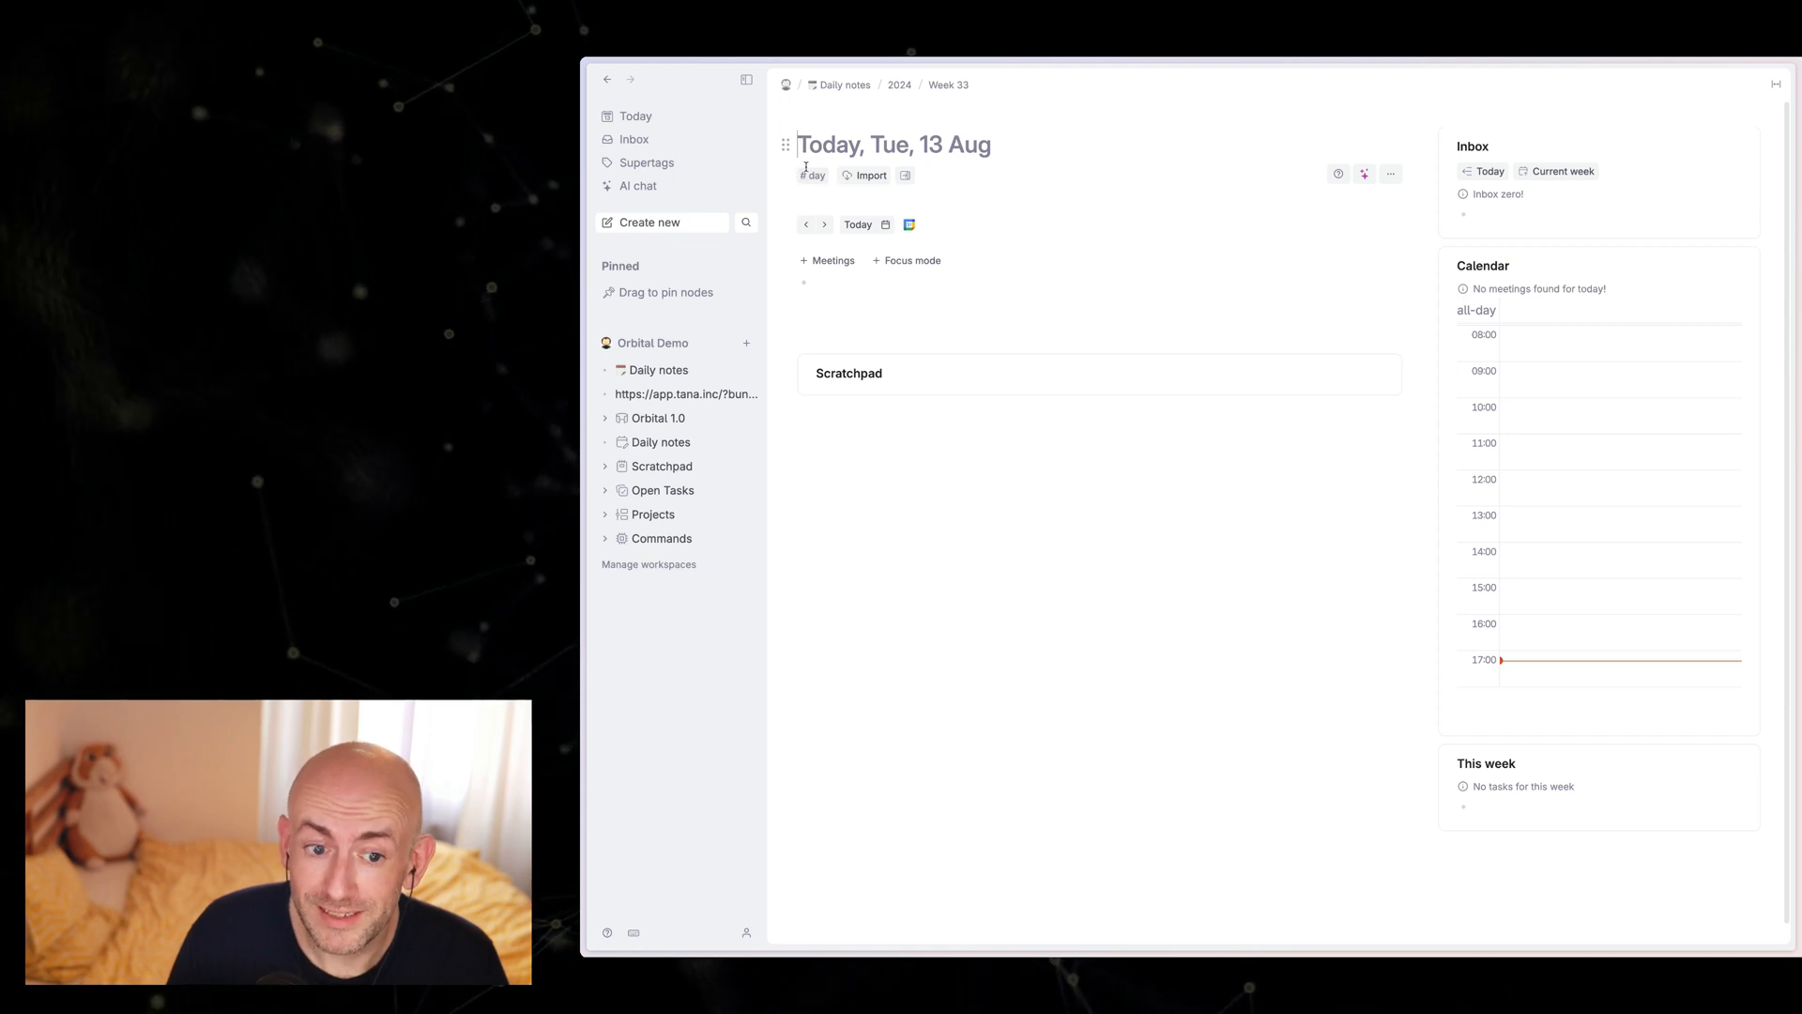
Step: Delete the original Daily notes node from the Orbital Demo home and open today's daily note
left_click(652, 343)
left_click(1022, 248)
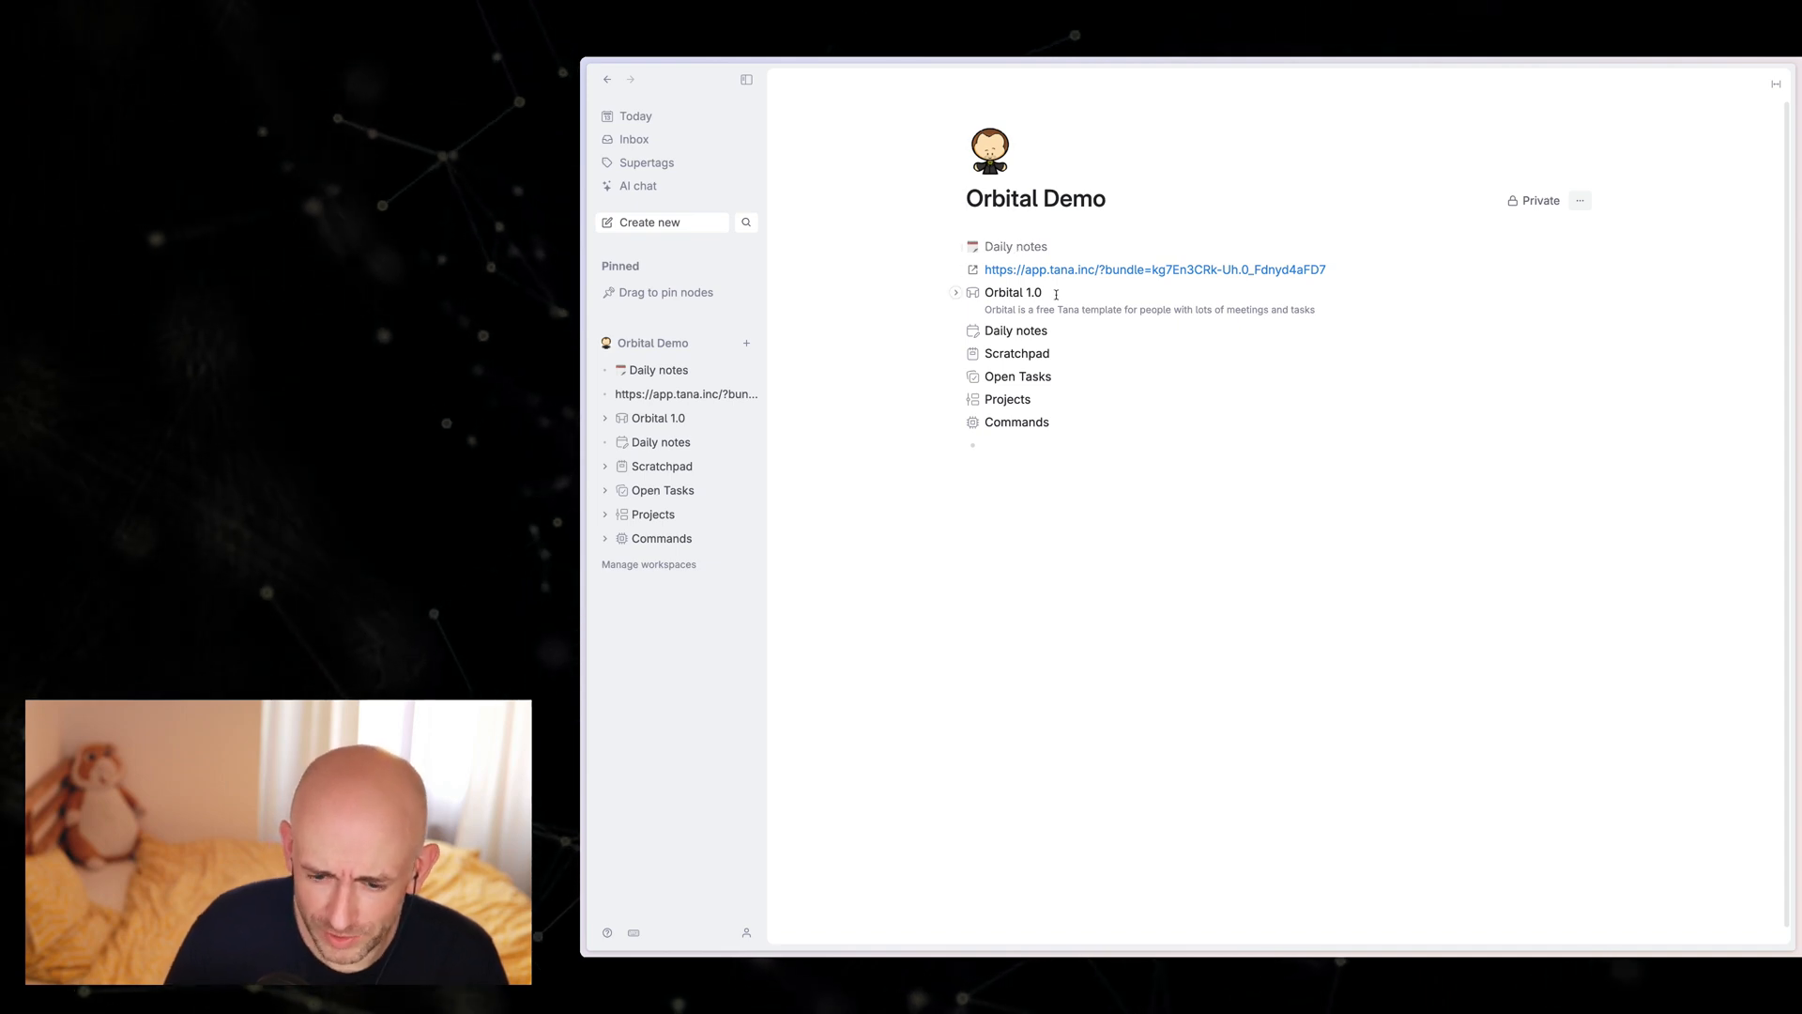
key("super+shift+BackSpace")
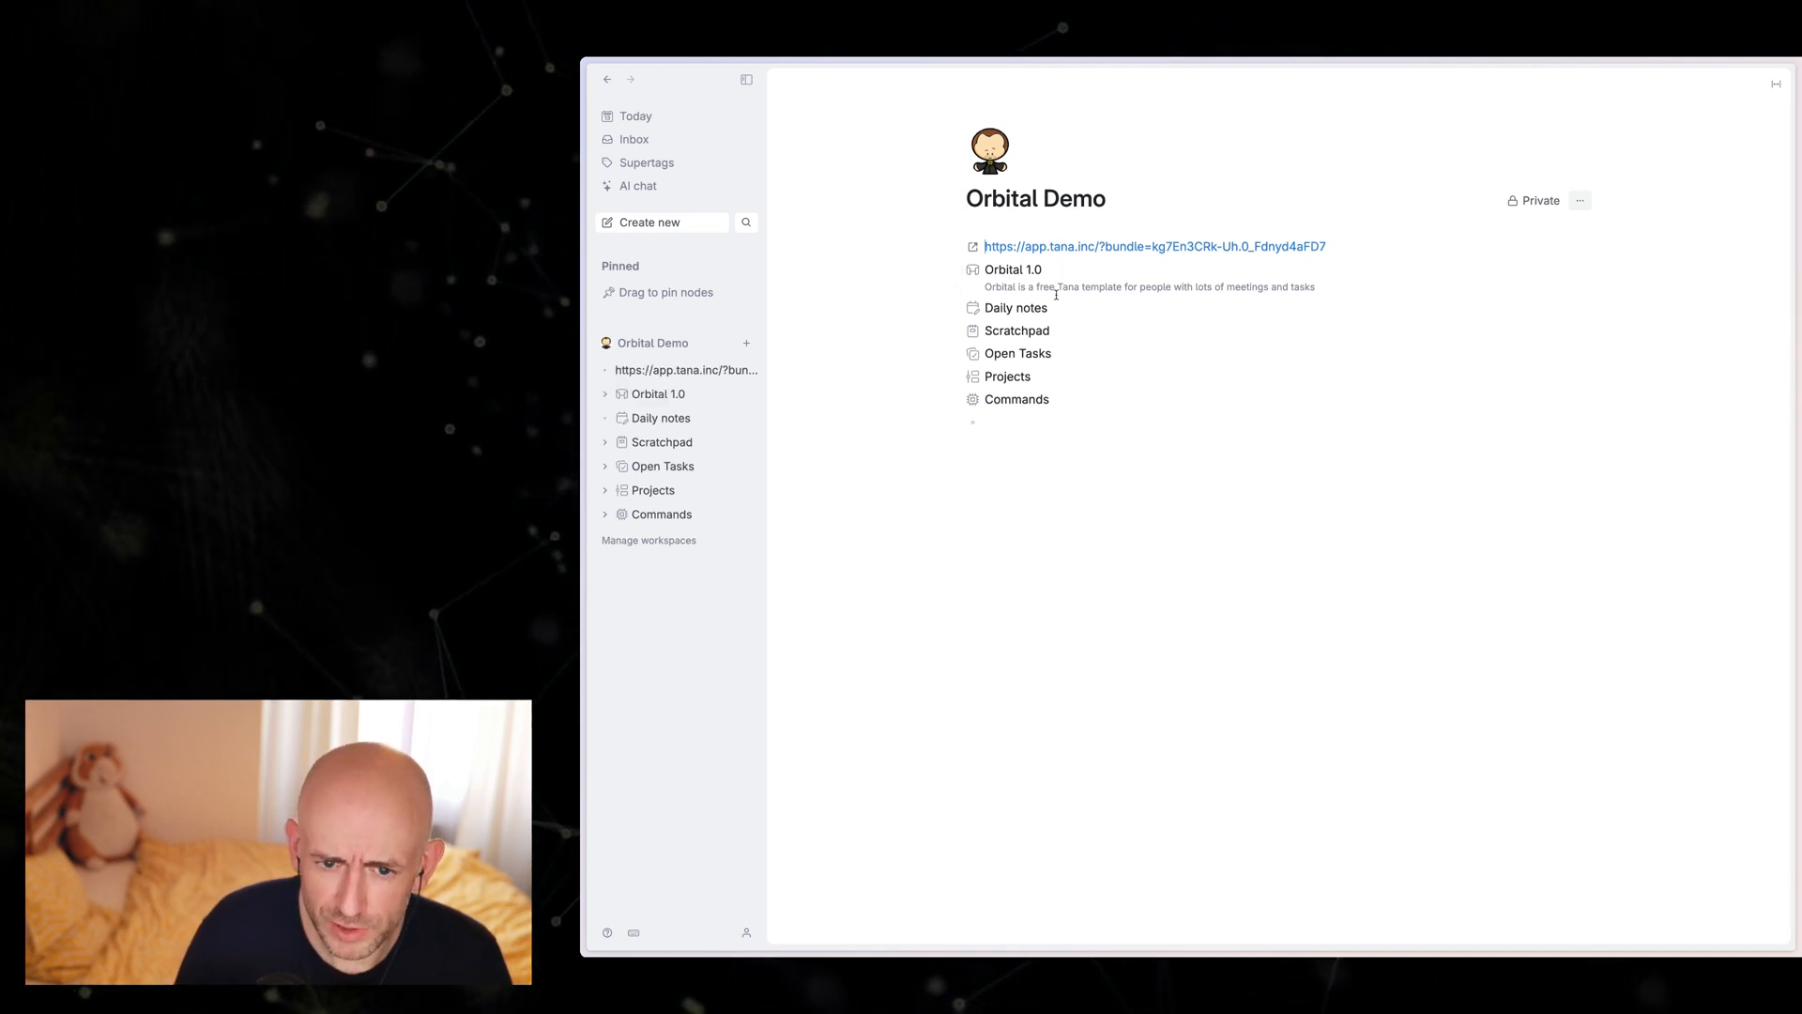
left_click(630, 116)
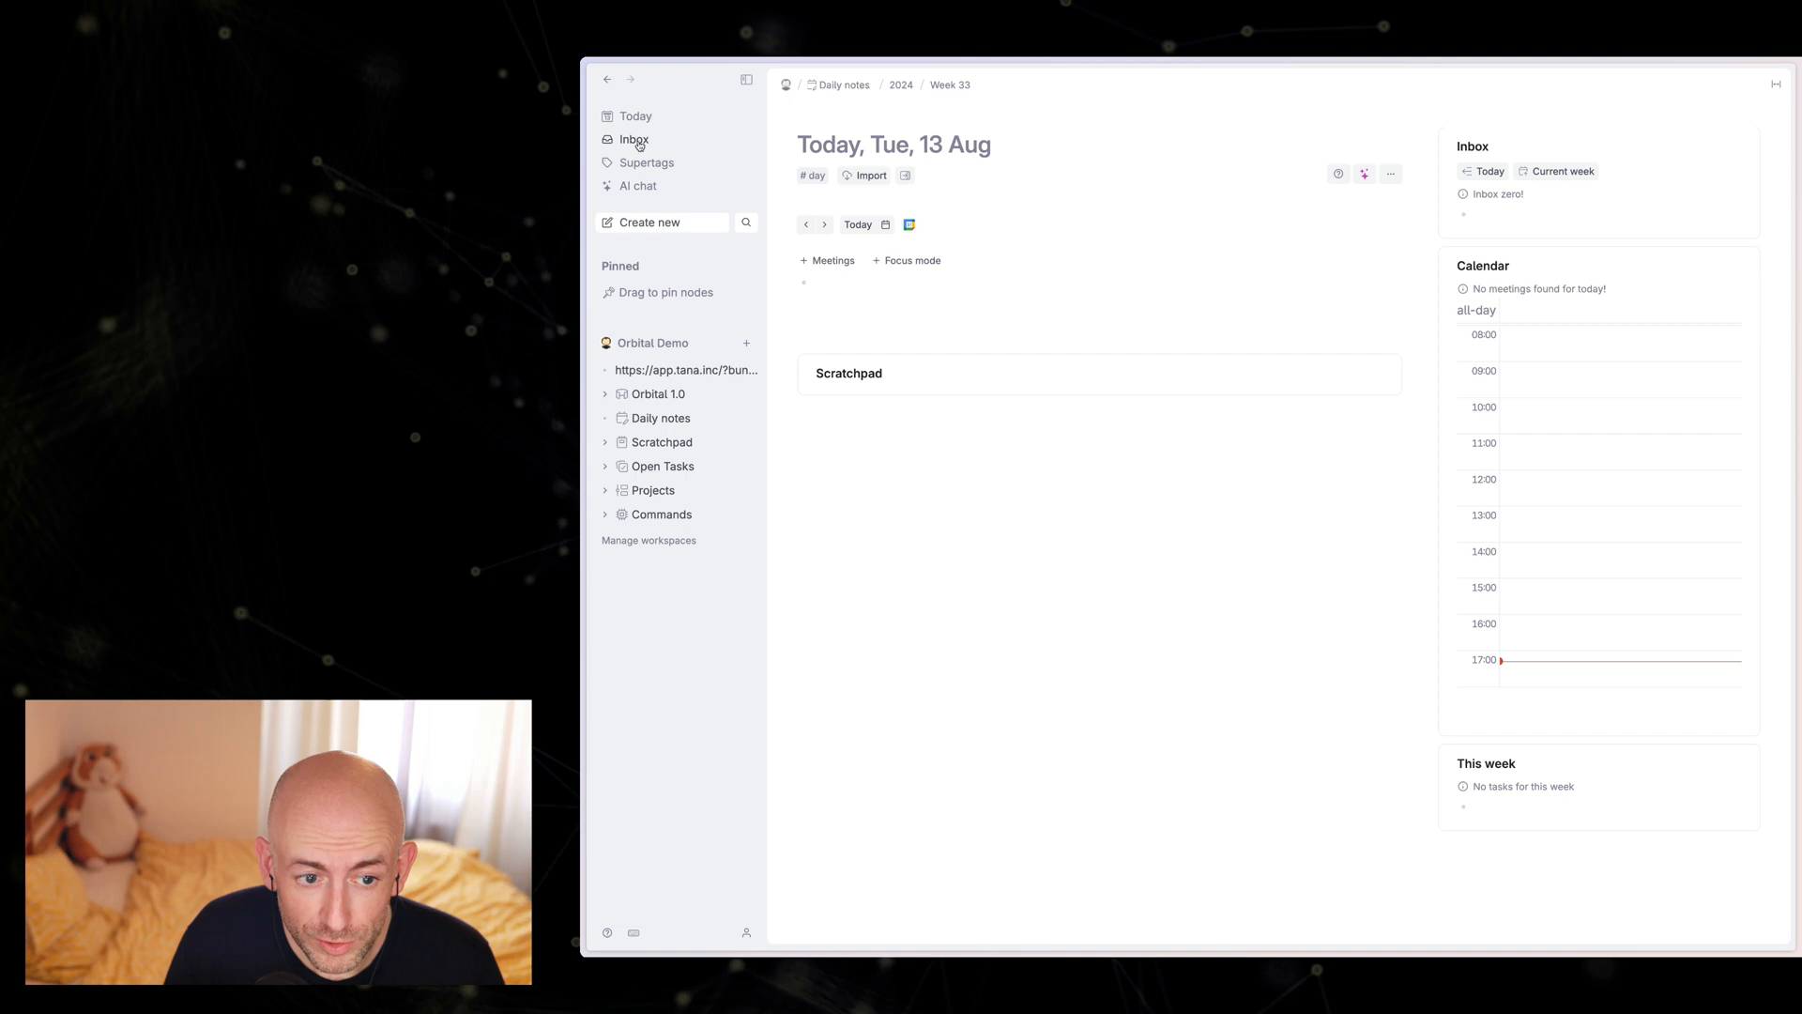
Step: Copy a reference to the Inbox node, dismissing its help card, and return to today's daily note
left_click(635, 141)
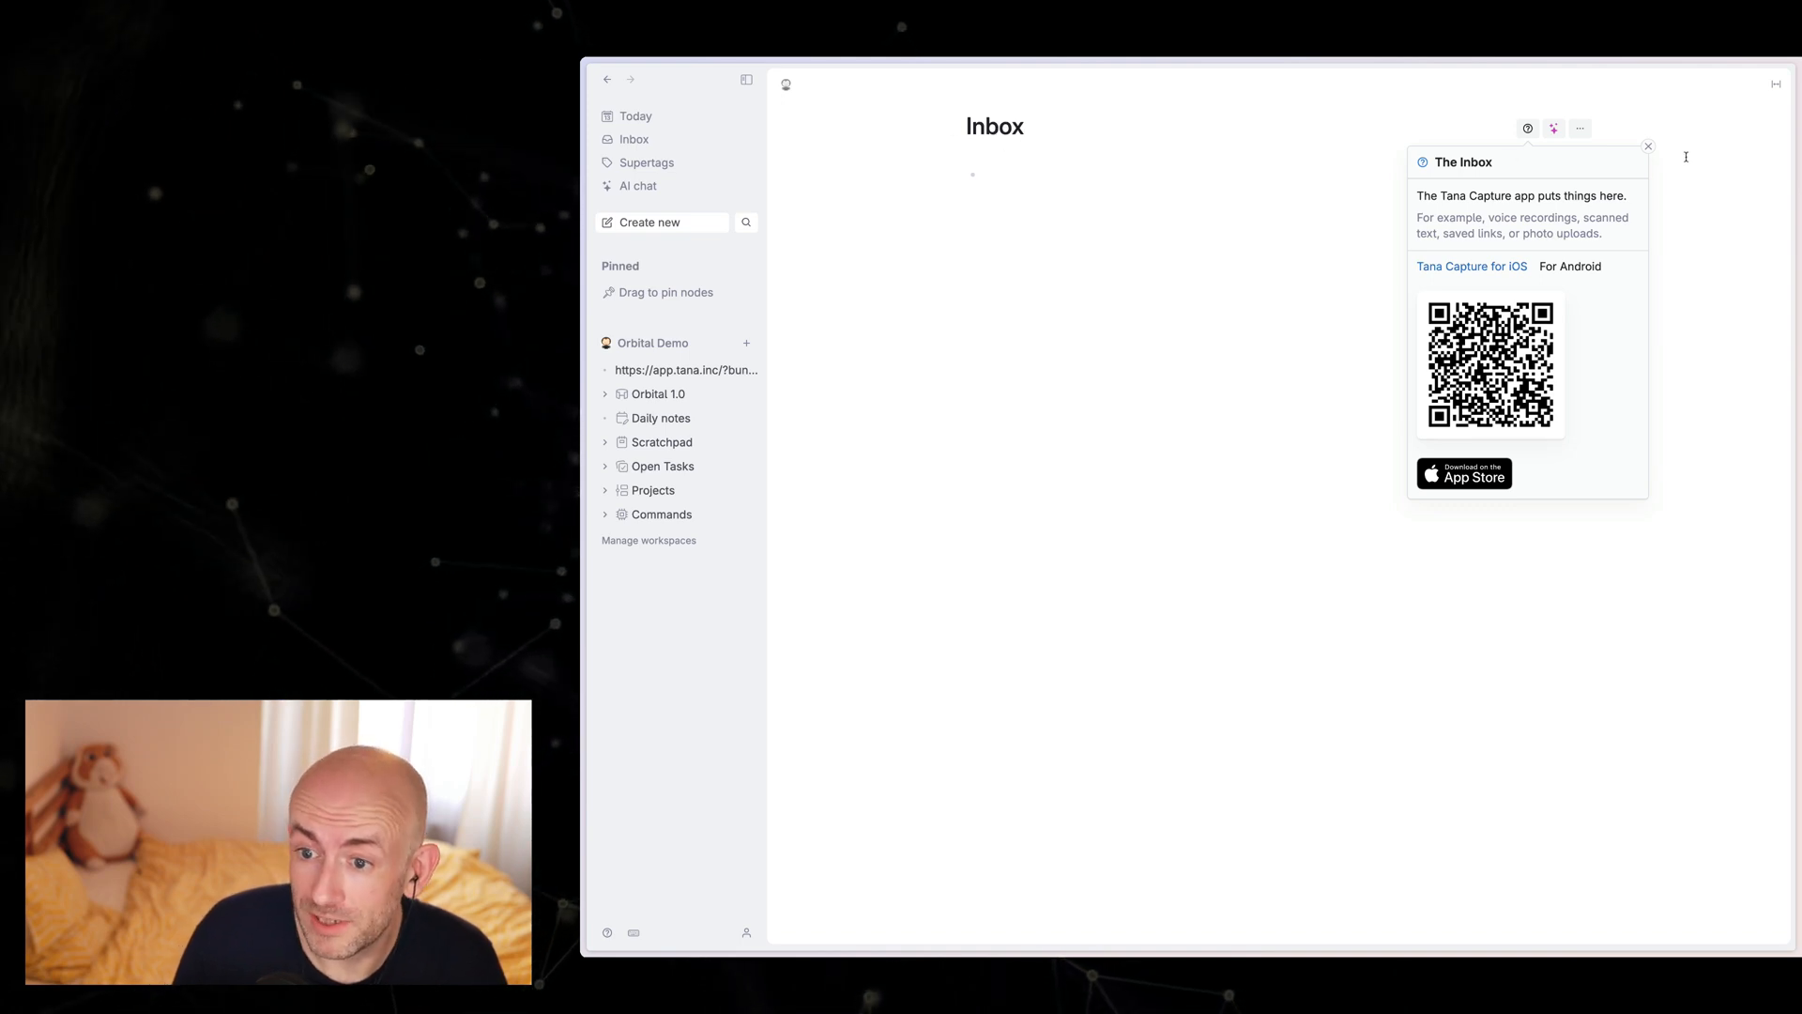
left_click(1649, 147)
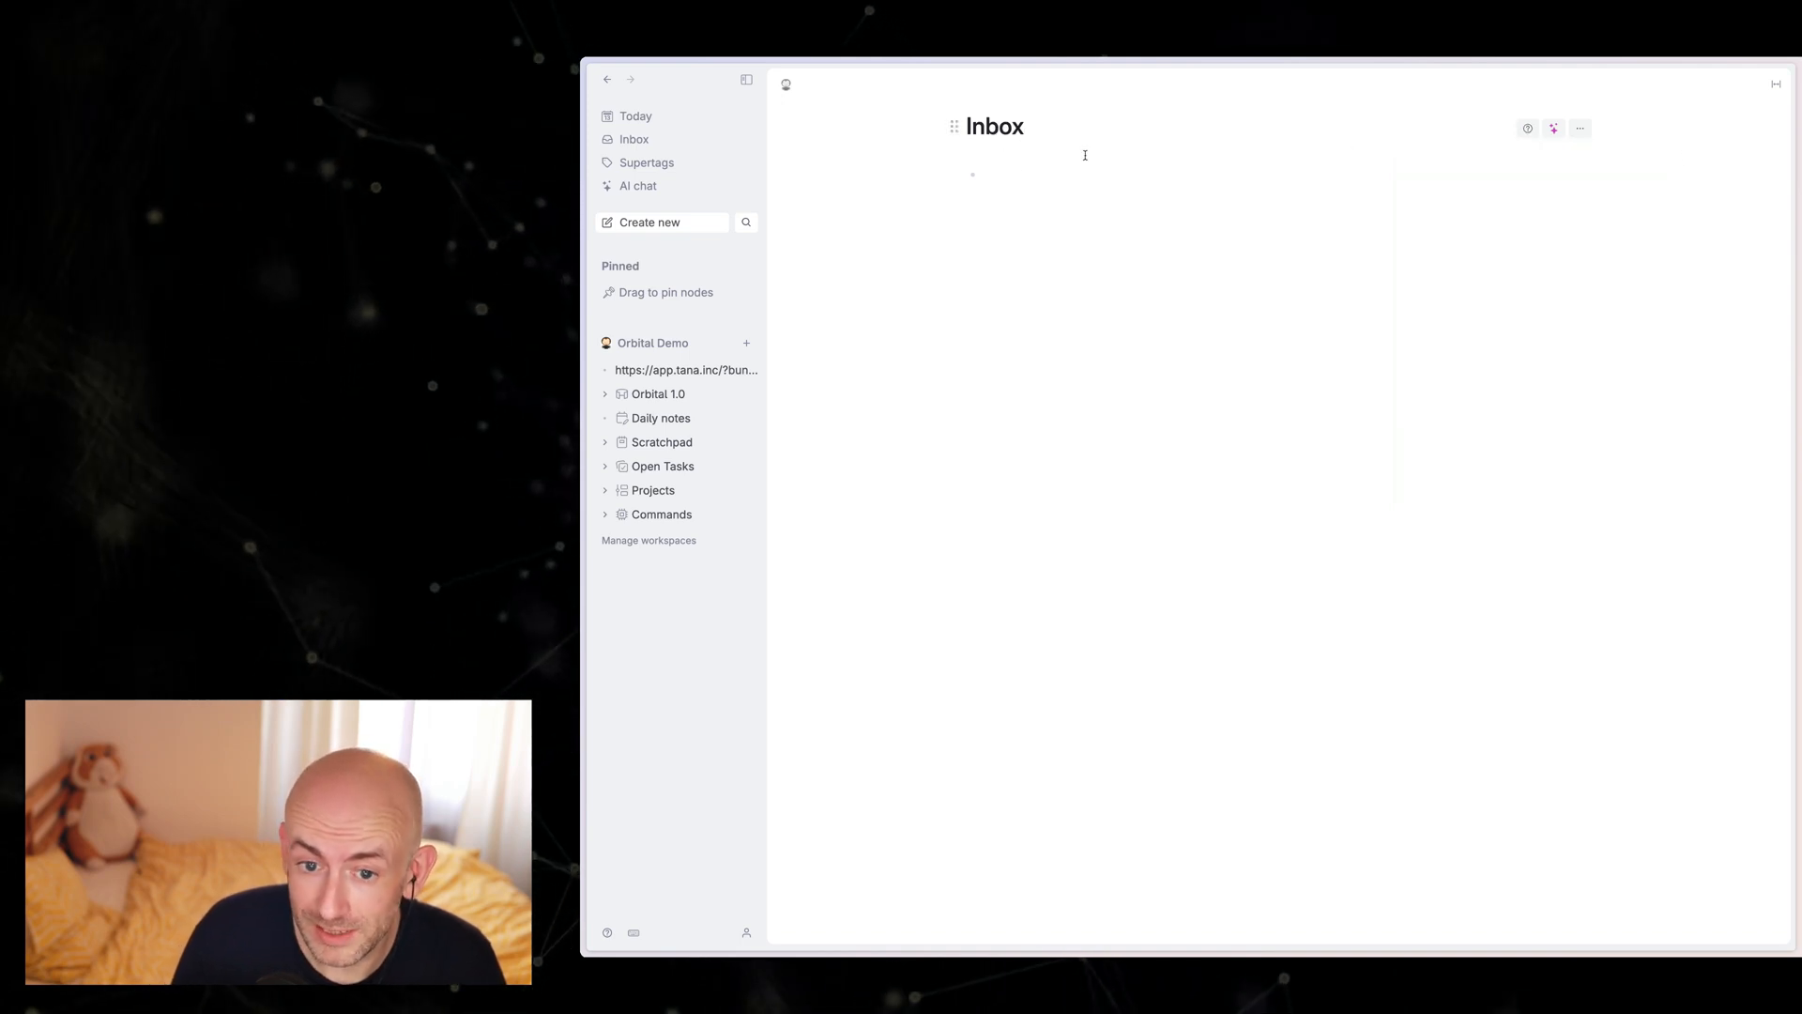
left_click(634, 120)
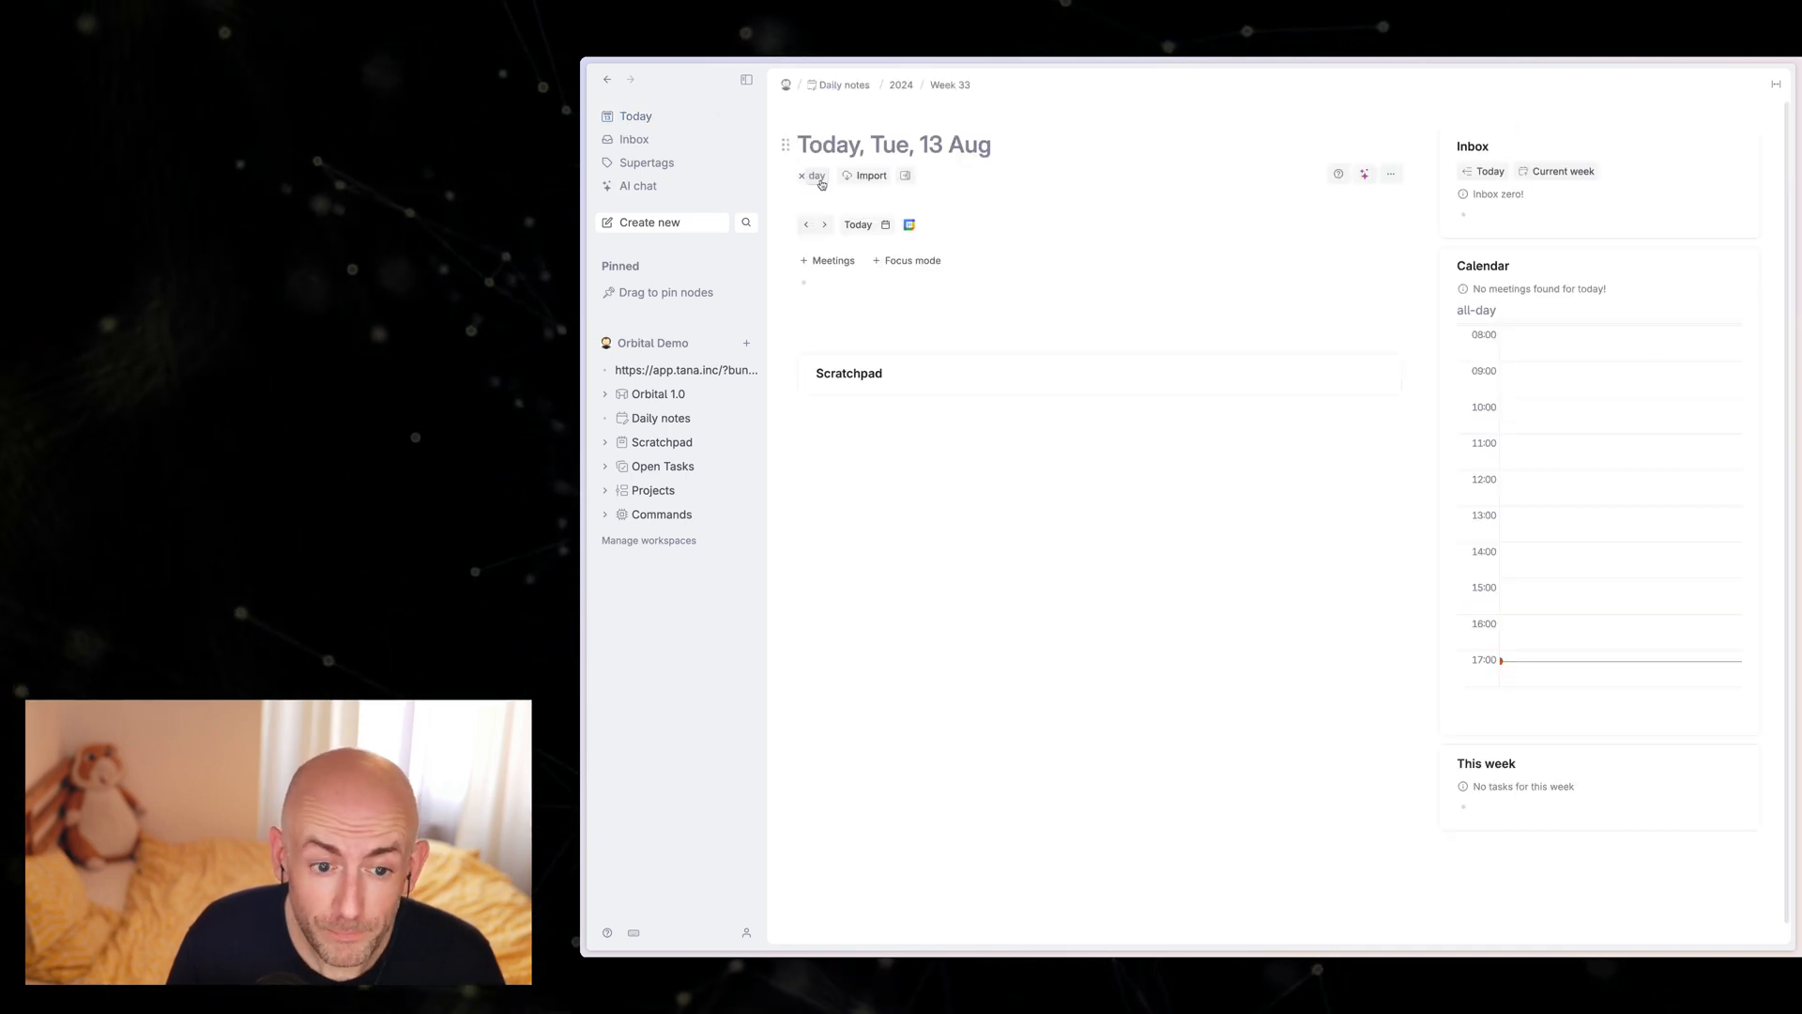
Step: Open the query editor of the Inbox related-content search in the day supertag's advanced options
left_click(818, 179)
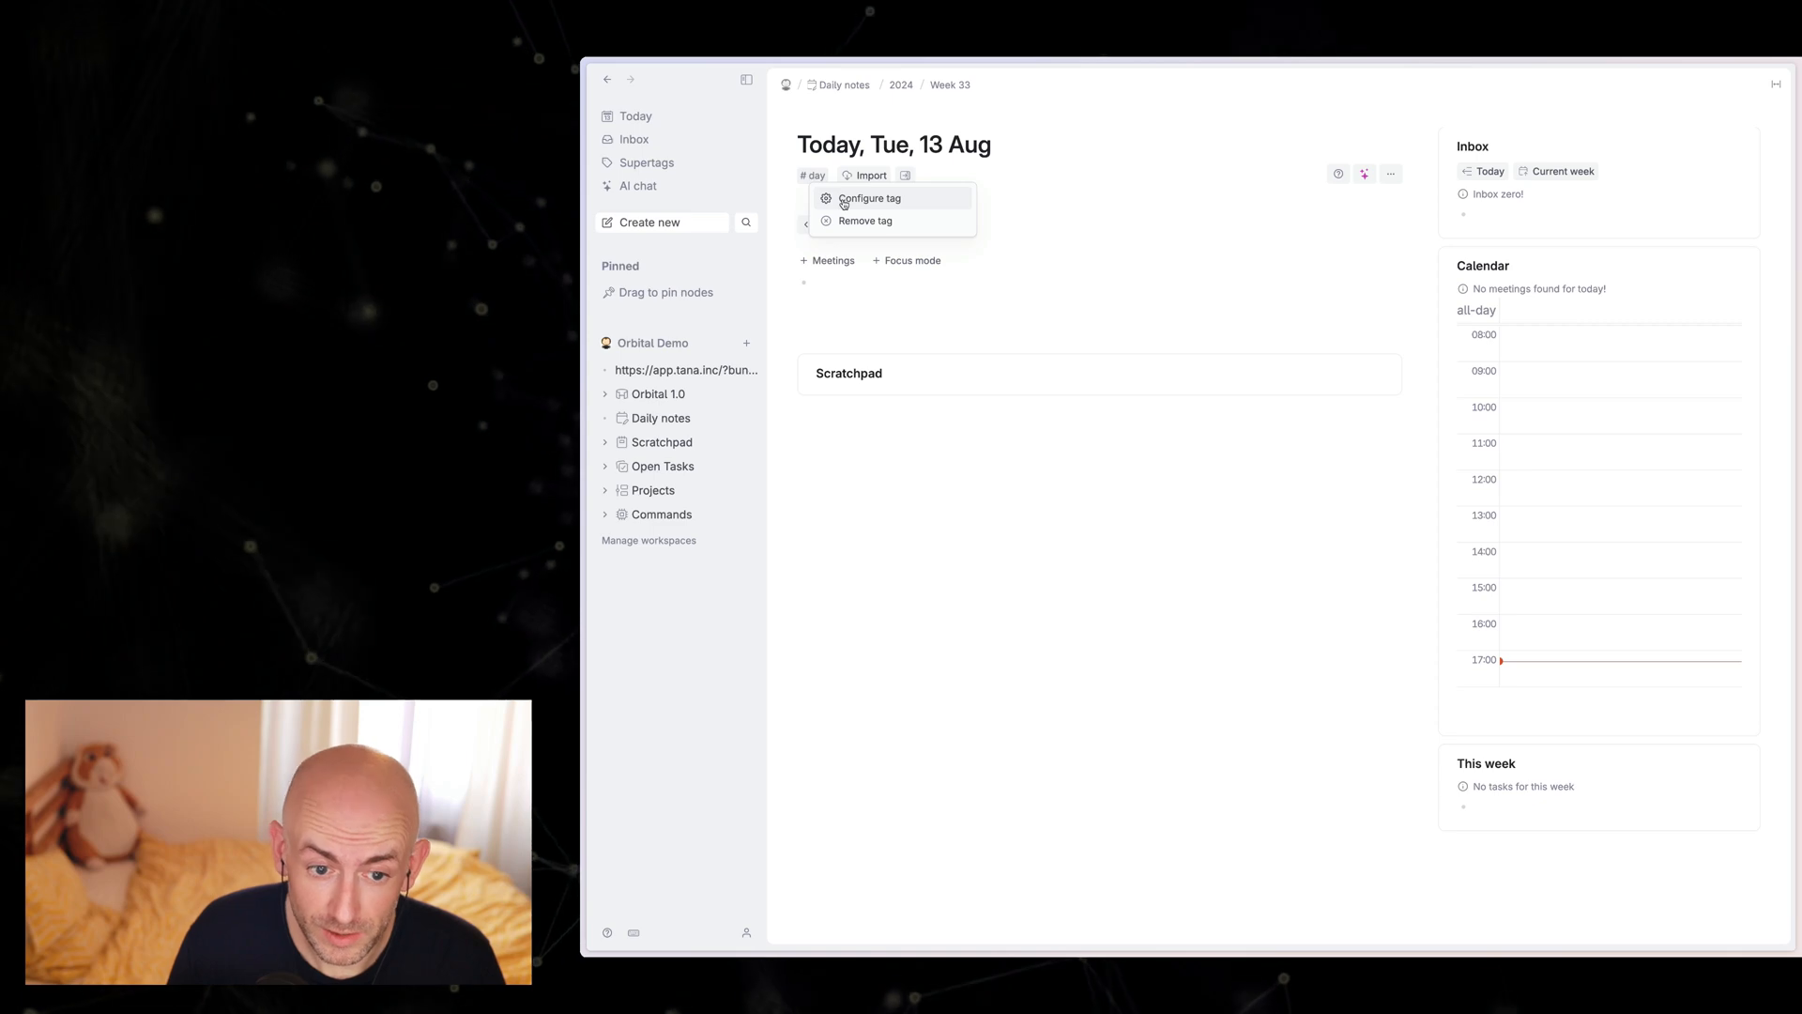
left_click(845, 200)
left_click(1560, 465)
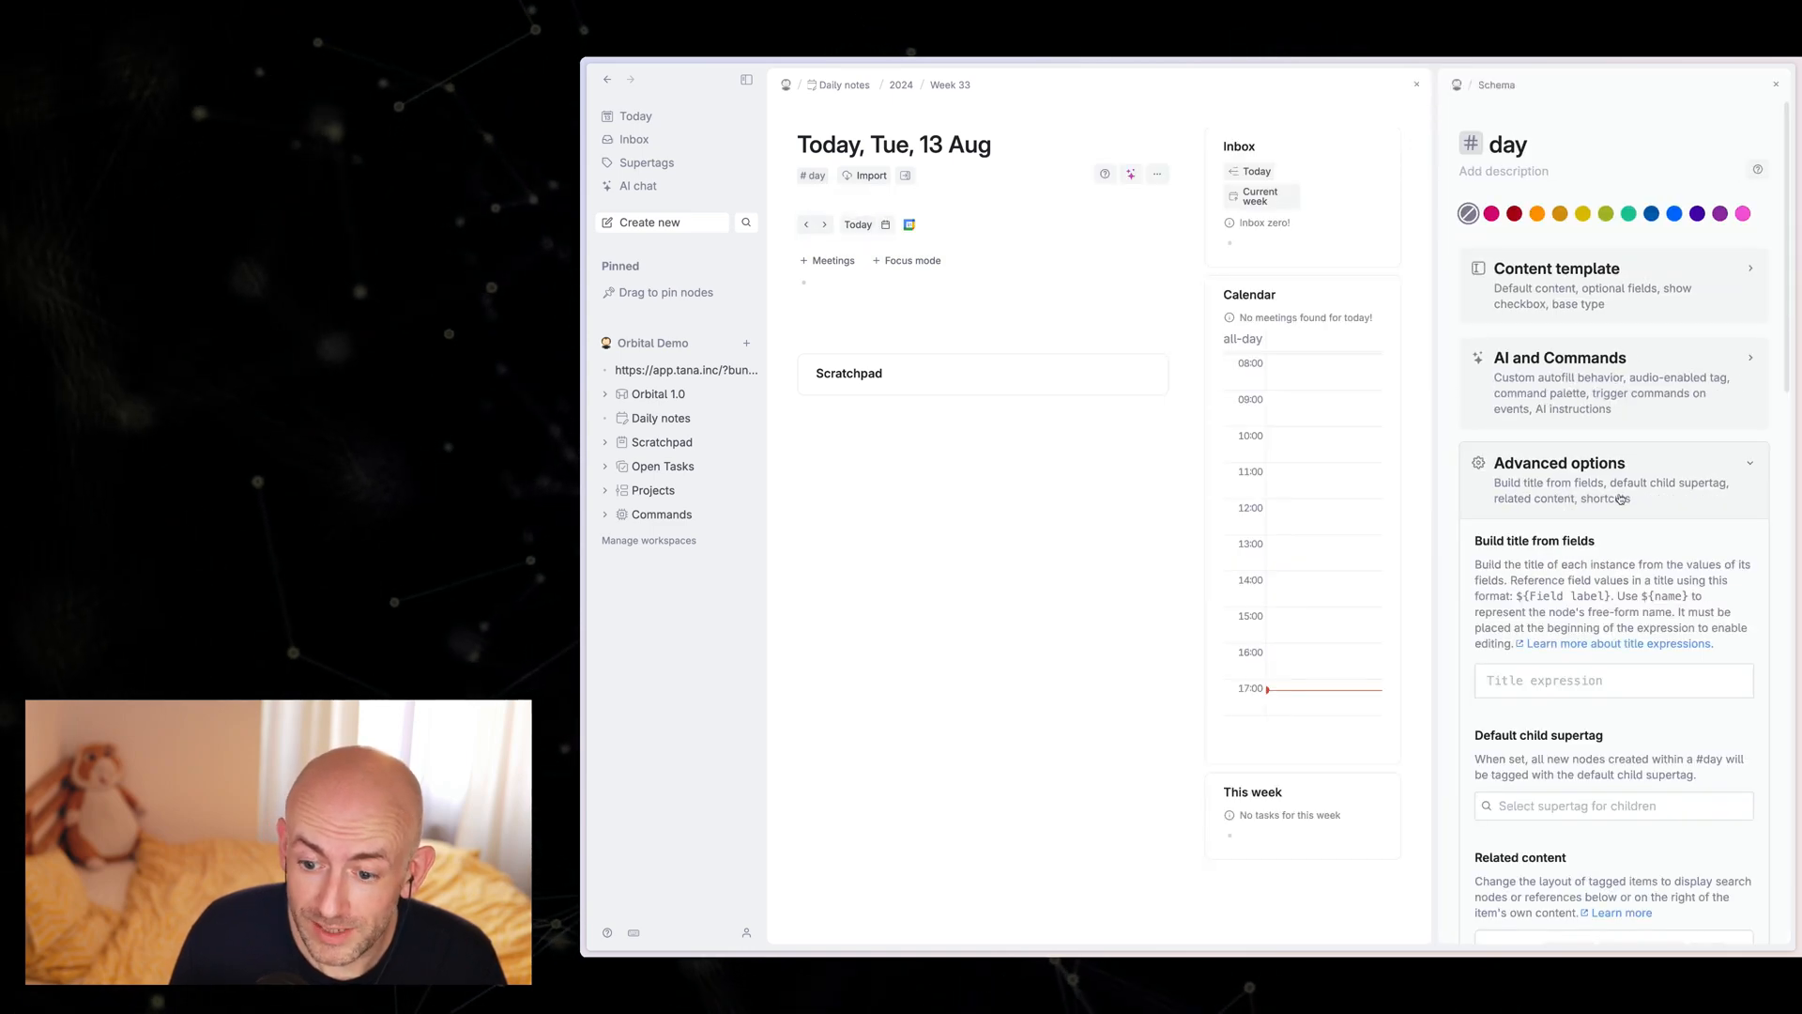
scroll(1614, 488, "down", 5)
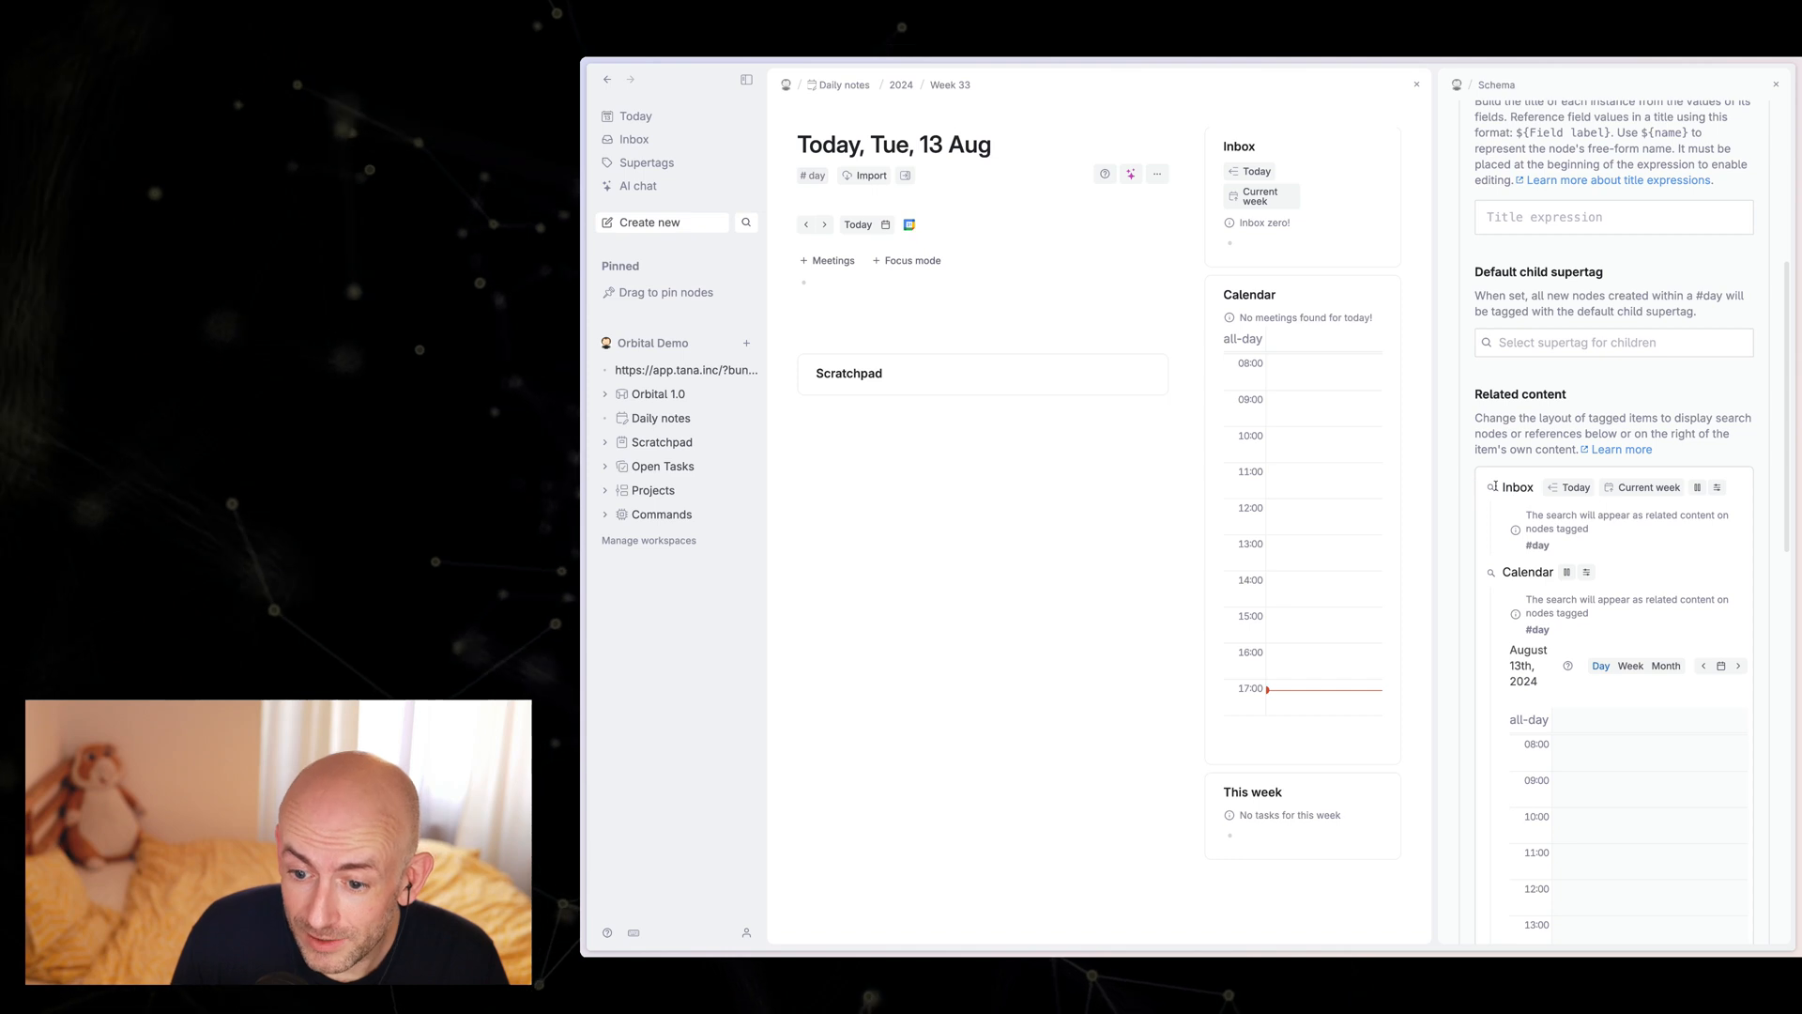
left_click(1699, 489)
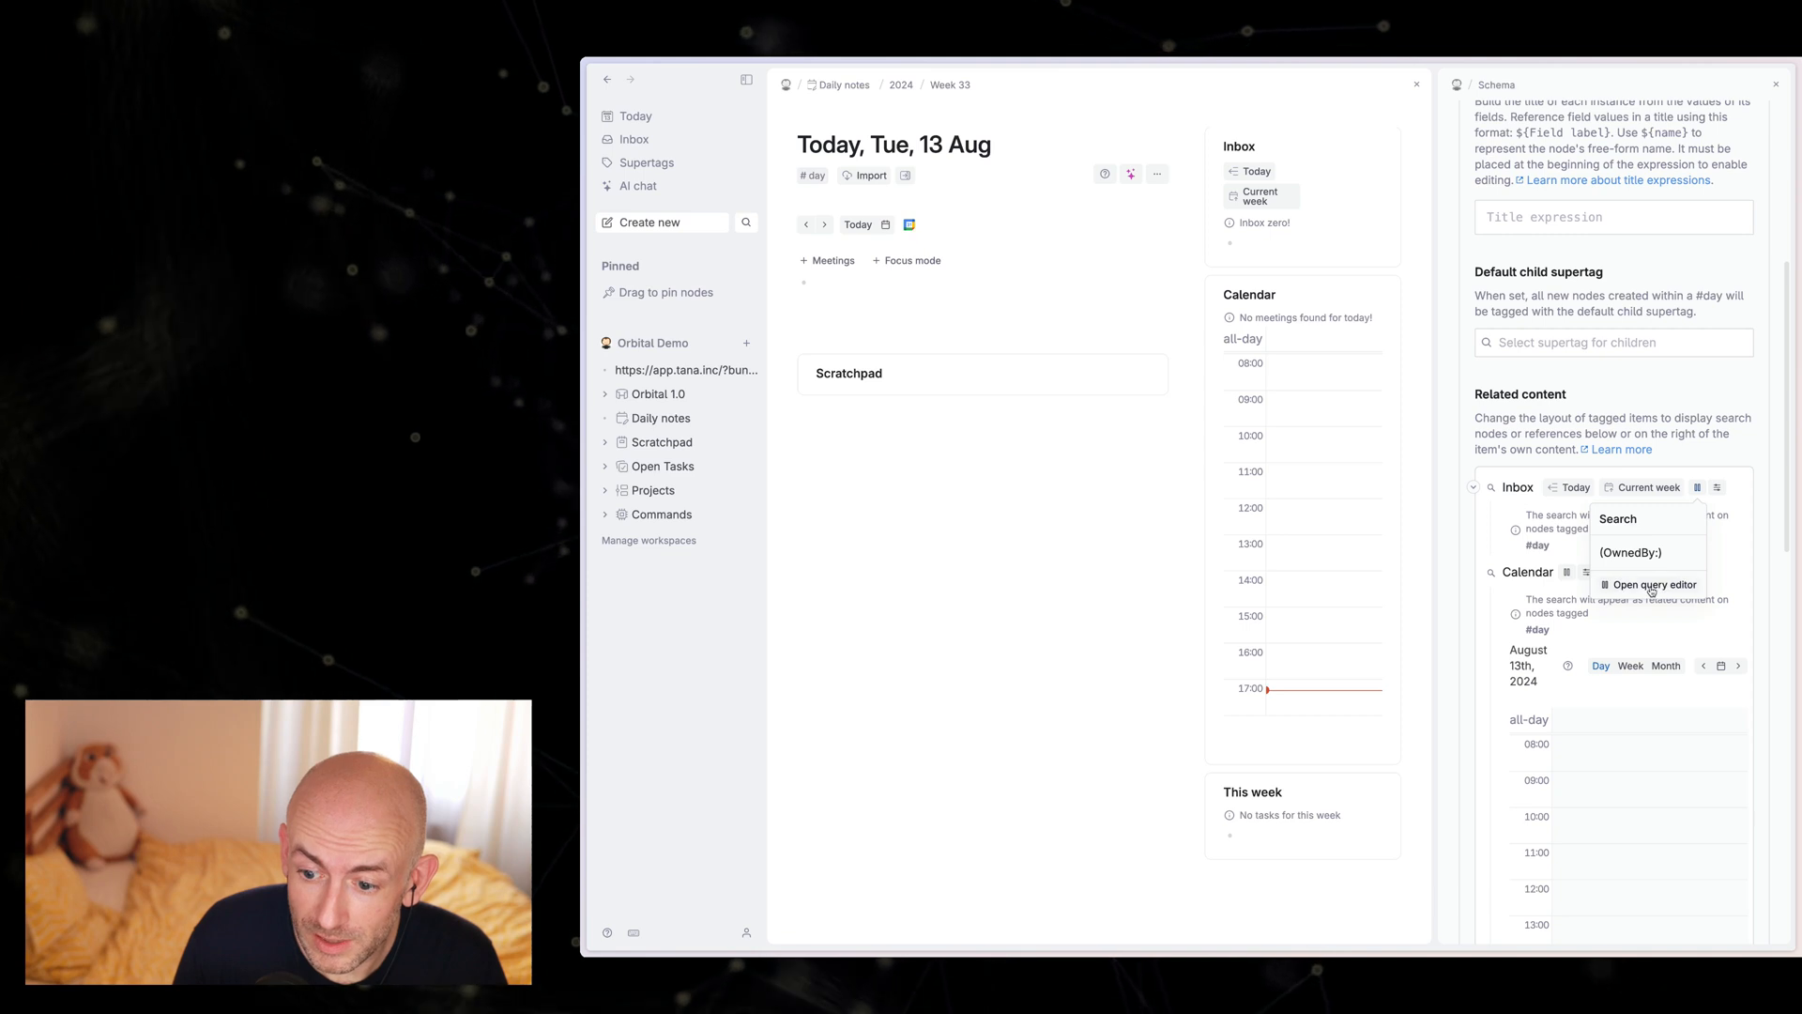
left_click(1645, 587)
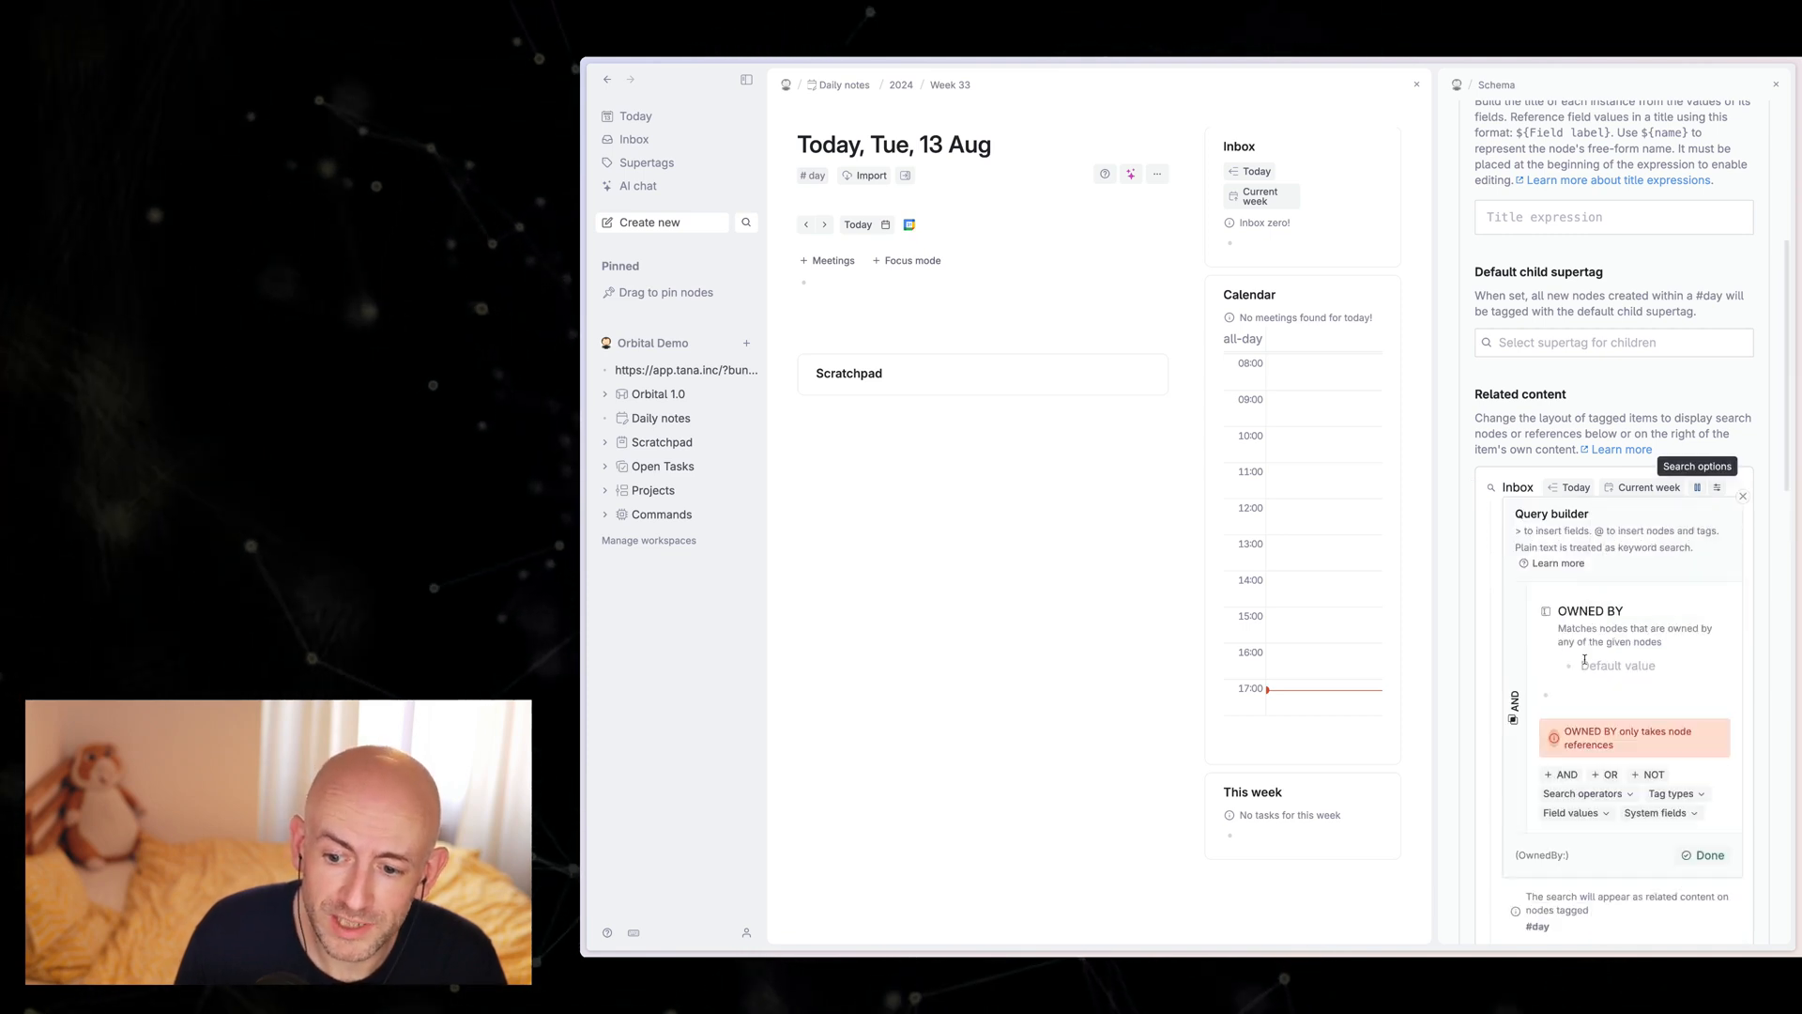
Step: Set the Inbox search's OWNED BY value to the Inbox node and collapse the day supertag's advanced options
left_click(1601, 667)
type("Inbox")
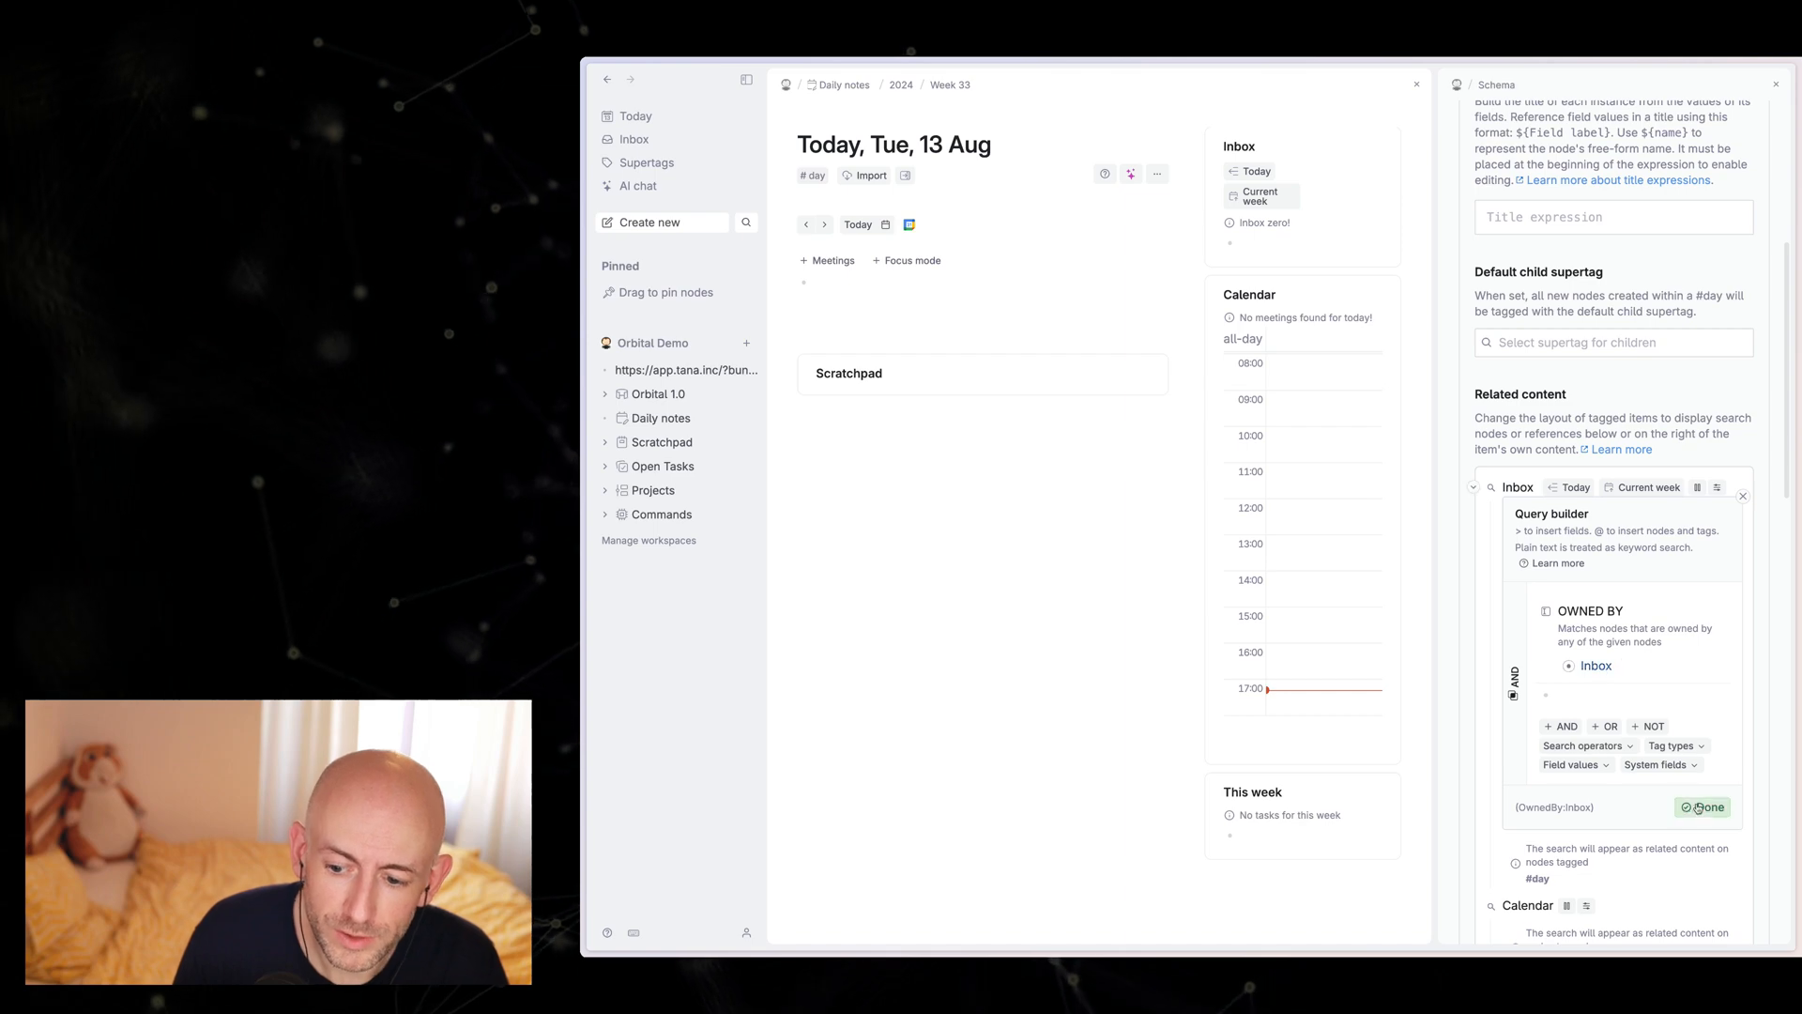
left_click(1701, 809)
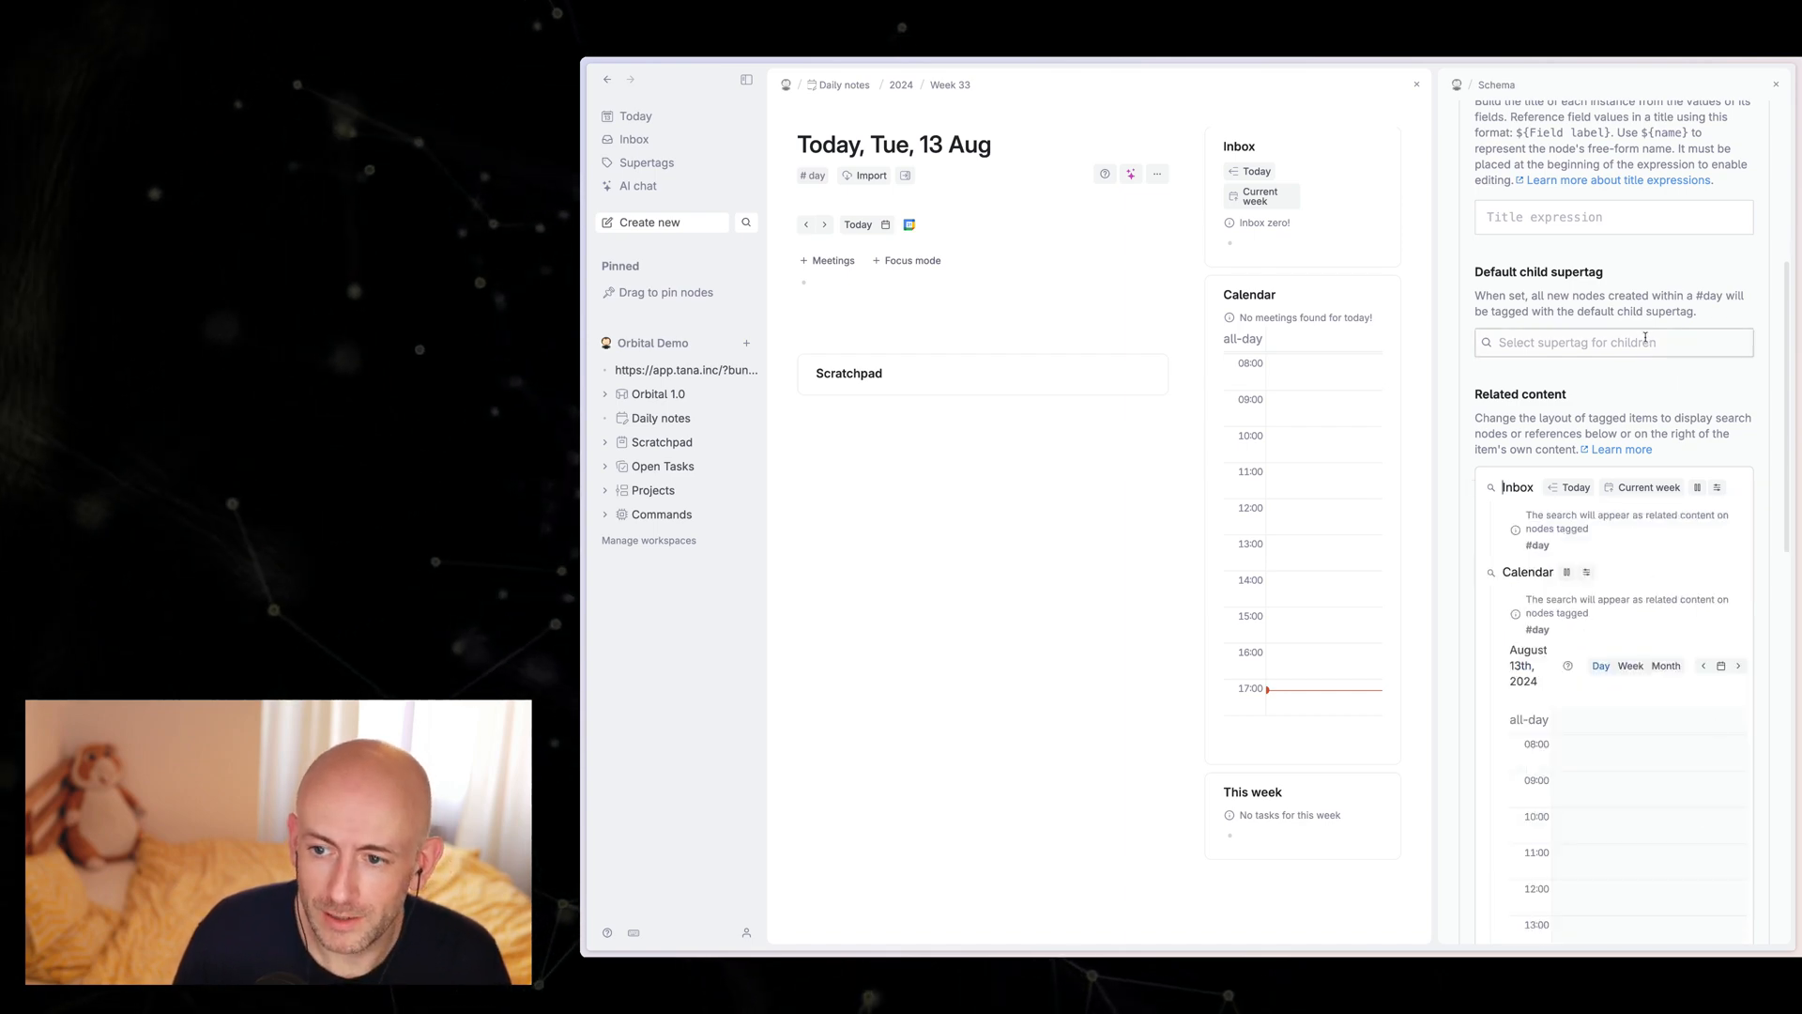
scroll(1645, 338, "up", 5)
left_click(1755, 437)
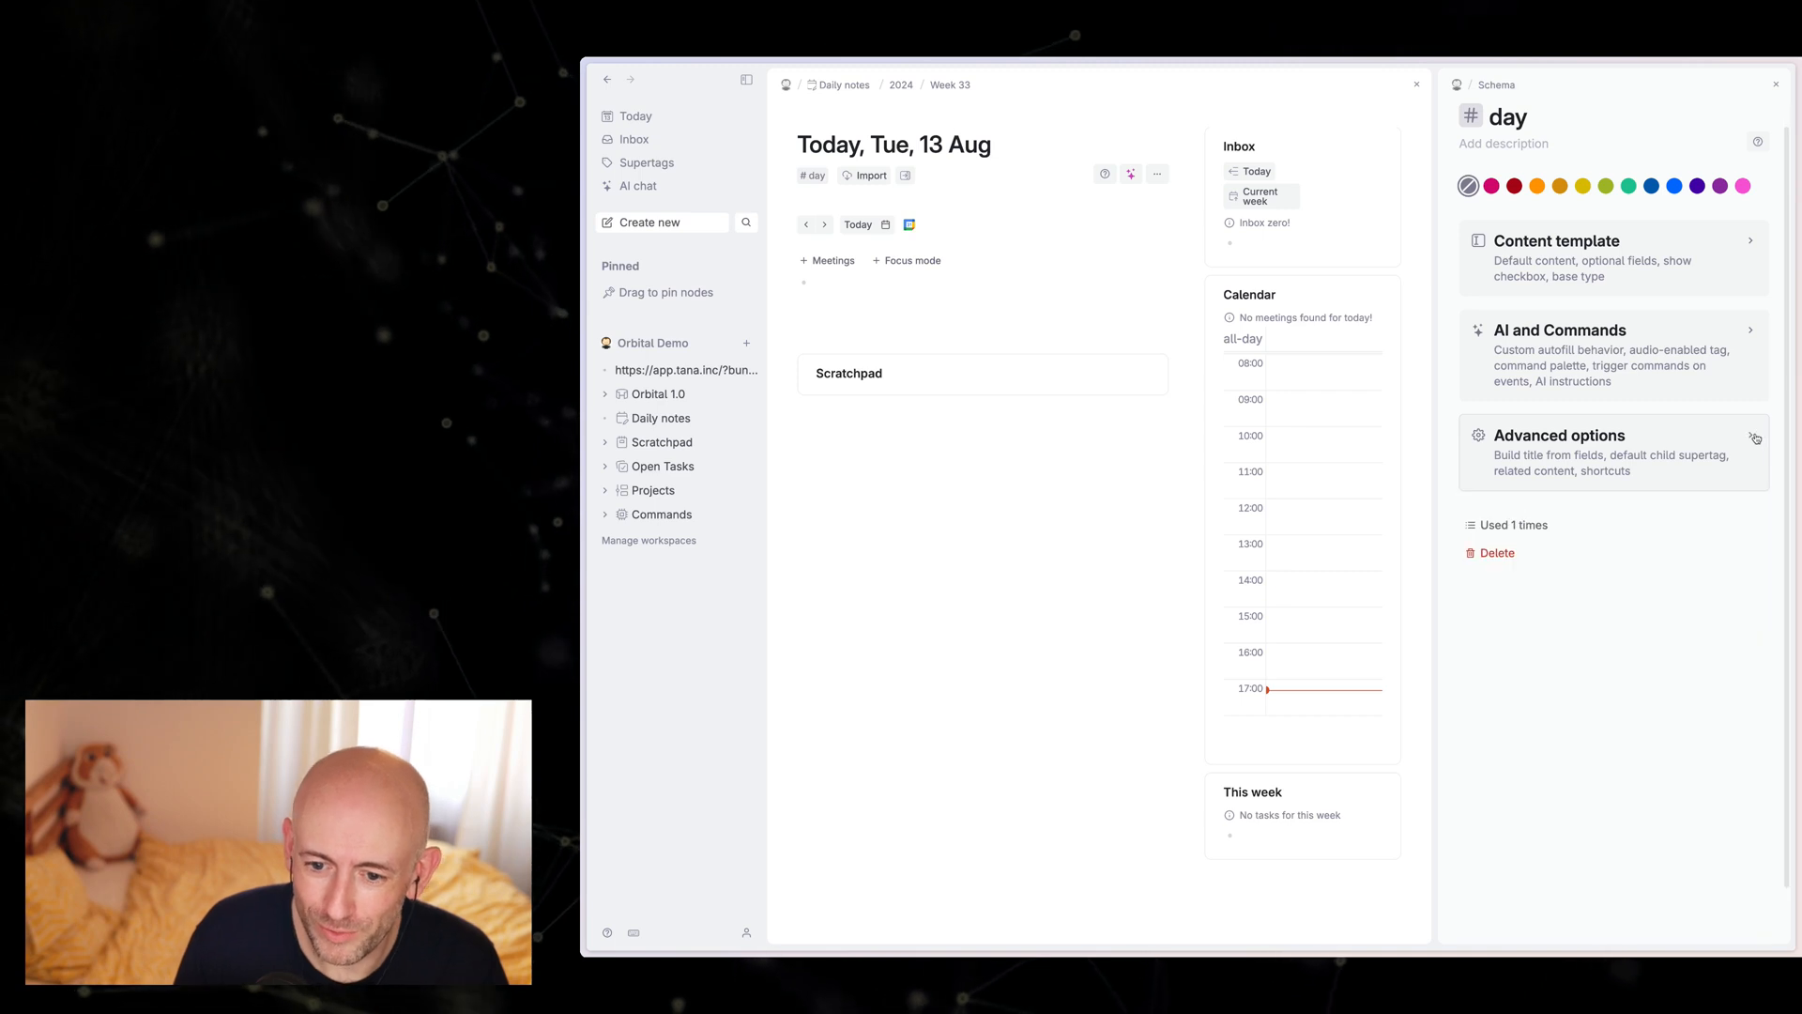
Step: Close the day supertag's configuration, set Week 33 as the current week, and tick that item in the week's checklist
left_click(1774, 84)
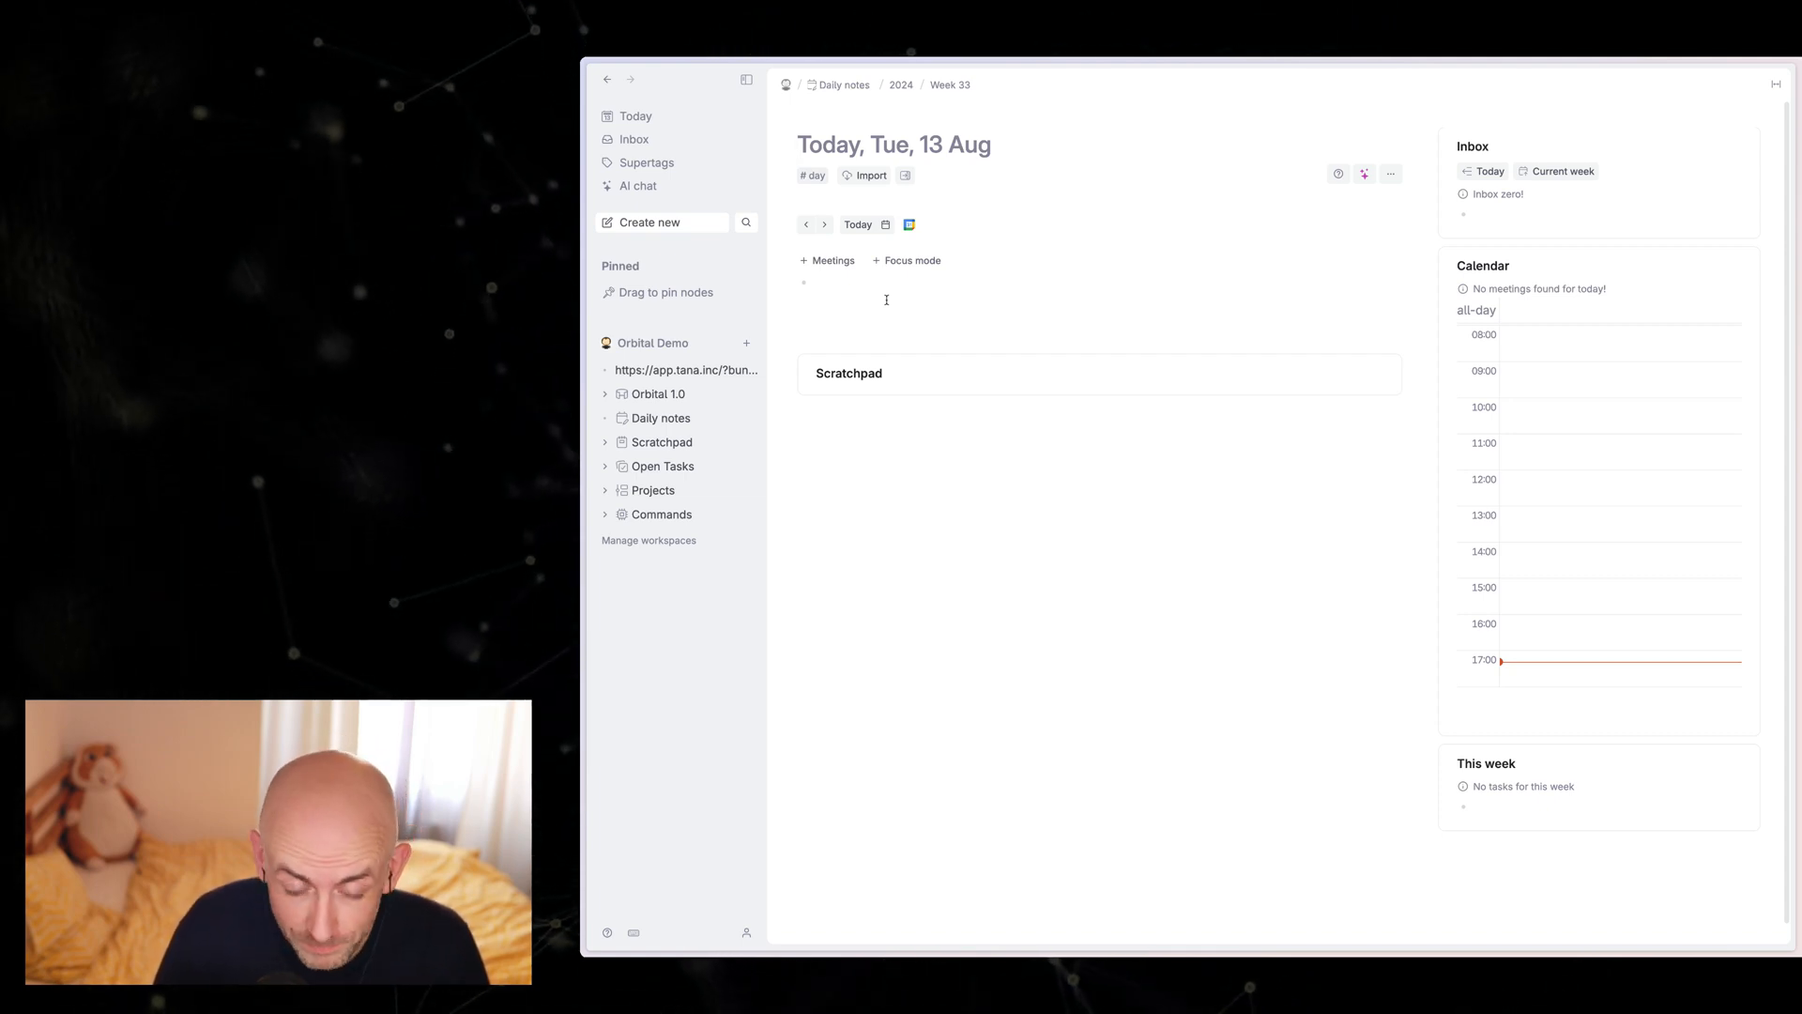
left_click(952, 87)
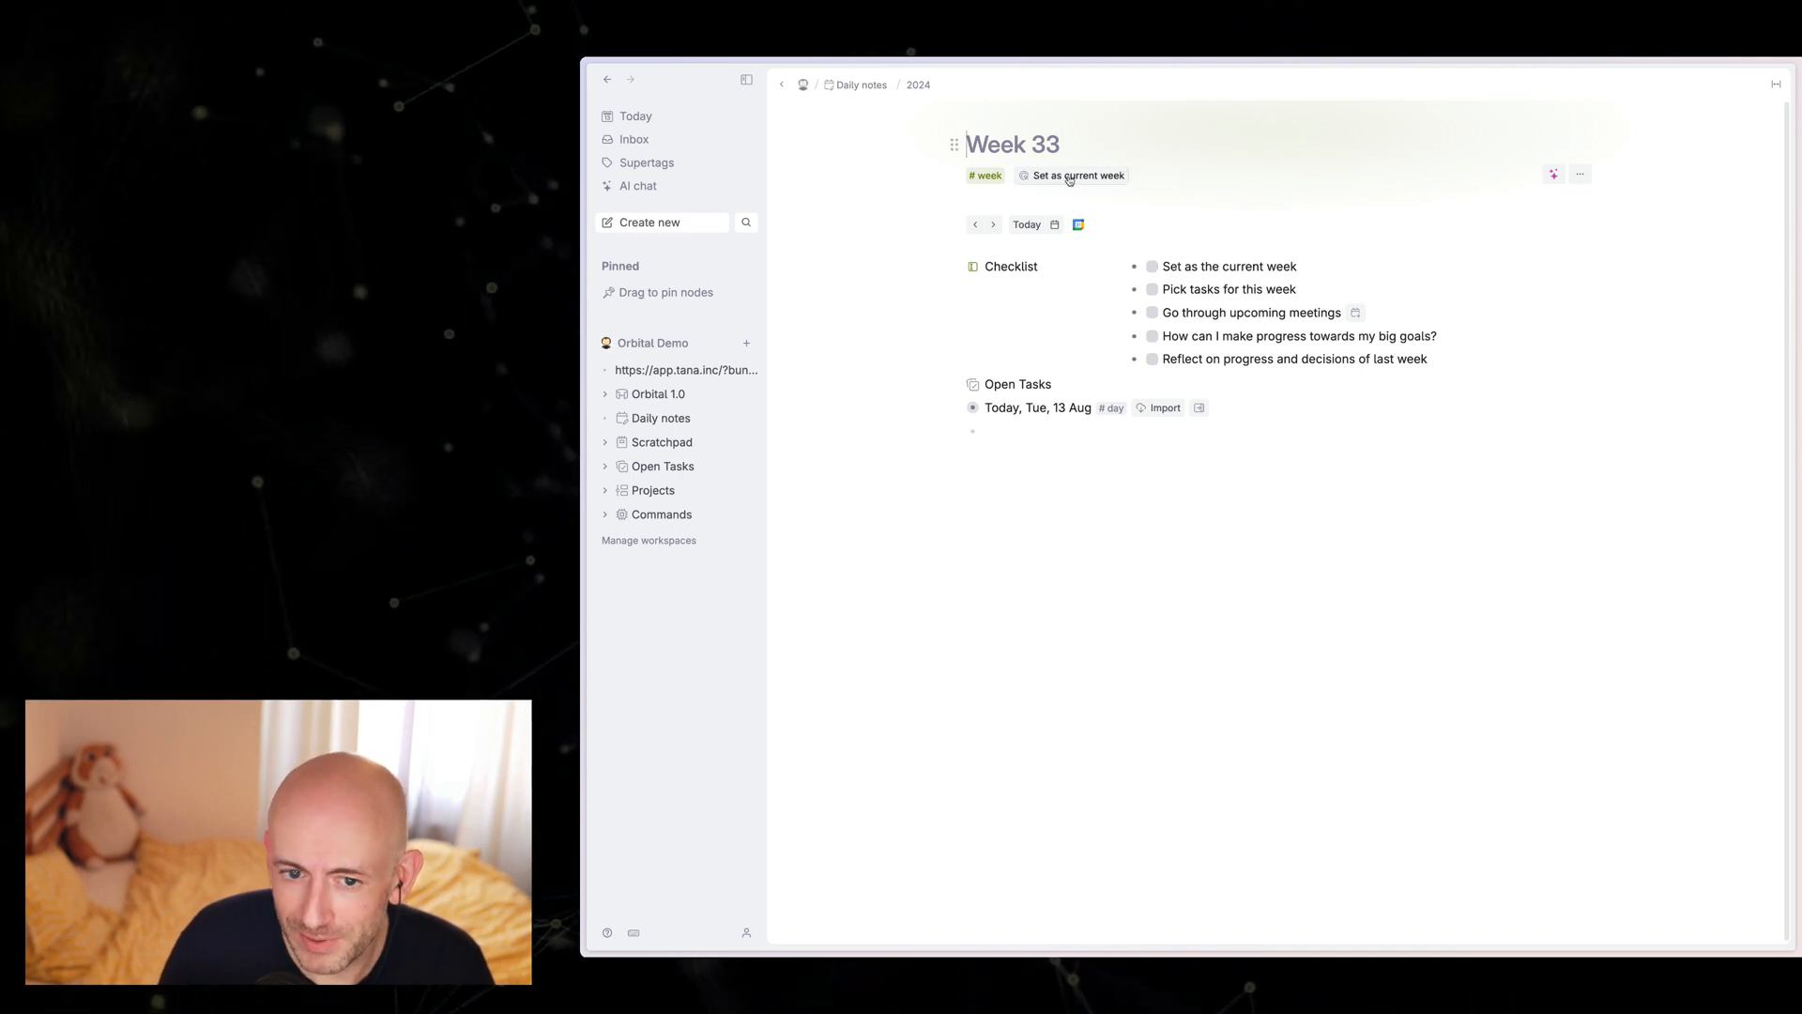
left_click(1069, 179)
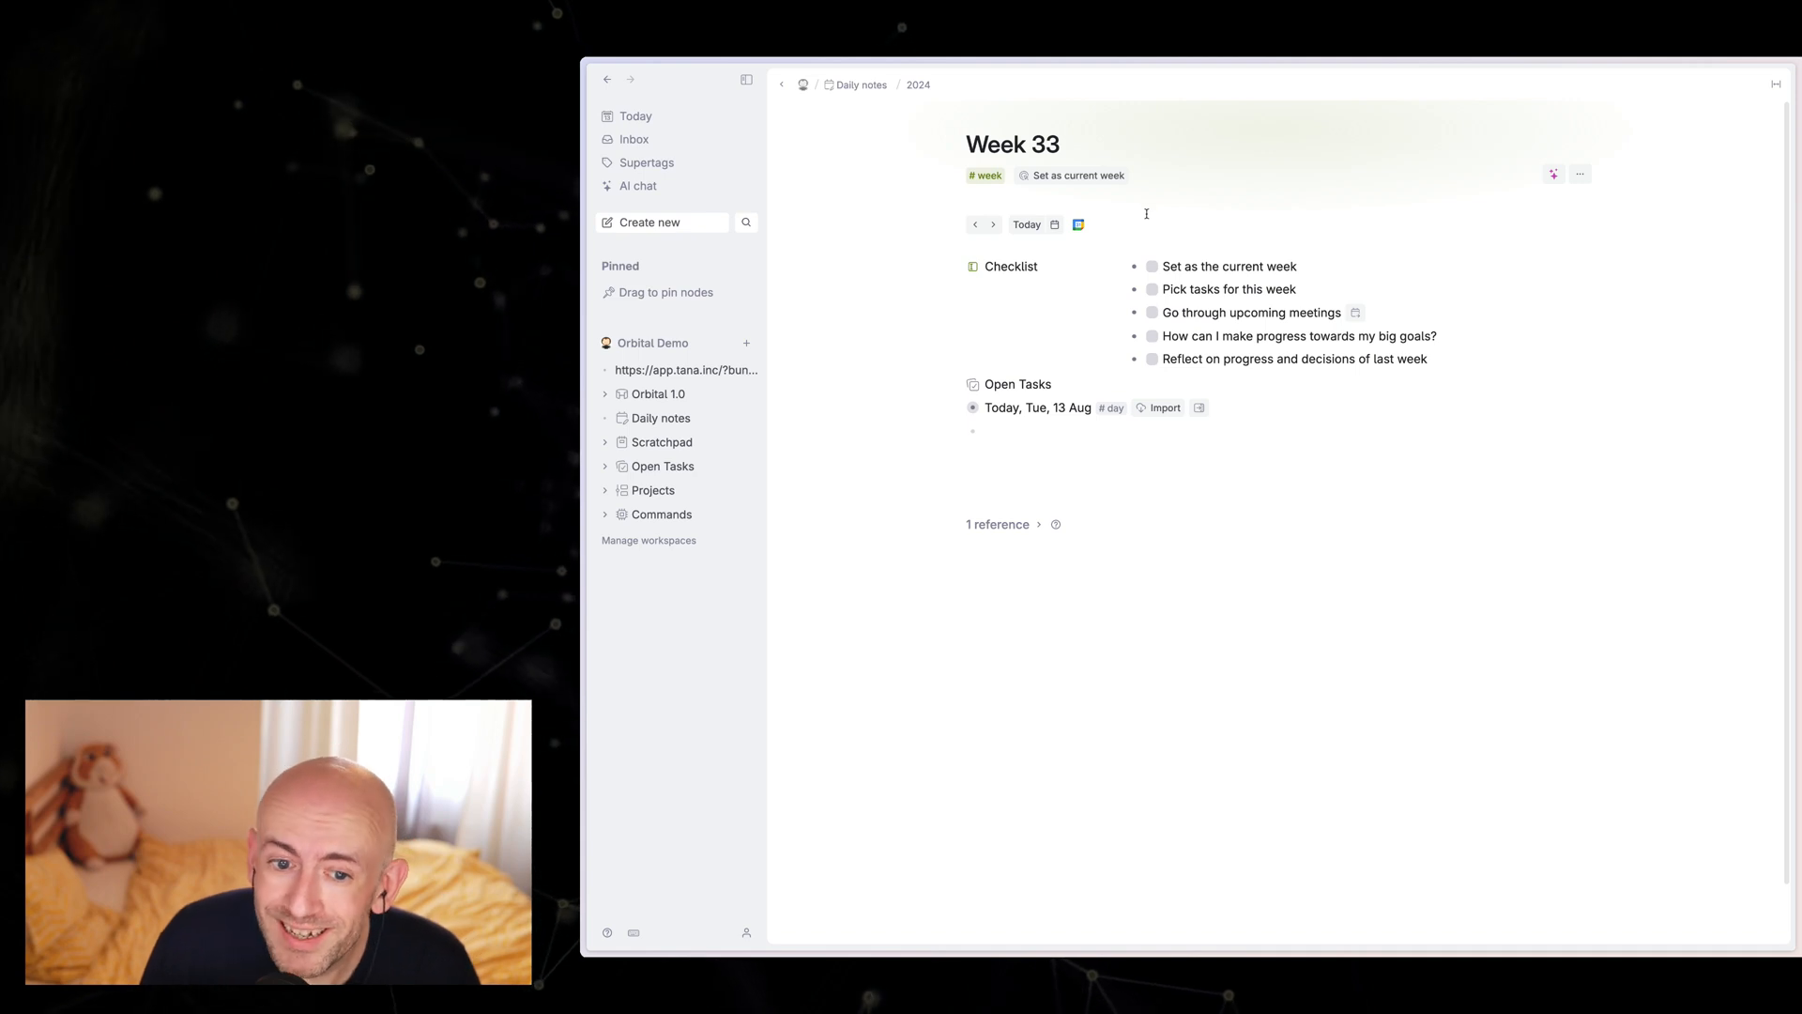
left_click(1152, 268)
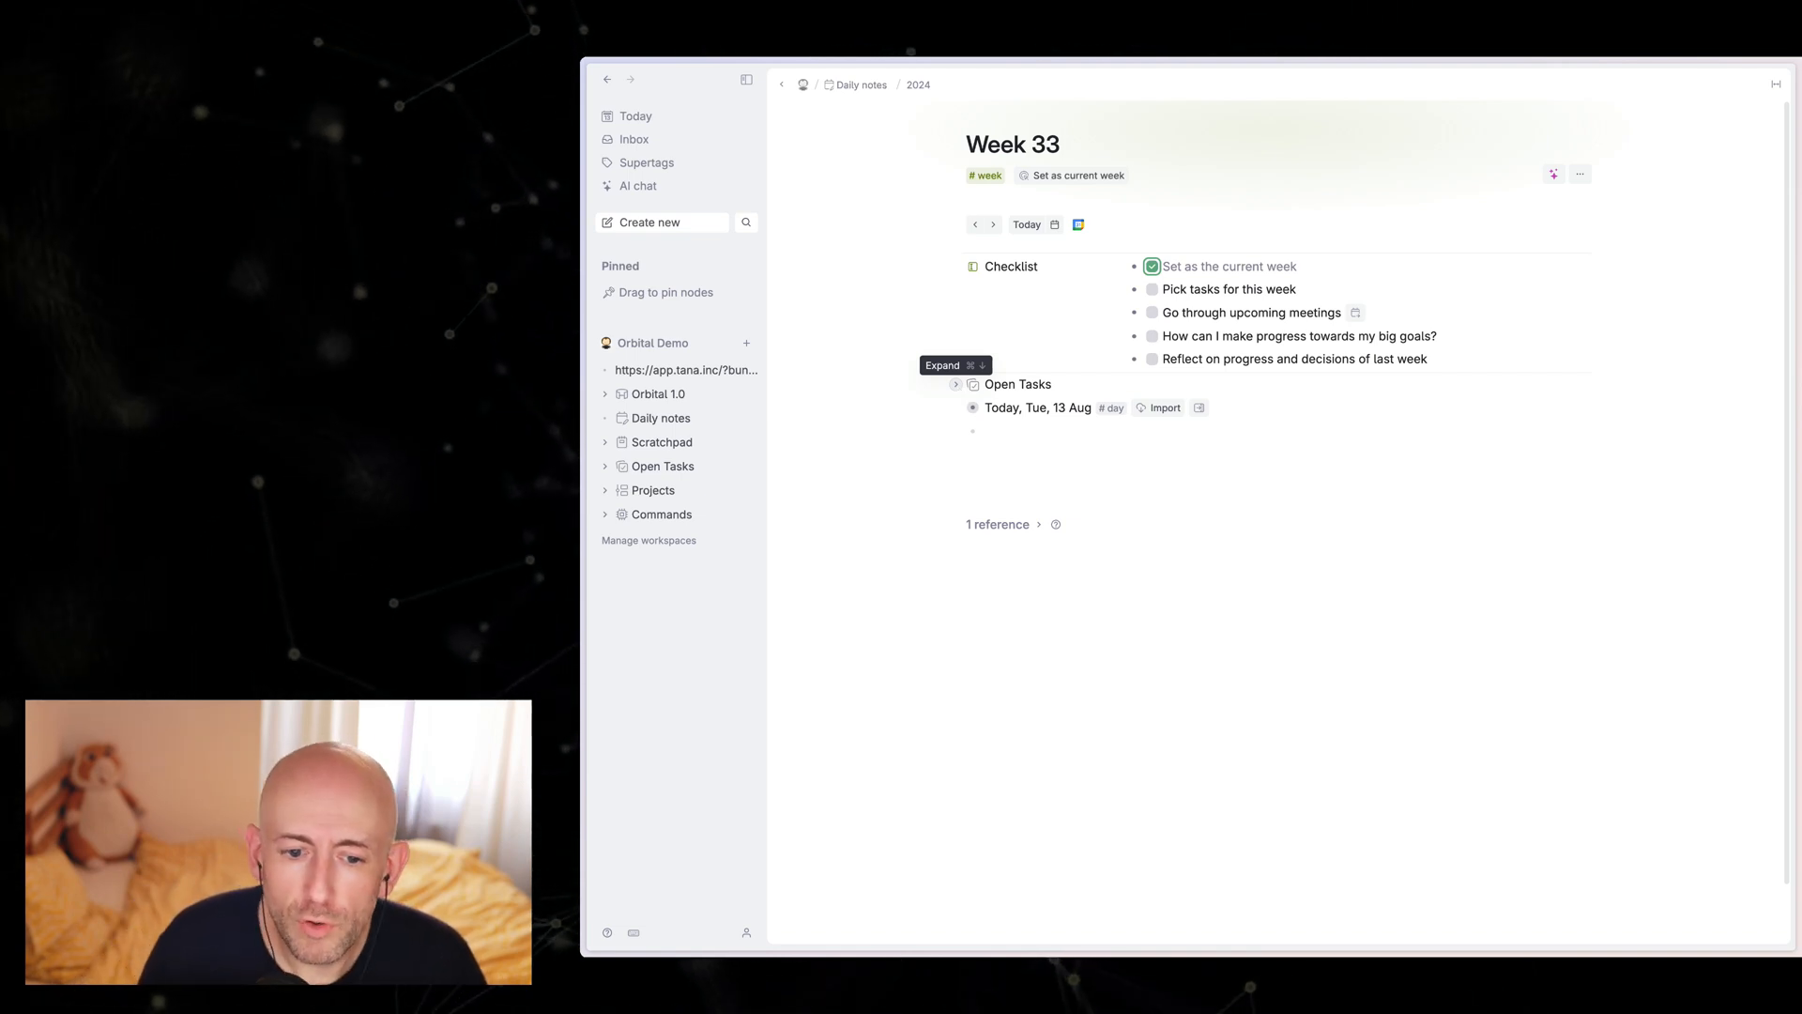
Step: Add references to the workshop, 30-minute exercise, birthday card and new project research tasks from Open Tasks to Week 33
left_click(958, 385)
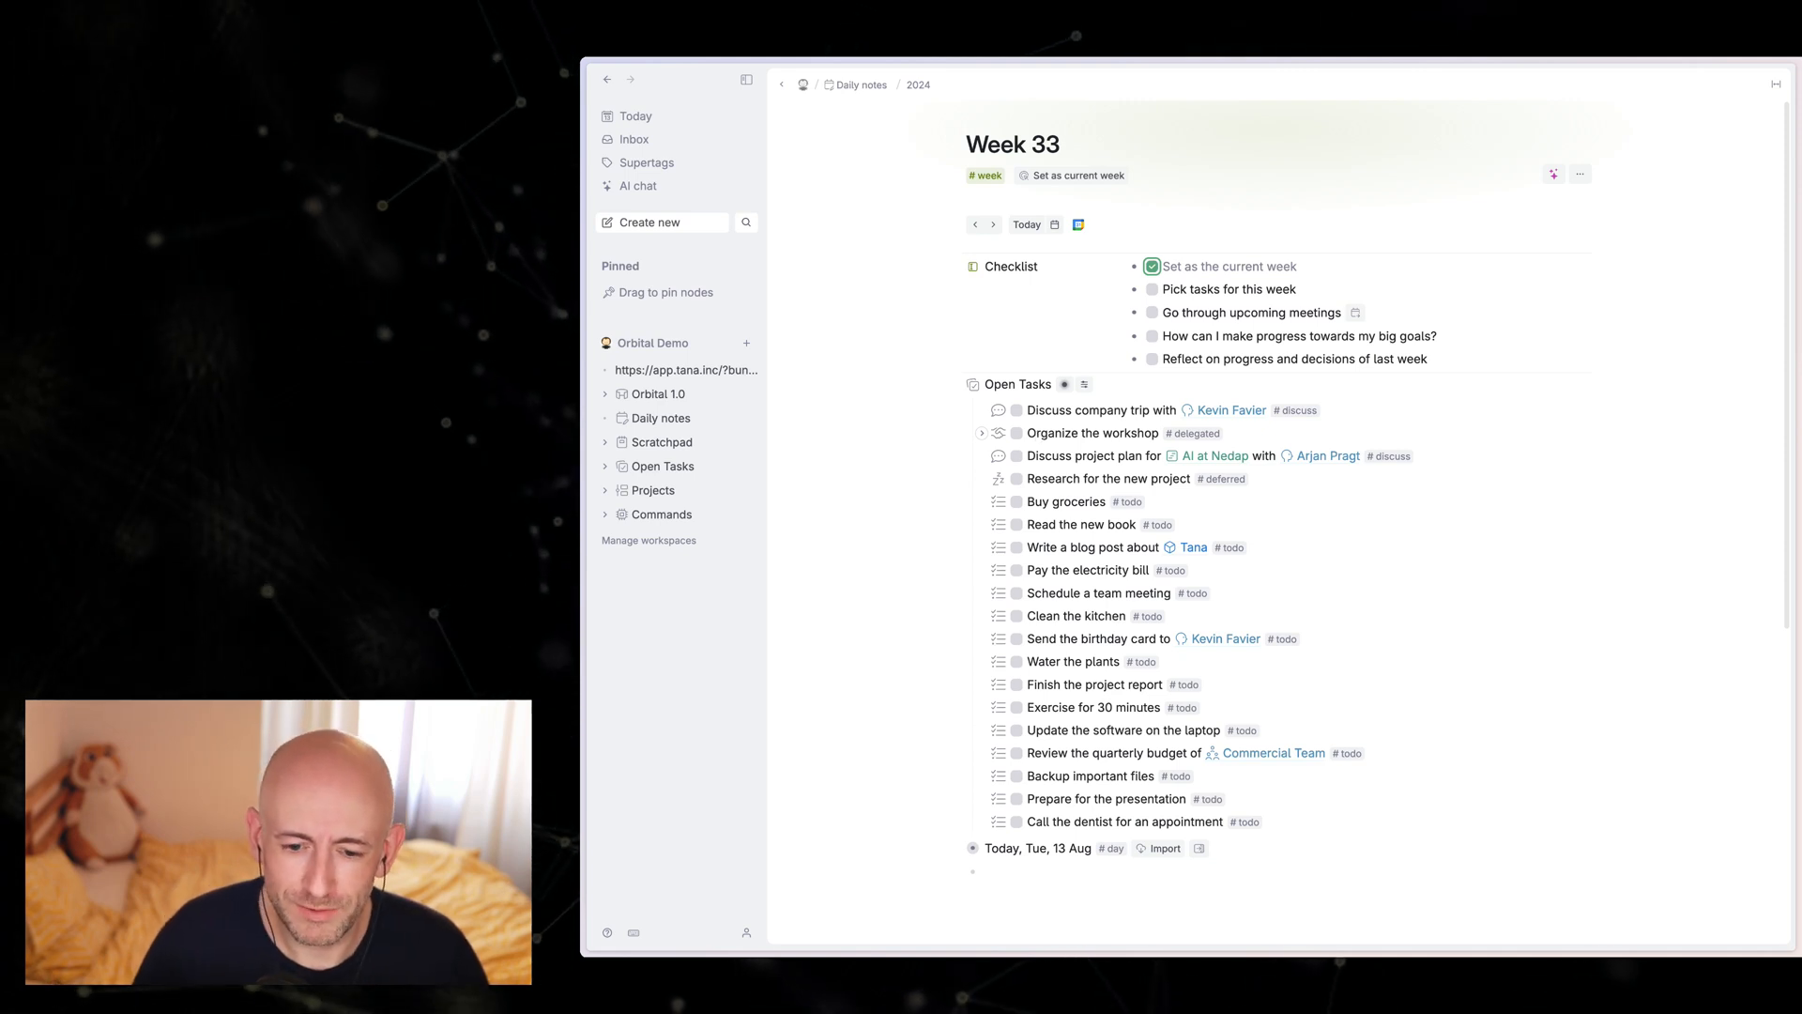
left_click(1067, 416)
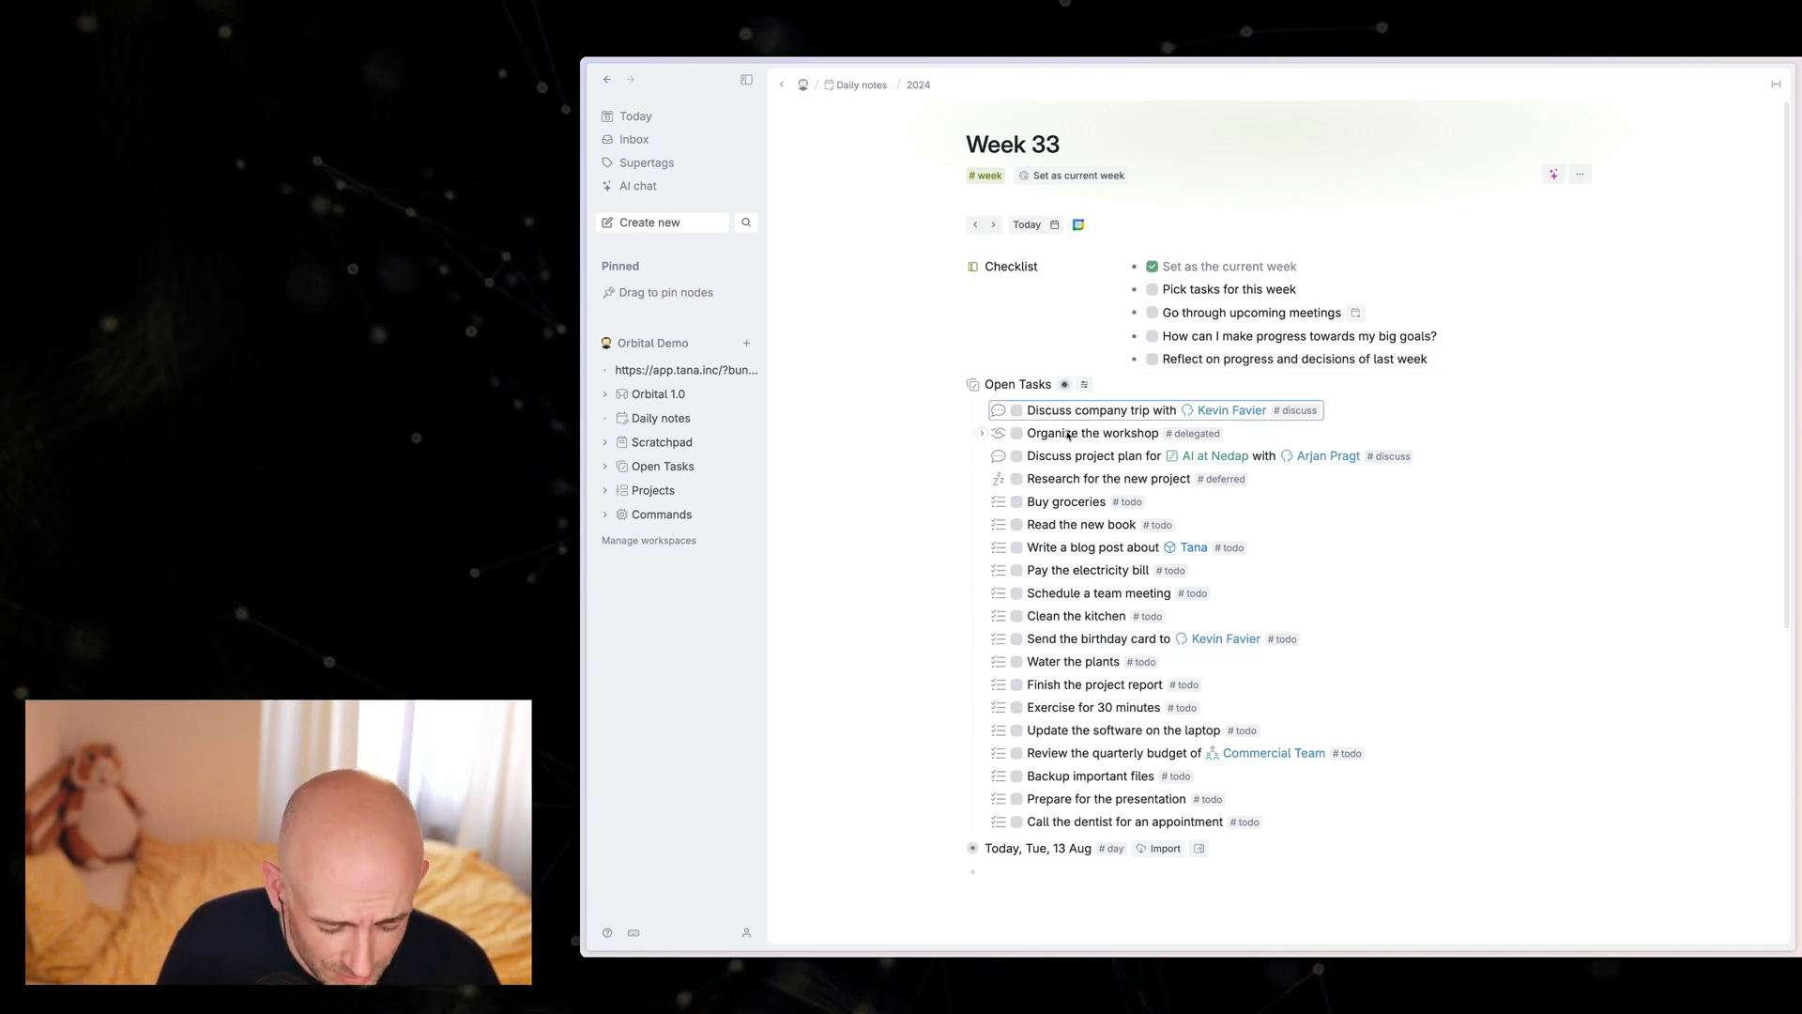
left_click(1068, 435)
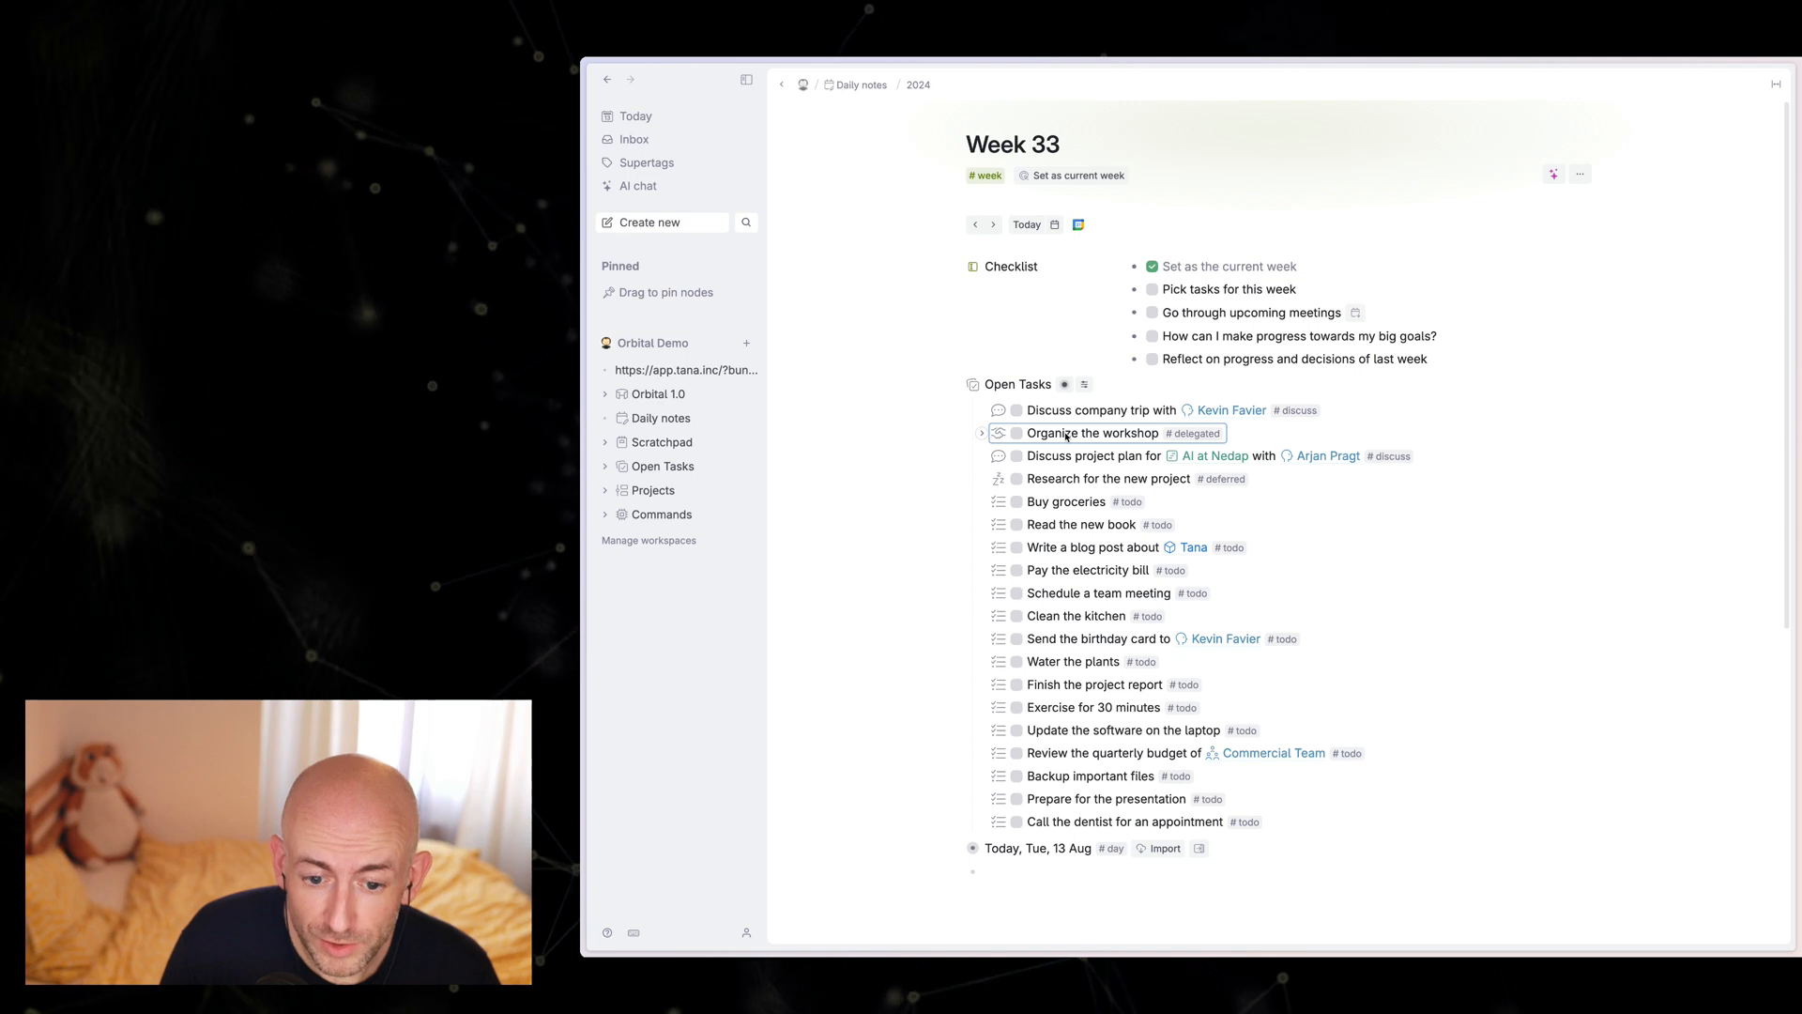
key("shift+Tab")
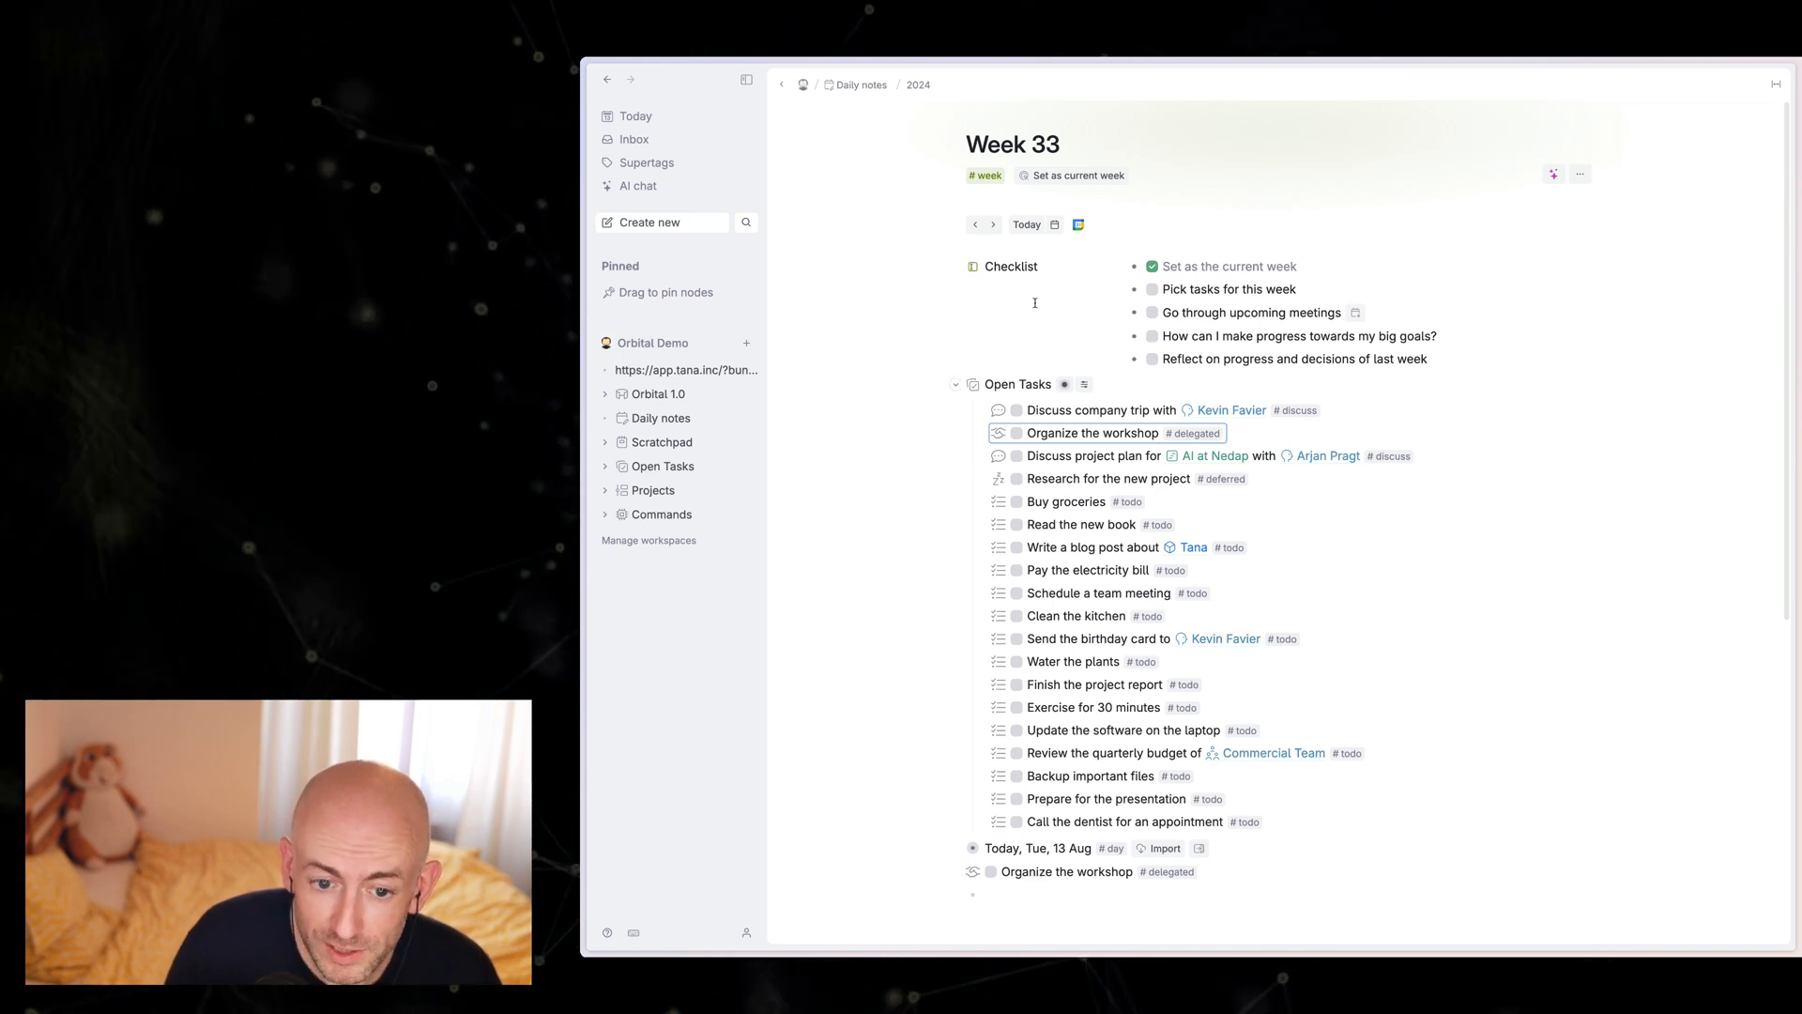
left_click(1058, 708)
key("shift+Tab")
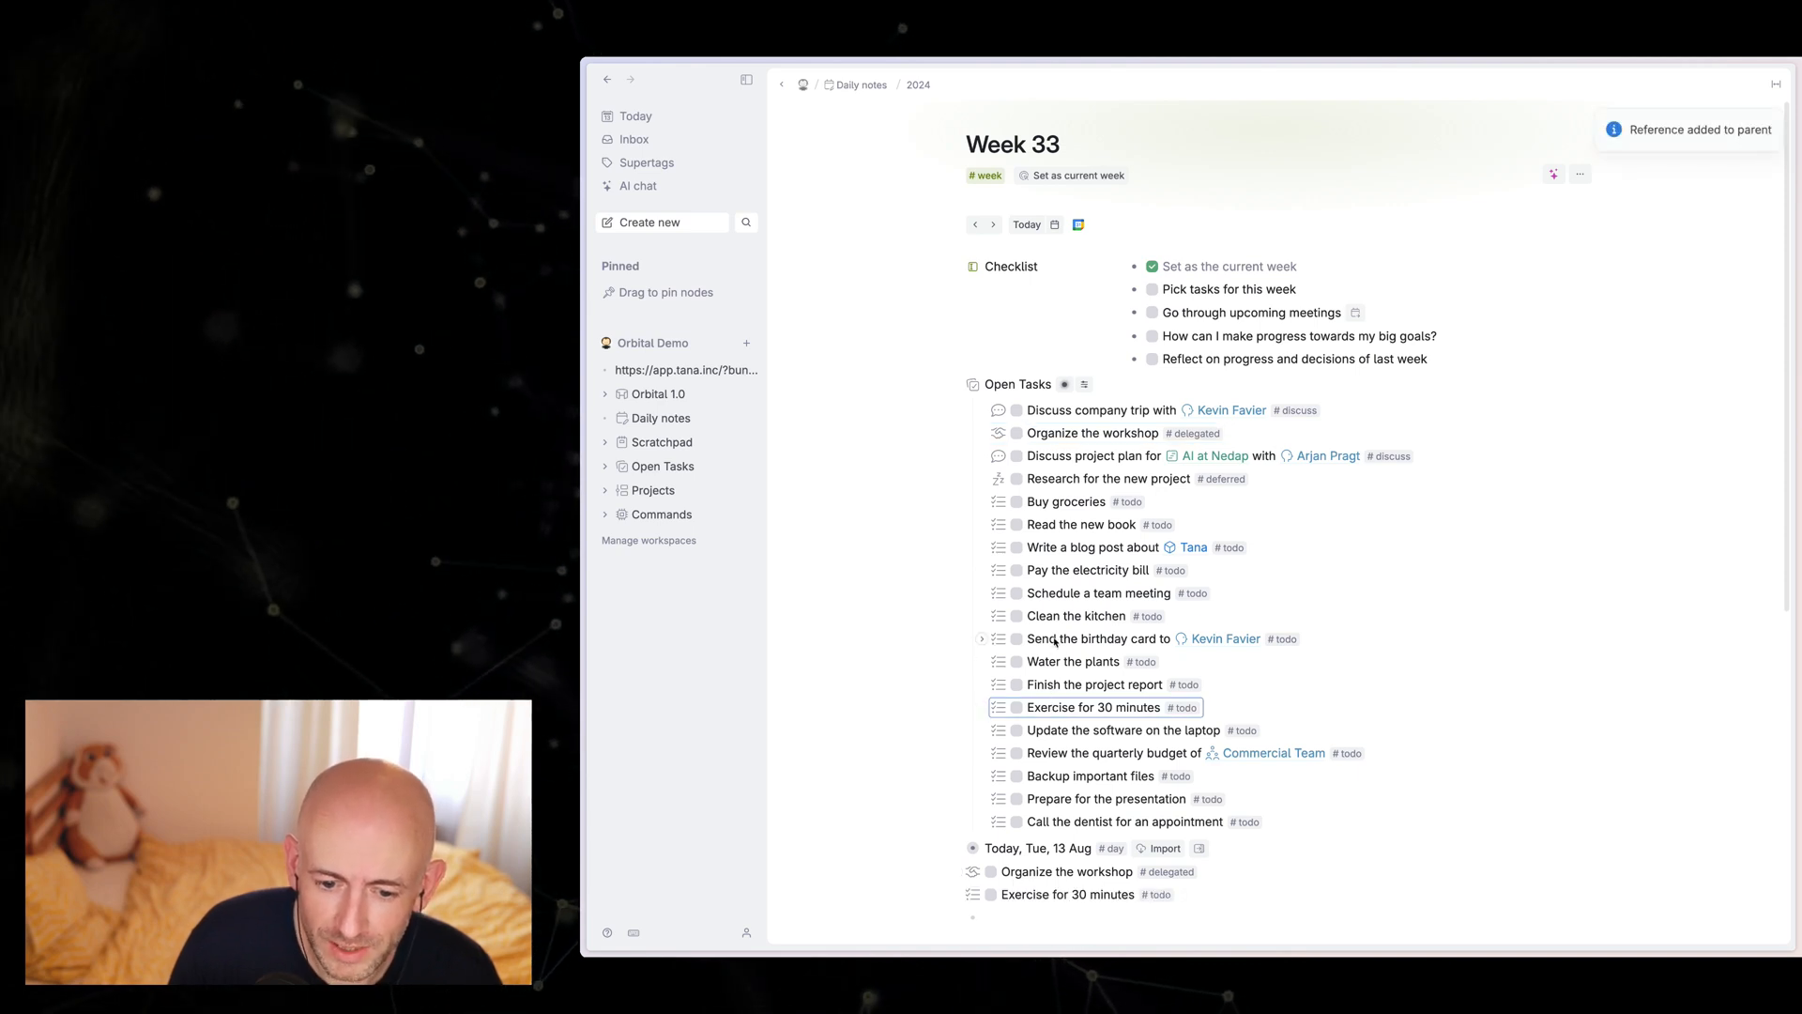
left_click(1056, 641)
key("shift+Tab")
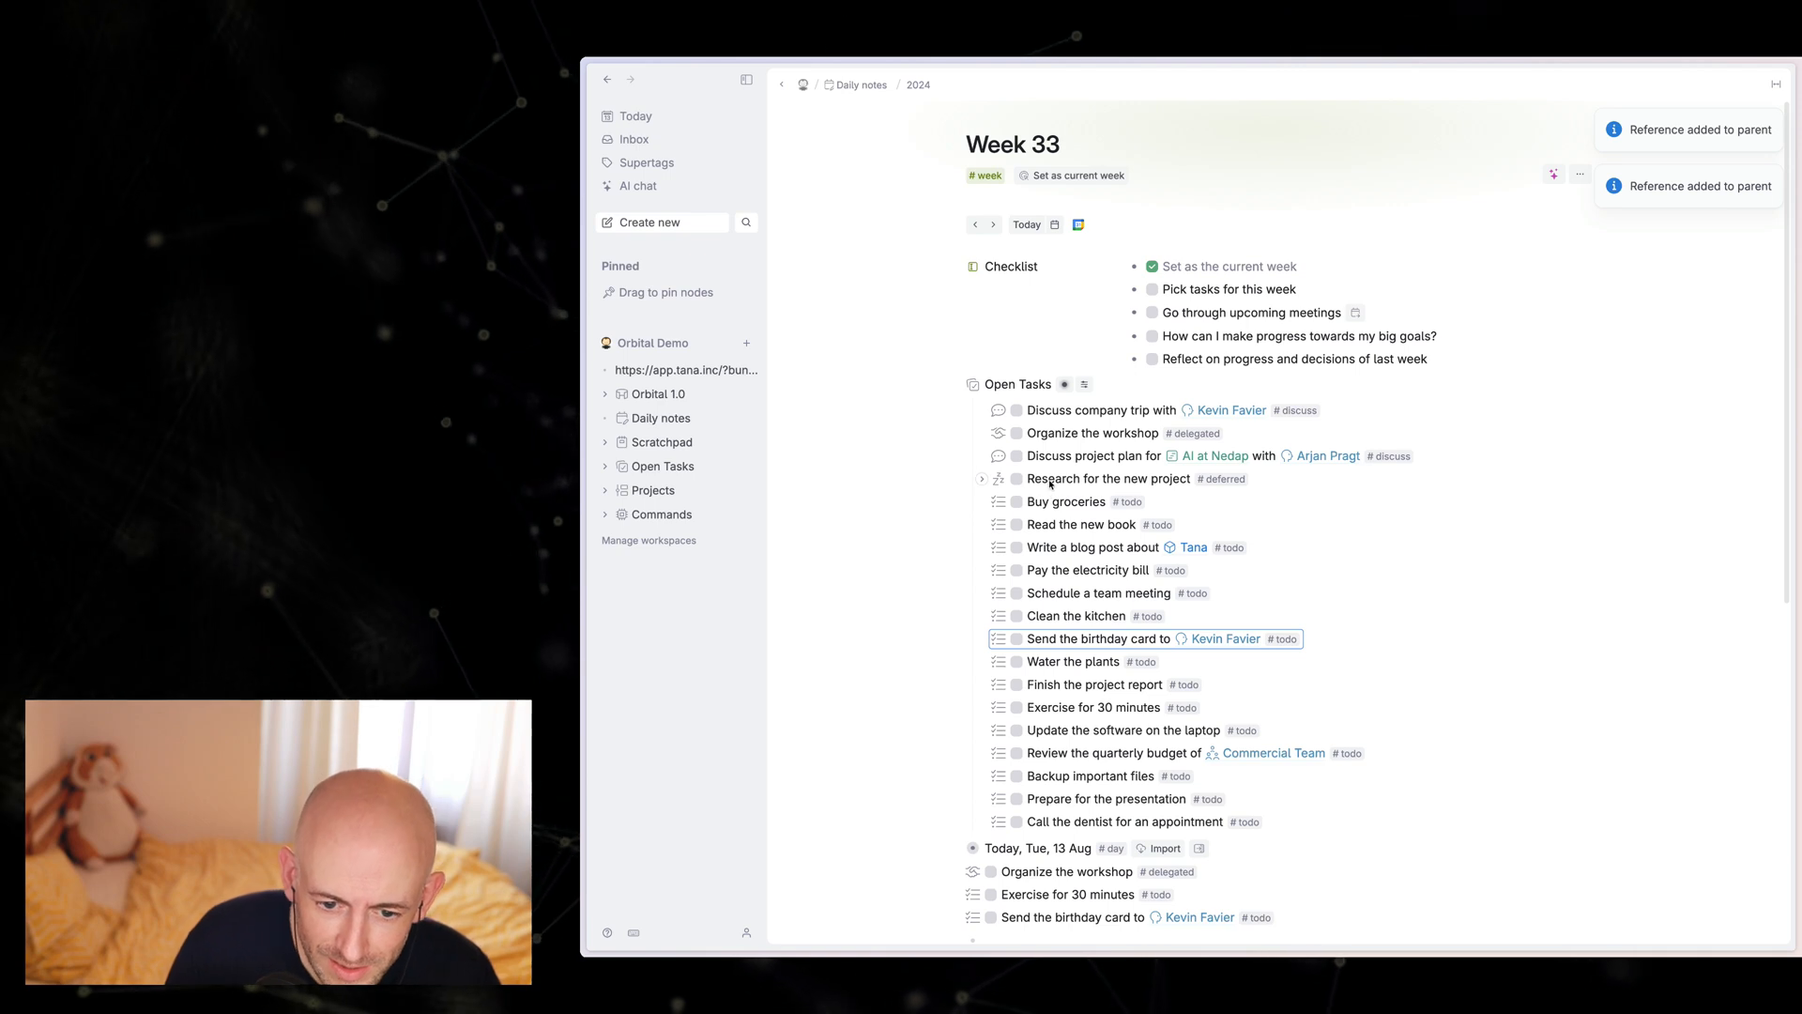
left_click(1050, 483)
key("shift+Tab")
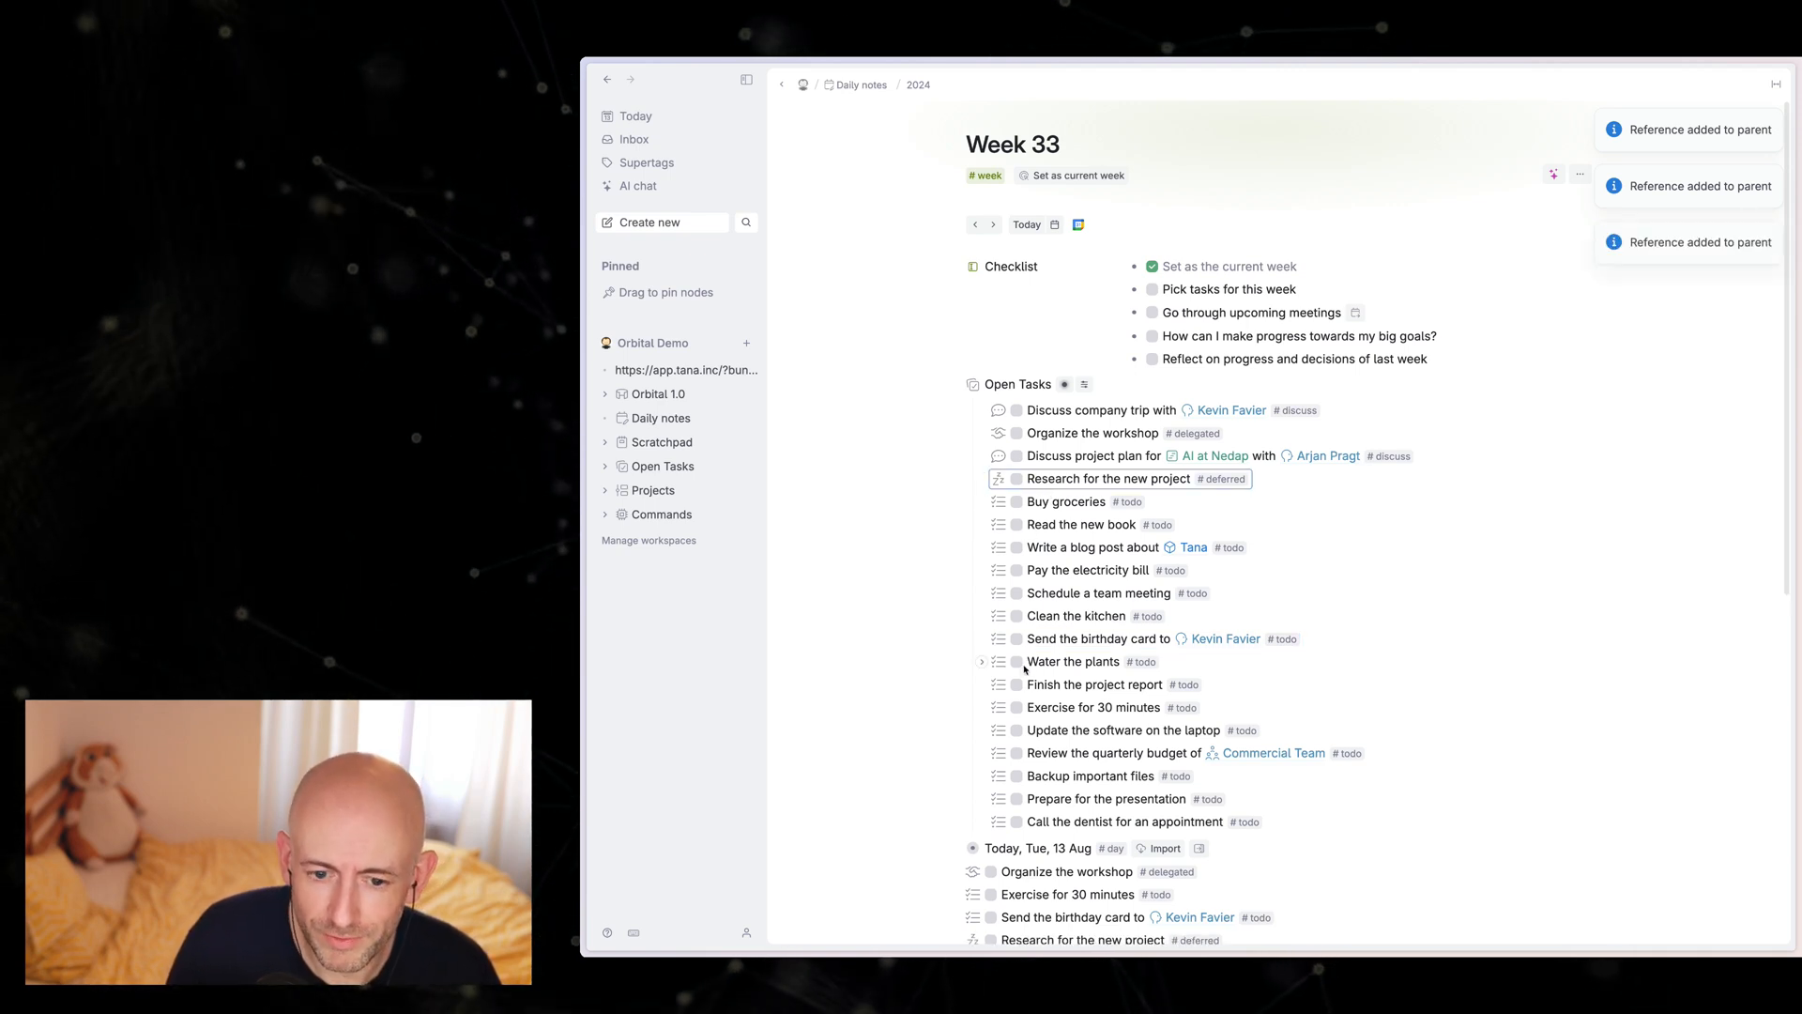
Step: Tick "Pick tasks for this week" and "Go through upcoming meetings" in the Week 33 checklist, and collapse Open Tasks
left_click(1151, 289)
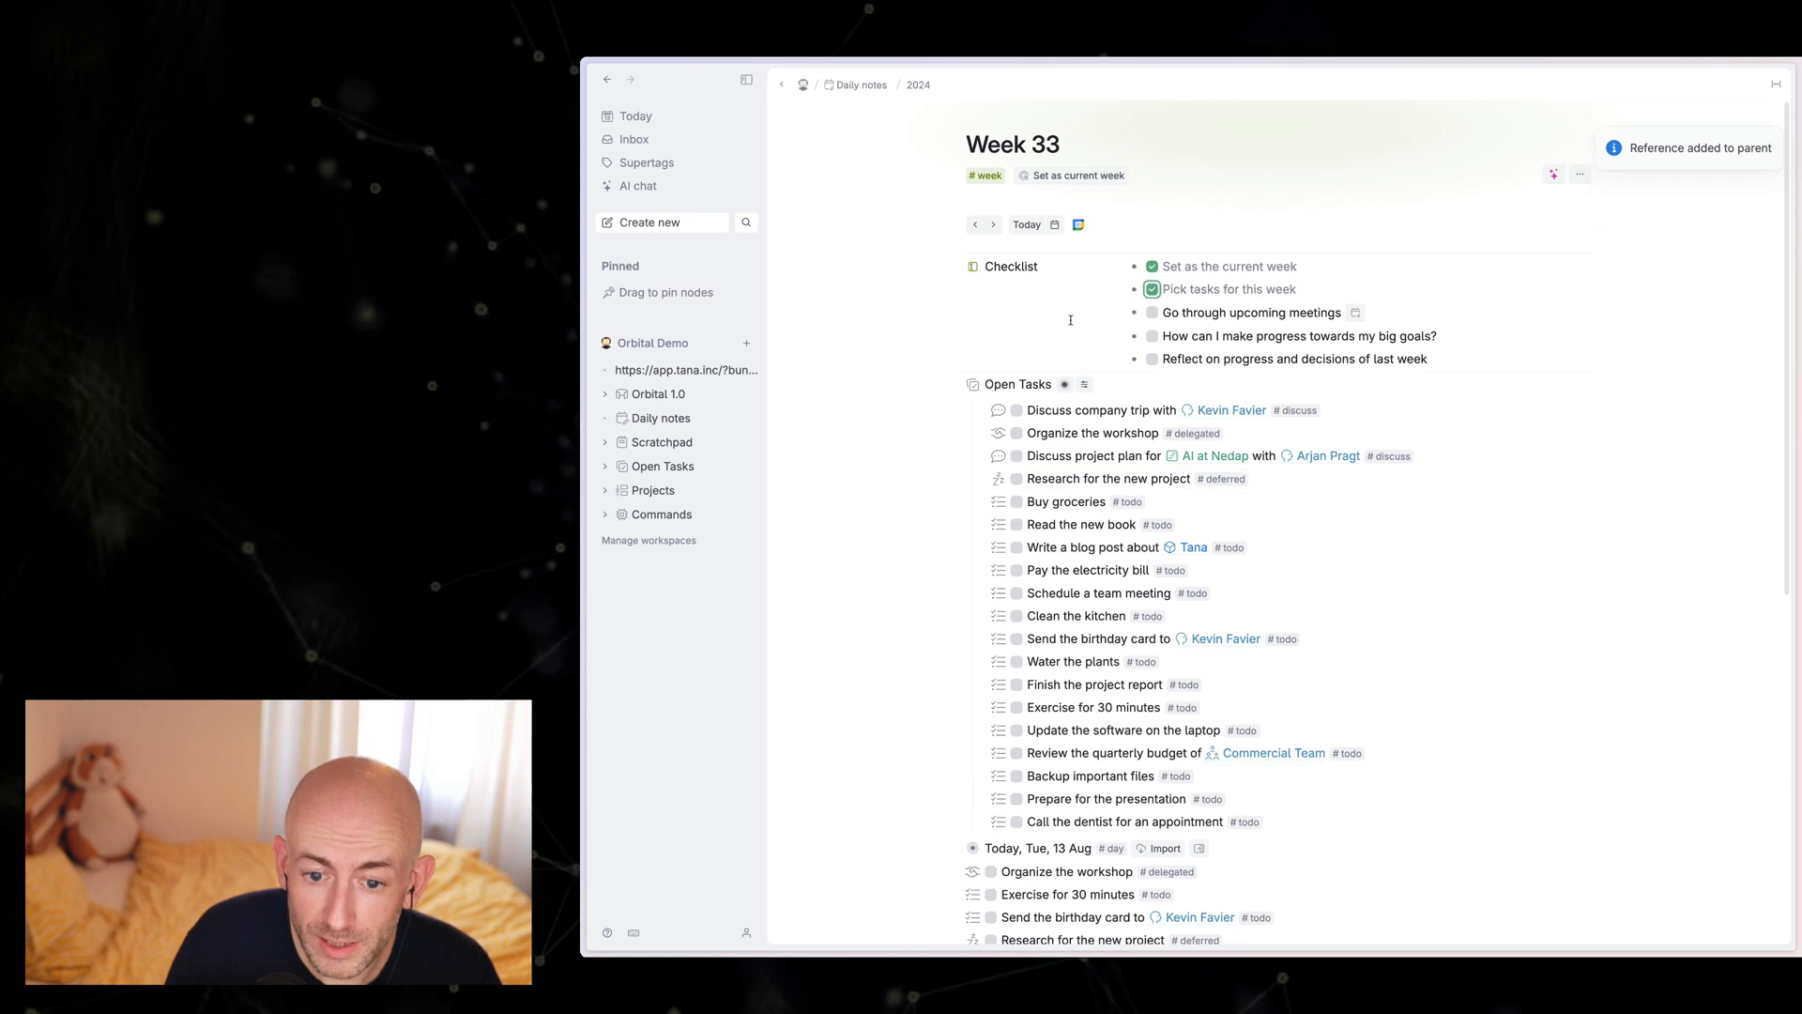
left_click(957, 385)
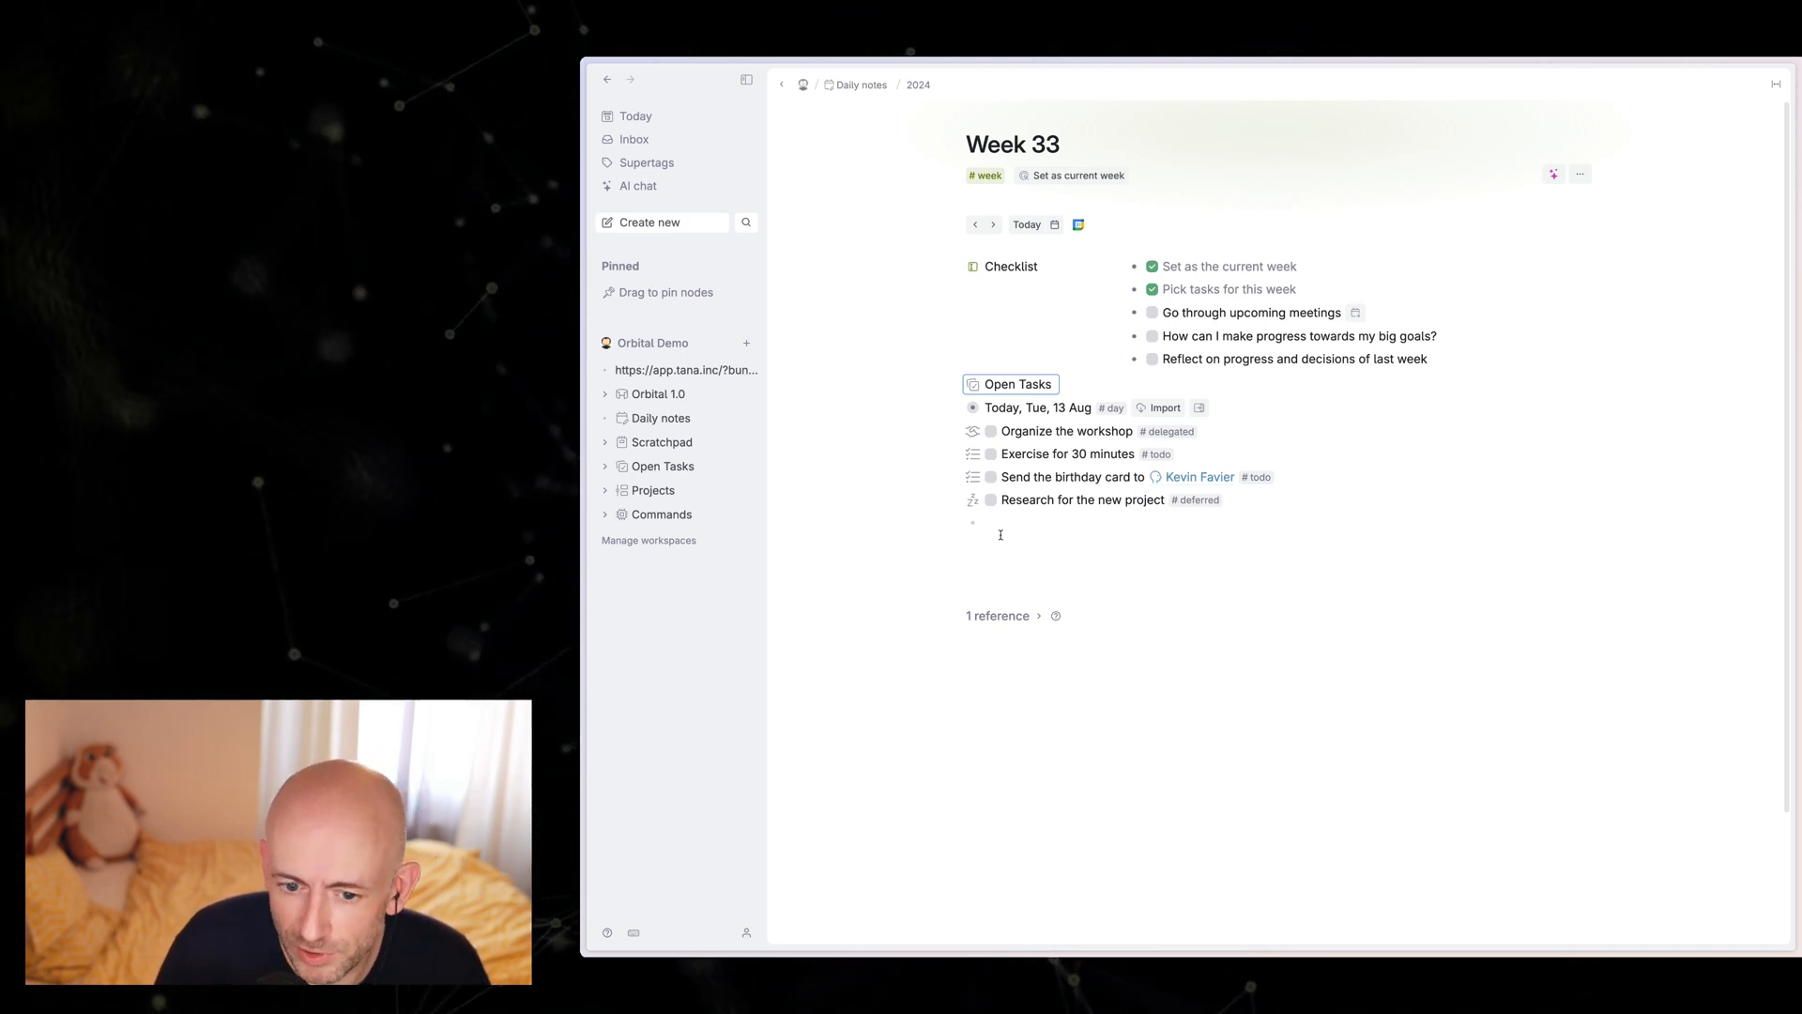
left_click(1153, 315)
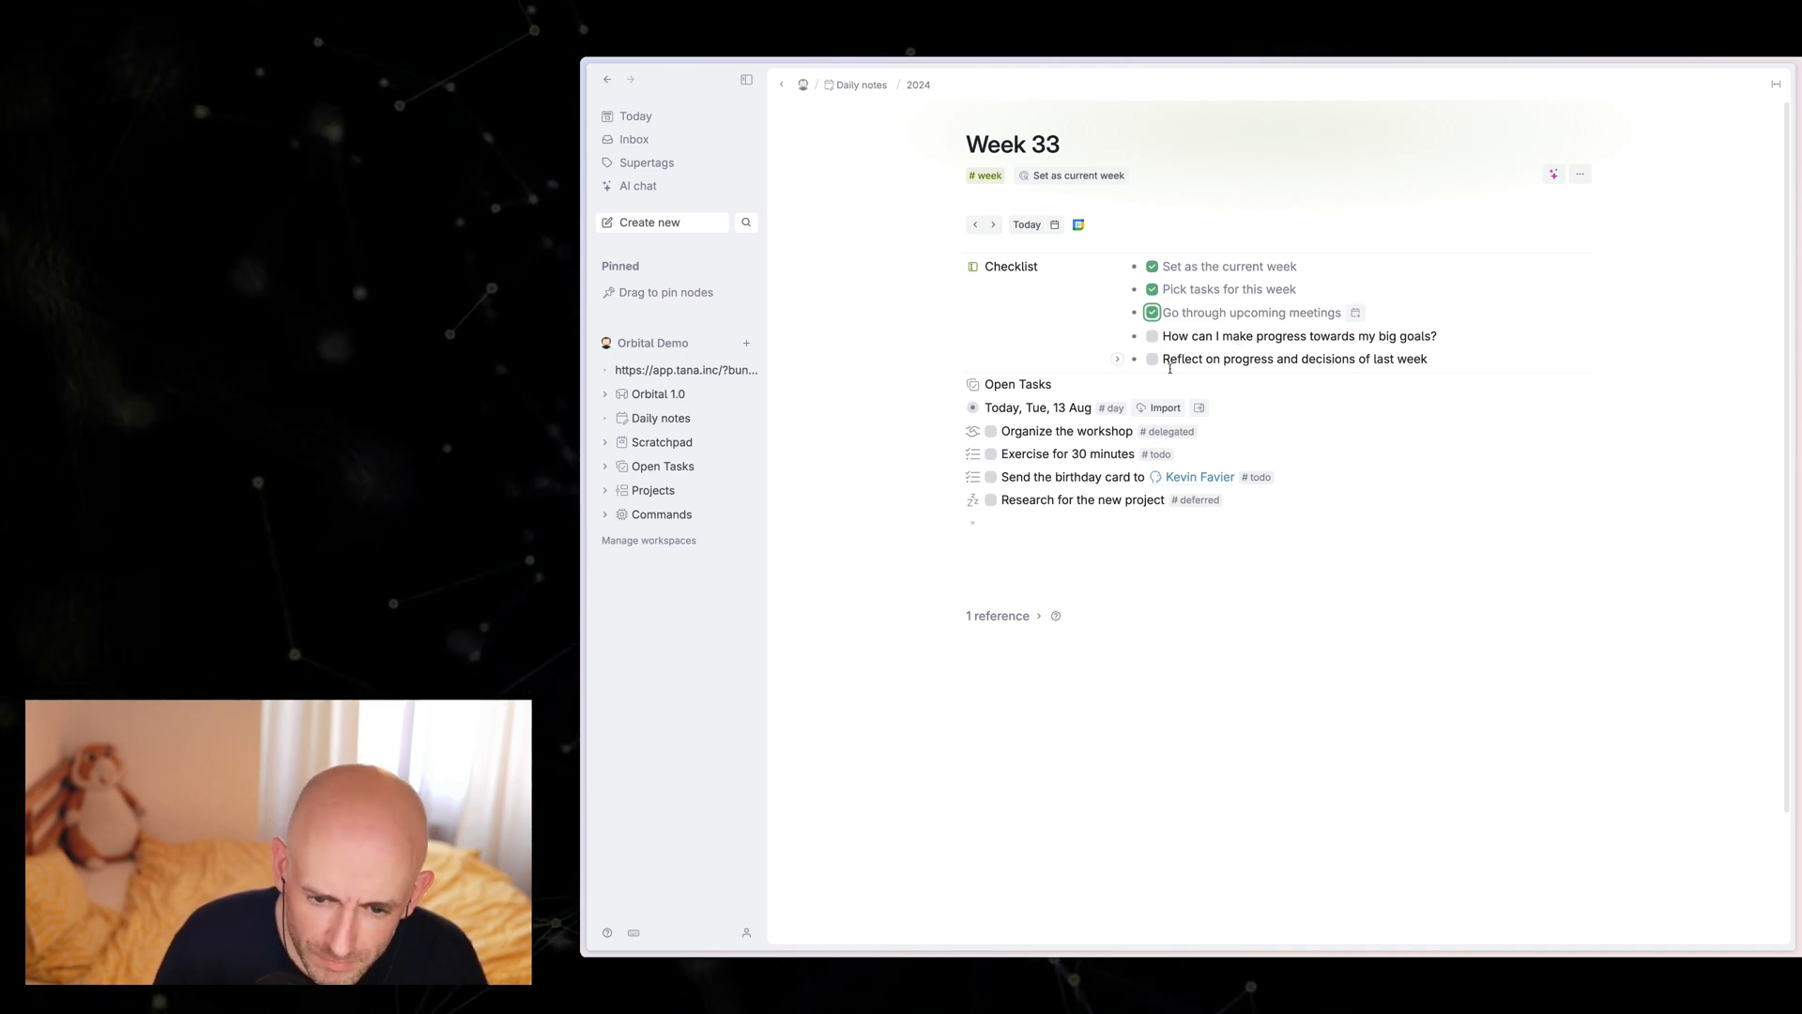
Step: Add the Meetings field to today's daily note and create a calendar event named Test from 09:00 to 10:00
left_click(657, 119)
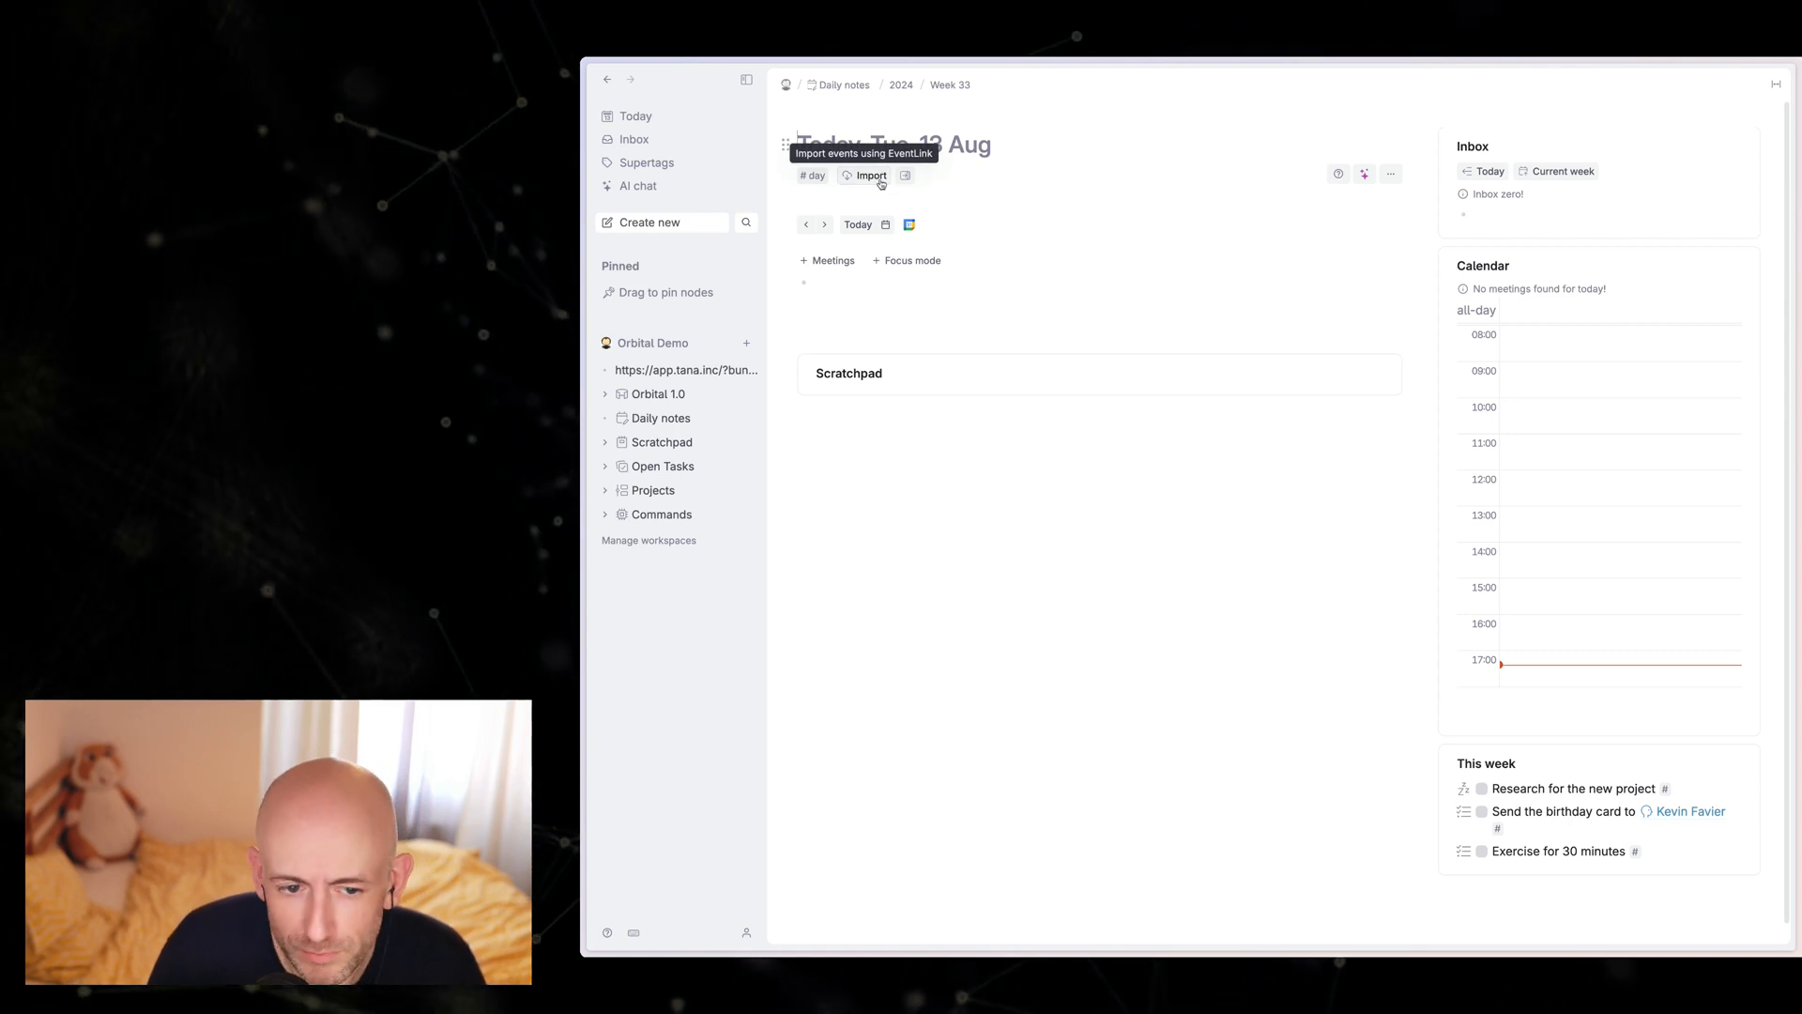
left_click(829, 261)
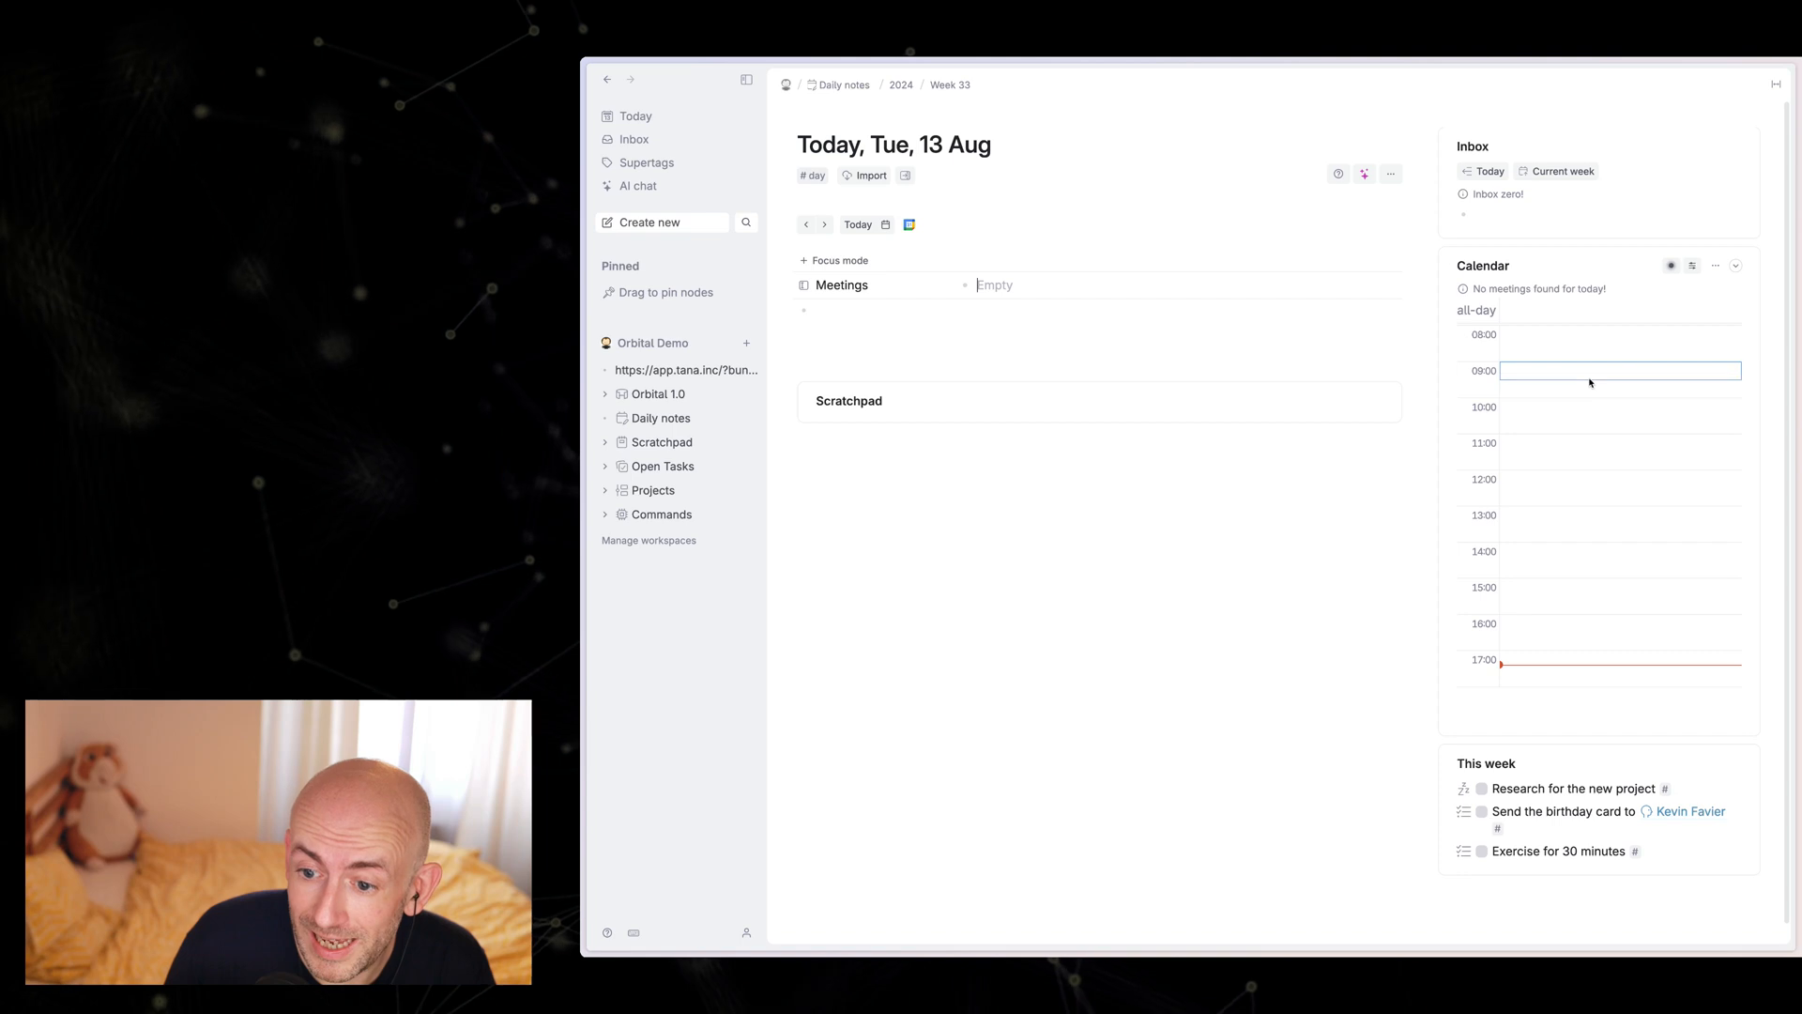
left_click_drag(1590, 382, 1589, 396)
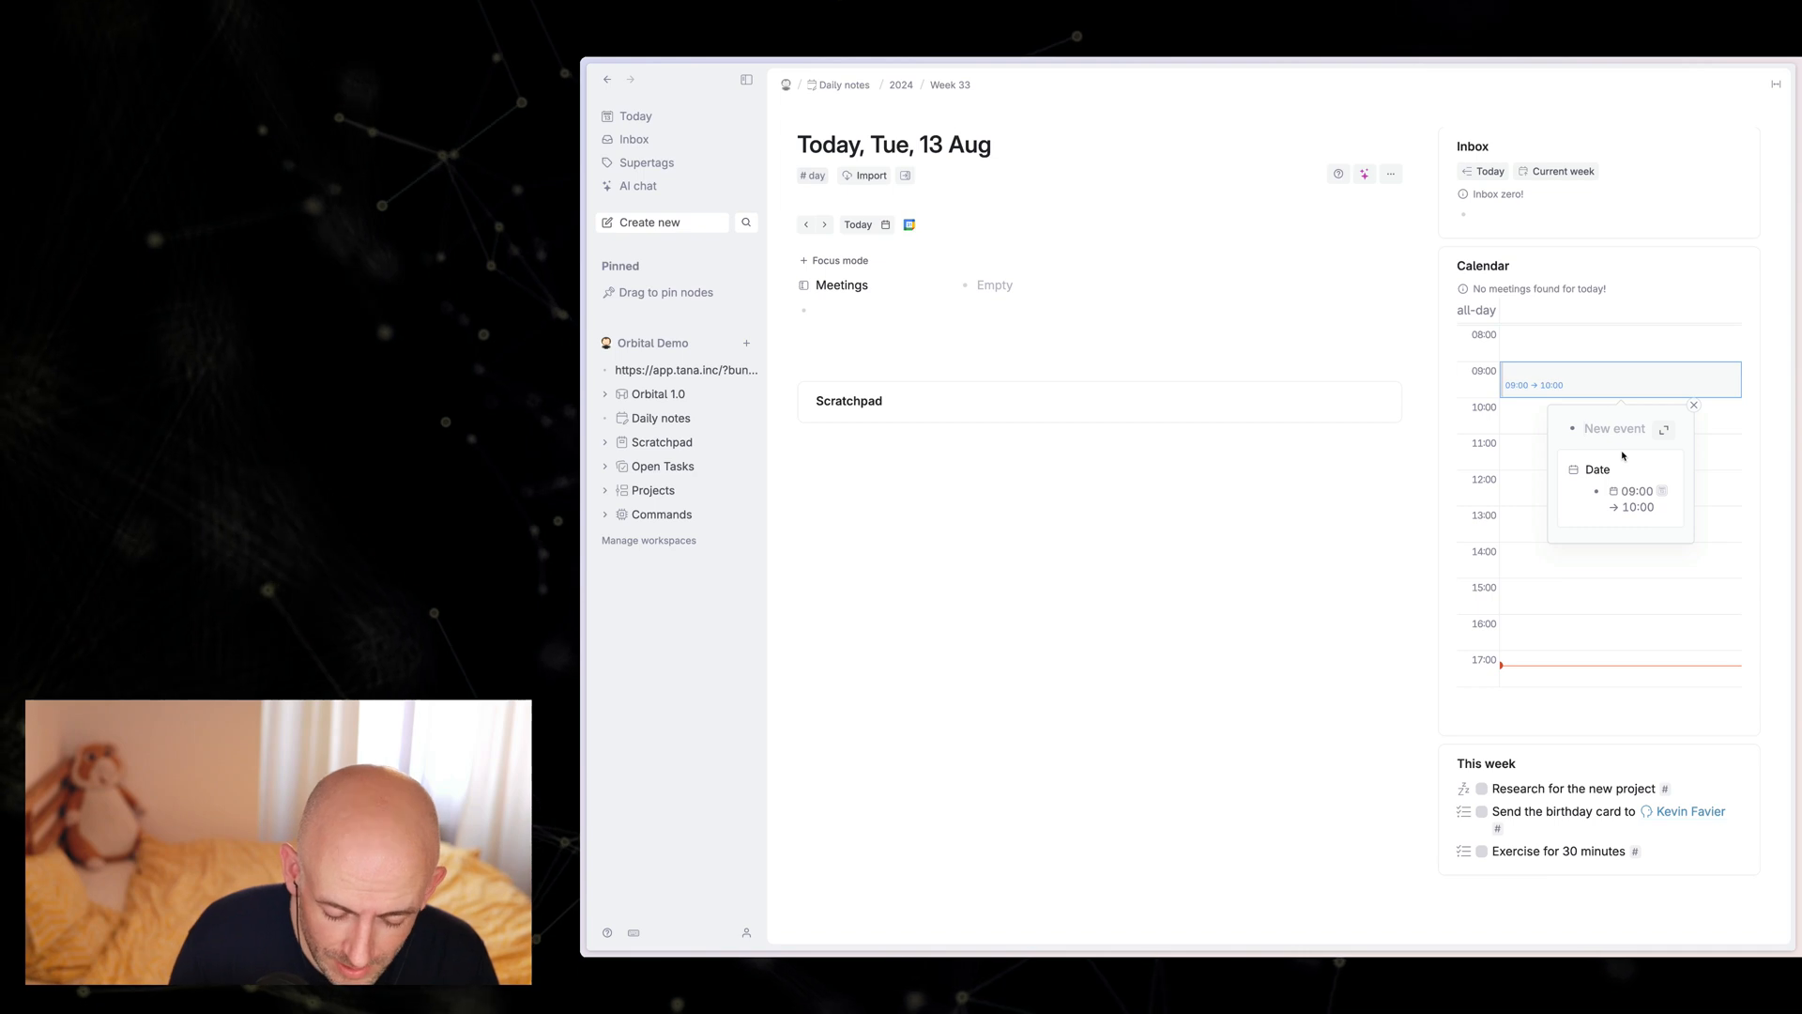
type("Test")
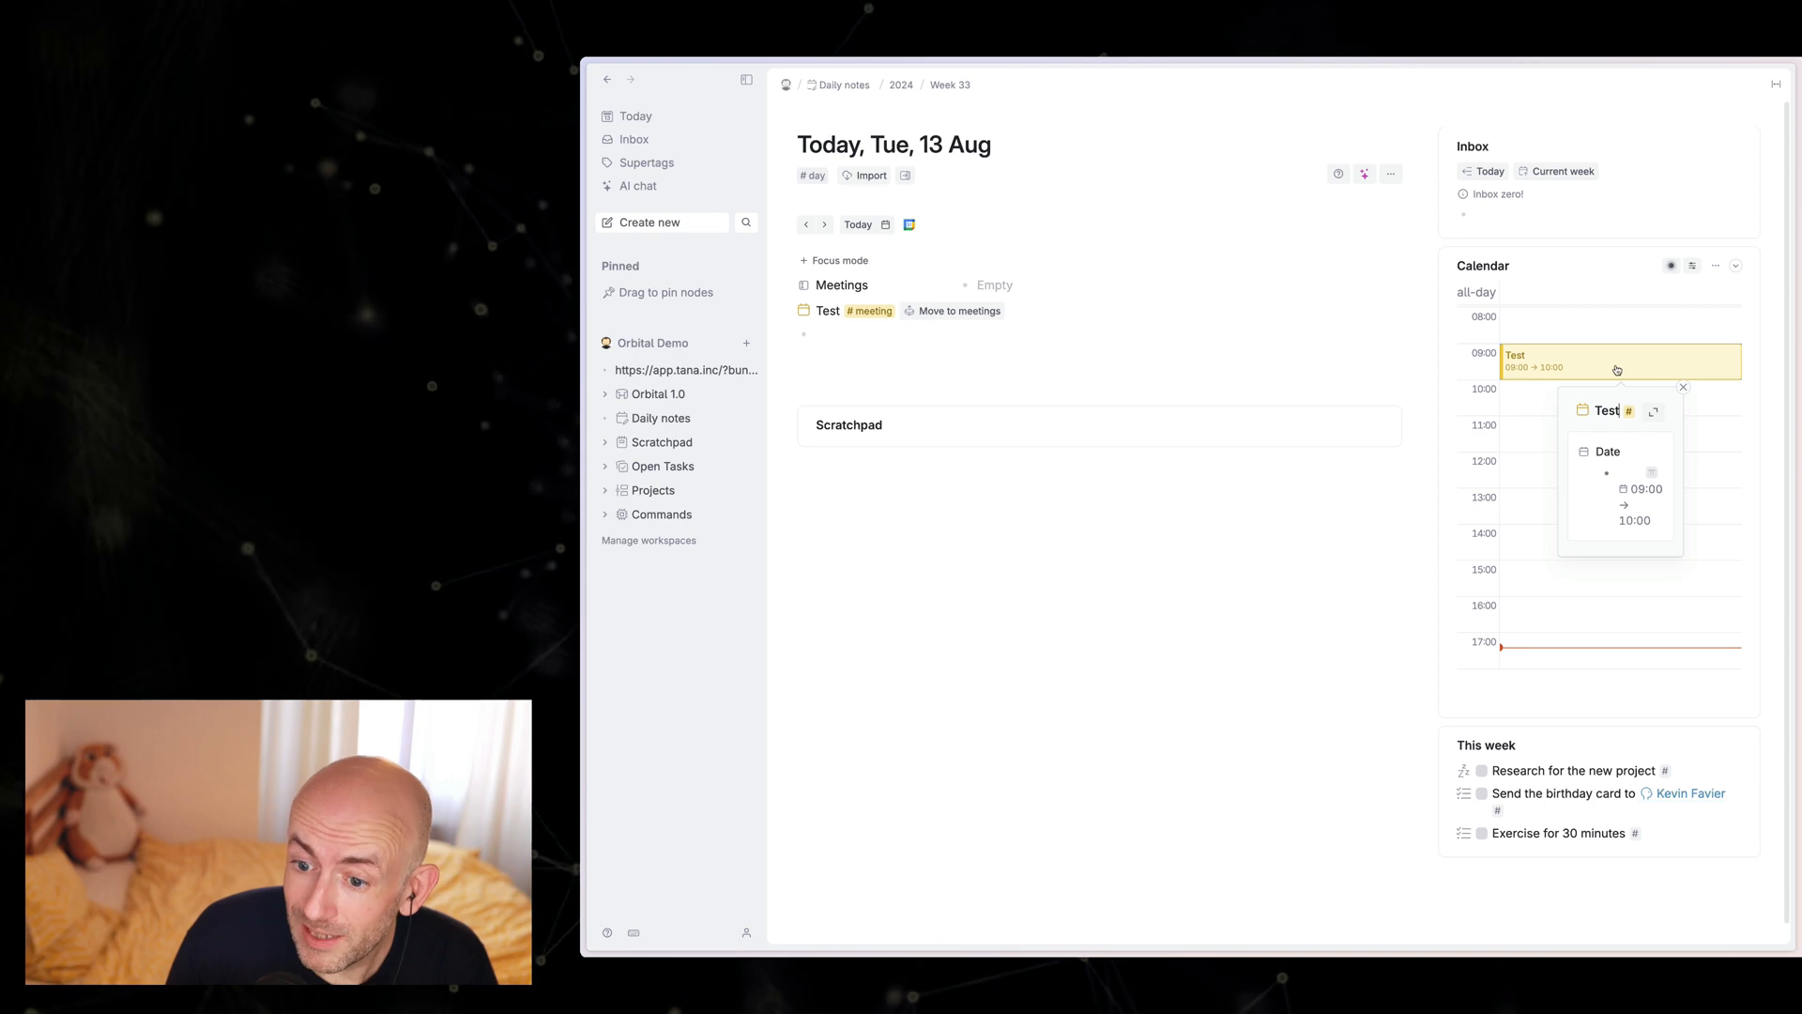
Step: Move the Test meeting into the day's Meetings field, then look at the Inbox and return to today's daily note
left_click(1078, 341)
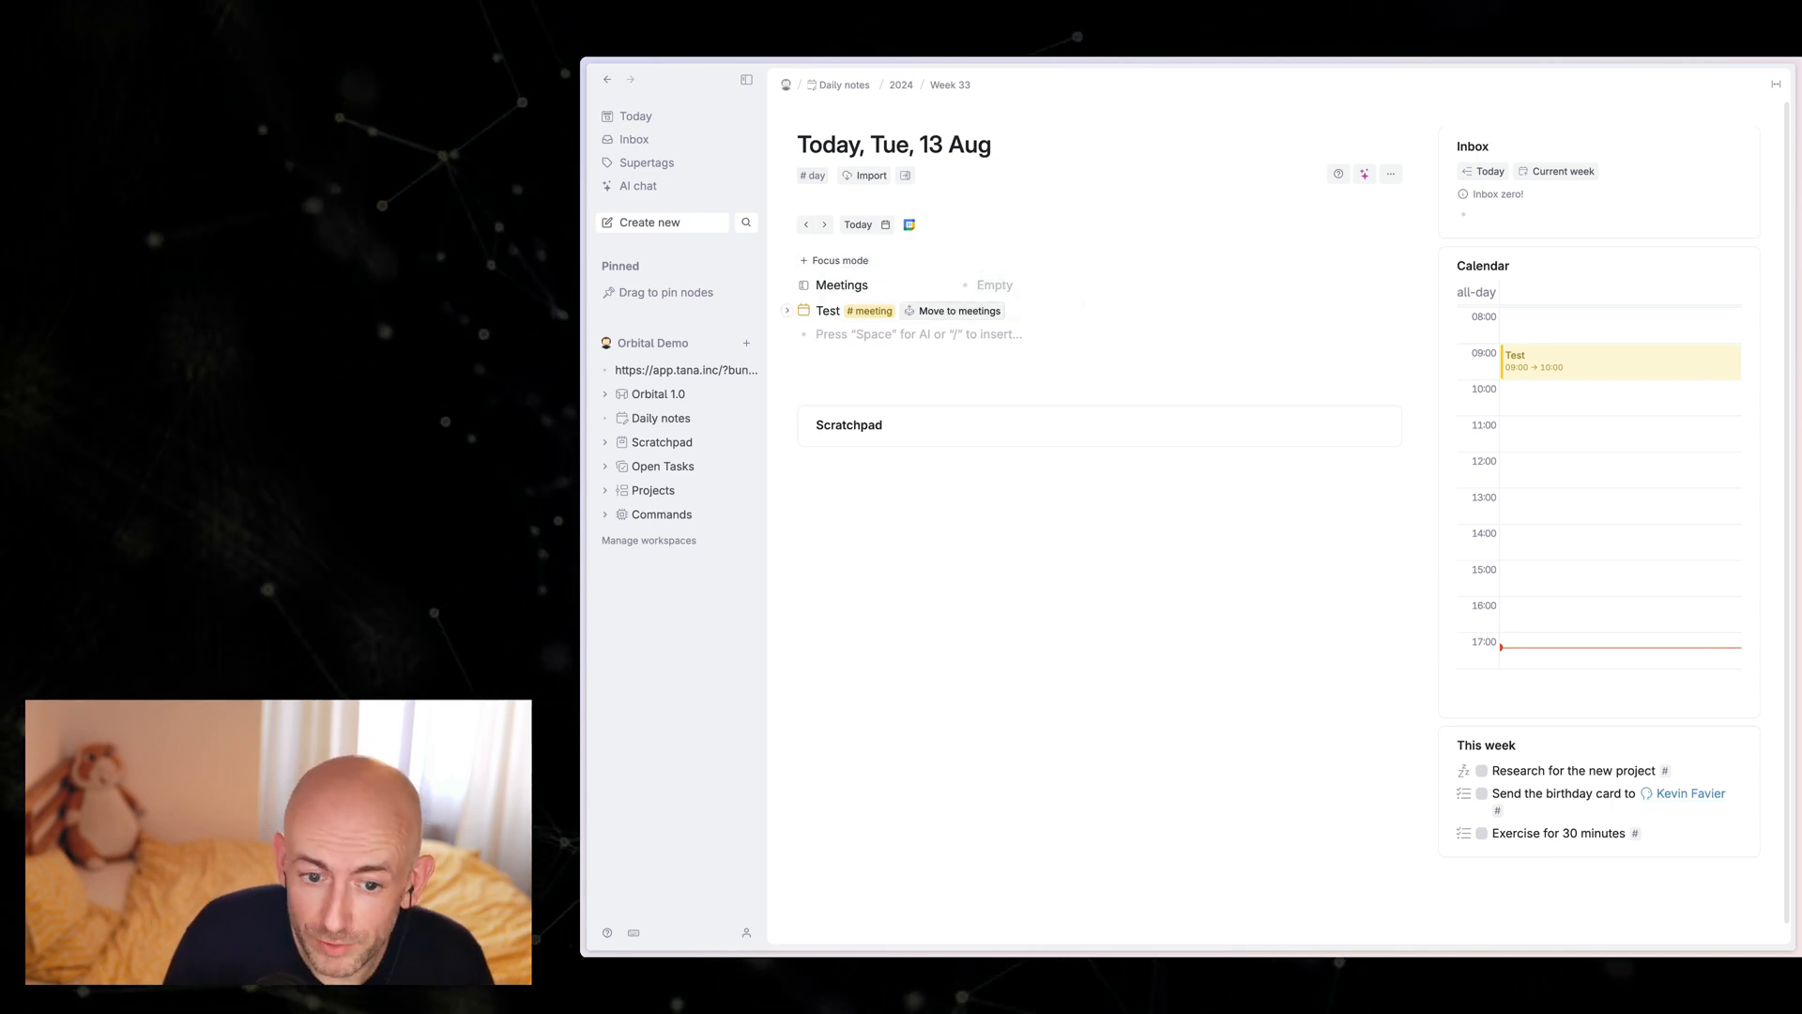
left_click(960, 311)
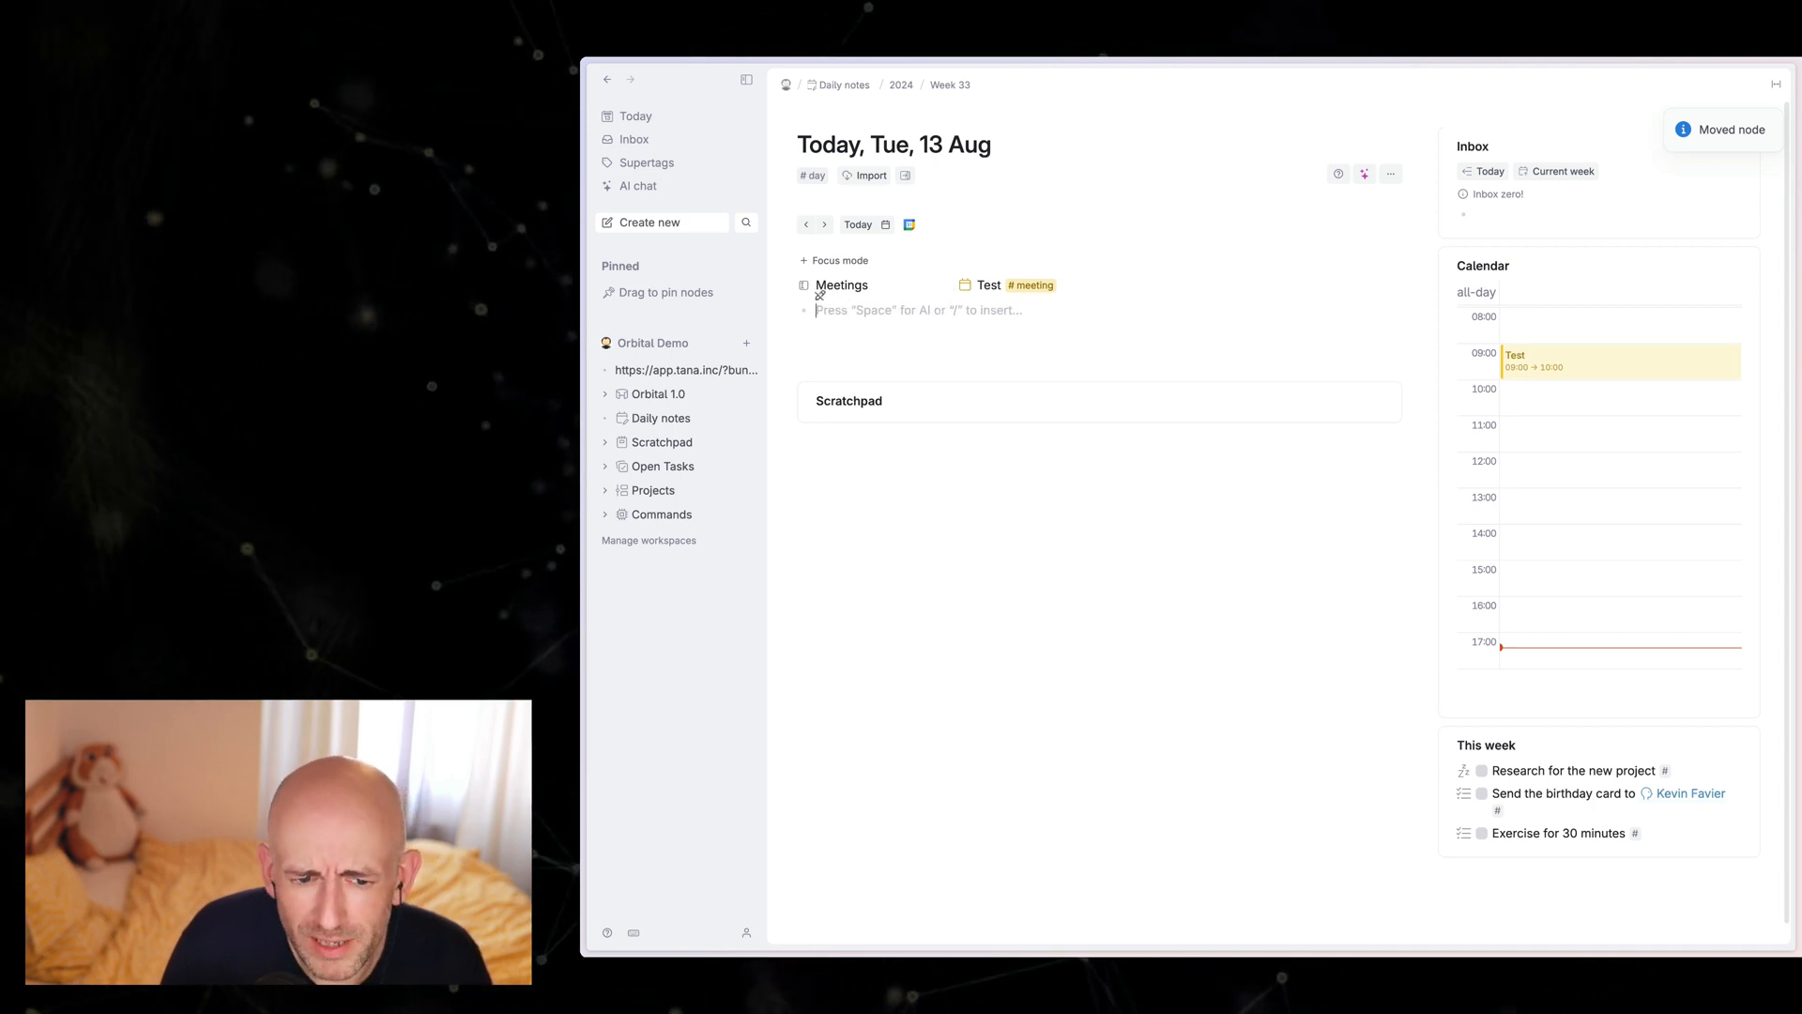
left_click(637, 140)
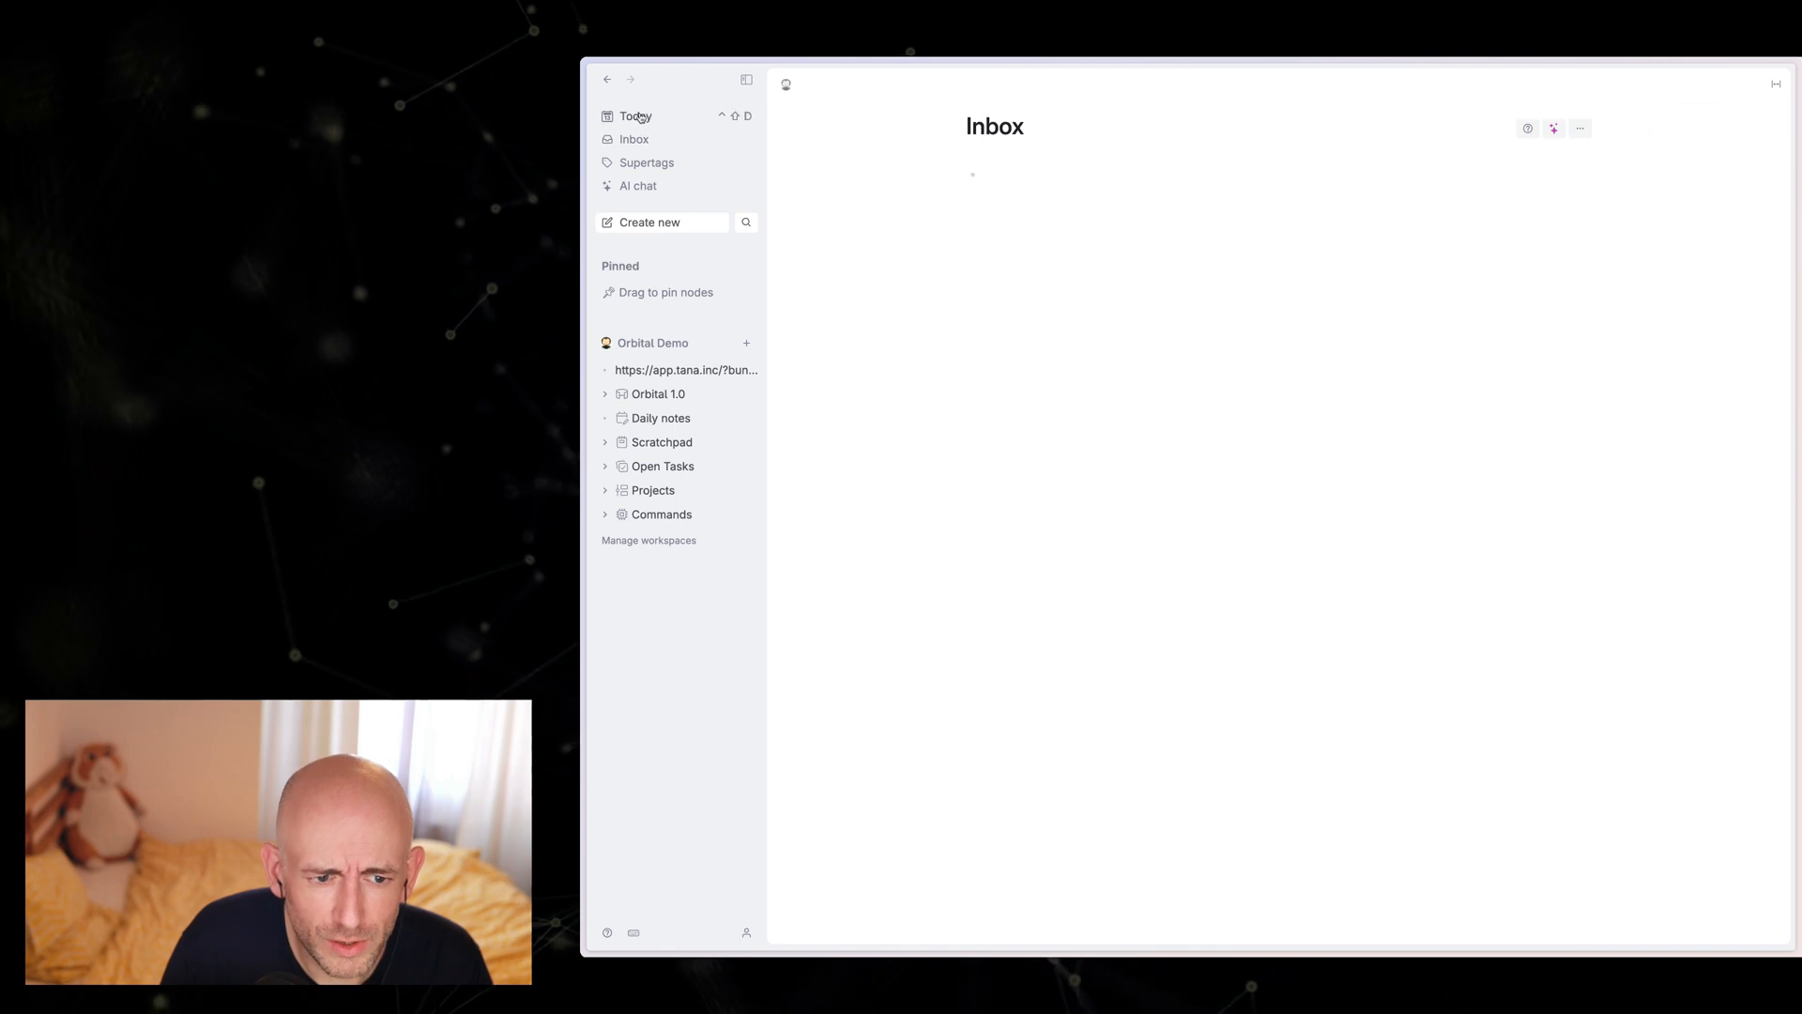
left_click(644, 118)
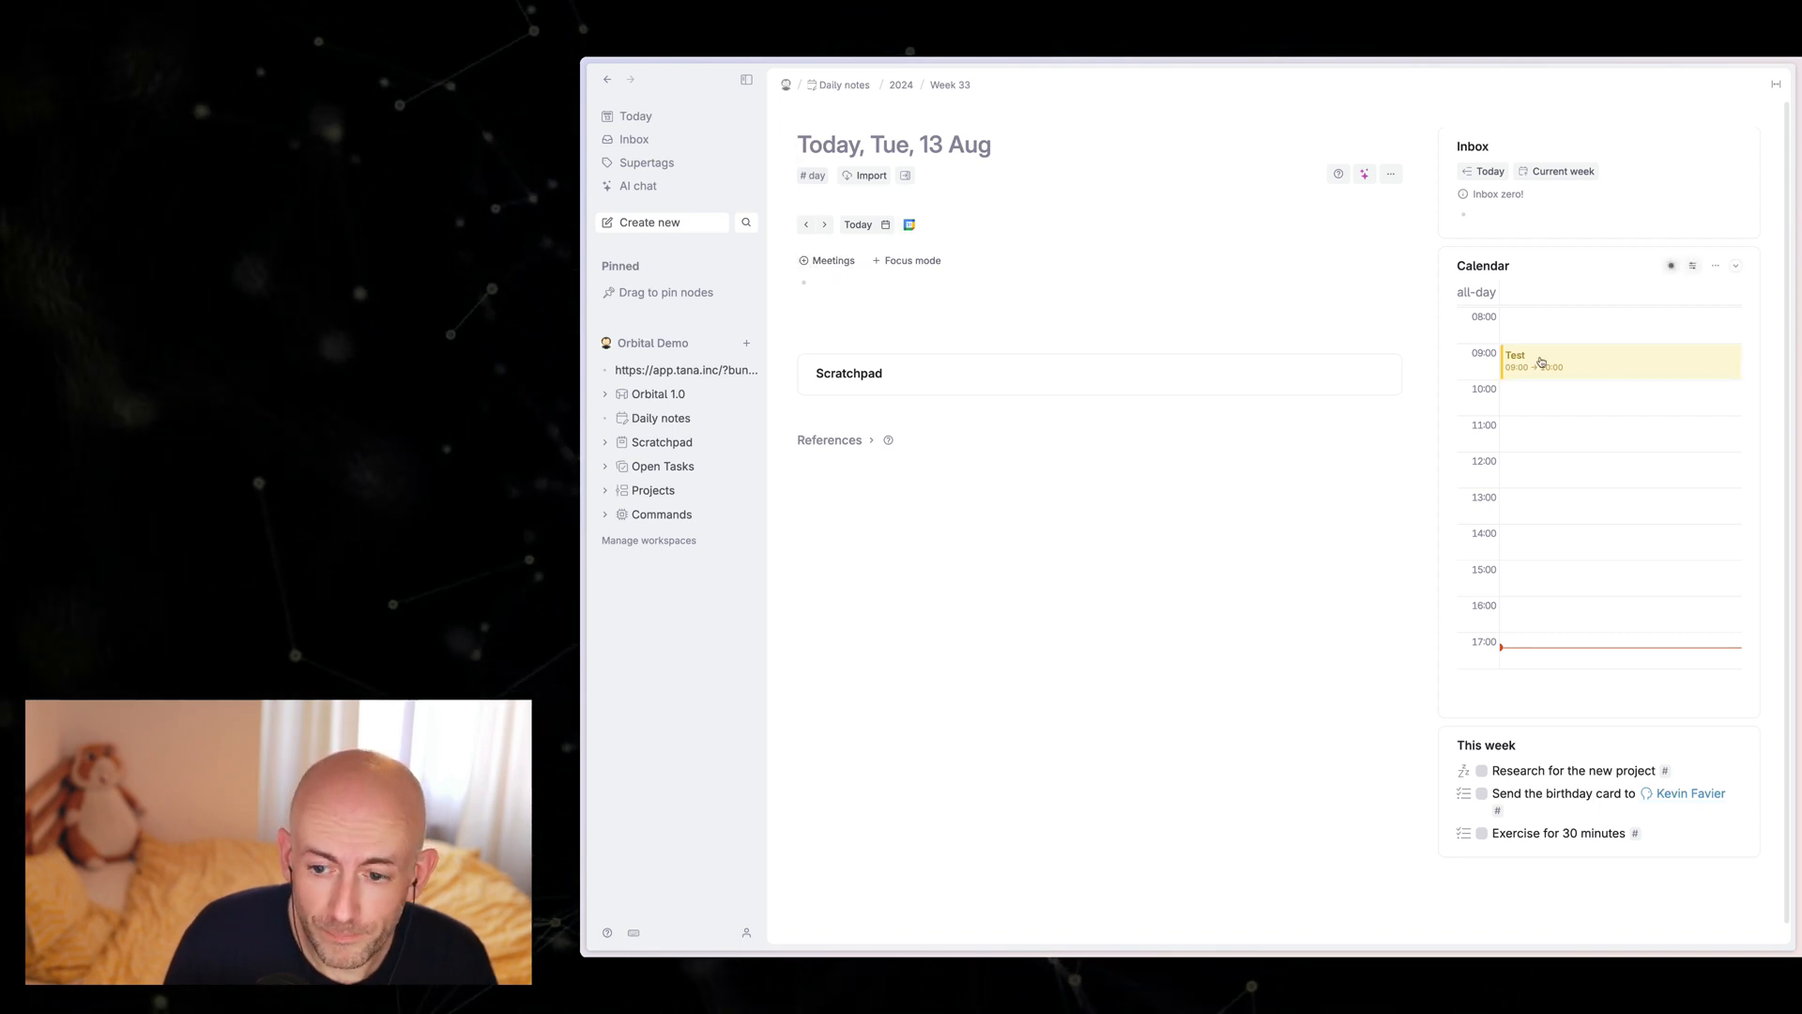
Step: Open the Test meeting from the calendar and dismiss the meeting agent help card and the suggested fields
left_click(1540, 362)
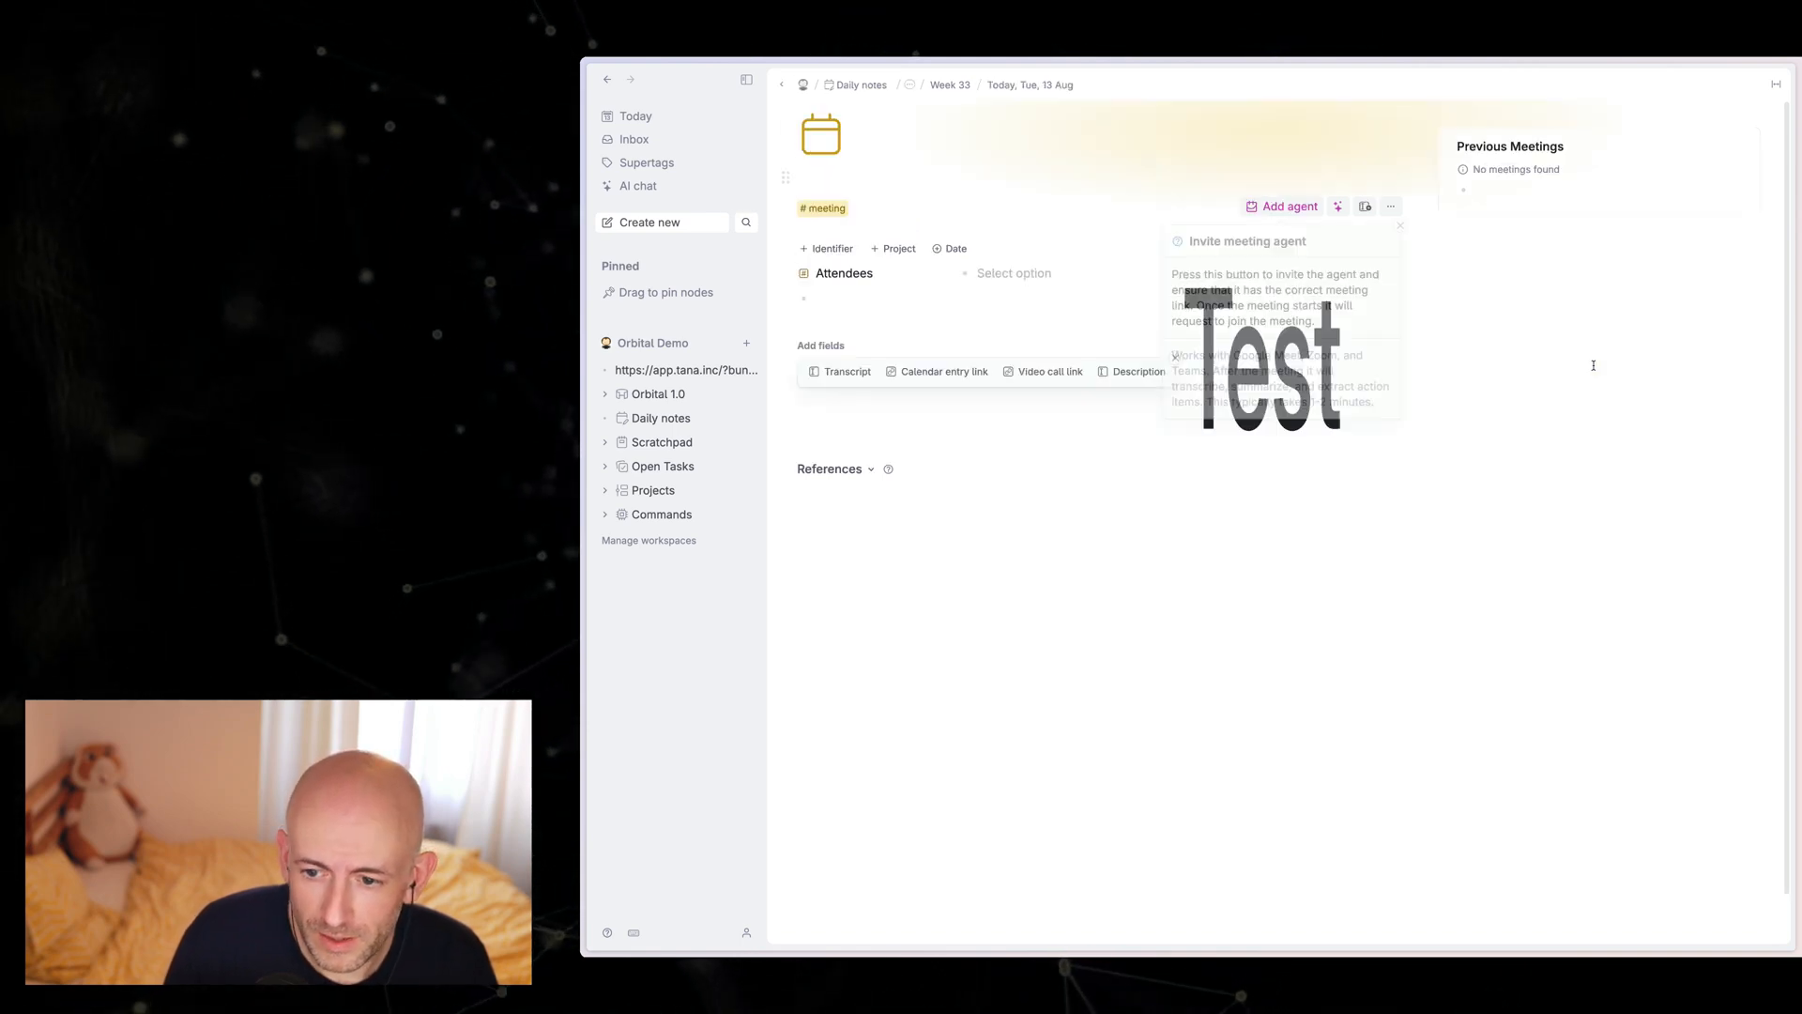
left_click(1402, 227)
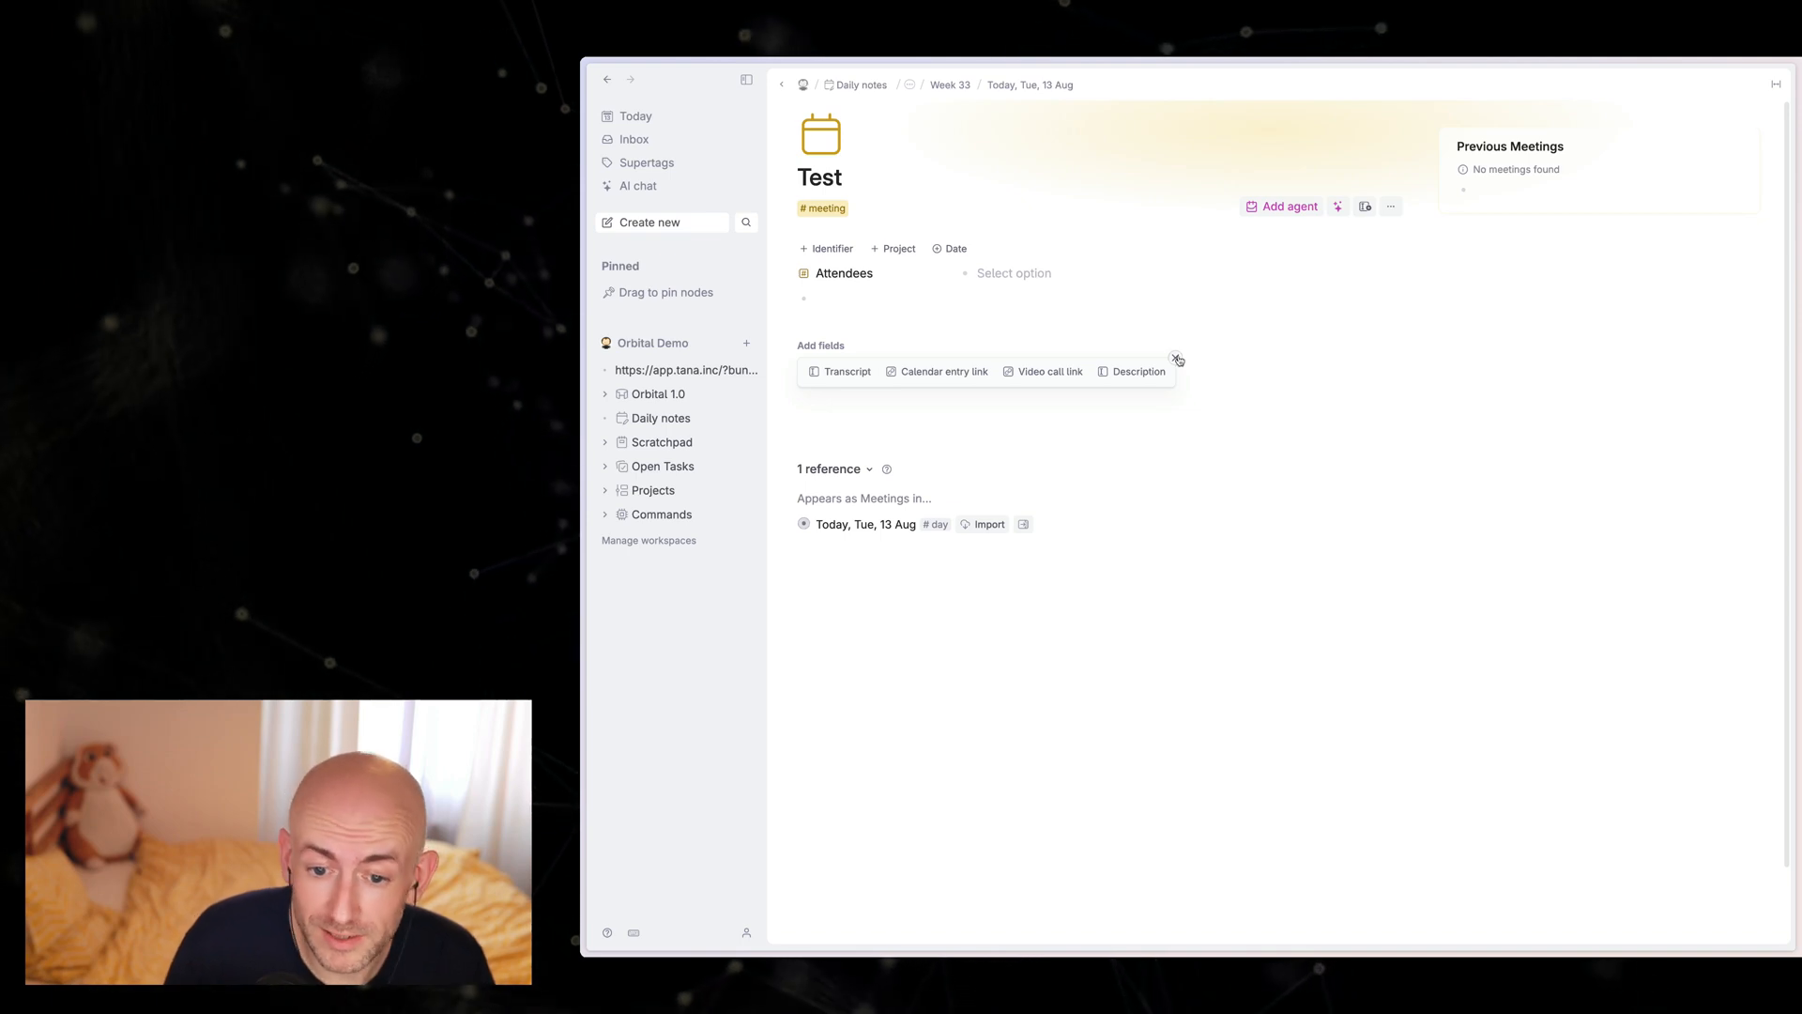
left_click(1175, 358)
Step: Add the third listed co-worker as an attendee of the Test meeting and move that co-worker's node to the library
left_click(1011, 274)
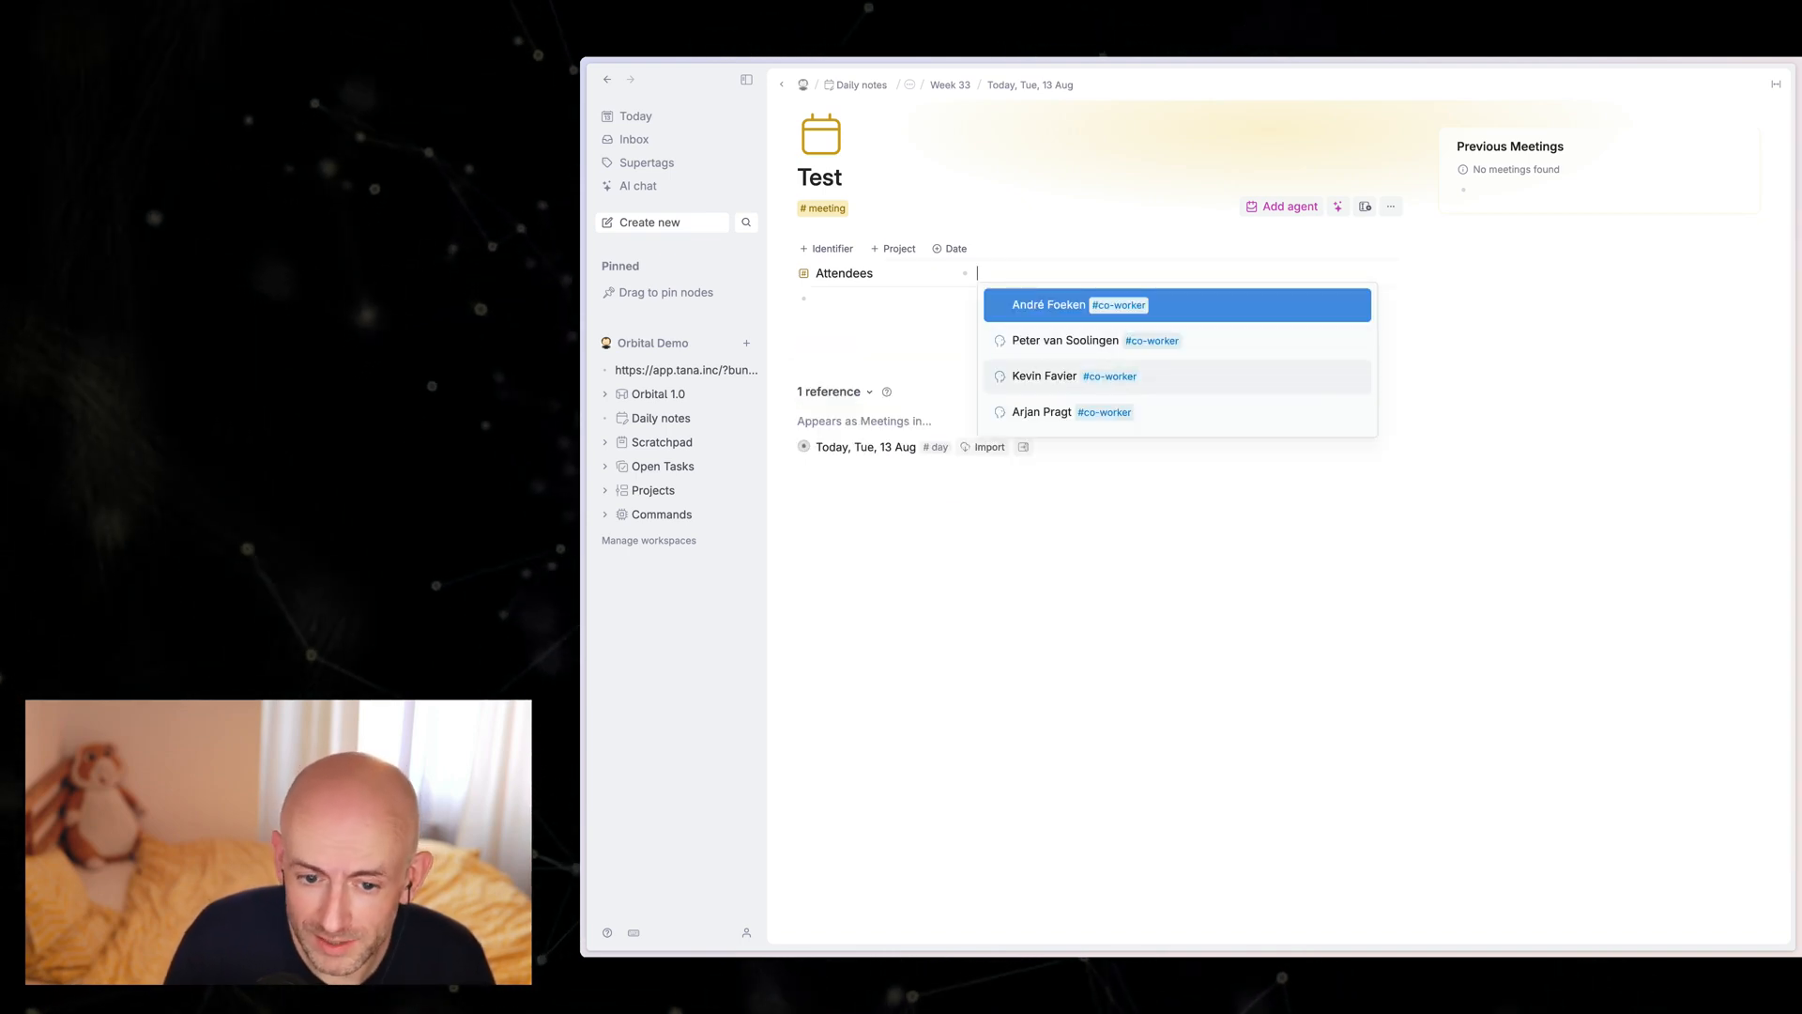
left_click(1048, 380)
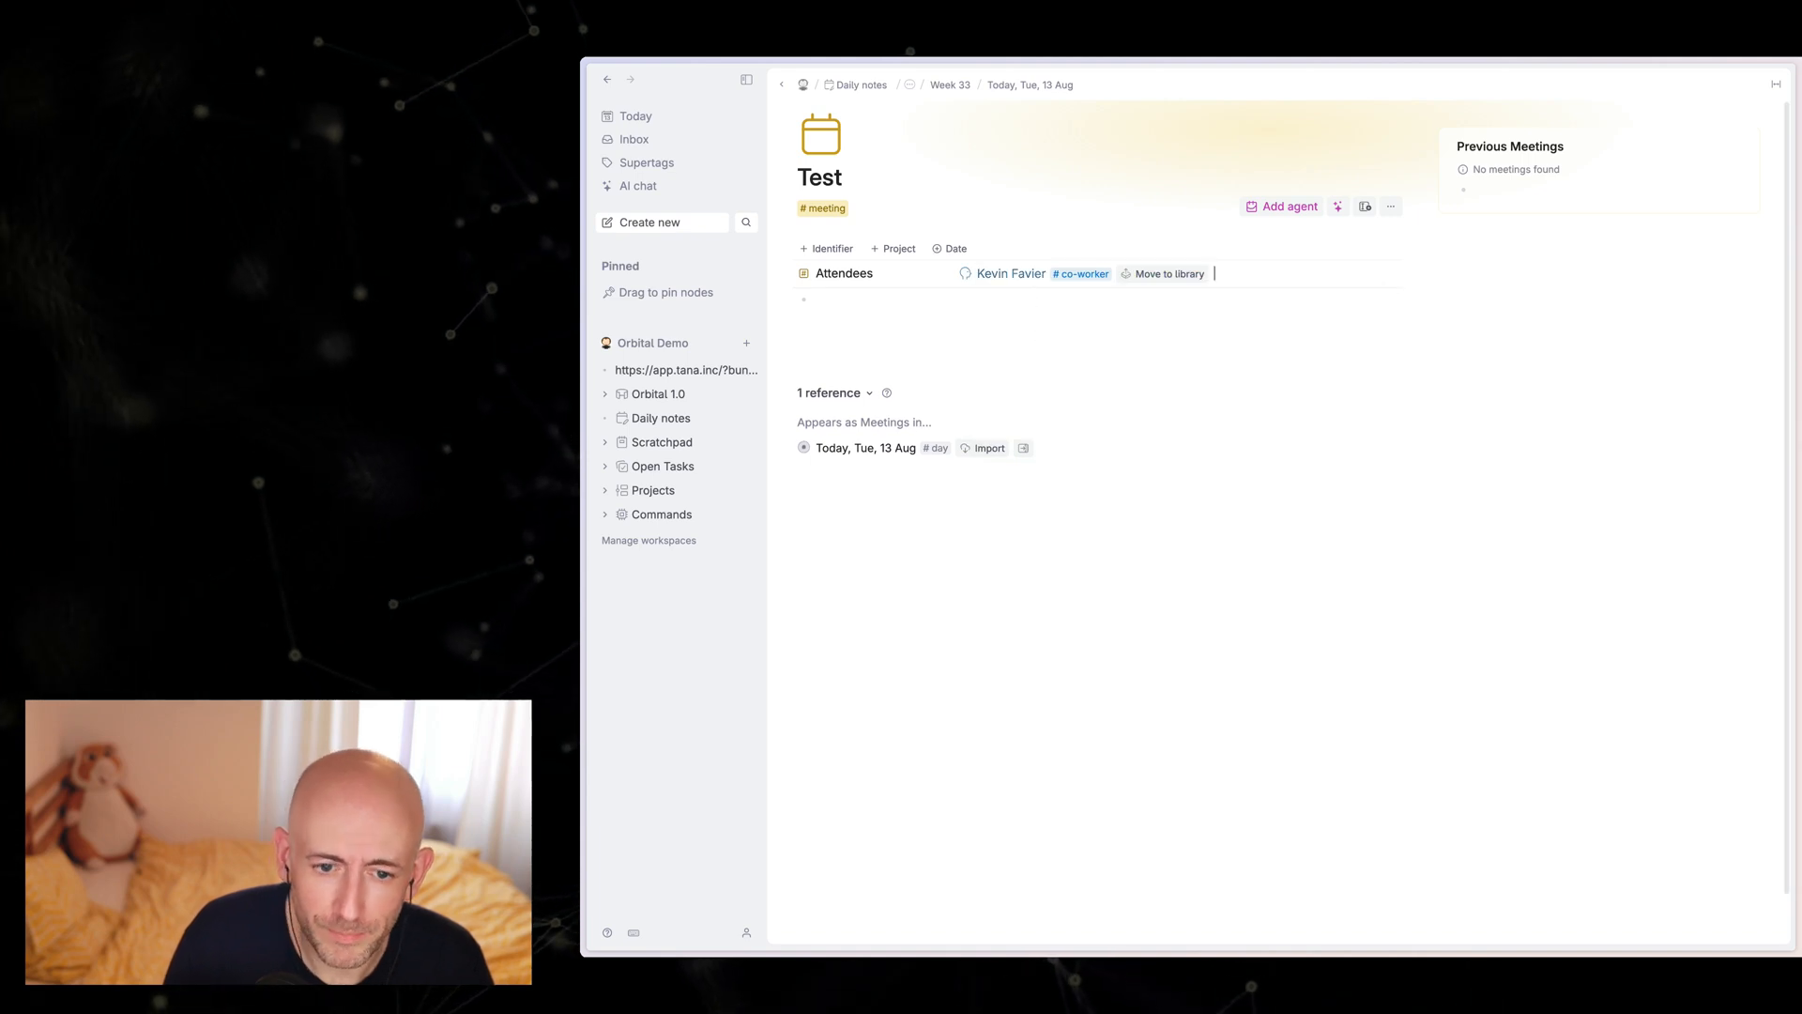
left_click(937, 314)
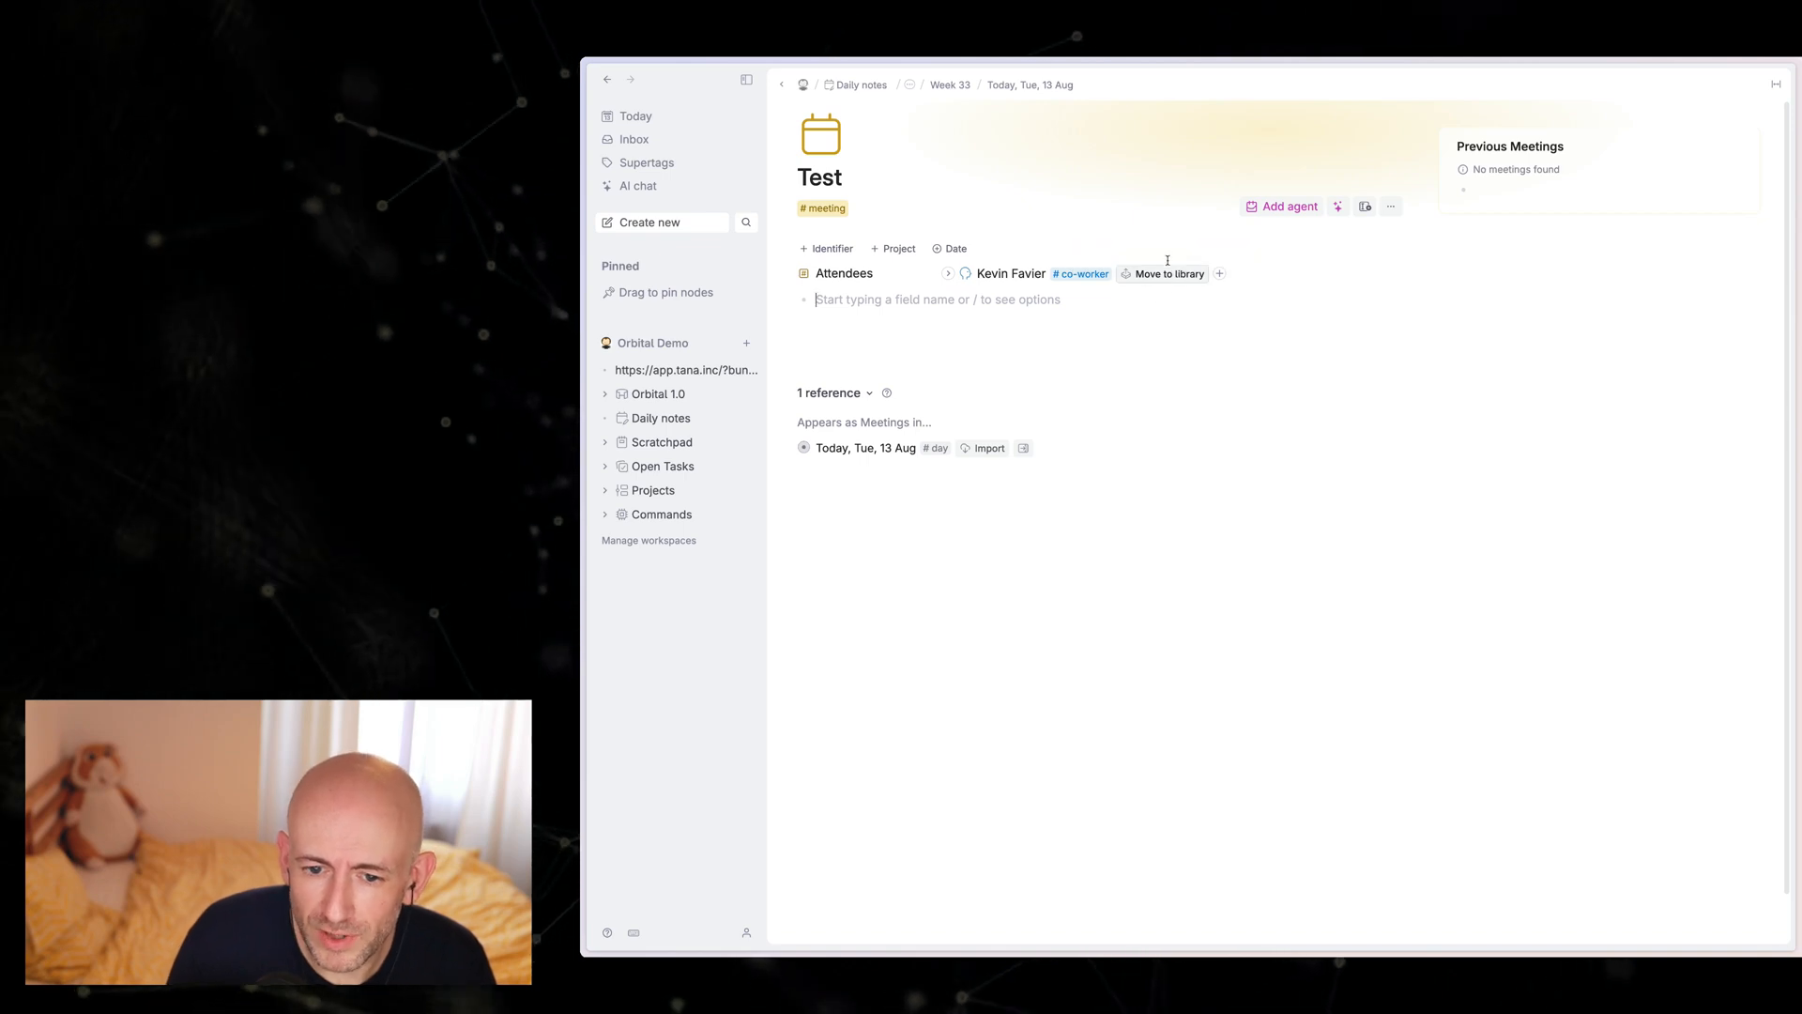
left_click(1270, 274)
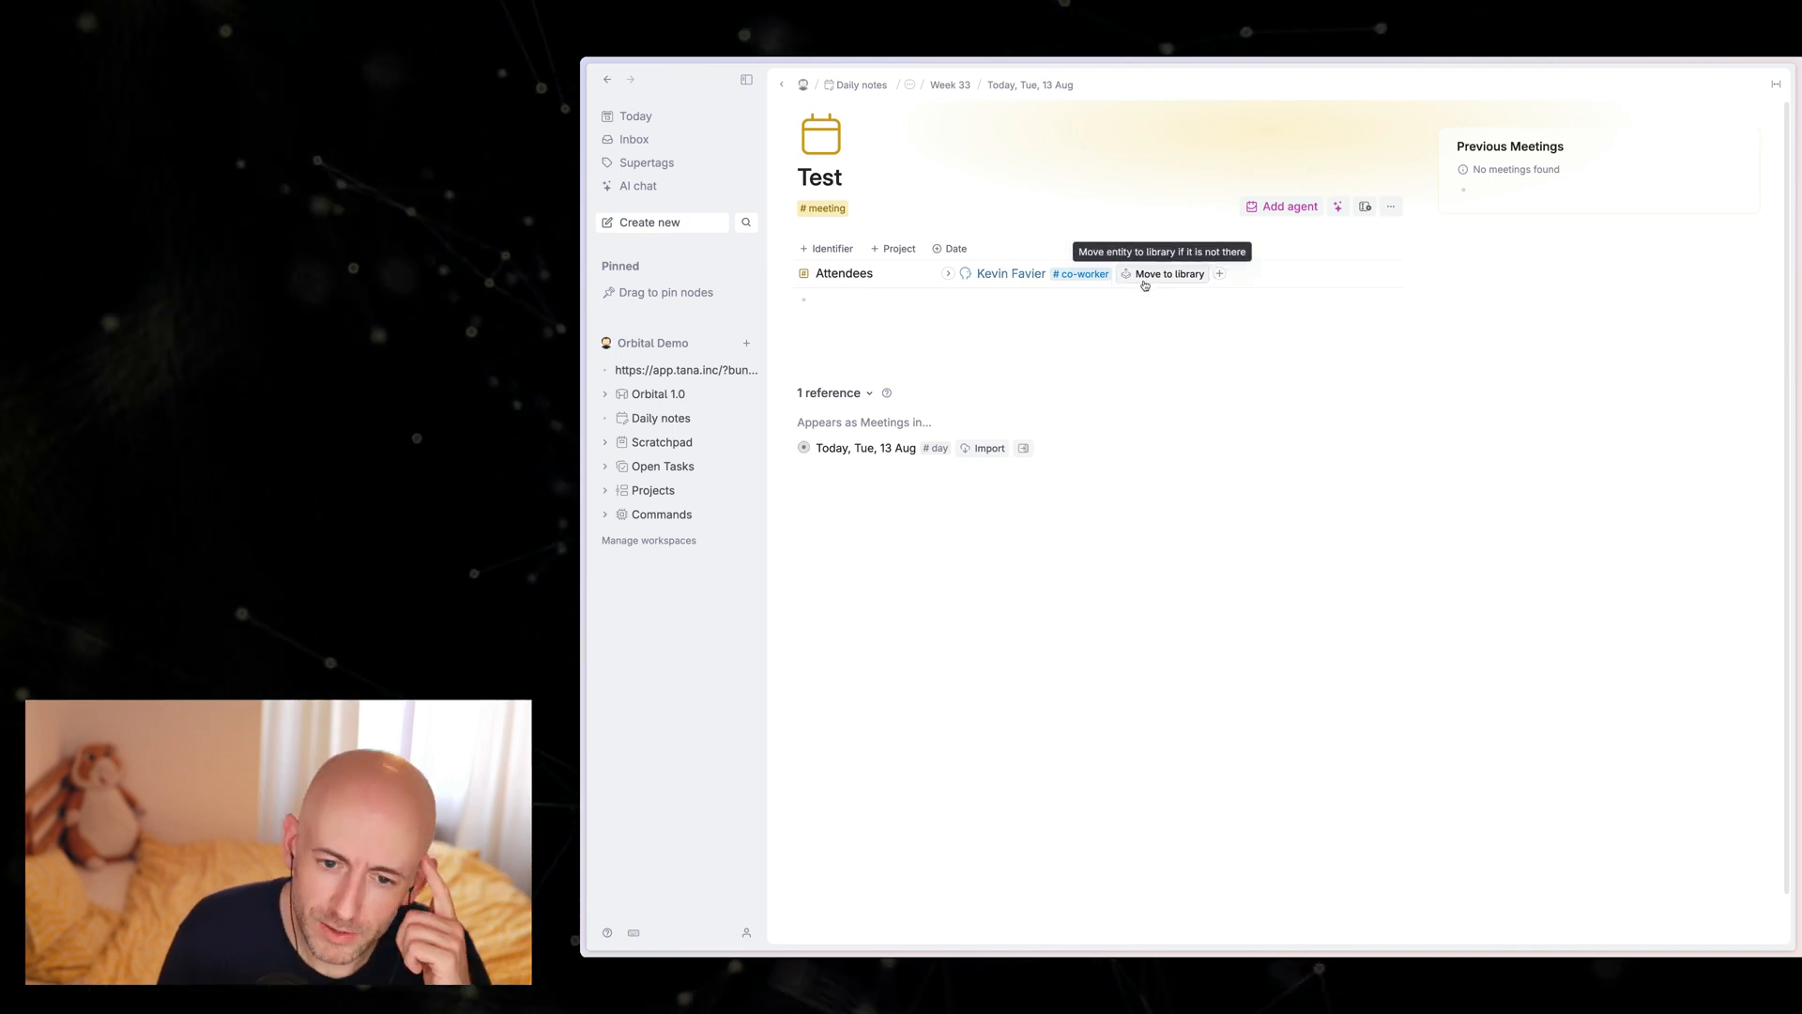
left_click(1144, 284)
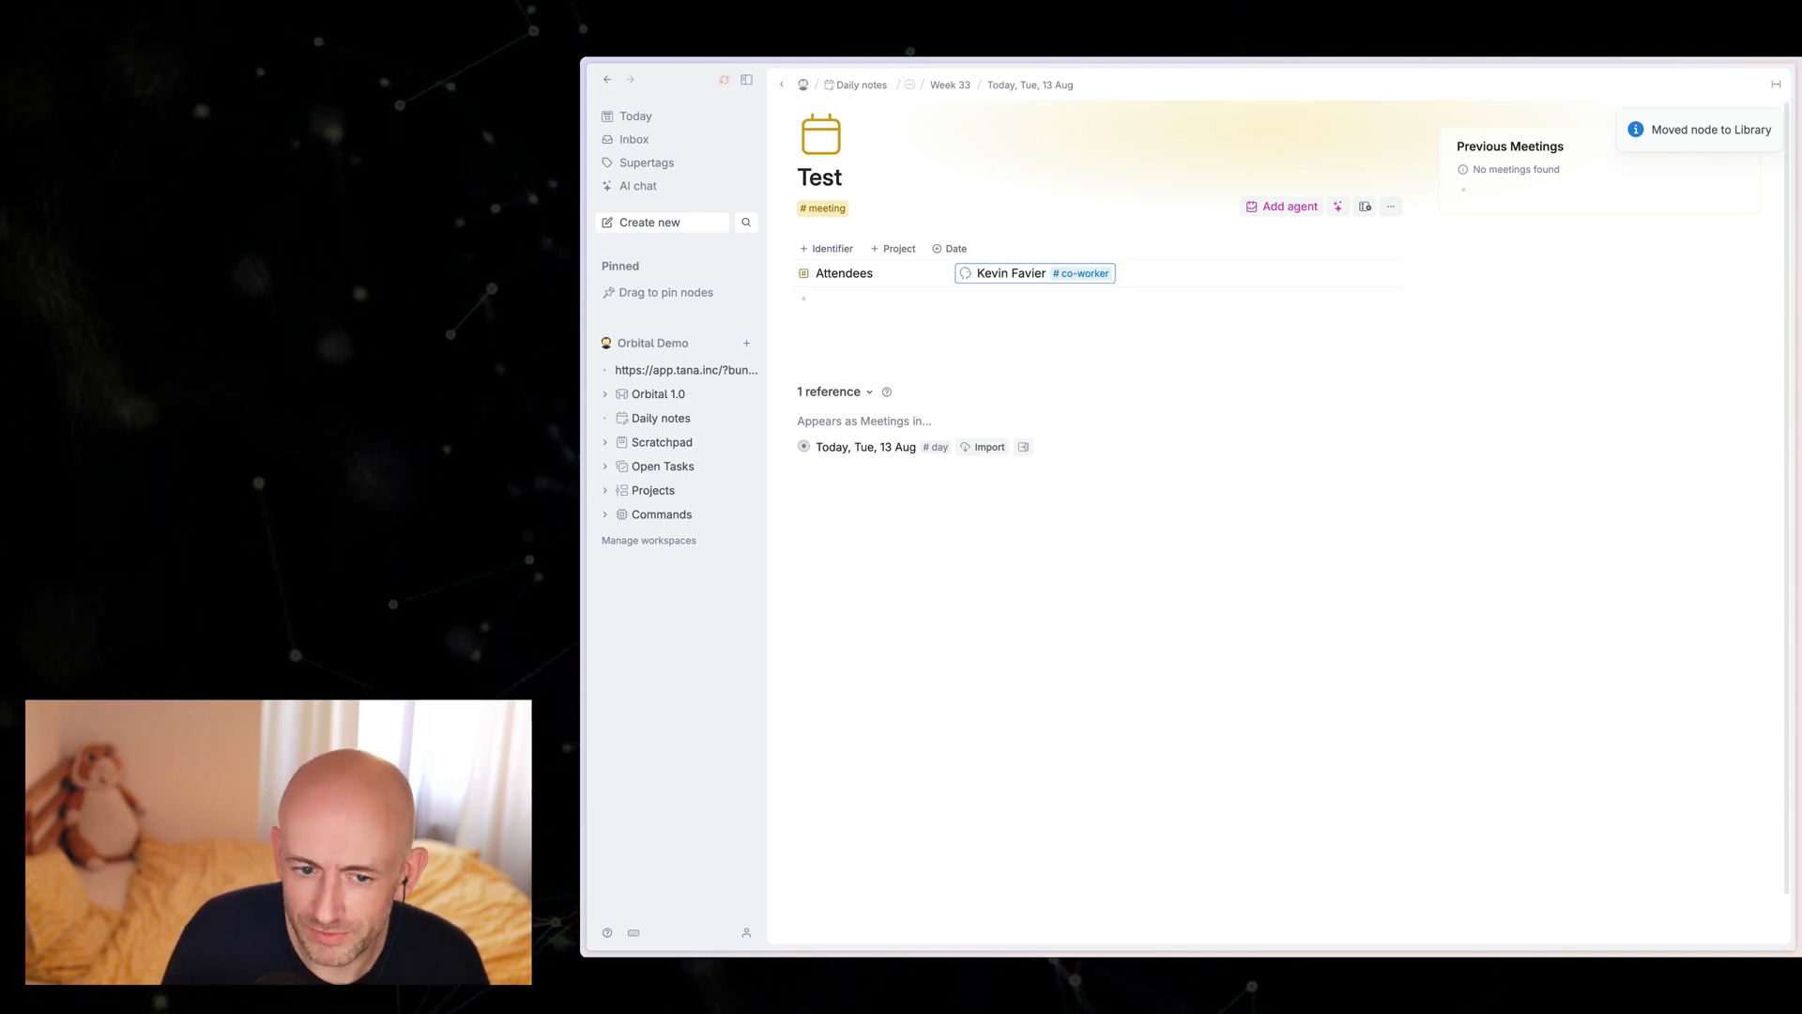
key("Down")
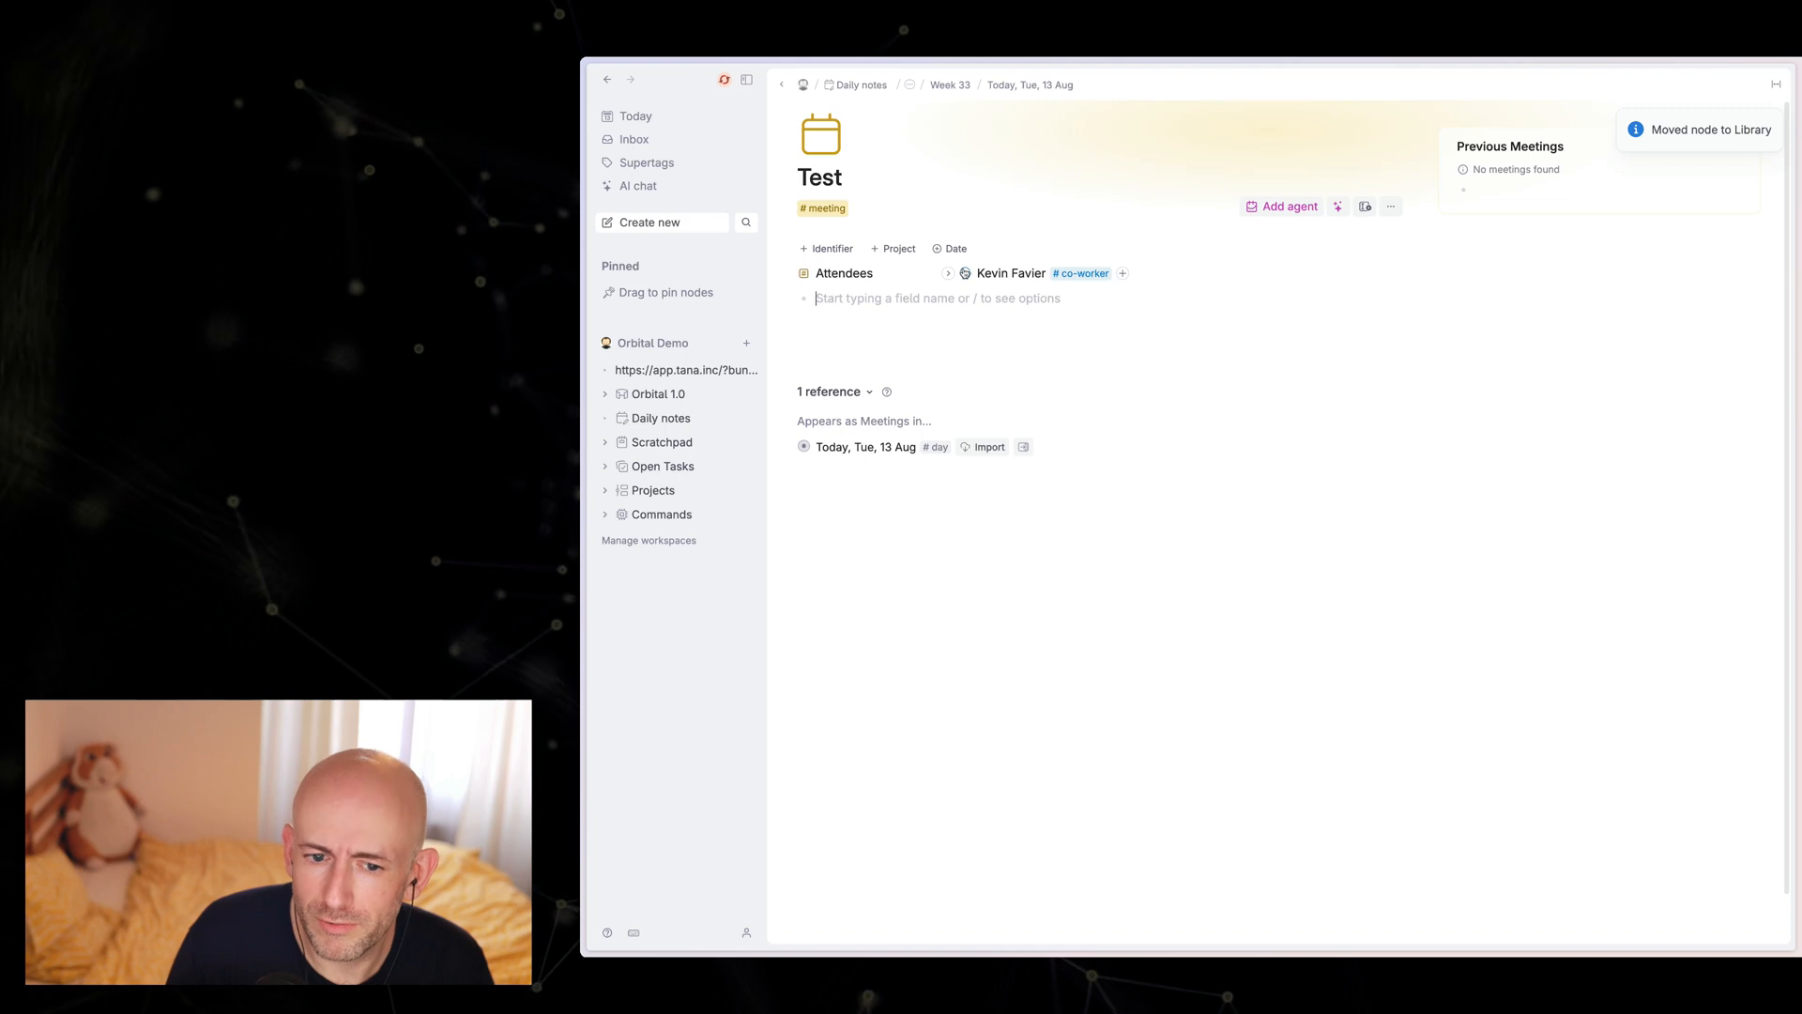
mouse_move(965, 275)
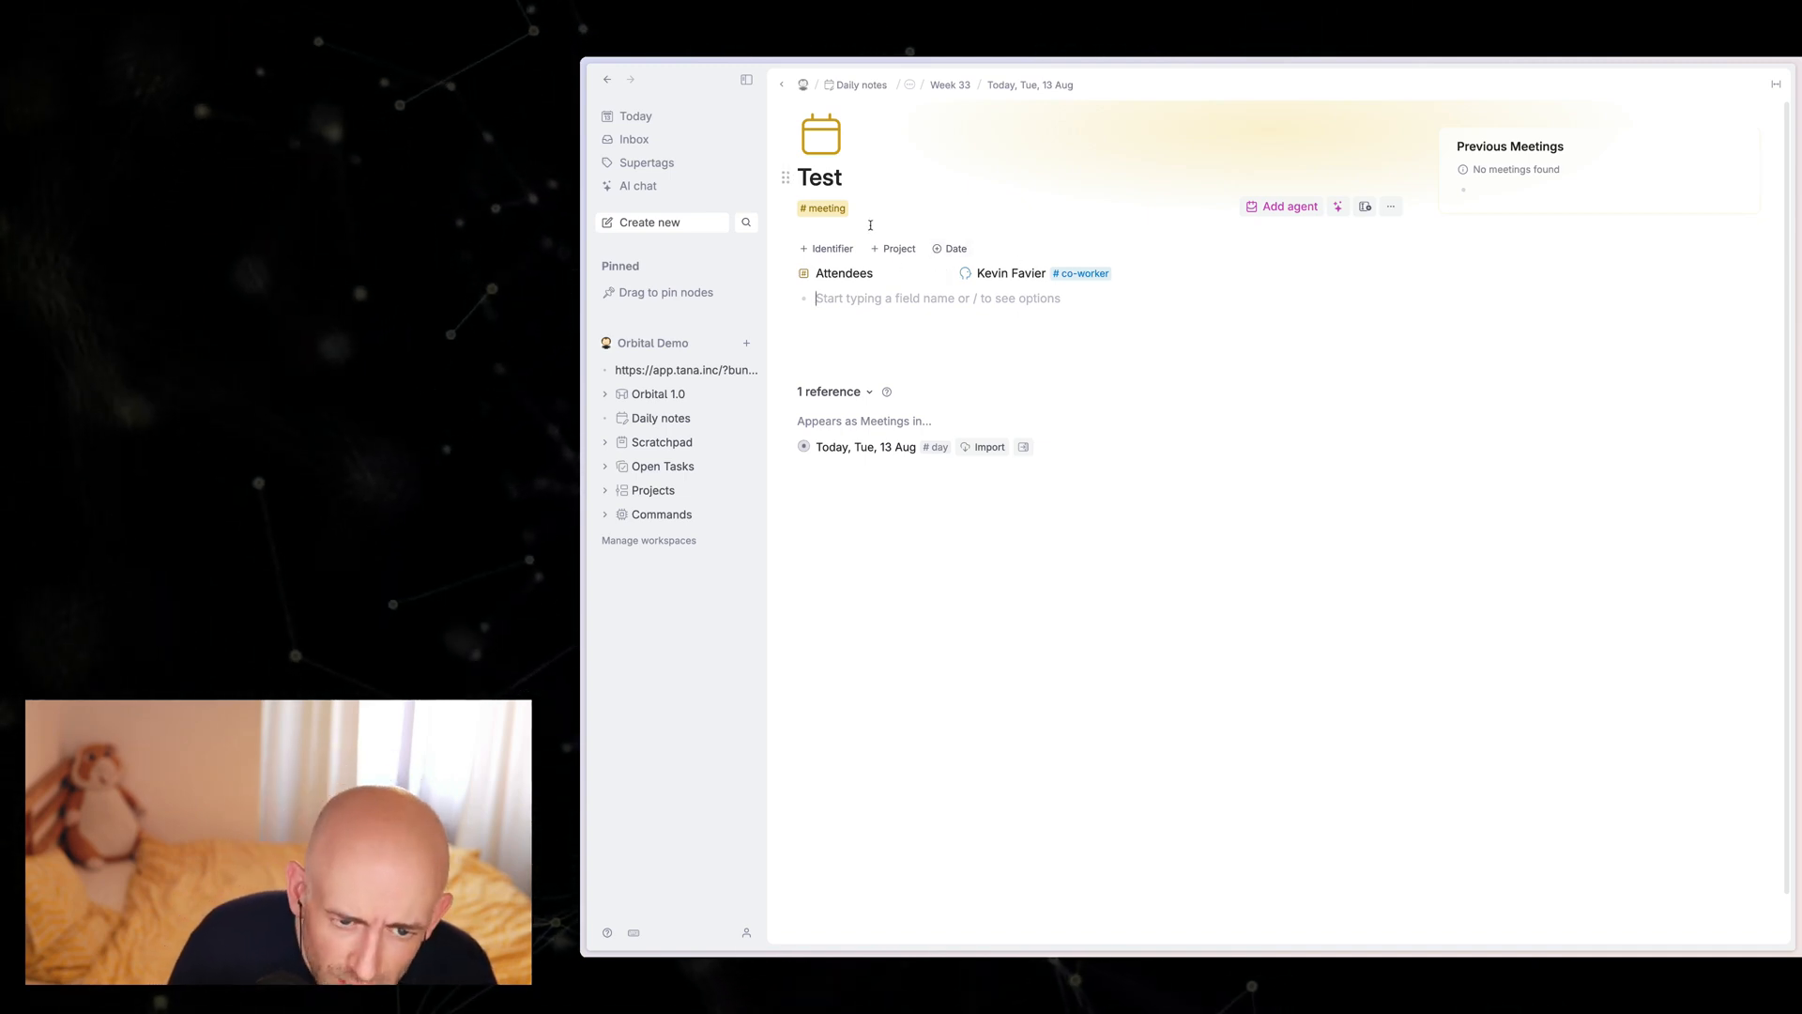
Step: Replace the meeting supertag on the Test meeting with the 1-1 supertag
left_click(865, 188)
type("#")
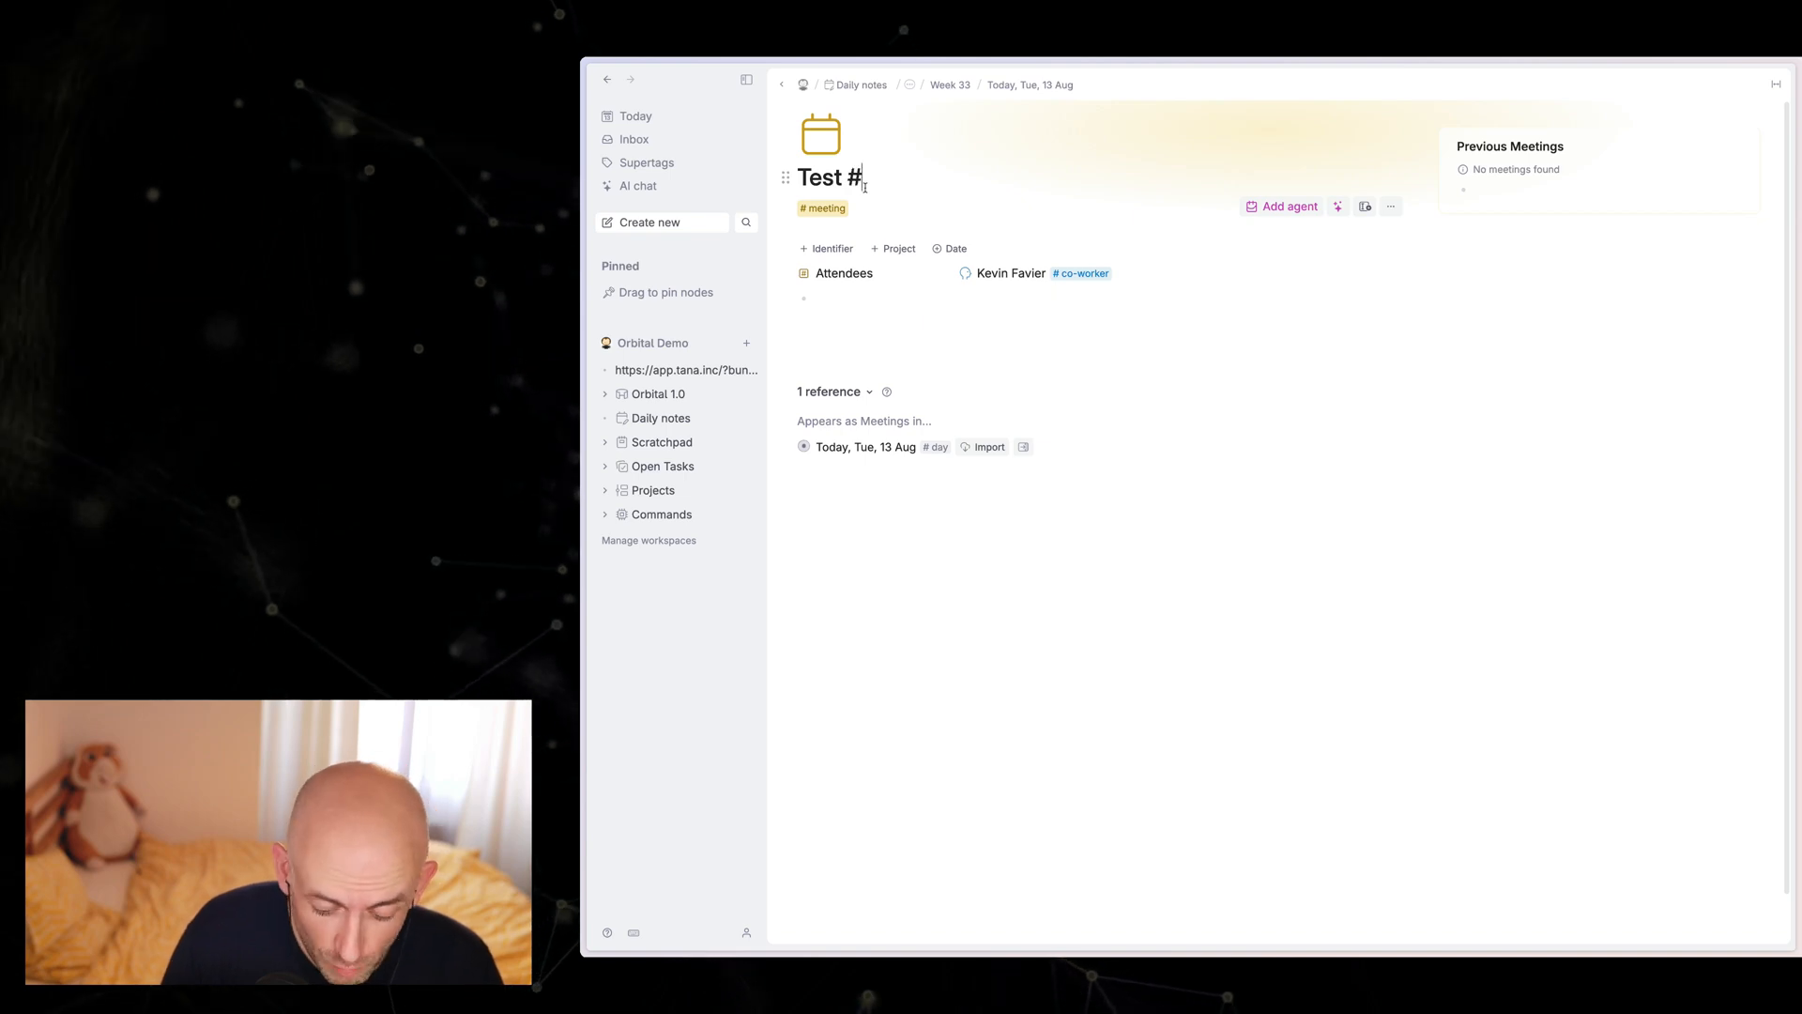
type("1-")
key("Return")
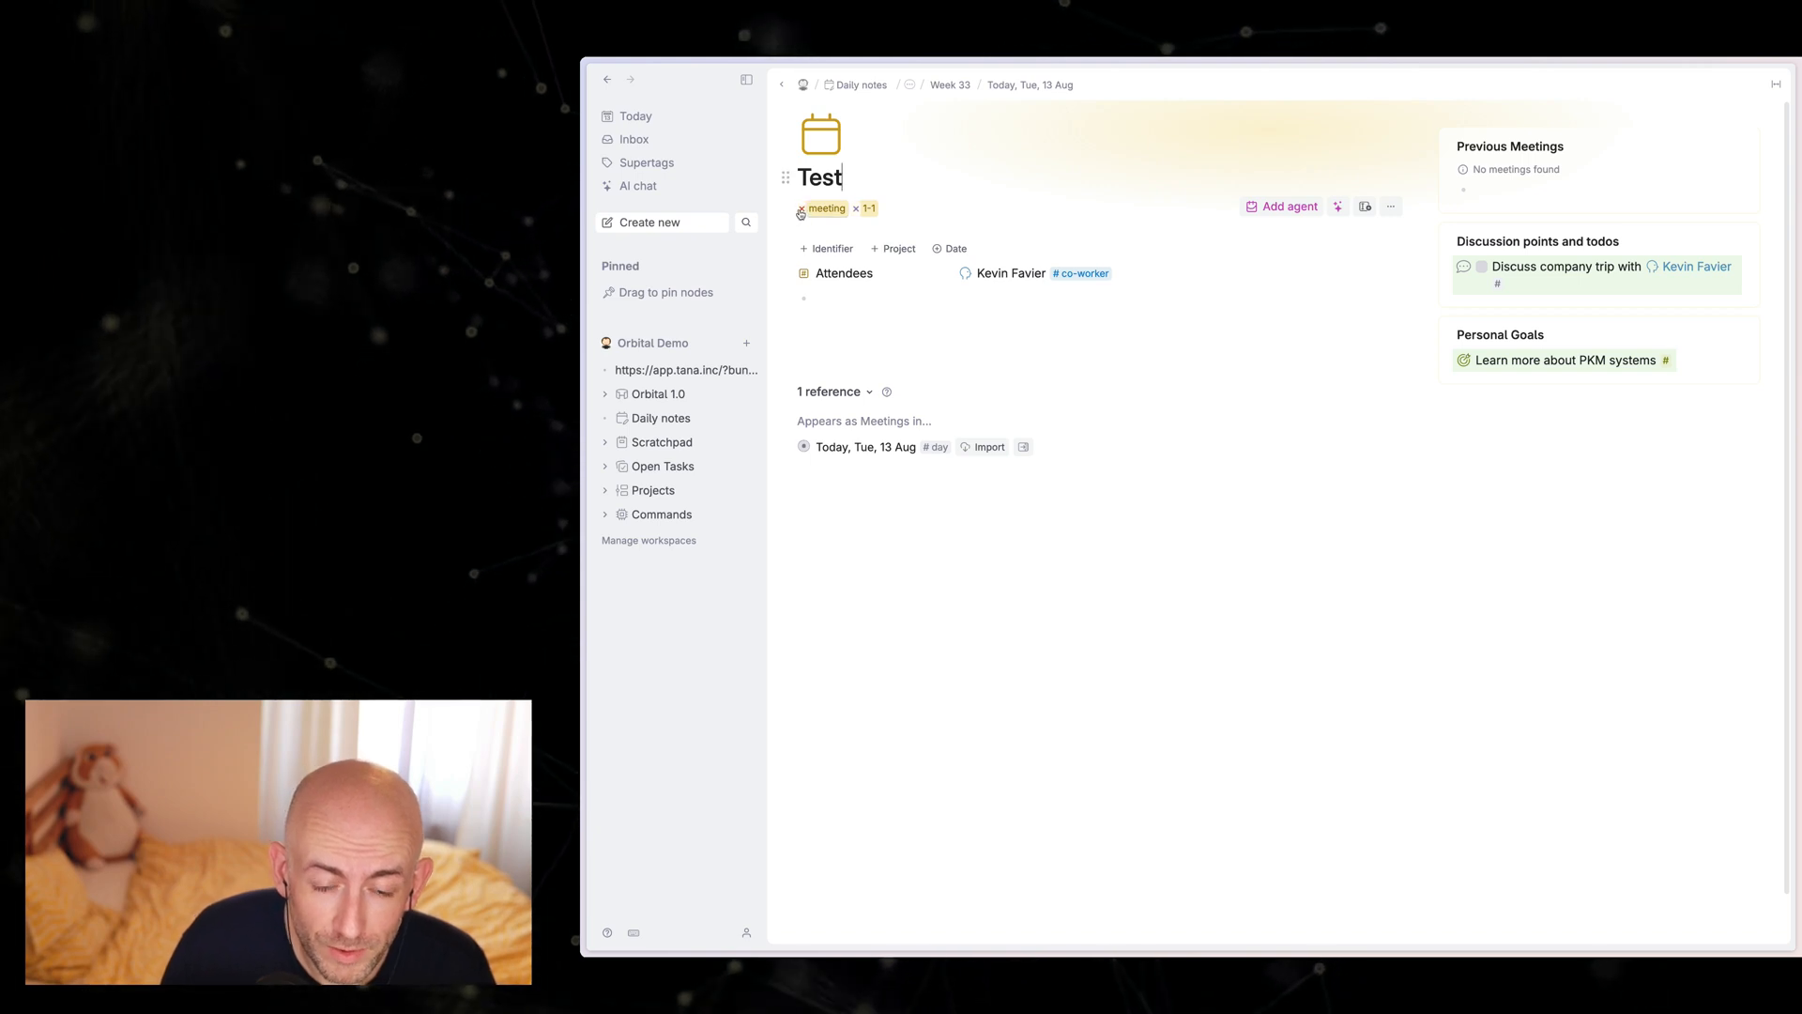
left_click(853, 302)
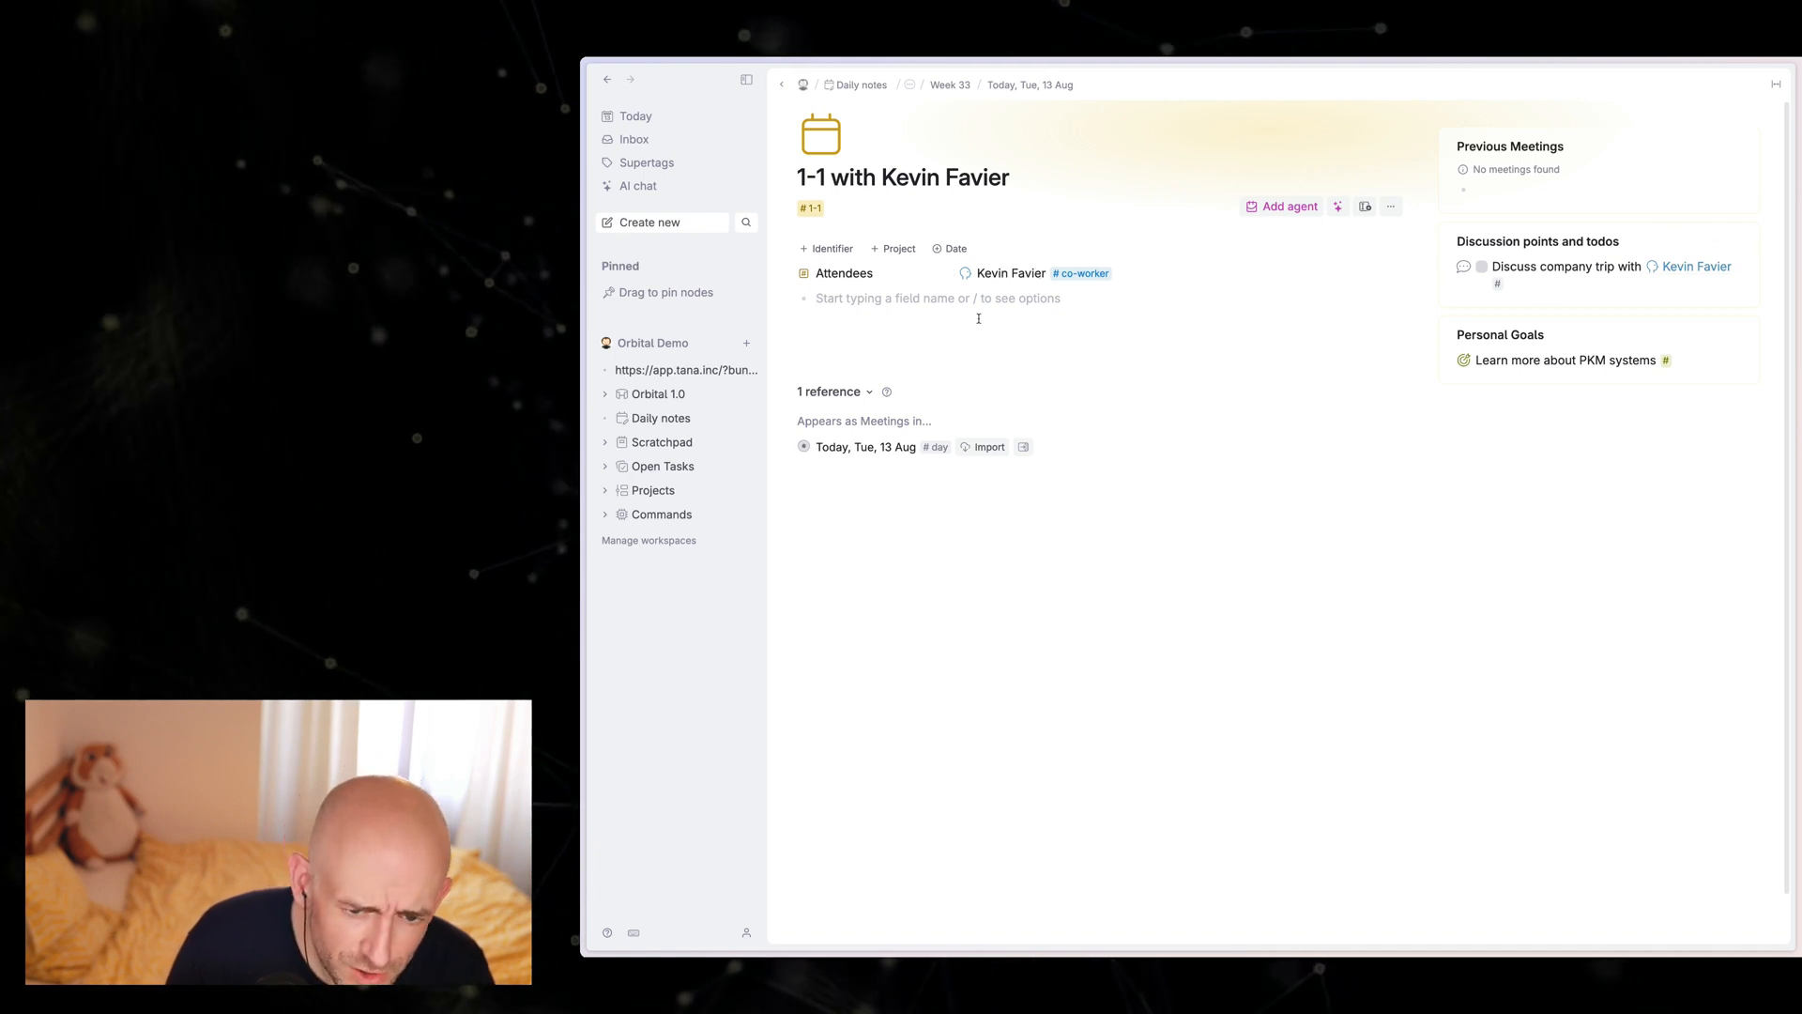
left_click(978, 319)
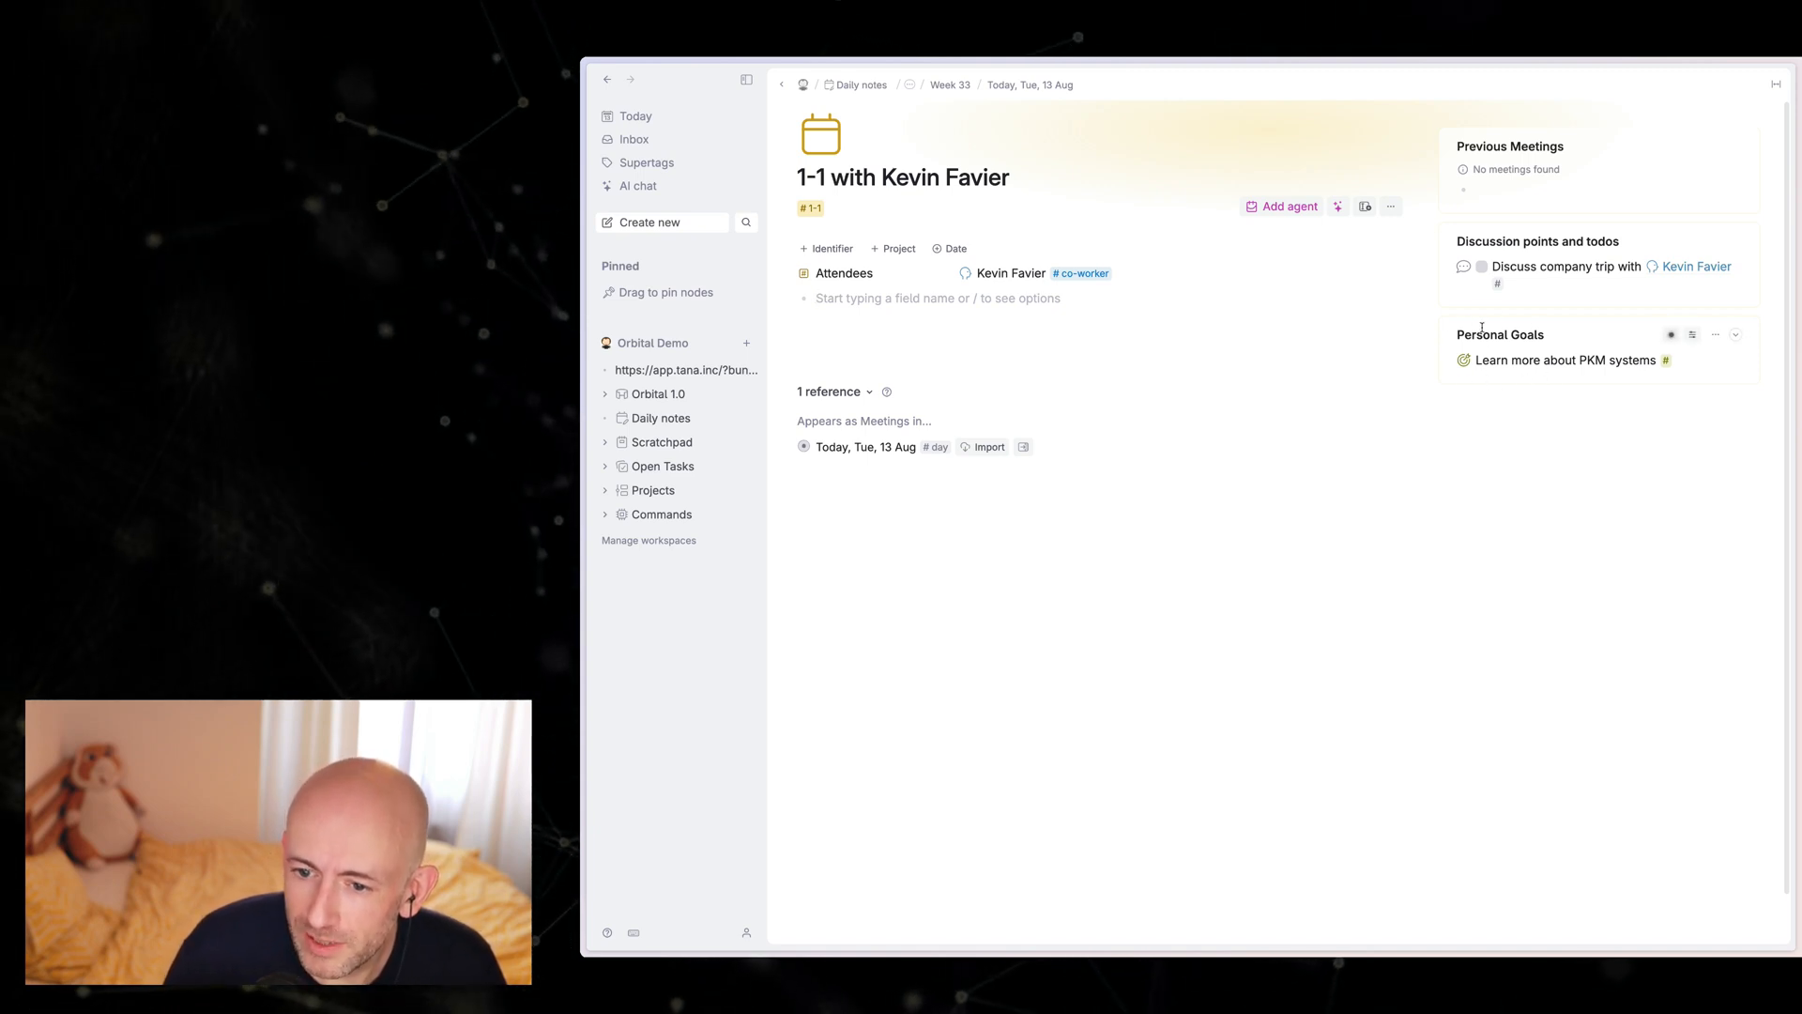
Step: Expand the "Learn more about PKM systems" personal goal to view its Goal for field, and collapse it again
left_click(1449, 362)
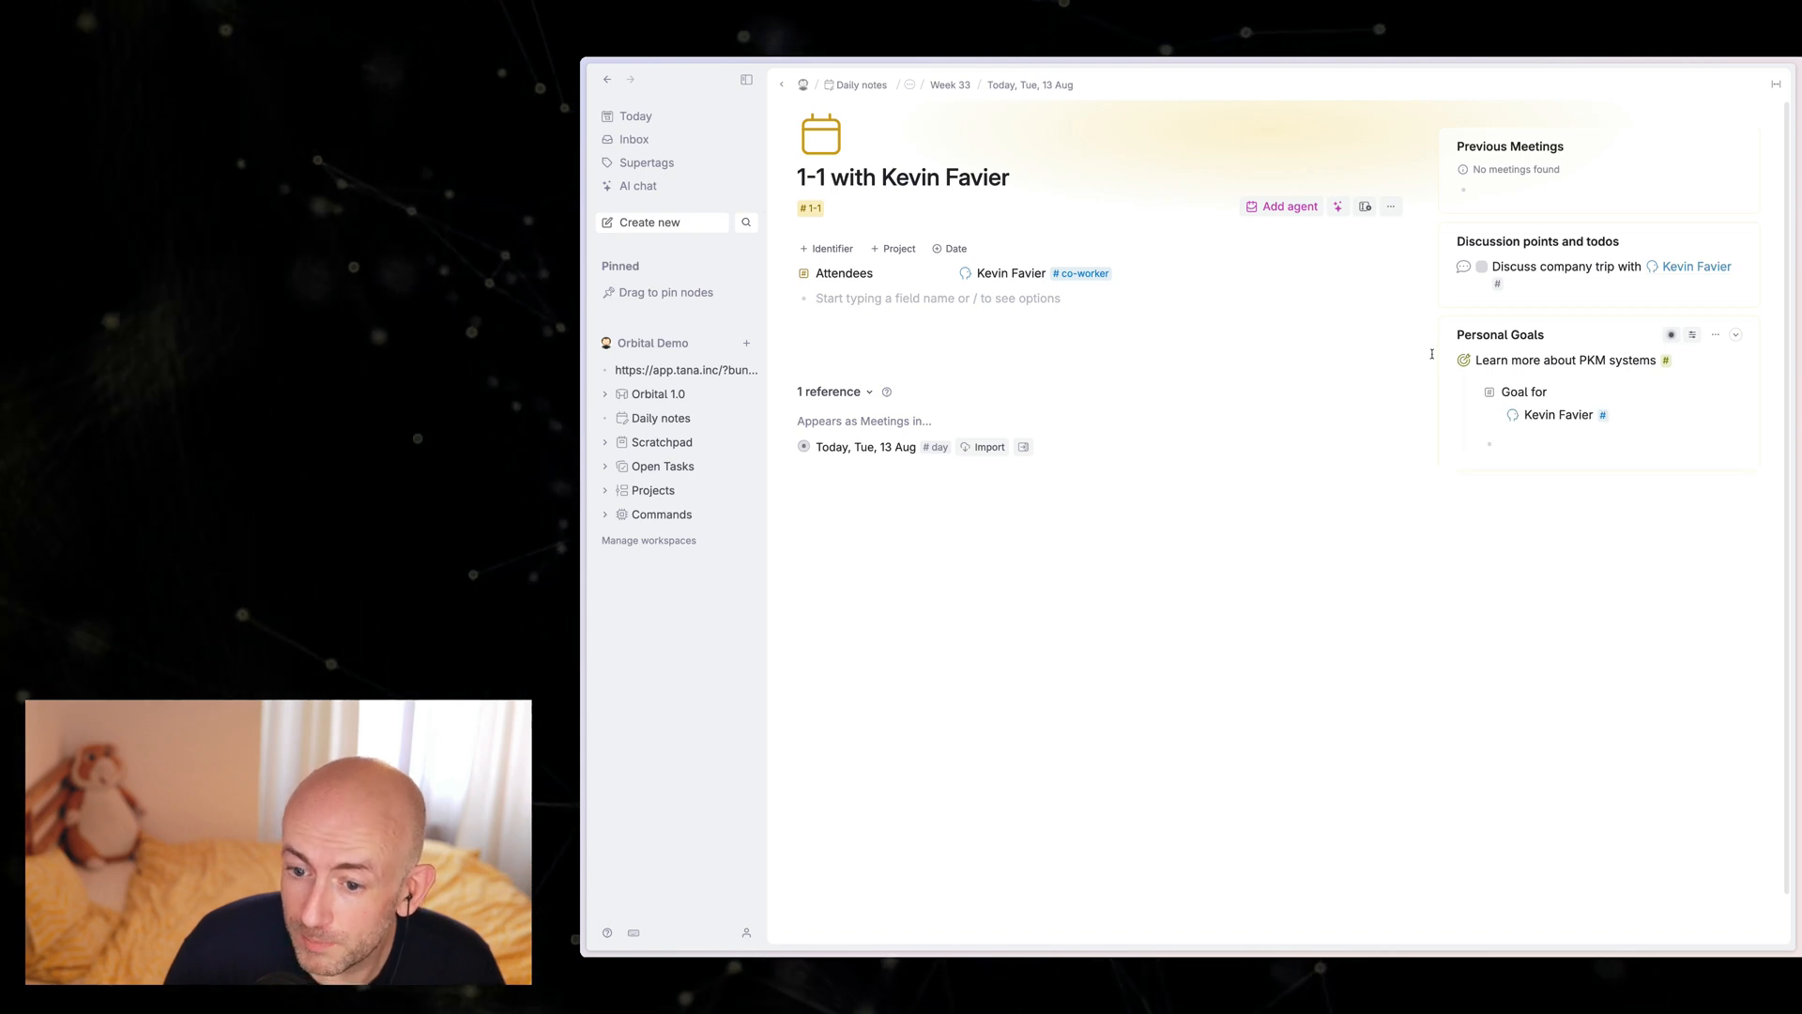
left_click(1450, 361)
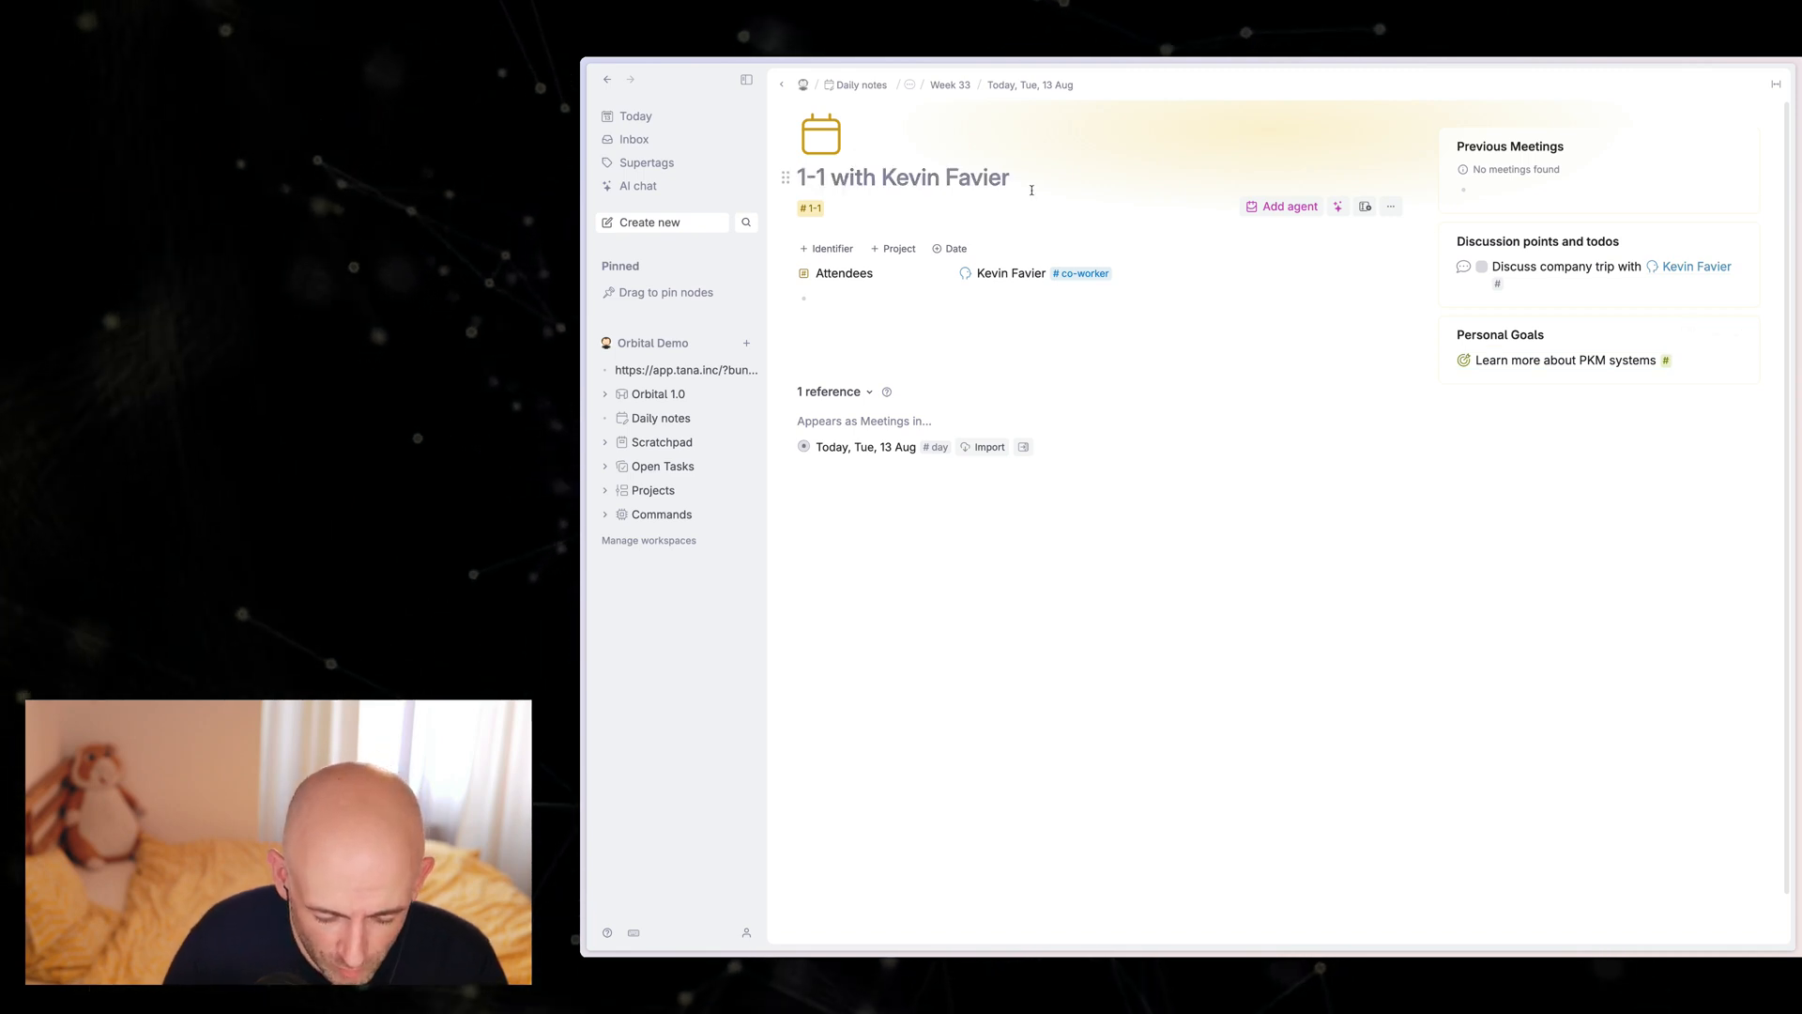
Step: Add the 3P supertag to the open meeting and remove its 1-1 supertag
left_click(1031, 186)
type("3p")
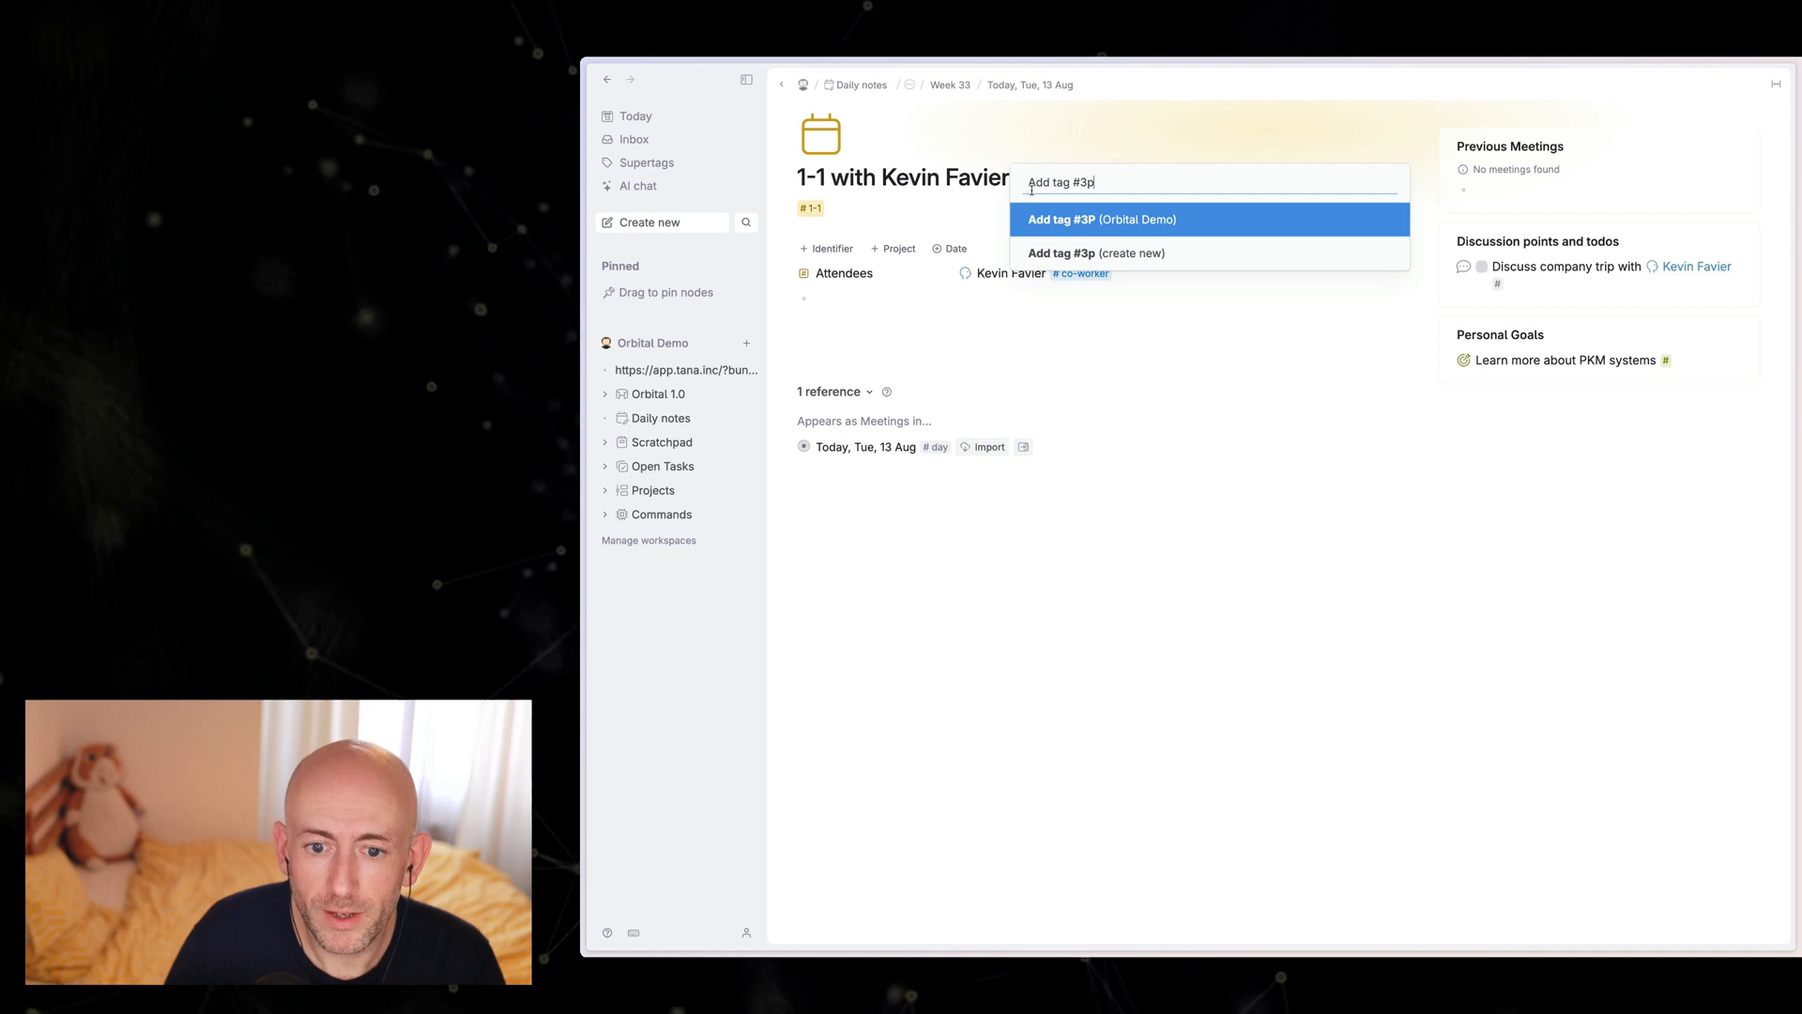
key("Return")
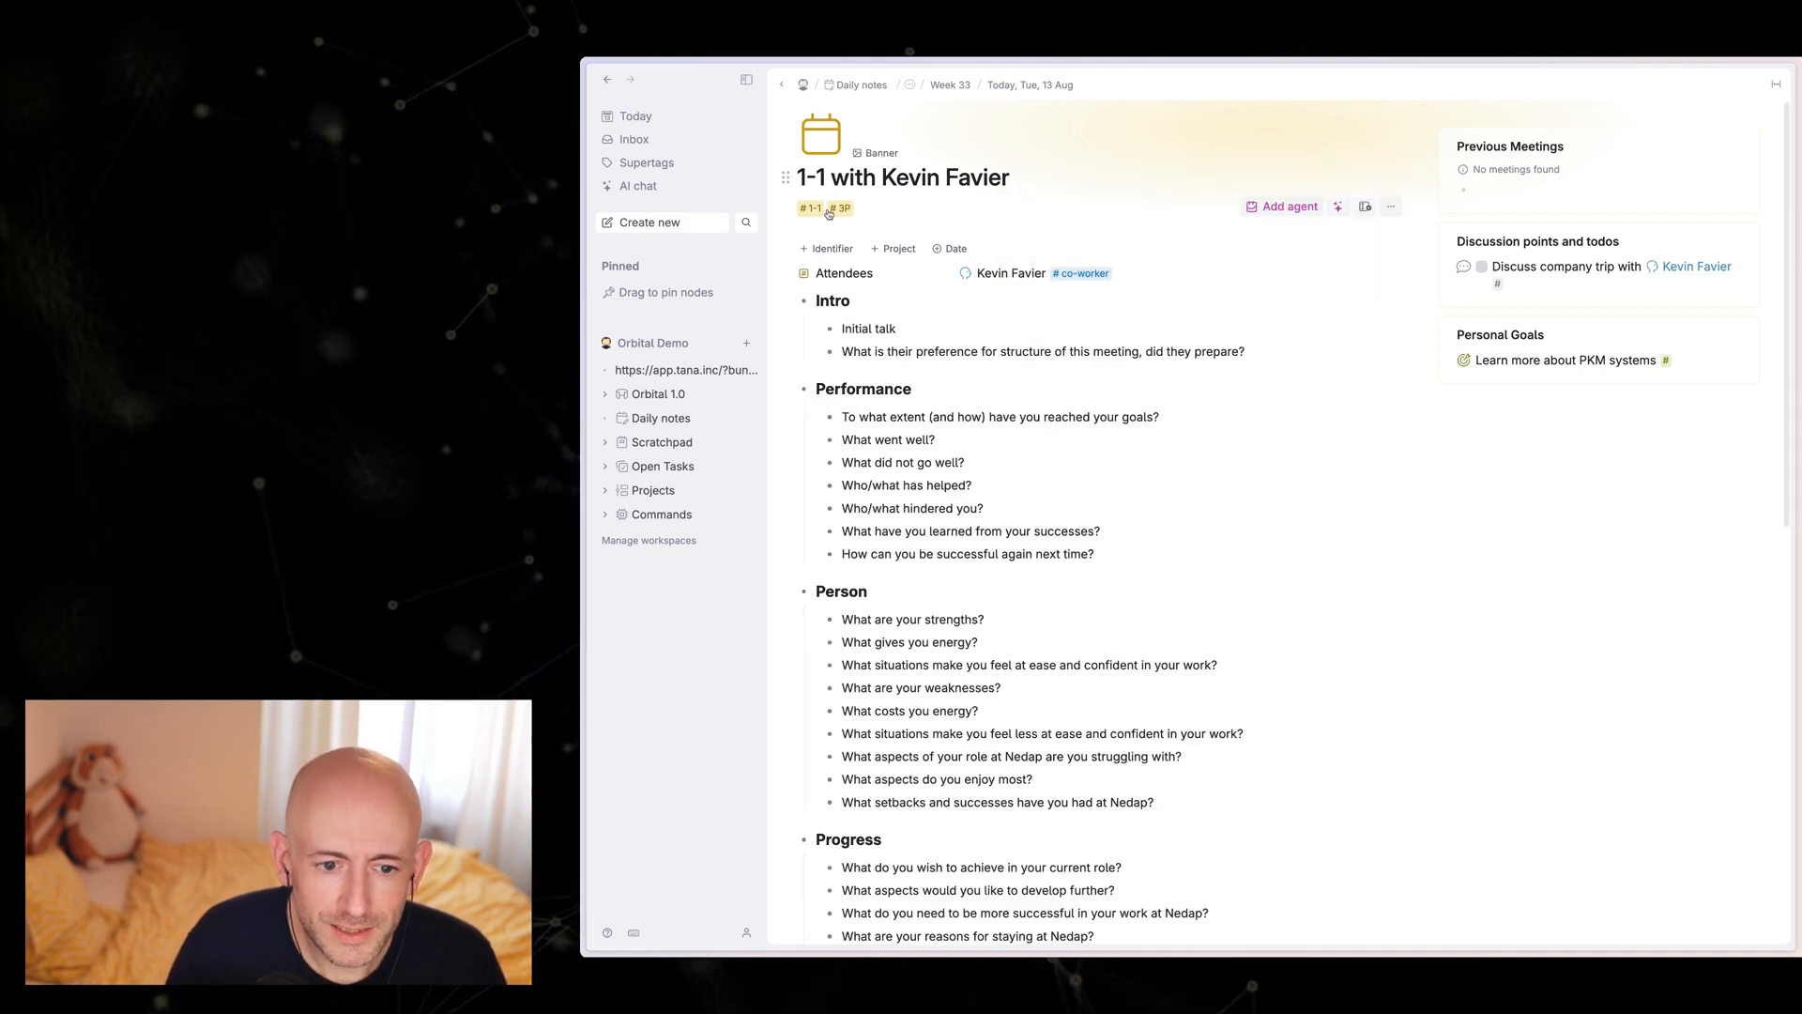
left_click(803, 208)
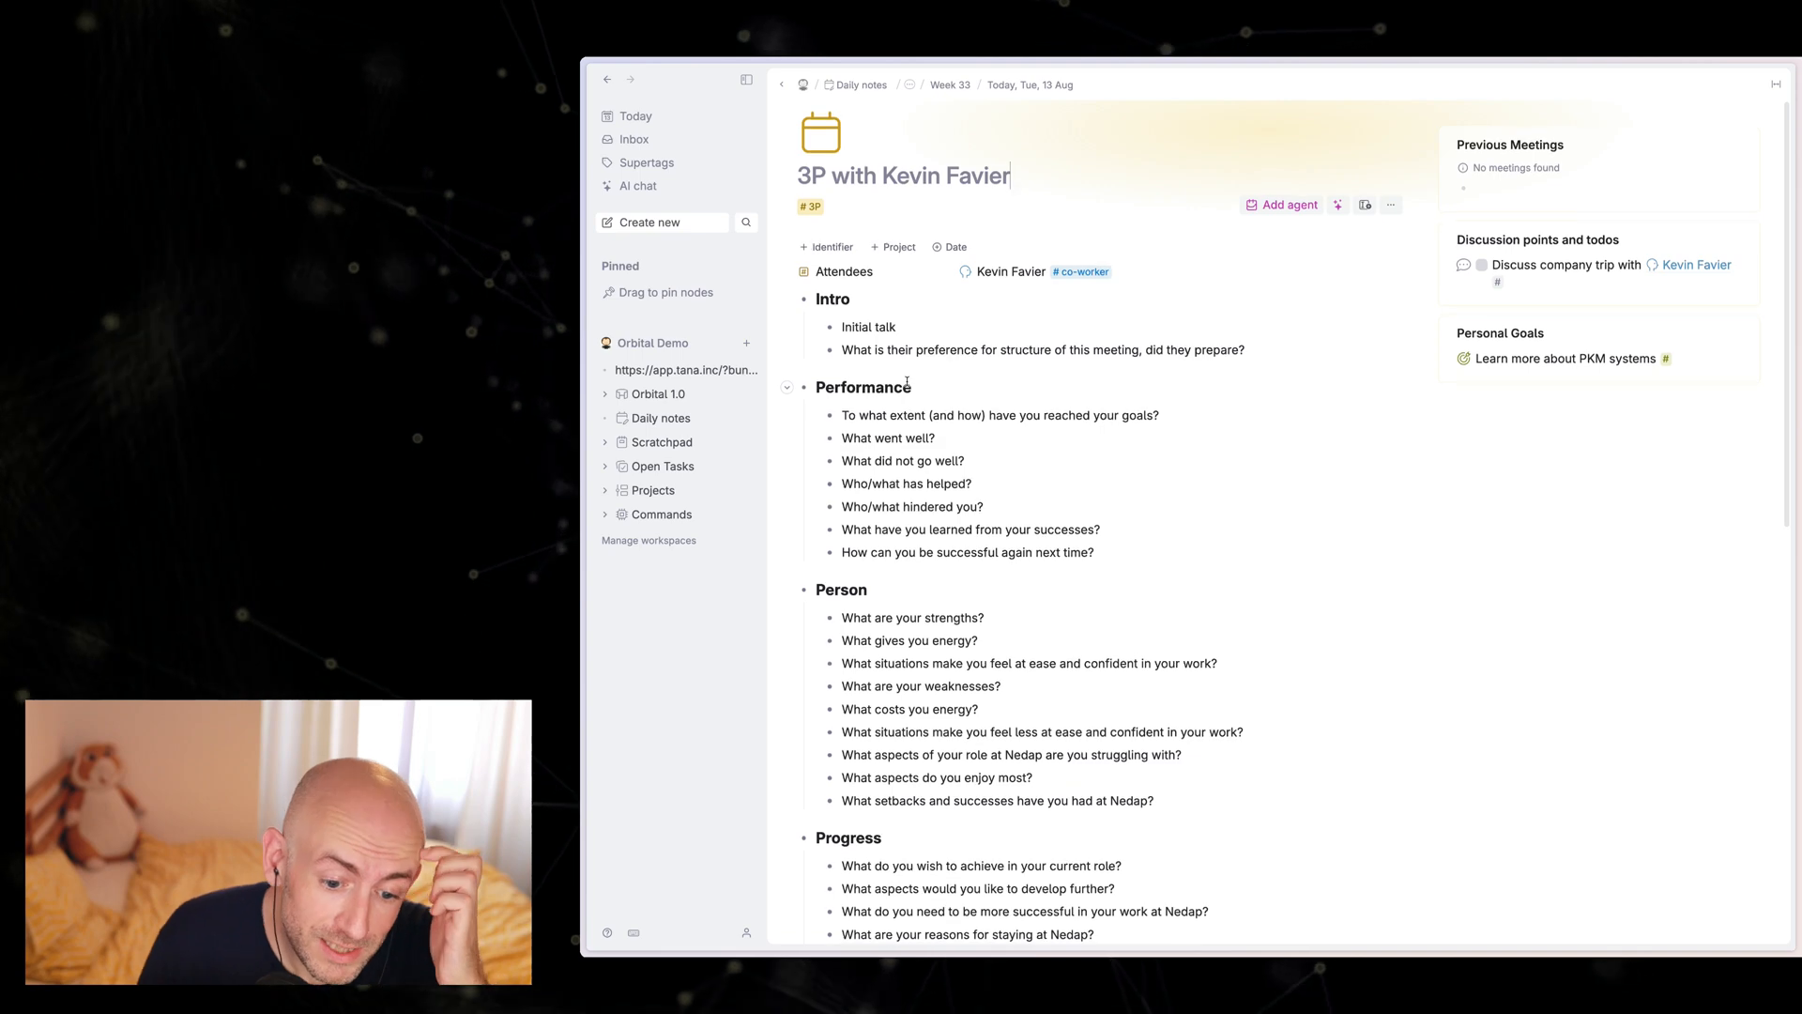
Step: Delete the Person section from the 3P meeting outline and undo the deletion
scroll(873, 338, "down", 3)
scroll(882, 331, "up", 3)
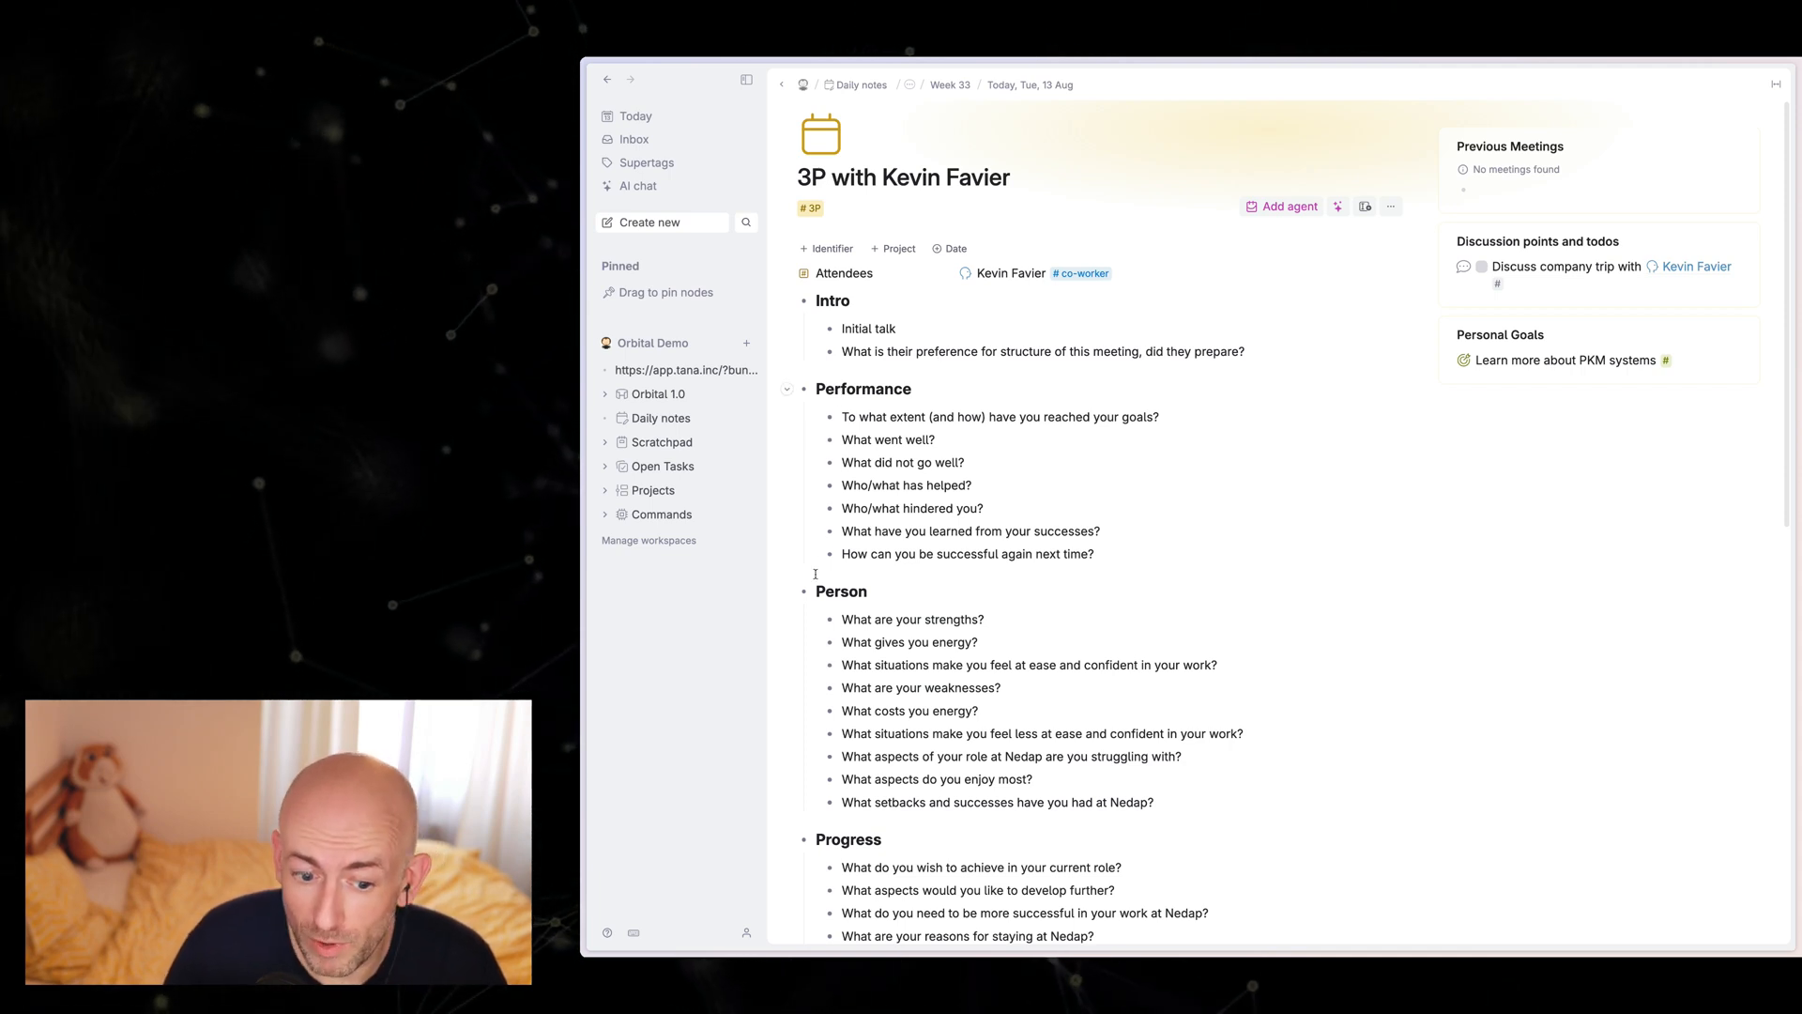
left_click(834, 594)
key("super+shift+BackSpace")
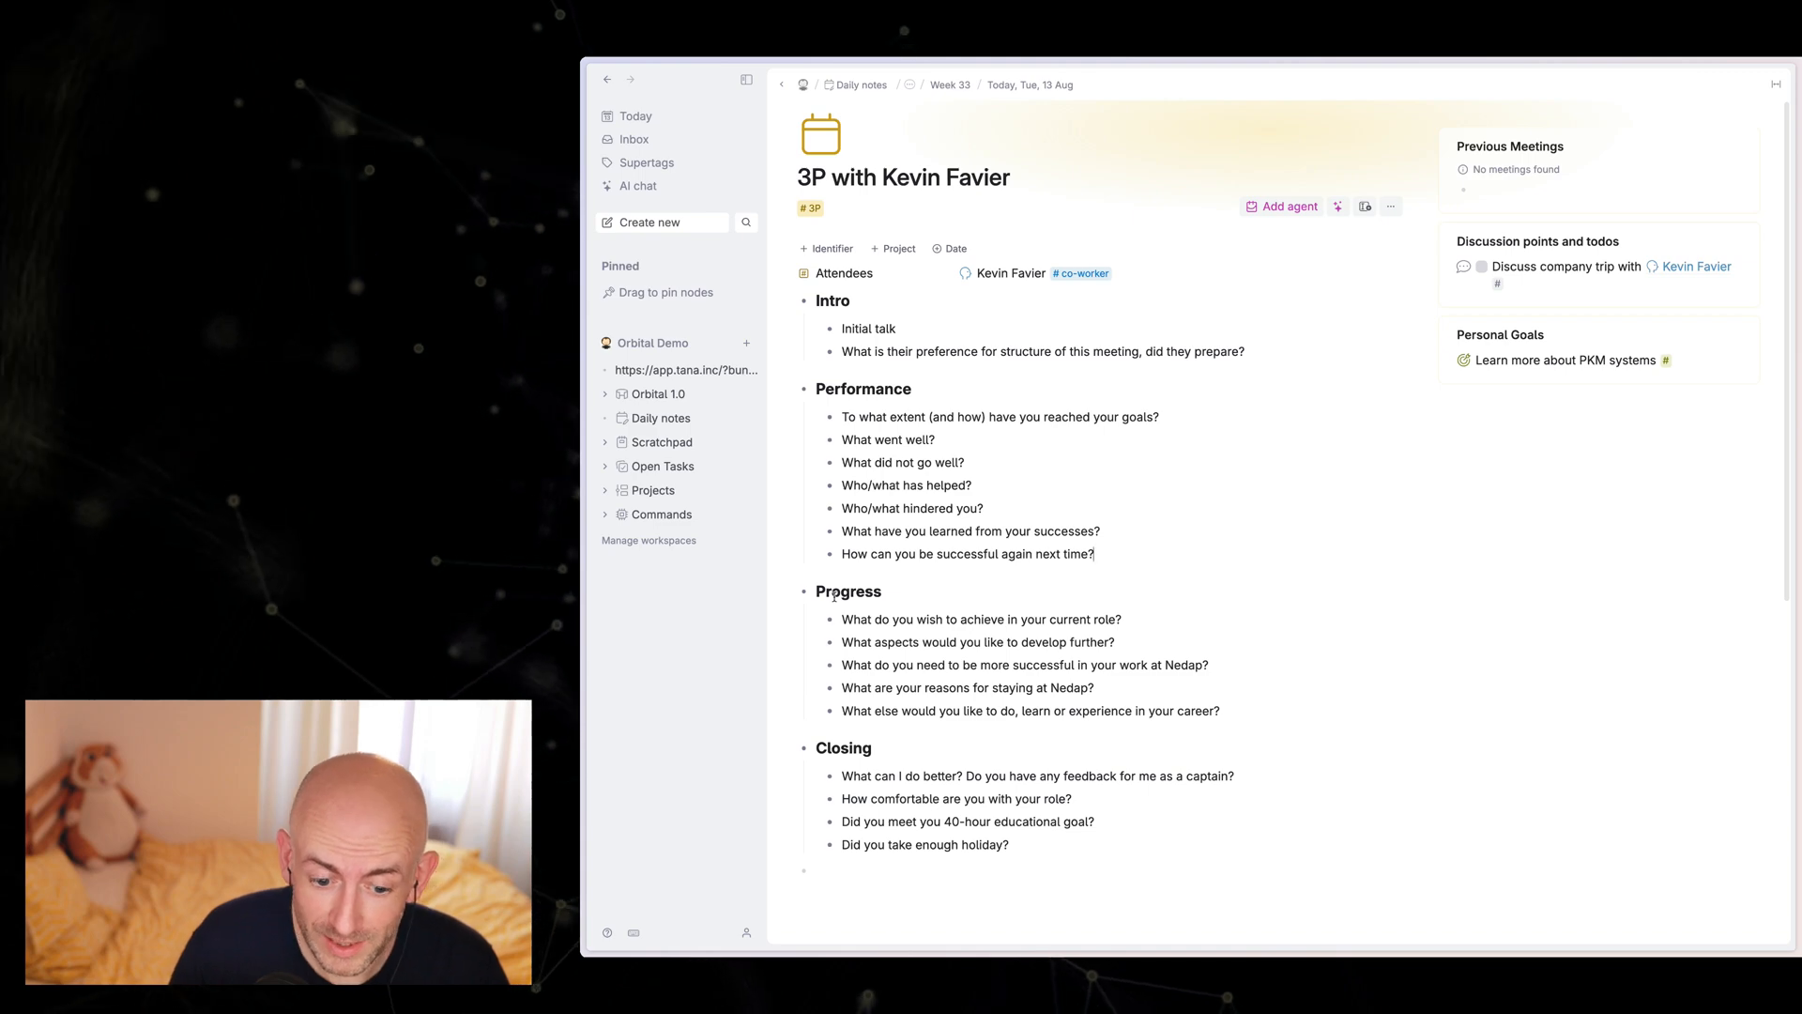
key("super+z")
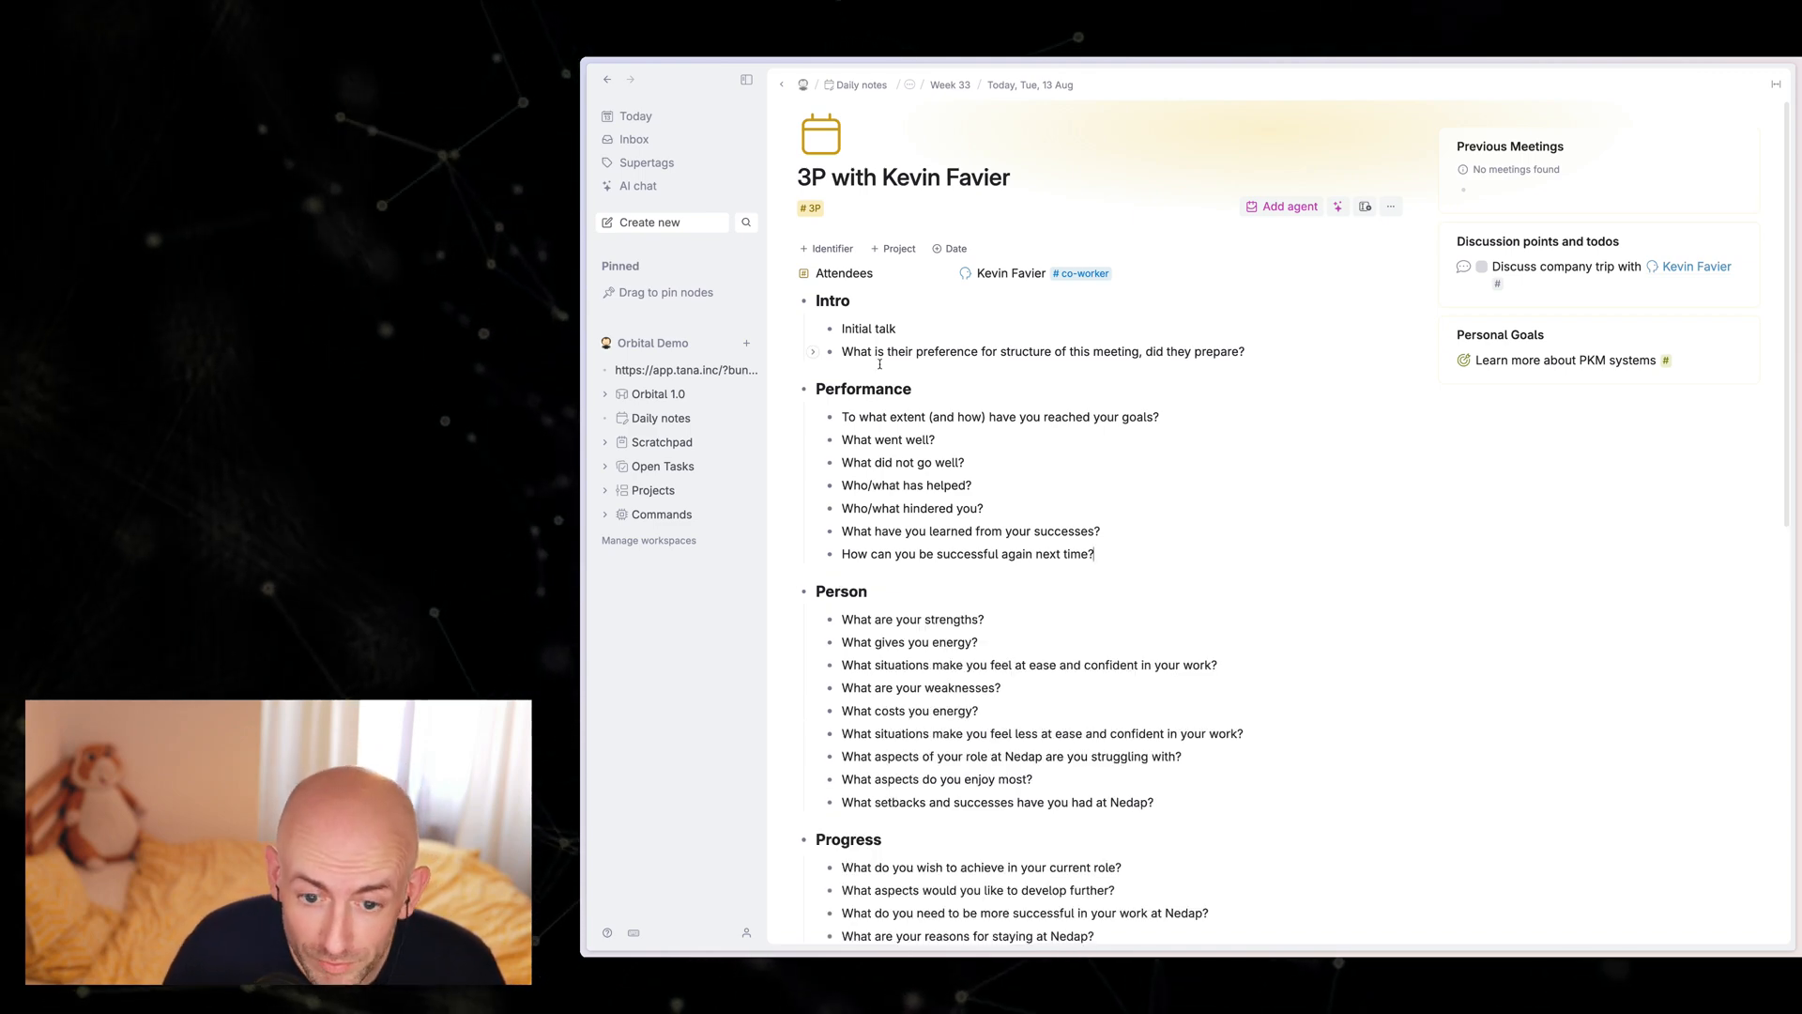
Step: Add "Drink more red bull" under "What gives you energy?" with the personal-goal supertag, and check its Goal for field
scroll(879, 364, "down", 4)
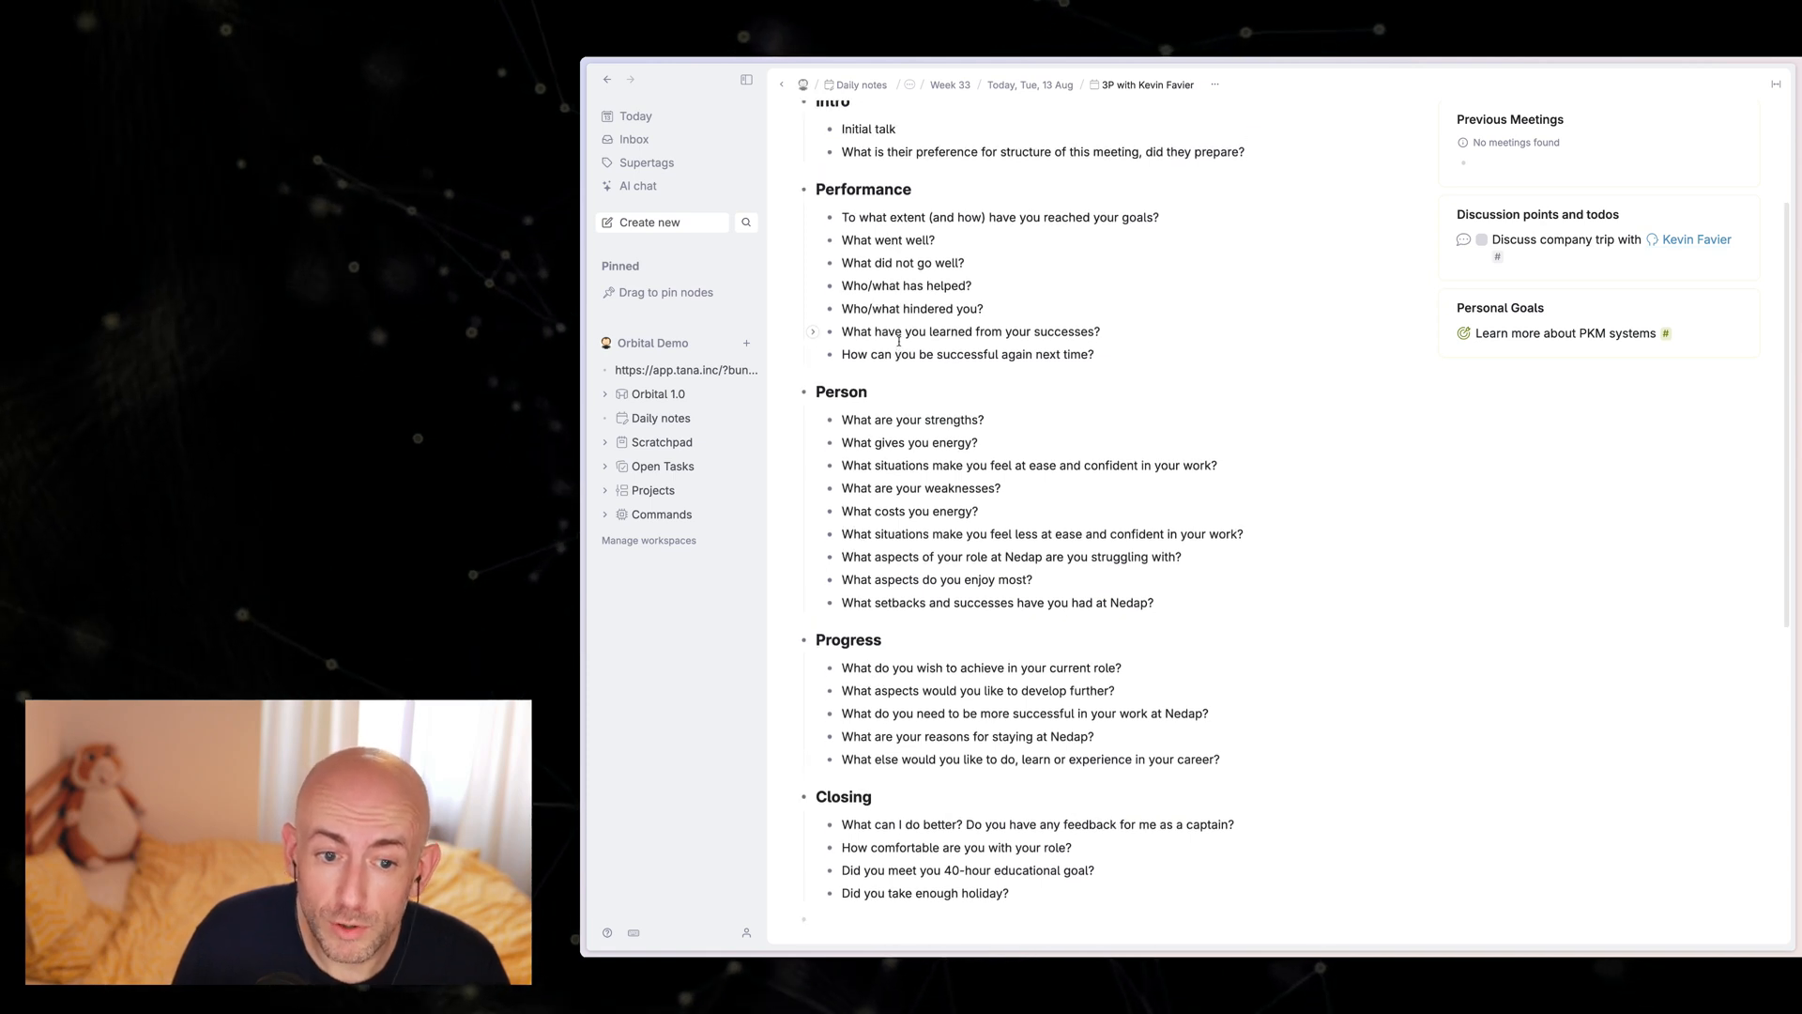
scroll(899, 341, "up", 3)
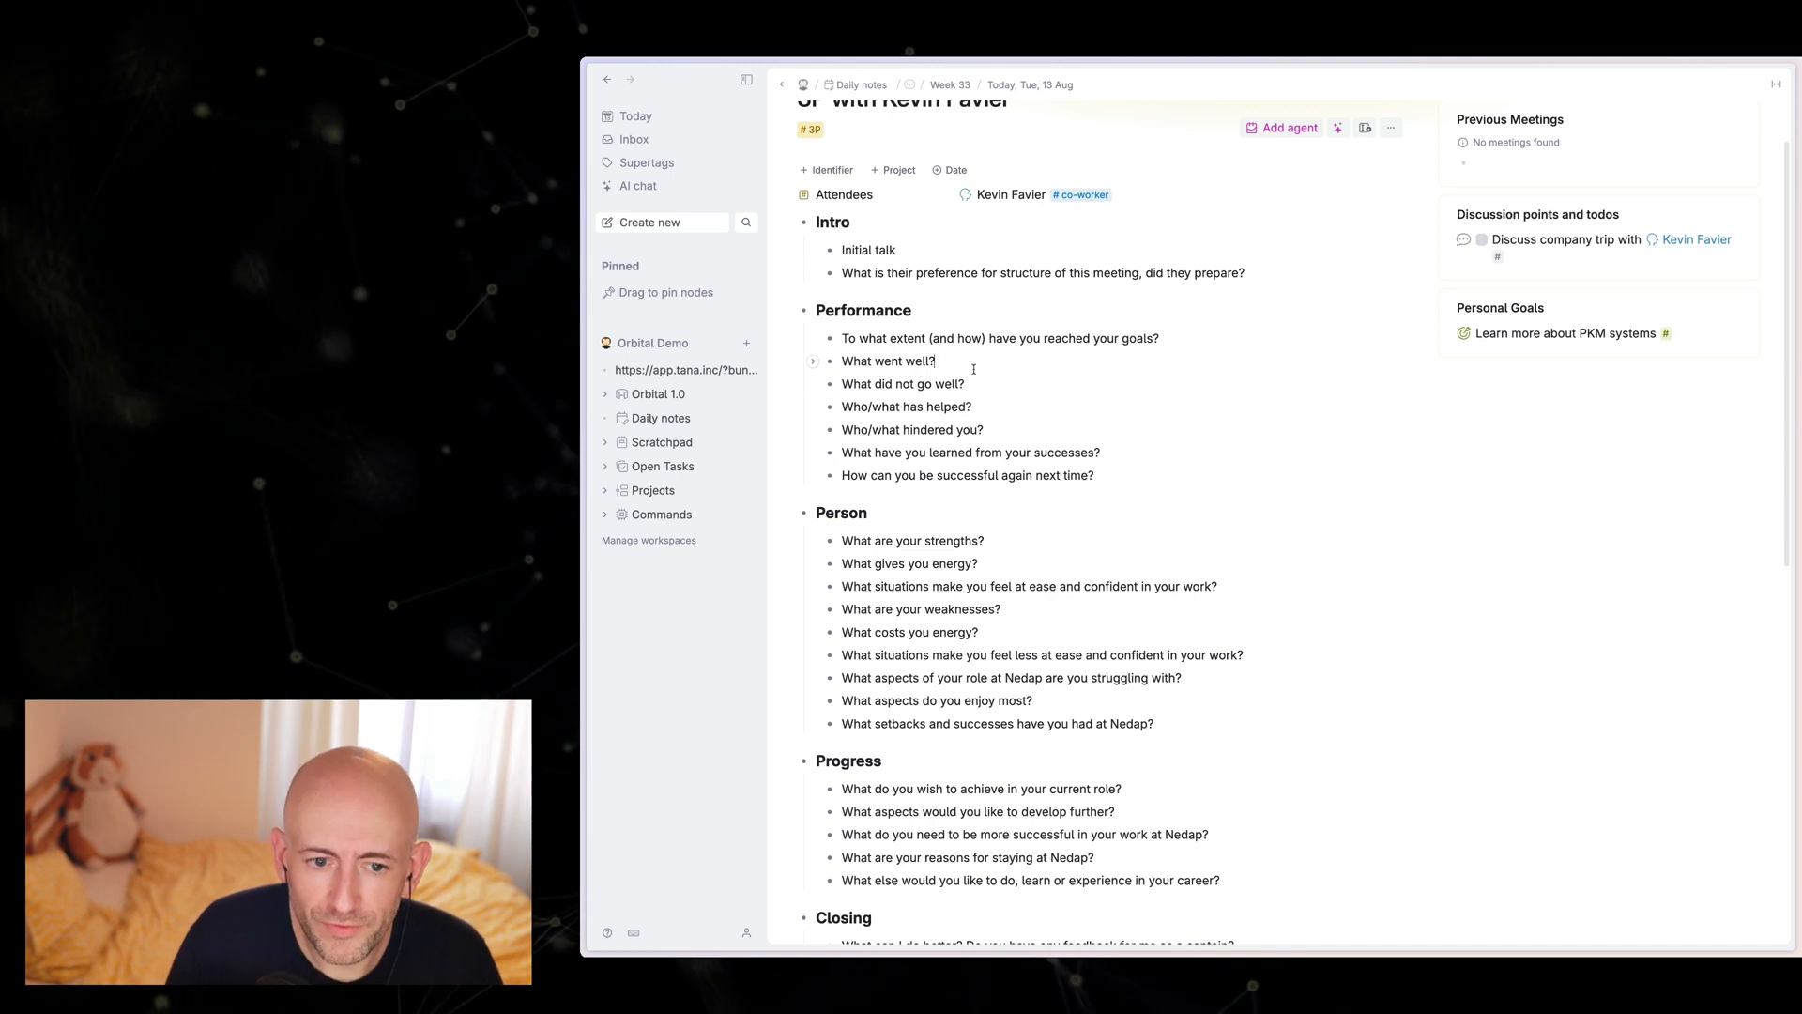
scroll(977, 377, "up", 1)
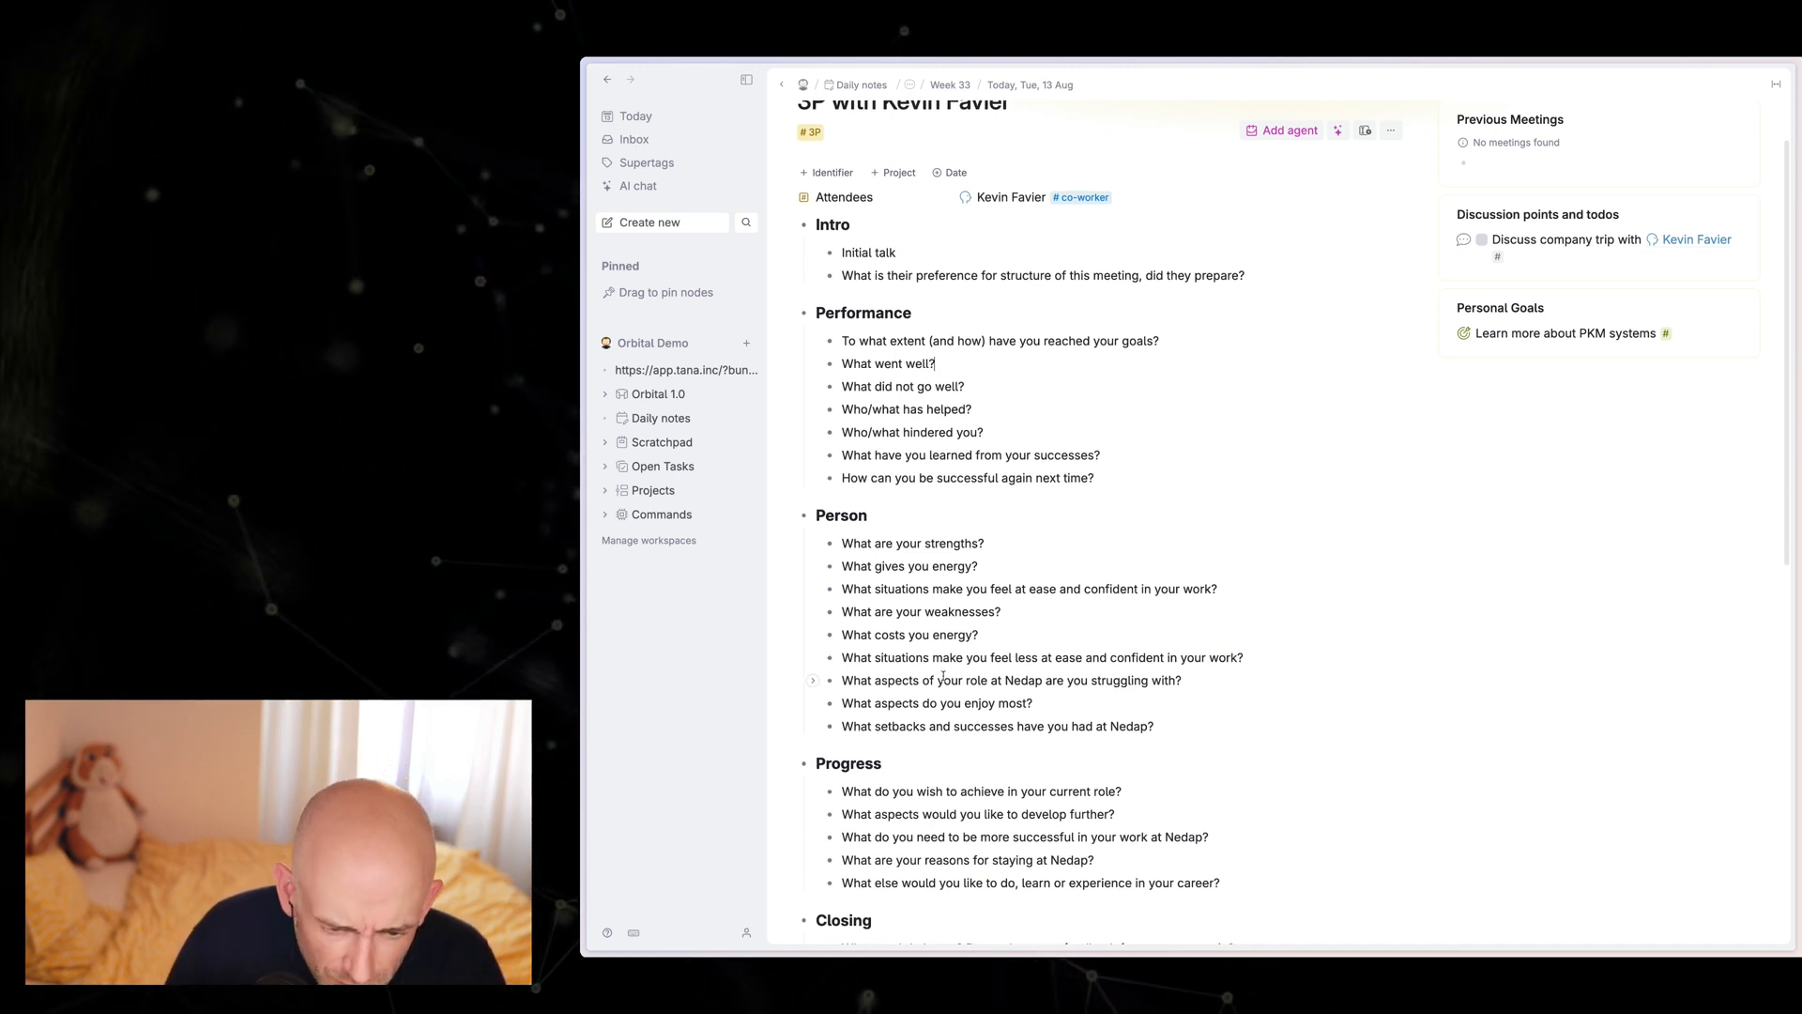
left_click(1029, 553)
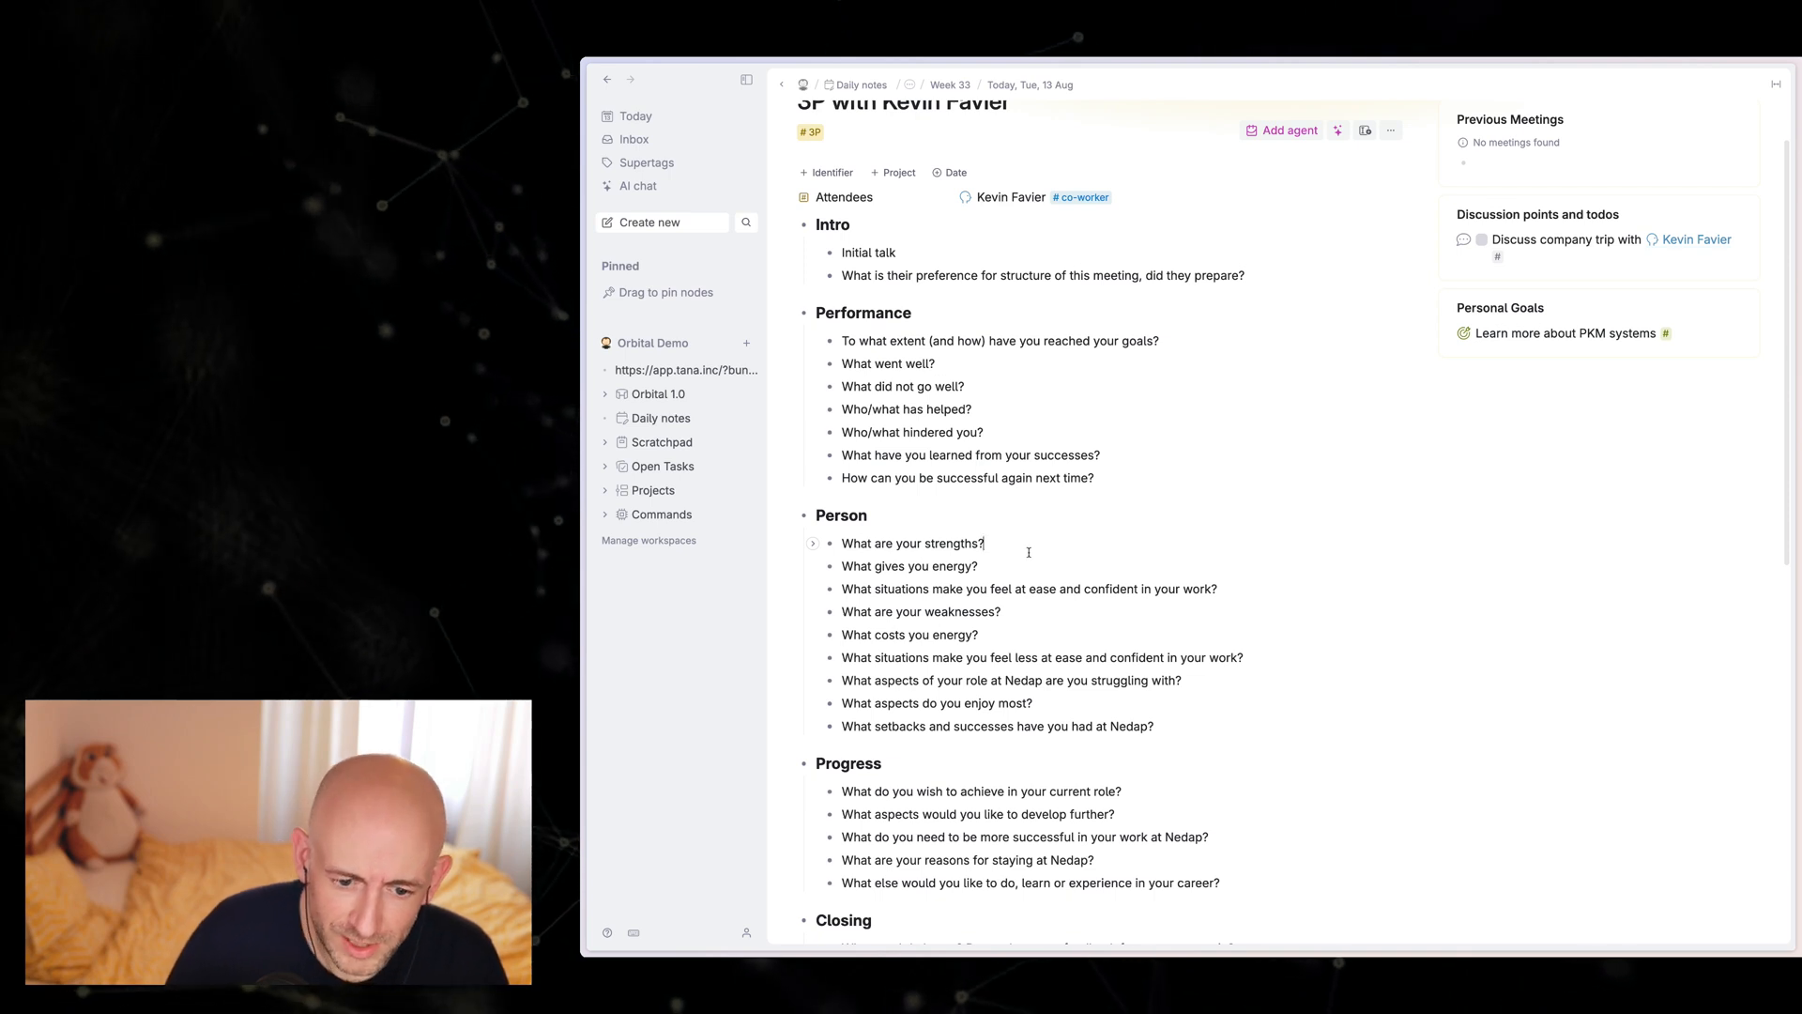
key("Return")
key("Tab")
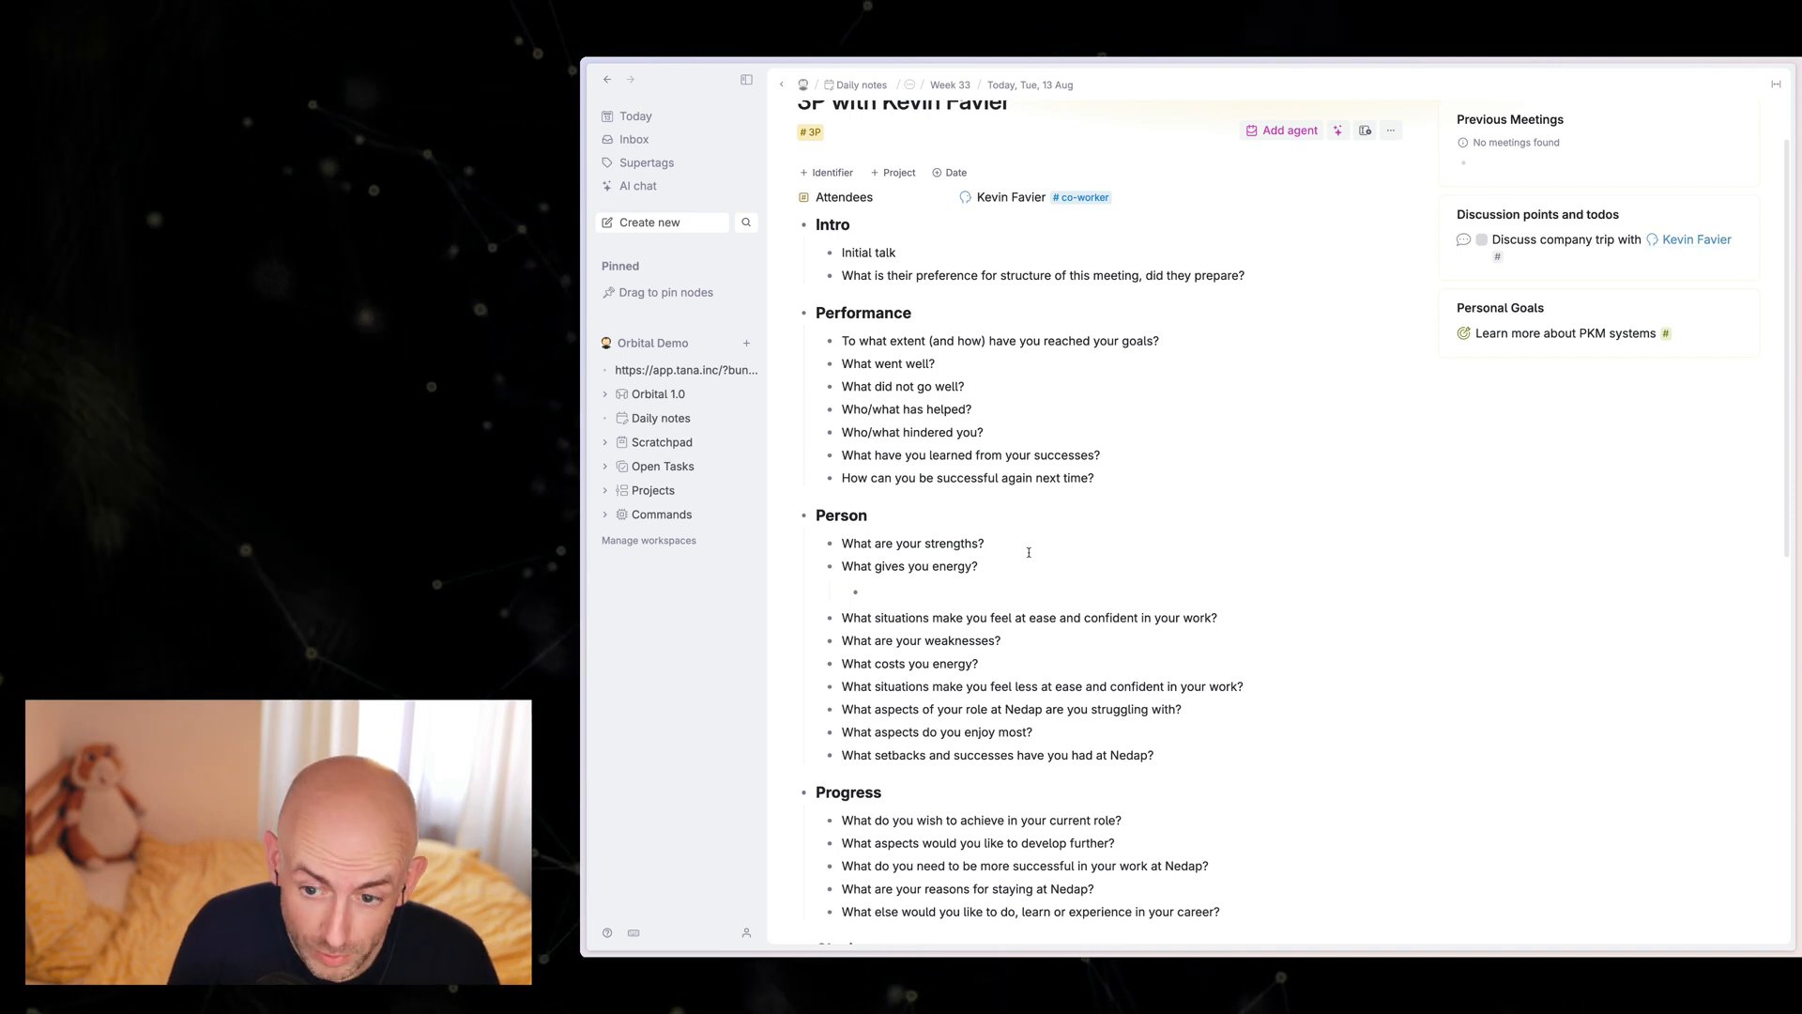
type("Drink ")
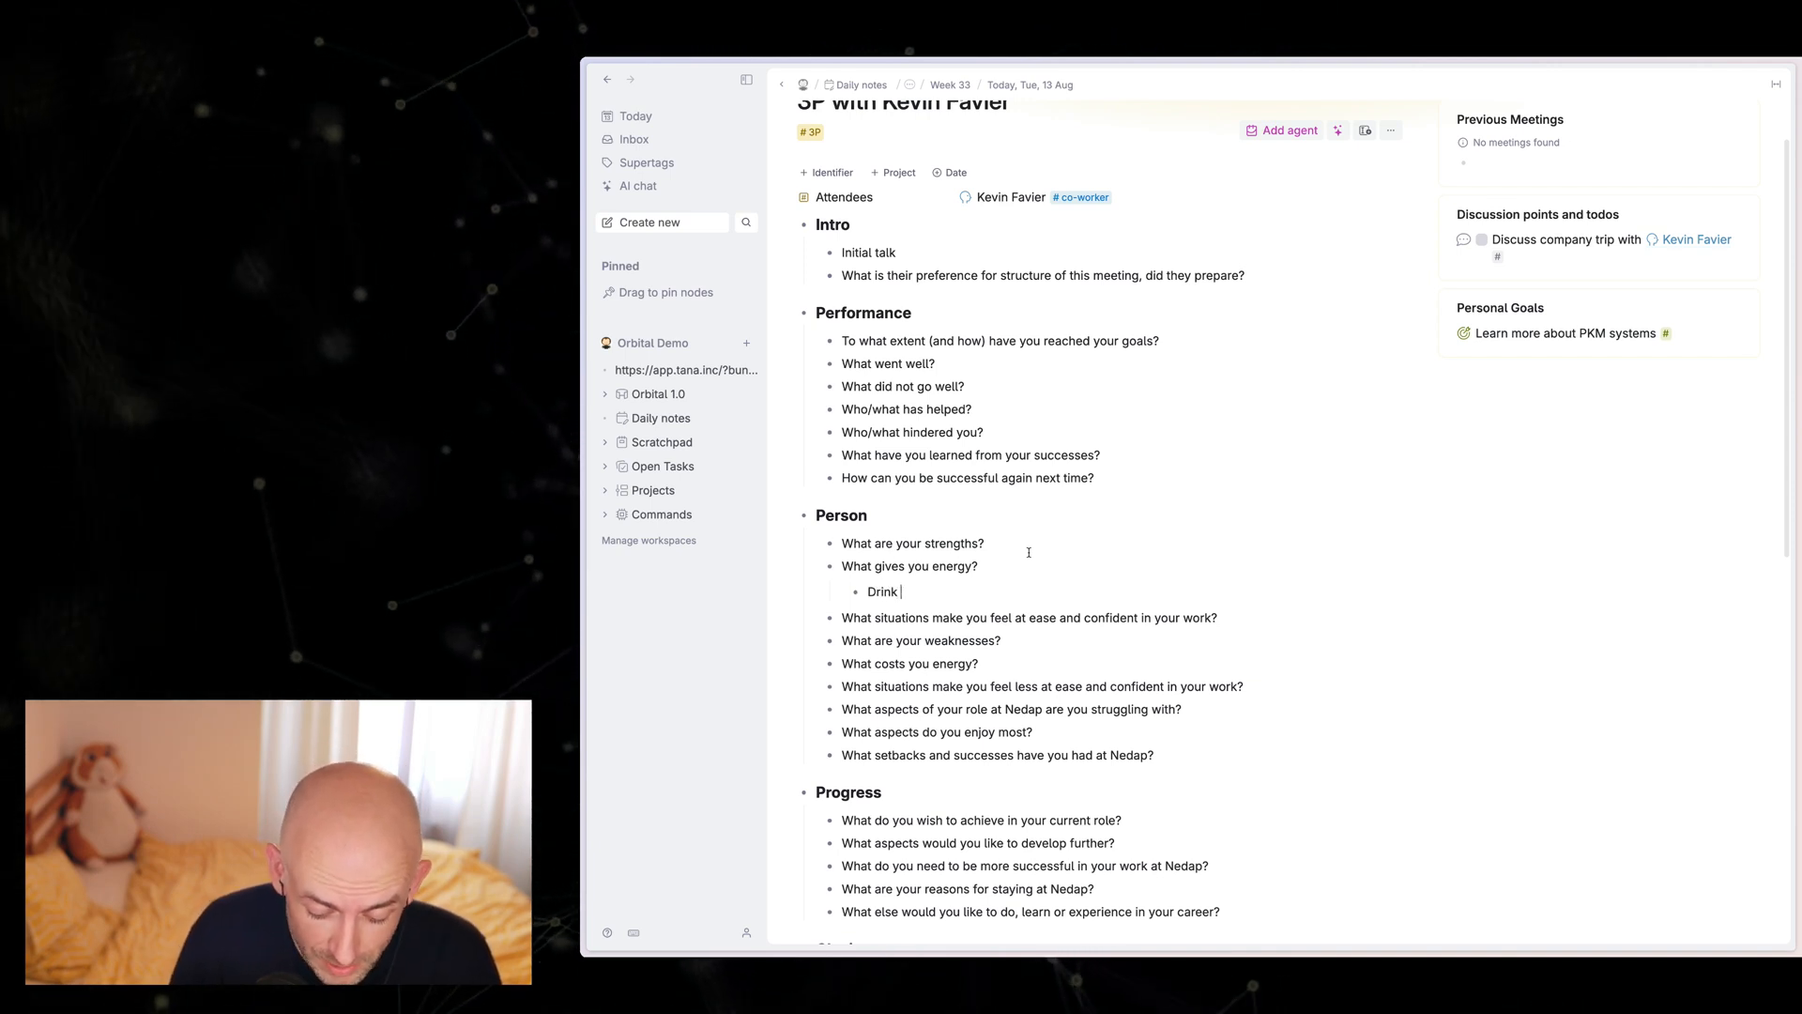
type("more red bull")
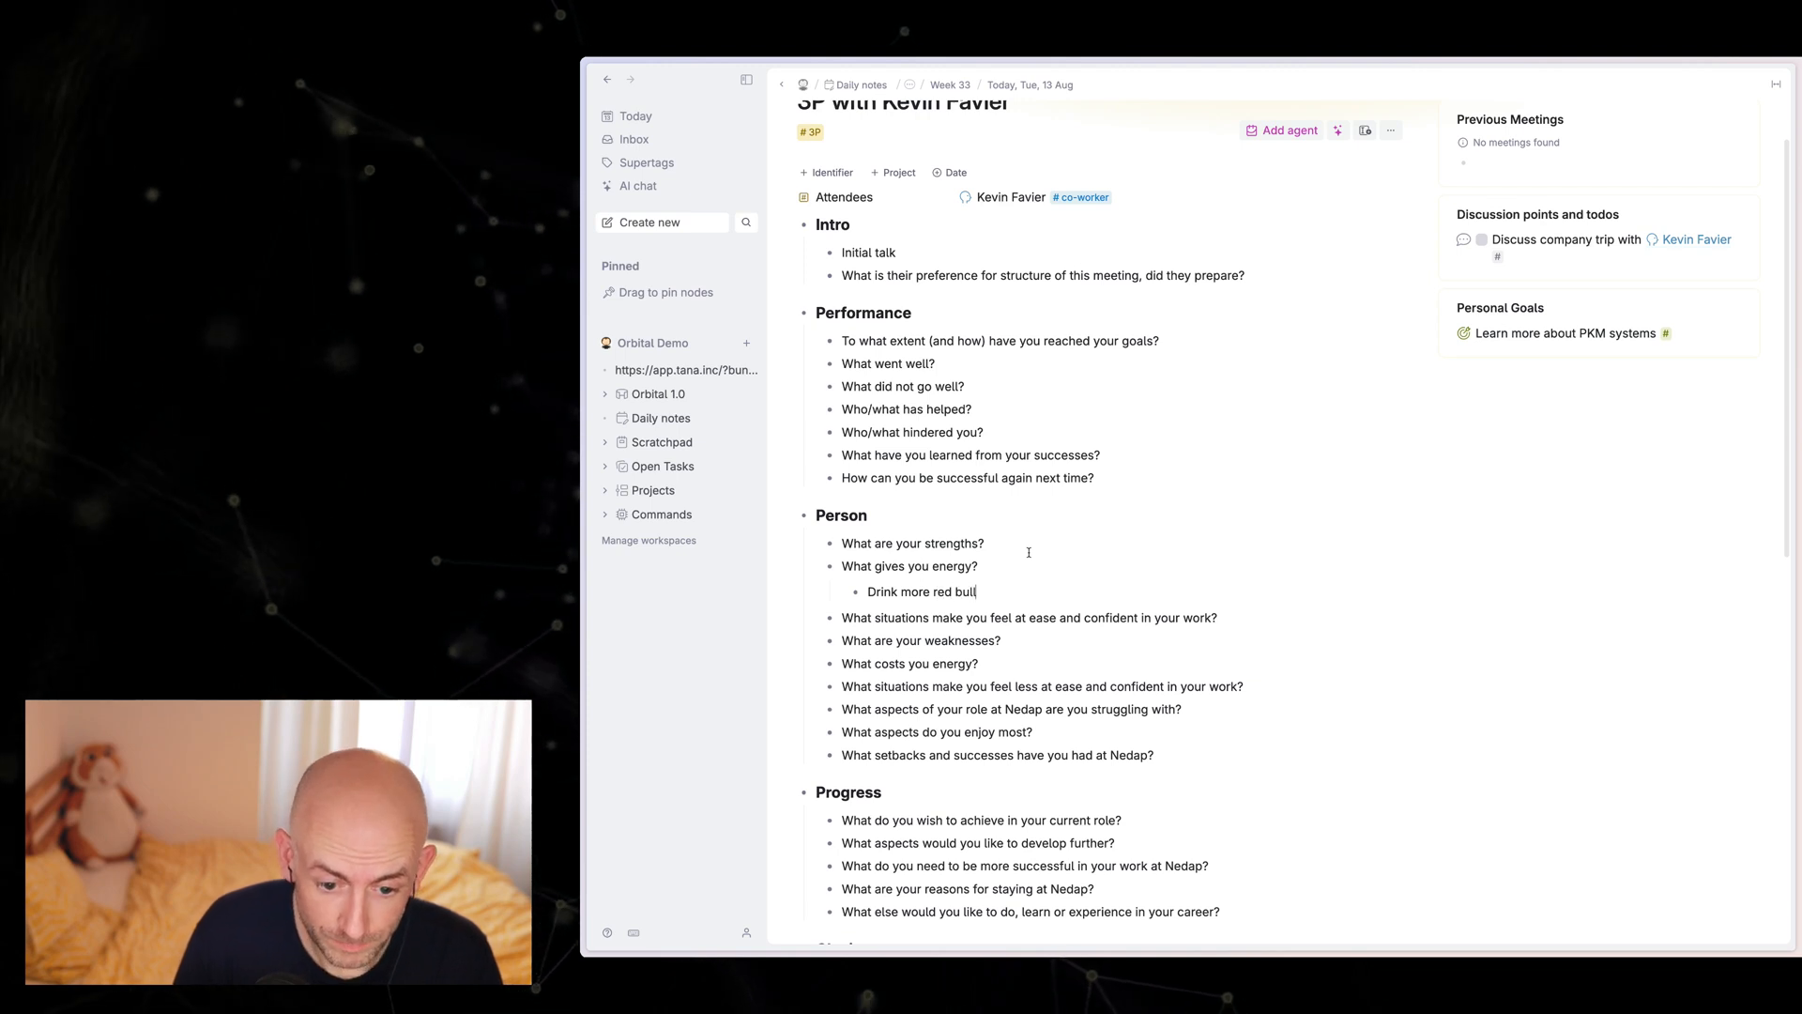
type(" #personal")
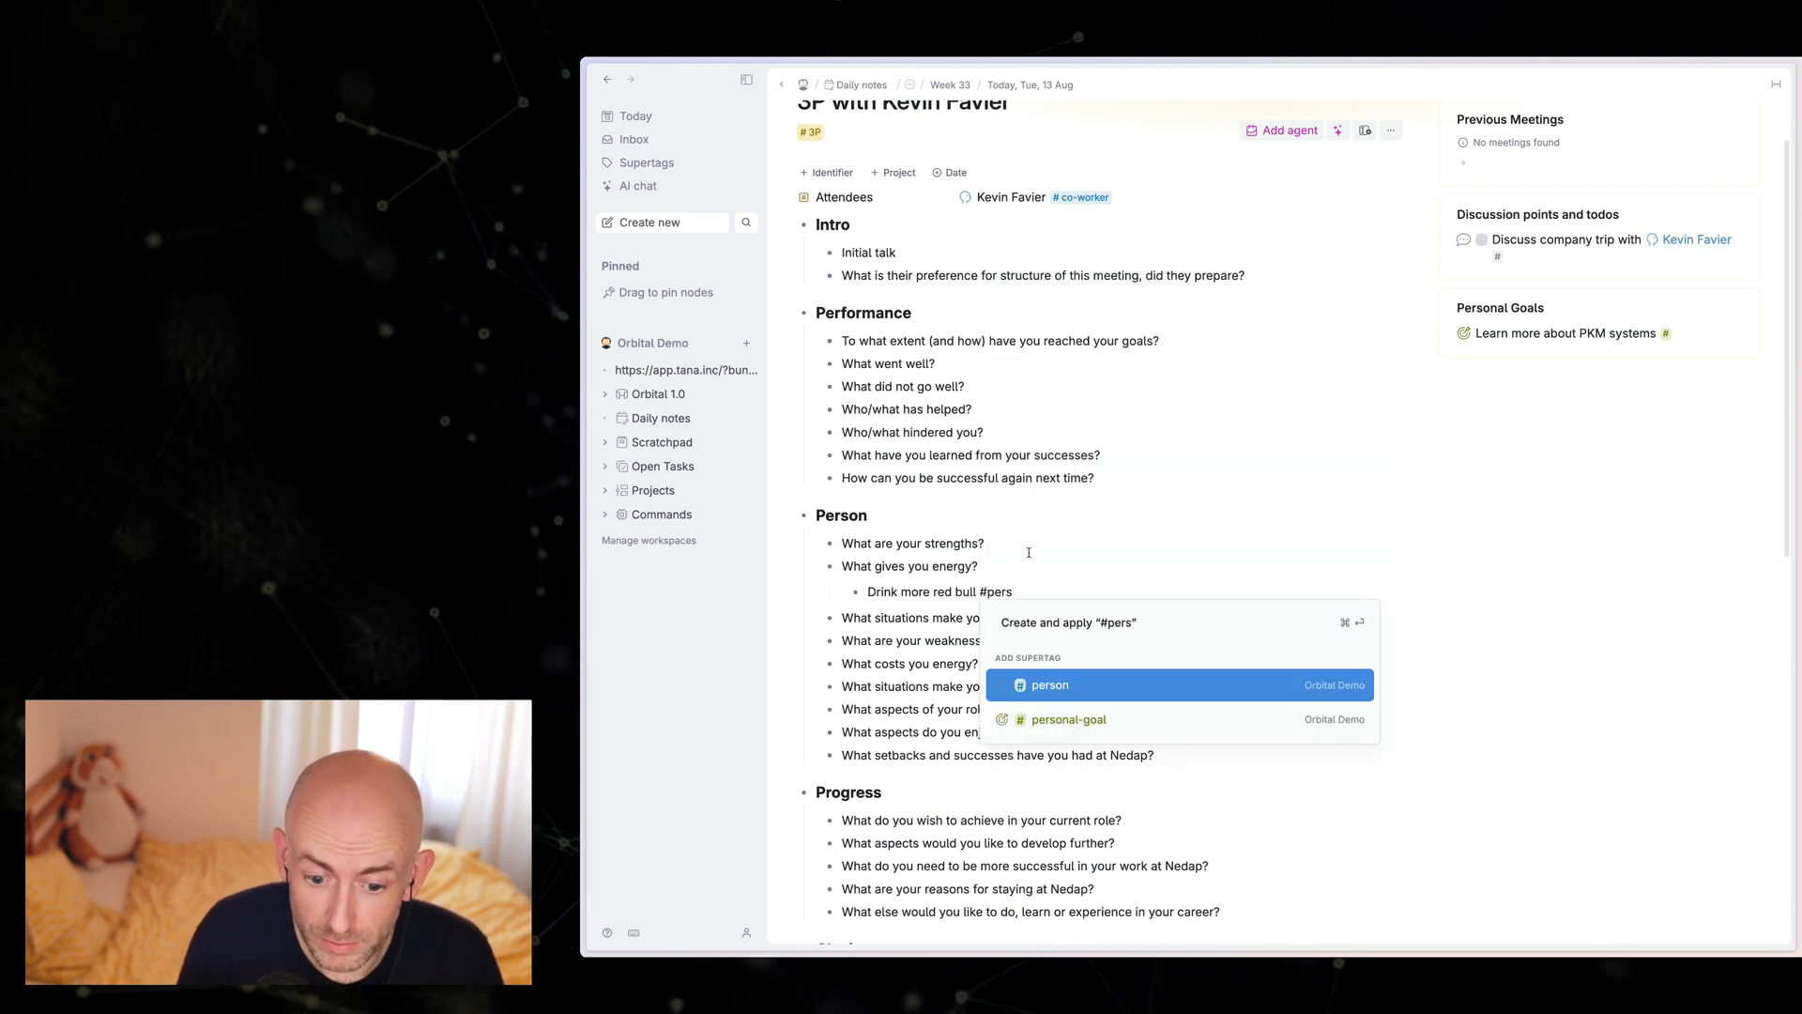
key("Return")
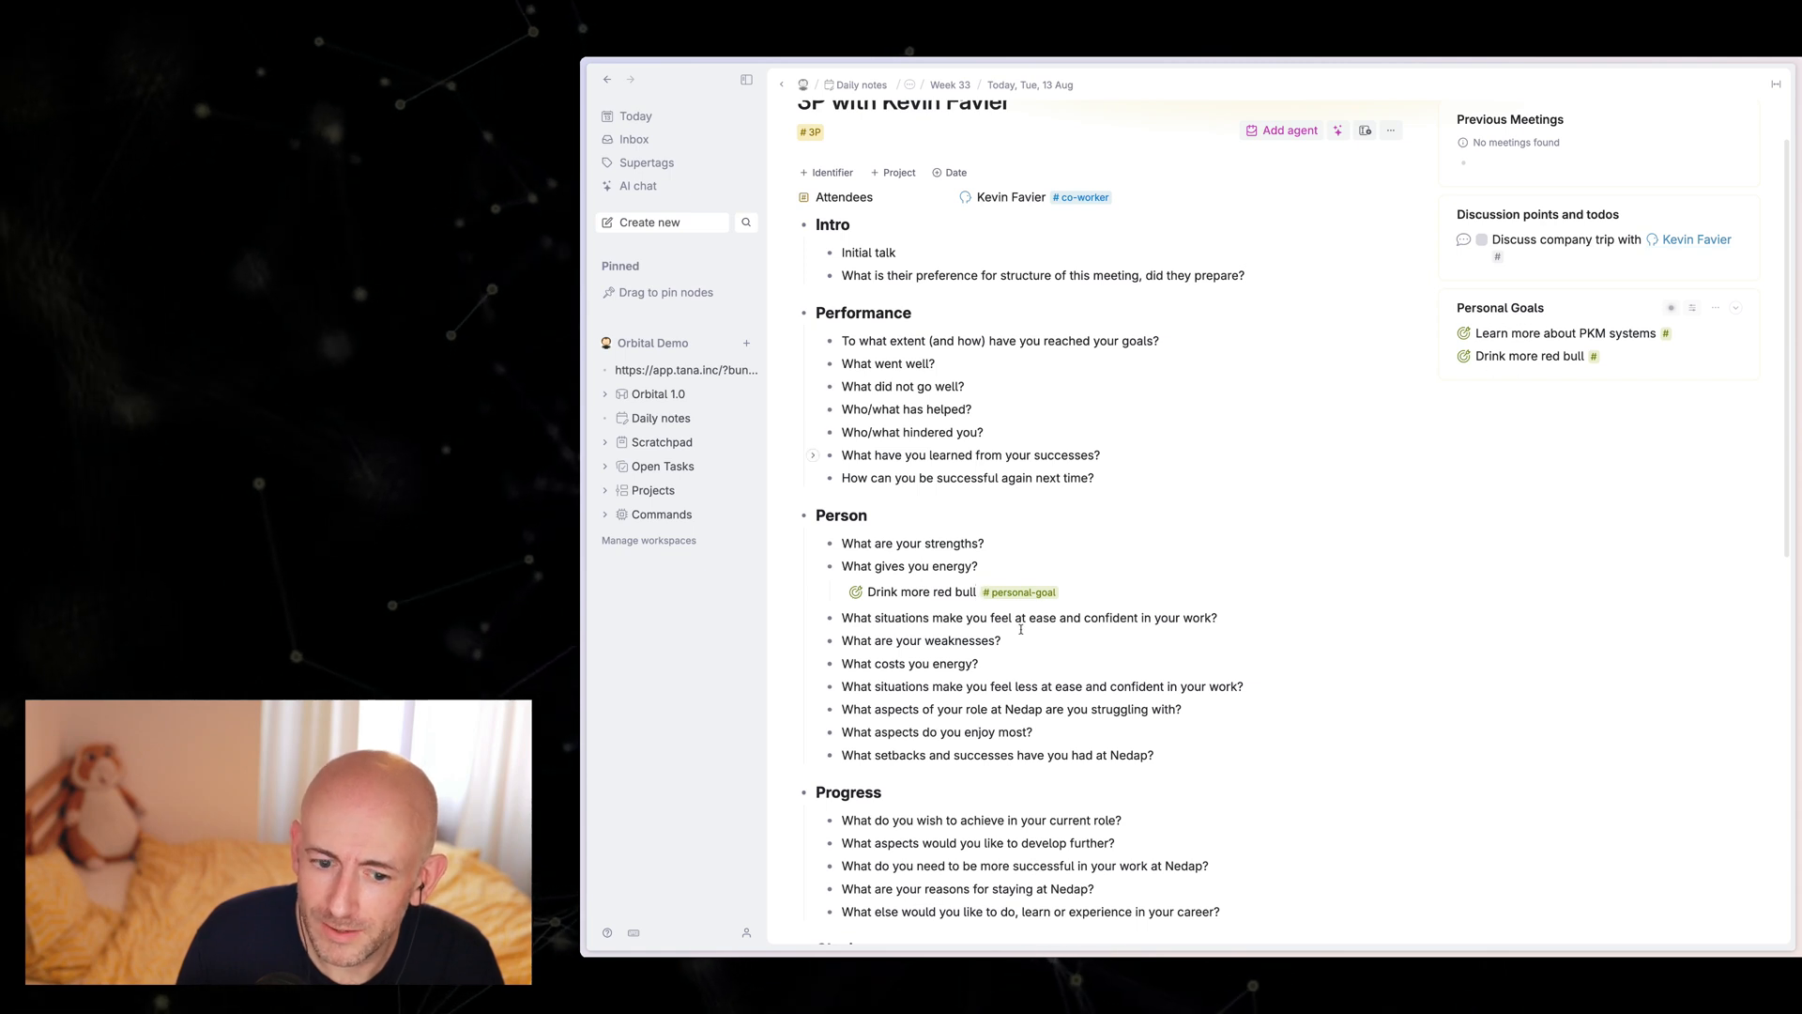
left_click(839, 592)
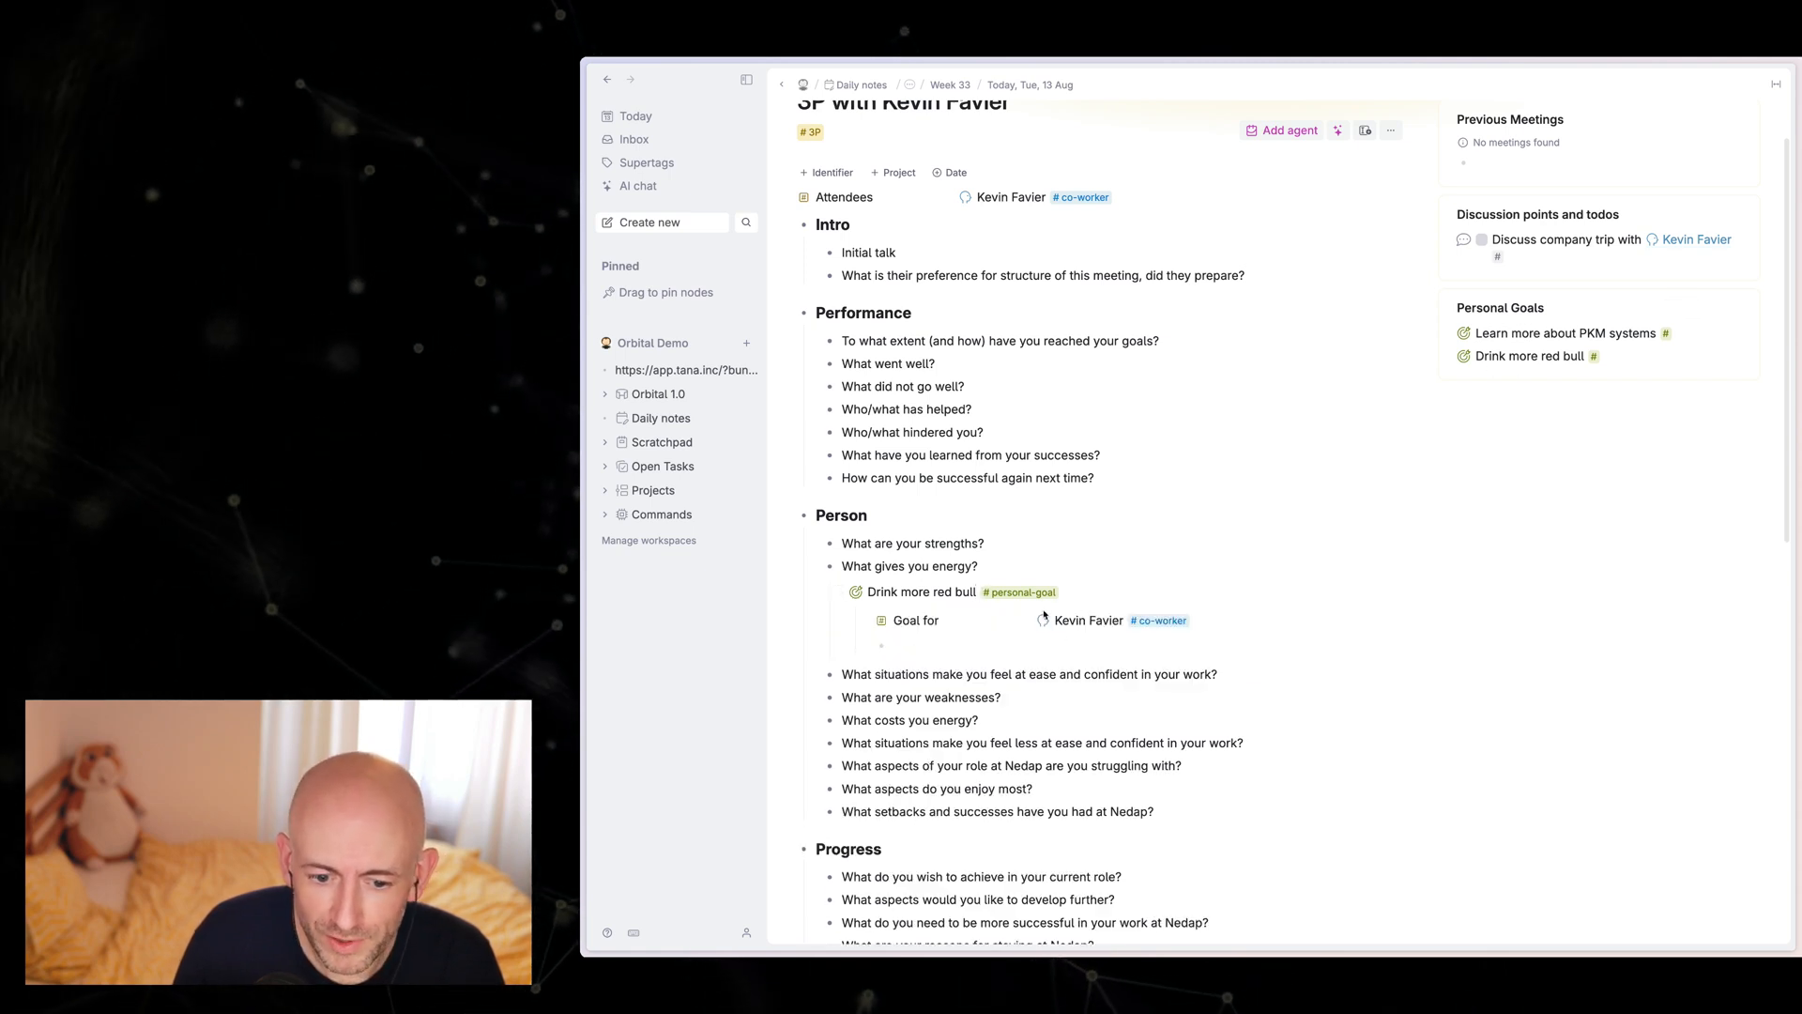
left_click(839, 593)
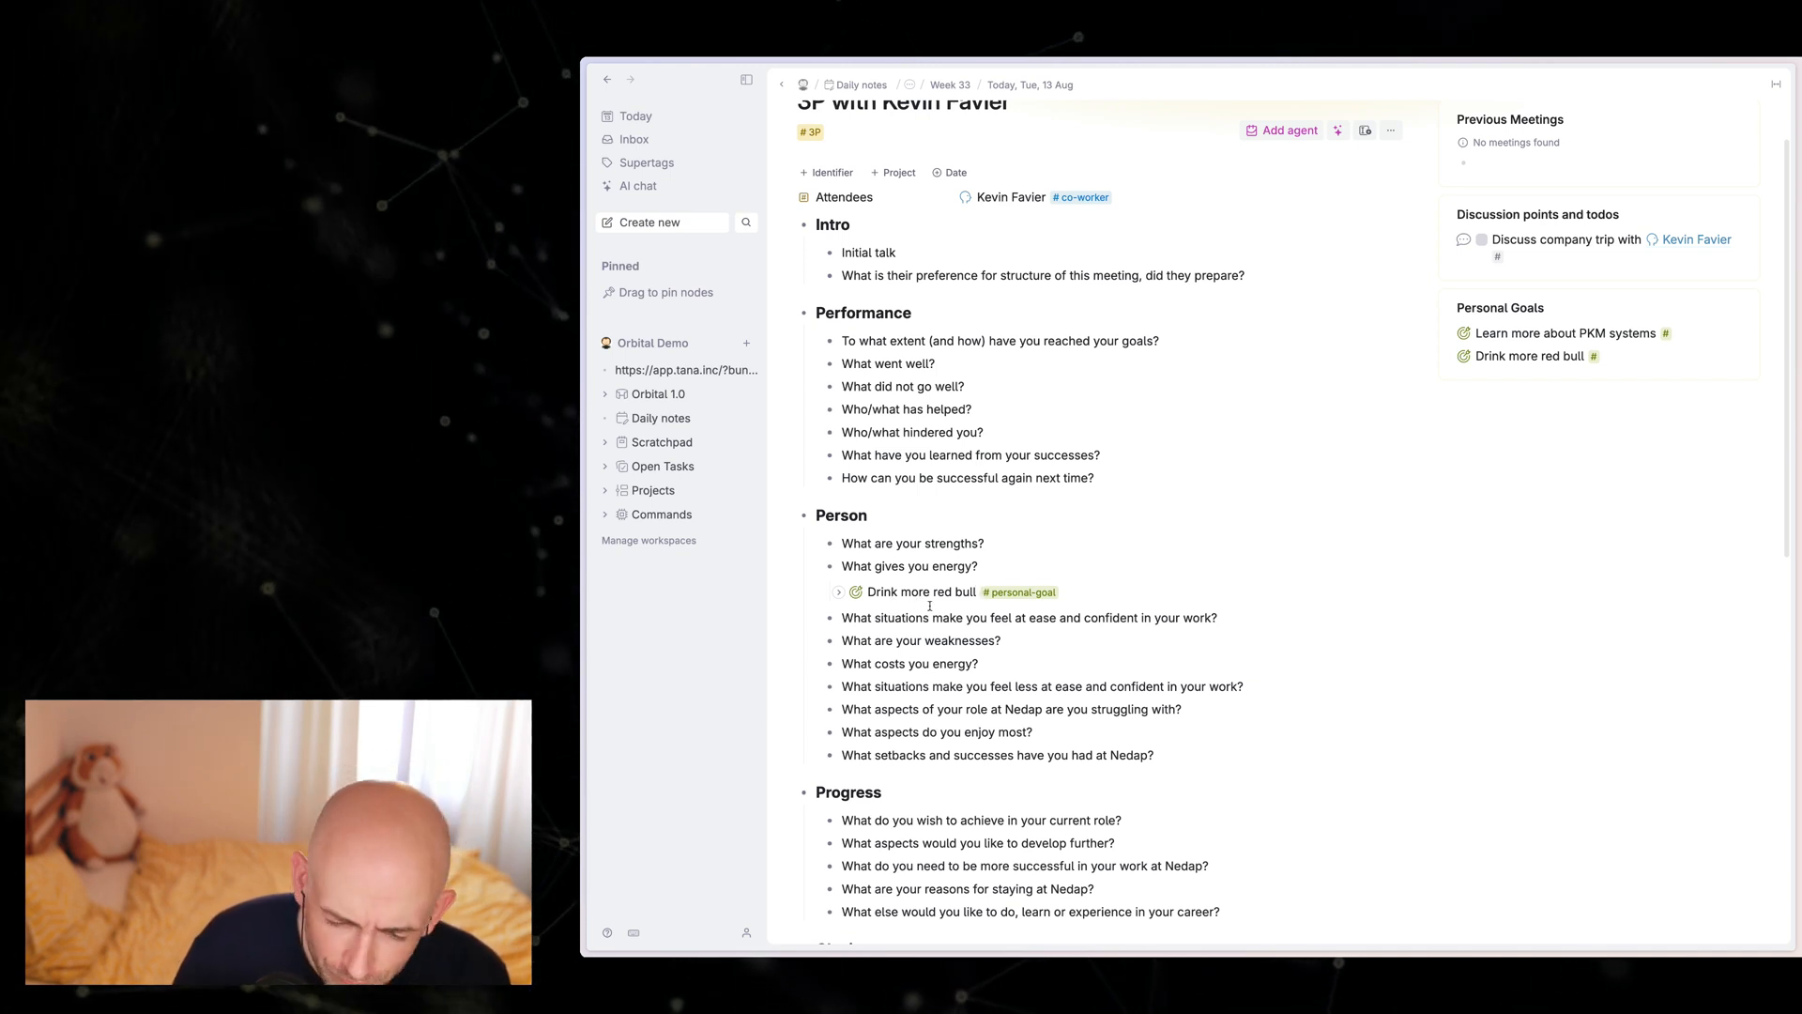
Step: Add an item under Initial talk about discussing the budget with the co-worker, tagged with the discuss supertag
scroll(901, 572, "up", 1)
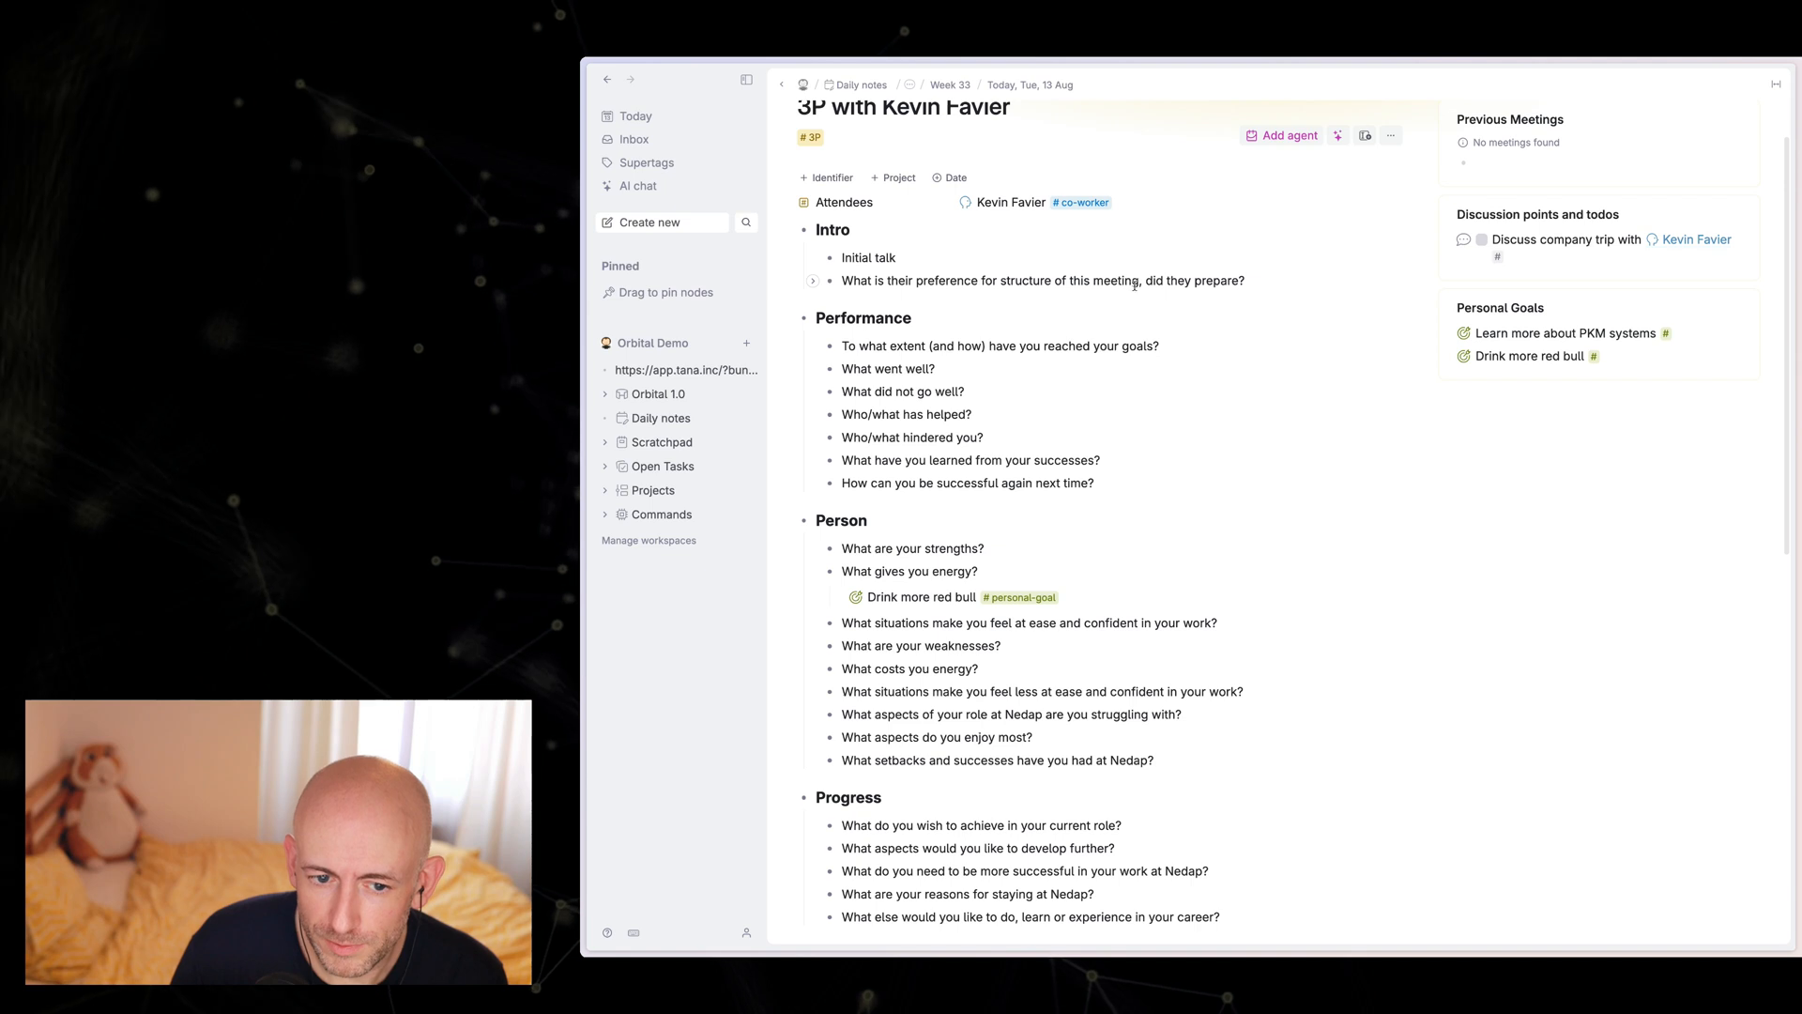
left_click(925, 301)
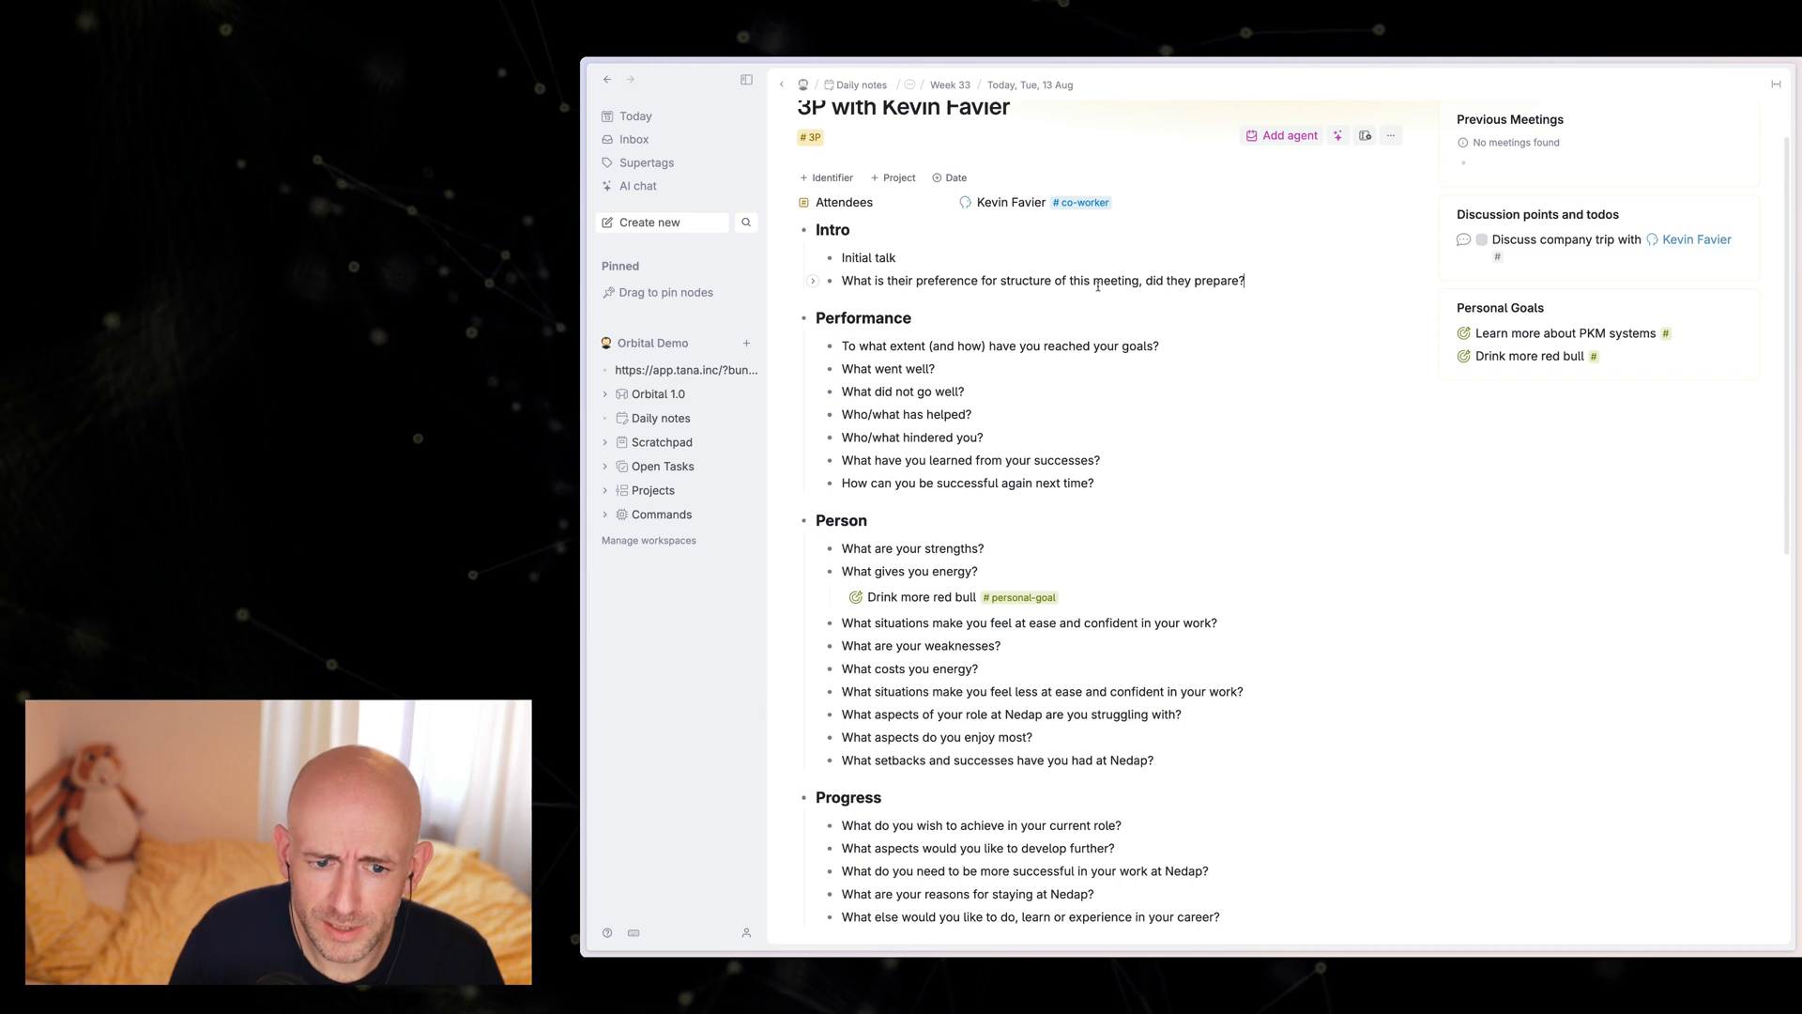
key("Return")
key("Tab")
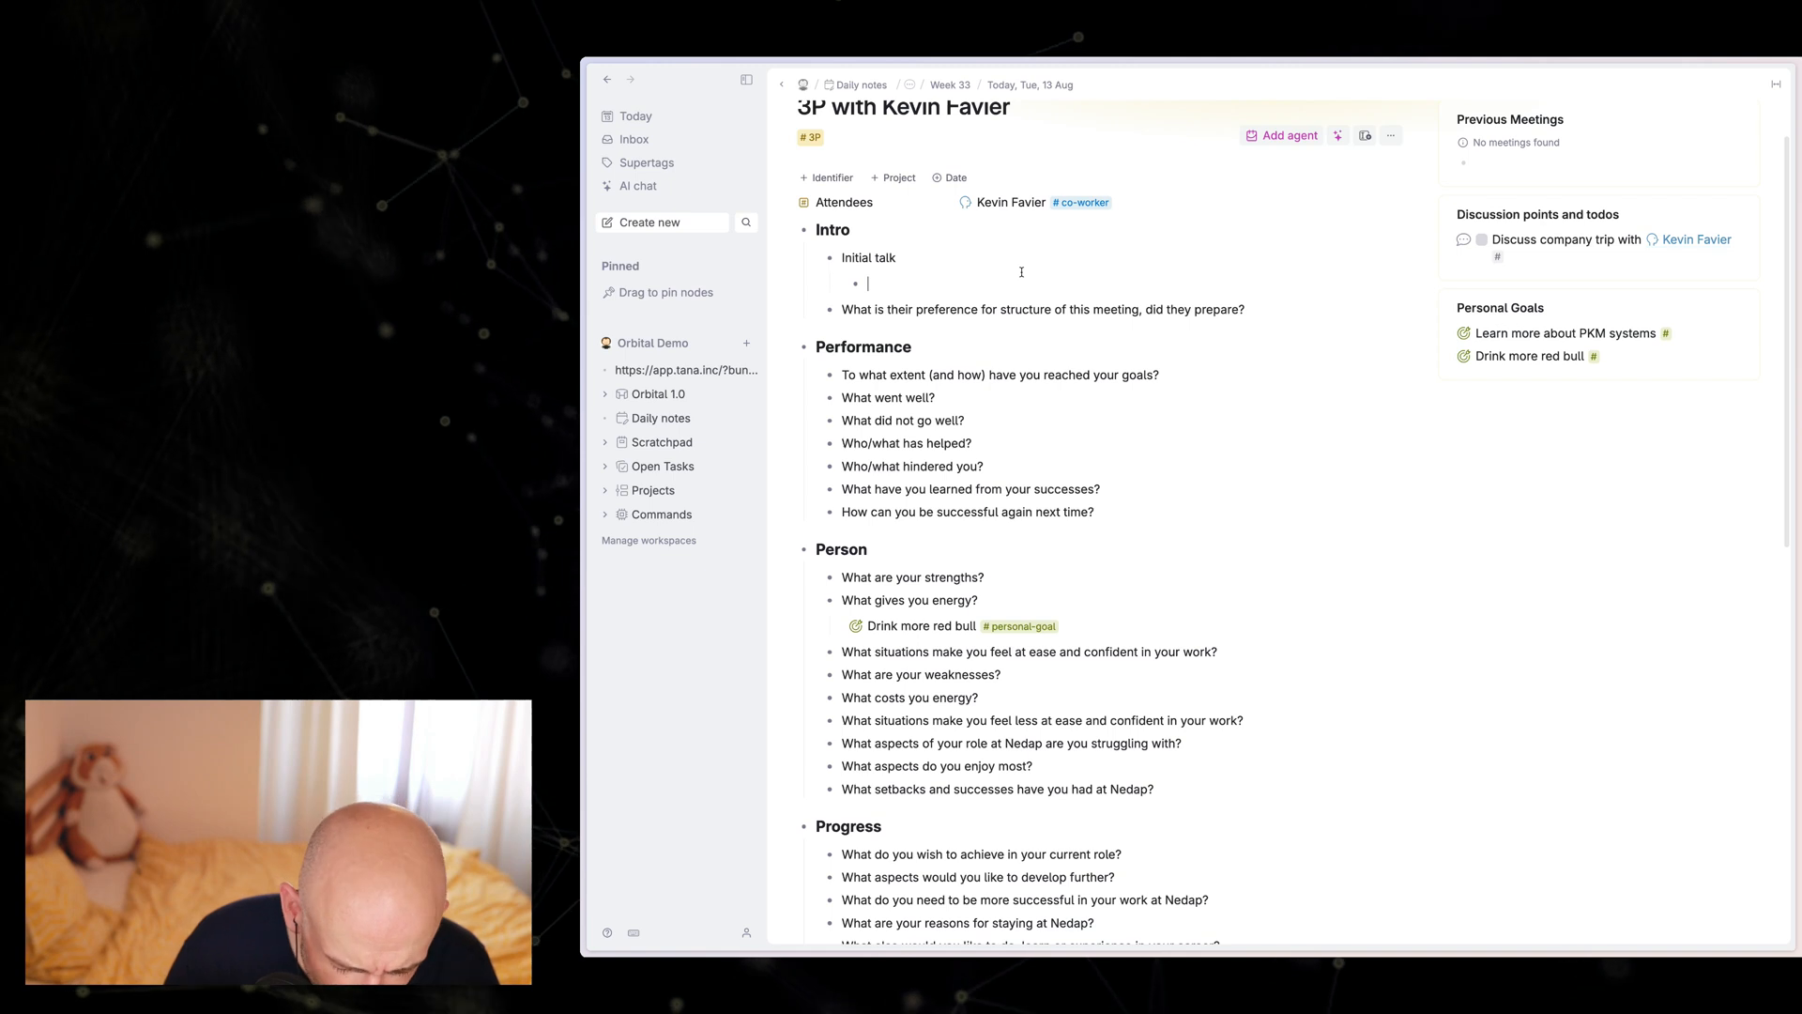
type("Discus")
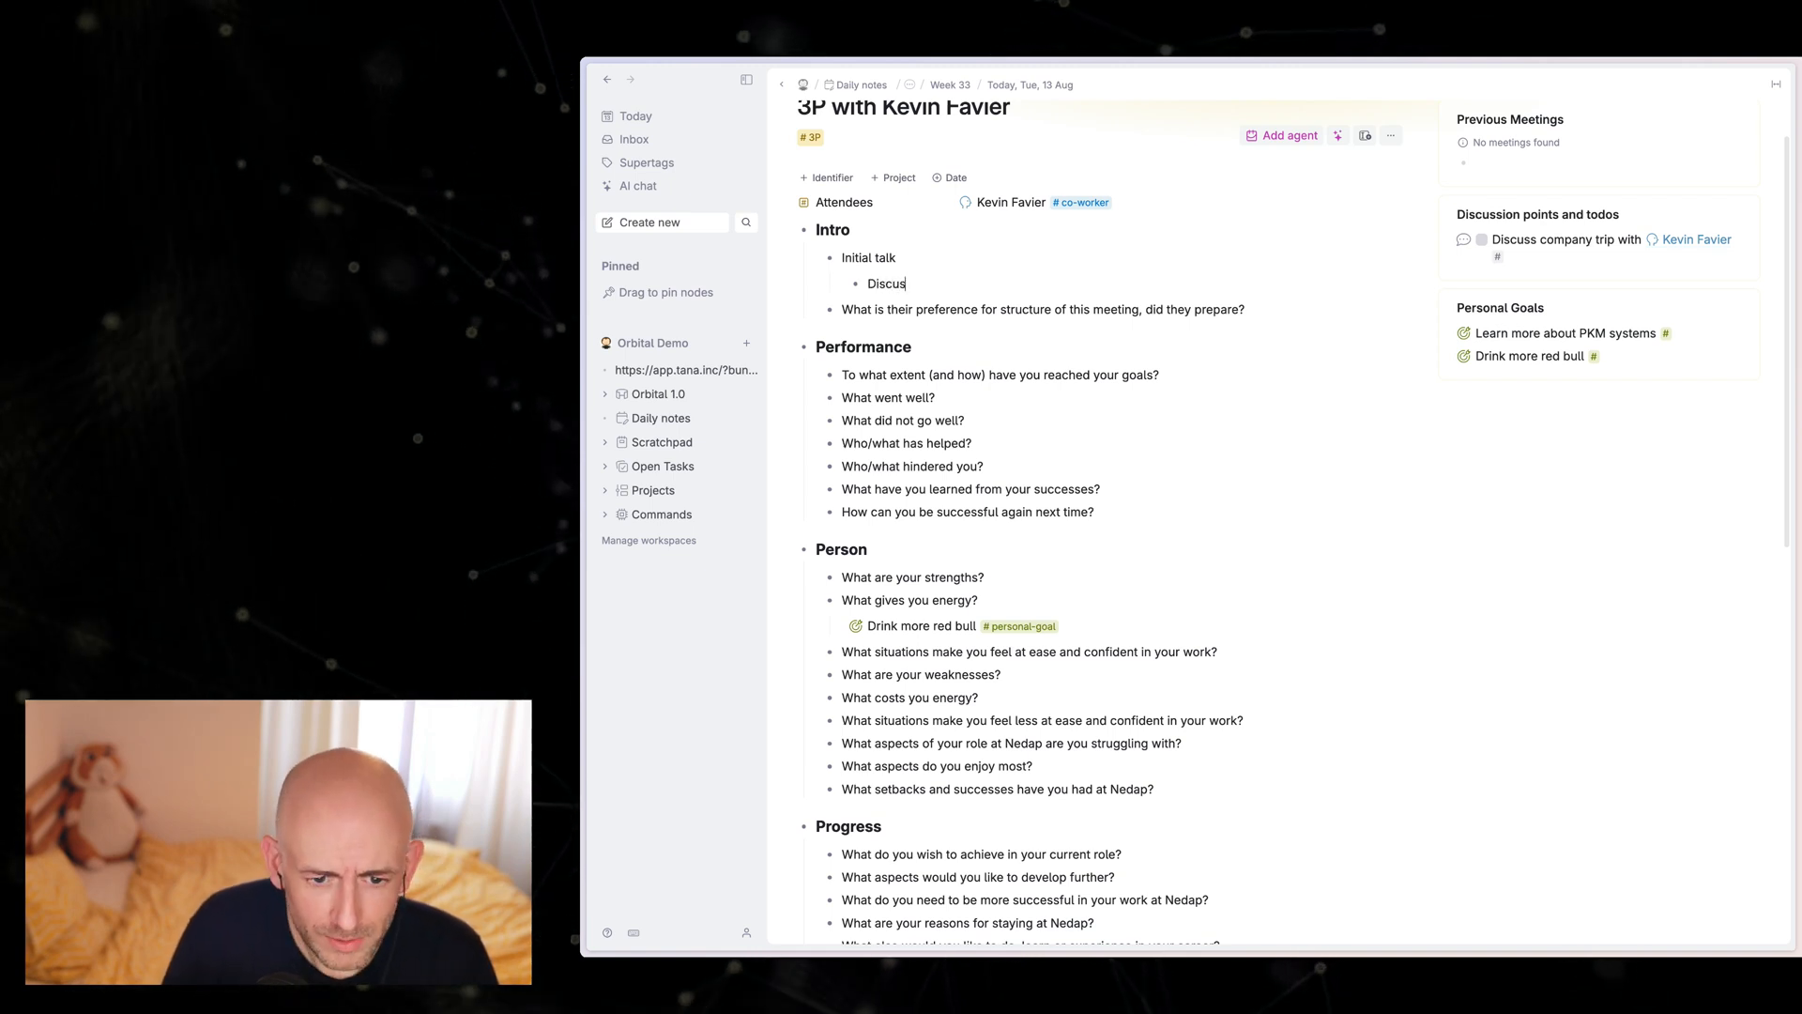
type("s the budget")
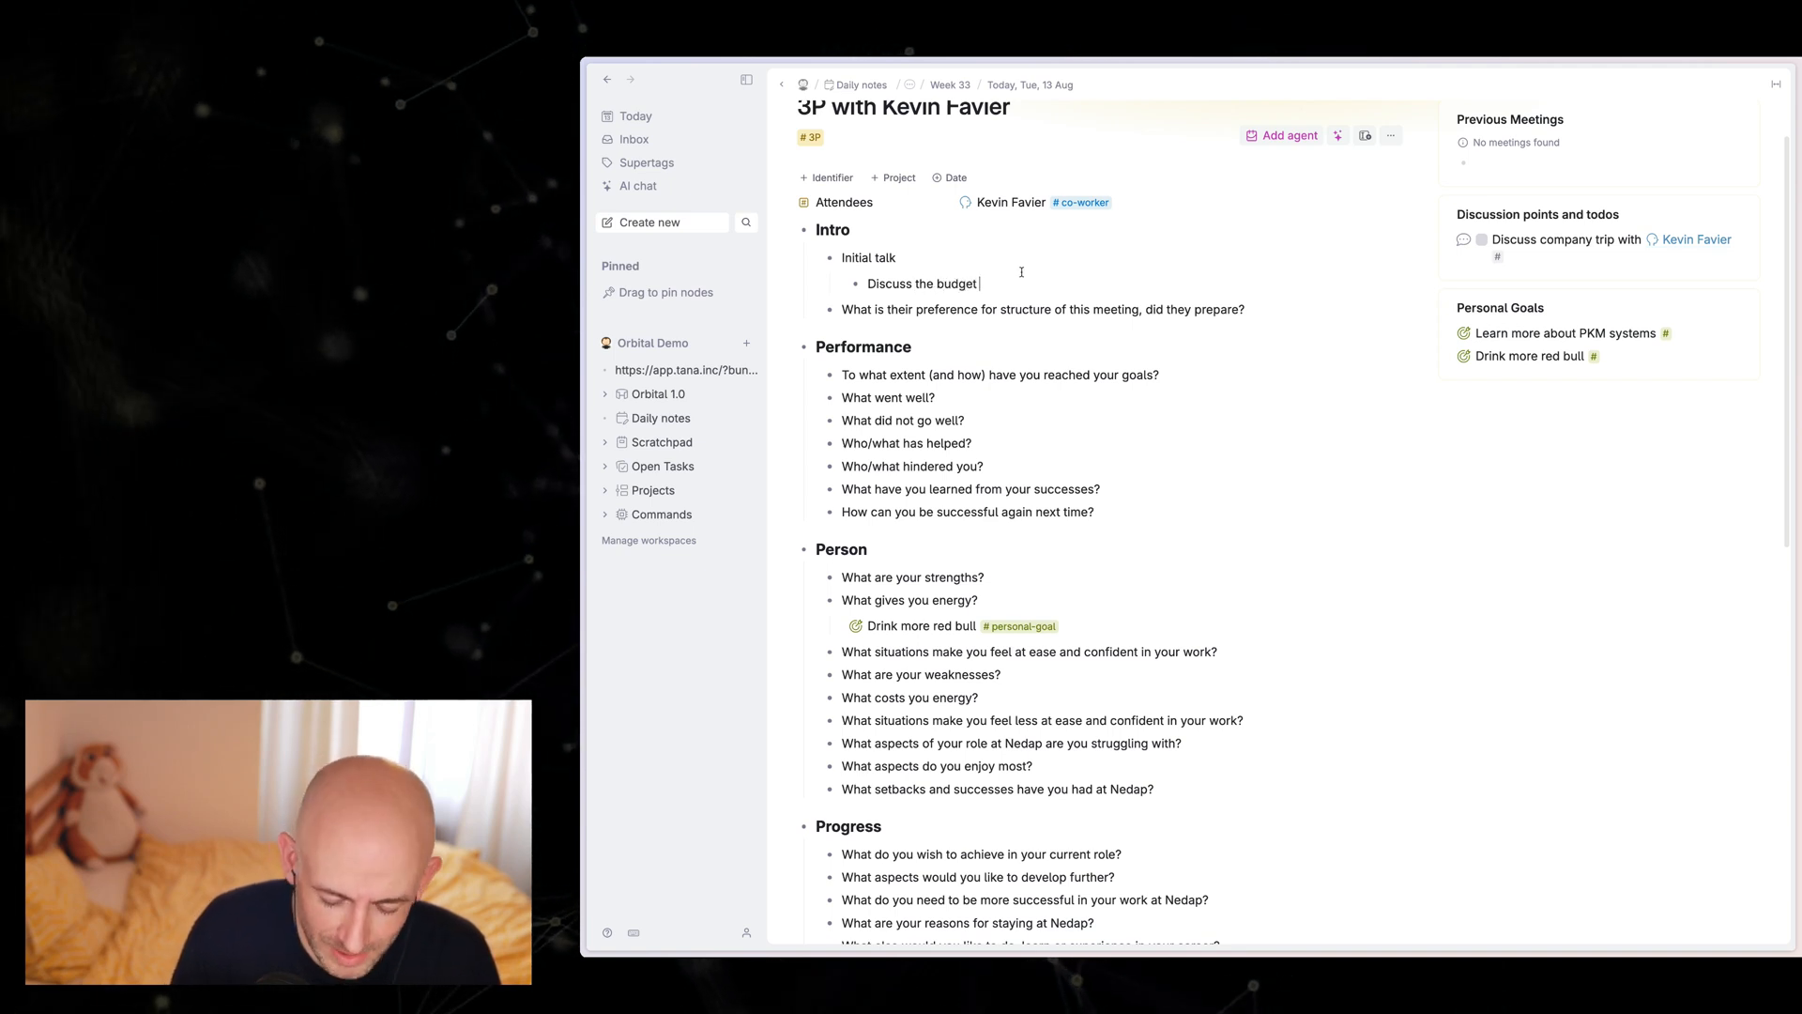
type(" with Kevin")
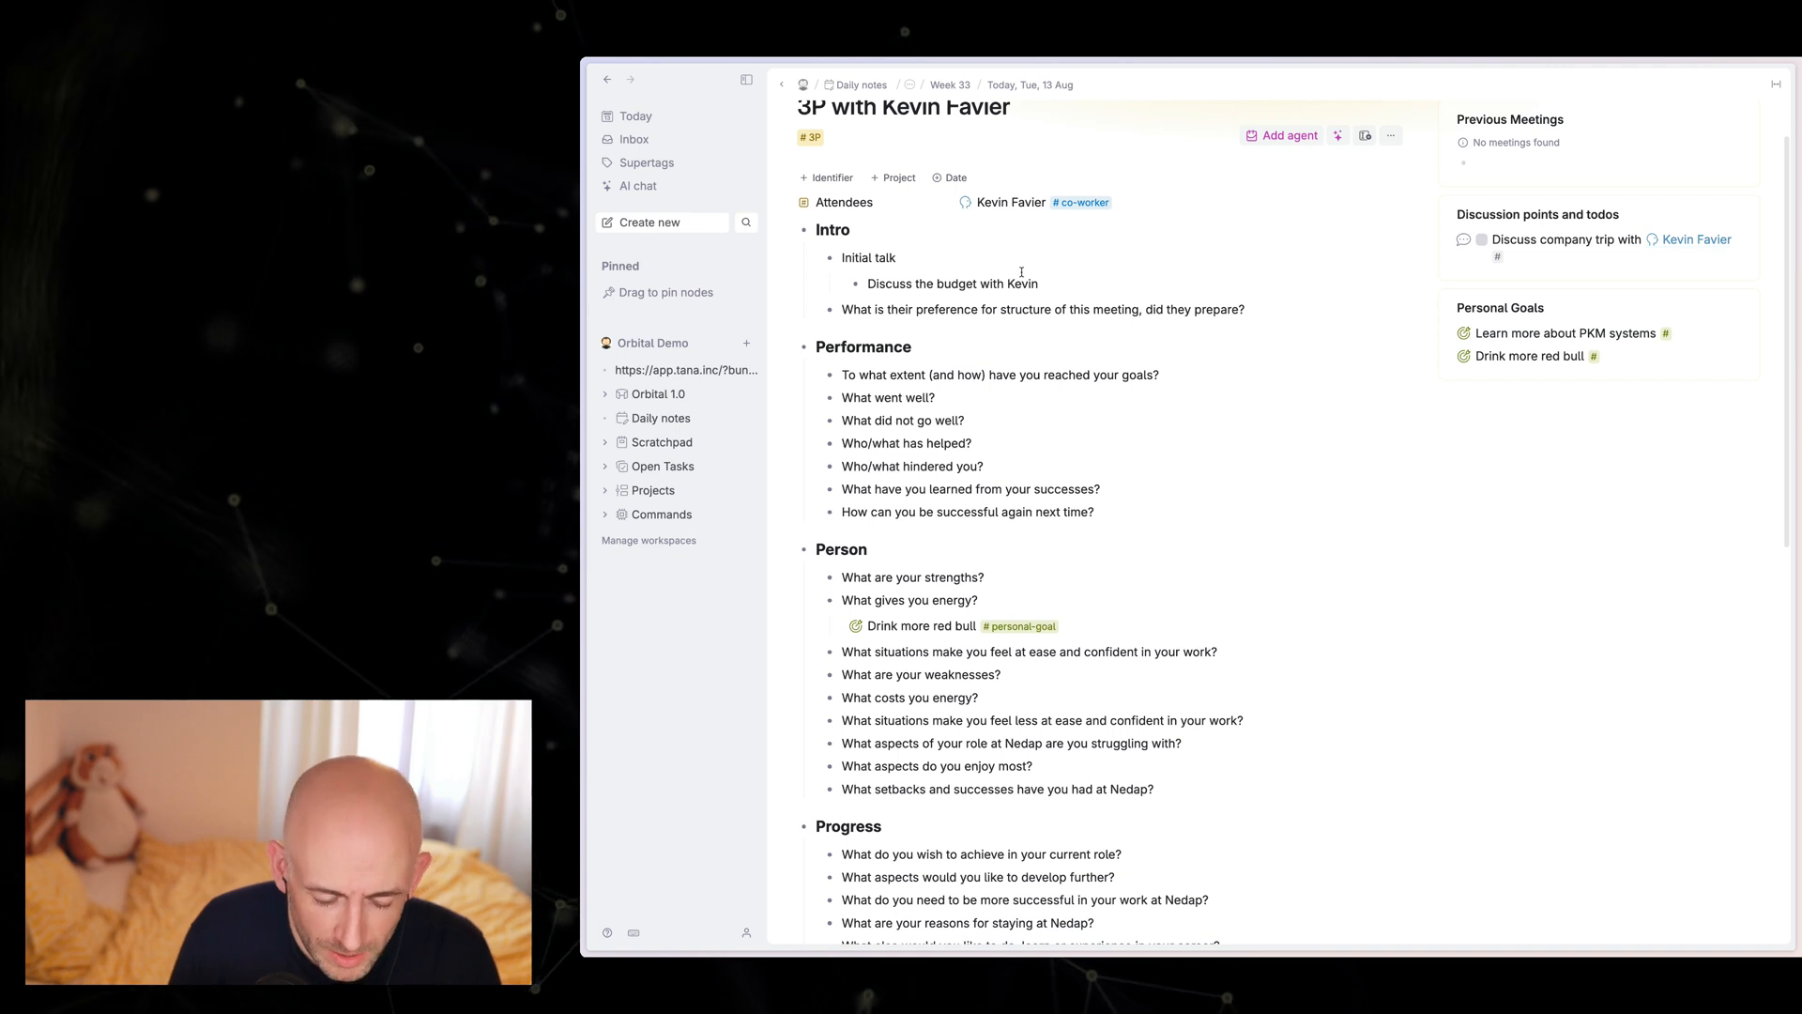
type("#todo")
key("Return")
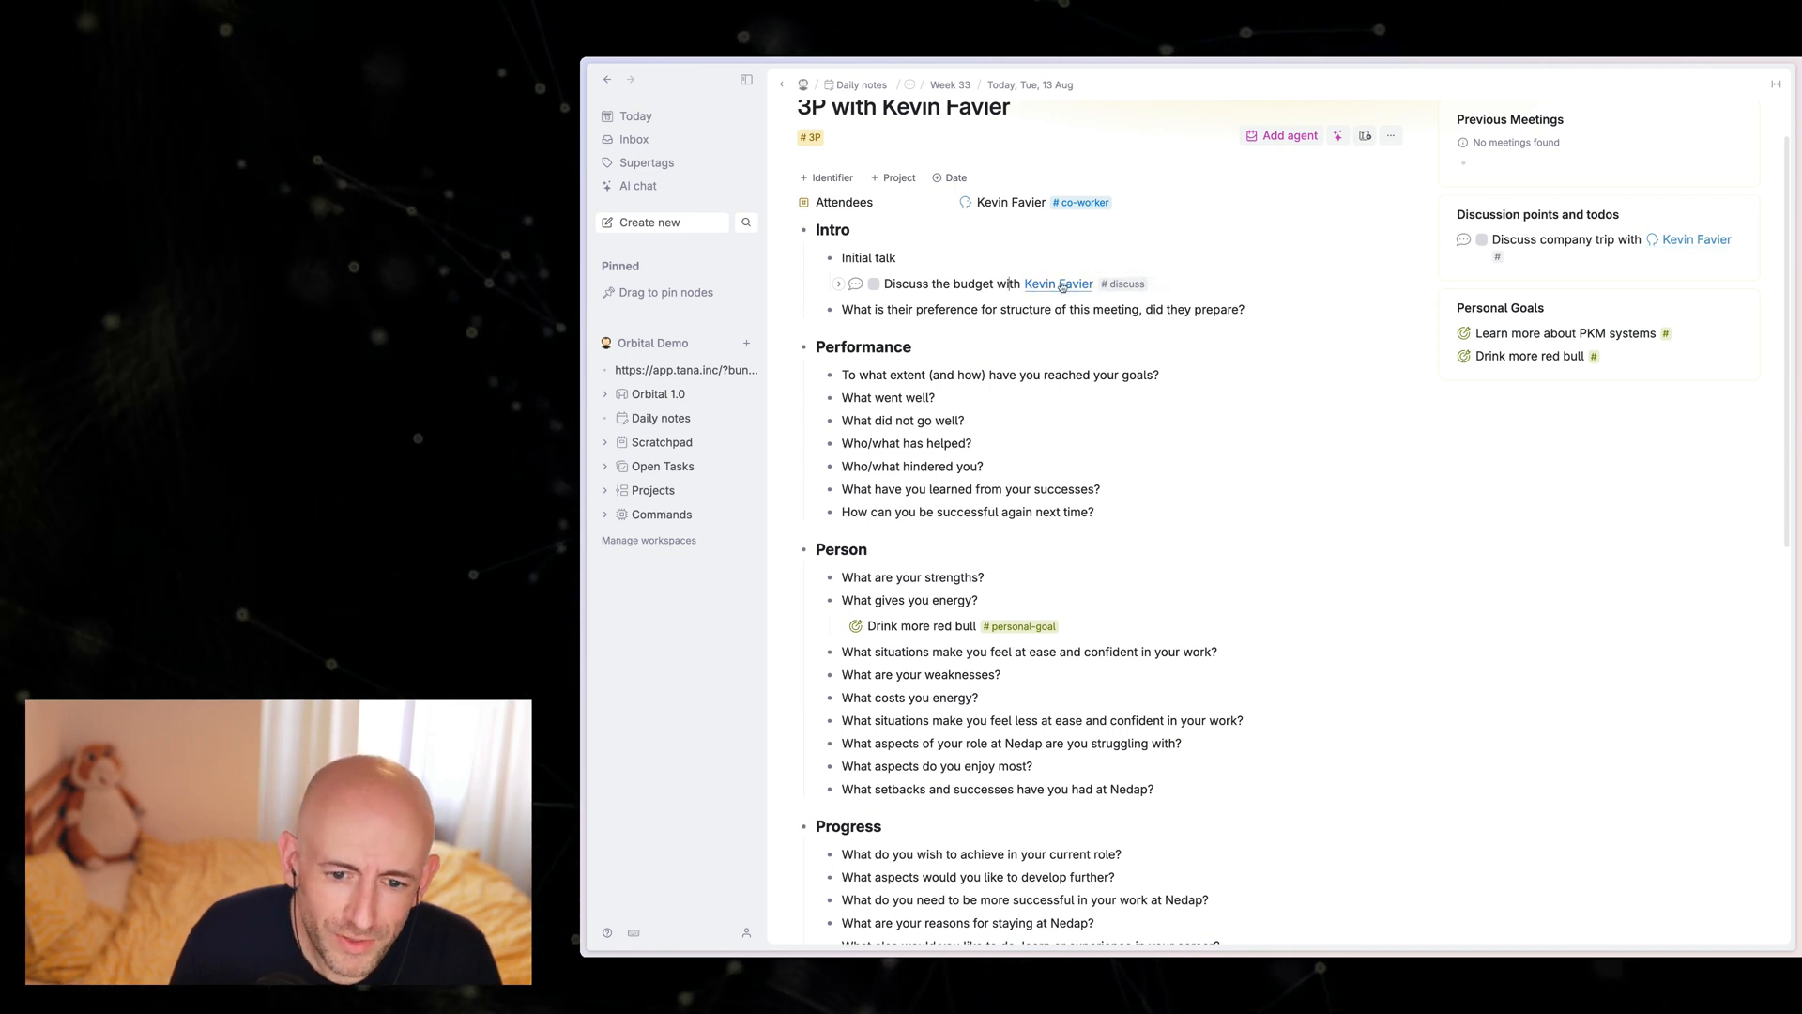
Step: Replace the co-worker mention in the budget discussion item with a reference to the library node tagged co-worker
left_click(1020, 287)
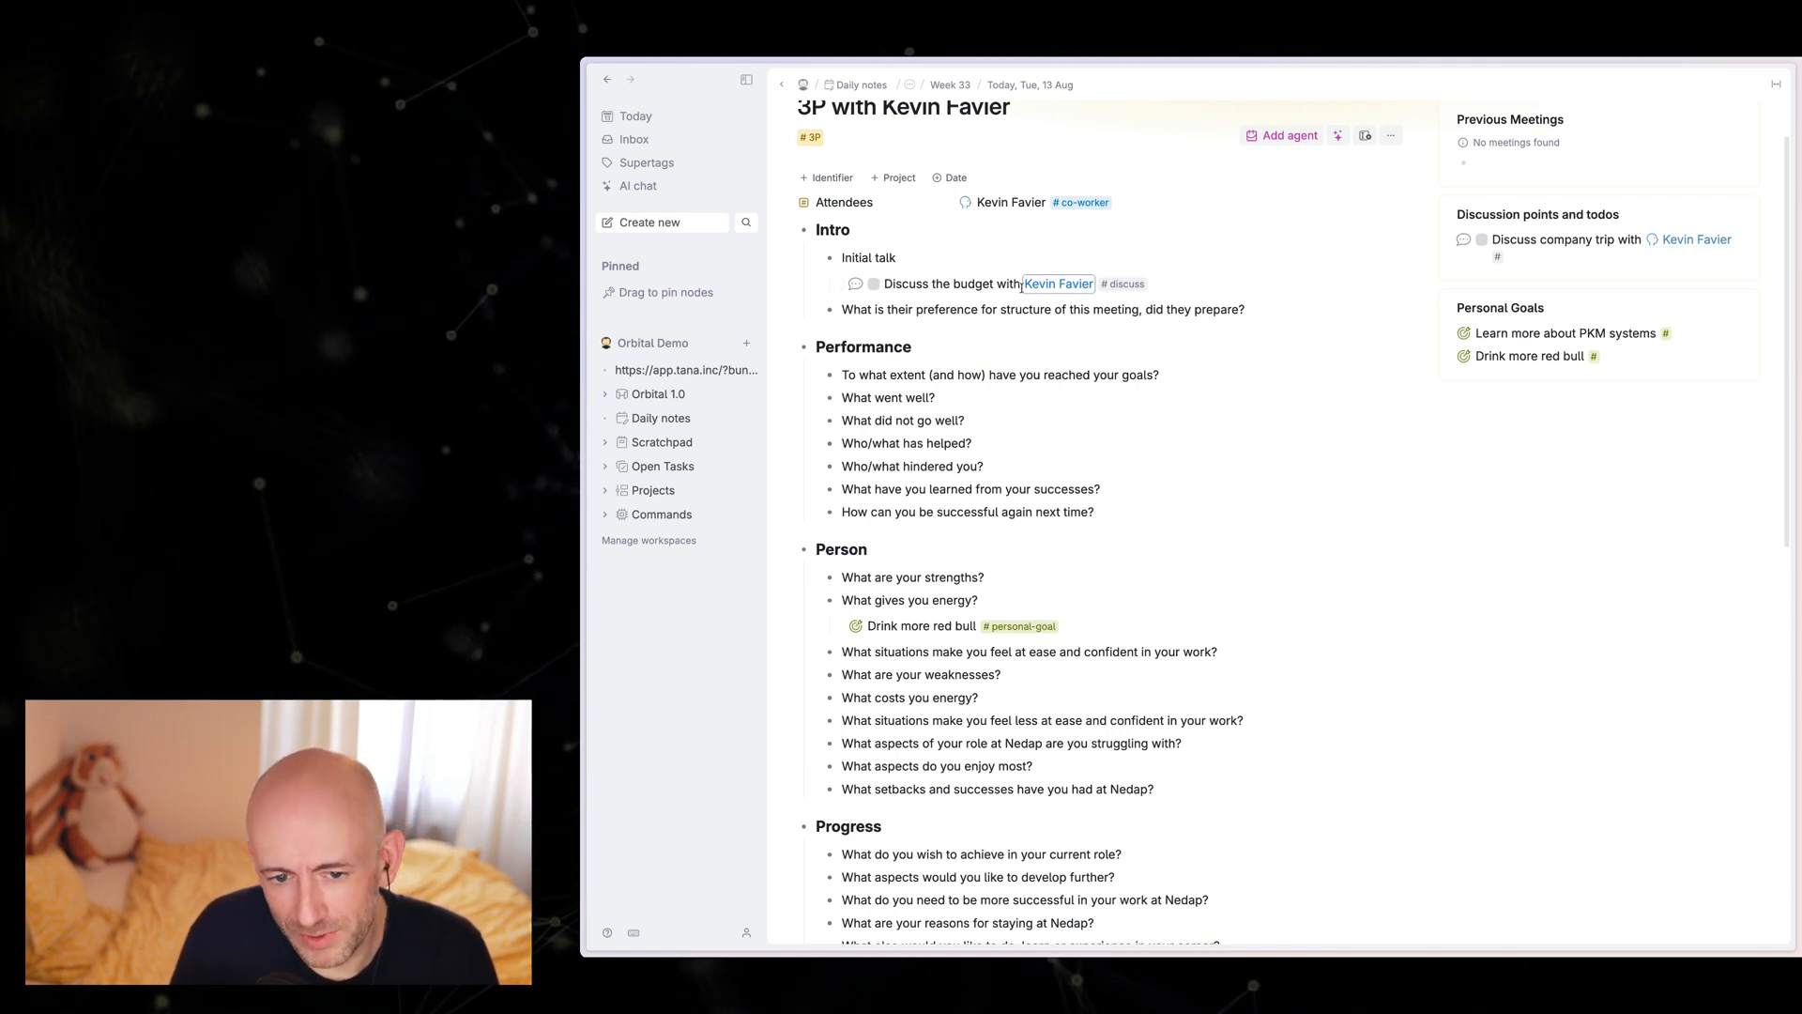
key("BackSpace")
type("@kevin")
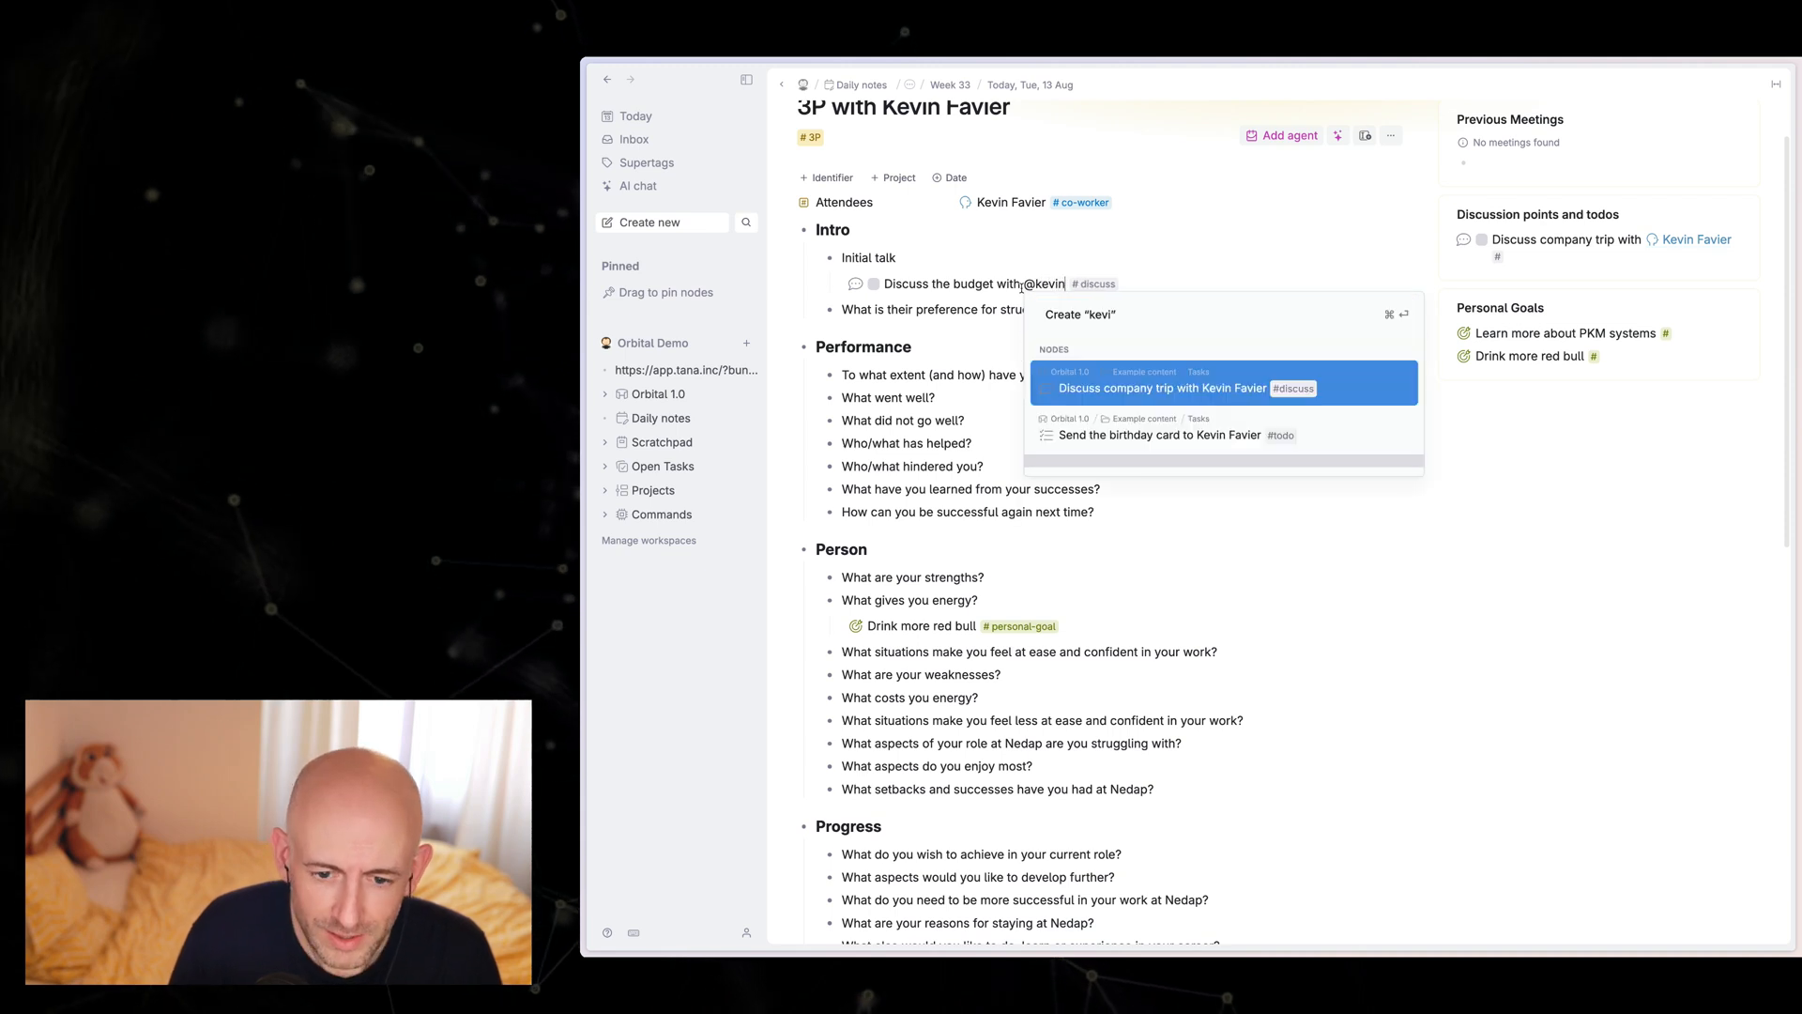
key("Down")
key("Down")
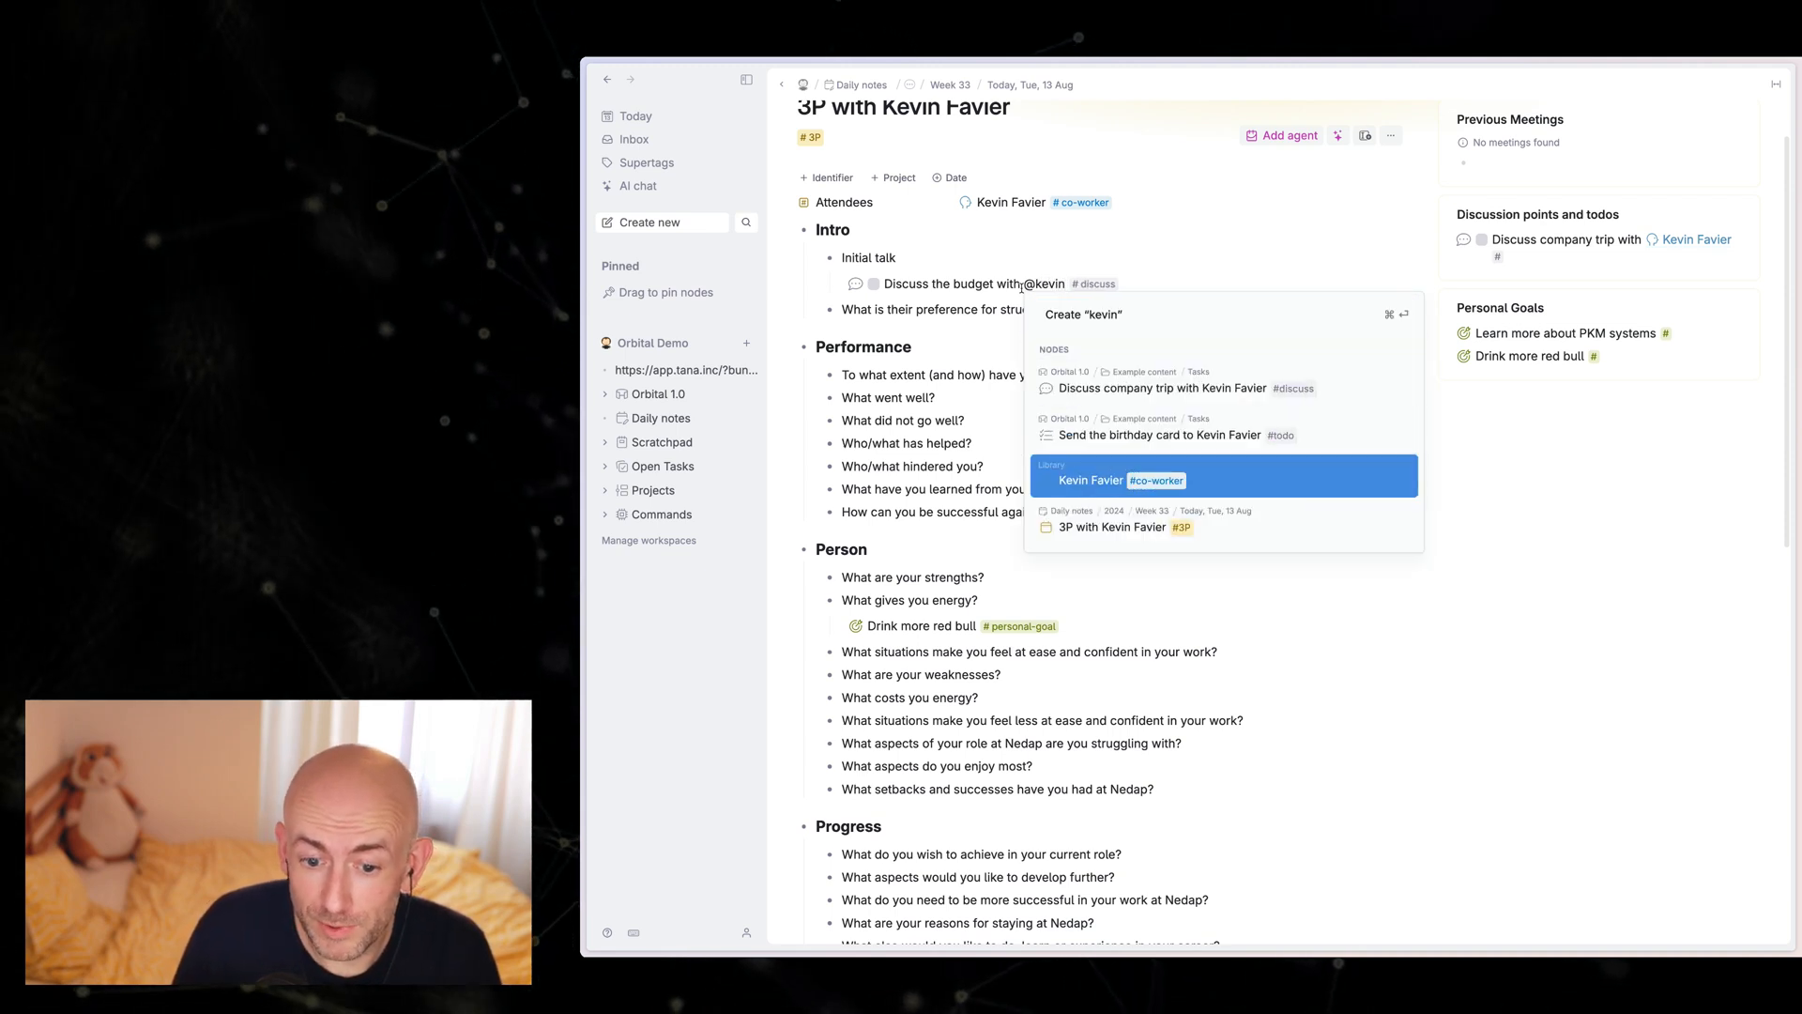
key("Return")
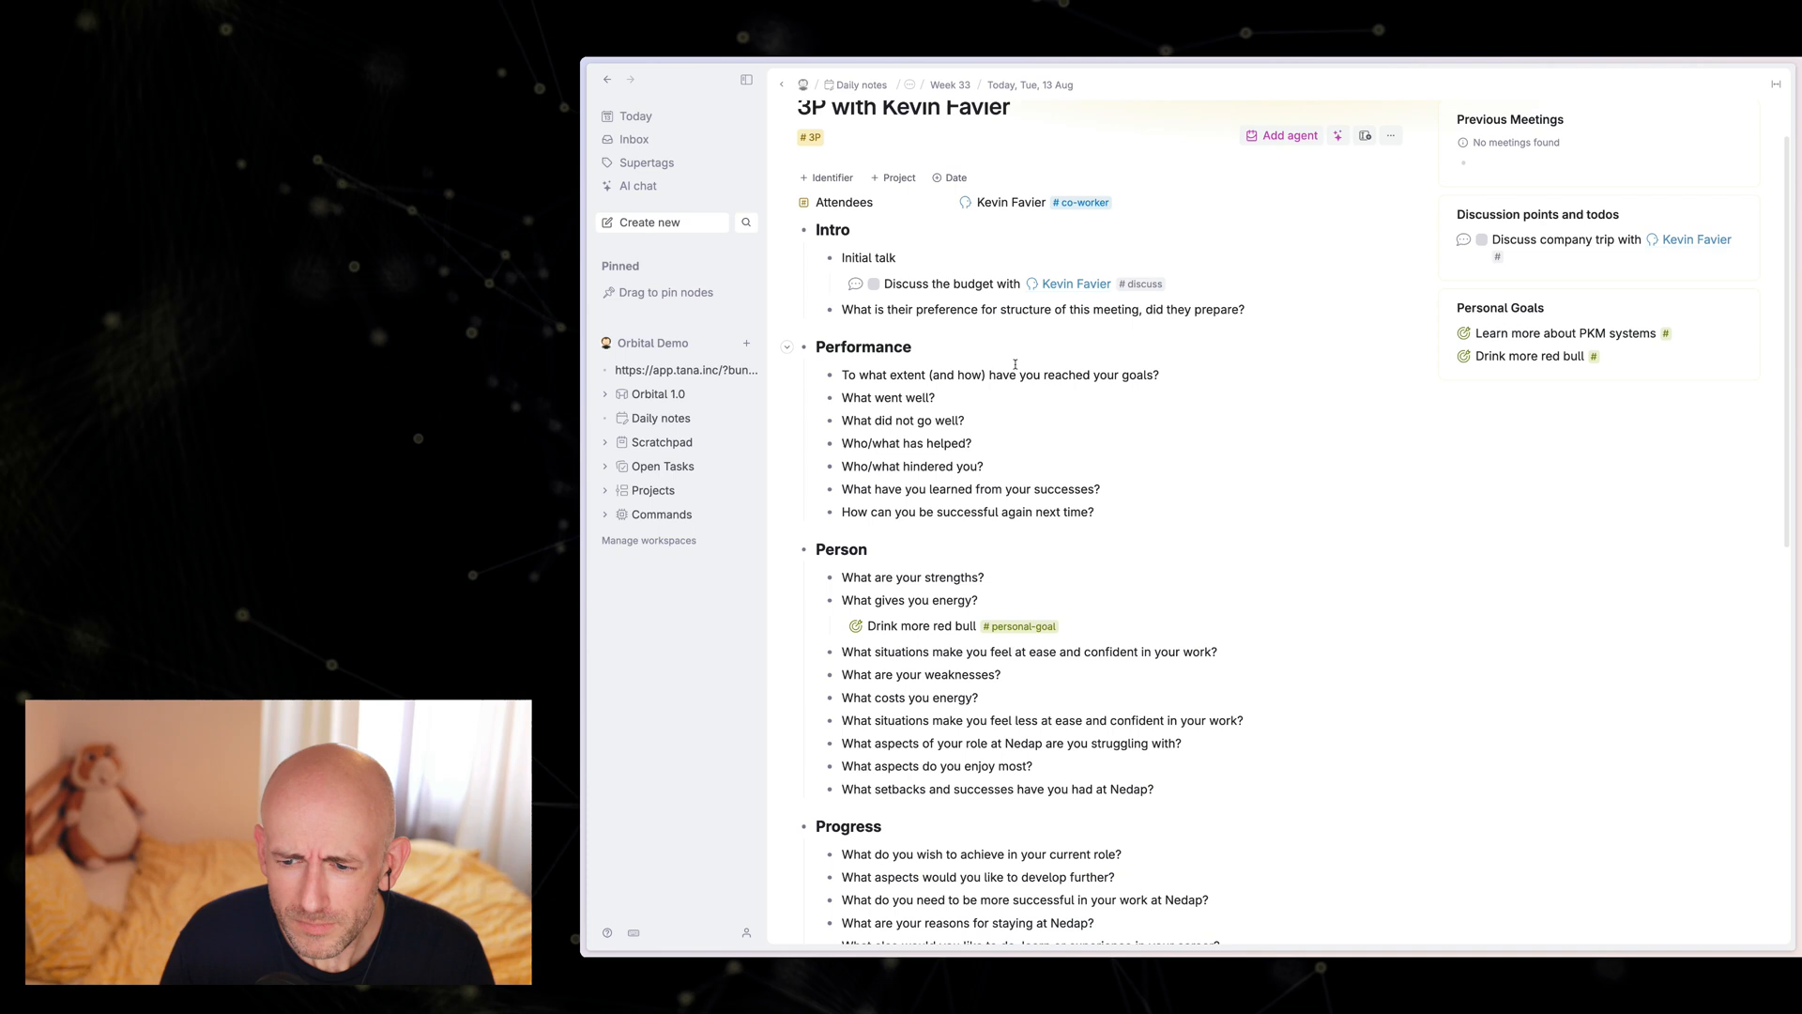
Step: Return to the daily note for Tue, 13 Aug and run the day node's second command beside Import
scroll(936, 357, "up", 1)
scroll(936, 357, "up", 1)
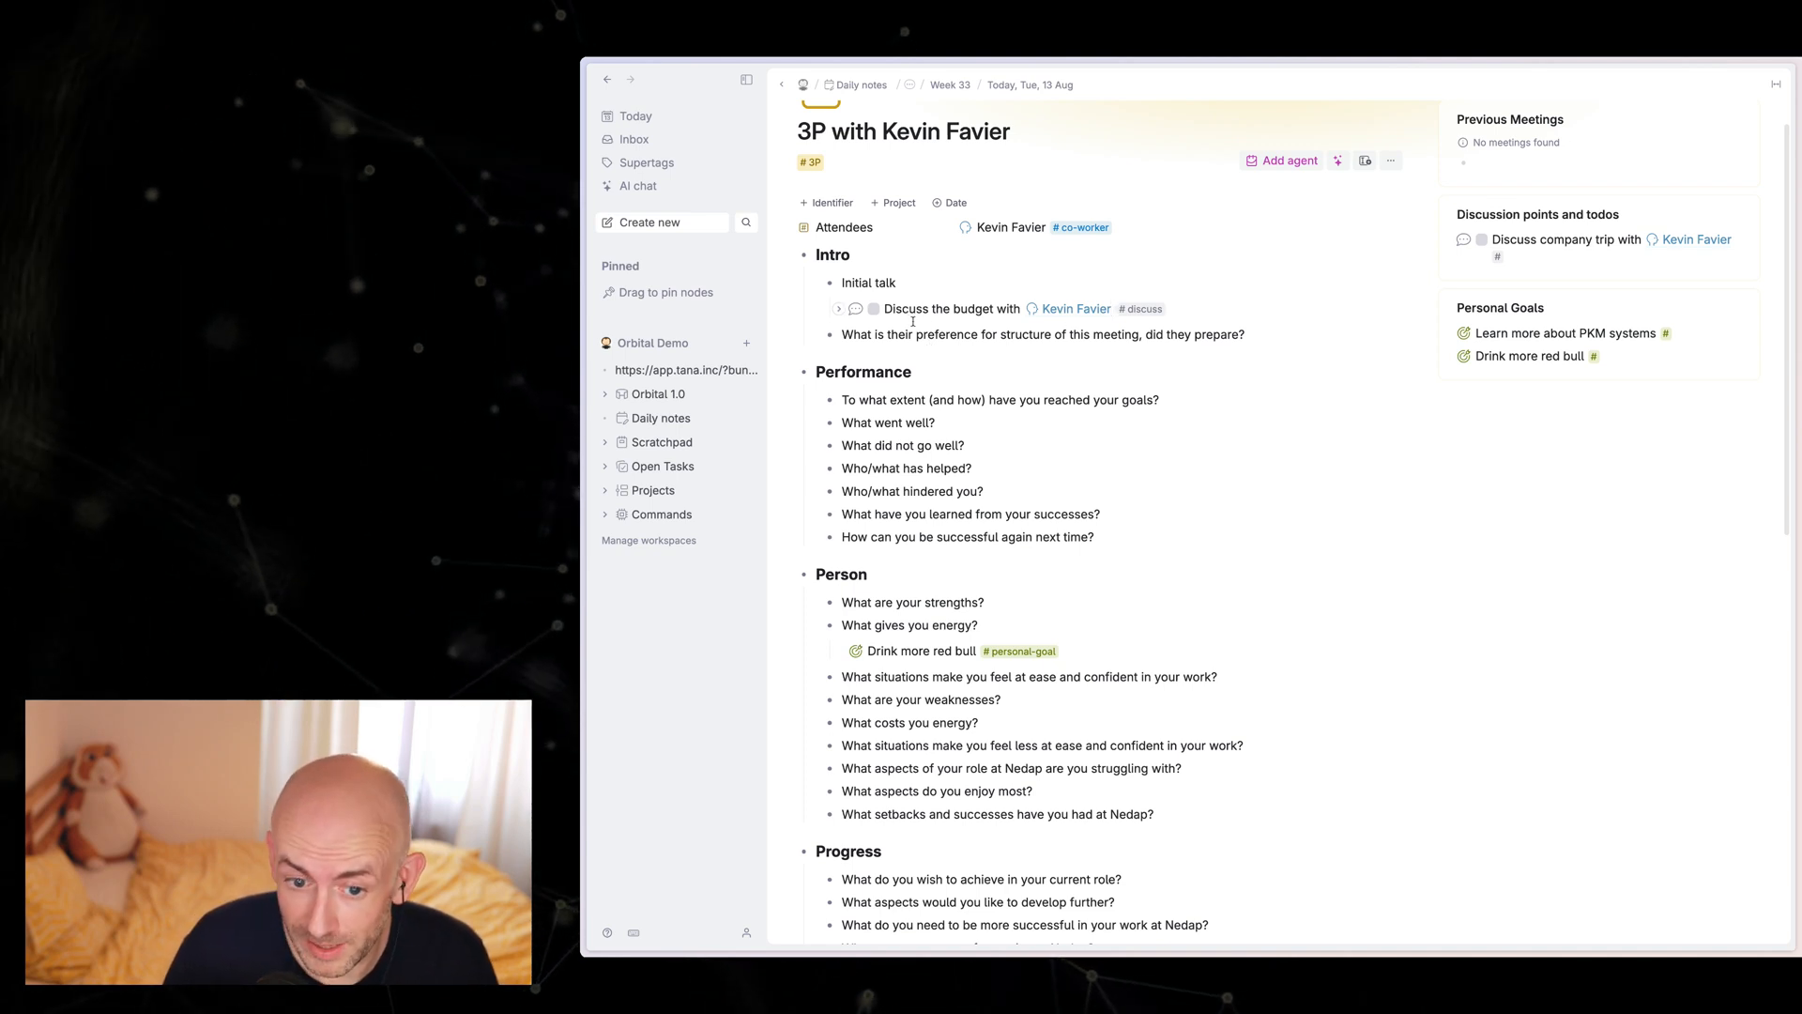
scroll(913, 336, "up", 3)
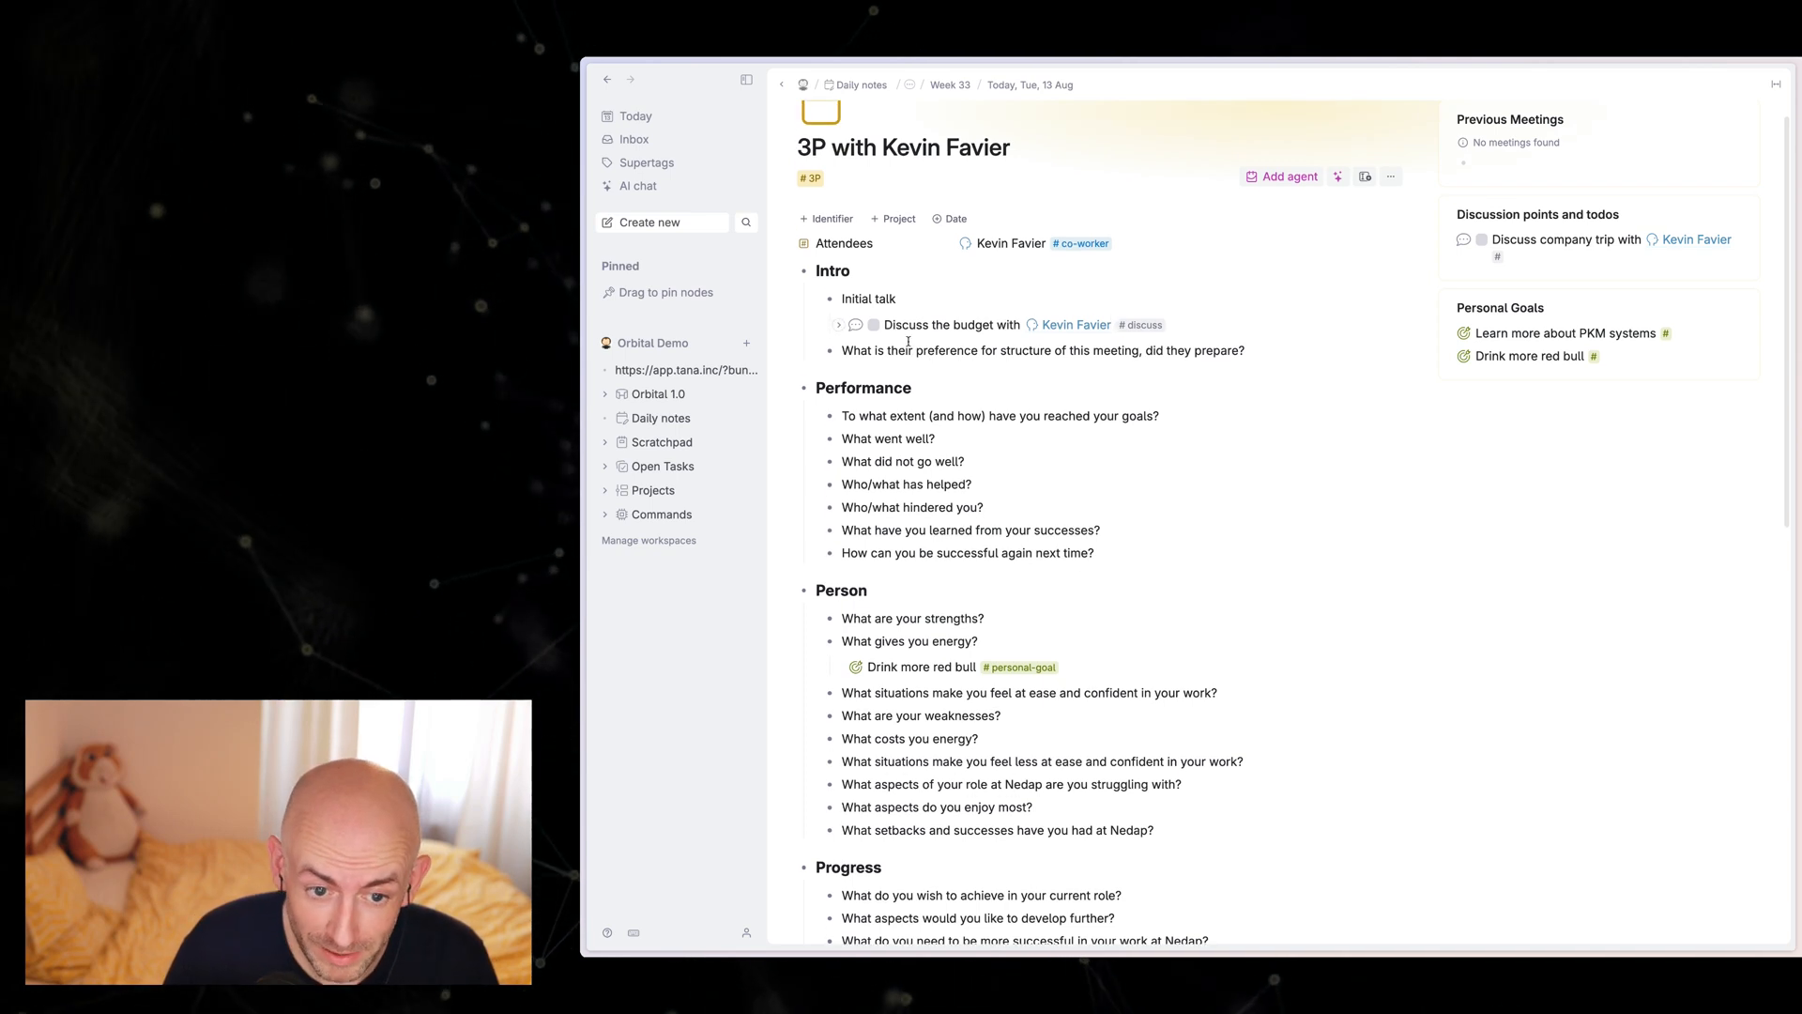
left_click(1030, 86)
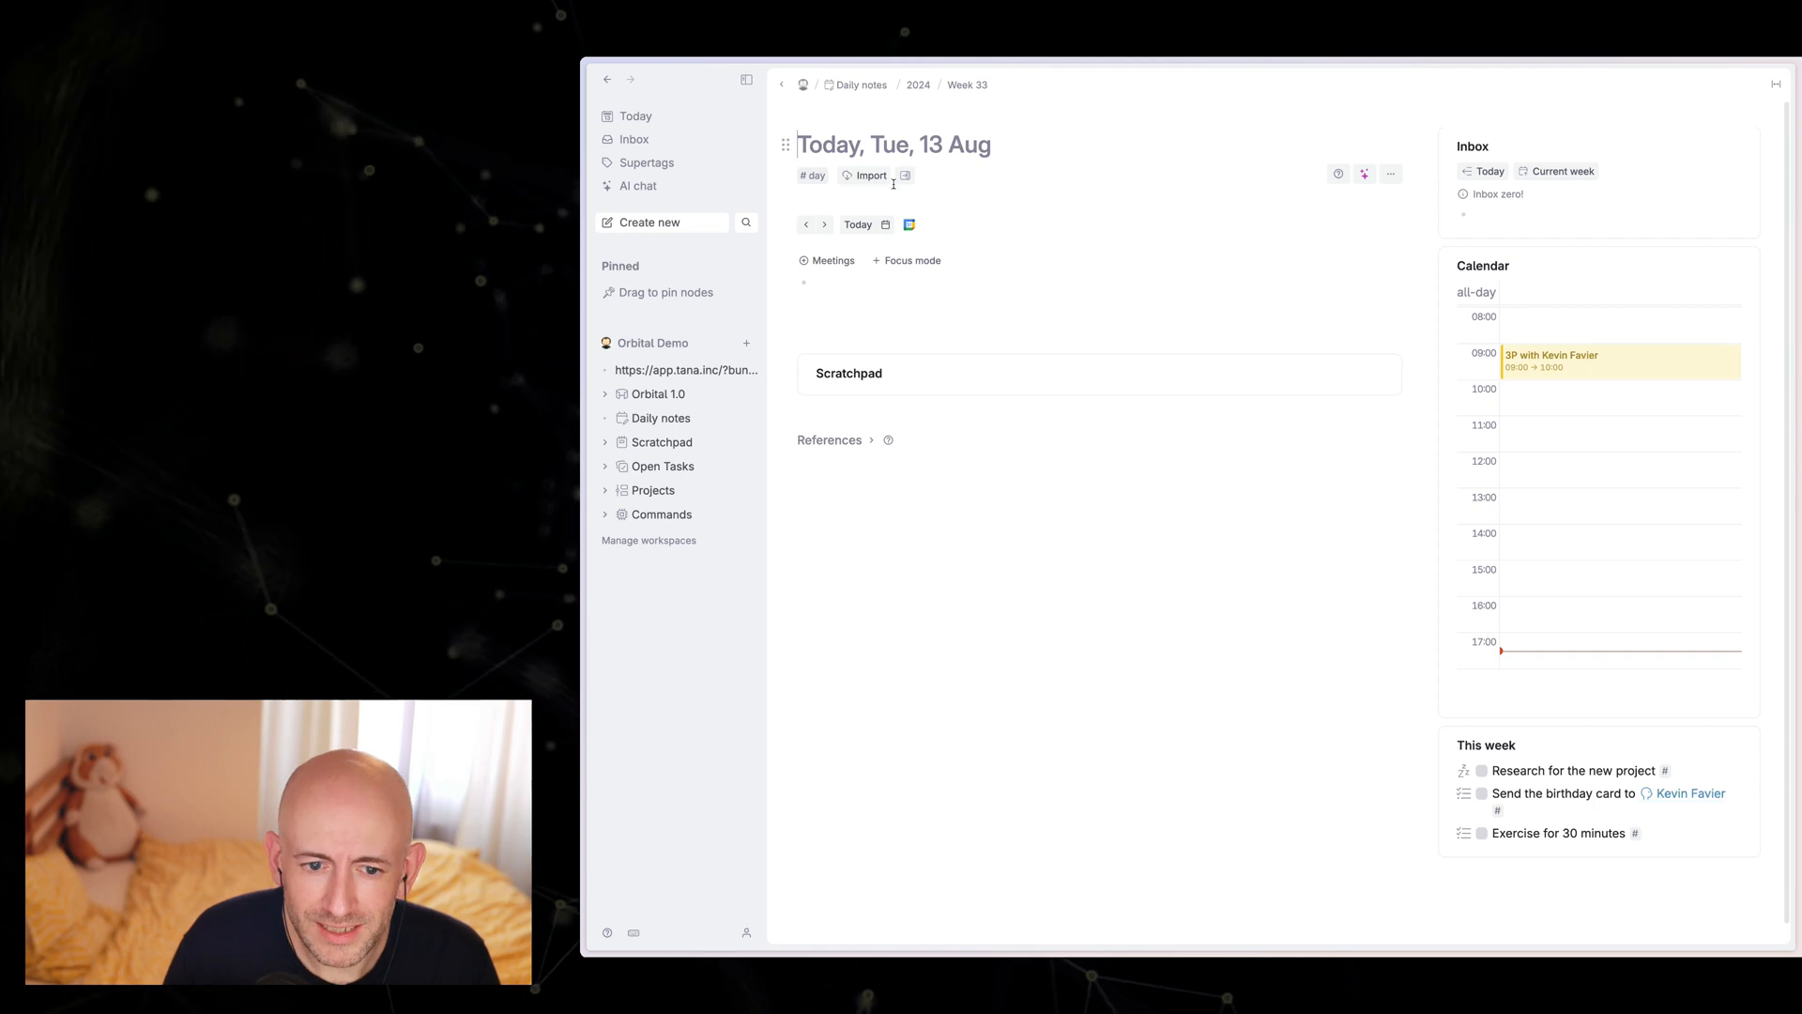
left_click(906, 177)
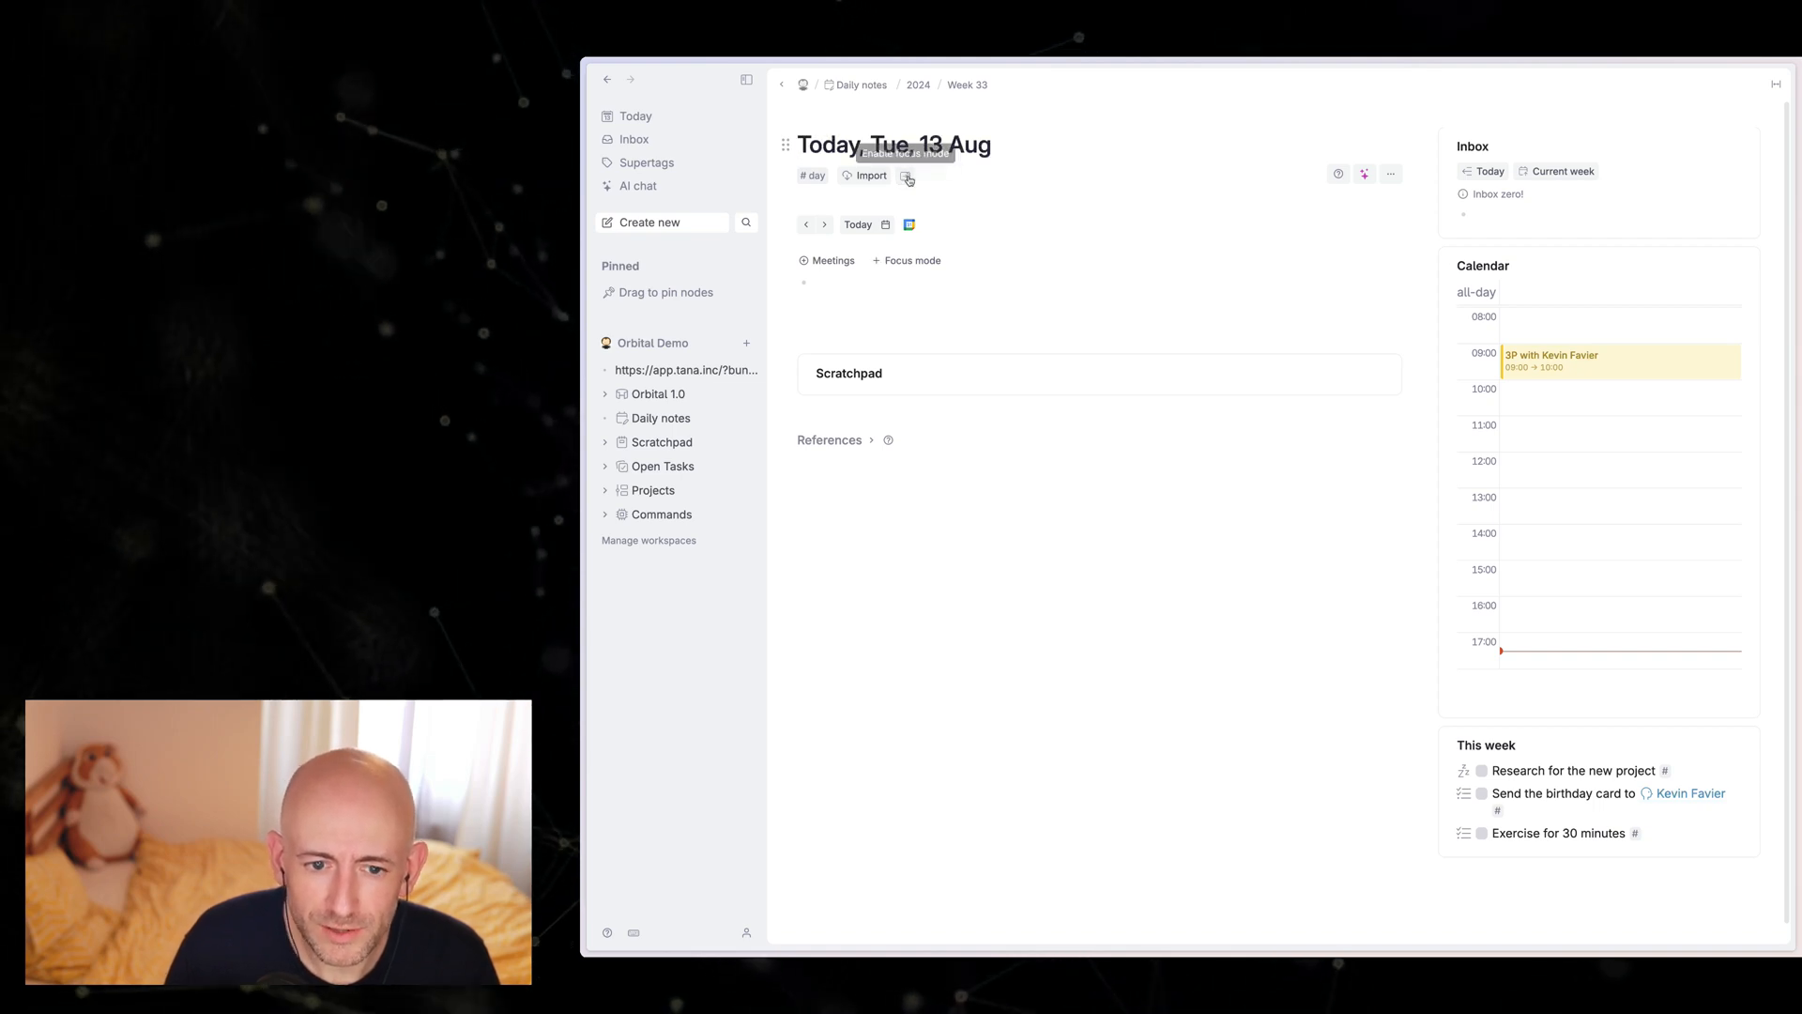
left_click(907, 178)
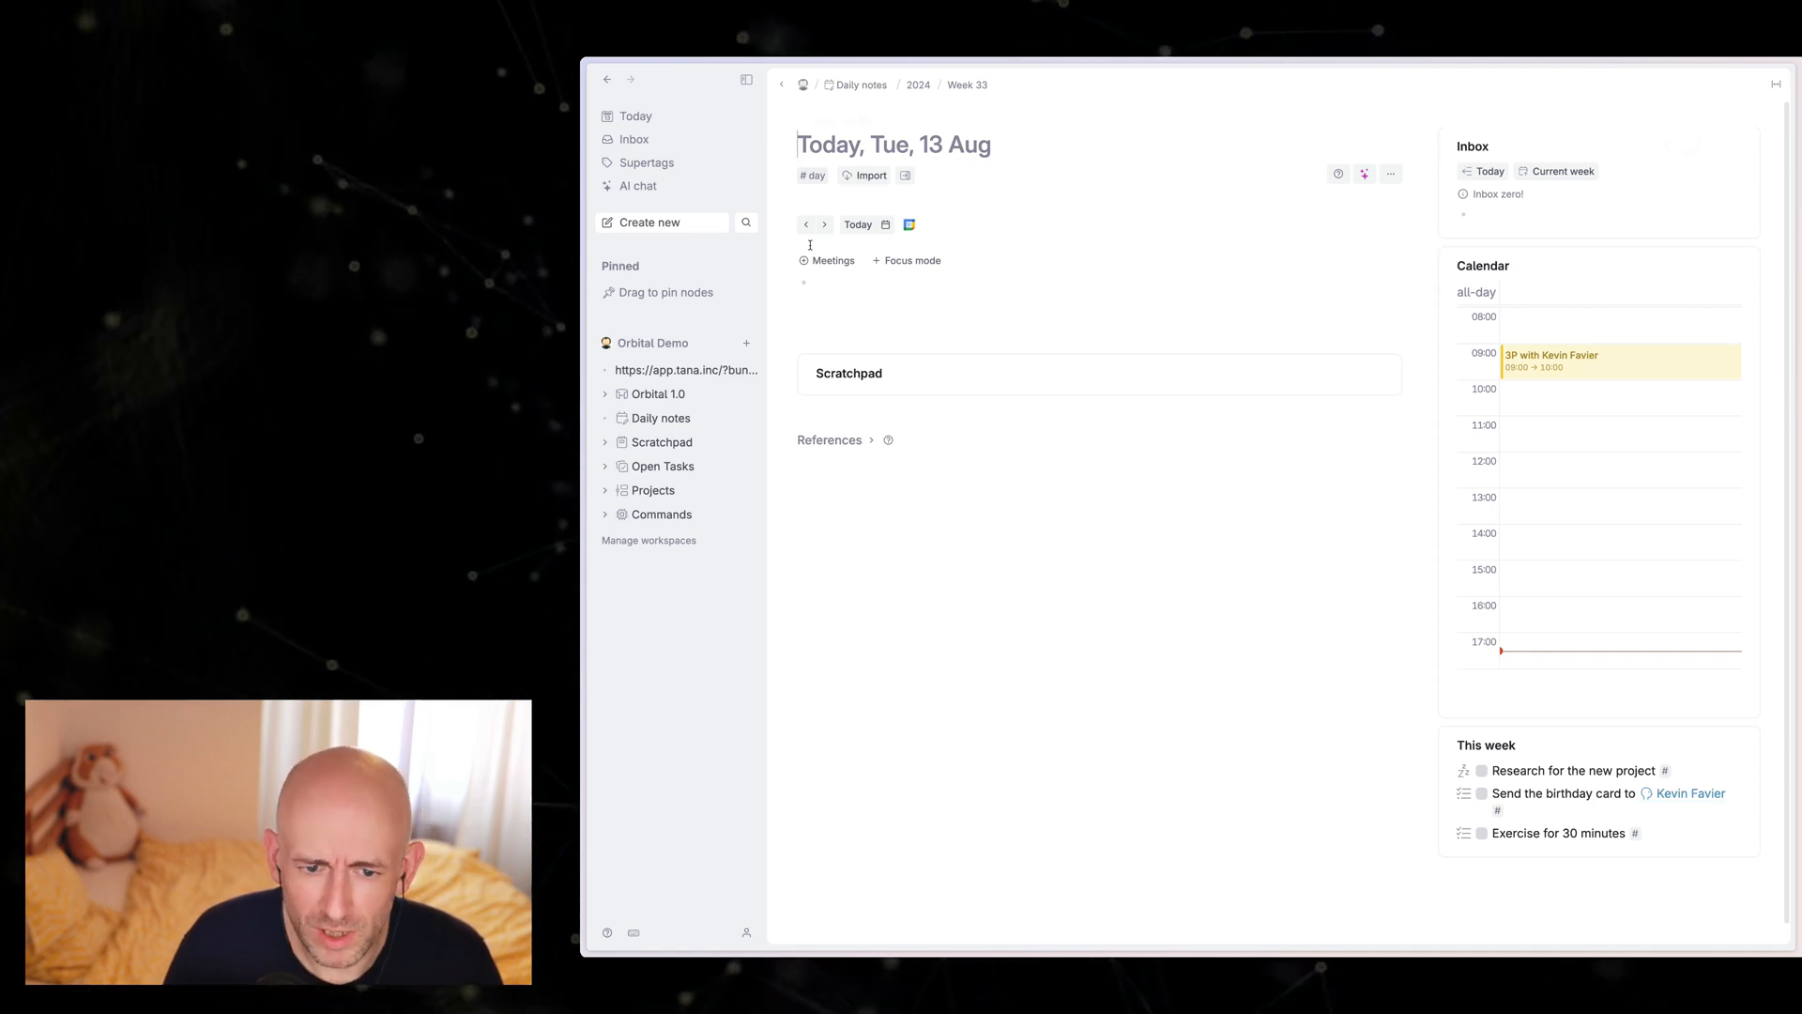
Step: Show the Focus mode field on today's note and open the day supertag's advanced options at its related content settings
left_click(885, 268)
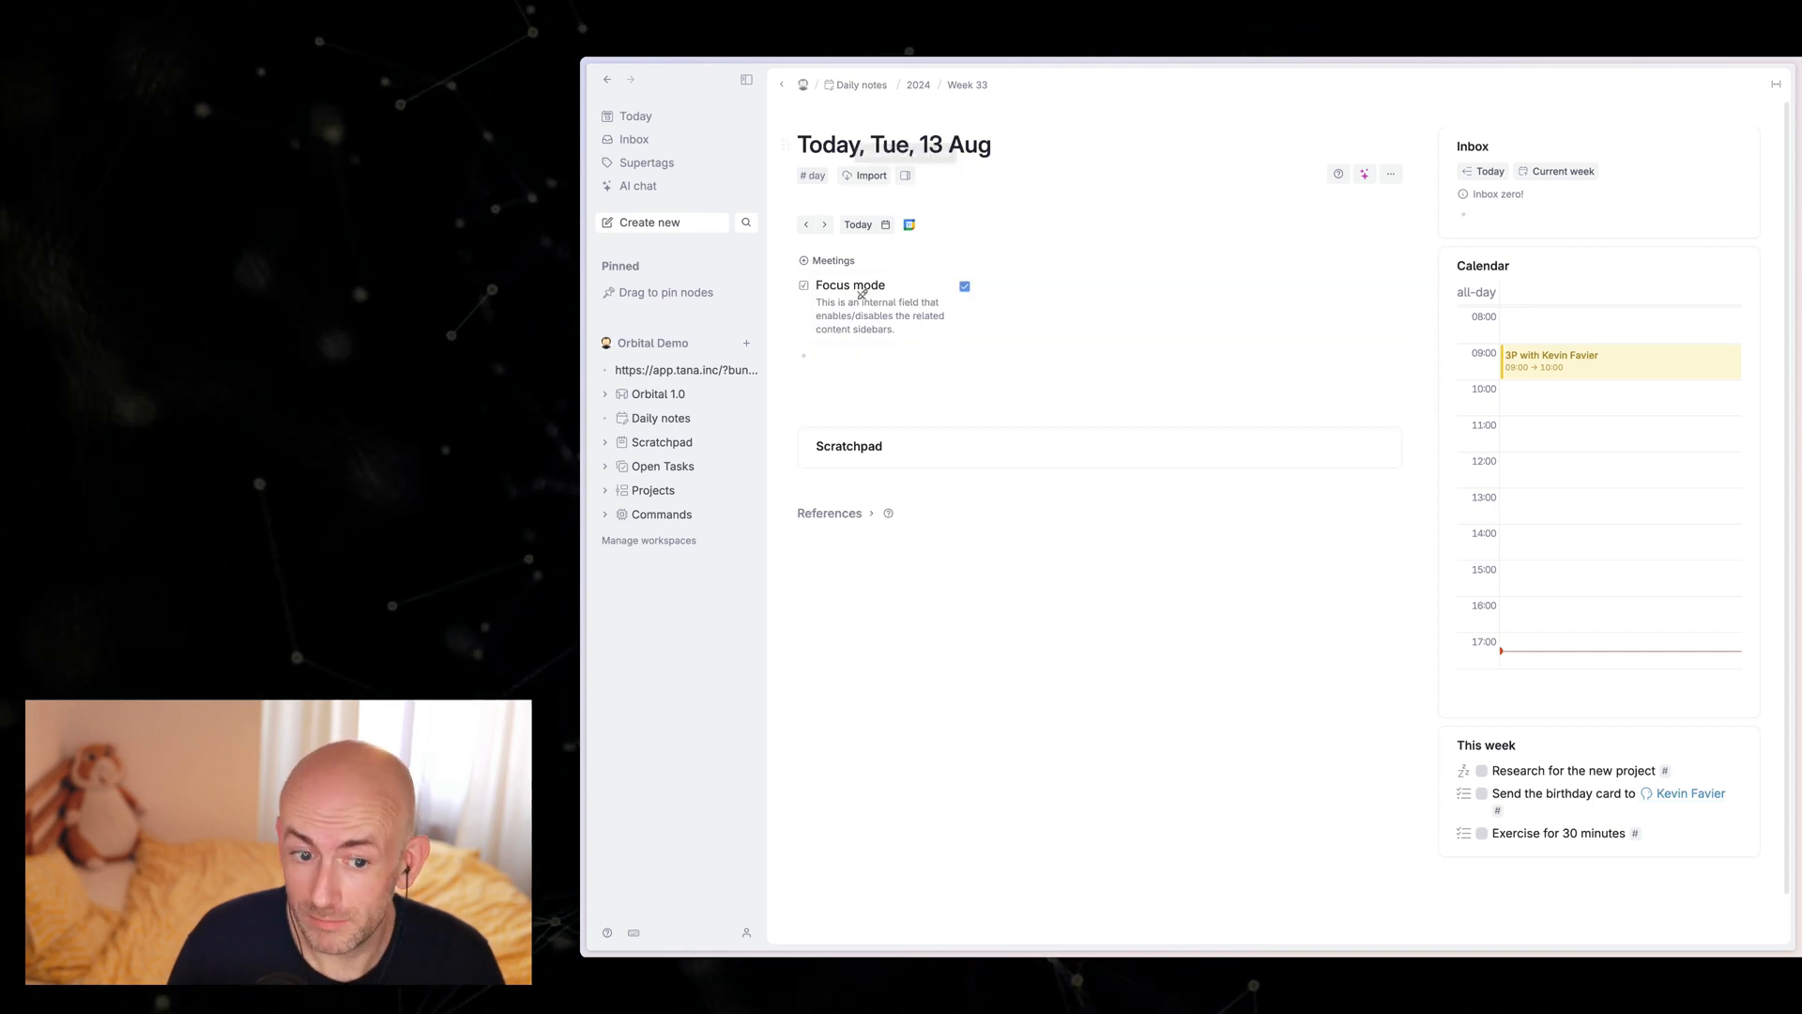
left_click(964, 286)
left_click(818, 177)
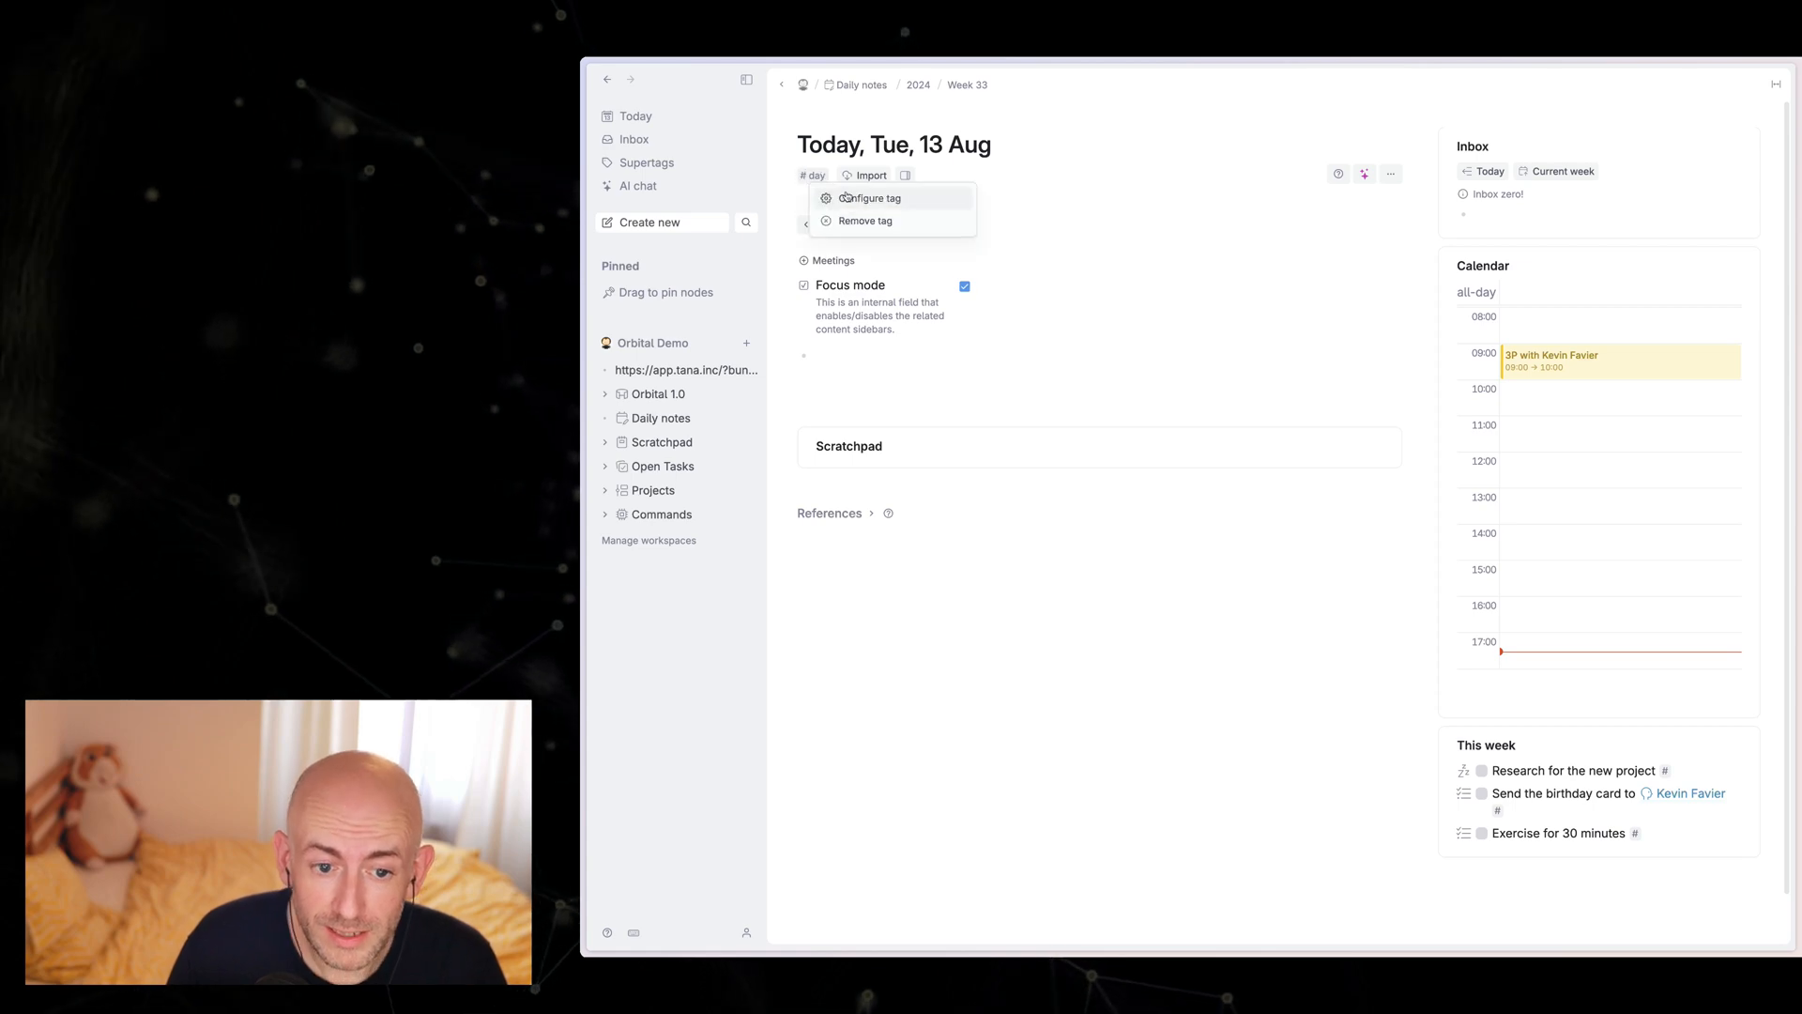
left_click(854, 193)
left_click(1590, 469)
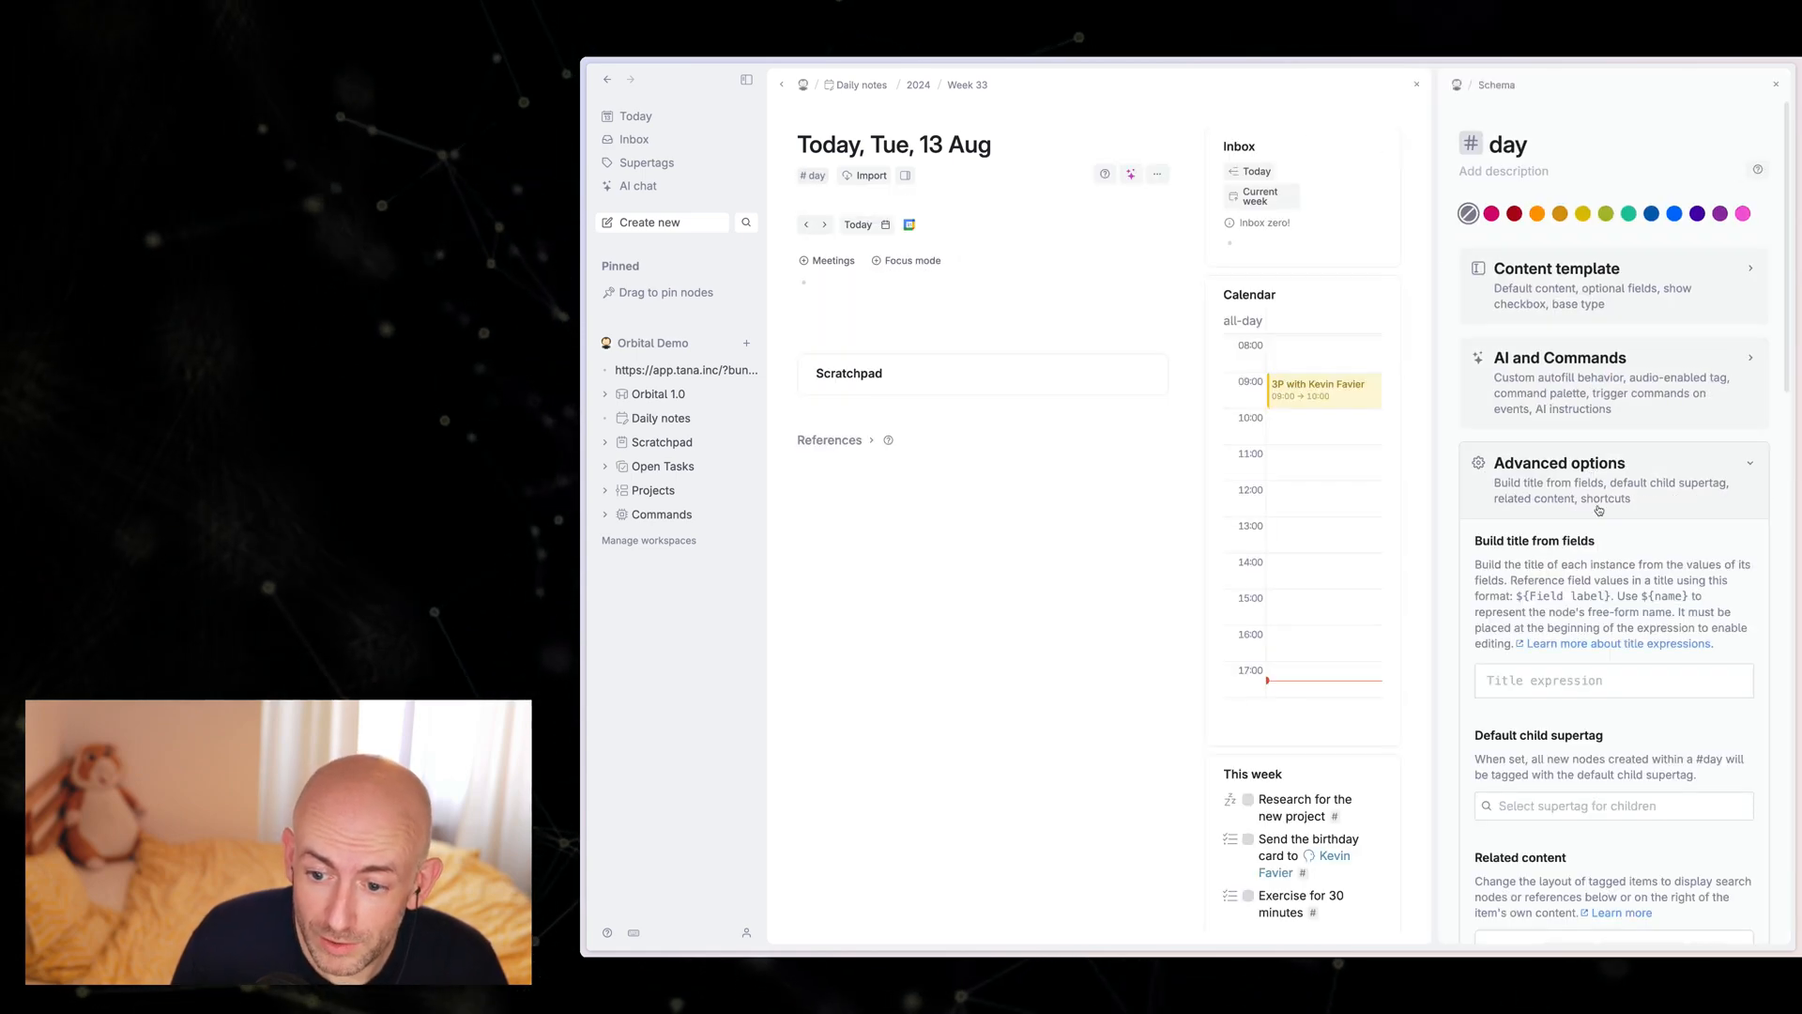
scroll(1602, 524, "down", 5)
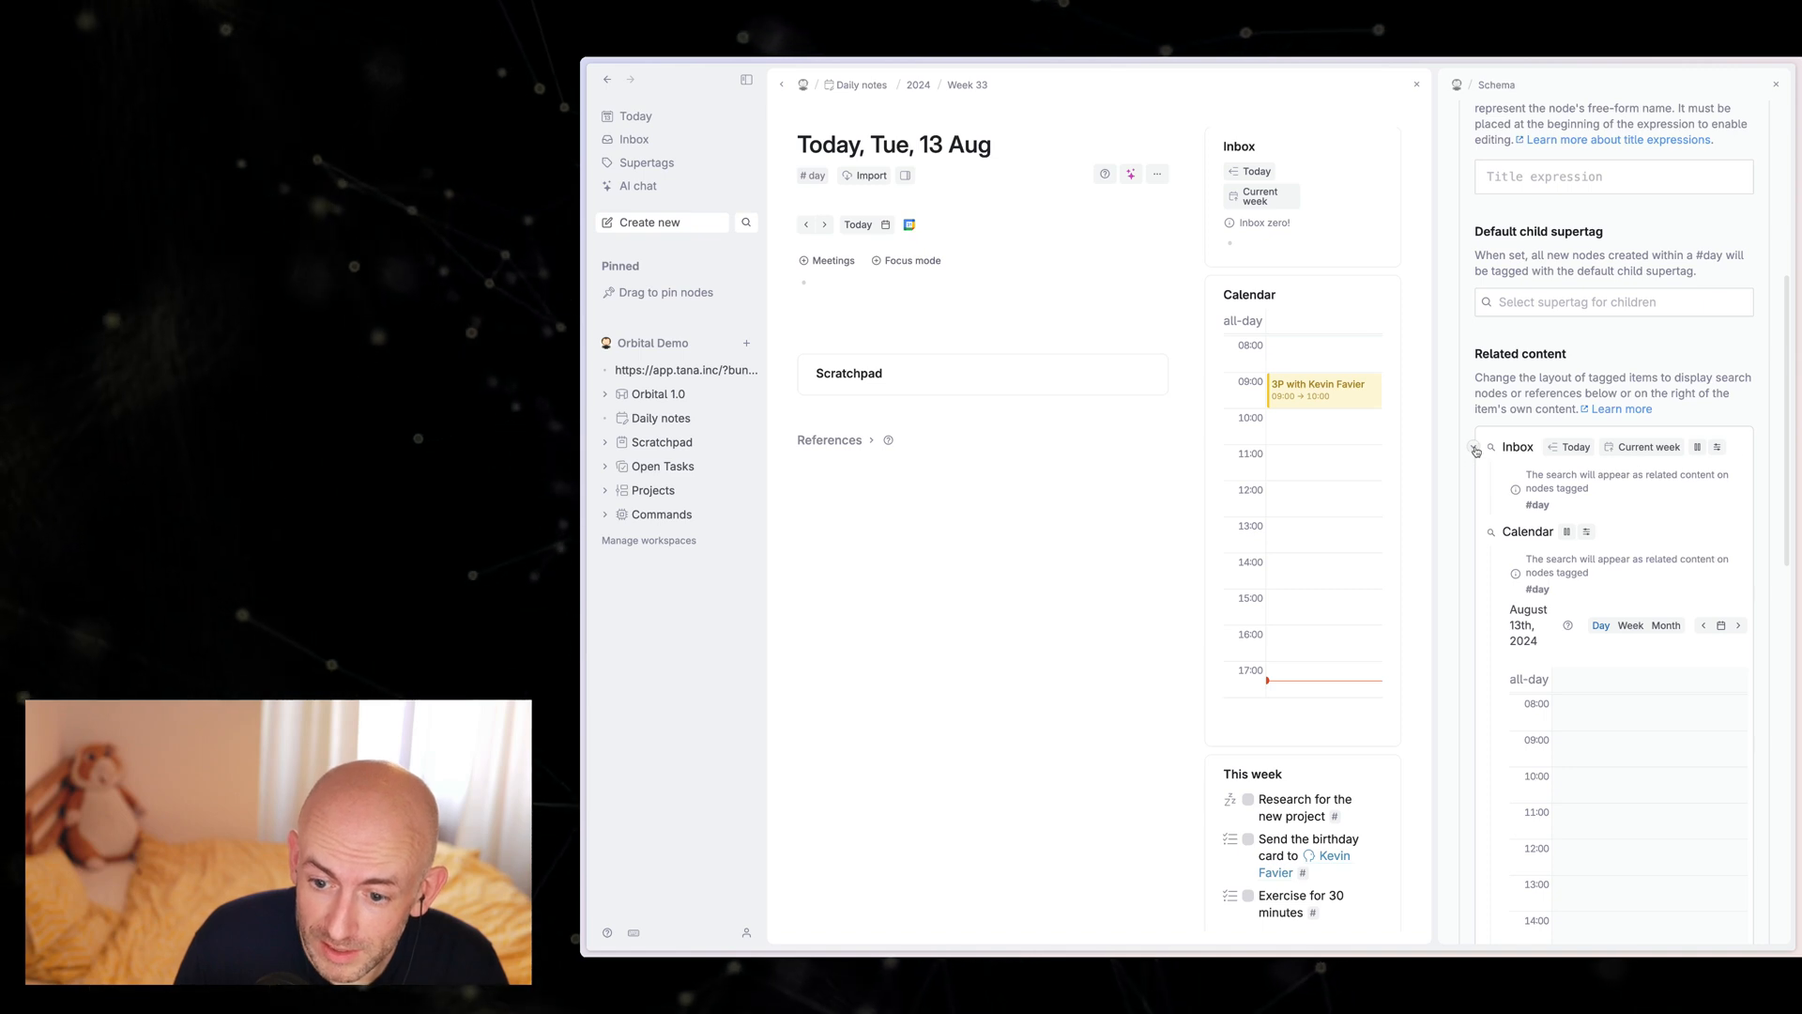
Step: Add a Node filter field to the Inbox search in related content, with Focus mode unchecked as its condition
left_click(1474, 448)
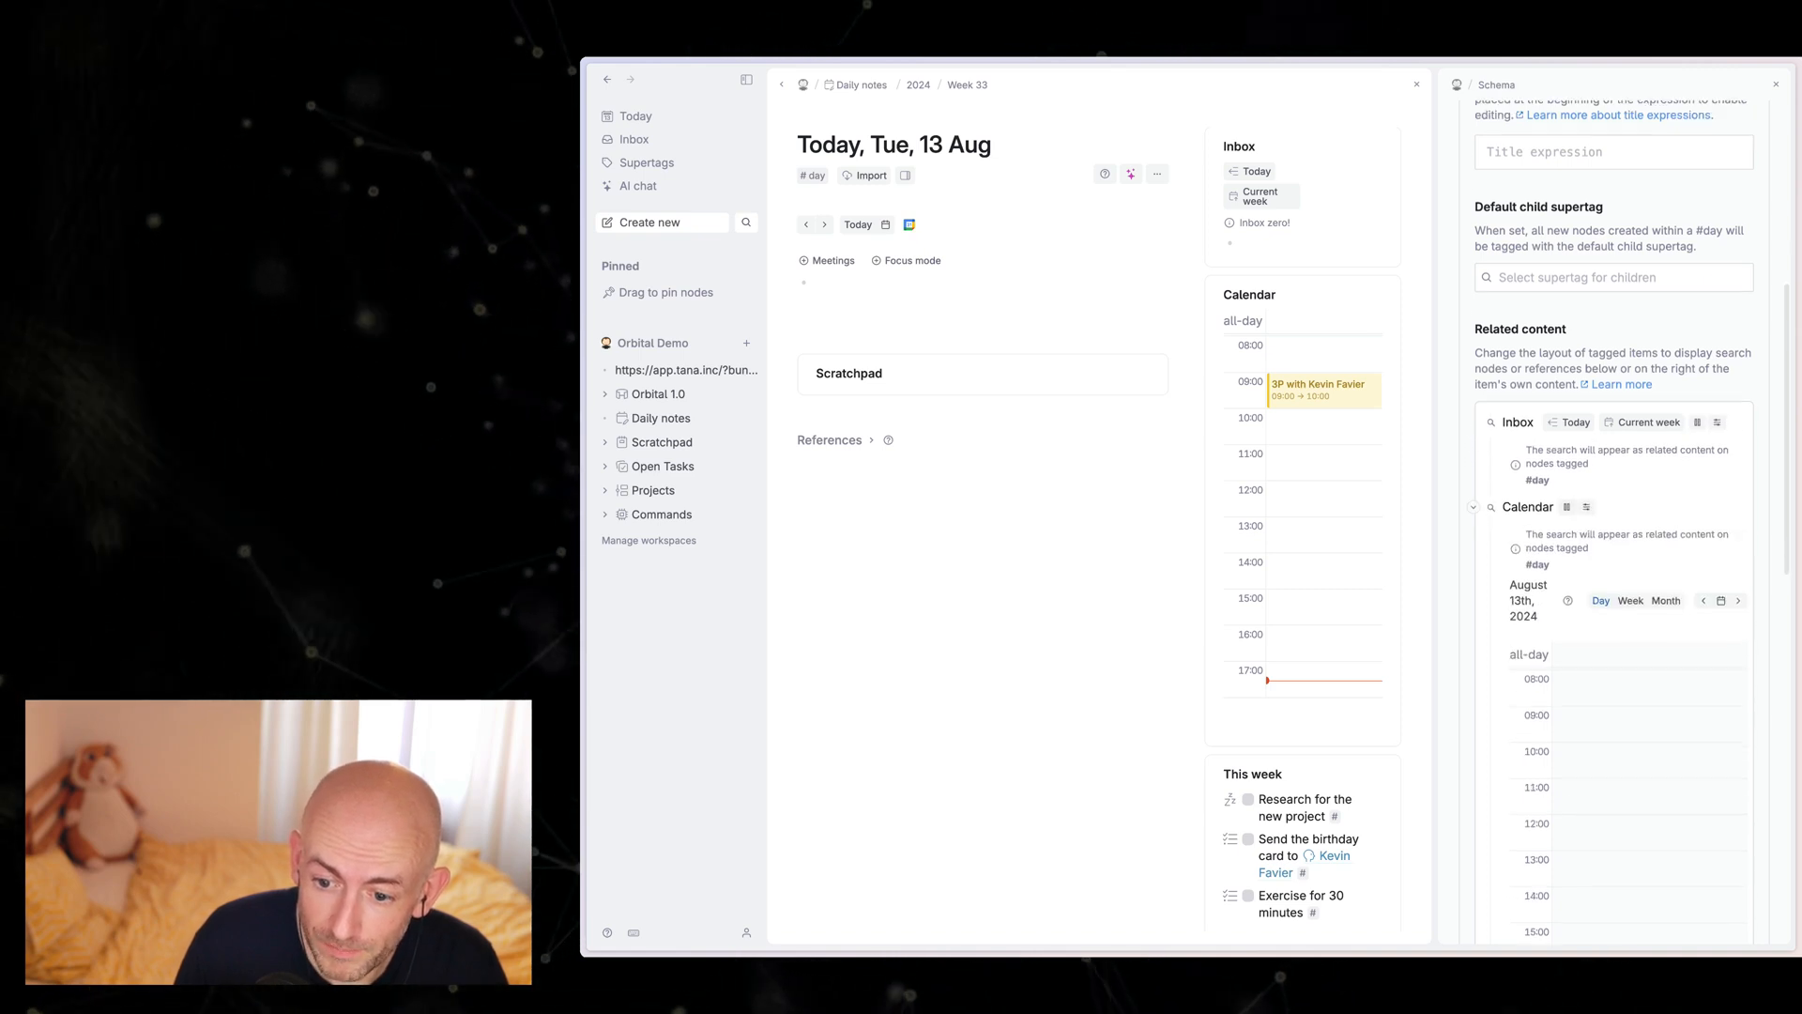
left_click(1476, 449)
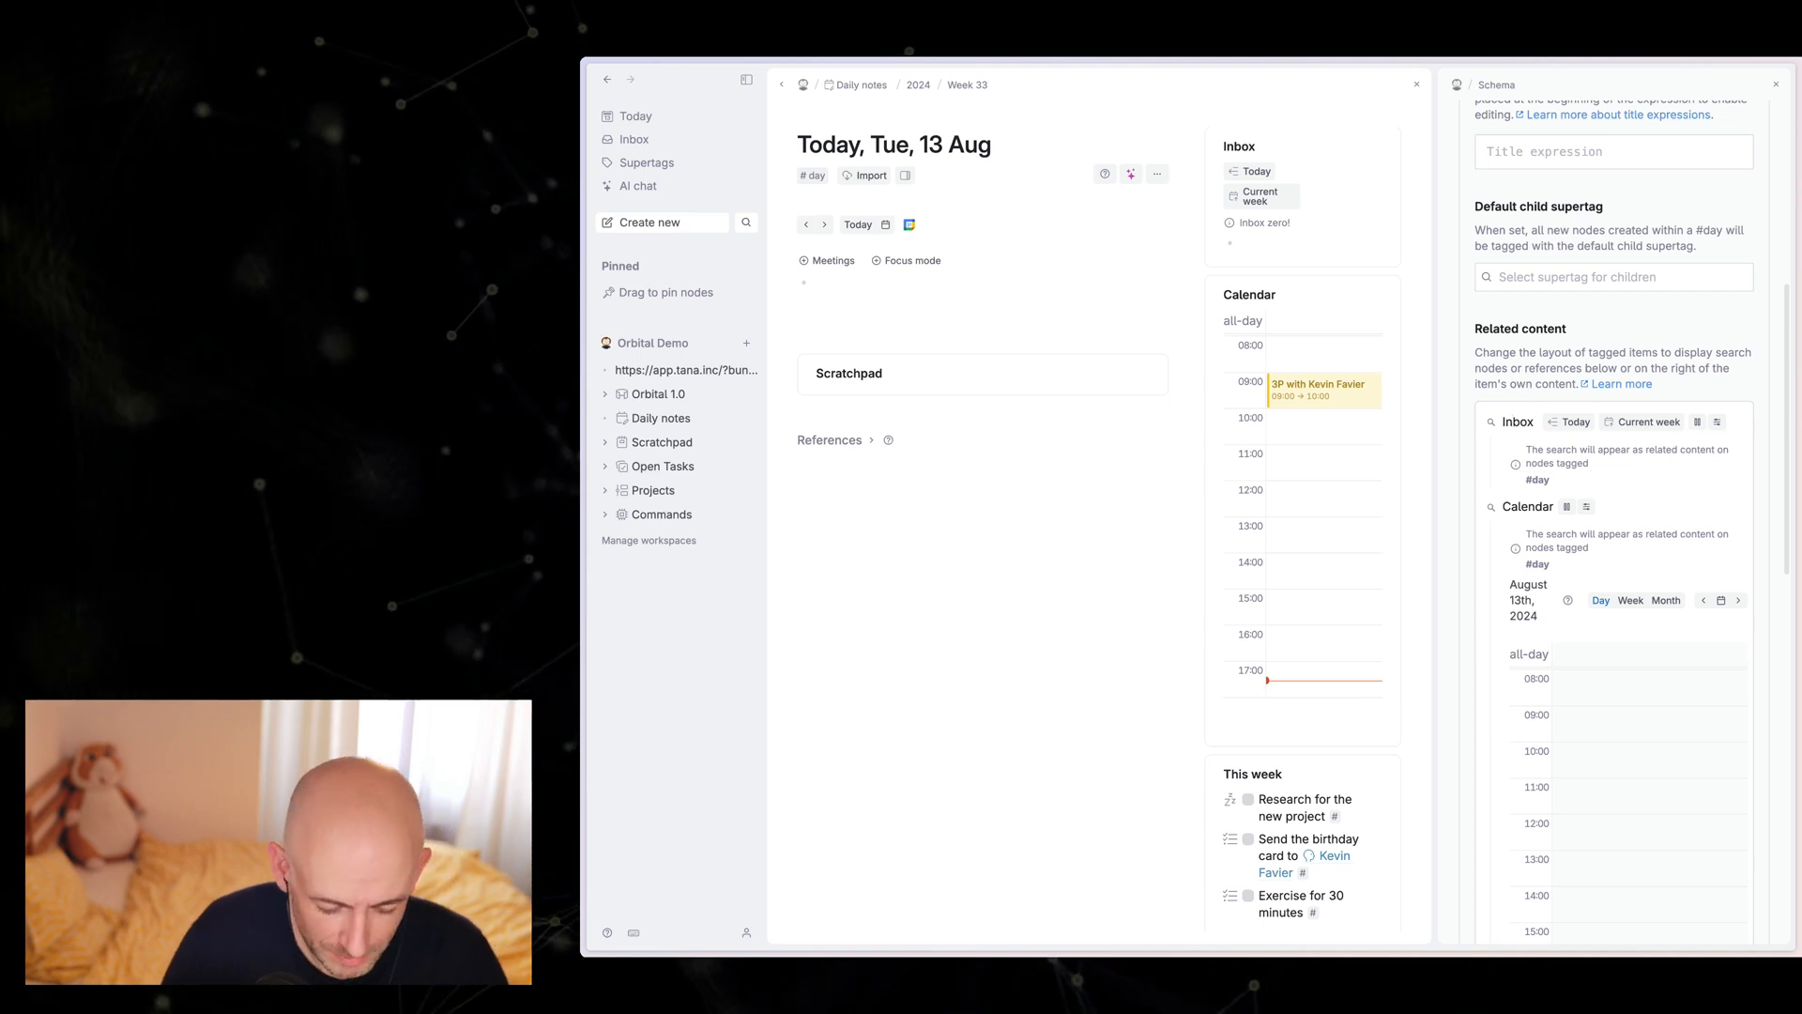
key("Return")
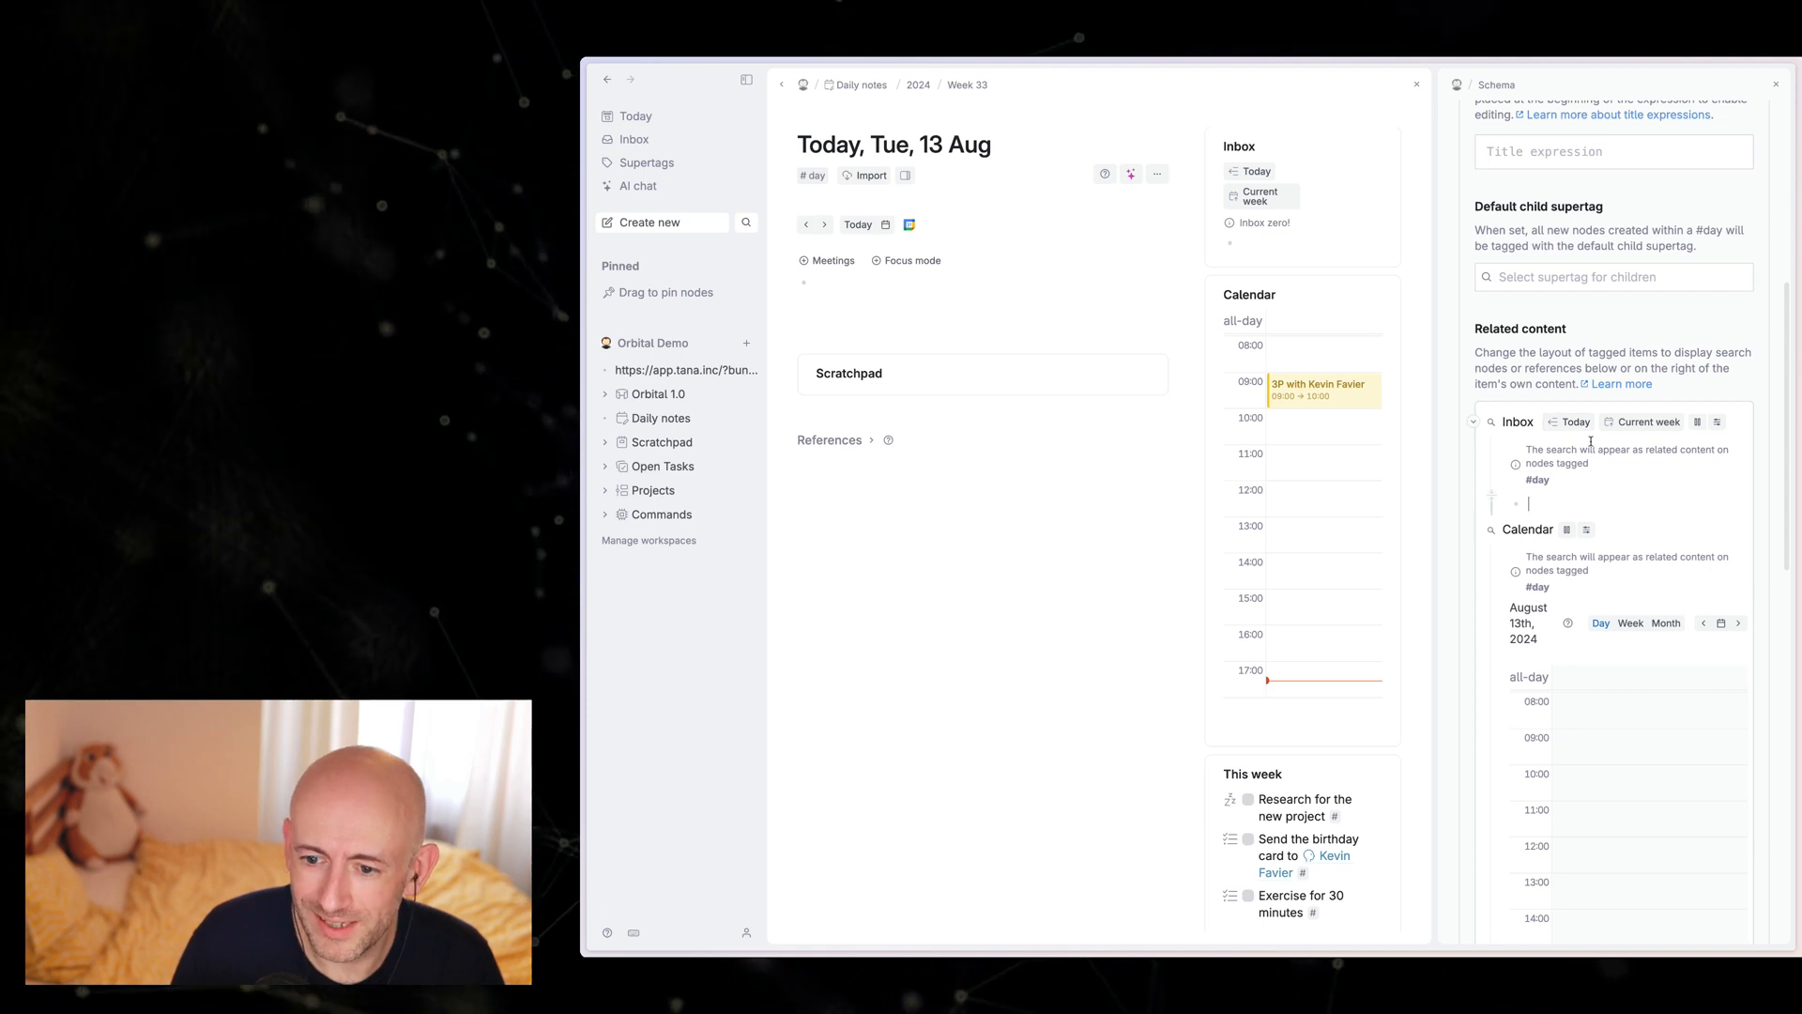
scroll(1571, 465, "down", 1)
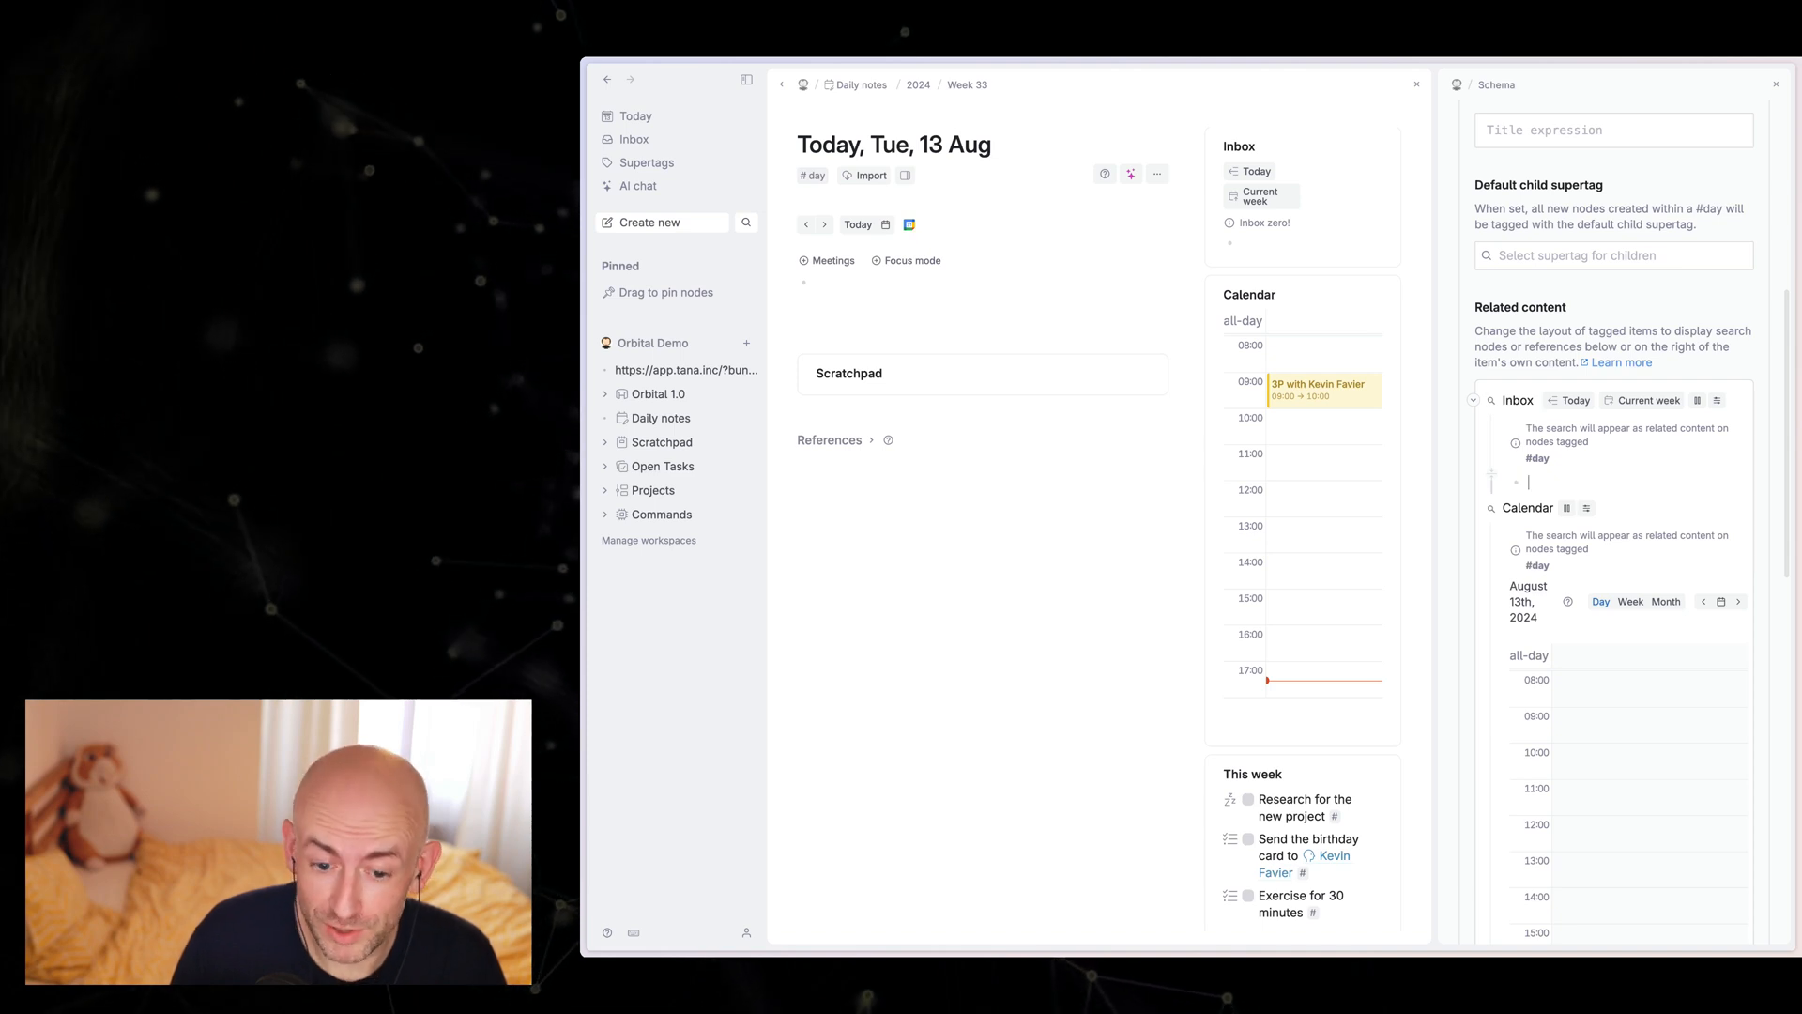
type(">Node filter")
key("Return")
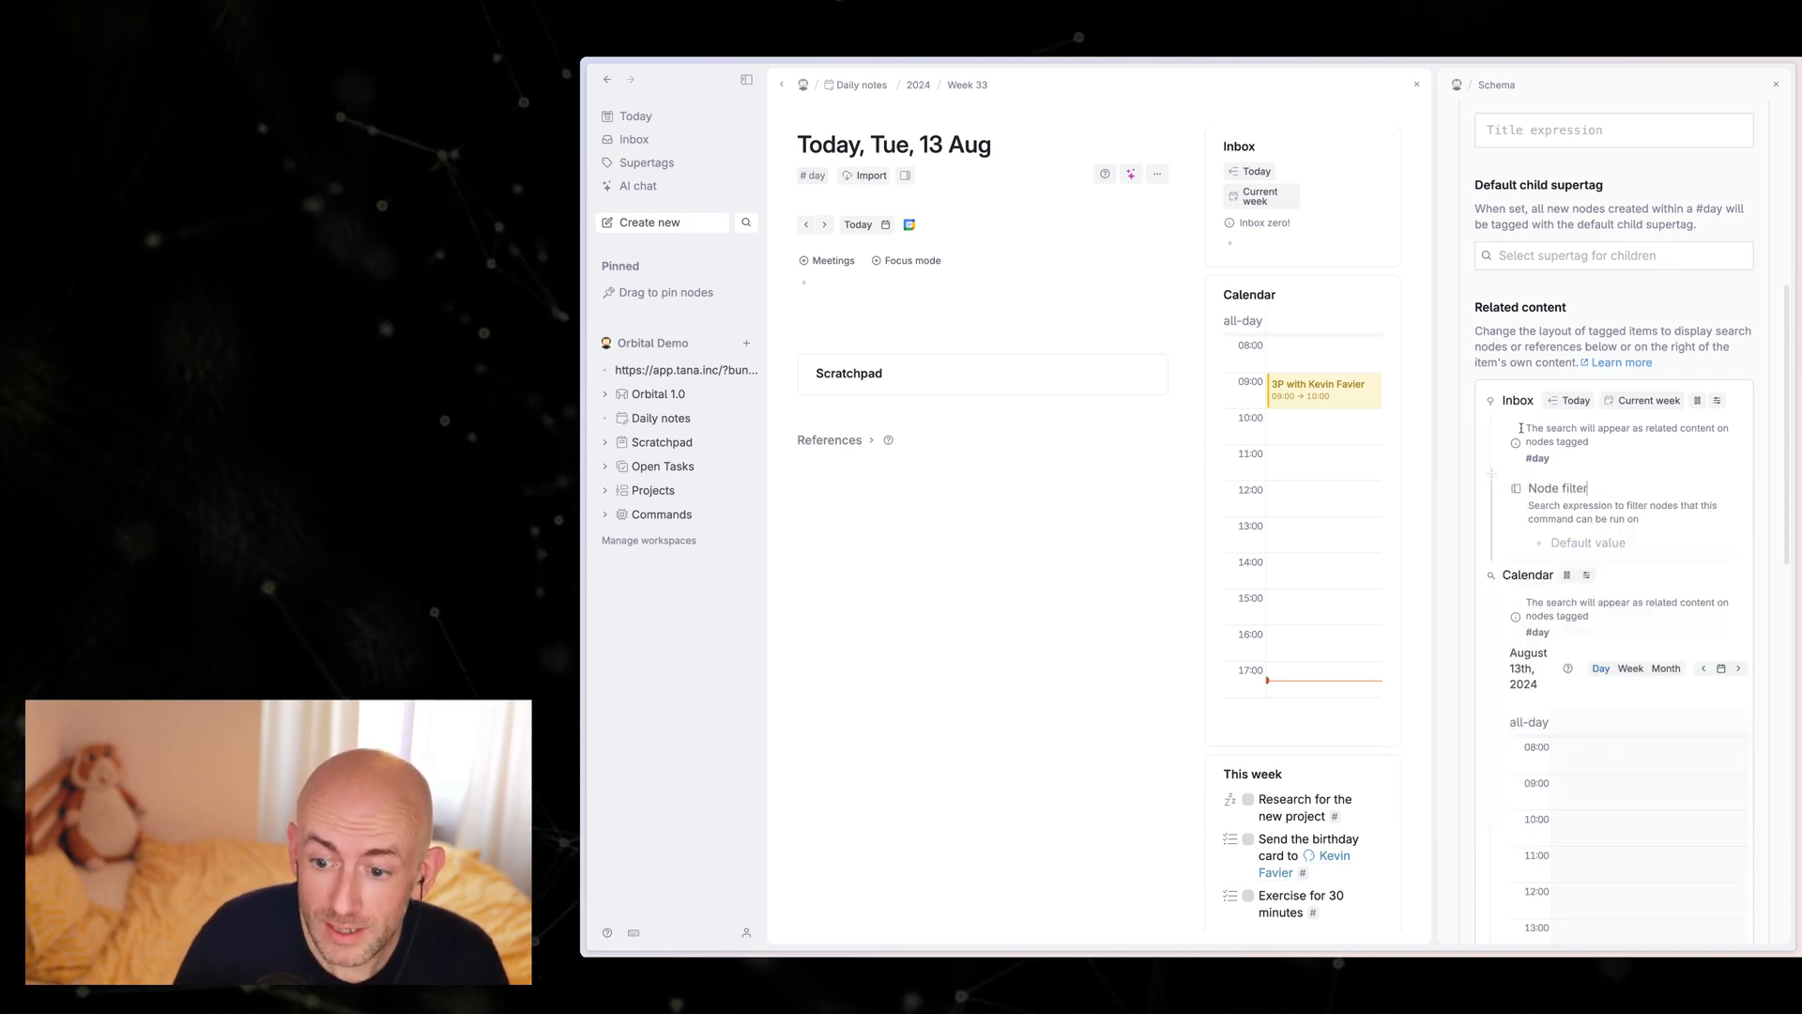
left_click(1620, 544)
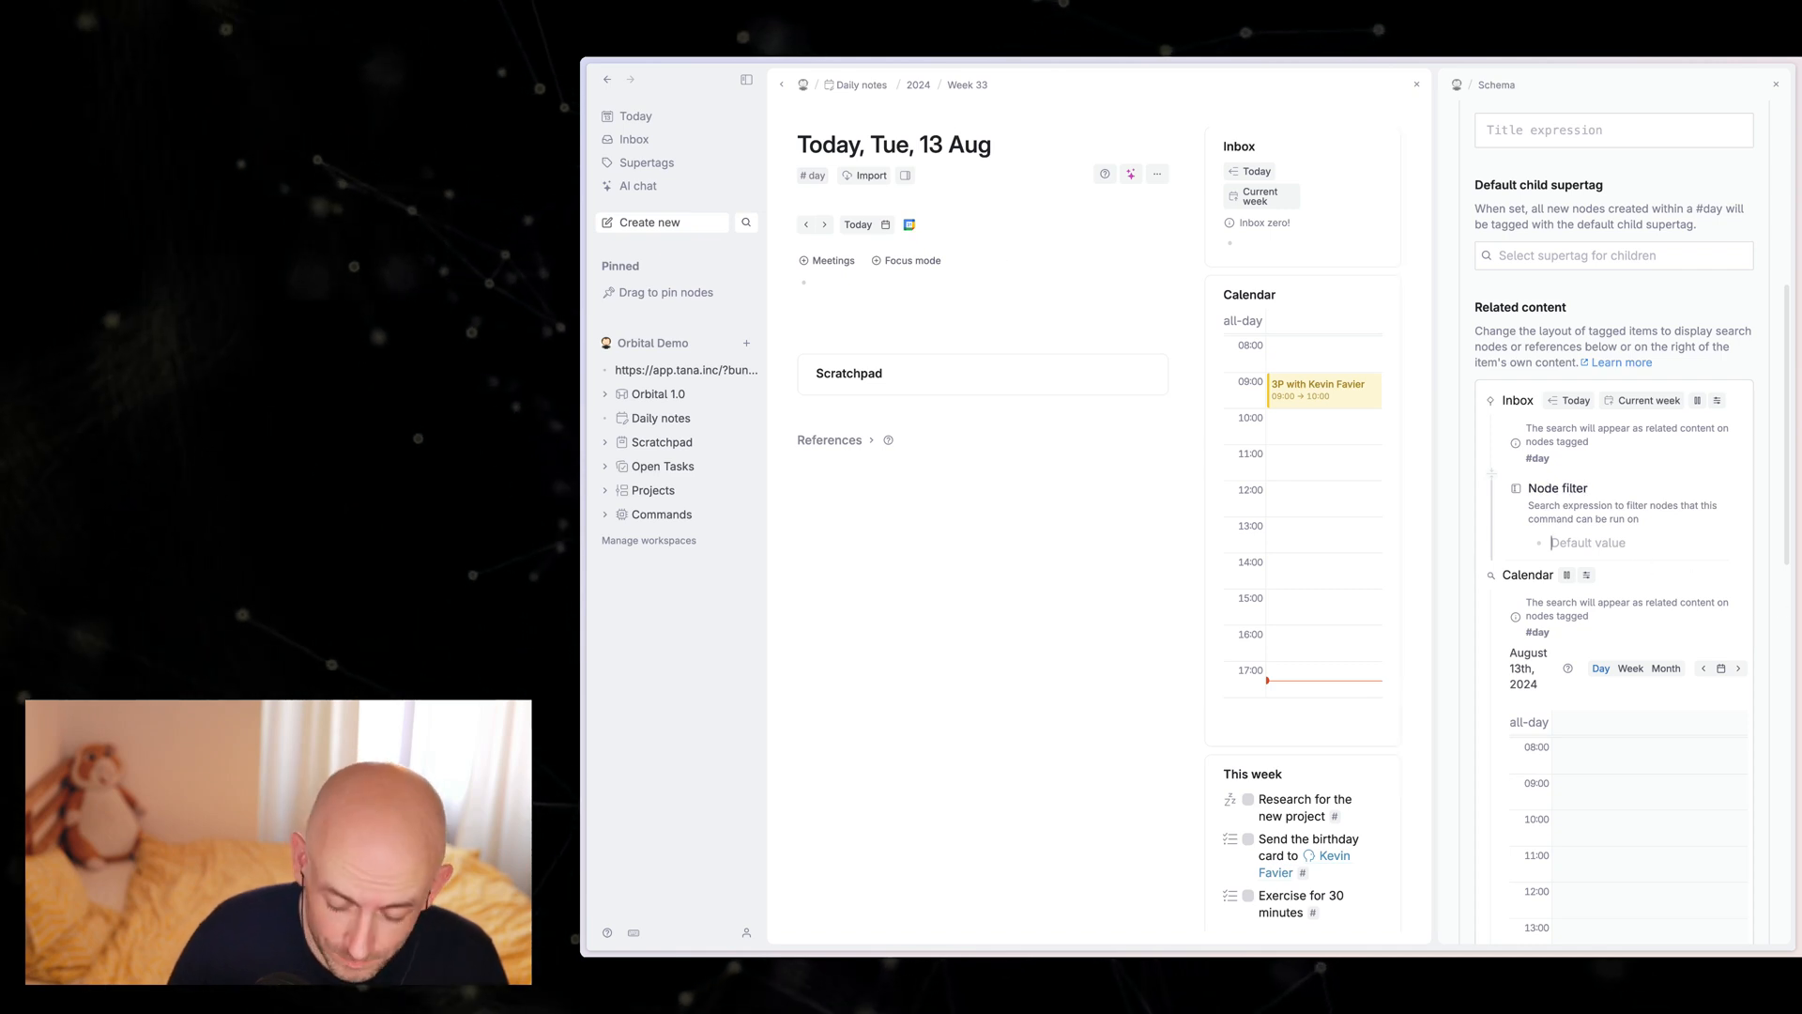
type(">Focus mode")
key("Return")
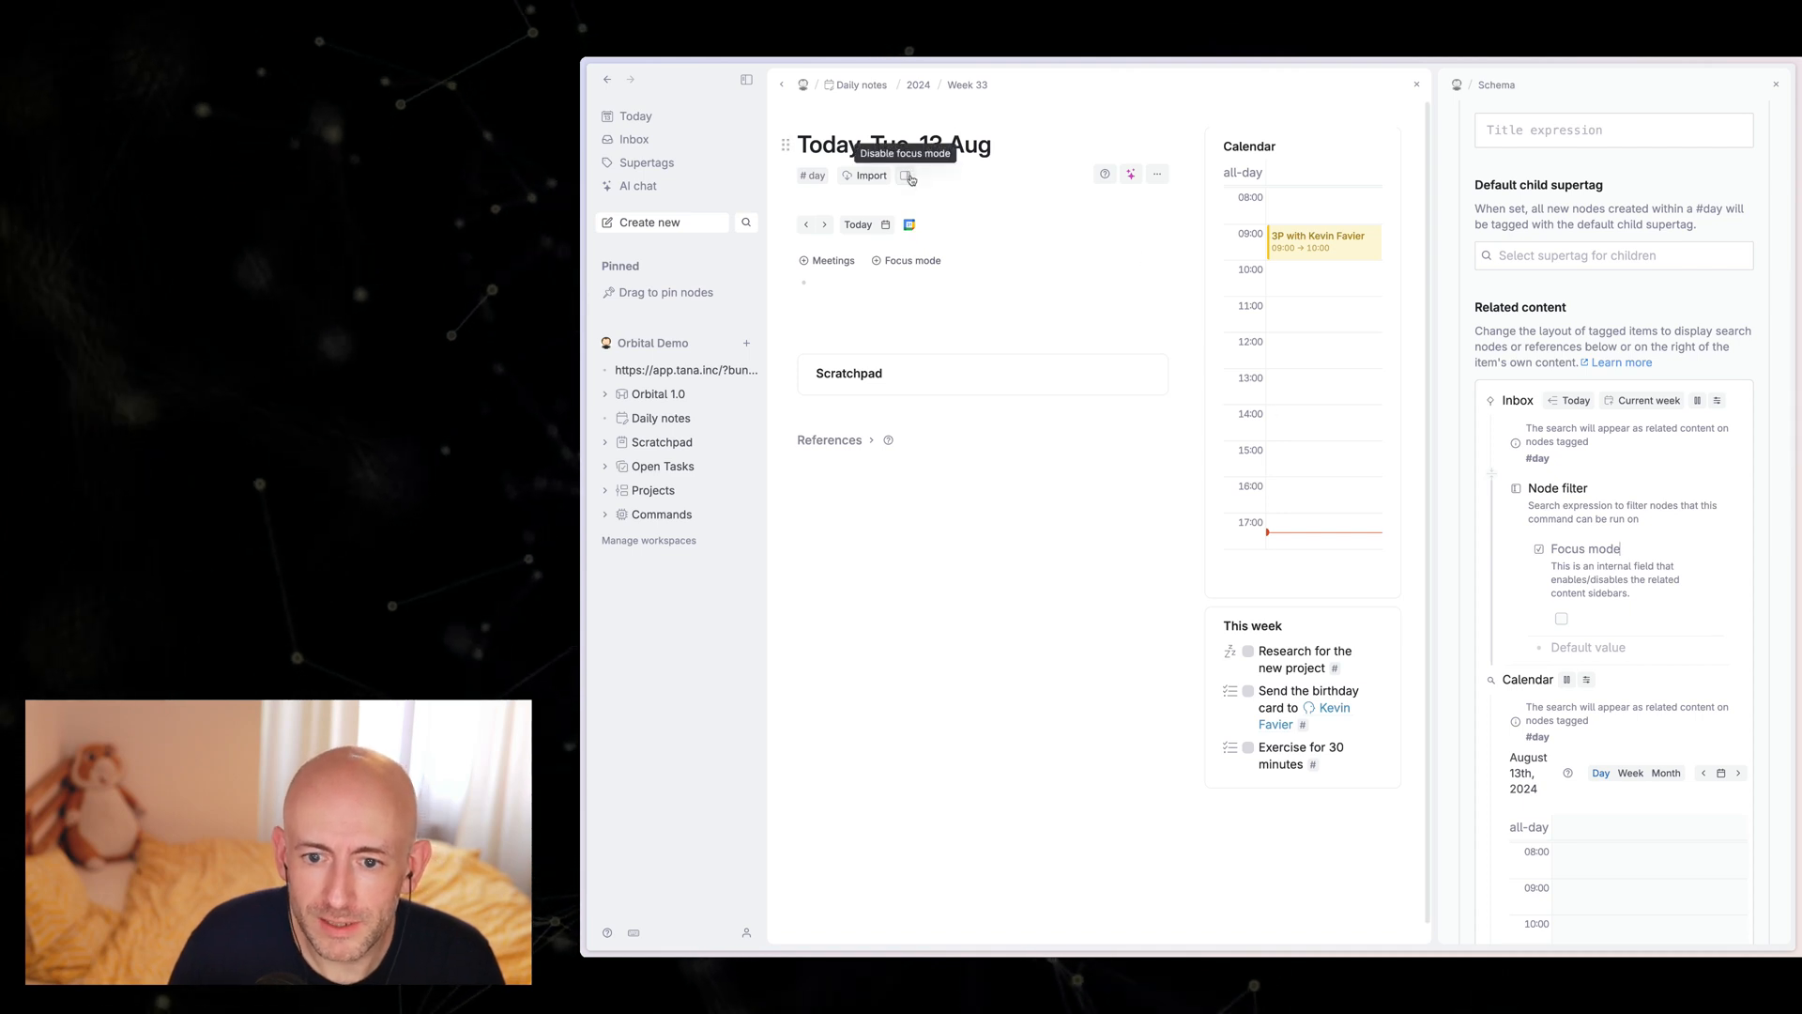
Step: Test the Inbox filter by toggling focus mode on today's note several times, ending with focus mode enabled
left_click(907, 176)
left_click(907, 177)
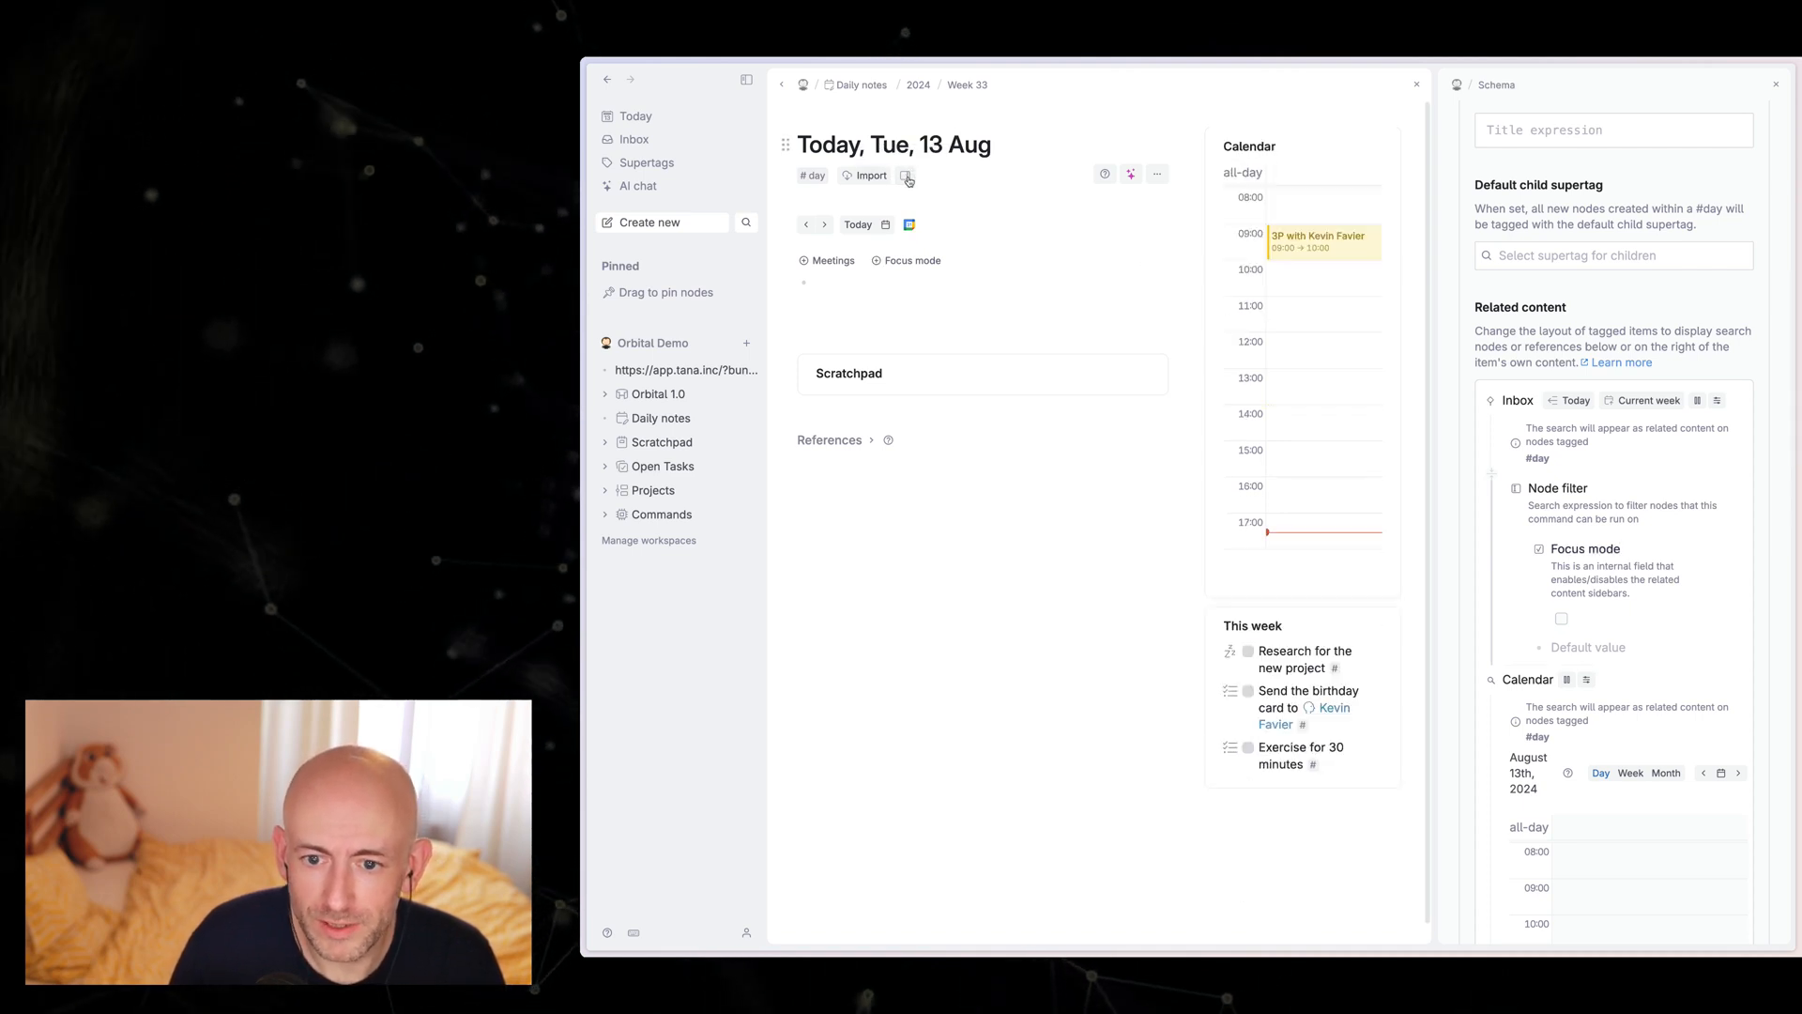
left_click(907, 177)
left_click(907, 177)
left_click(907, 177)
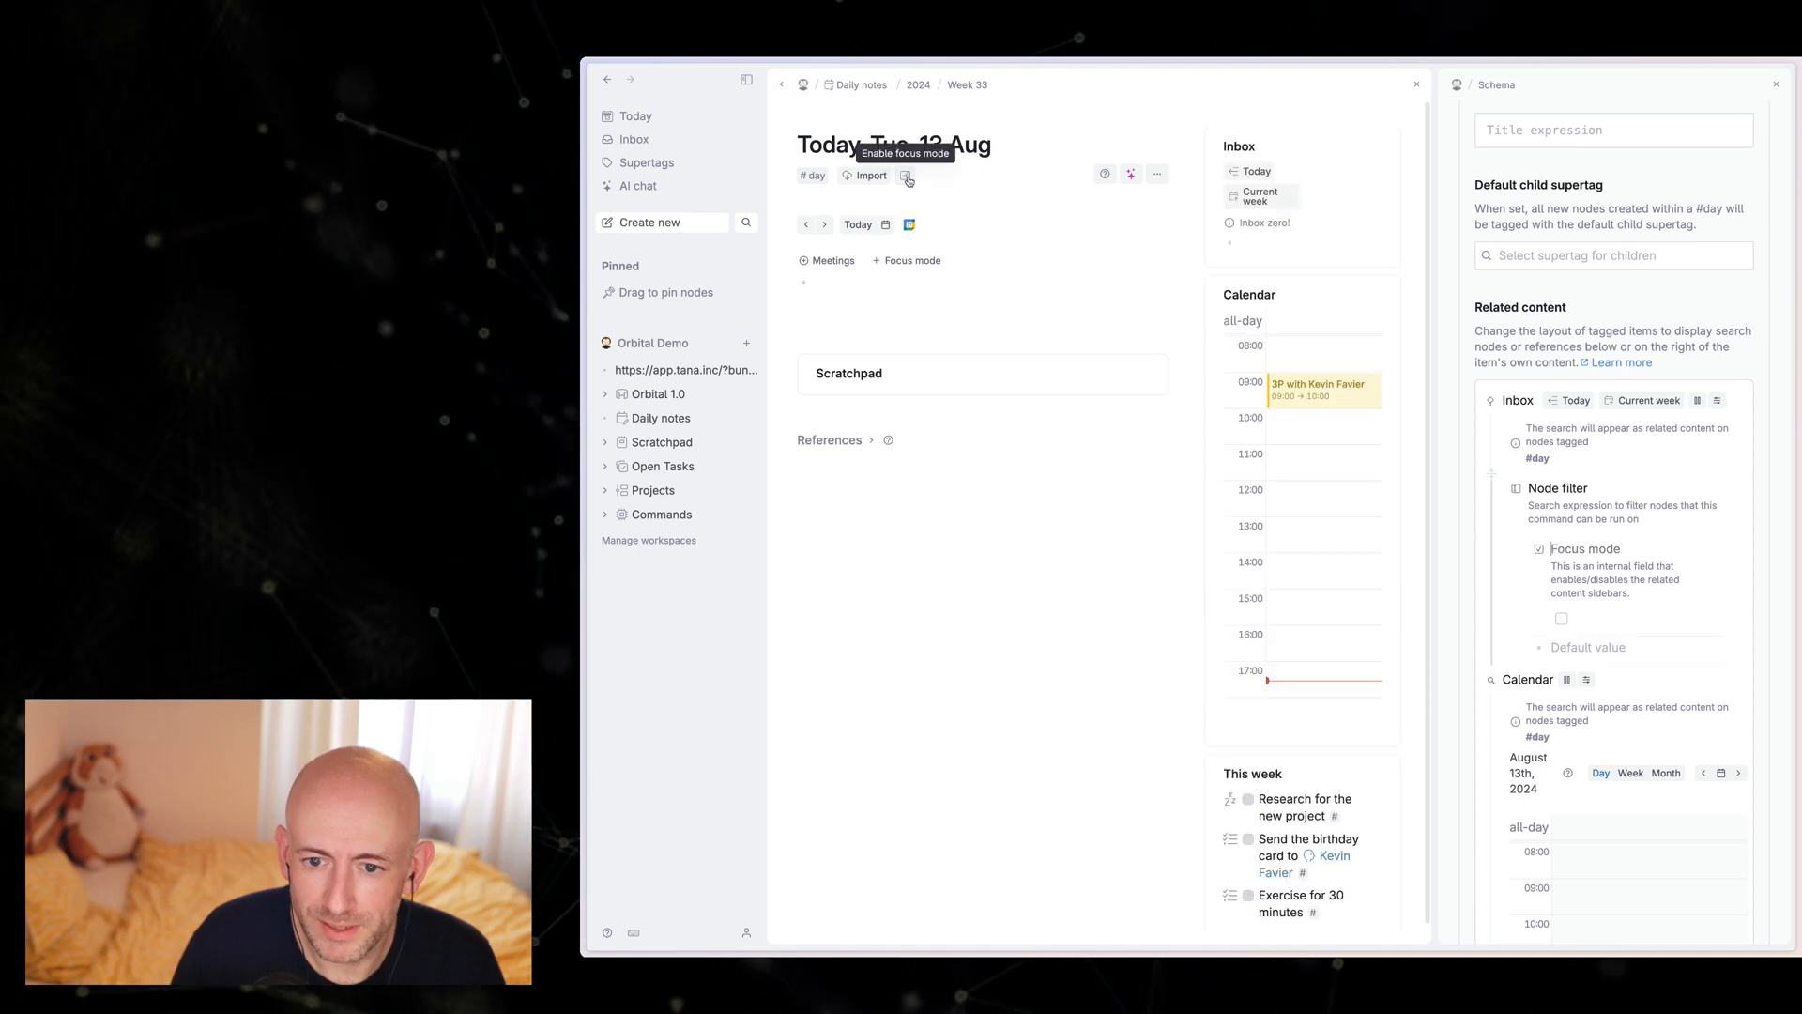
left_click(907, 177)
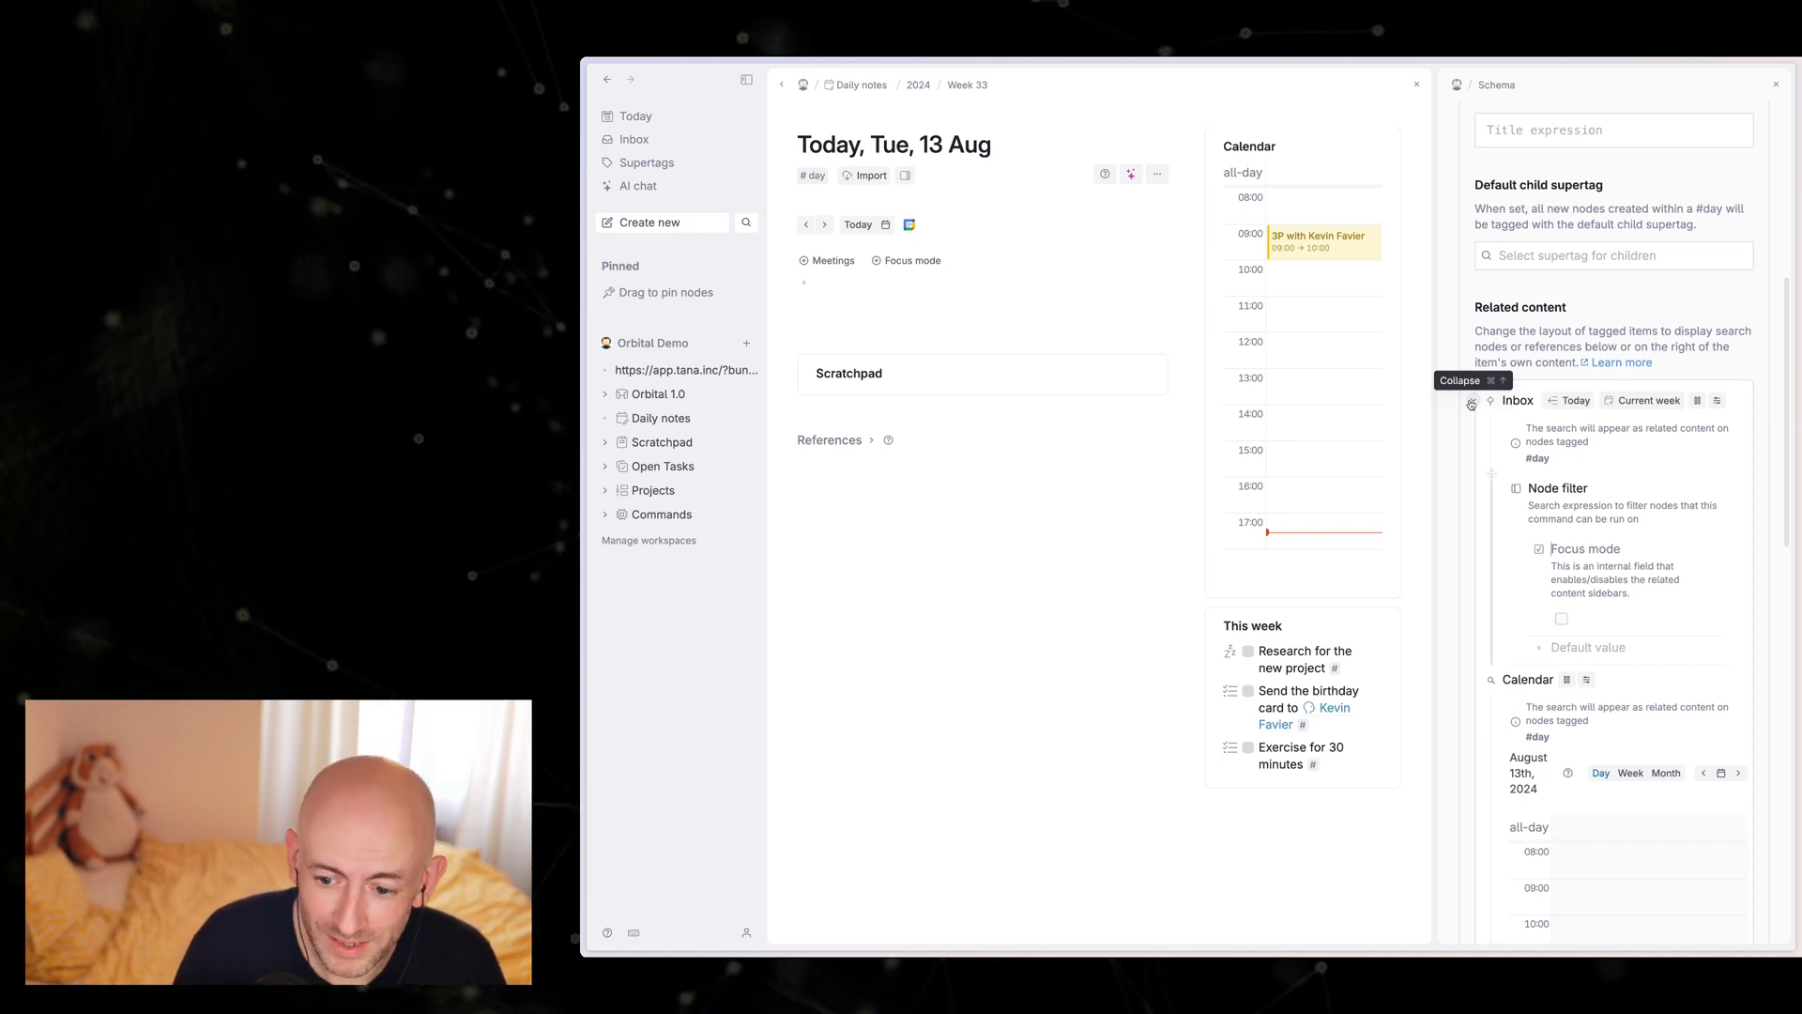
Step: Collapse the Inbox search settings and close the day supertag's configuration
left_click(1471, 404)
scroll(1605, 346, "up", 6)
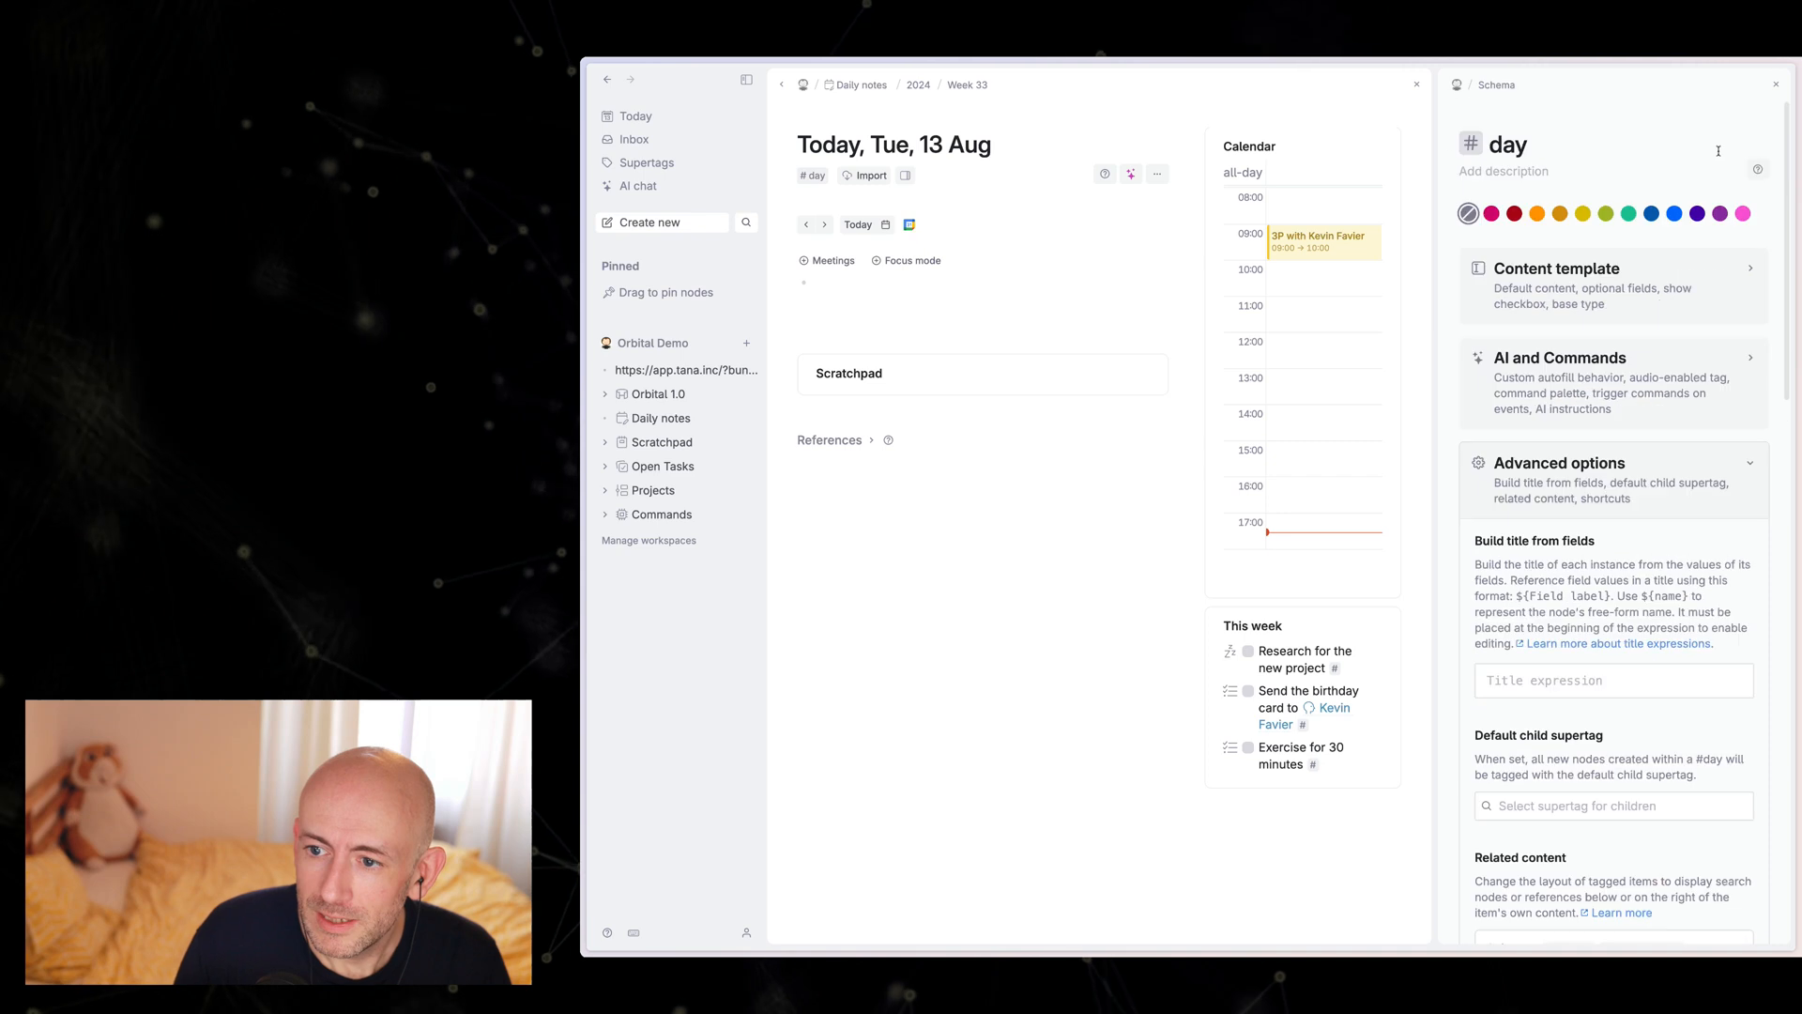
left_click(1775, 87)
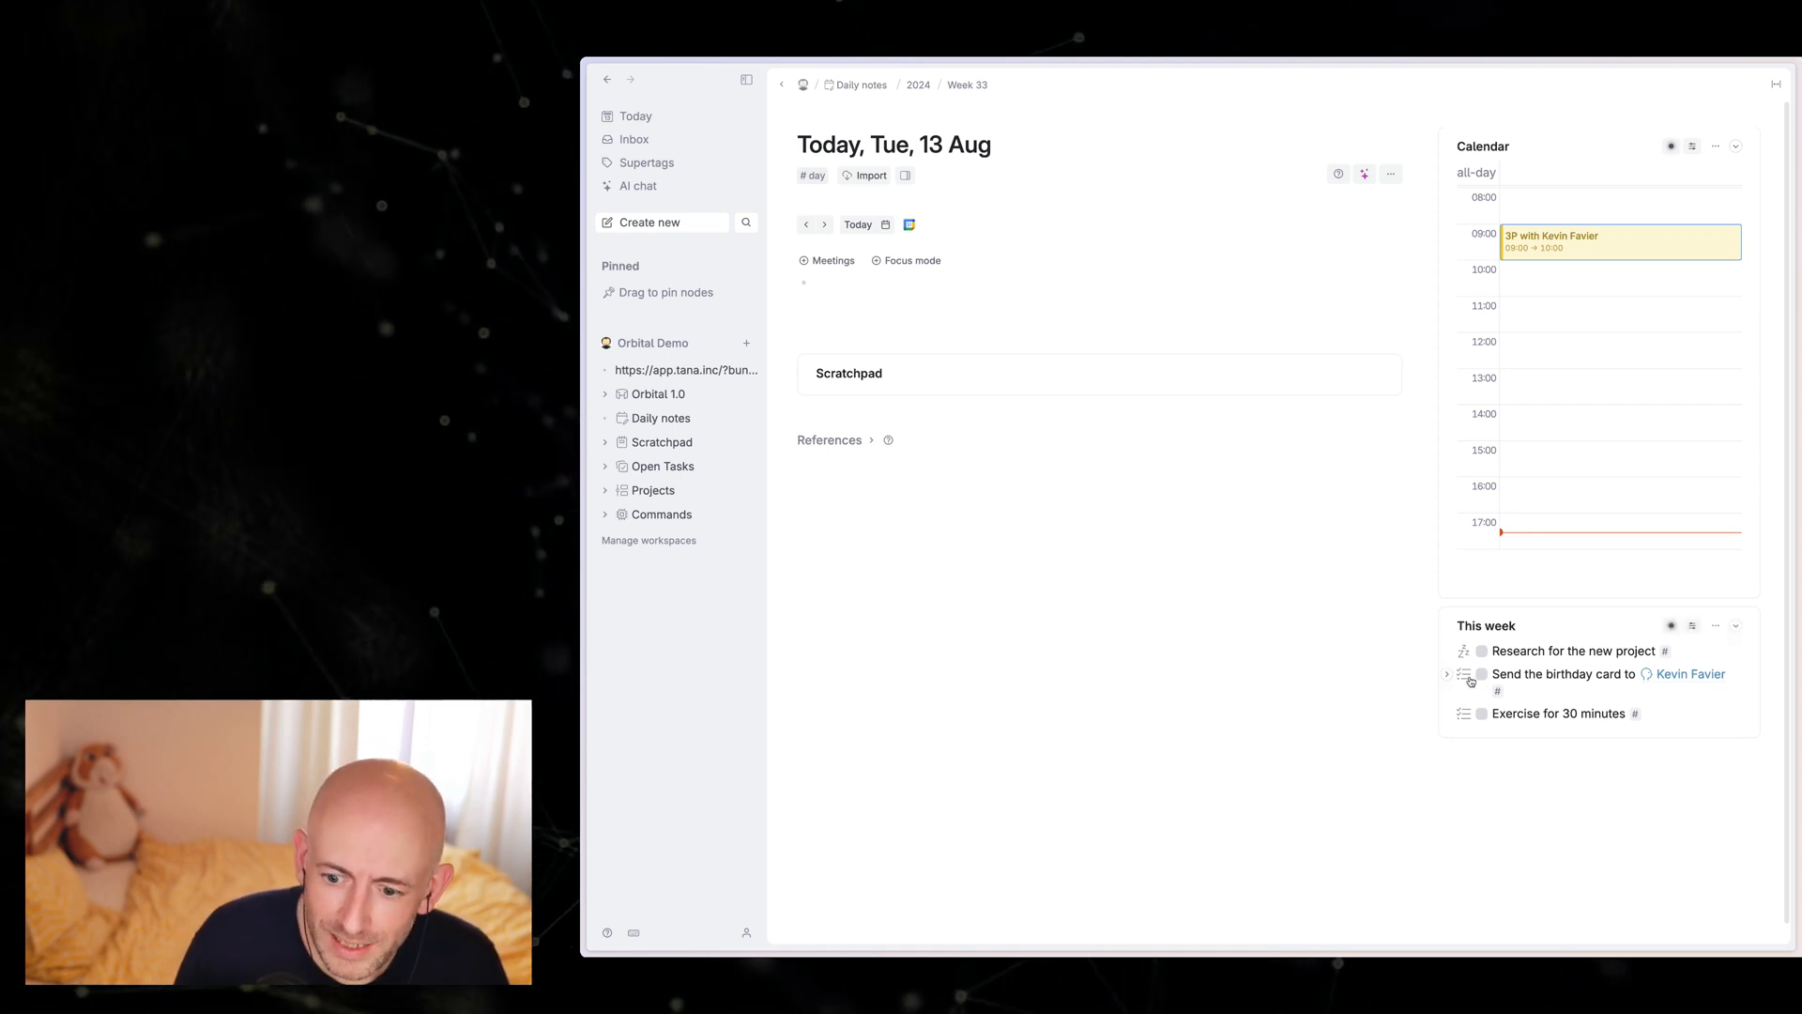
Step: Schedule the birthday card todo from This week on today's calendar for 11:00 to 12:00 and remove its reference from the day note
mouse_move(1471, 679)
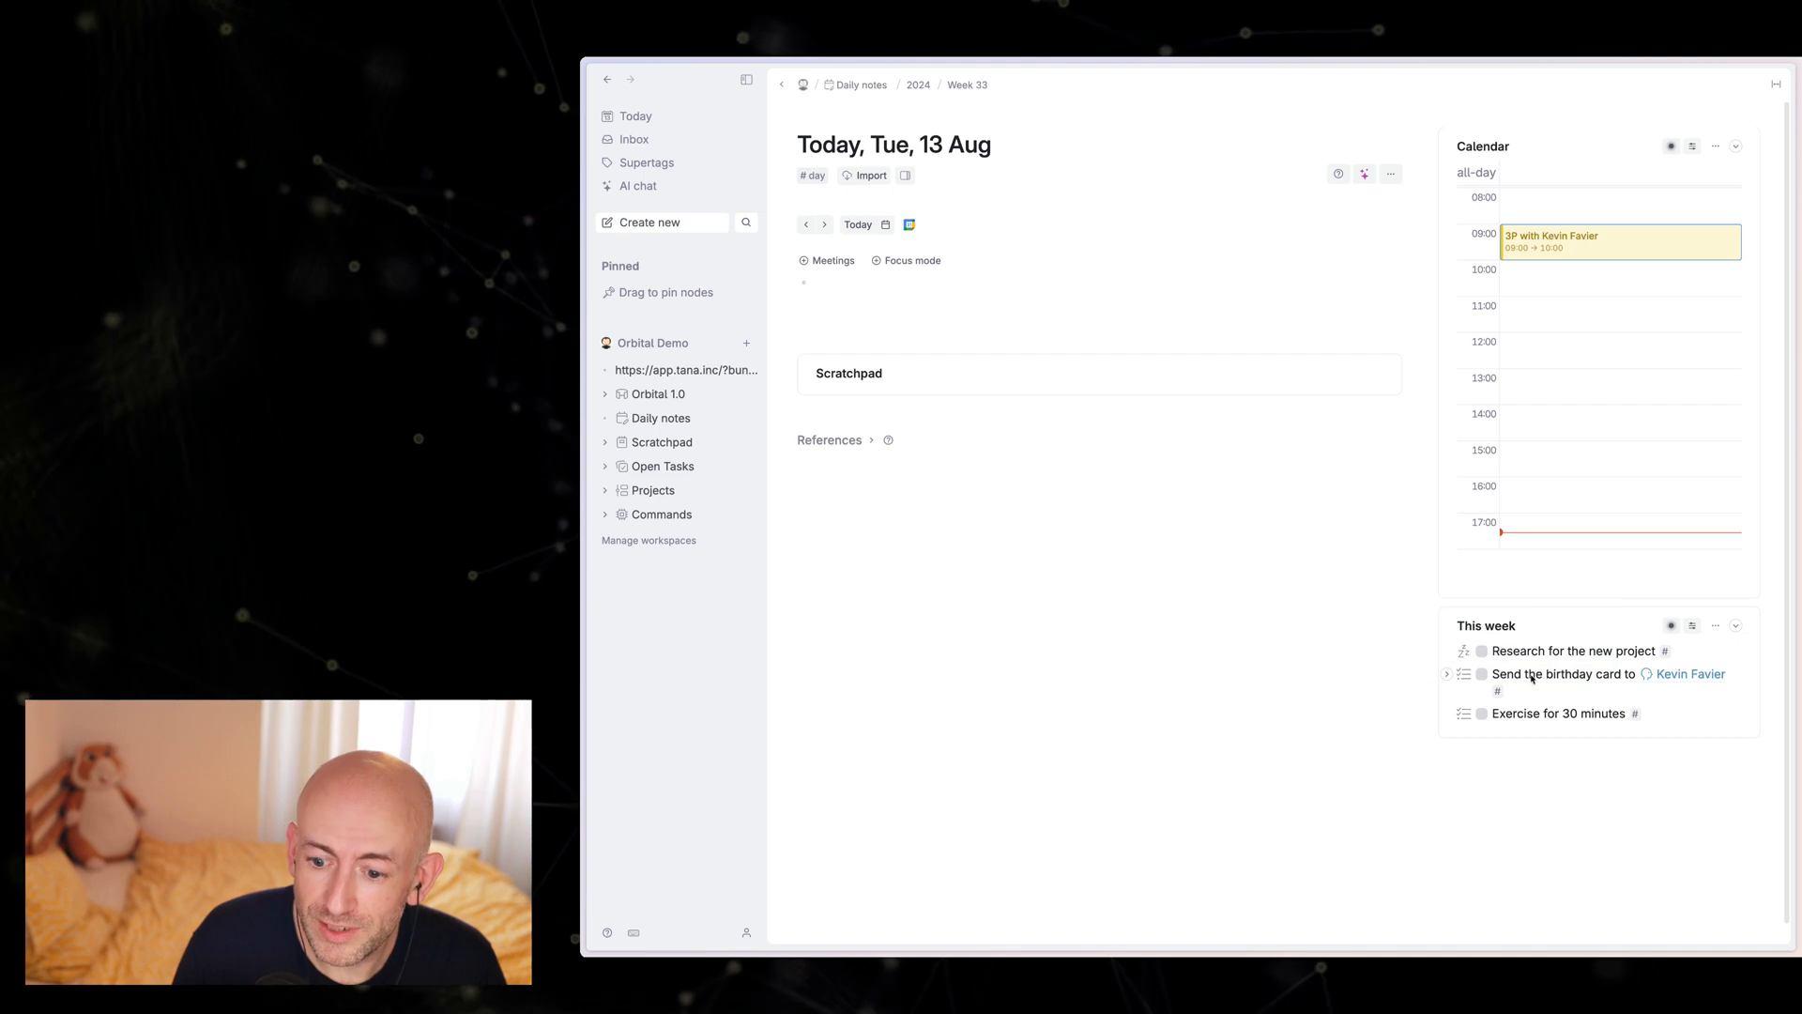
left_click_drag(1464, 674, 1524, 309)
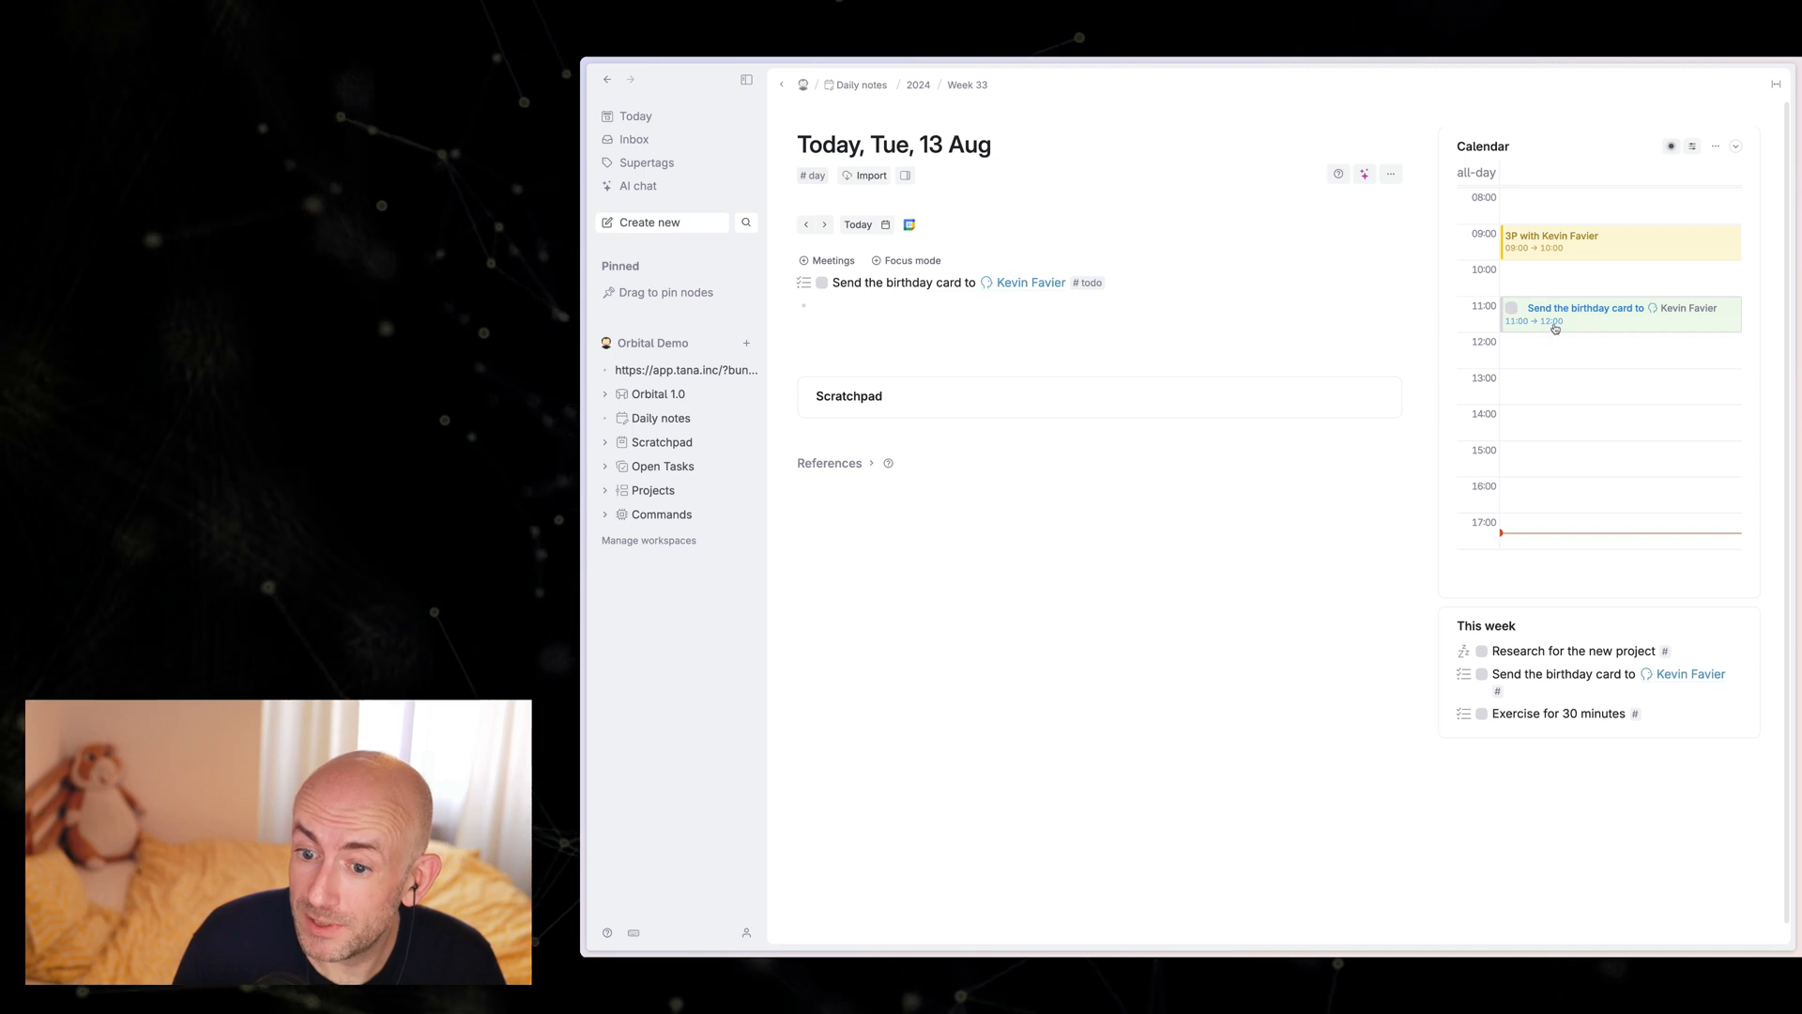
left_click_drag(1597, 338, 1601, 369)
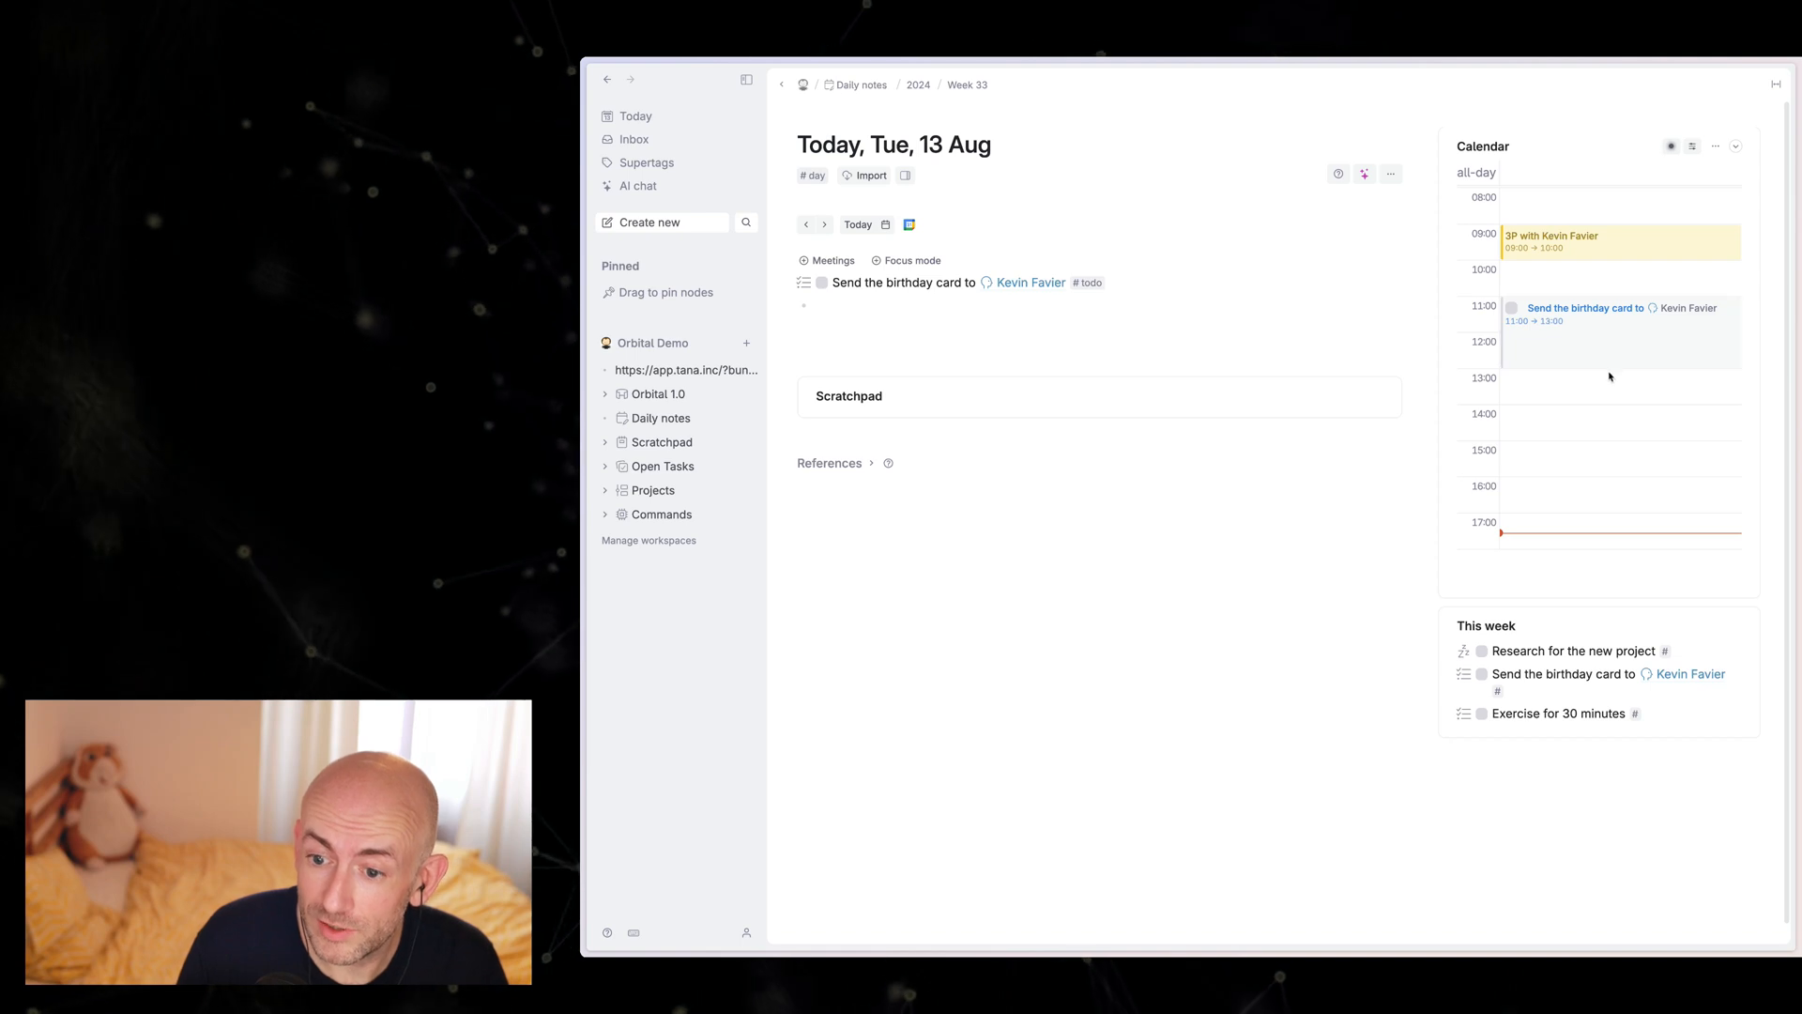
left_click_drag(1611, 368, 1609, 326)
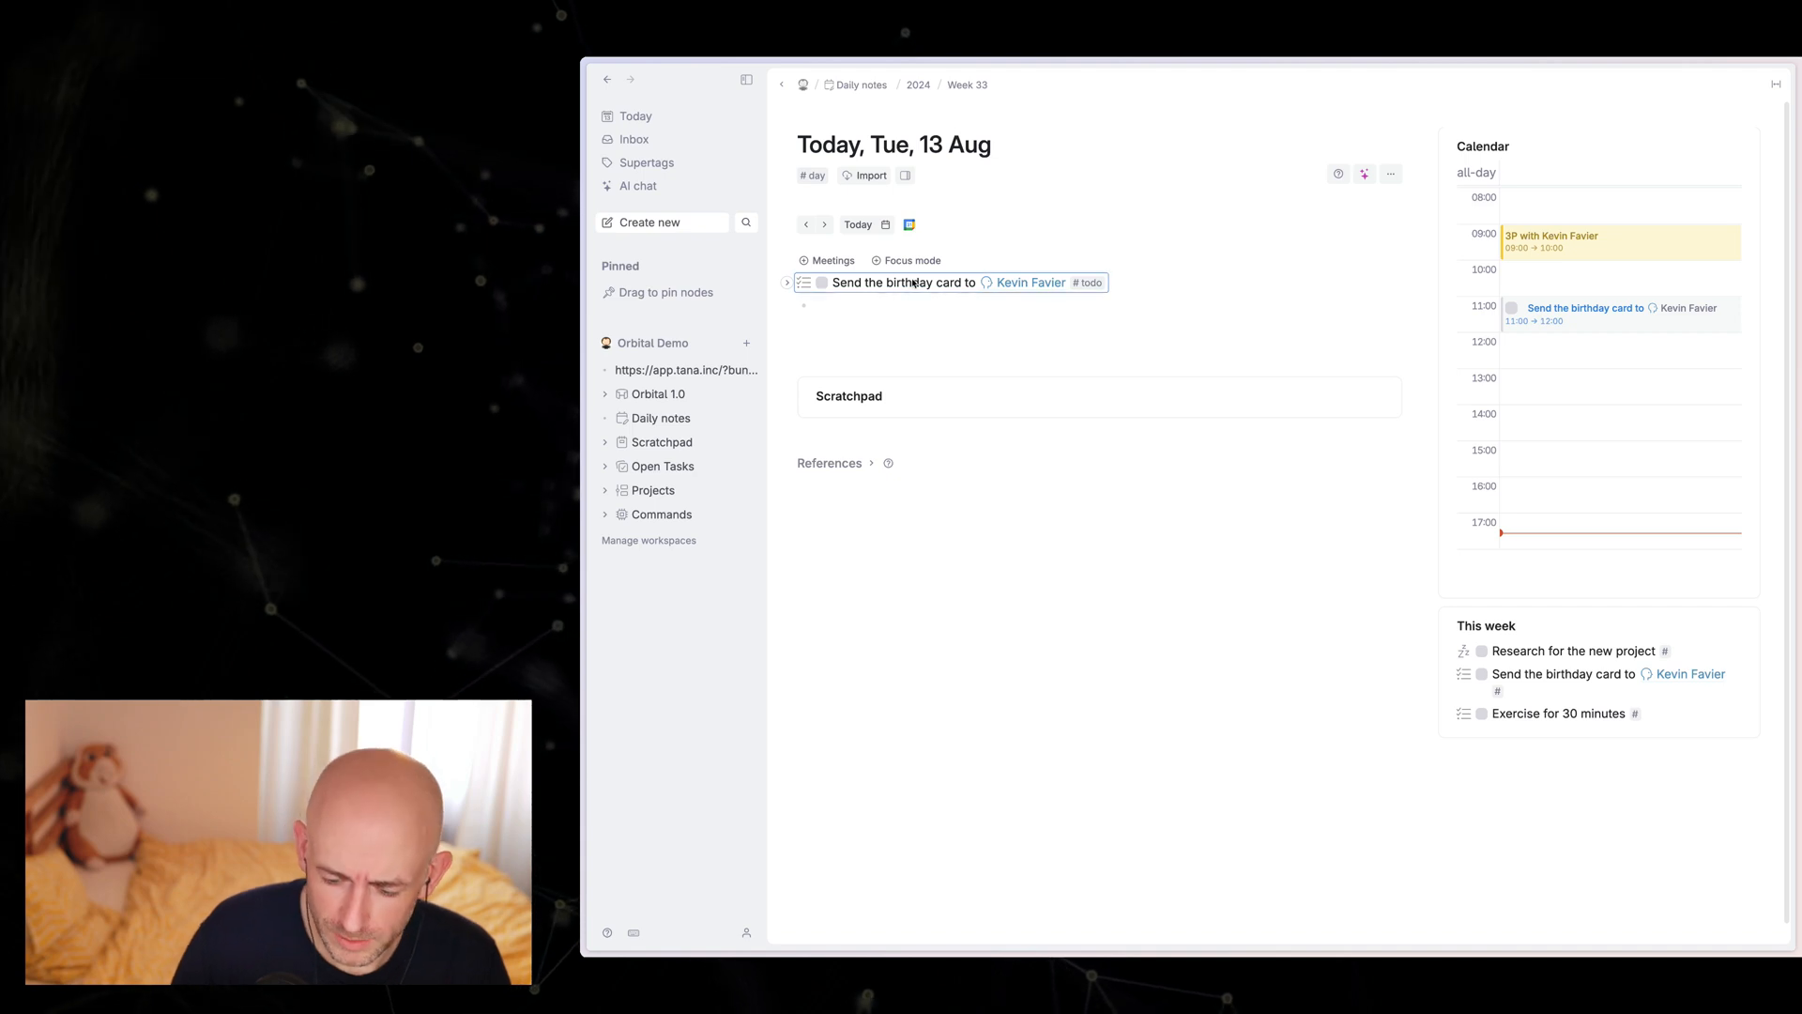
key("BackSpace")
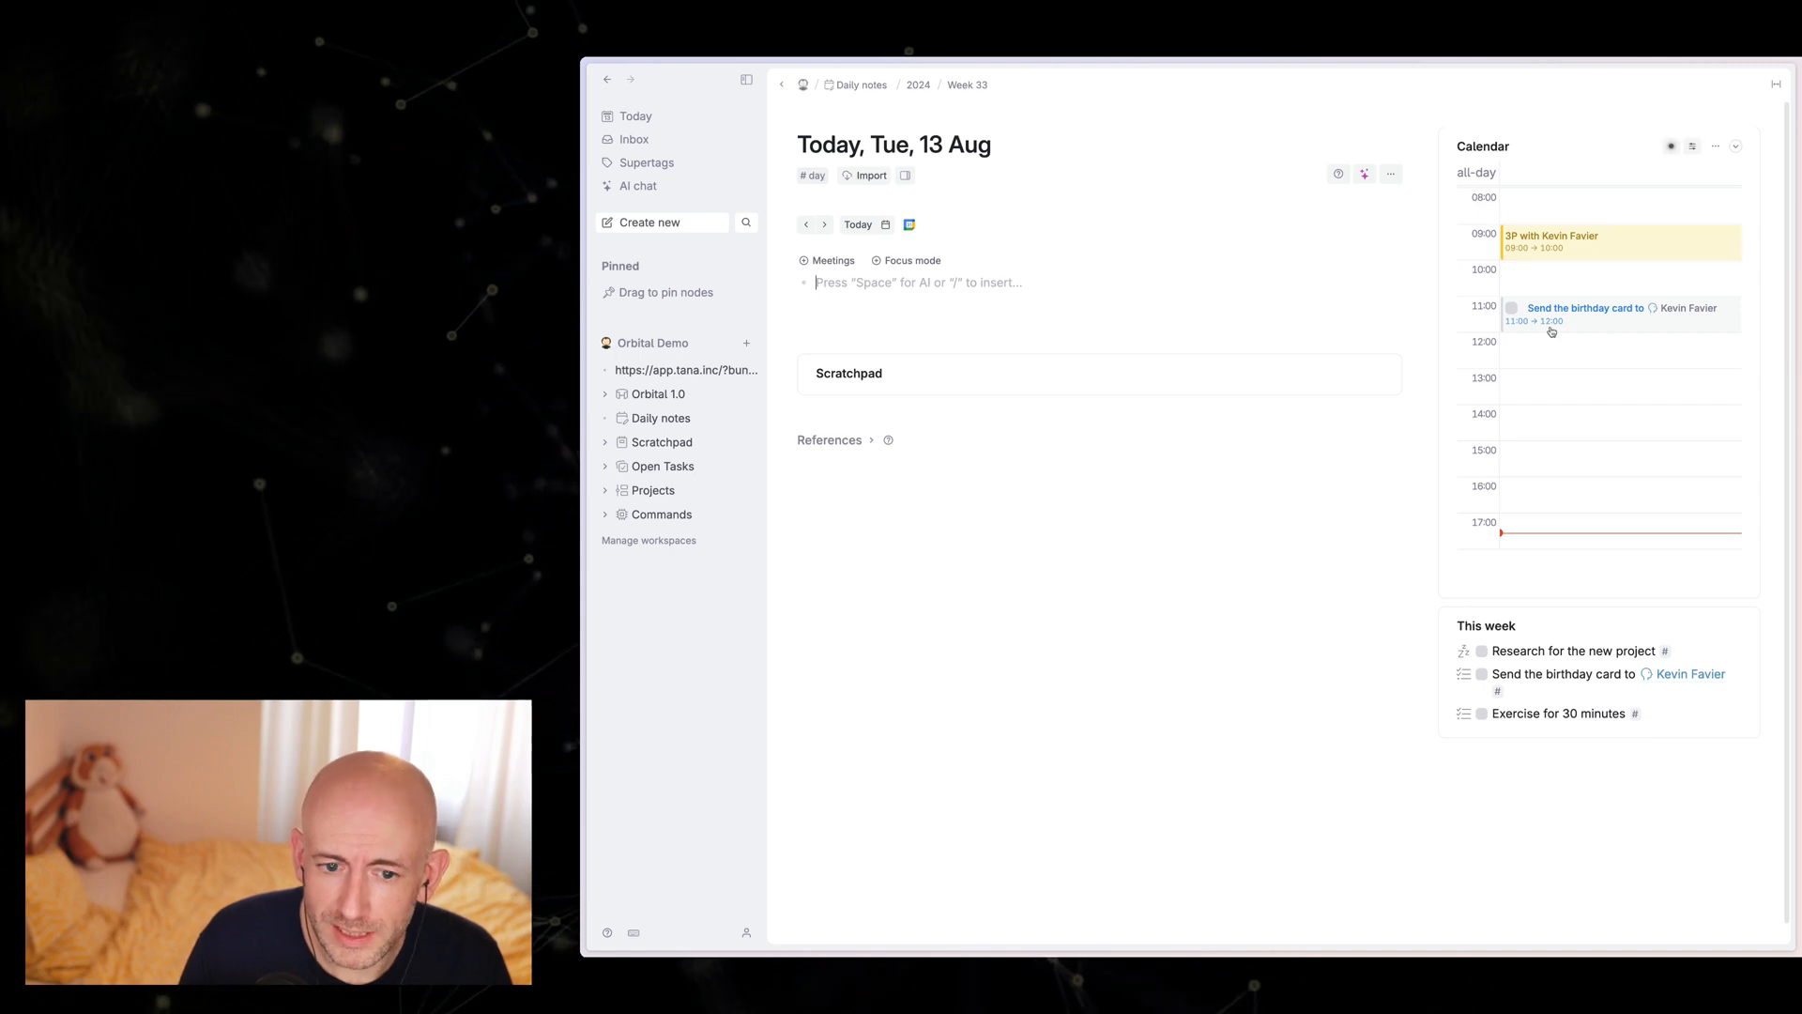
Step: Open the 3P meeting and add "Discuss the annual part with" plus another co-worker's mention under Initial talk, tagged with the discuss supertag
left_click(1561, 244)
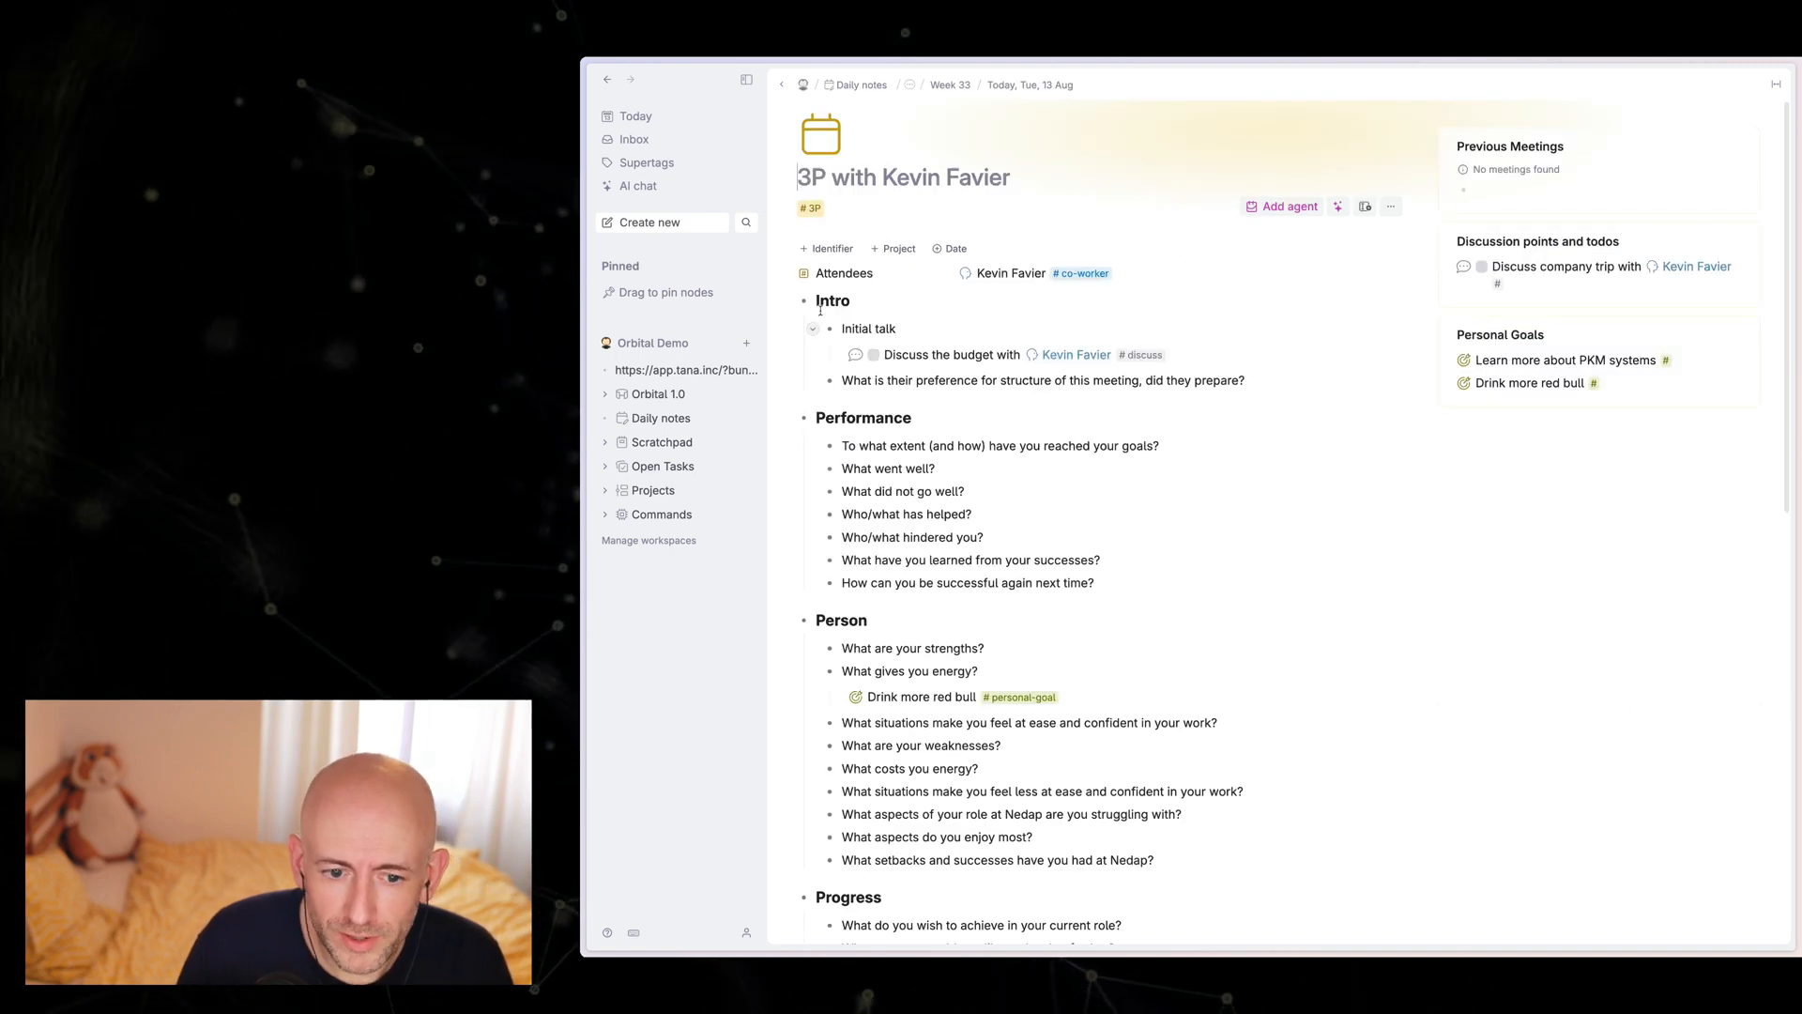
left_click(1267, 367)
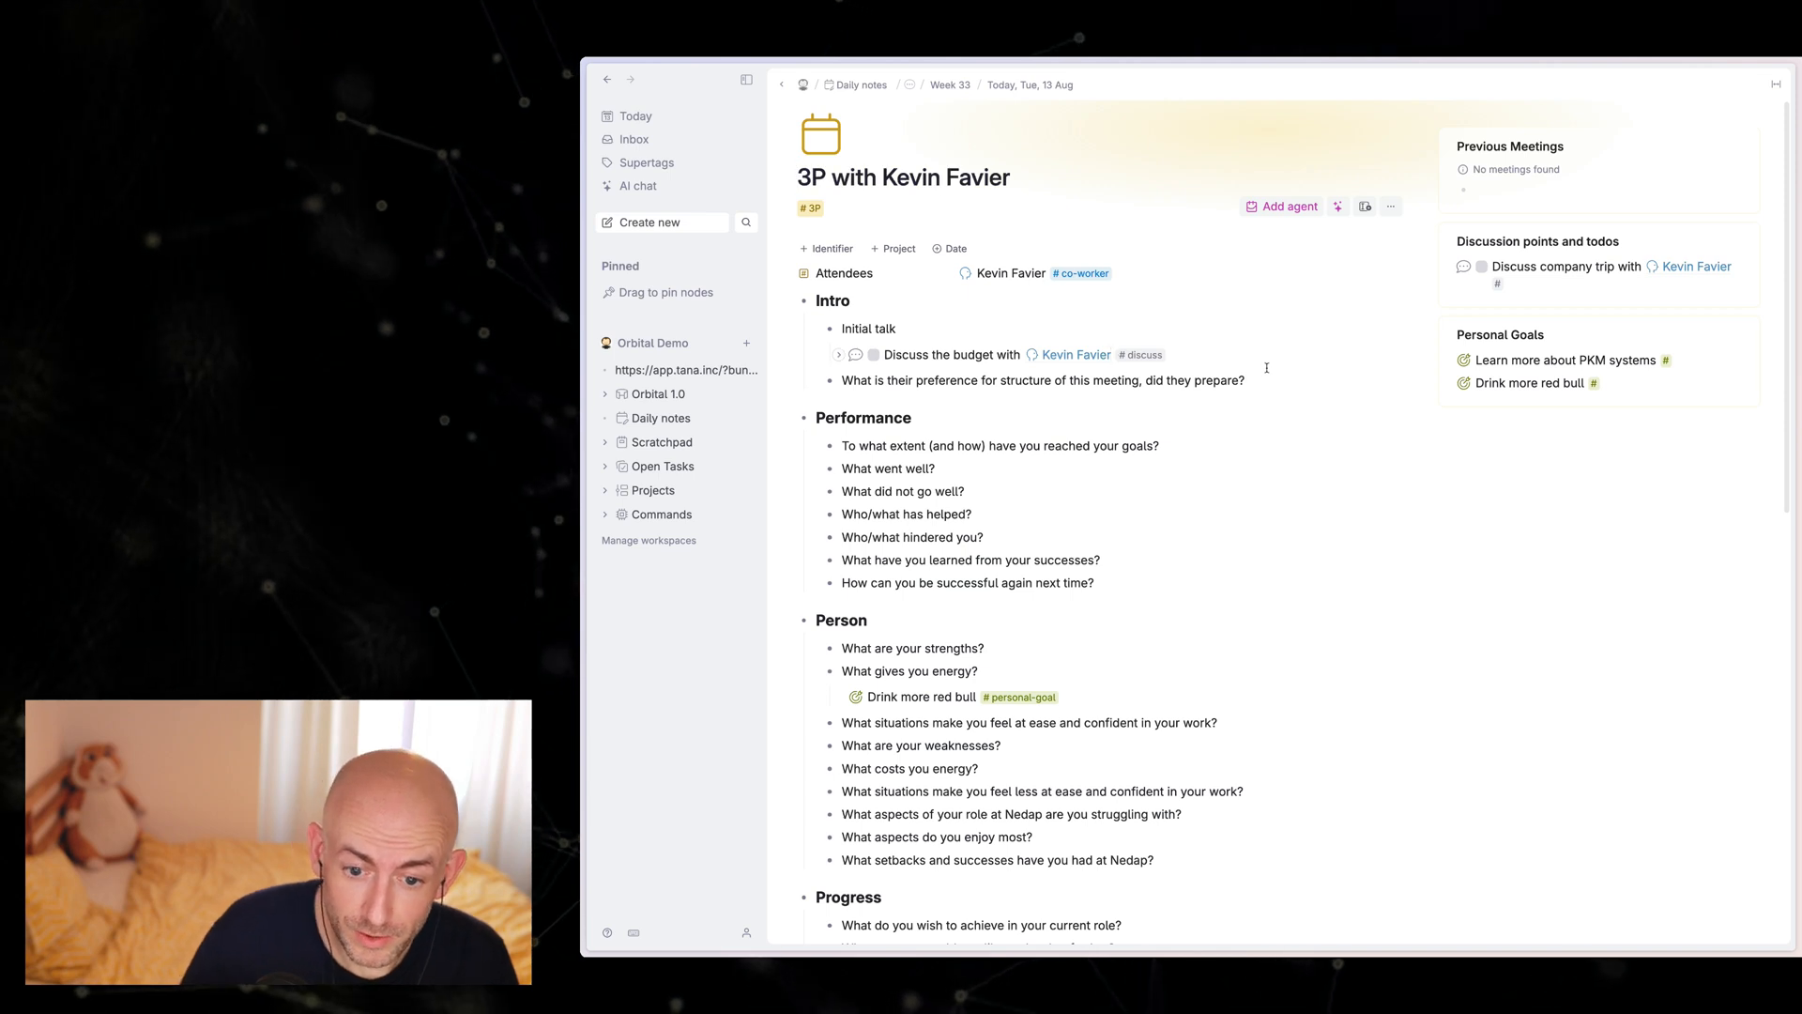
key("Return")
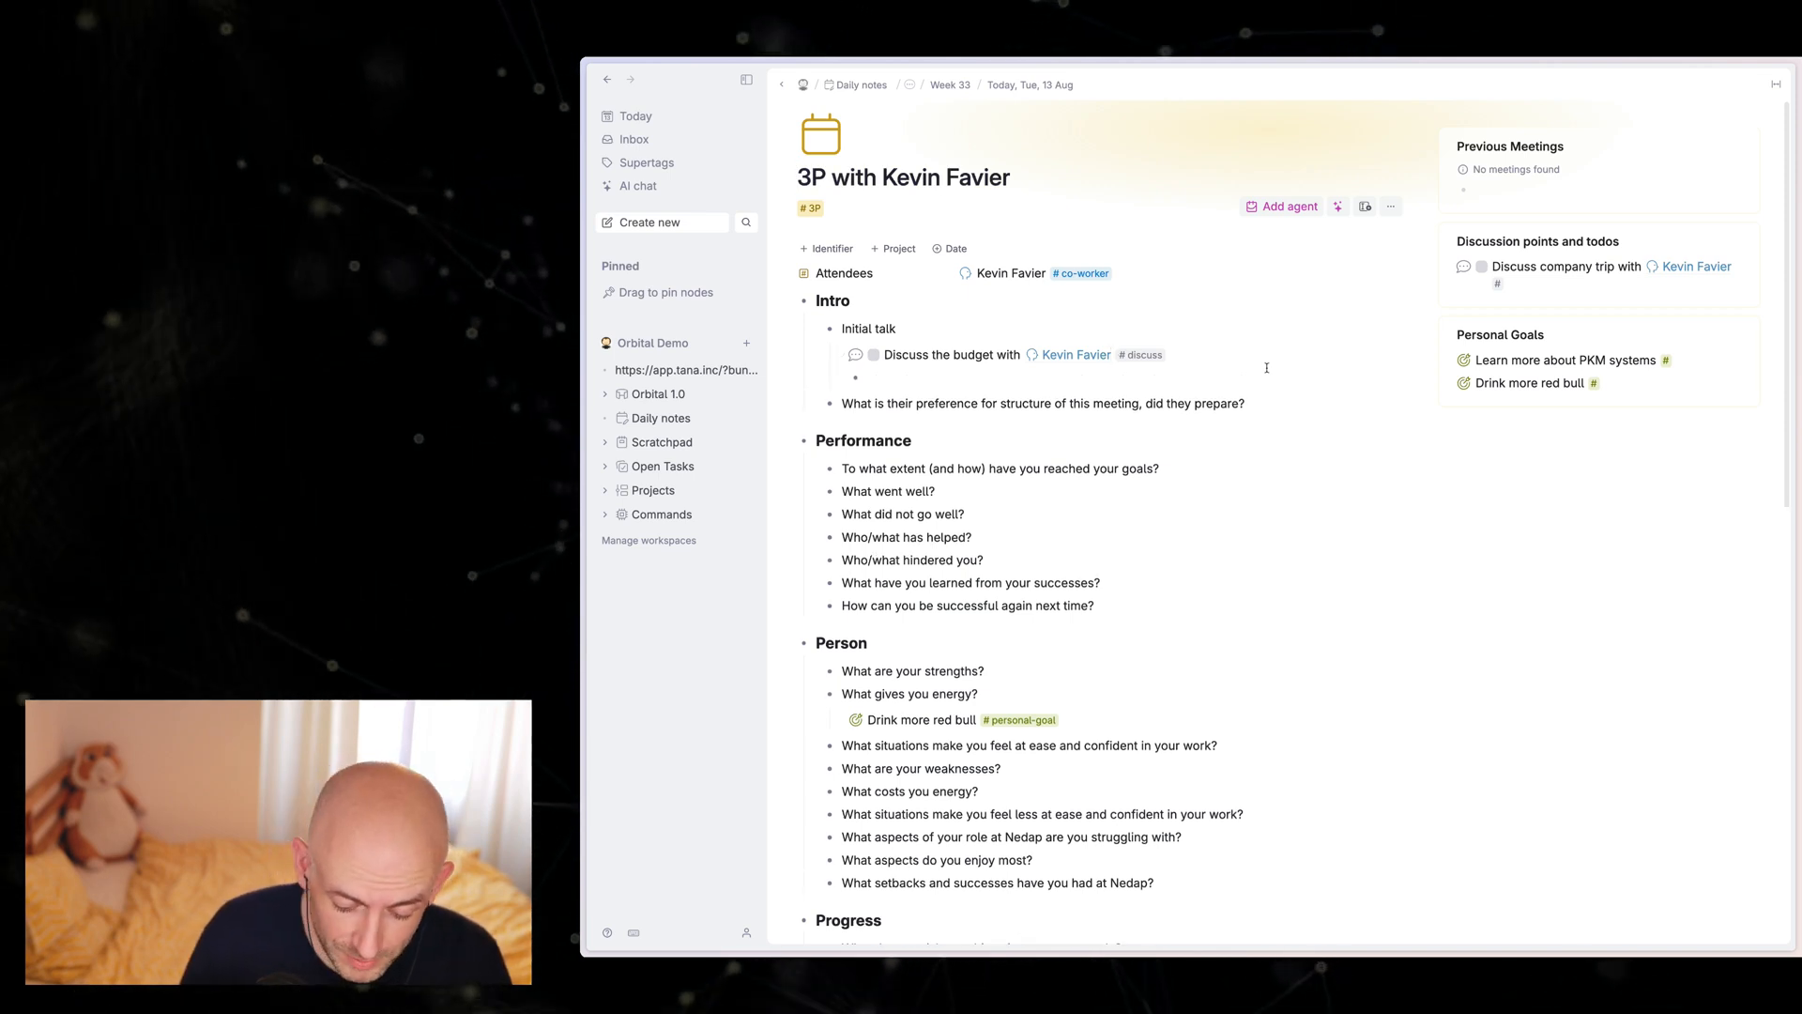
type("Discuss the annual")
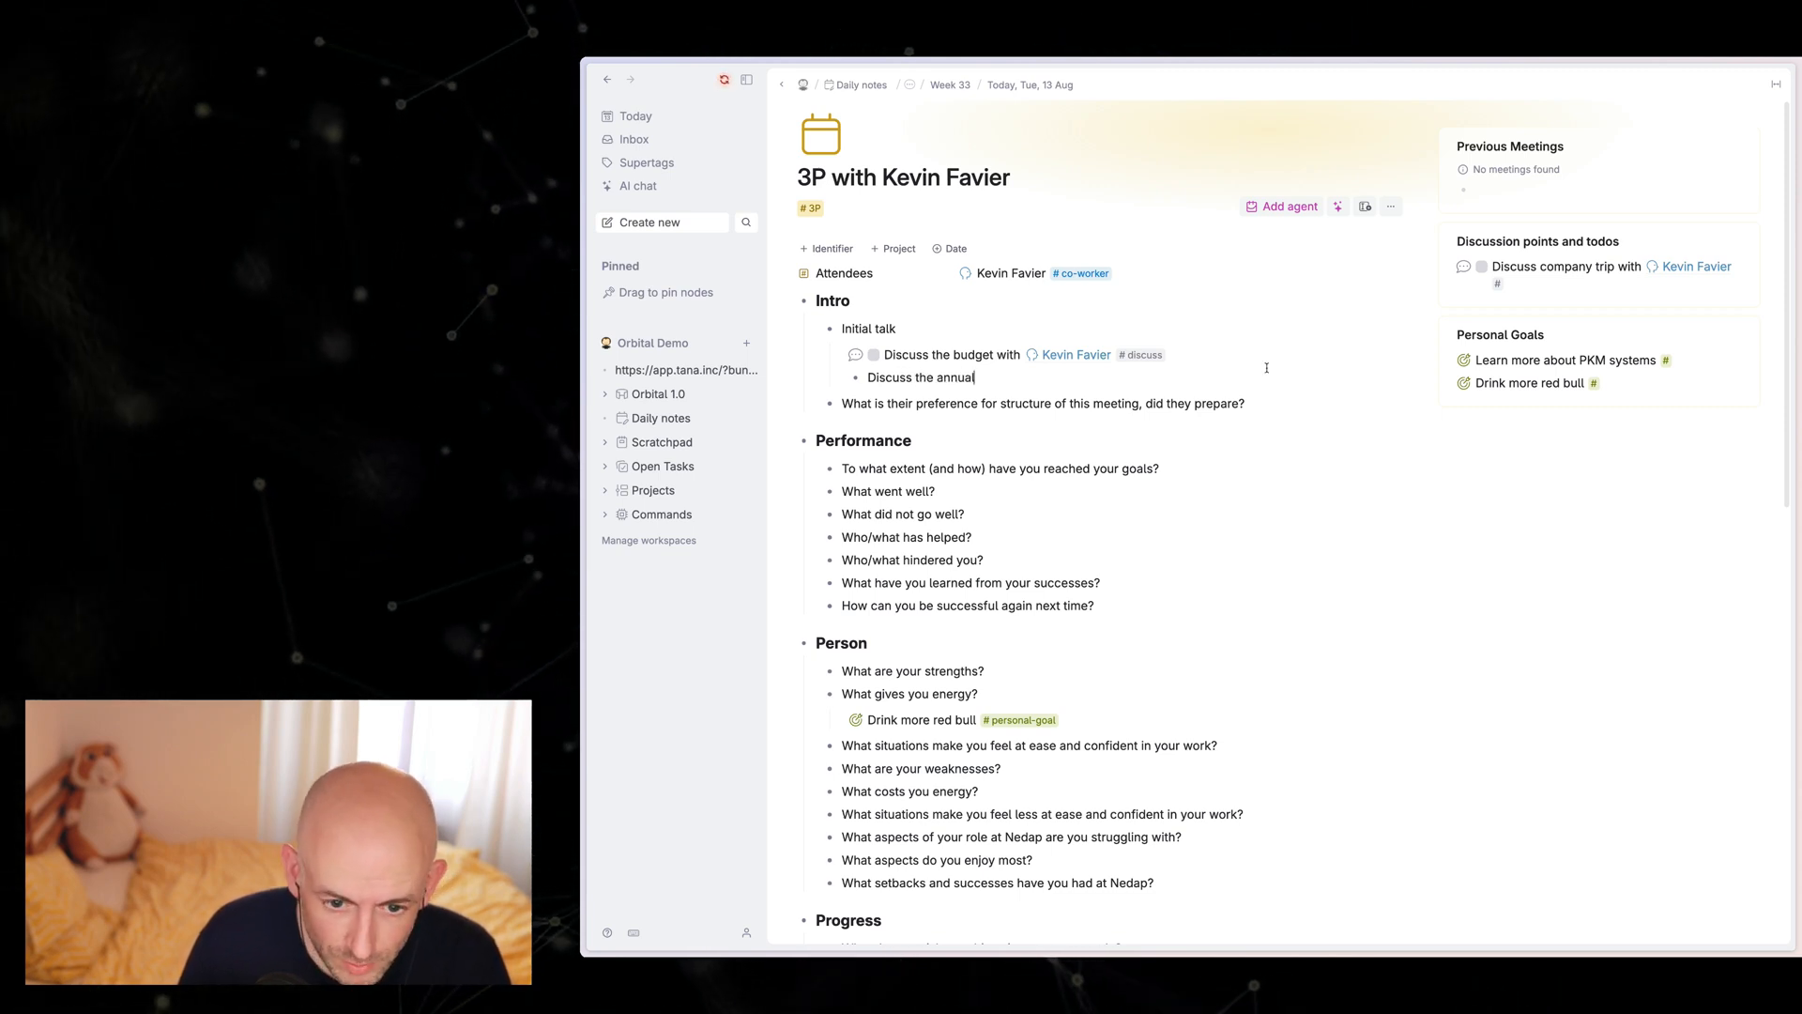
type(" part with p")
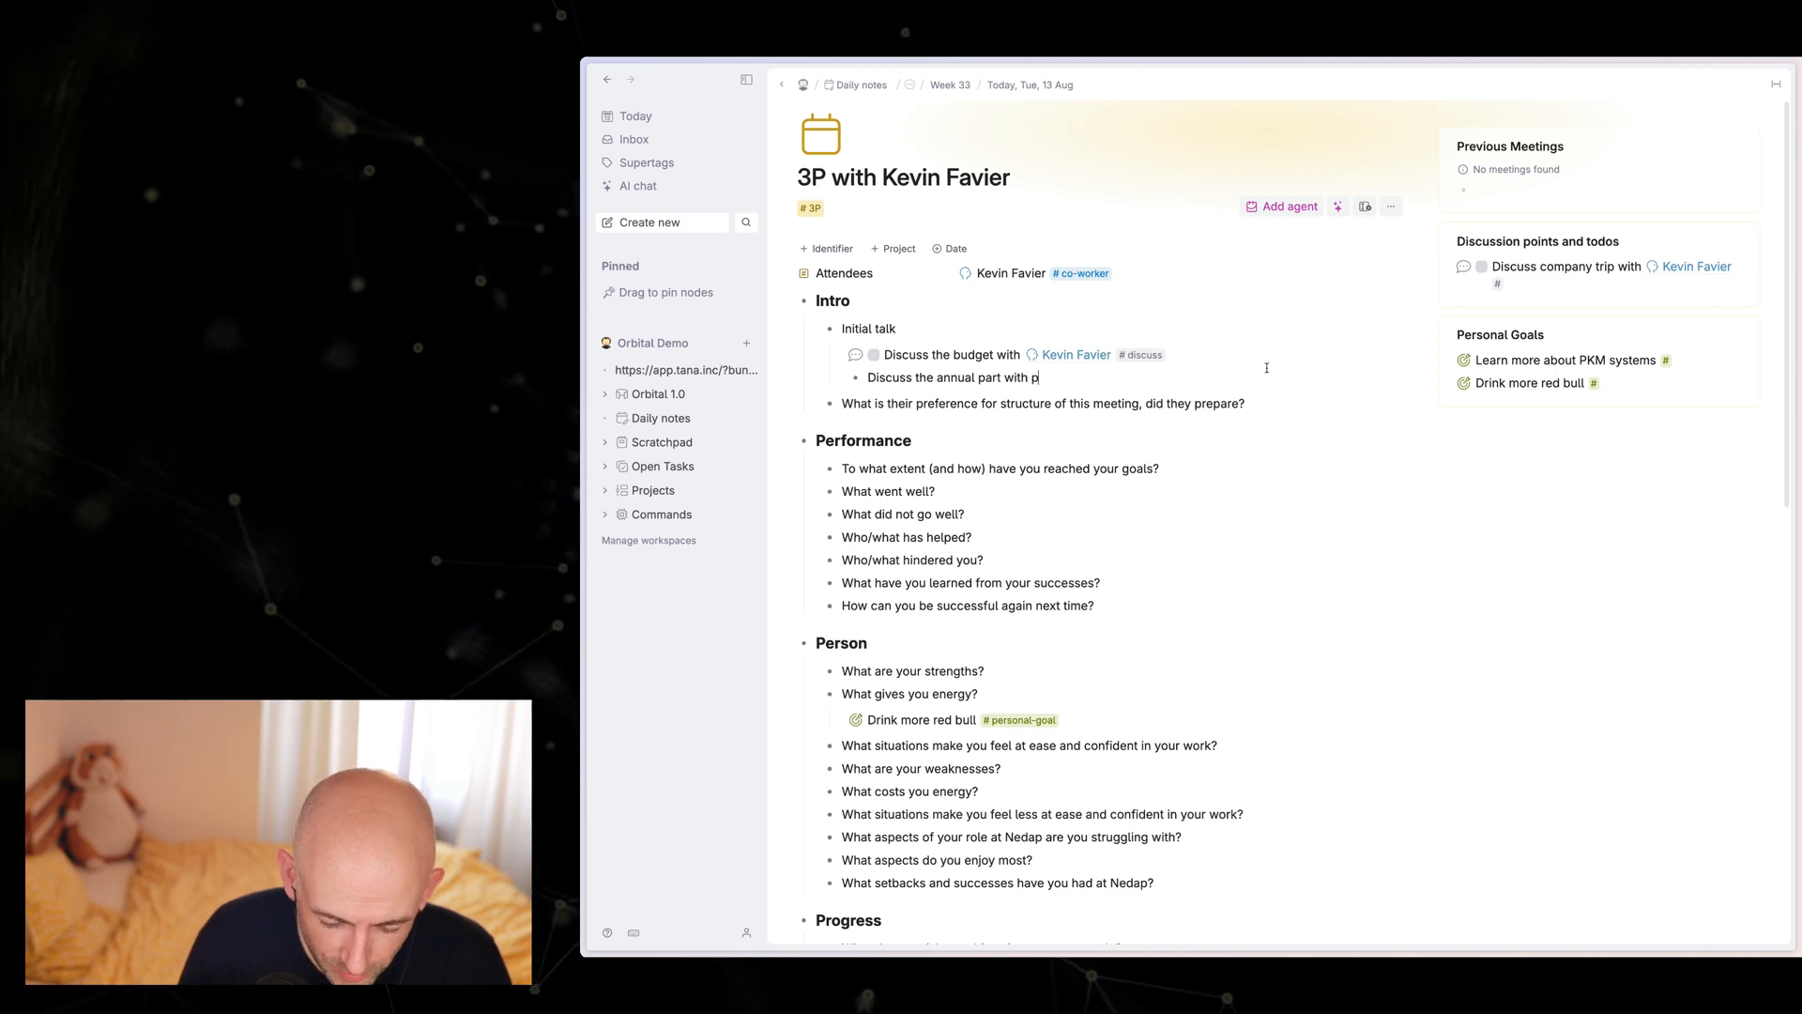
type("etervs #")
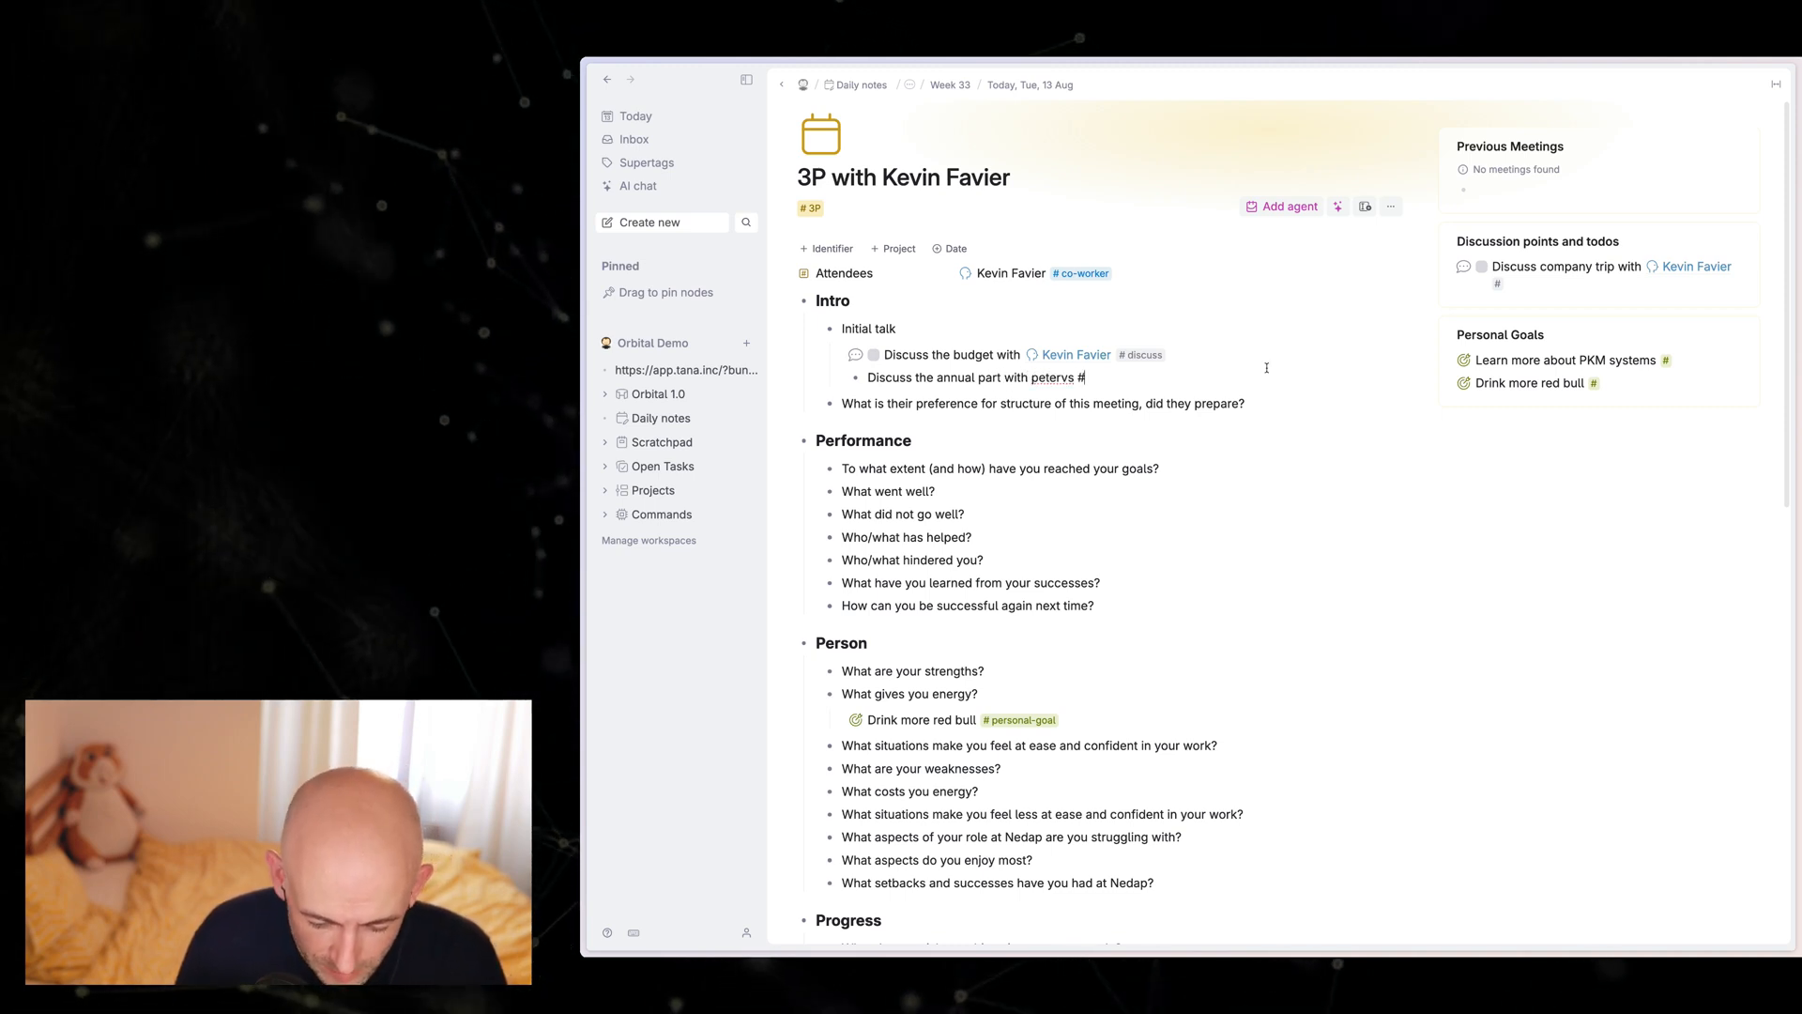
type("todo")
key("Return")
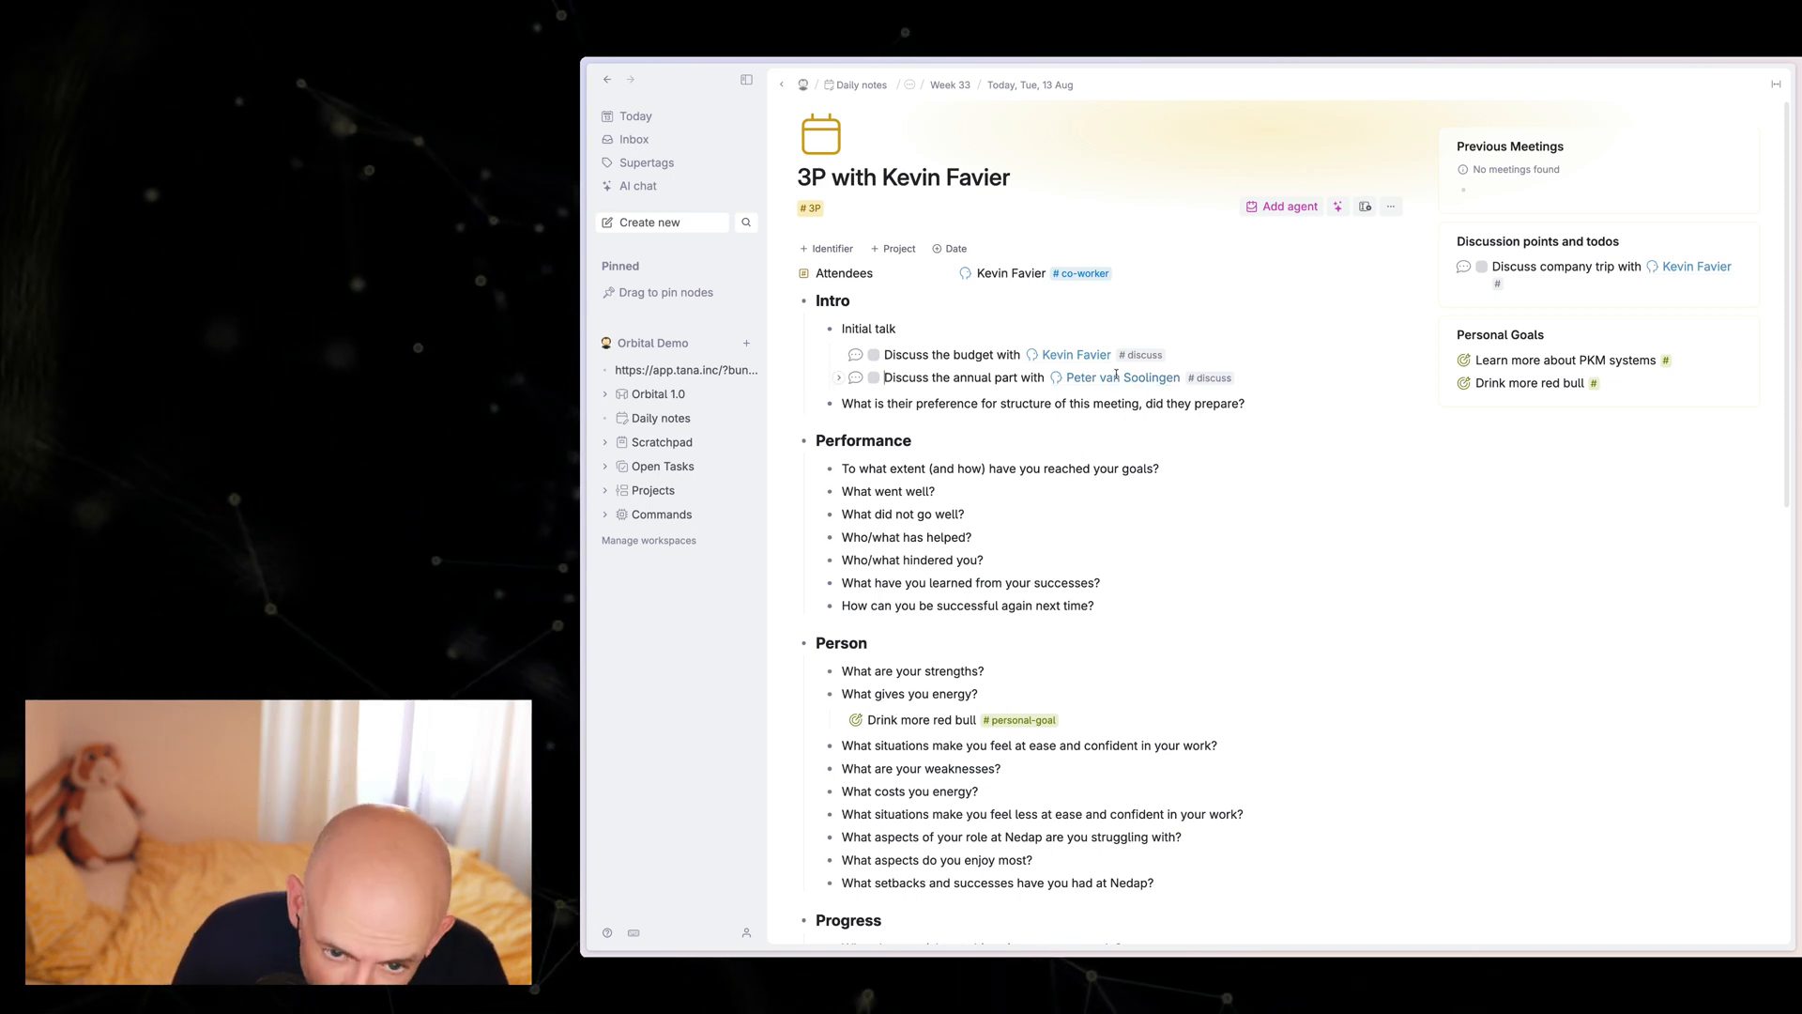
Step: Move the co-worker node in the annual part item's Discuss with field to the library, and collapse the item
left_click(838, 381)
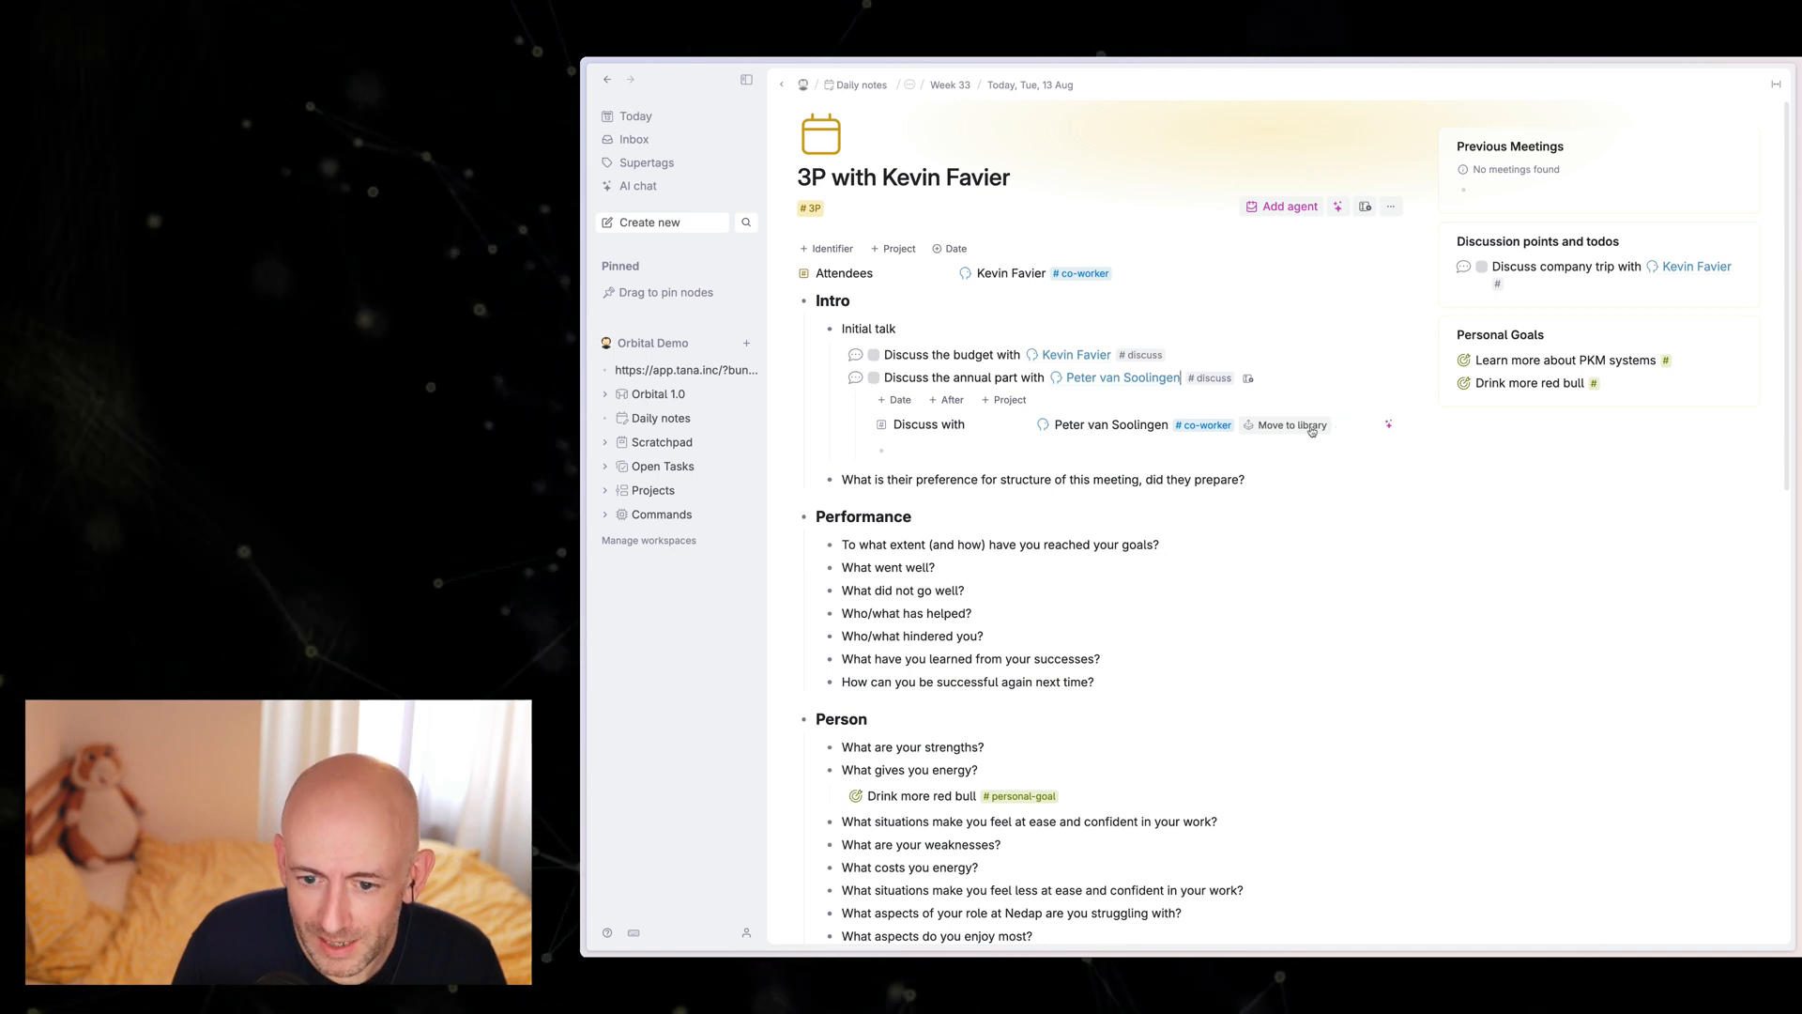
left_click(1301, 427)
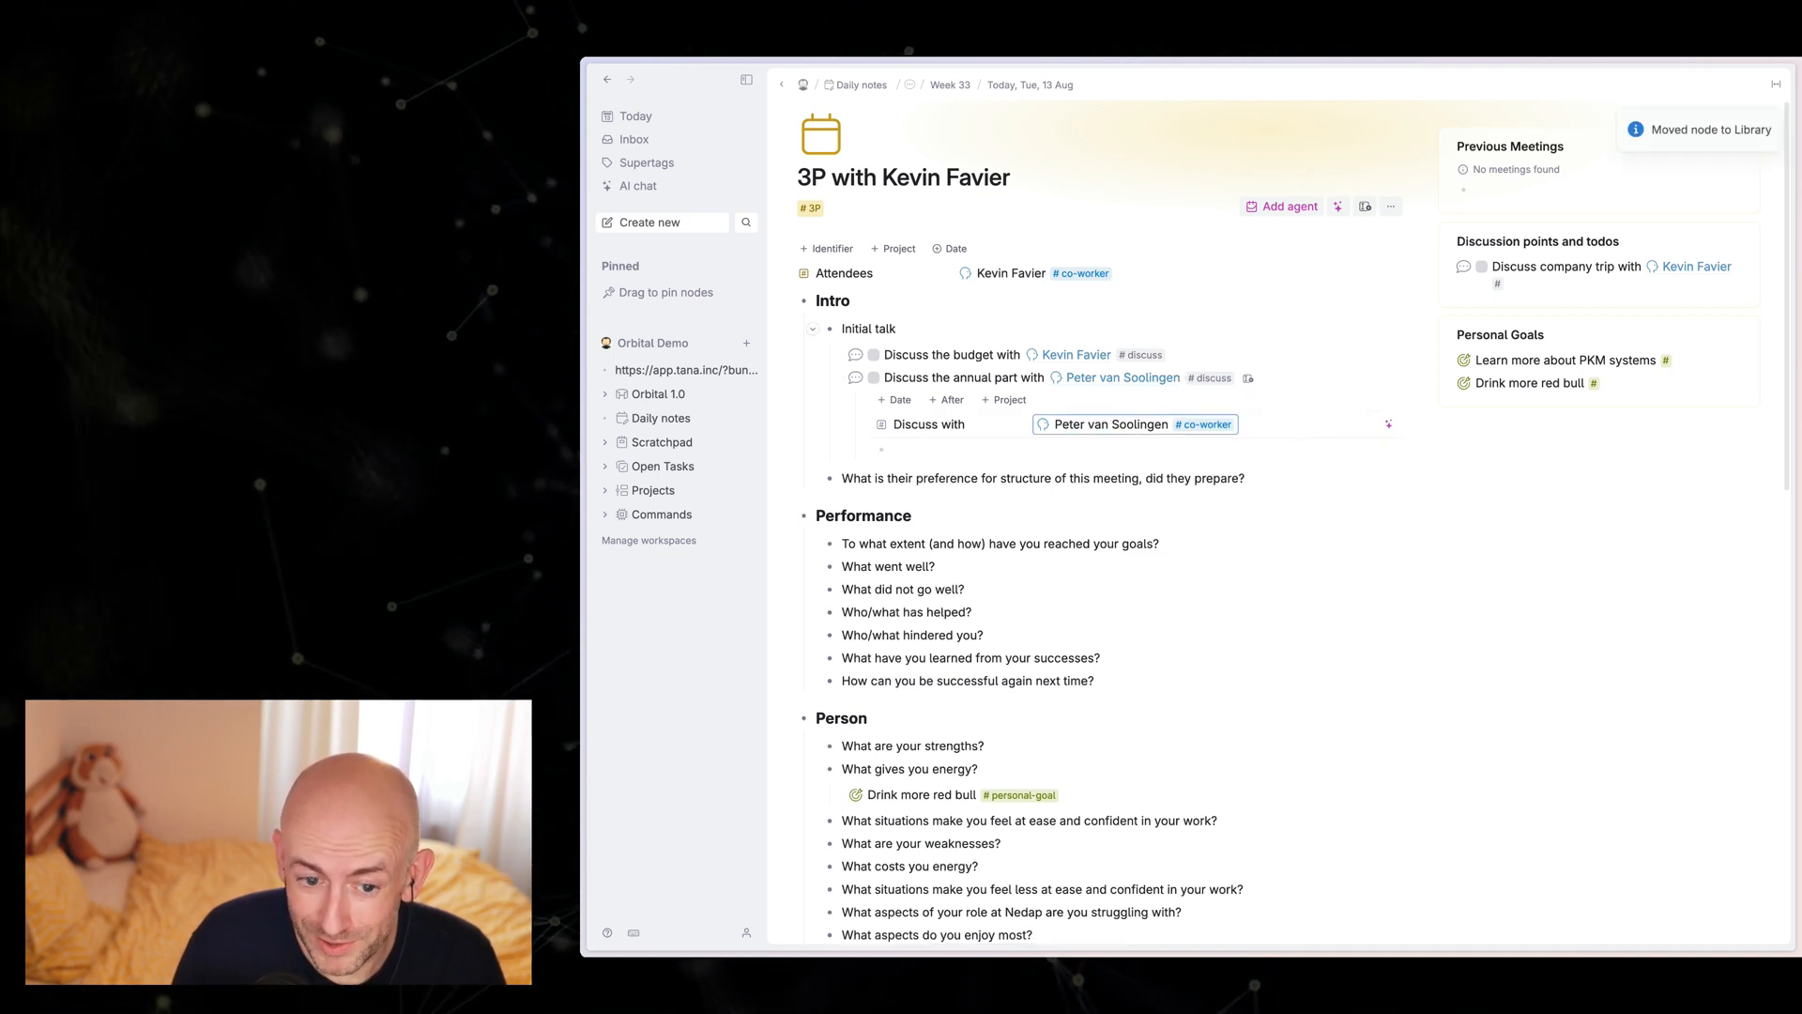
left_click(840, 378)
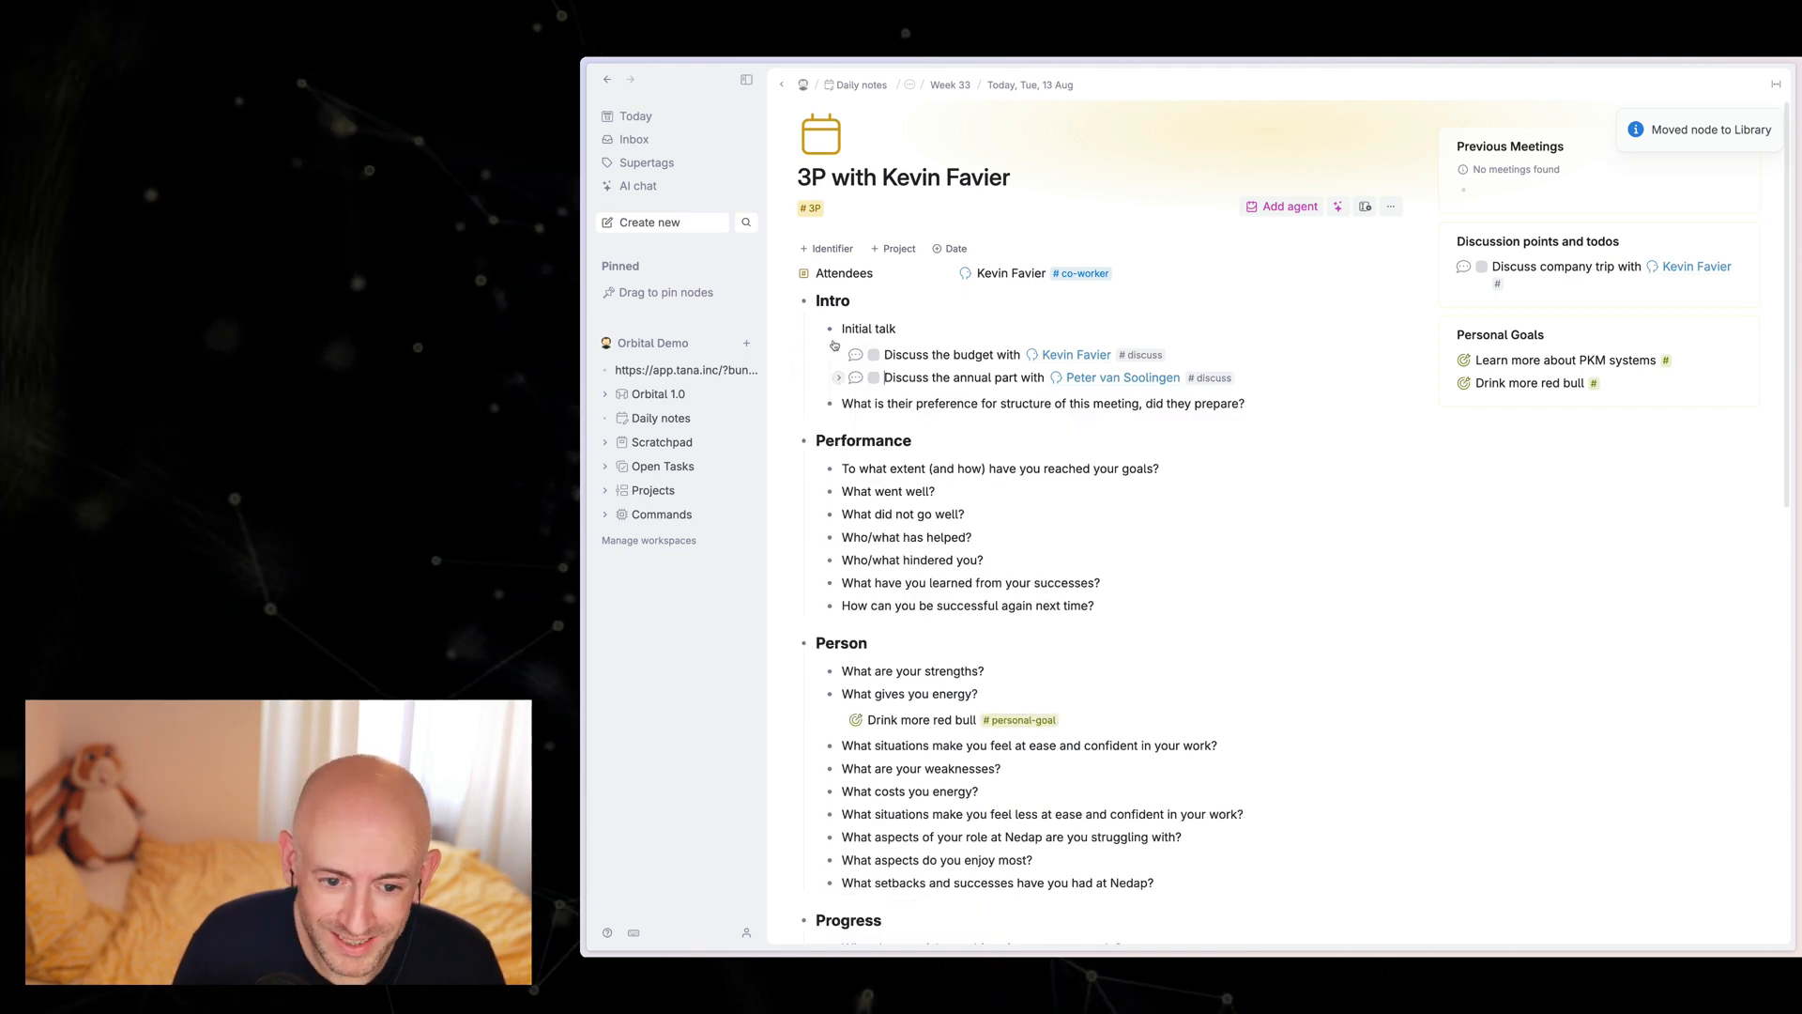
Step: Return to the daily note for Tue, 13 Aug and examine the This week search's clauses in the query builder
left_click(1028, 85)
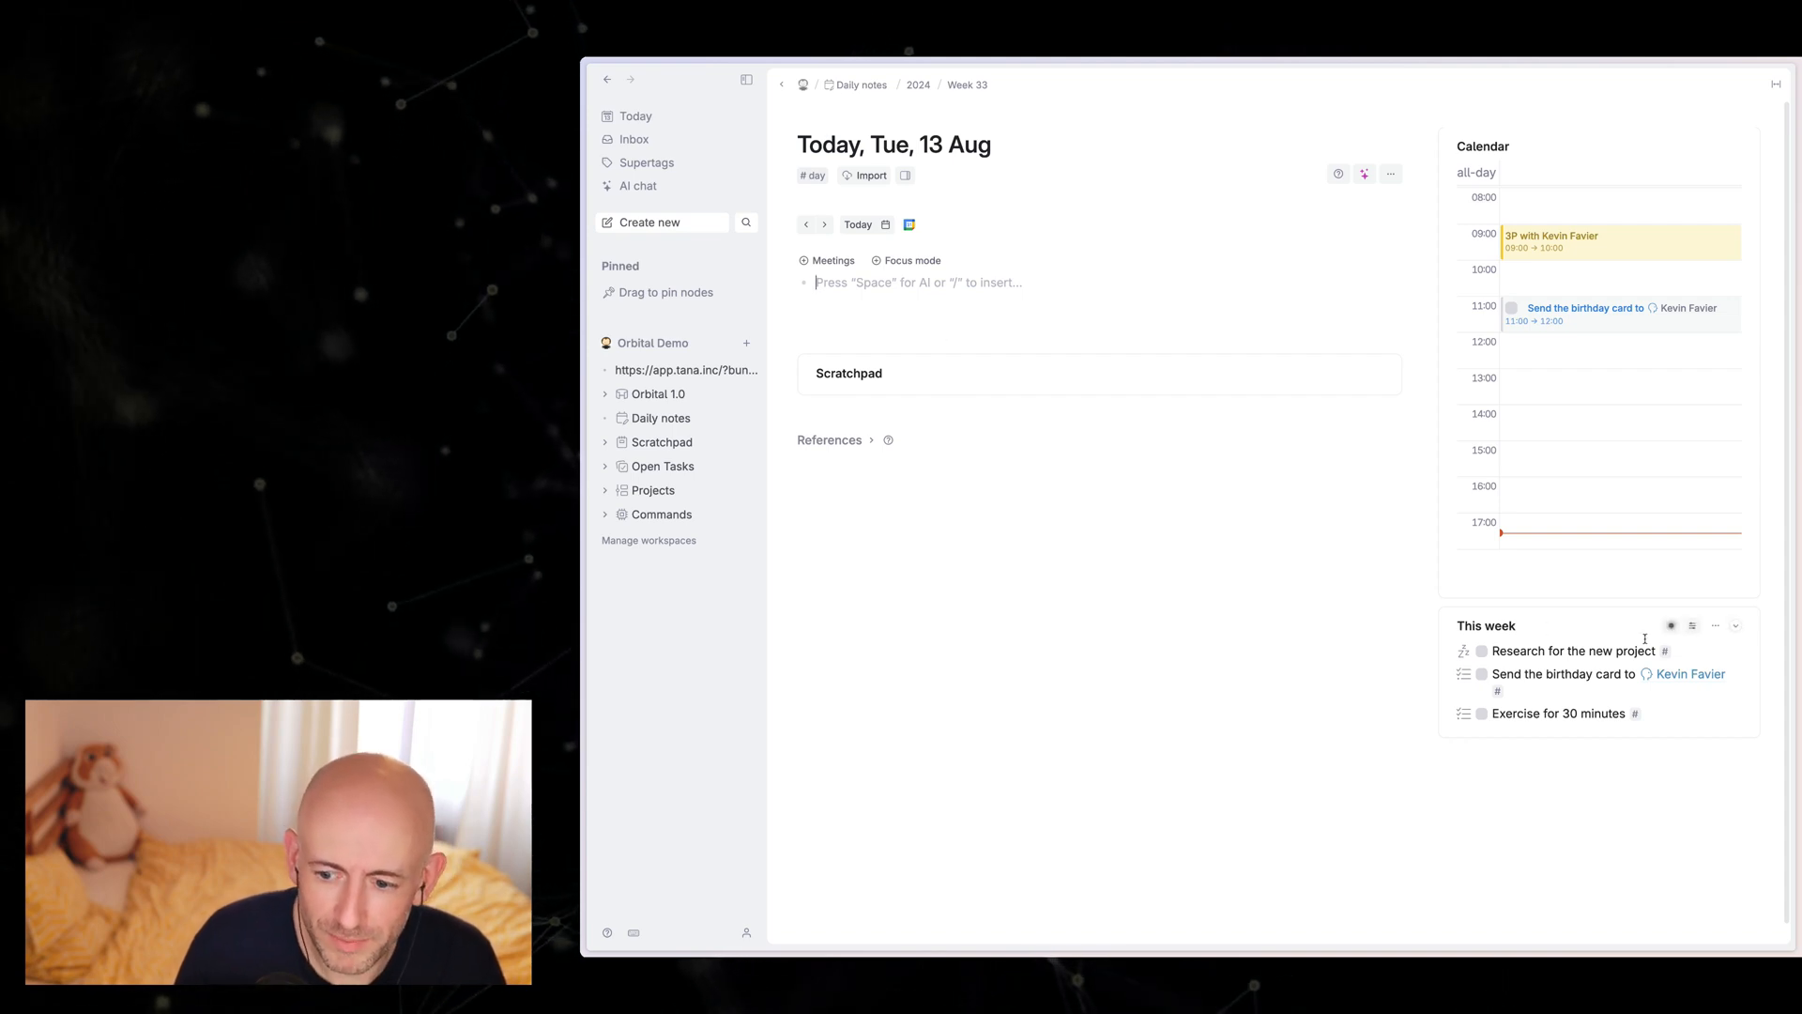
left_click(1673, 626)
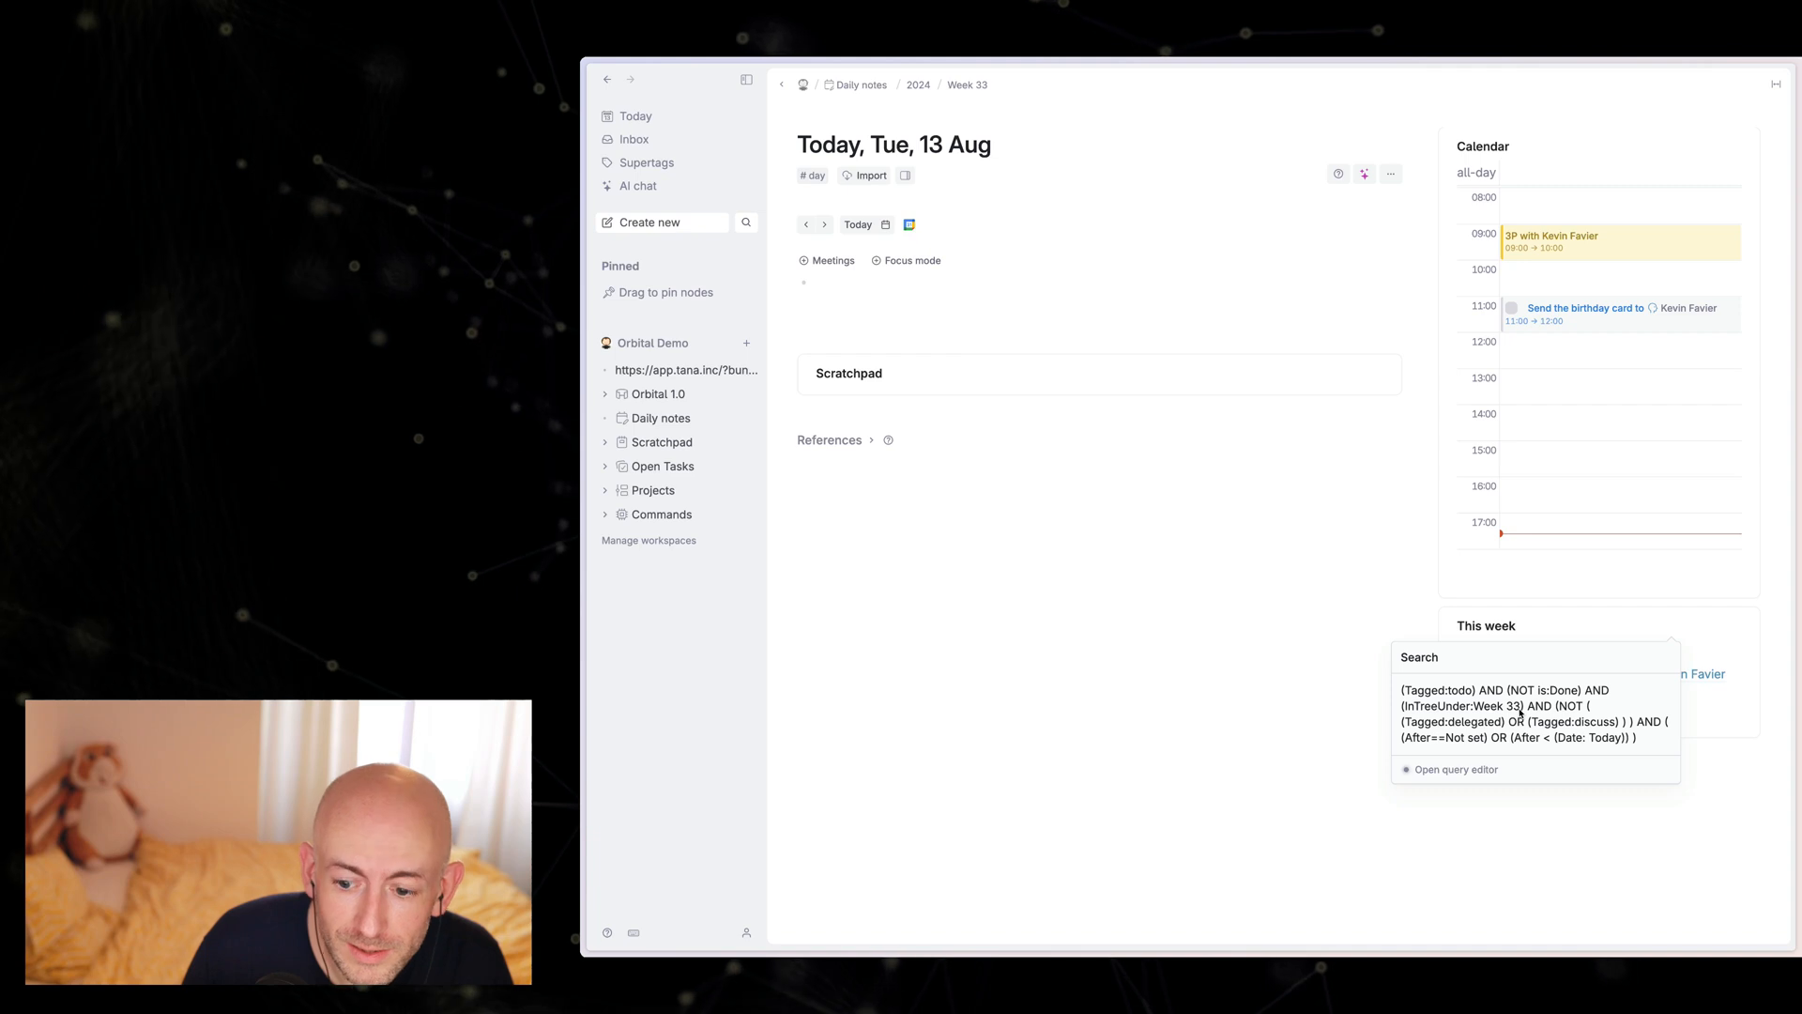
left_click(1475, 770)
scroll(1596, 610, "down", 3)
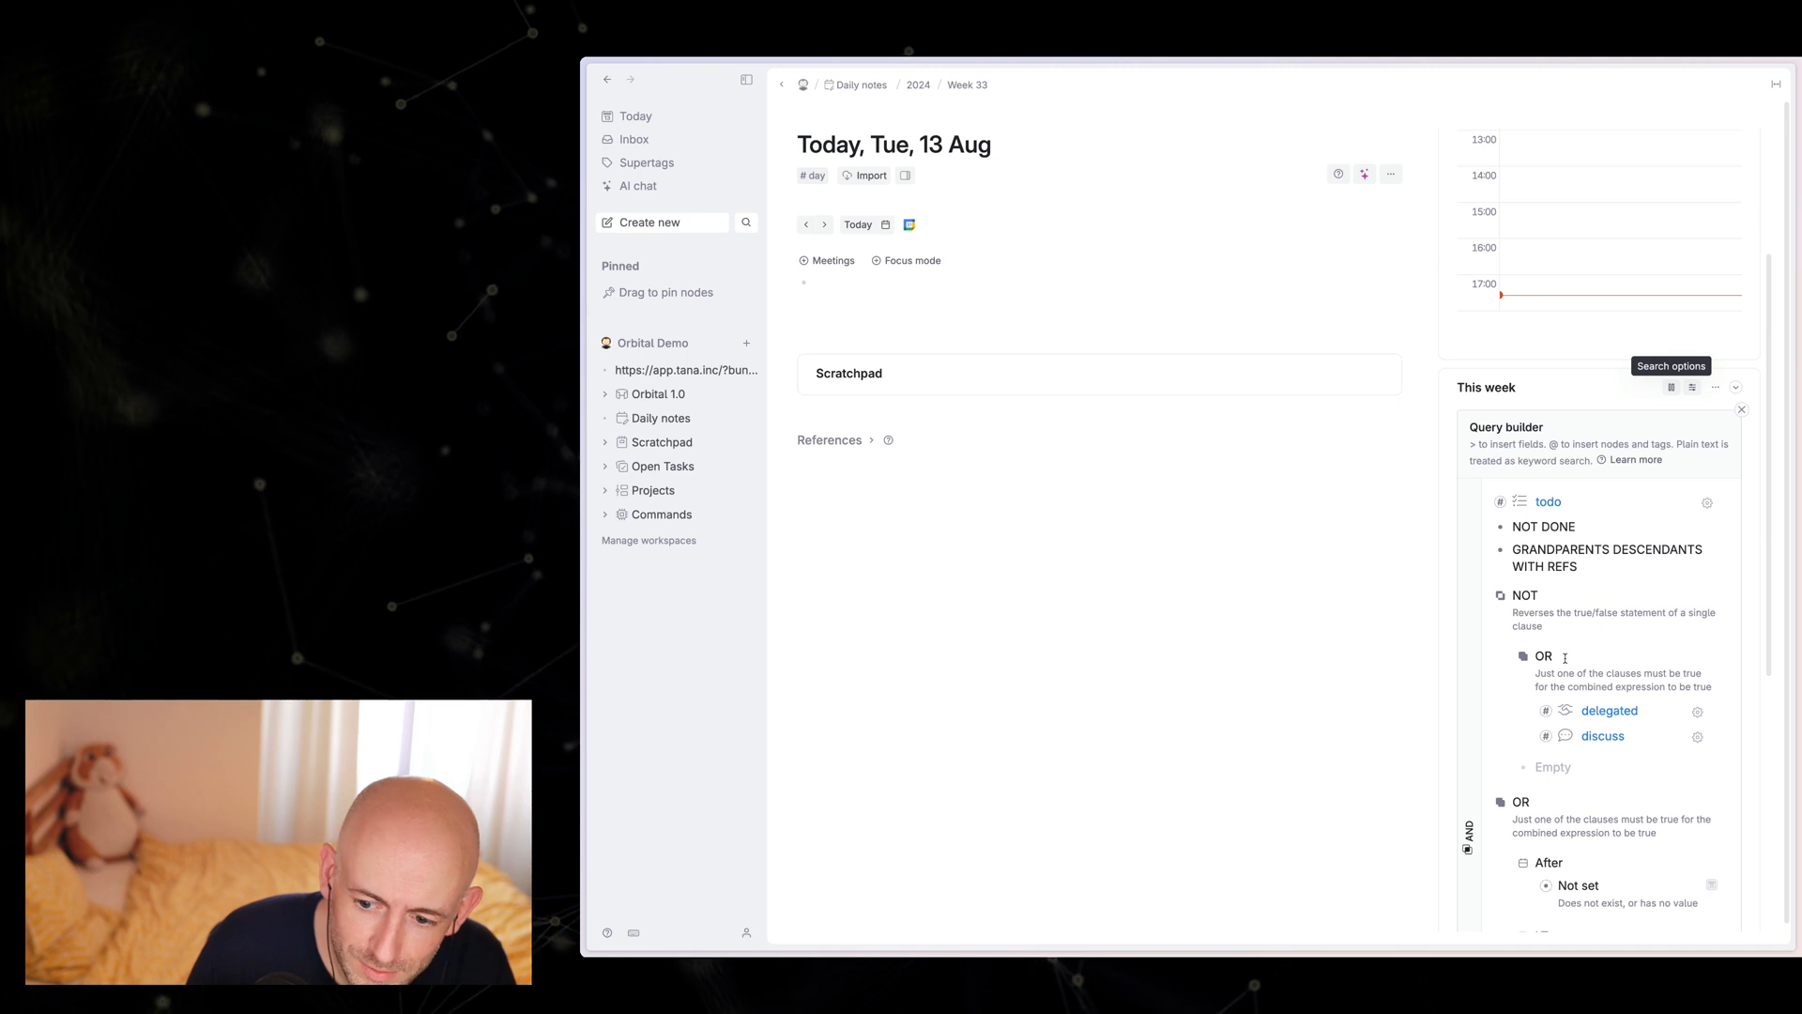
scroll(1568, 661, "down", 1)
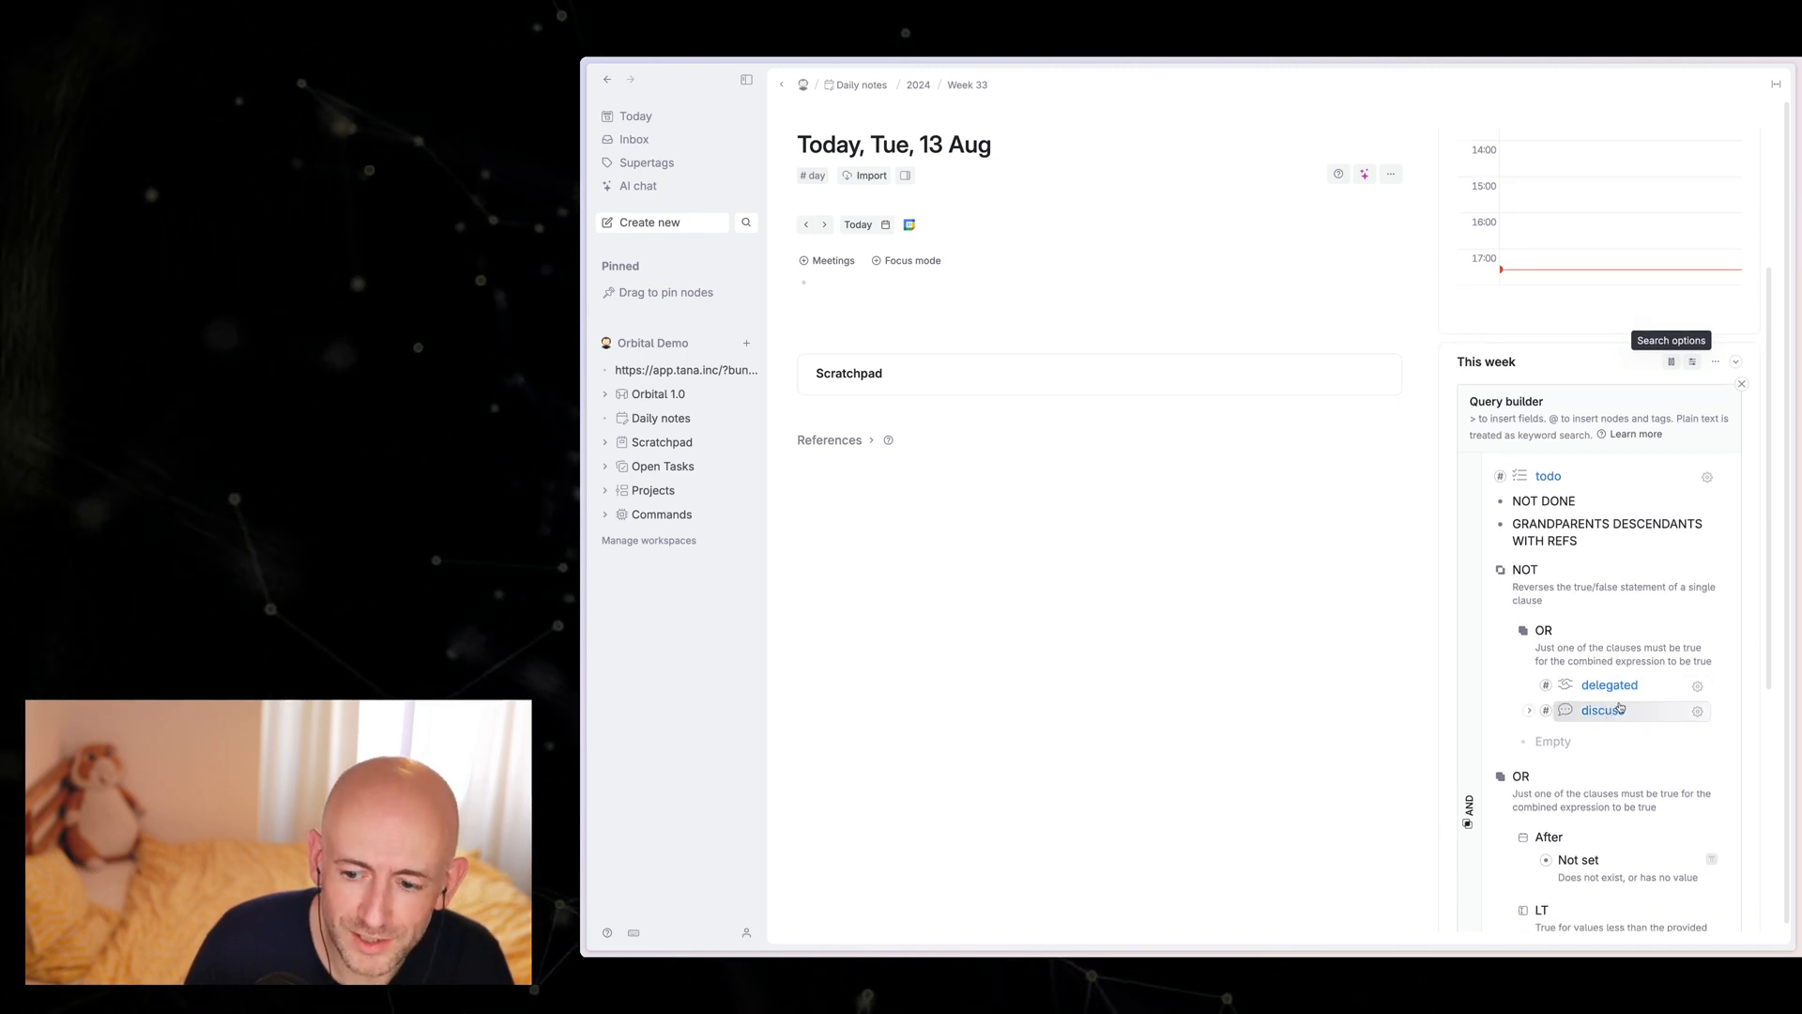
Step: Close the query builder, reopen the 3P meeting and reword the annual part item as "Meet with", the co-worker's first name and "on the annual party"
left_click(1741, 383)
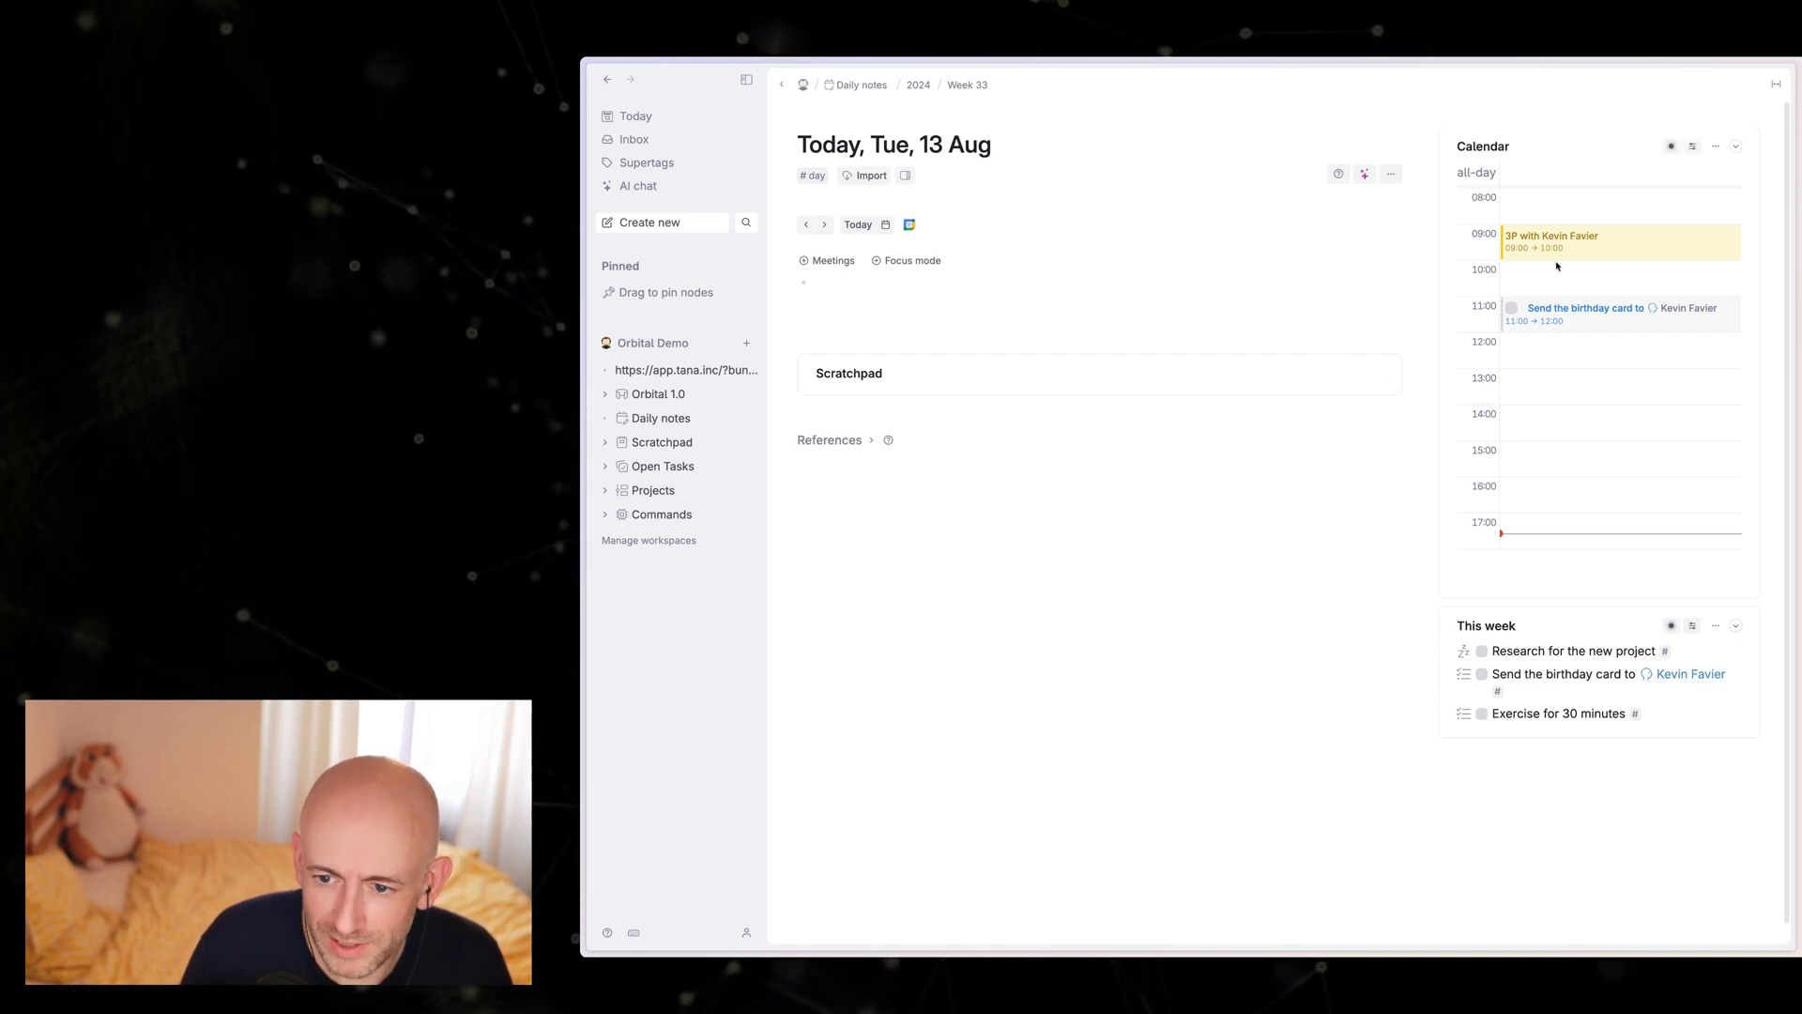
left_click(1577, 240)
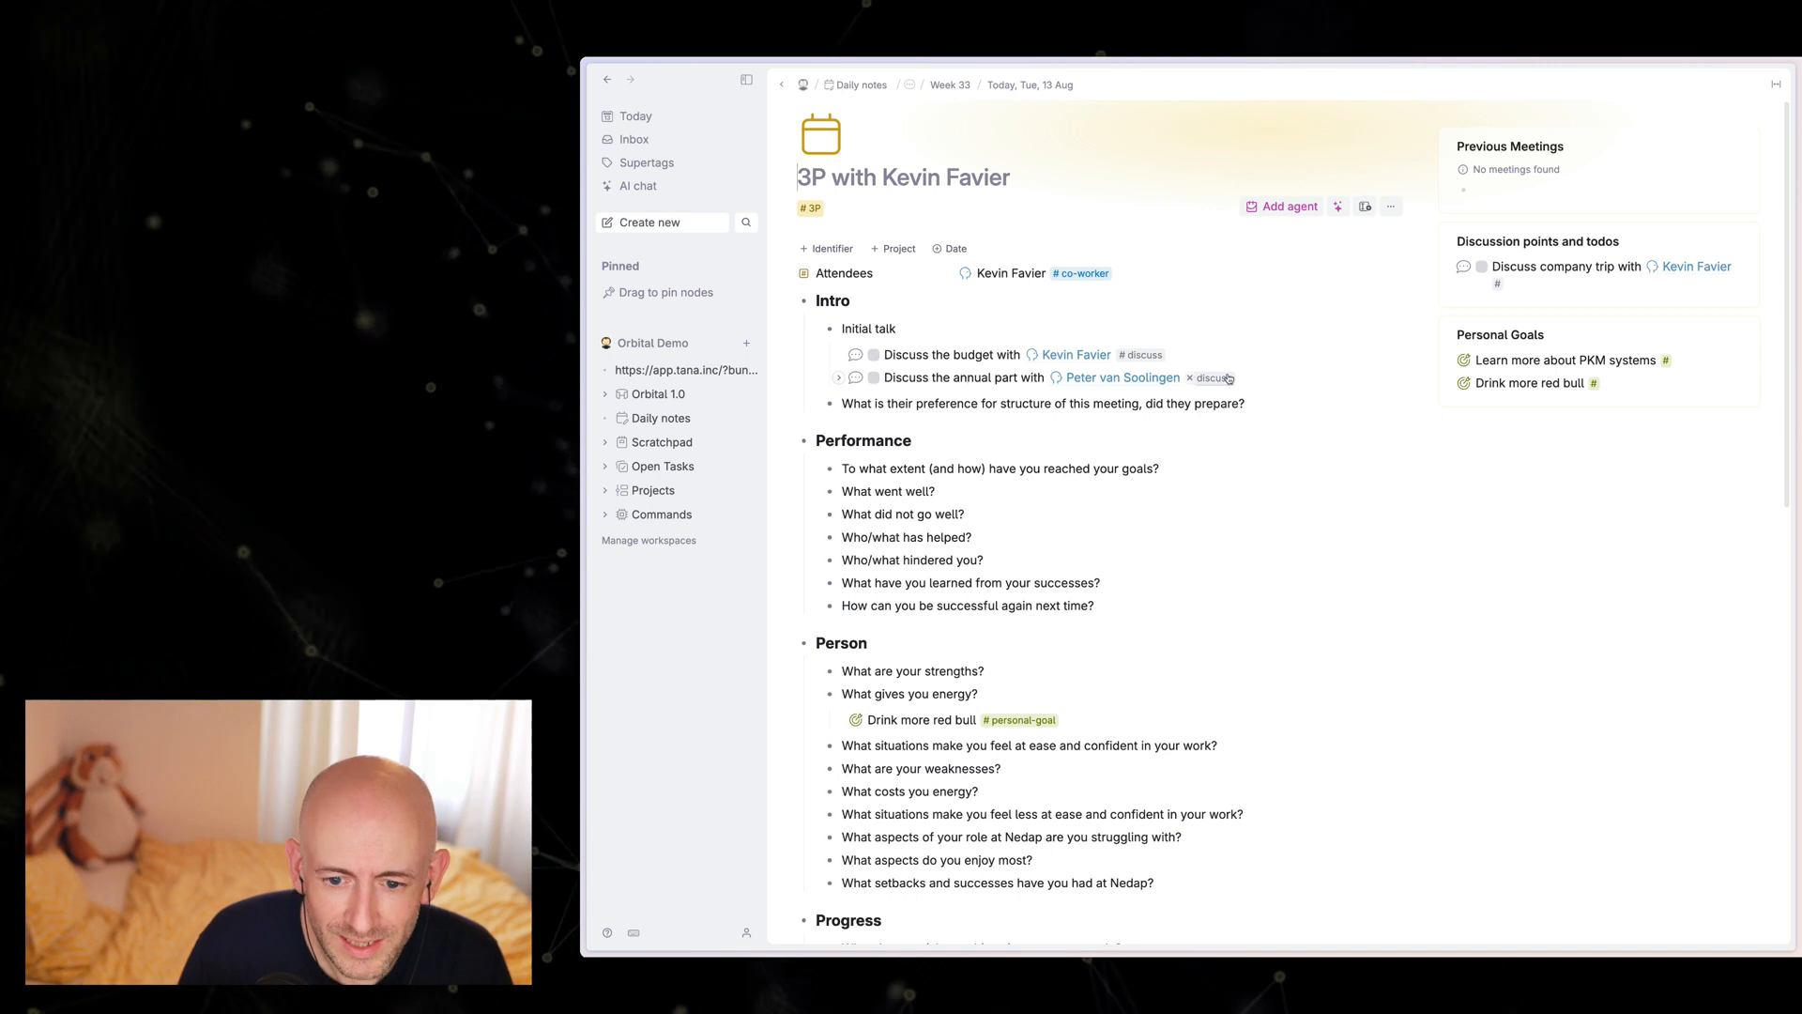
double_click(910, 378)
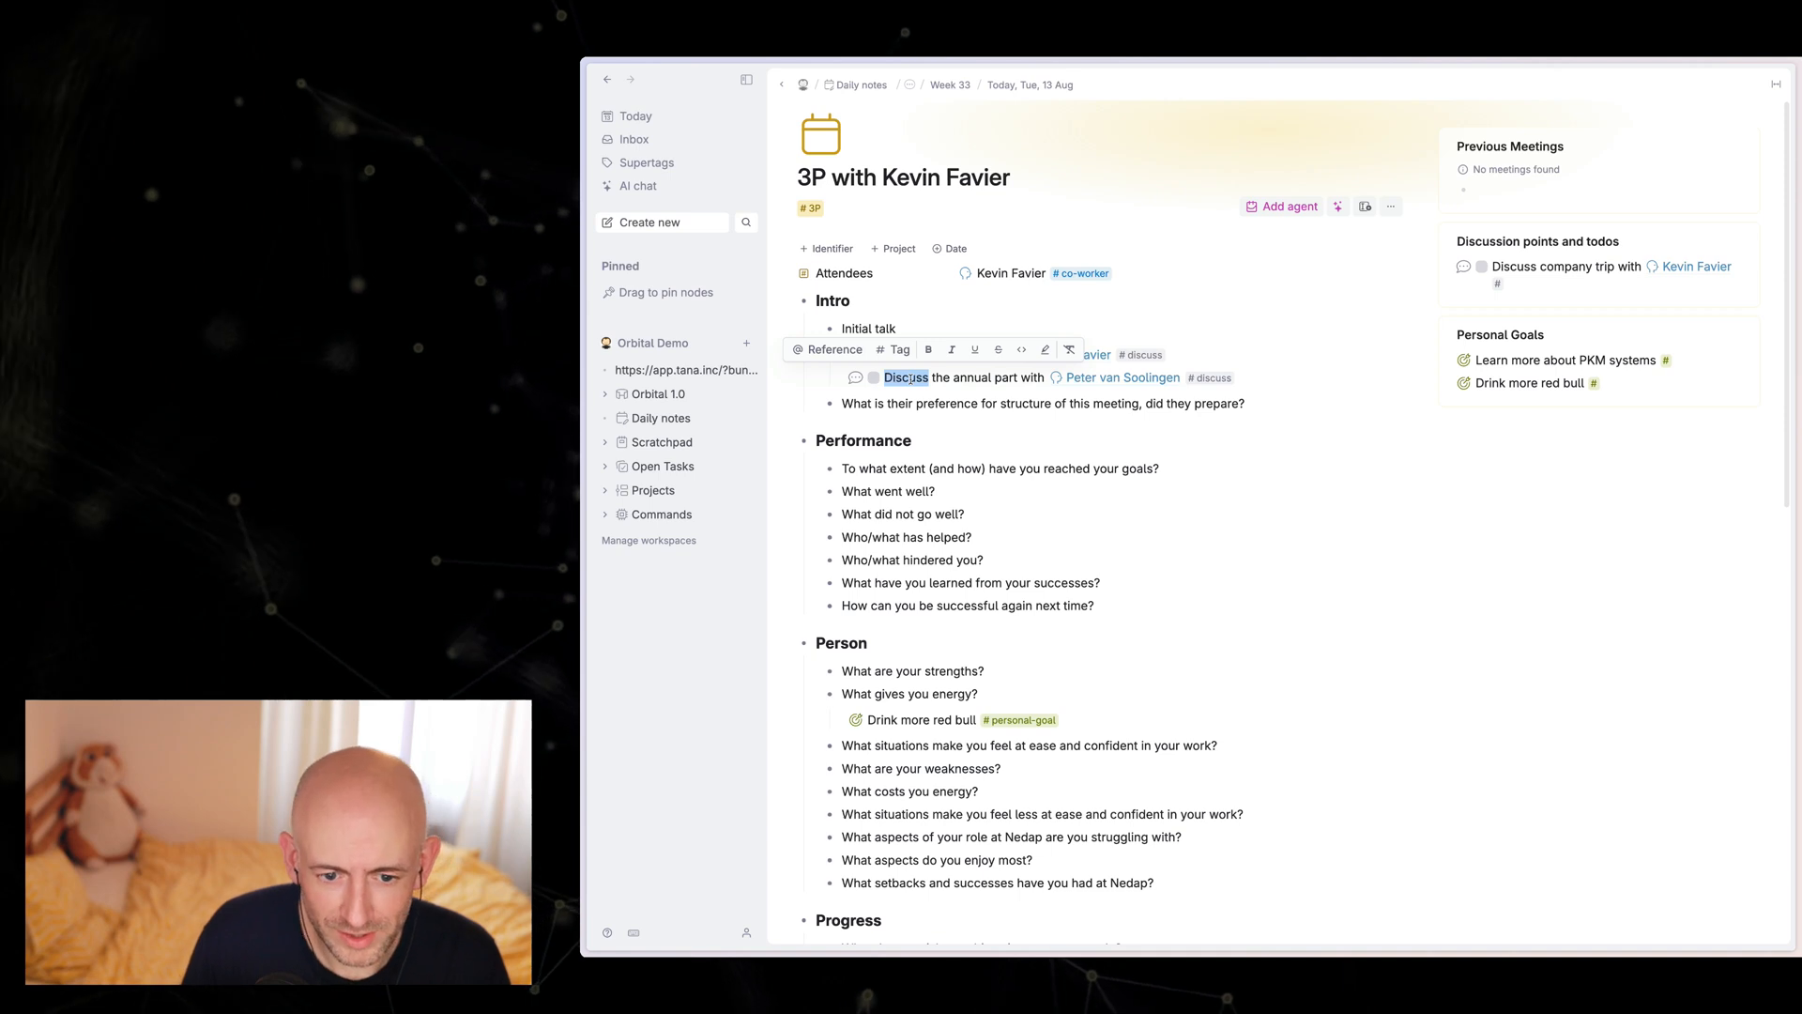
type("Meet wi")
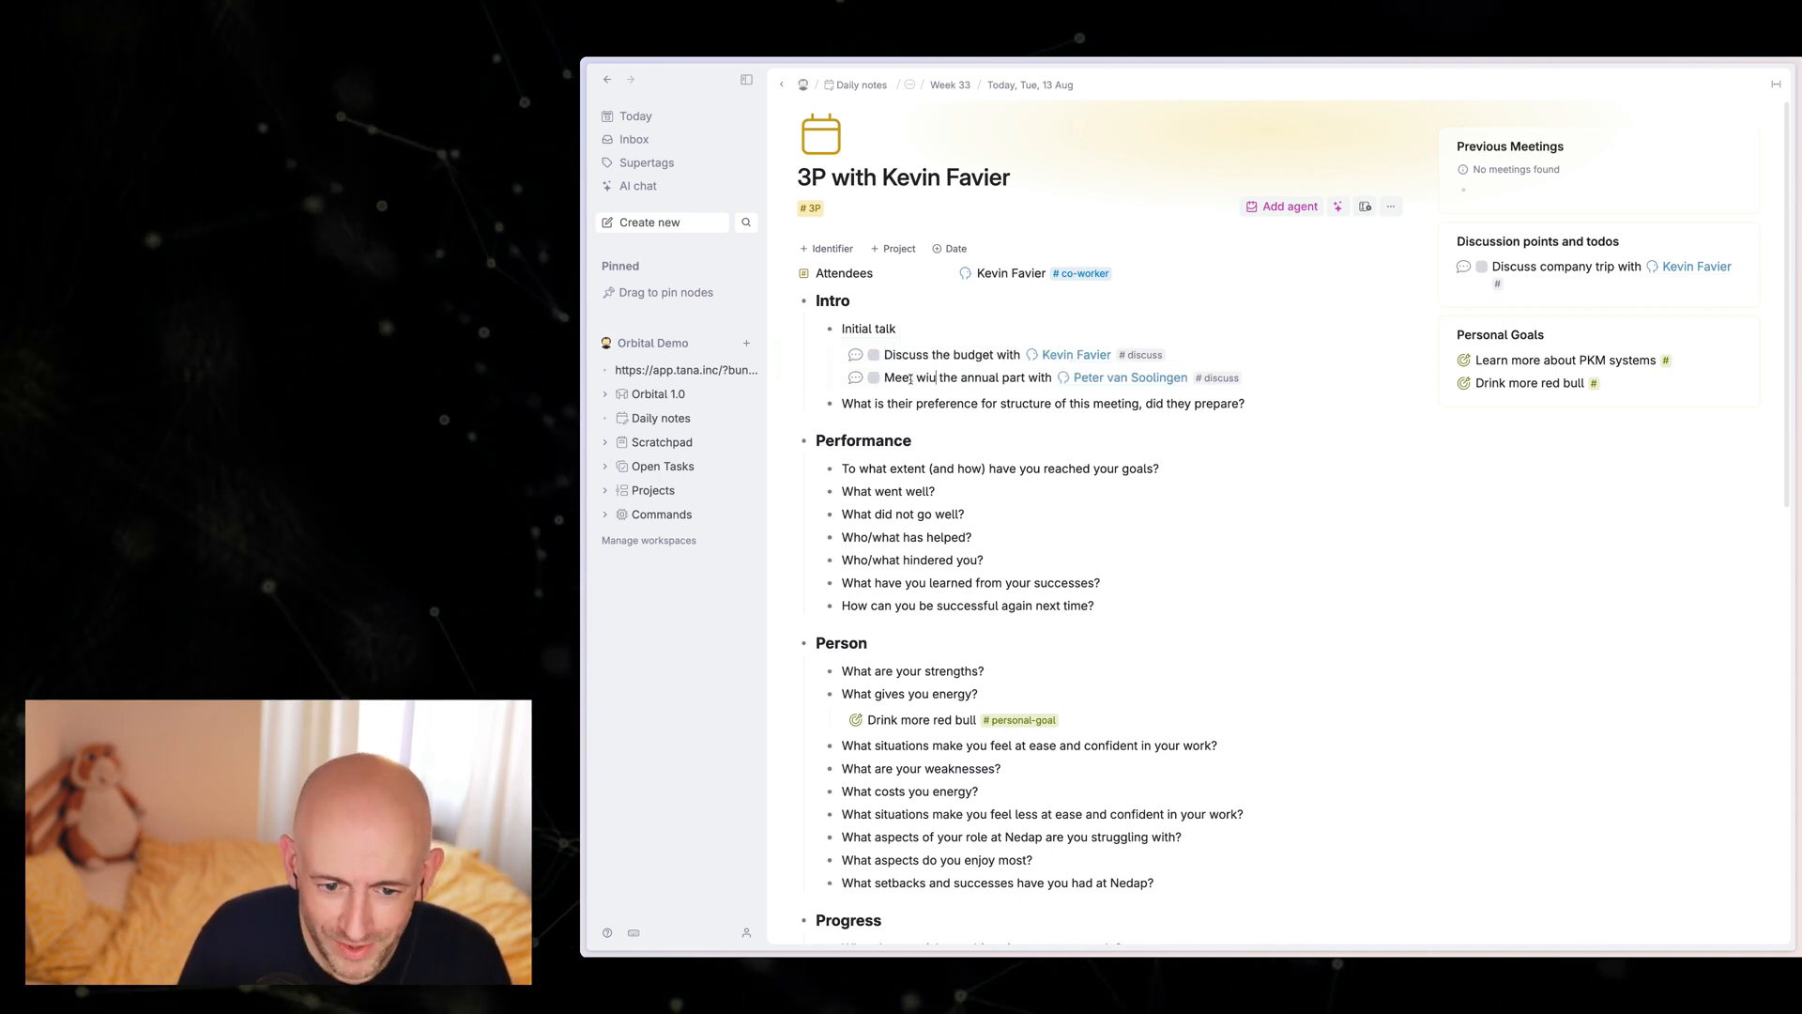
type("th Peter")
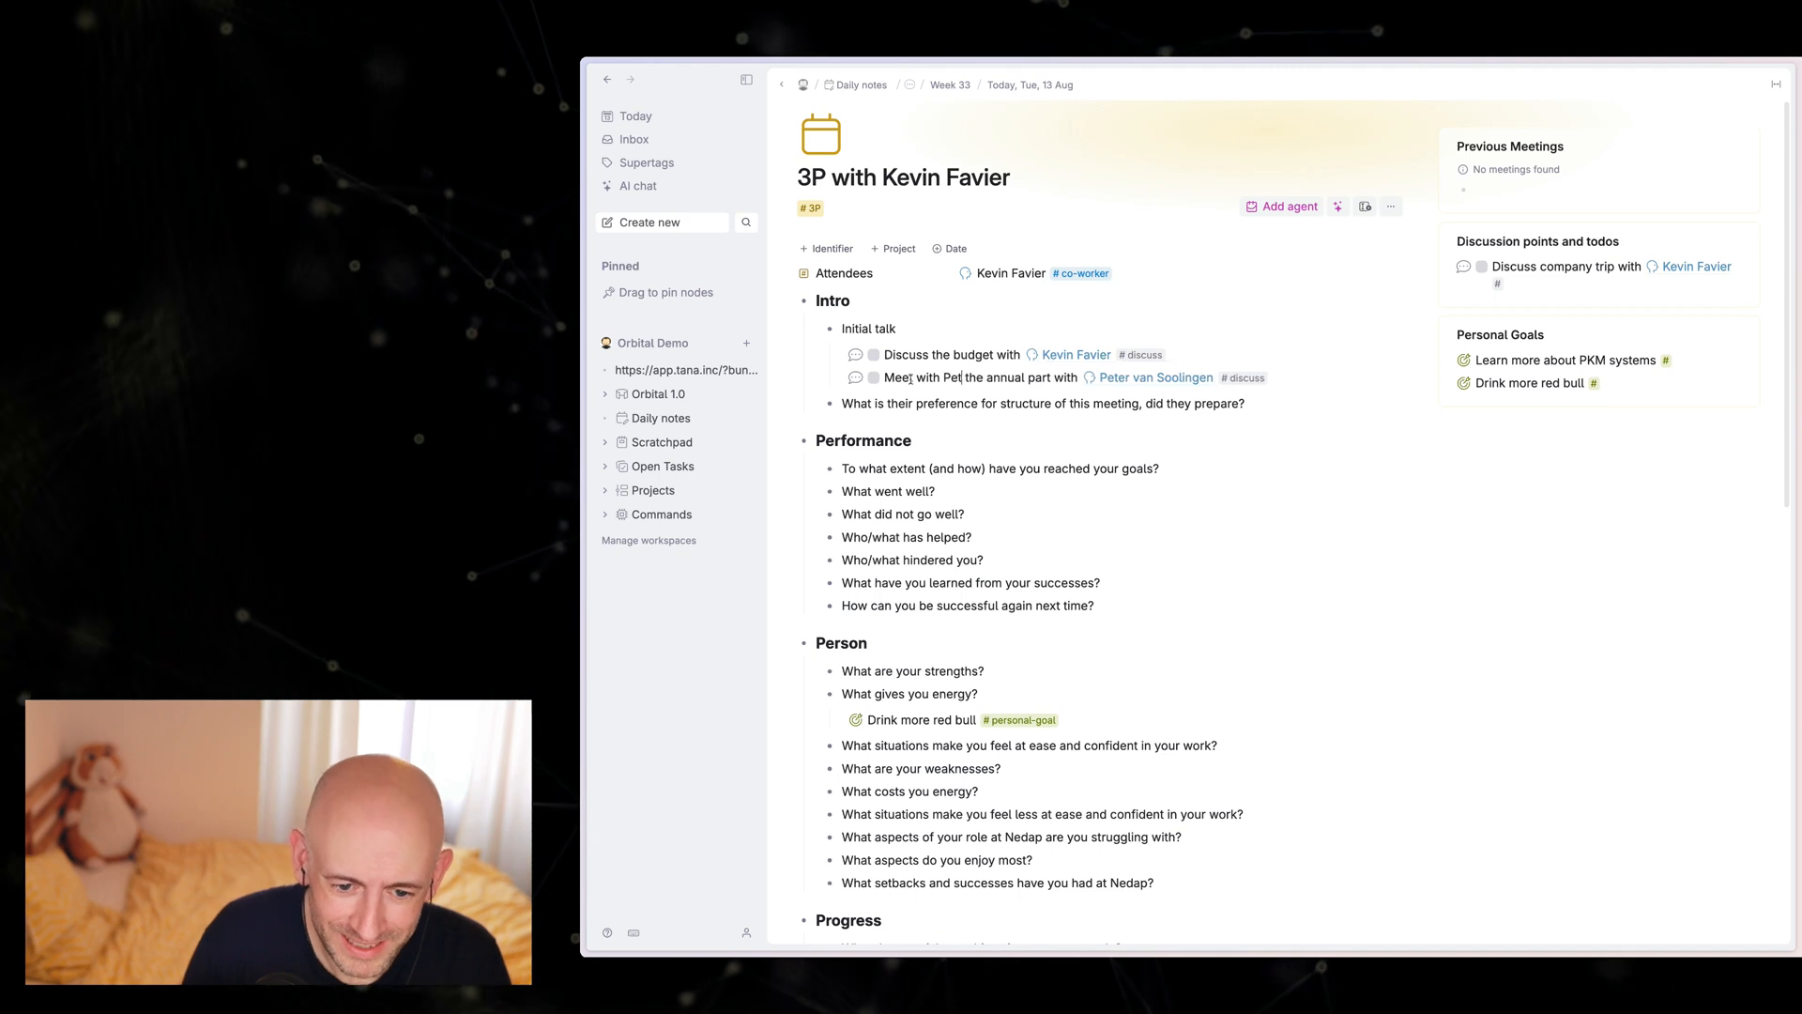
type(" on the")
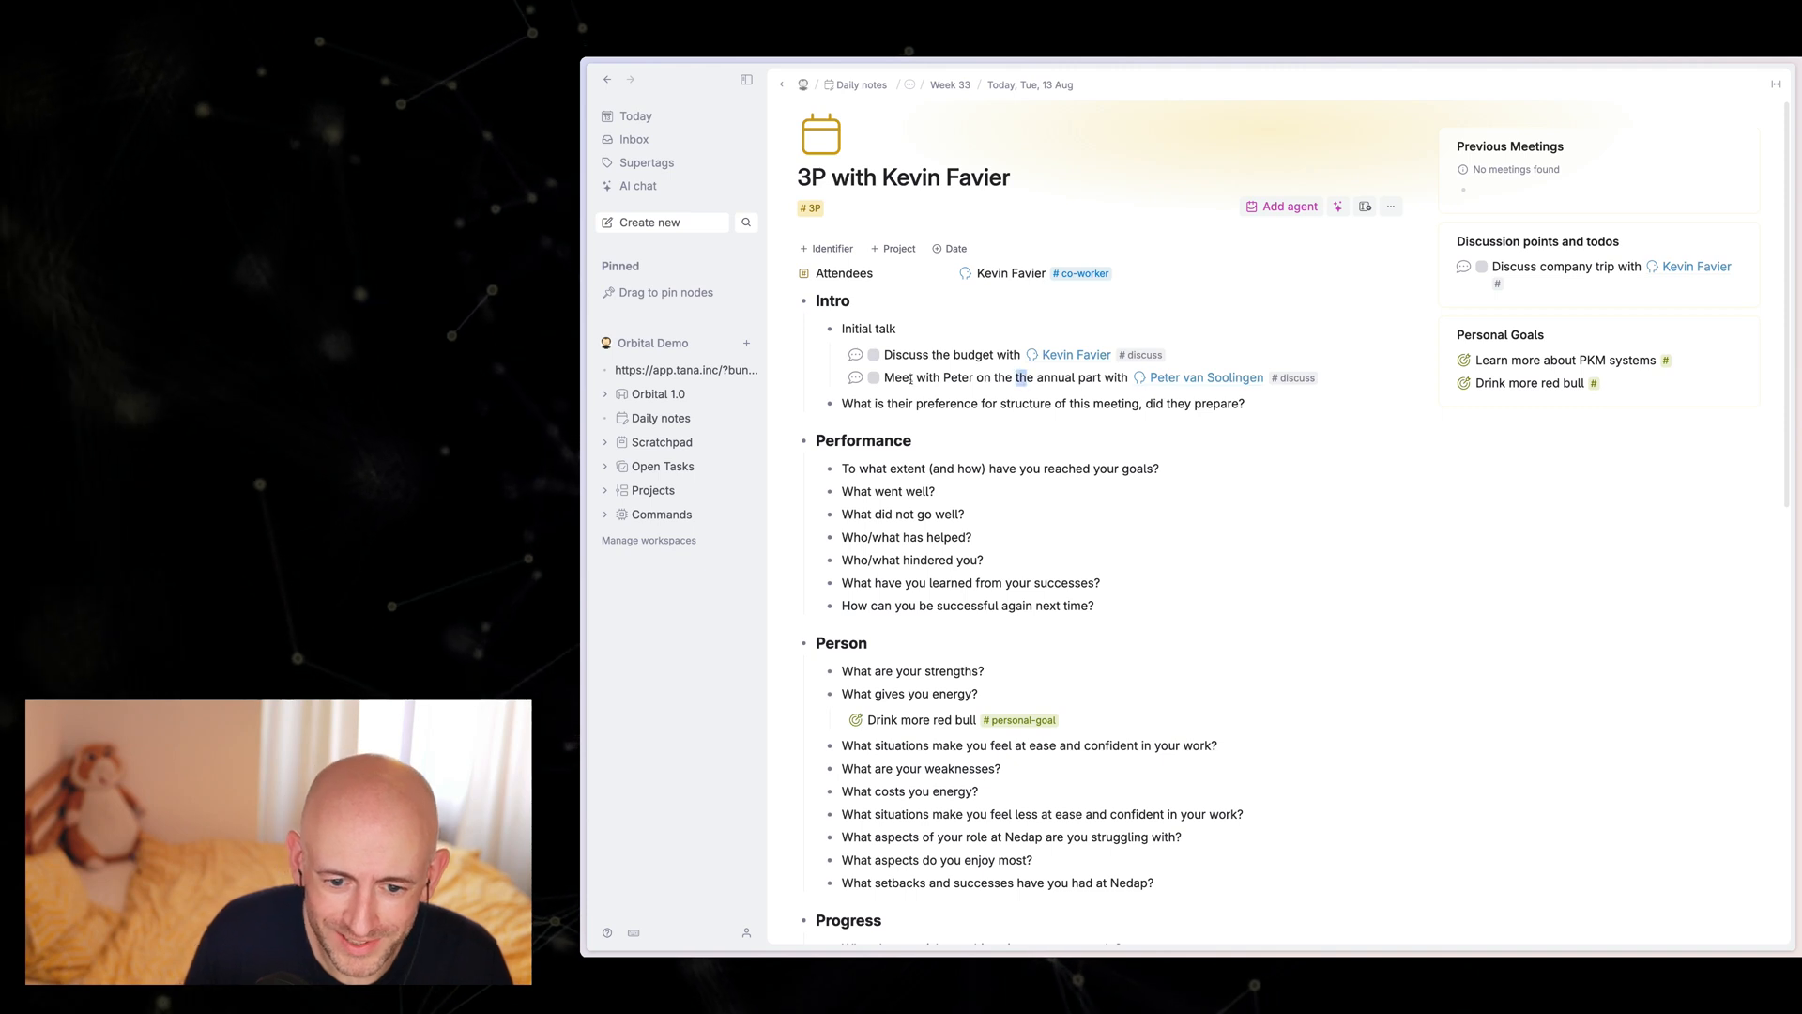
key("BackSpace")
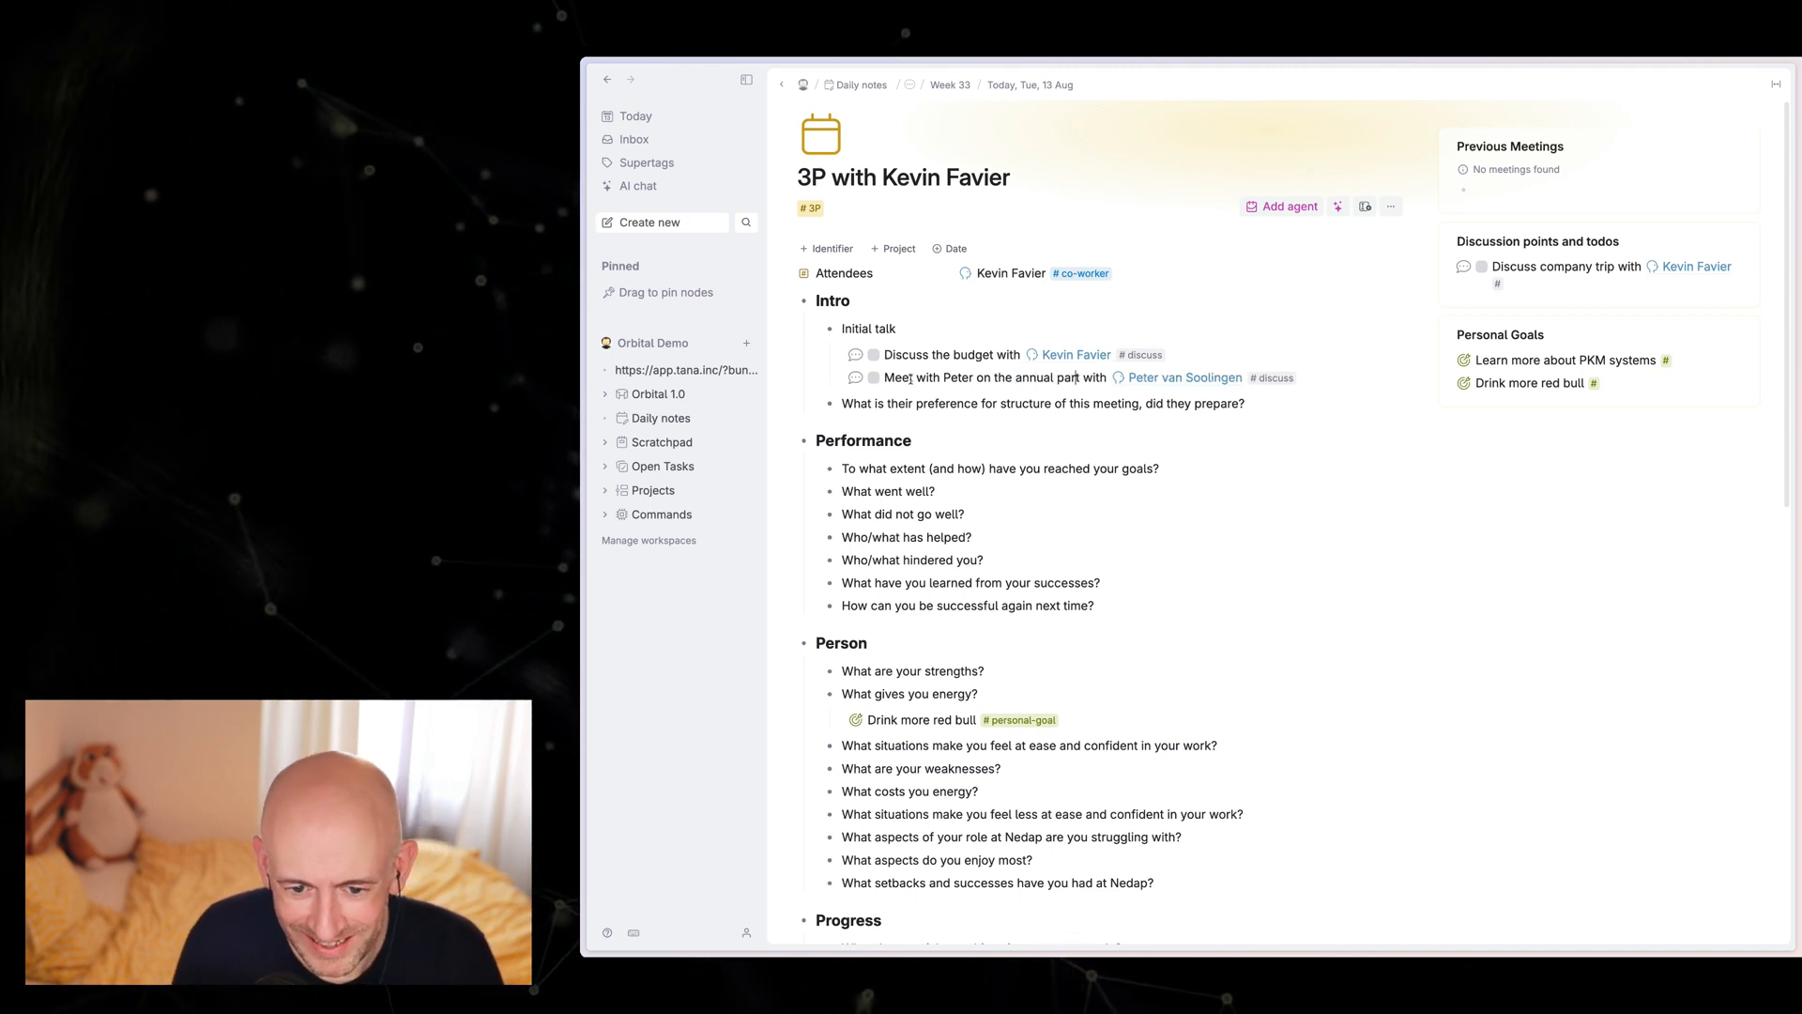
type("y")
key("shift+super+Right")
key("BackSpace")
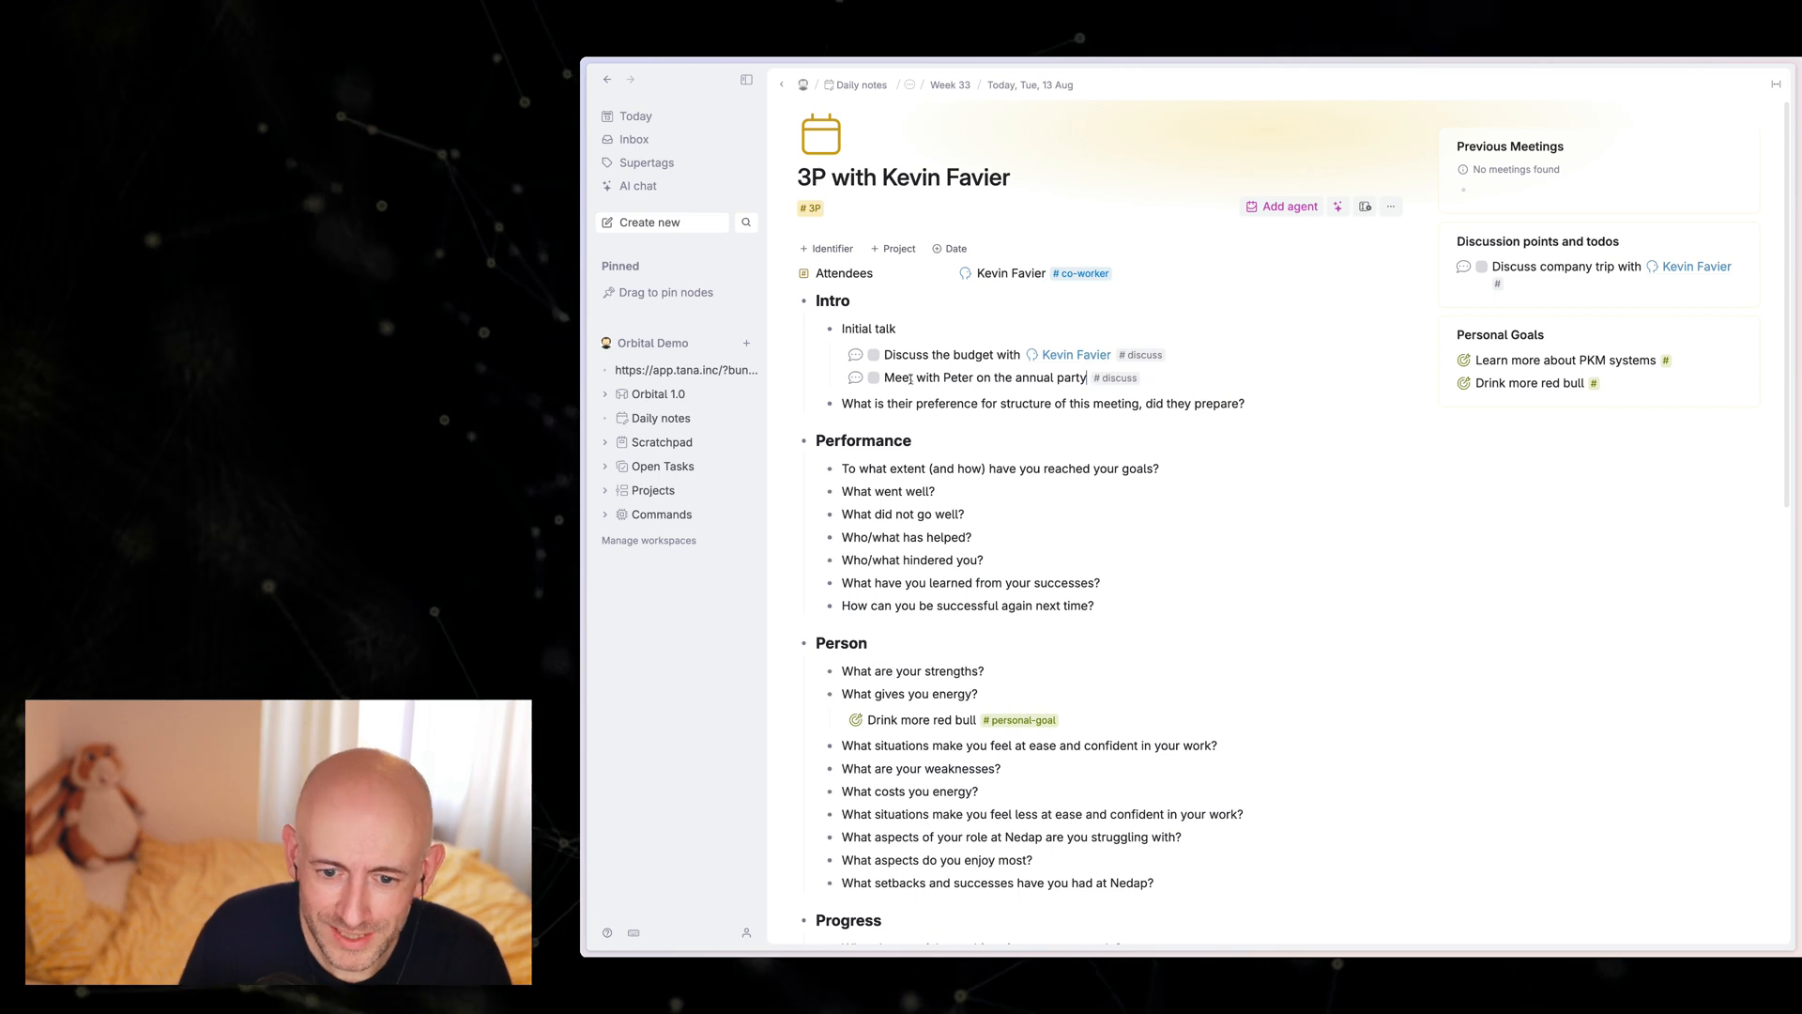
Step: Replace the annual party item's discuss supertag with todo, remove its Discuss with field and collapse the item
key("Right")
key("BackSpace")
type("#todo")
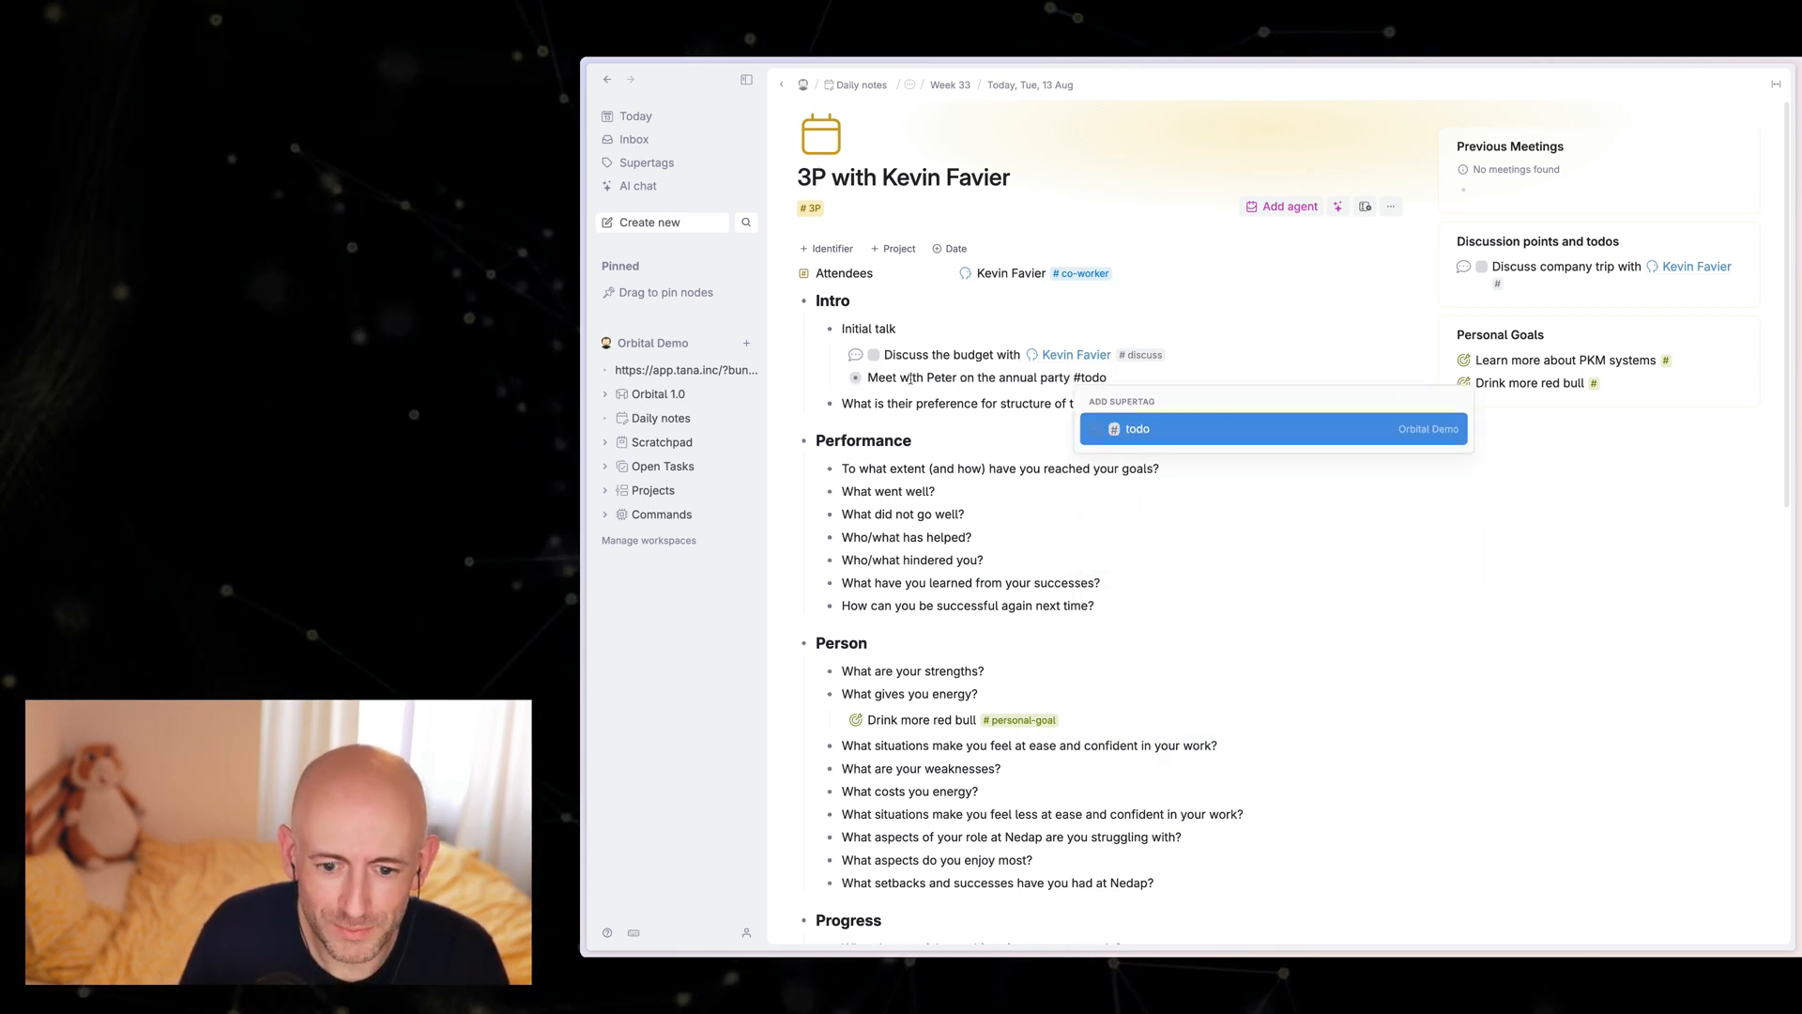
key("Return")
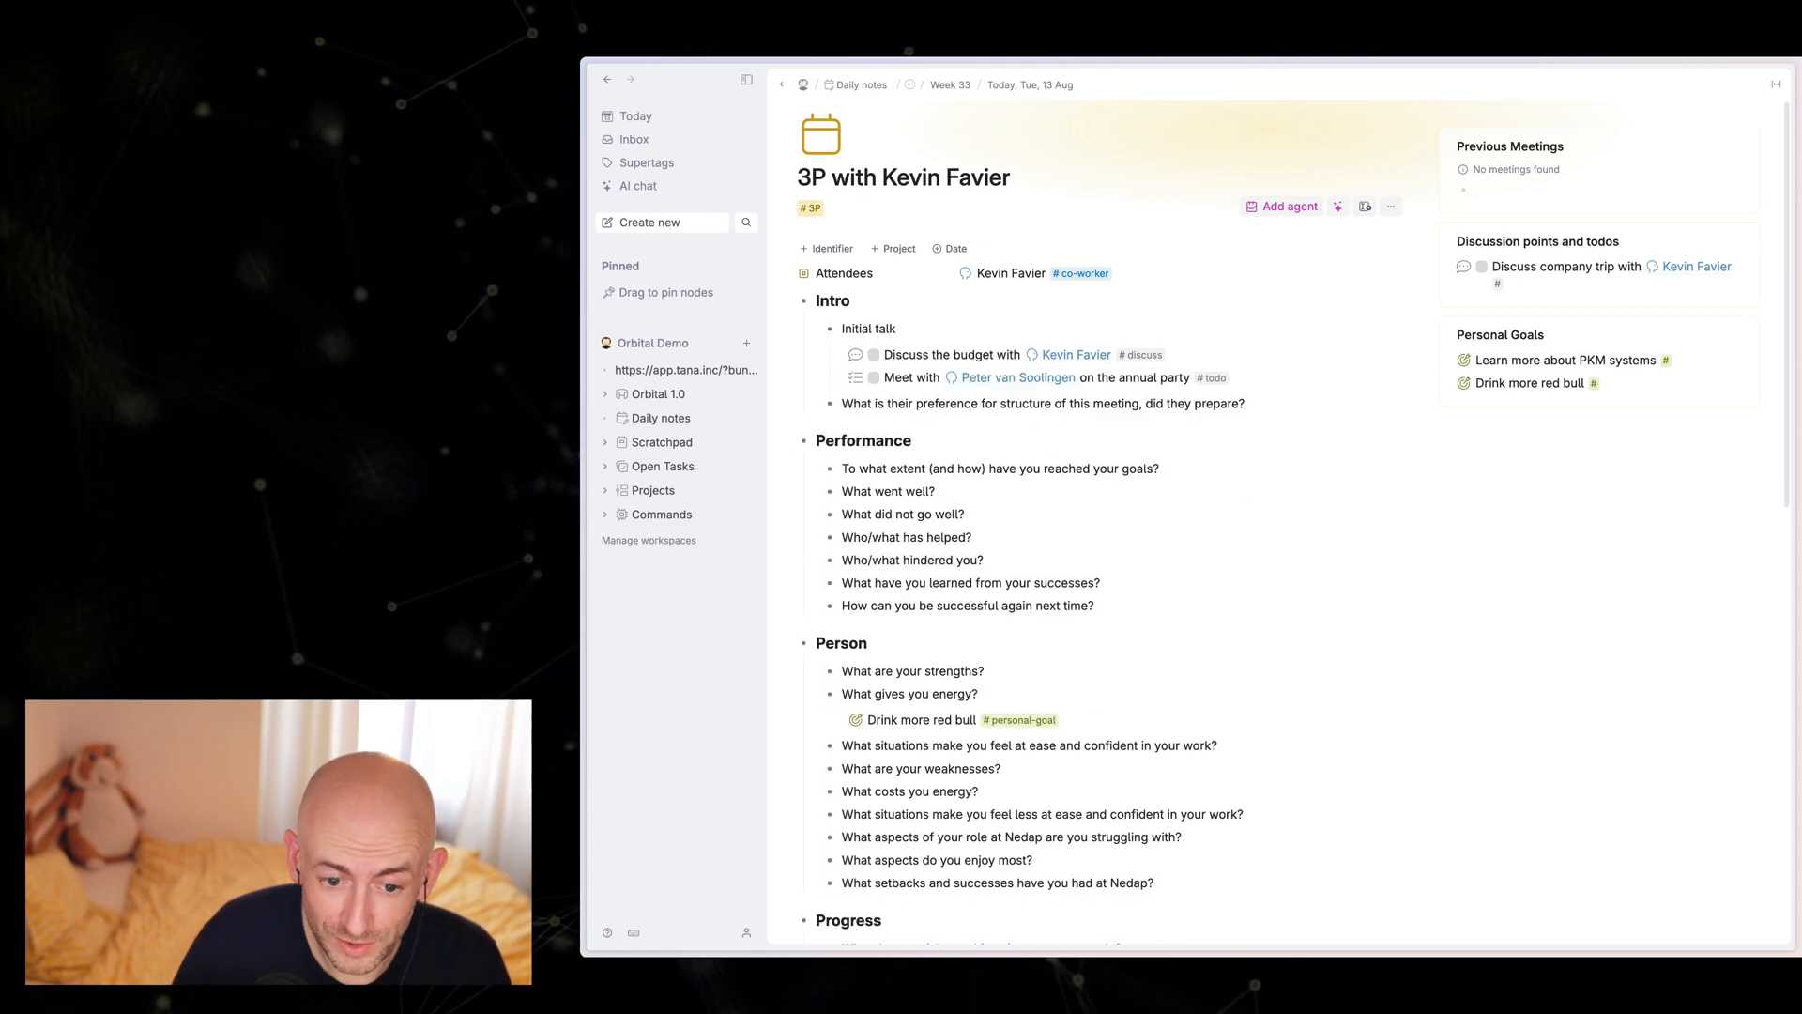
left_click(839, 378)
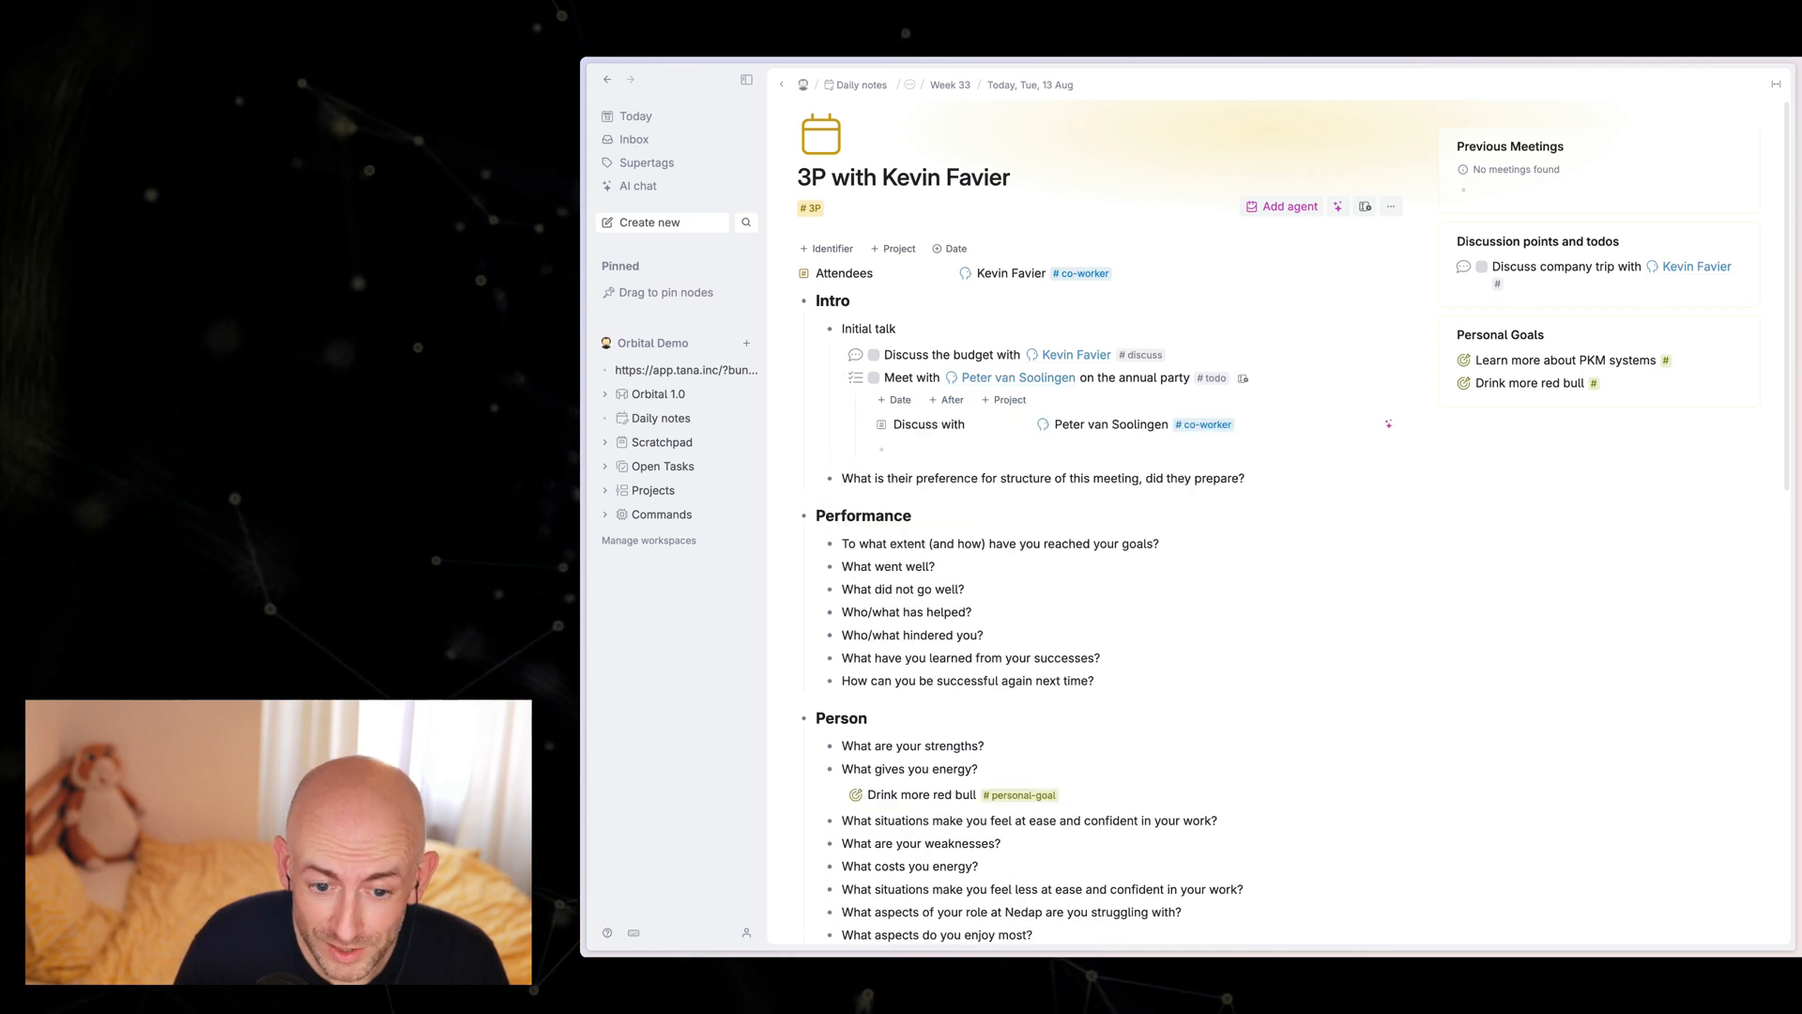
key("super+shift+BackSpace")
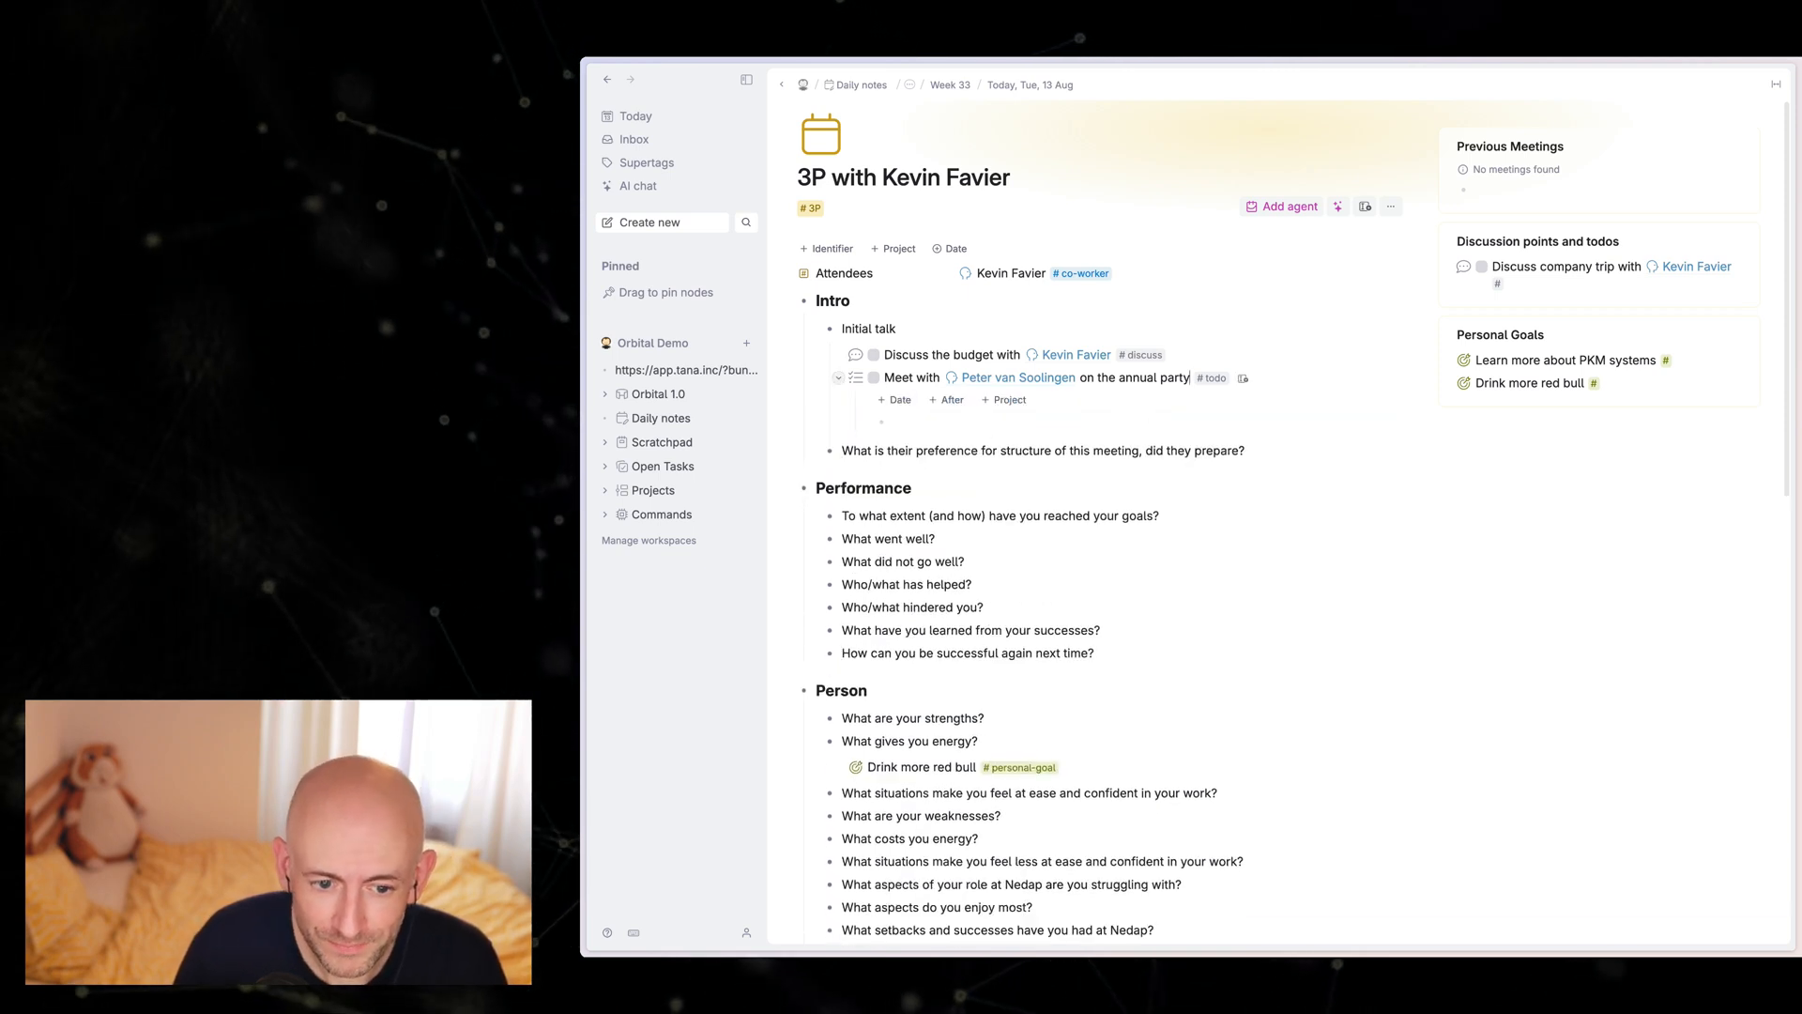
left_click(839, 378)
Step: Return to today's daily note, run the command matching "setla" on the annual party todo in This week, and clean up that list
left_click(1030, 84)
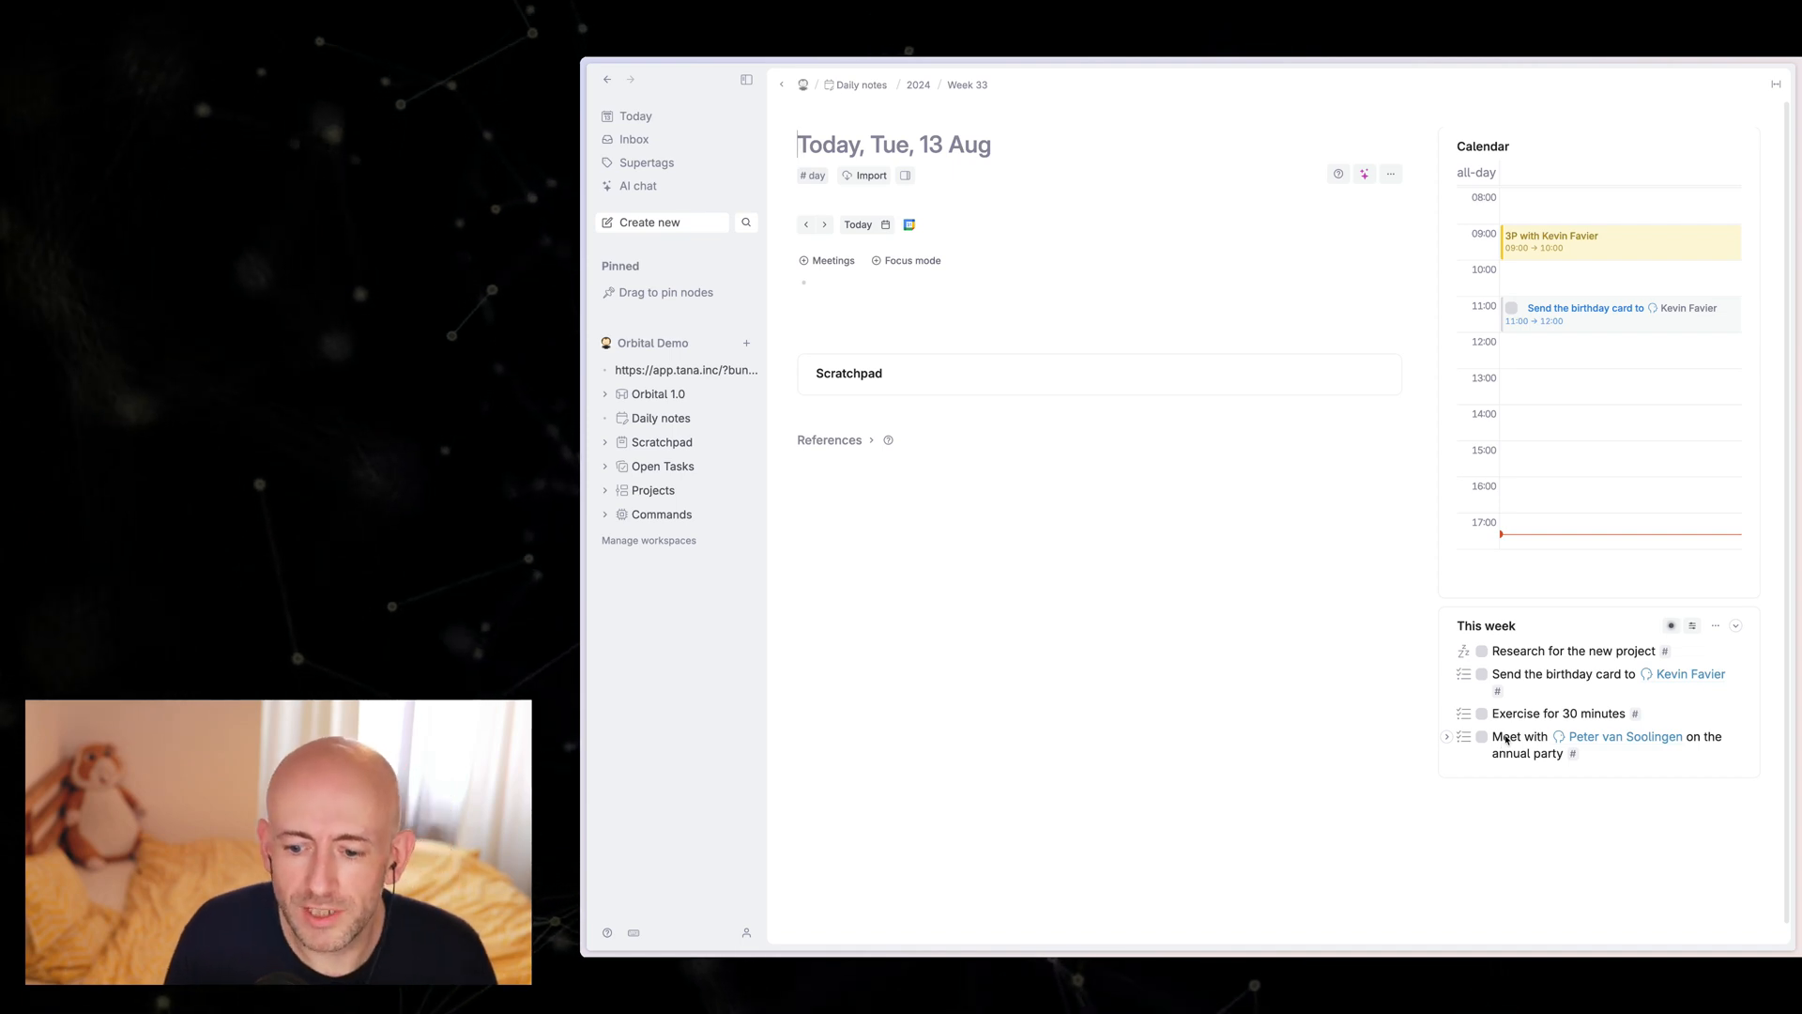
left_click(1506, 739)
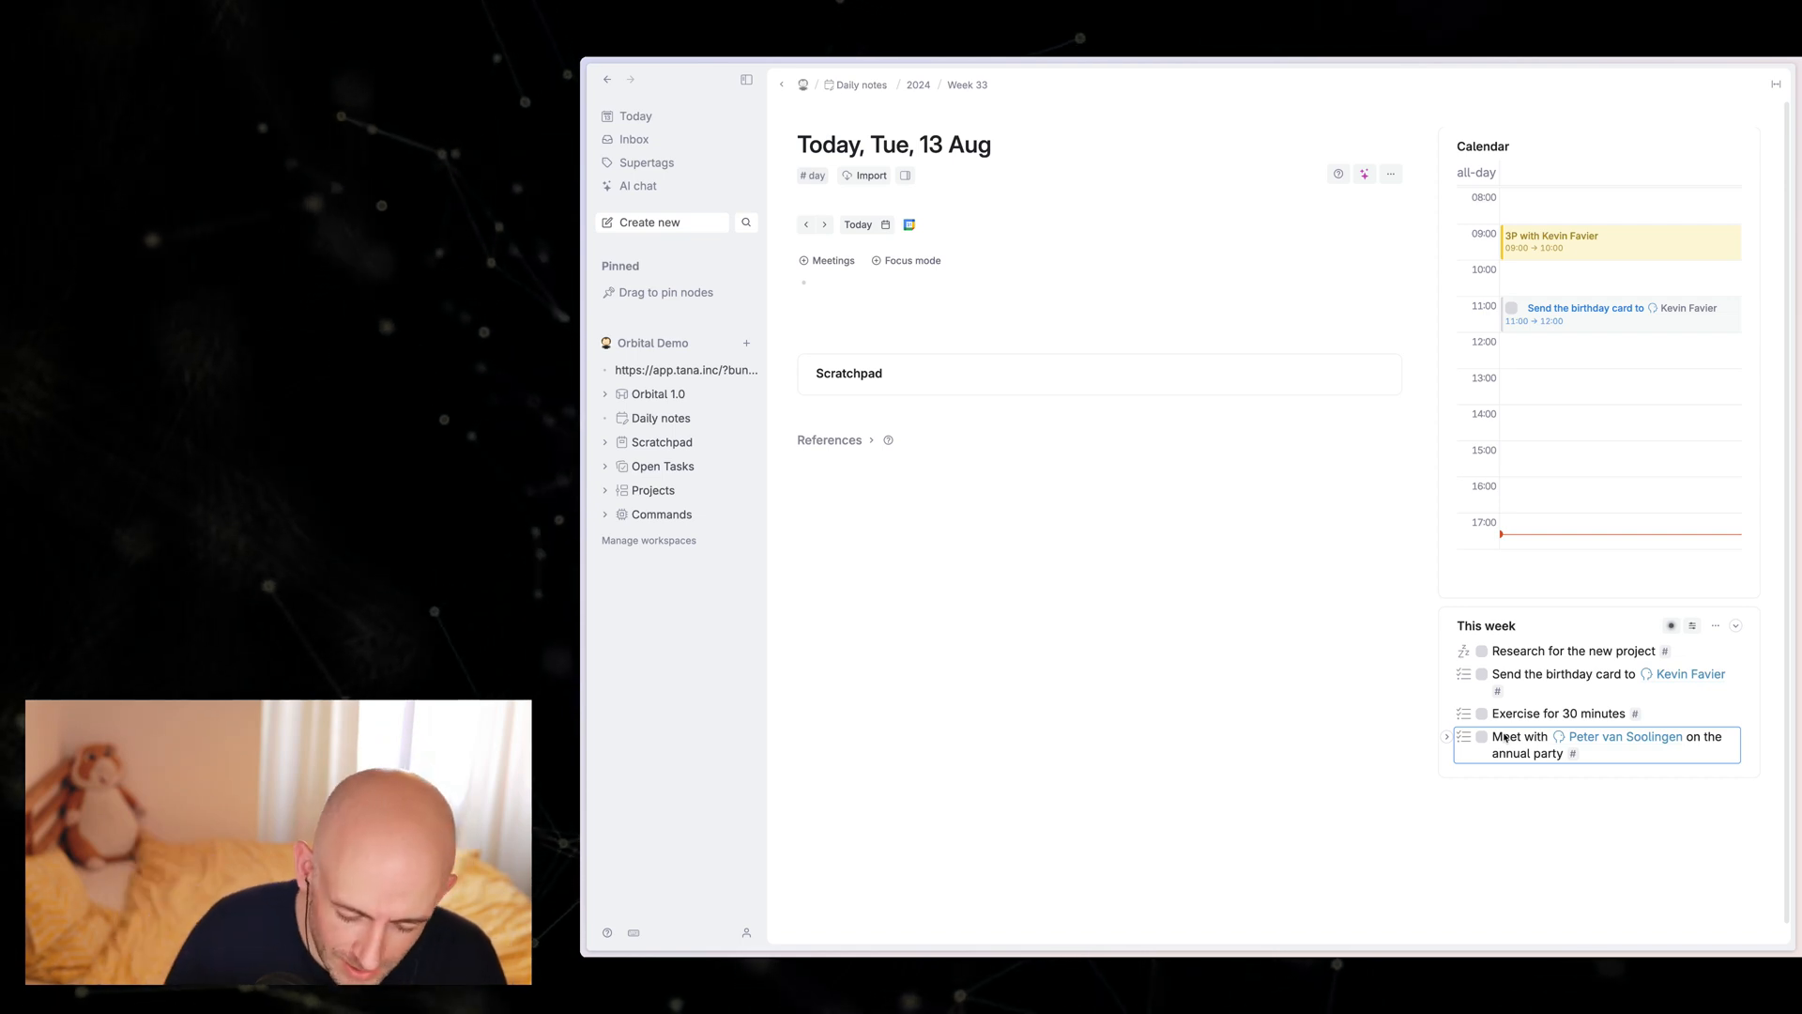
key("ctrl+k")
type("set")
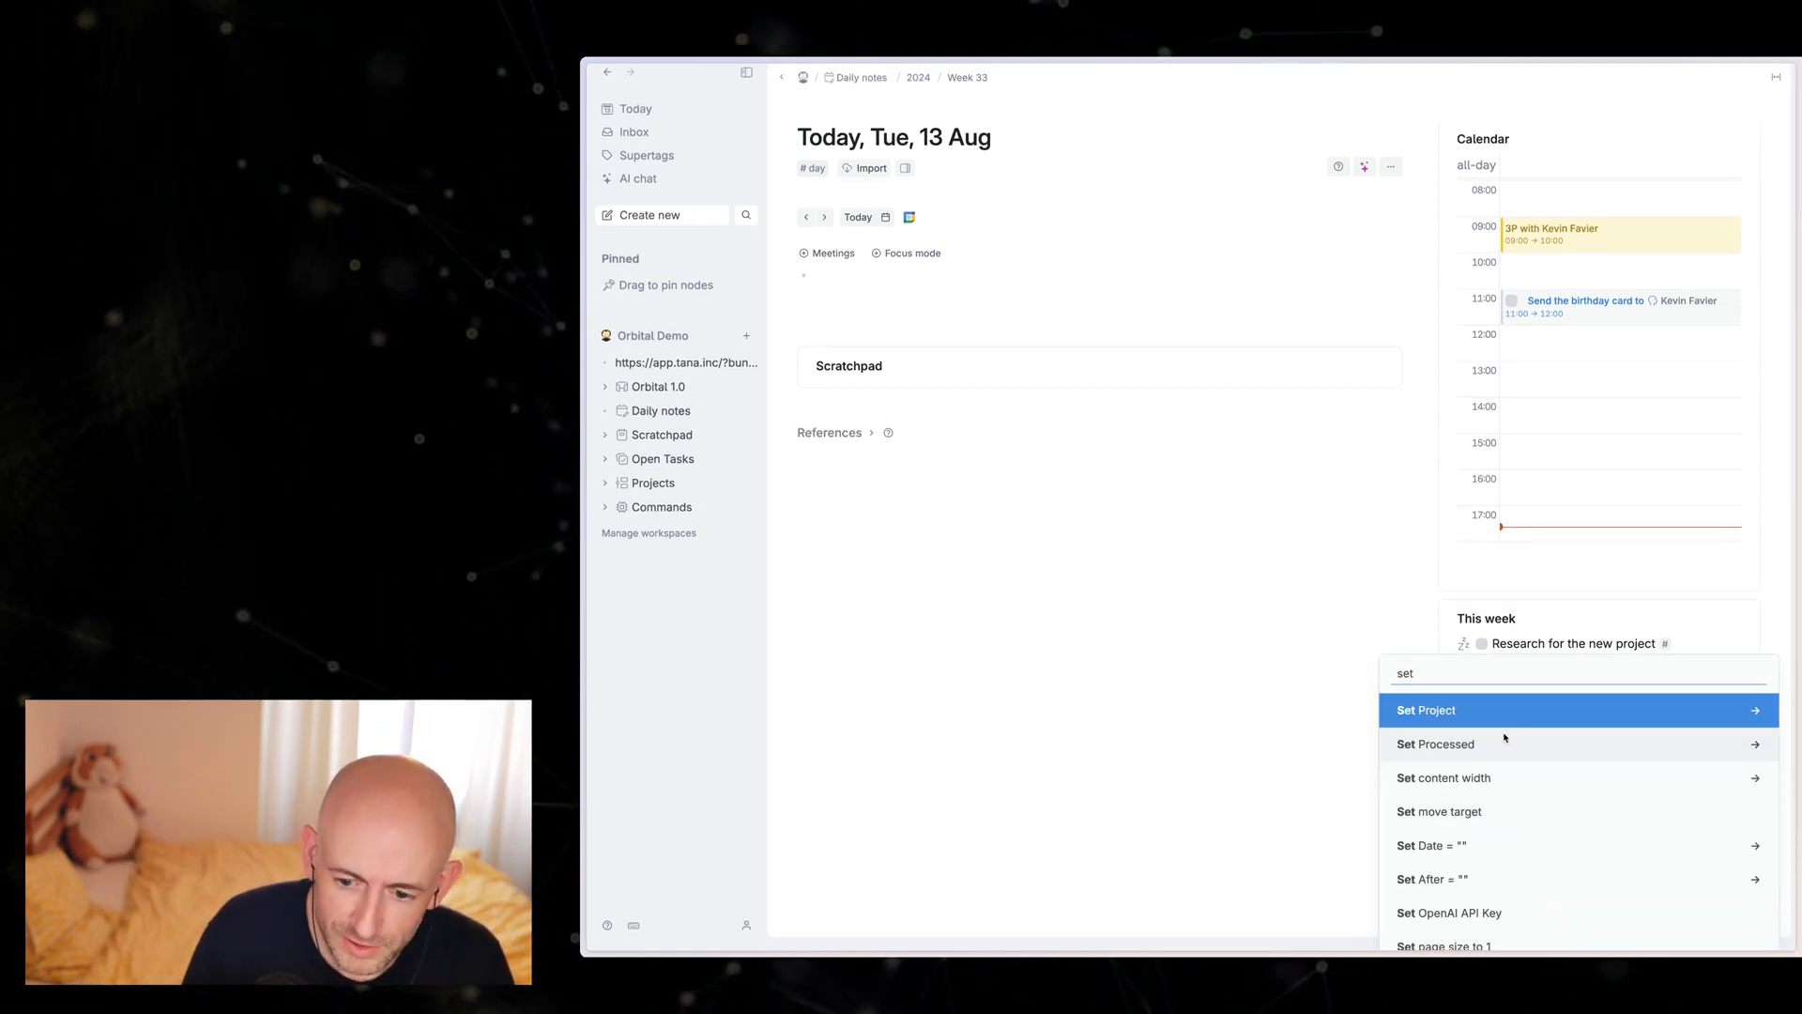
type("la")
key("Return")
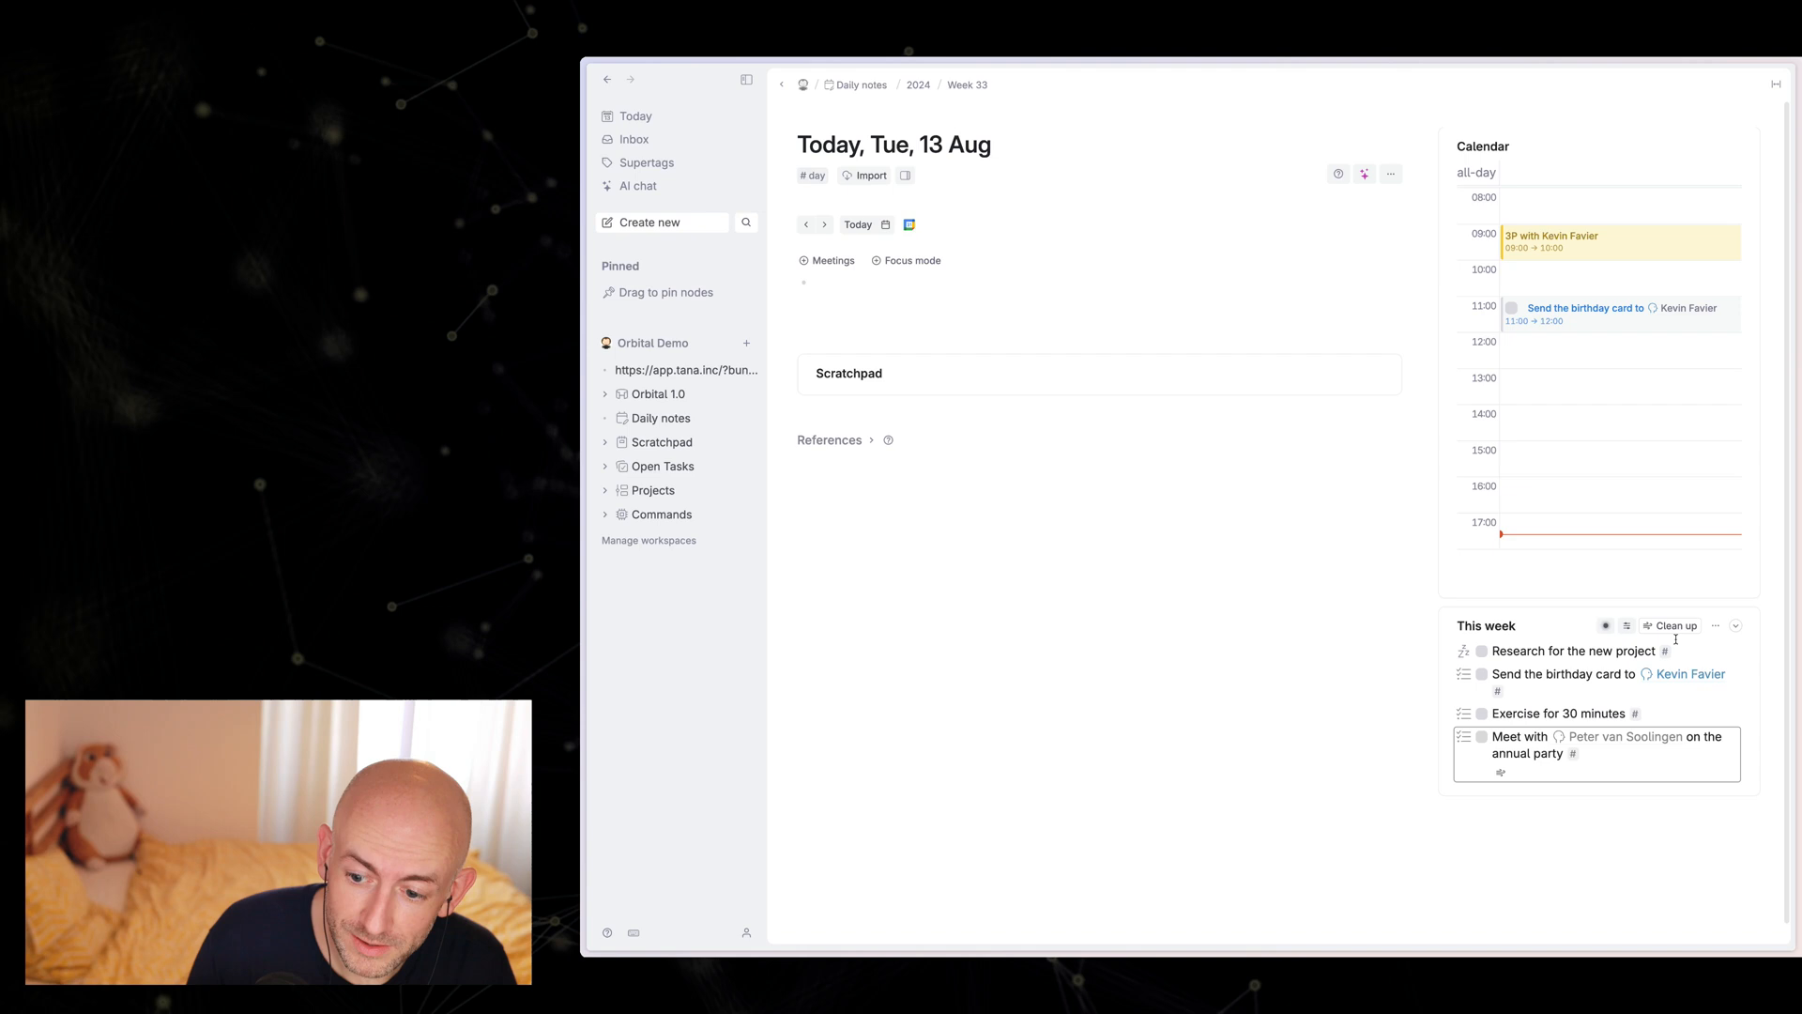
left_click(1676, 626)
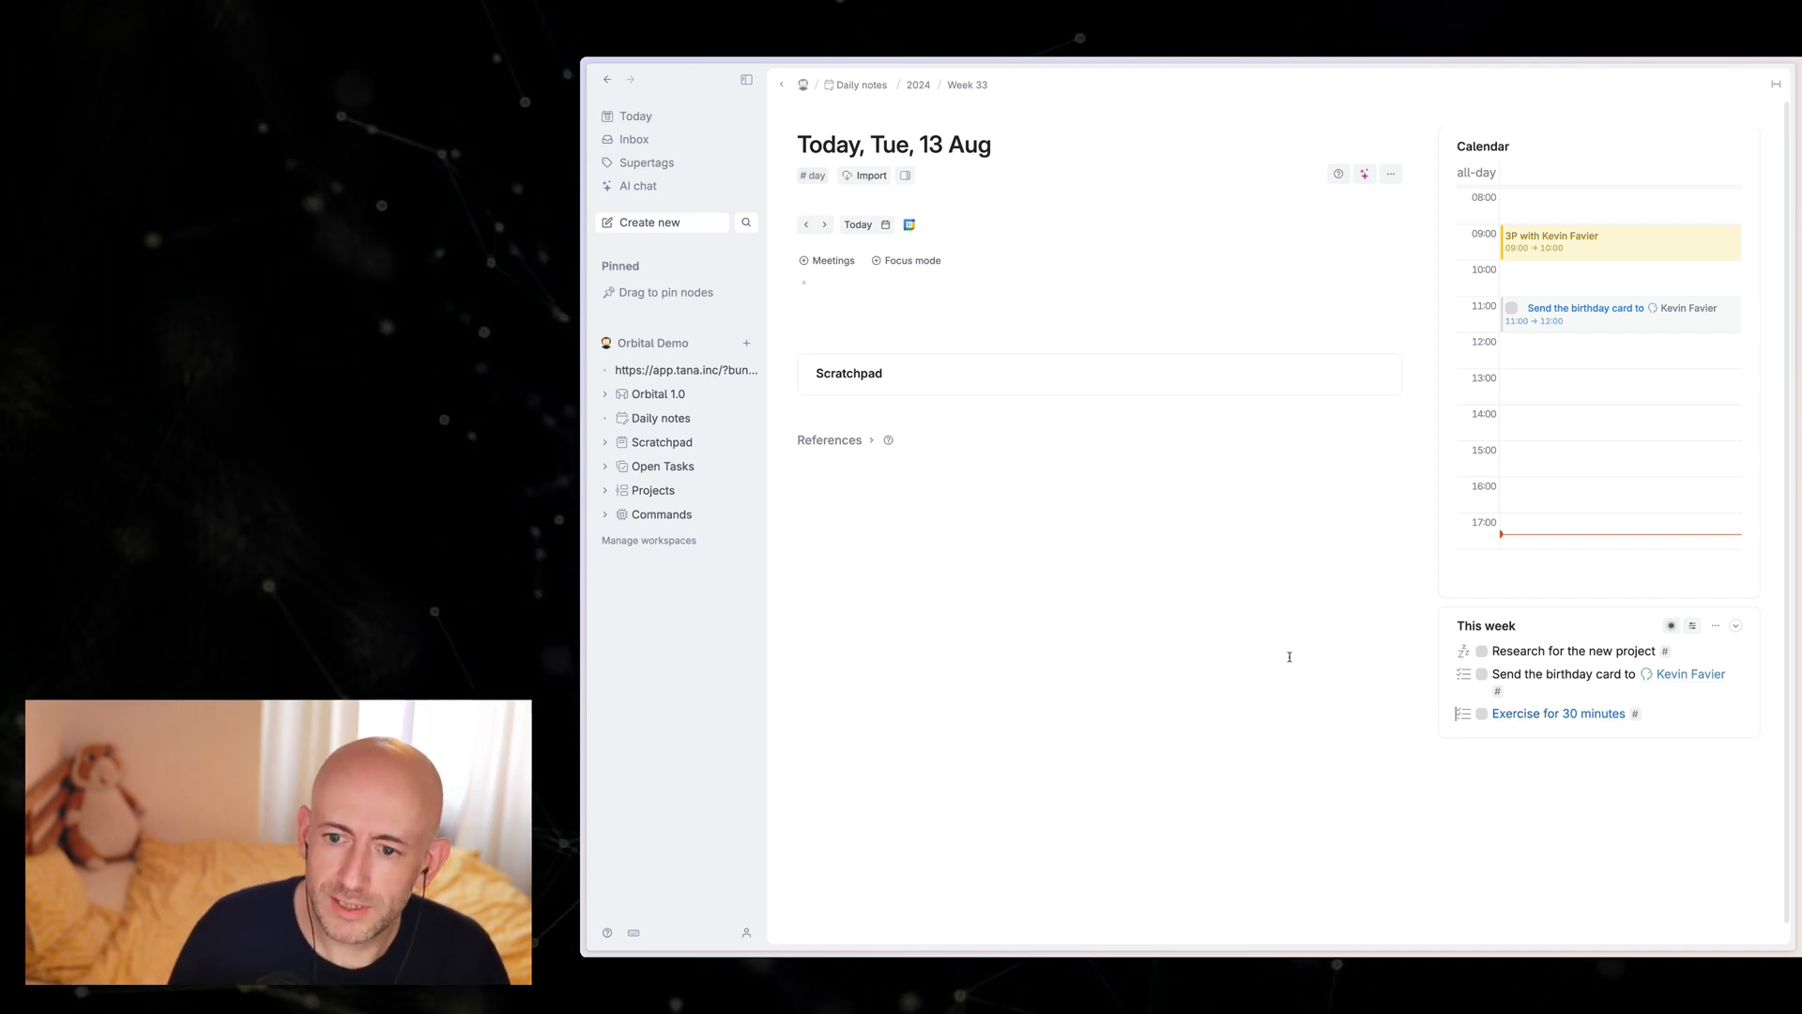
Step: Switch off focus mode on today's daily note to show the Inbox section
left_click(909, 178)
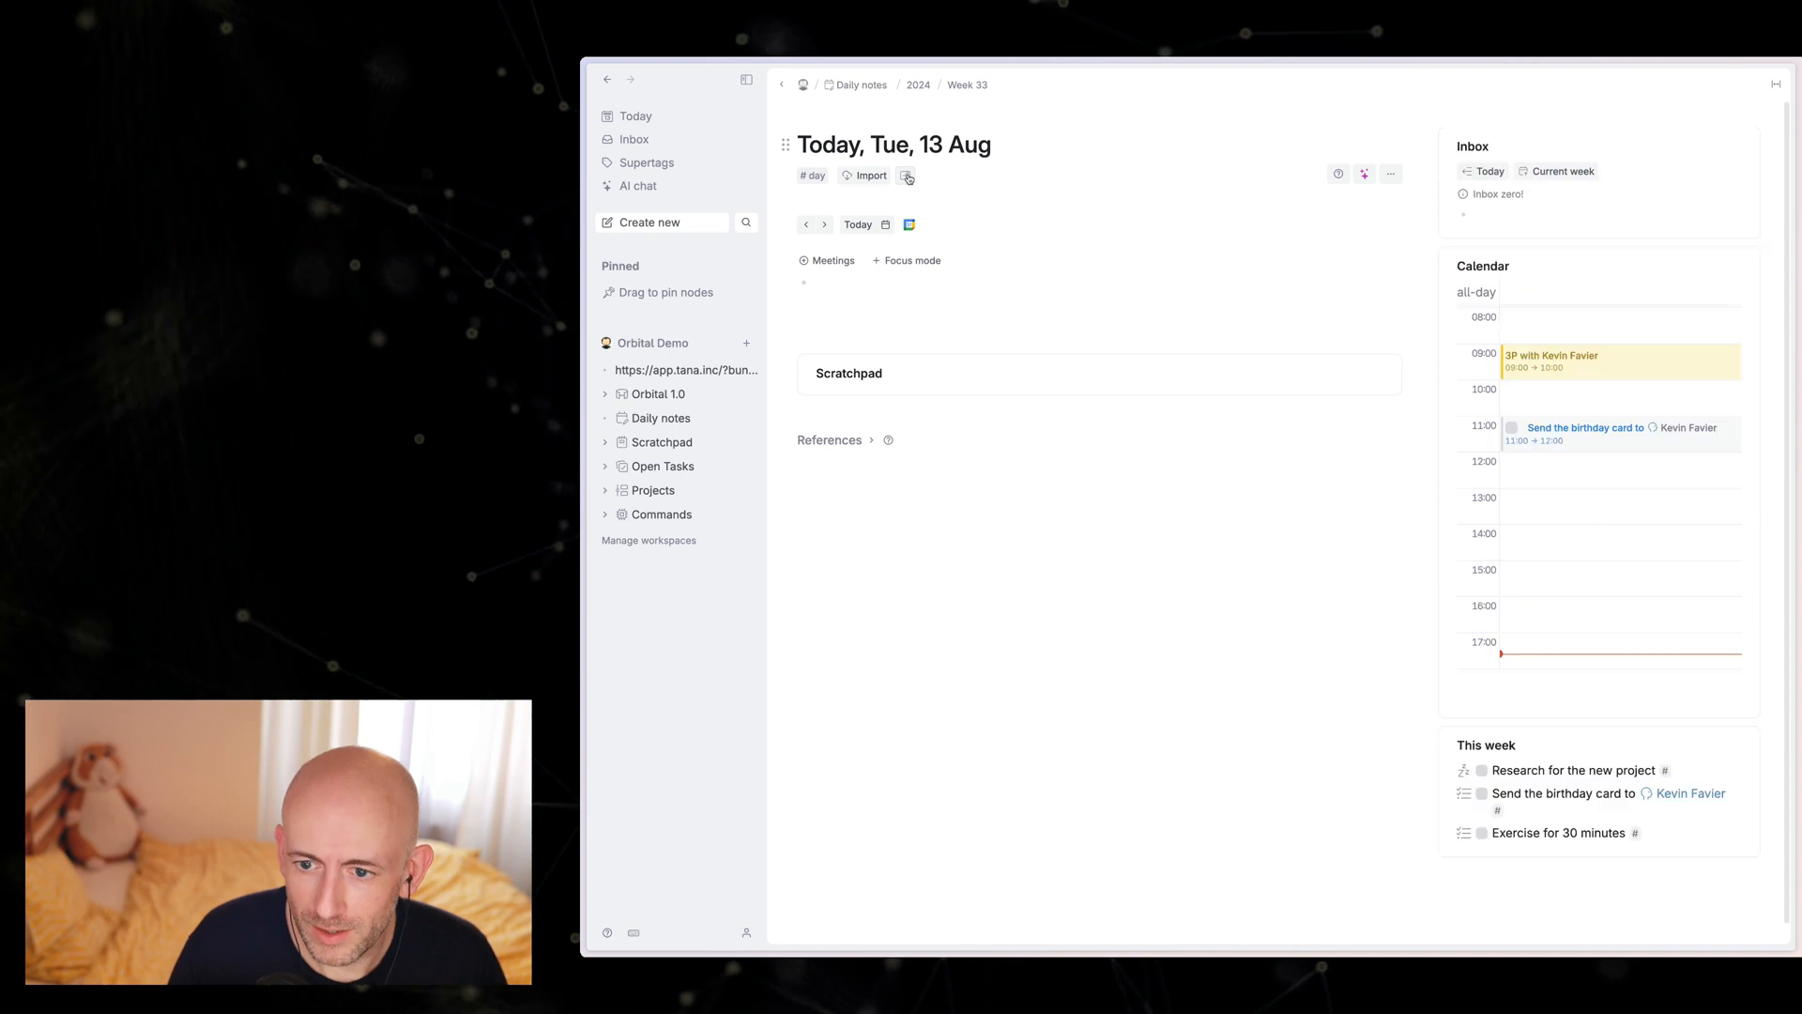
left_click(909, 177)
left_click(909, 177)
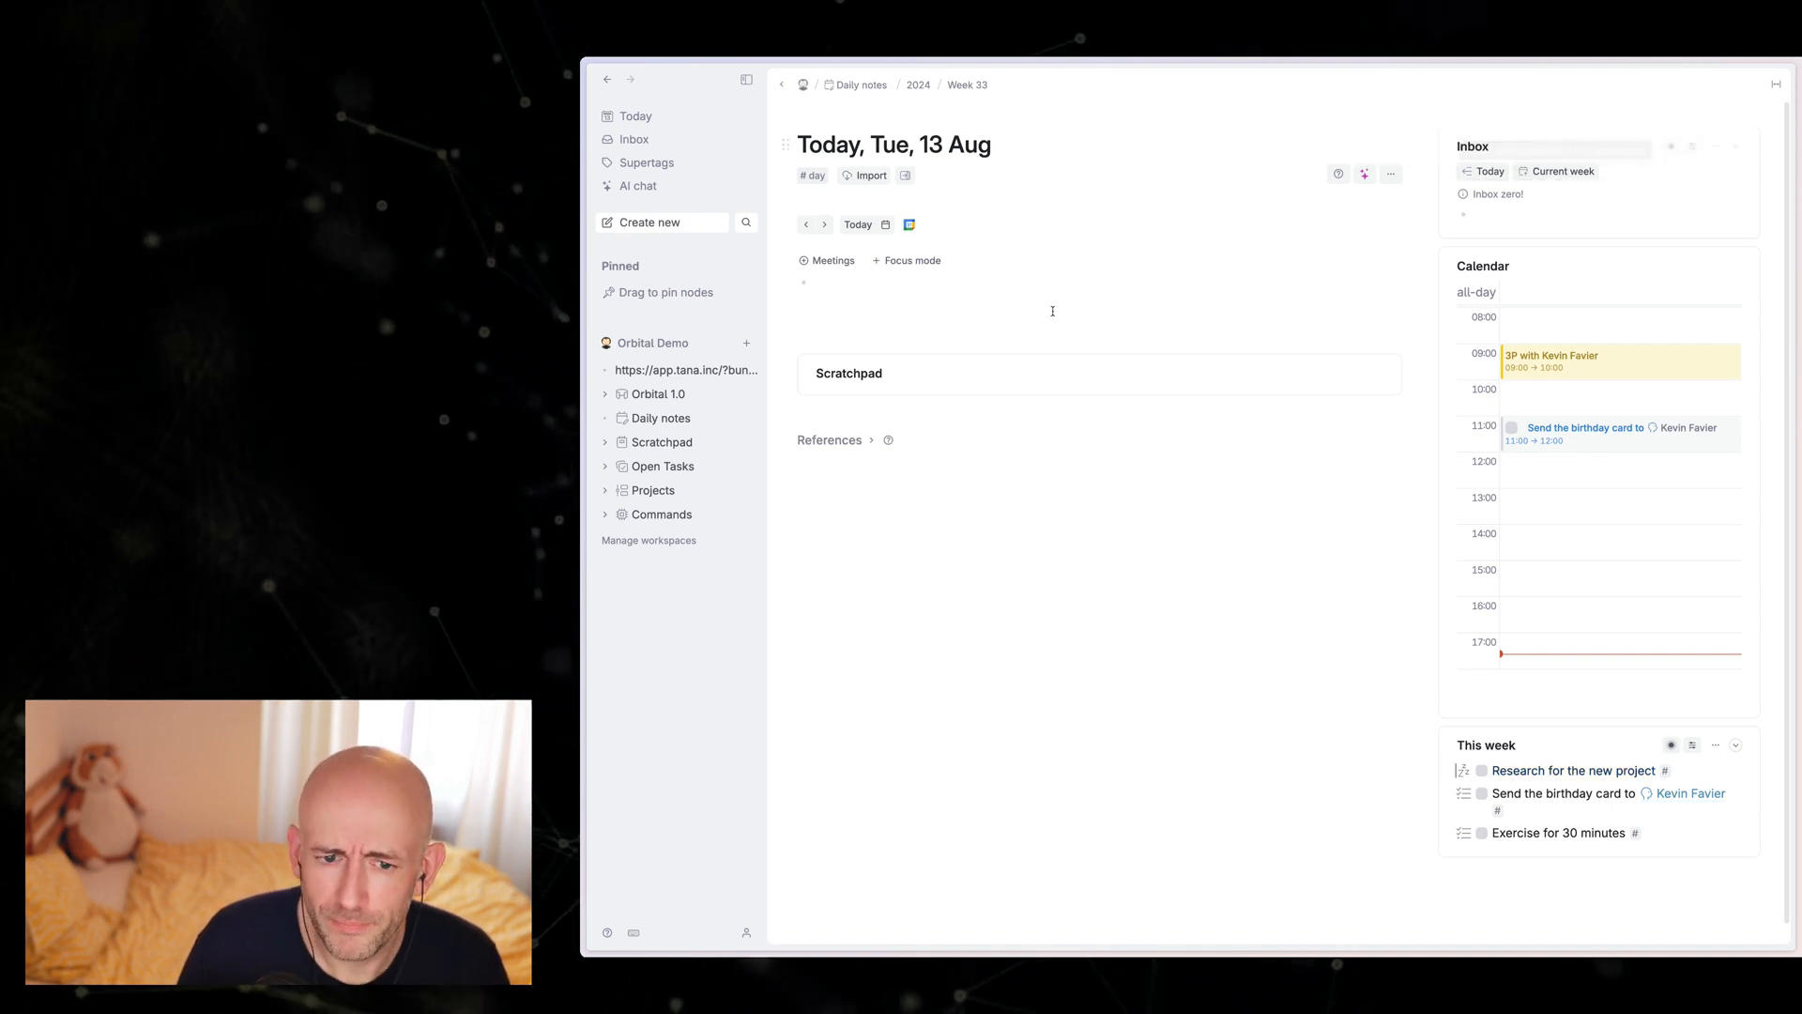
left_click(922, 296)
Step: Open the Inbox and add "Get cake for" plus a co-worker's name, tagged with the todo supertag
left_click(635, 139)
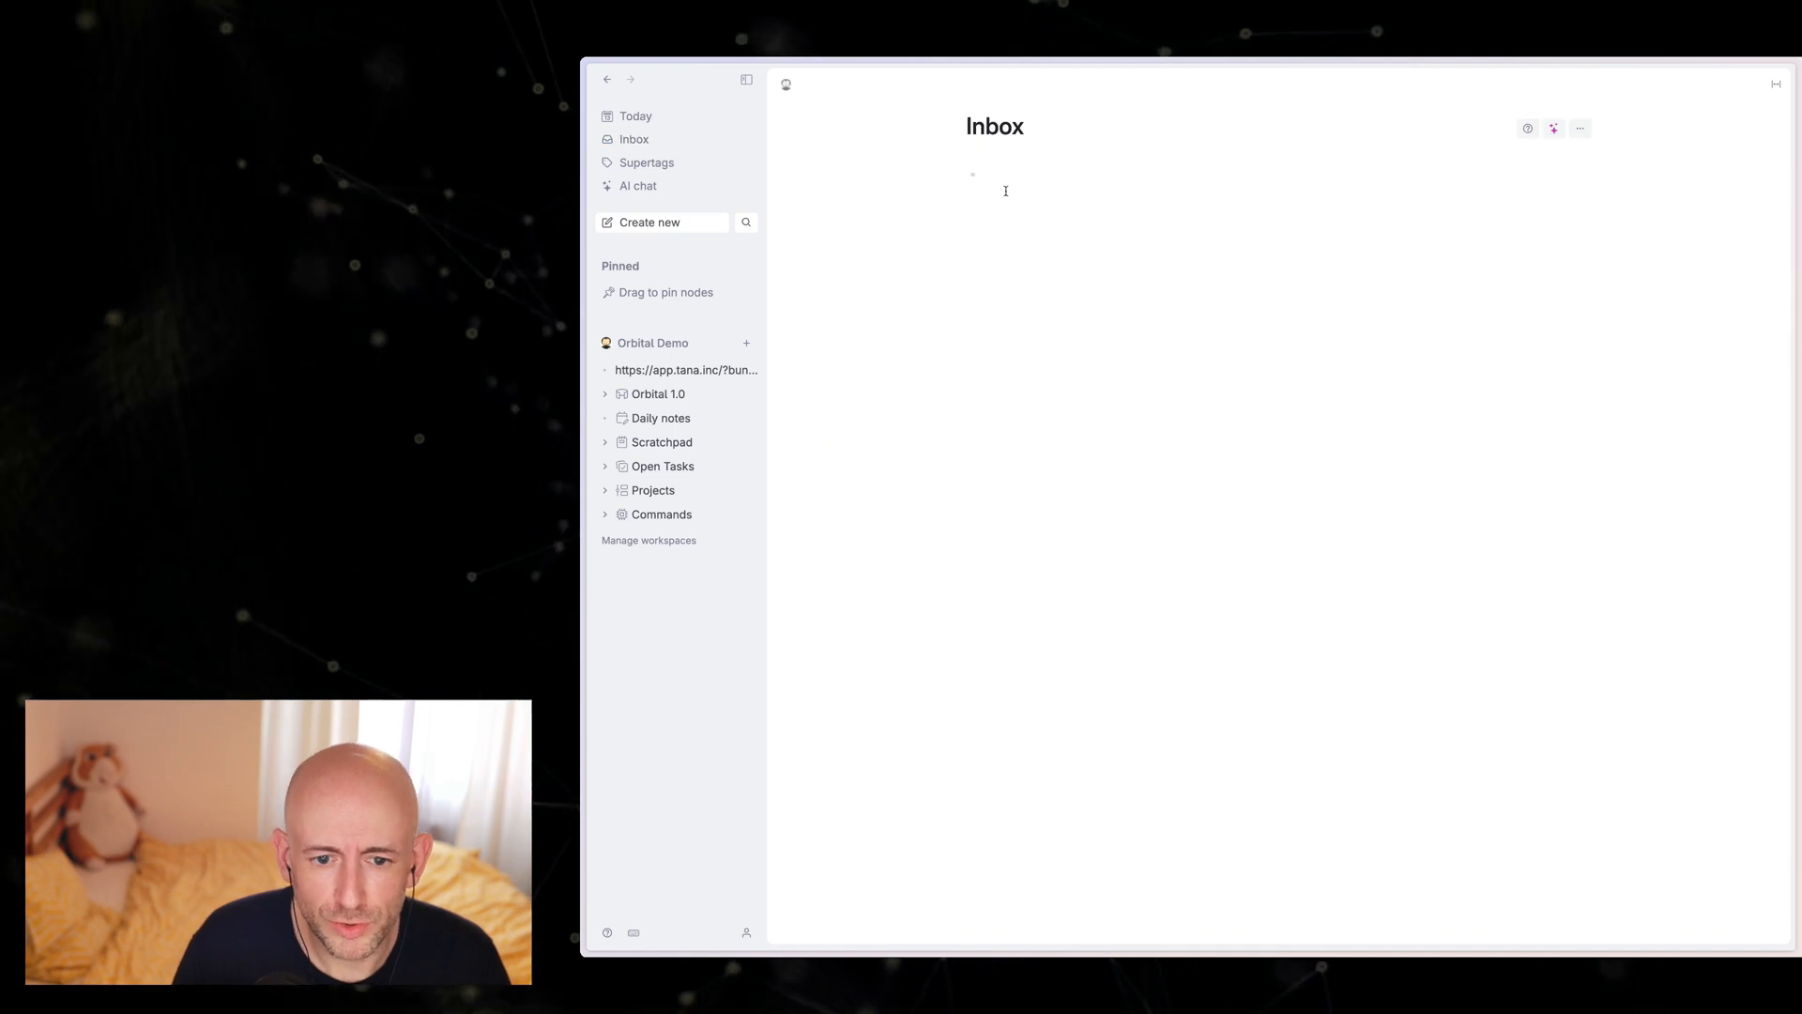
left_click(997, 176)
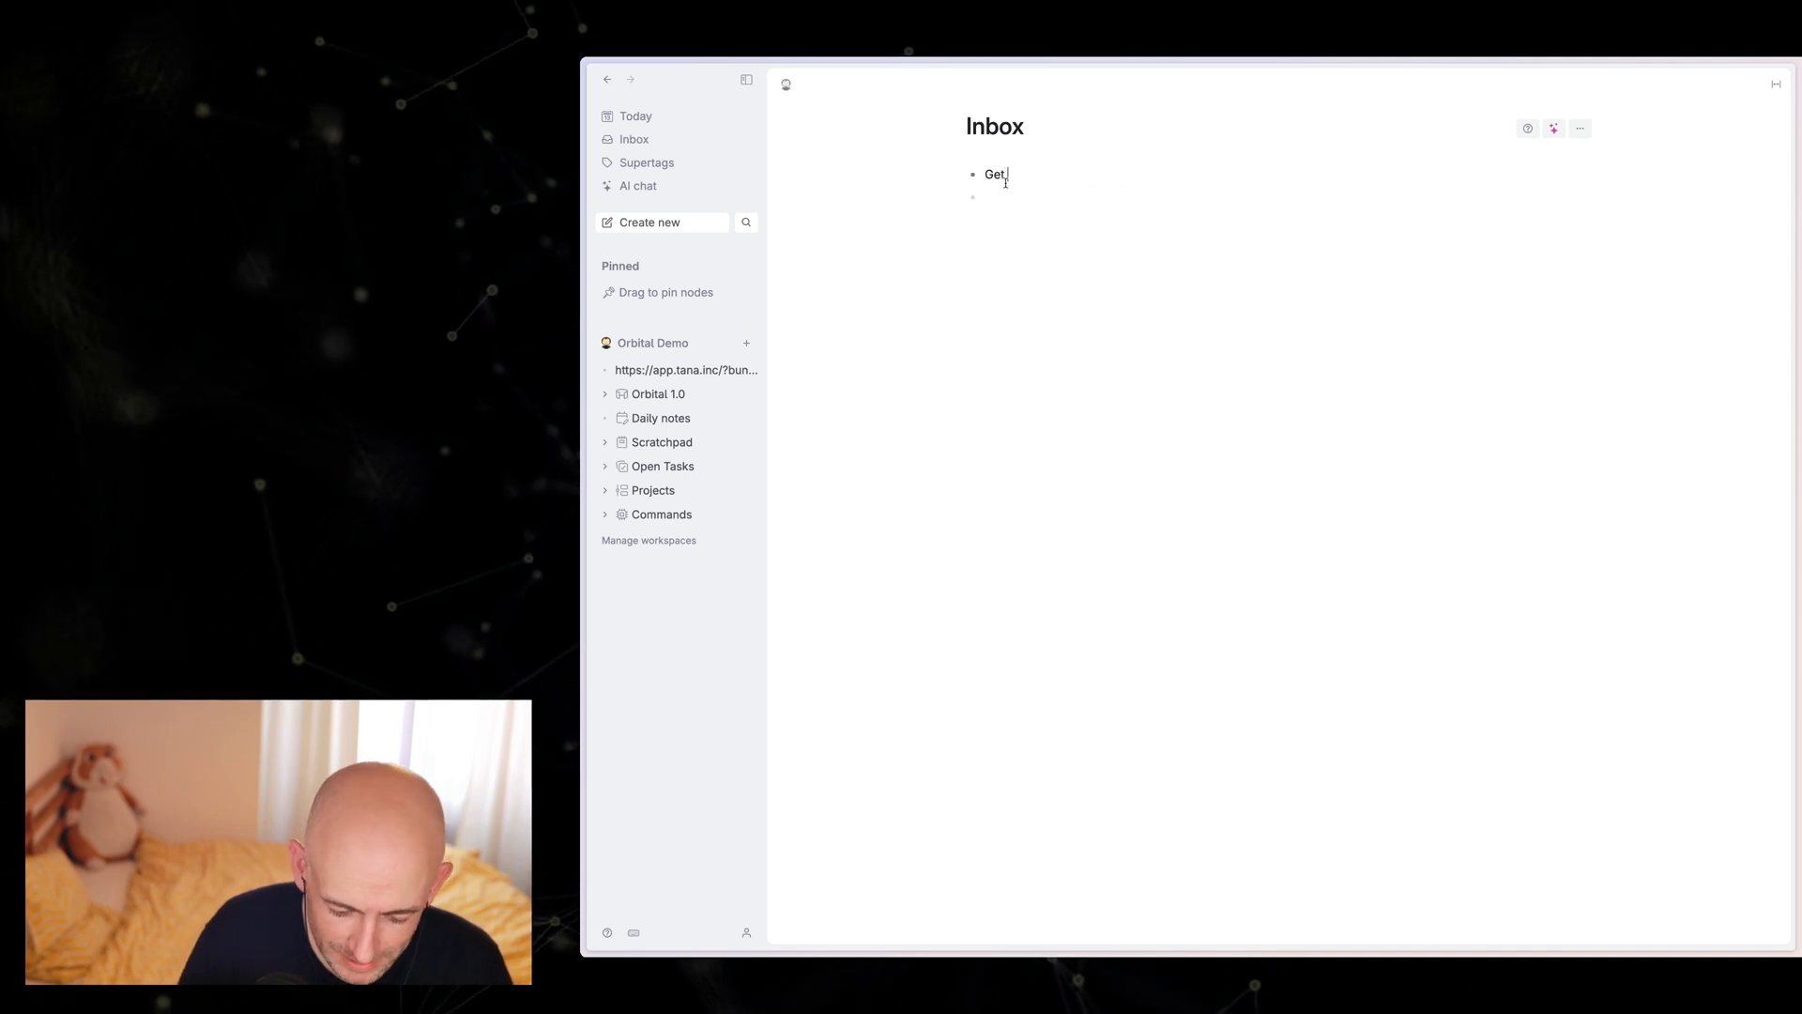
type("Get cake for ")
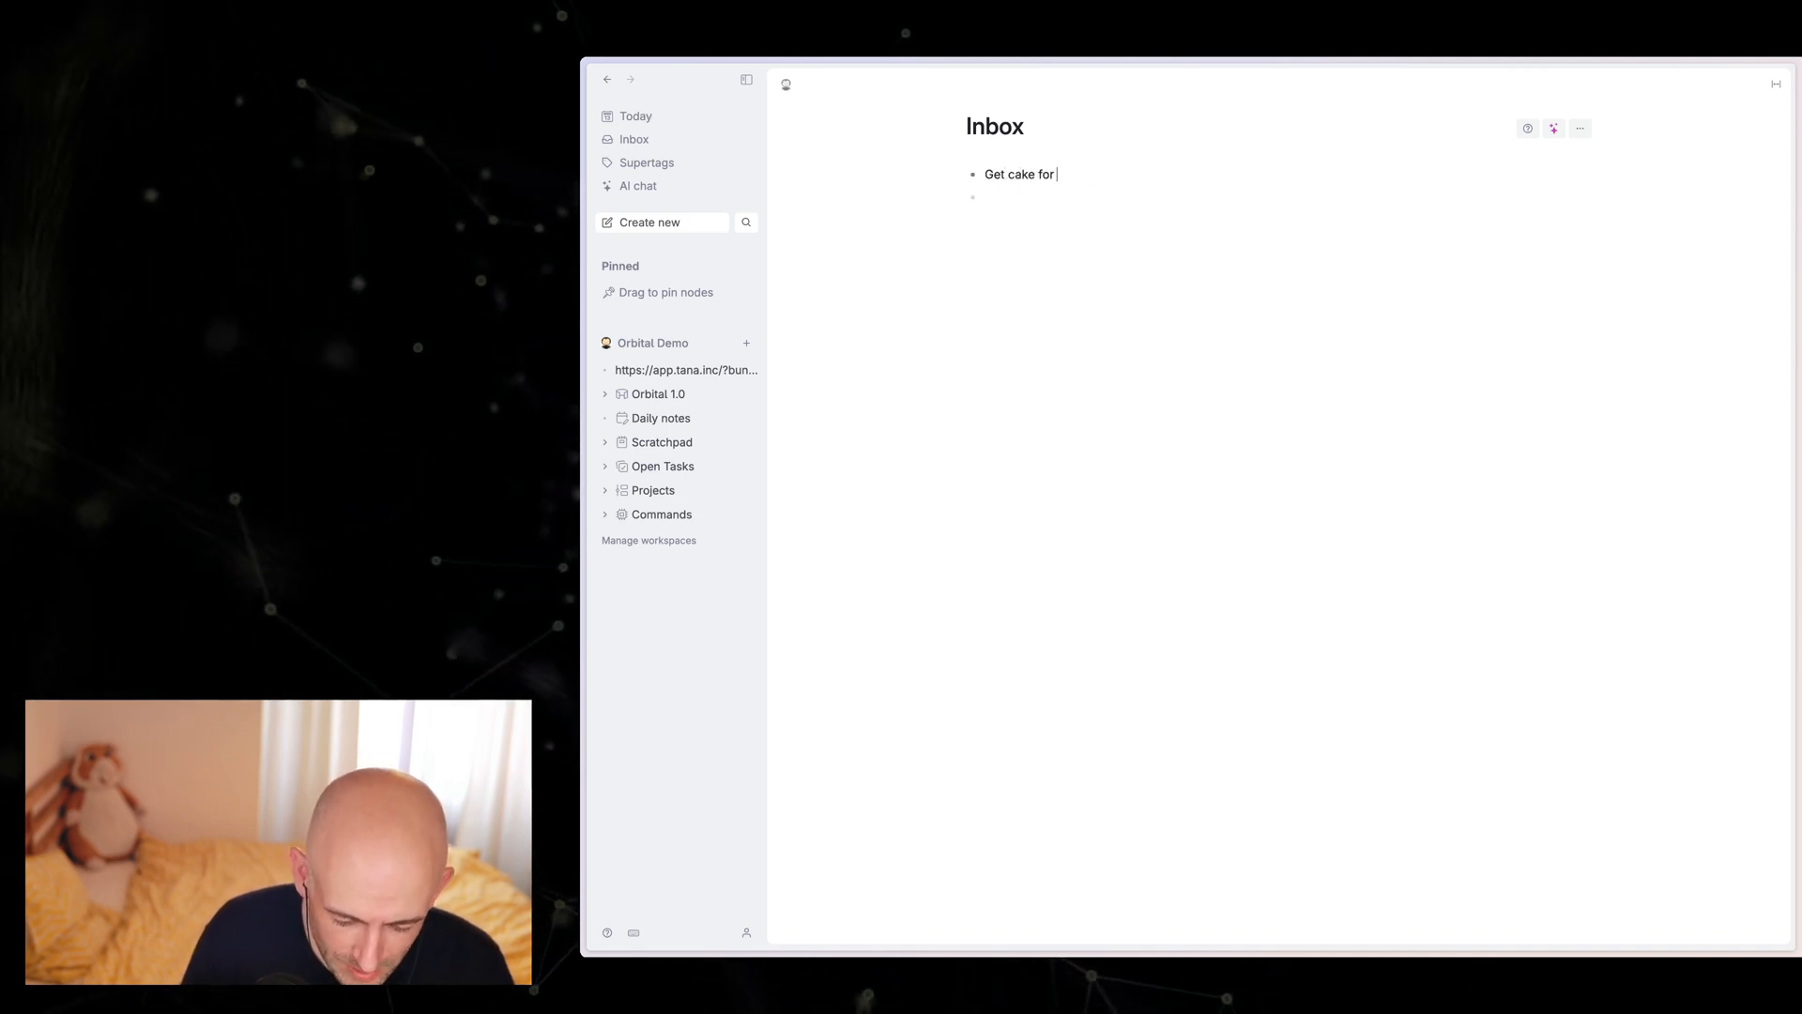
type("Arjan ")
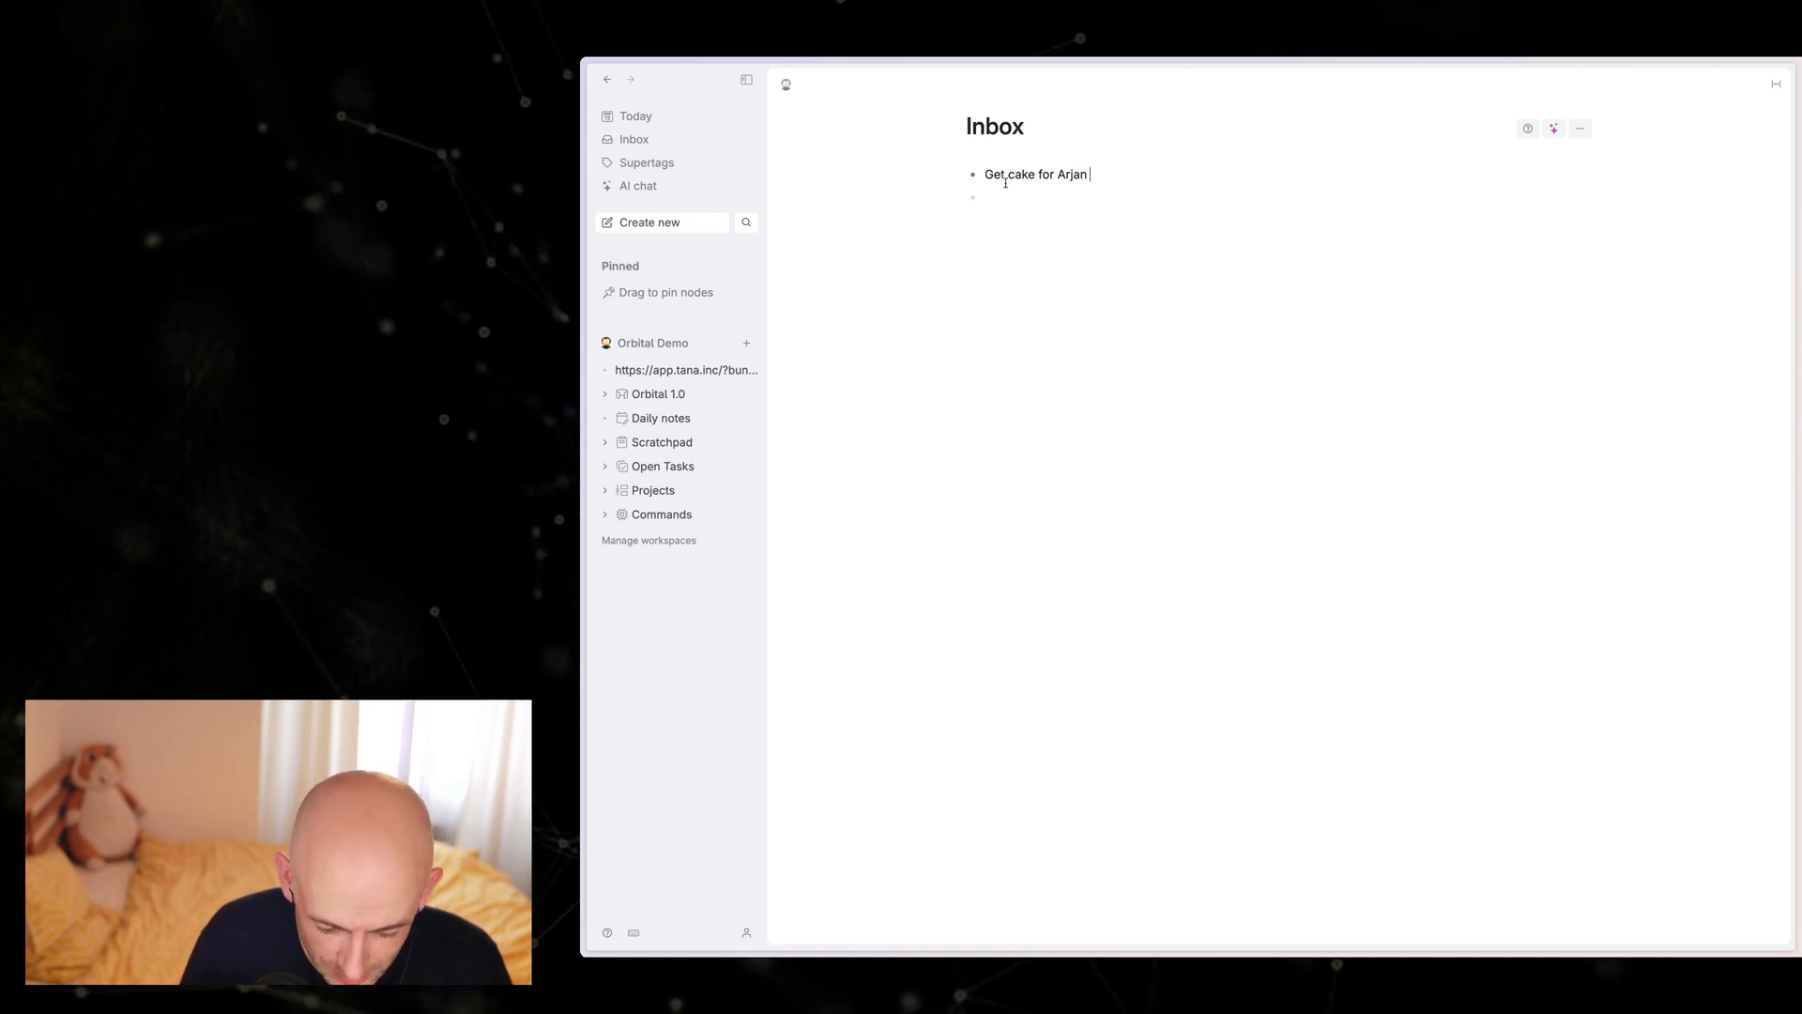
type("#todo")
key("Return")
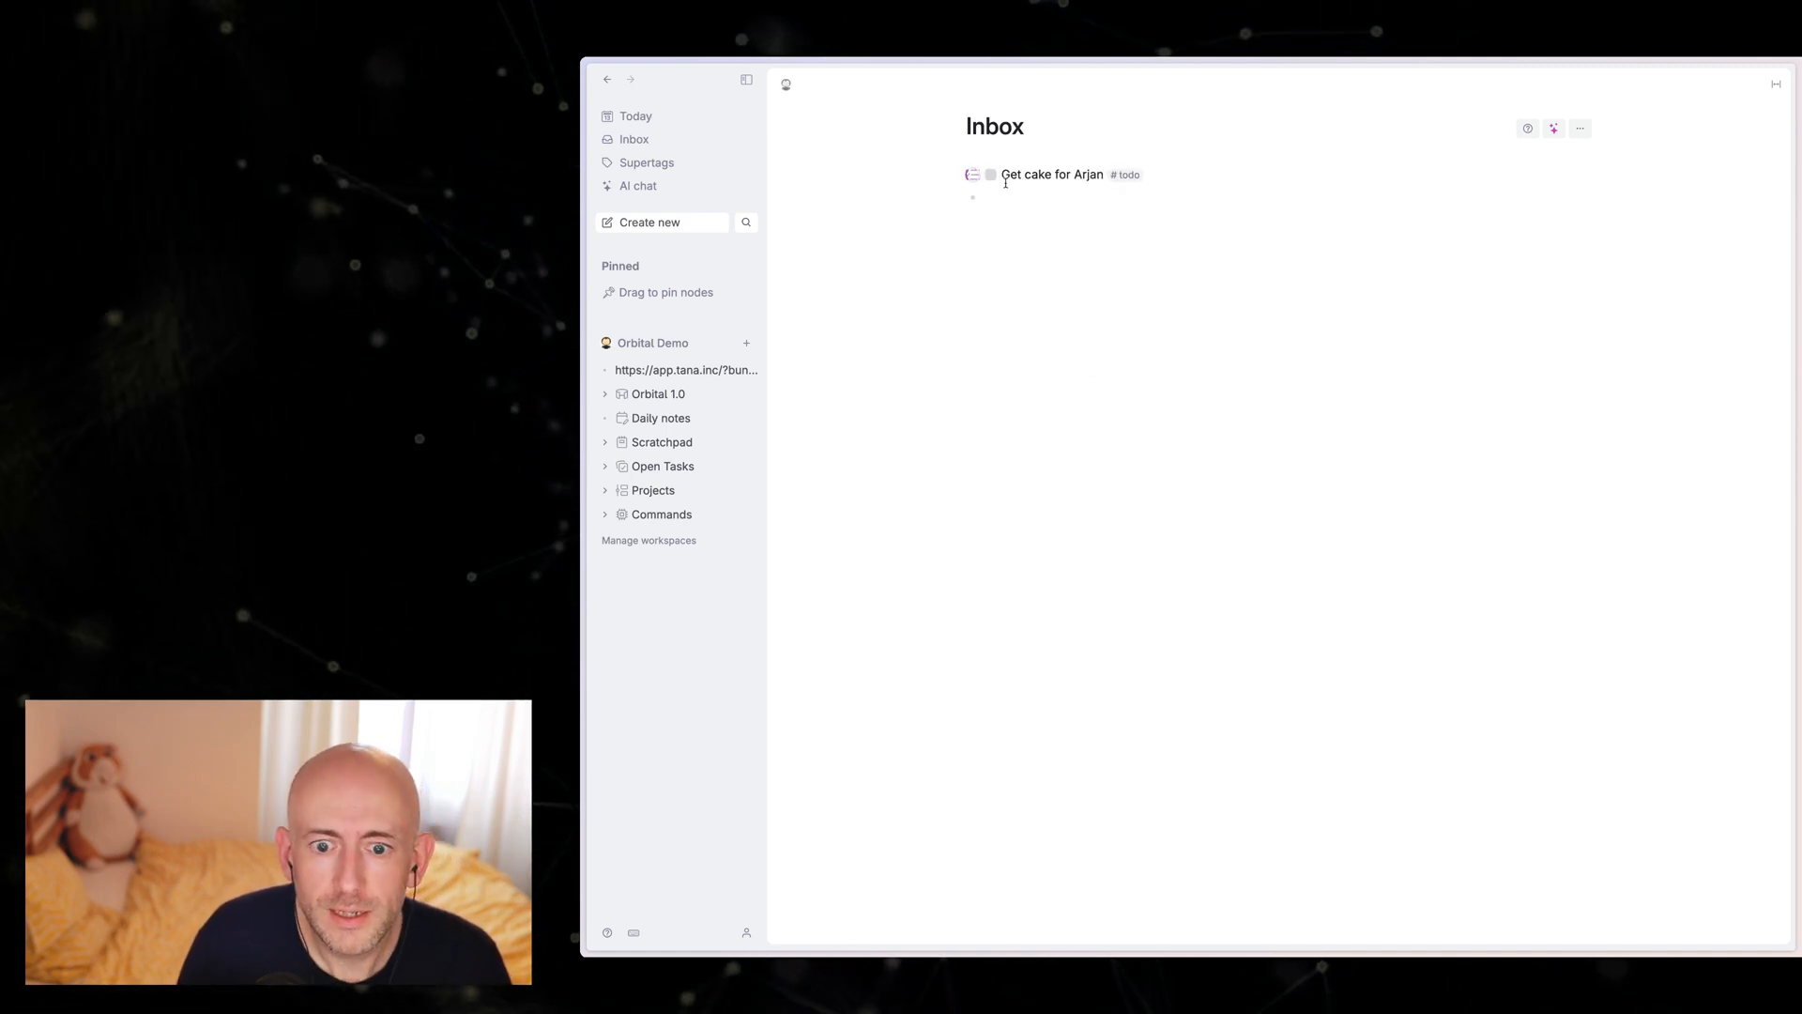
key("Return")
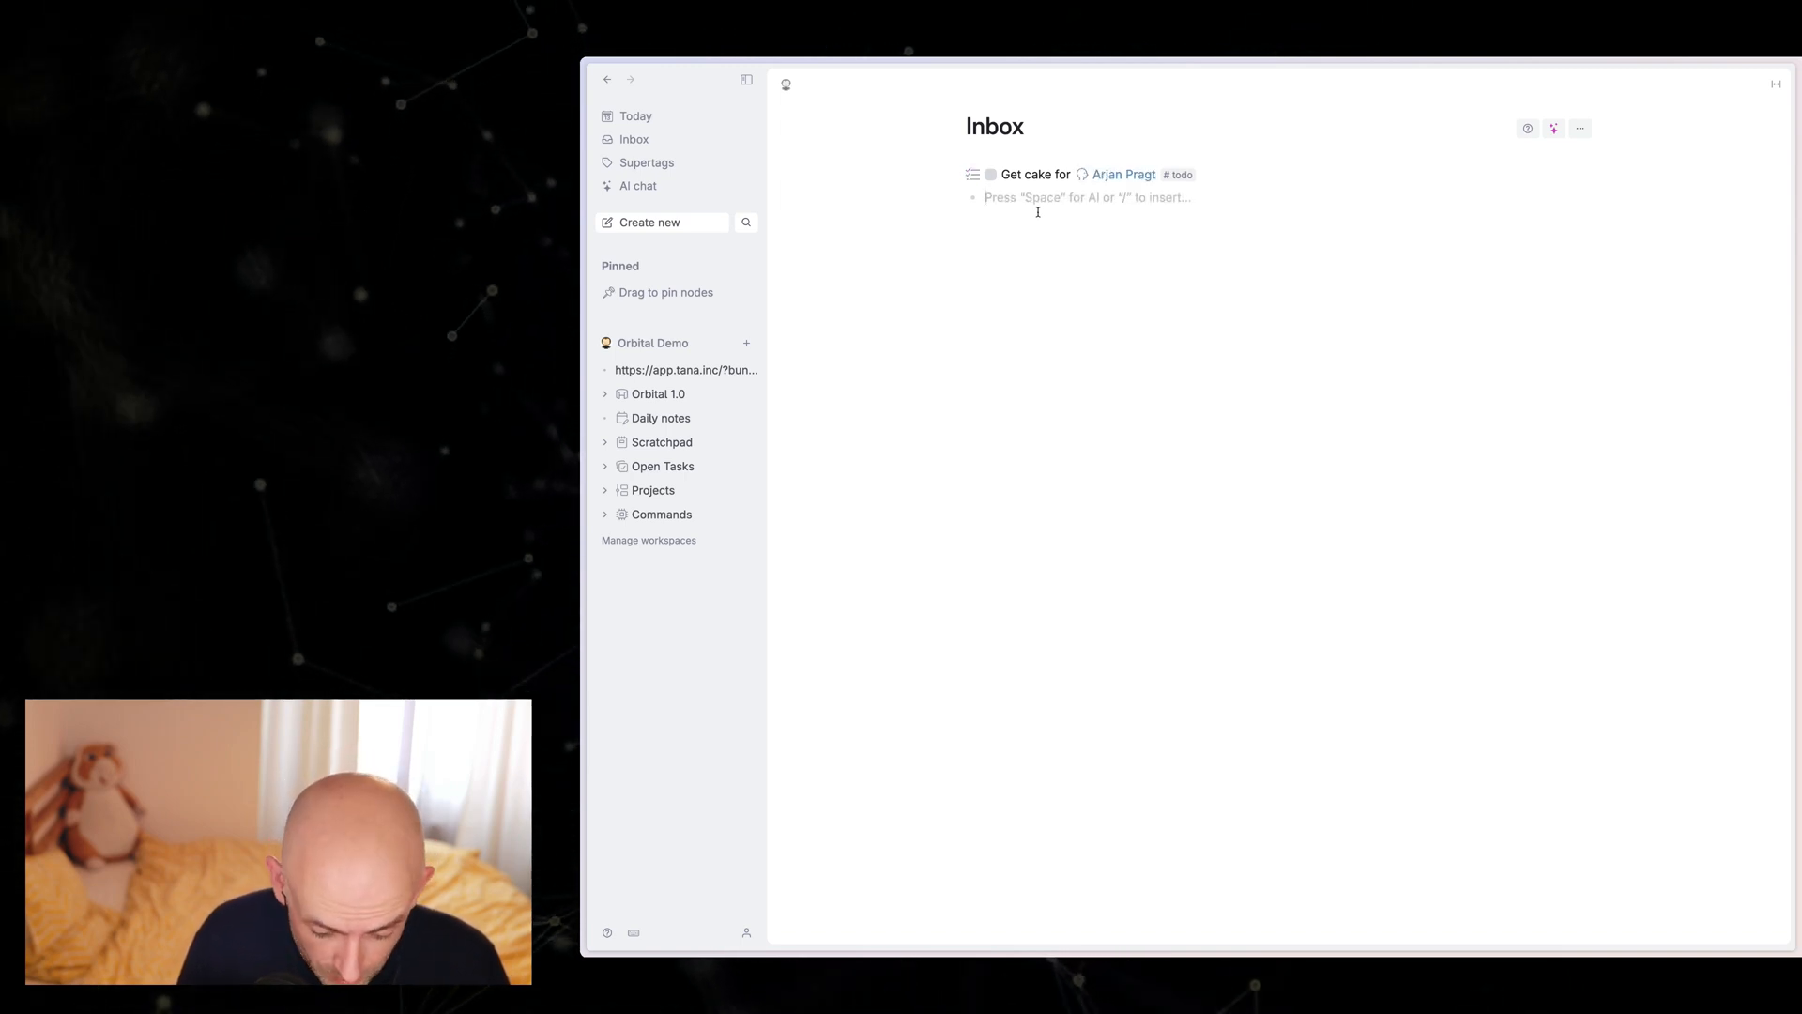
Step: Add a second Inbox item, "Write birthday card for" plus the same co-worker's name, tagged with the todo supertag
type("Write birthday")
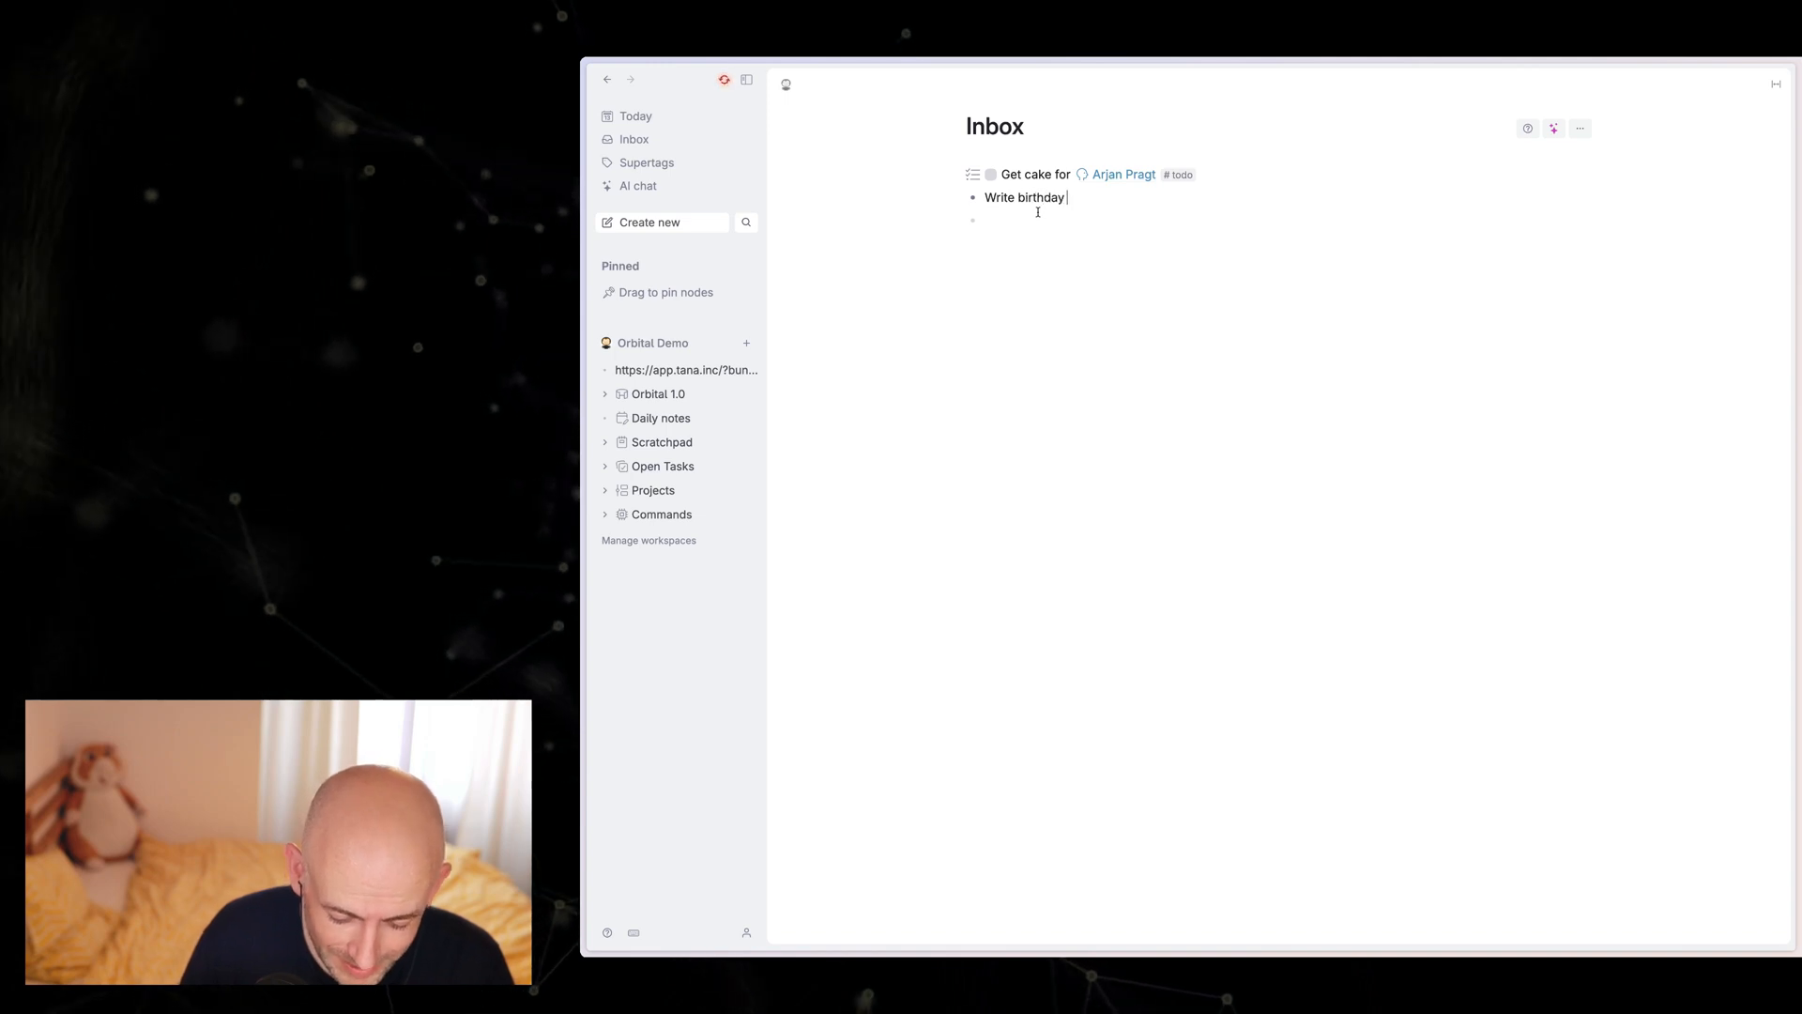
type(" card for")
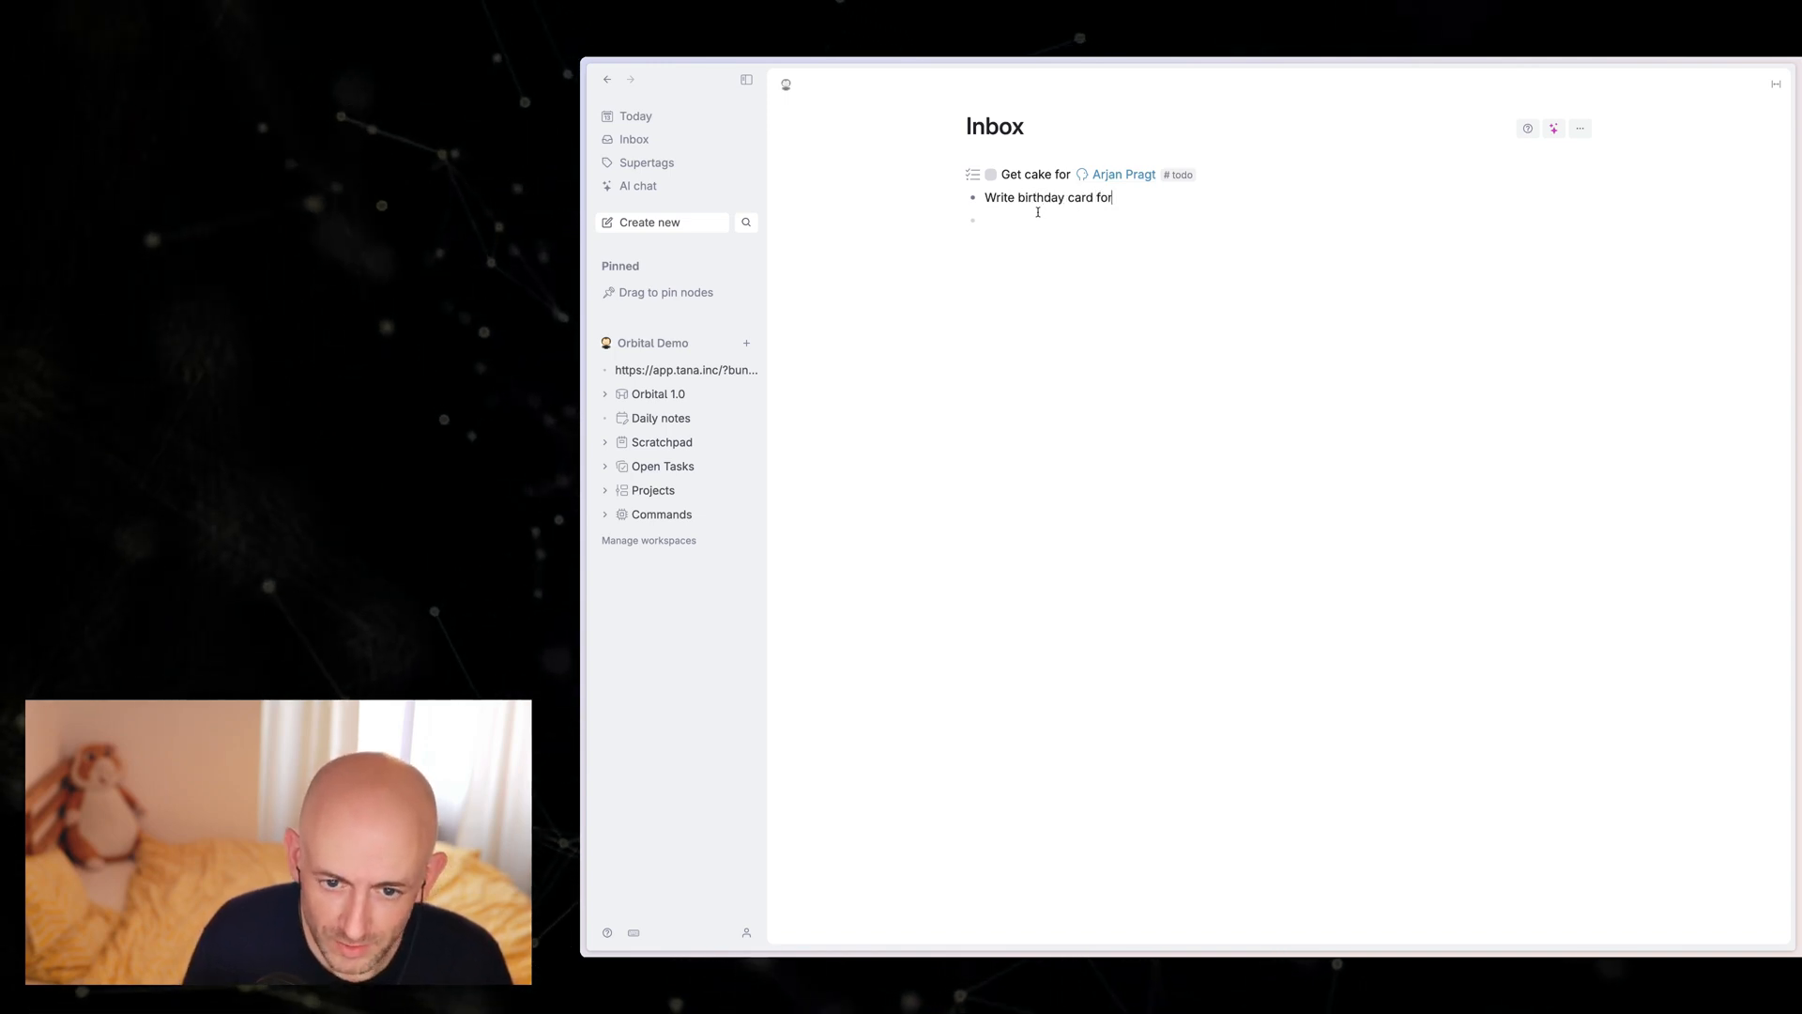
type(" Arjan #todo")
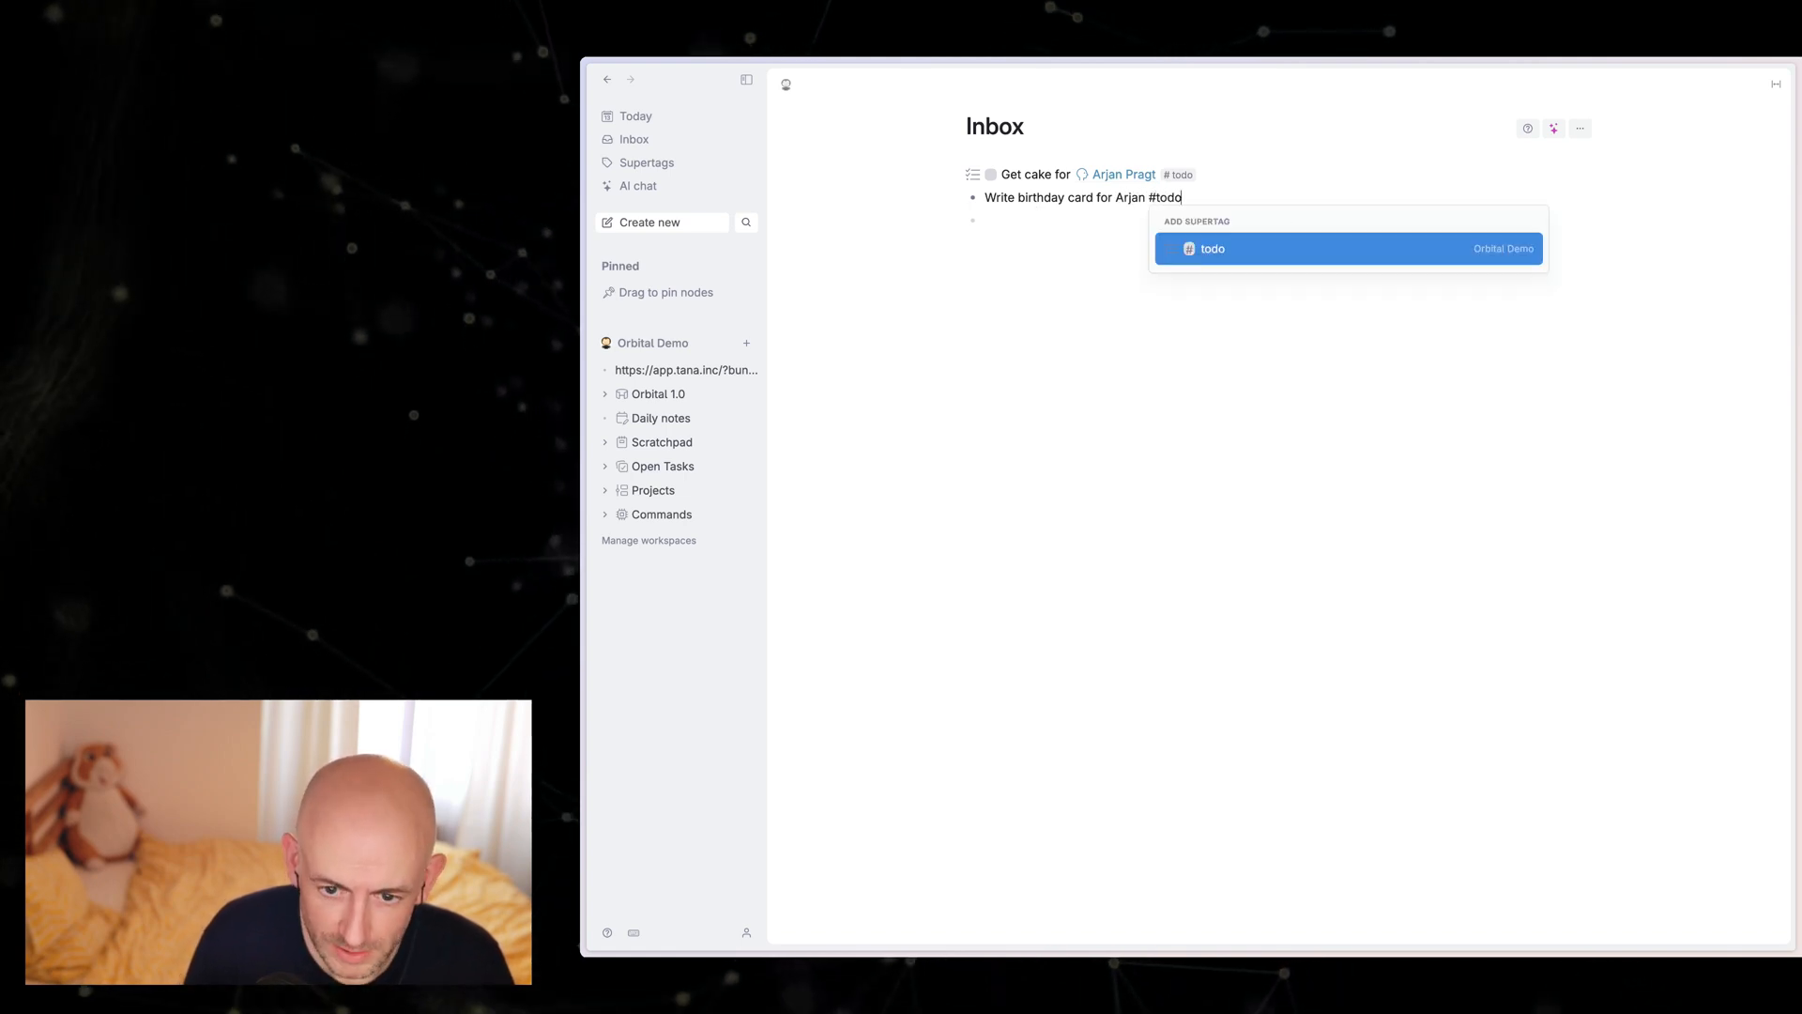
key("Return")
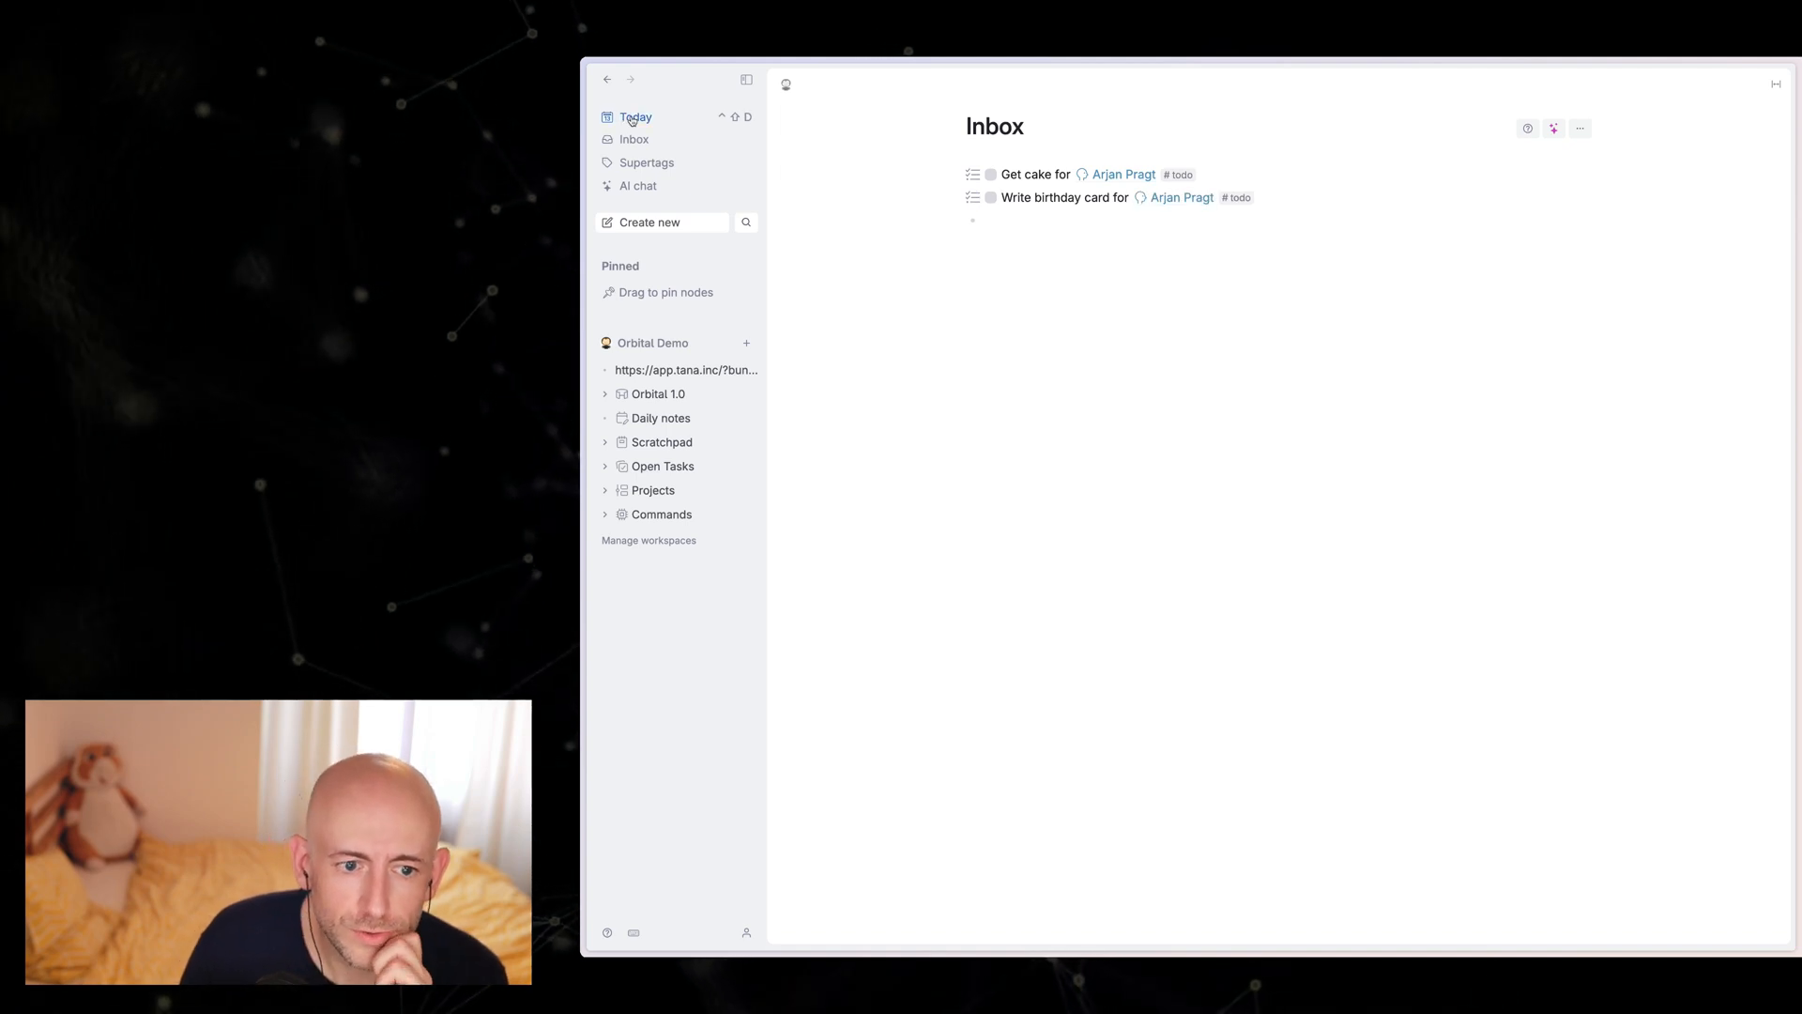
Step: From today's daily note, process the Inbox by moving the cake todo, marked done, to Today and the unfinished birthday card todo to Current week
left_click(632, 117)
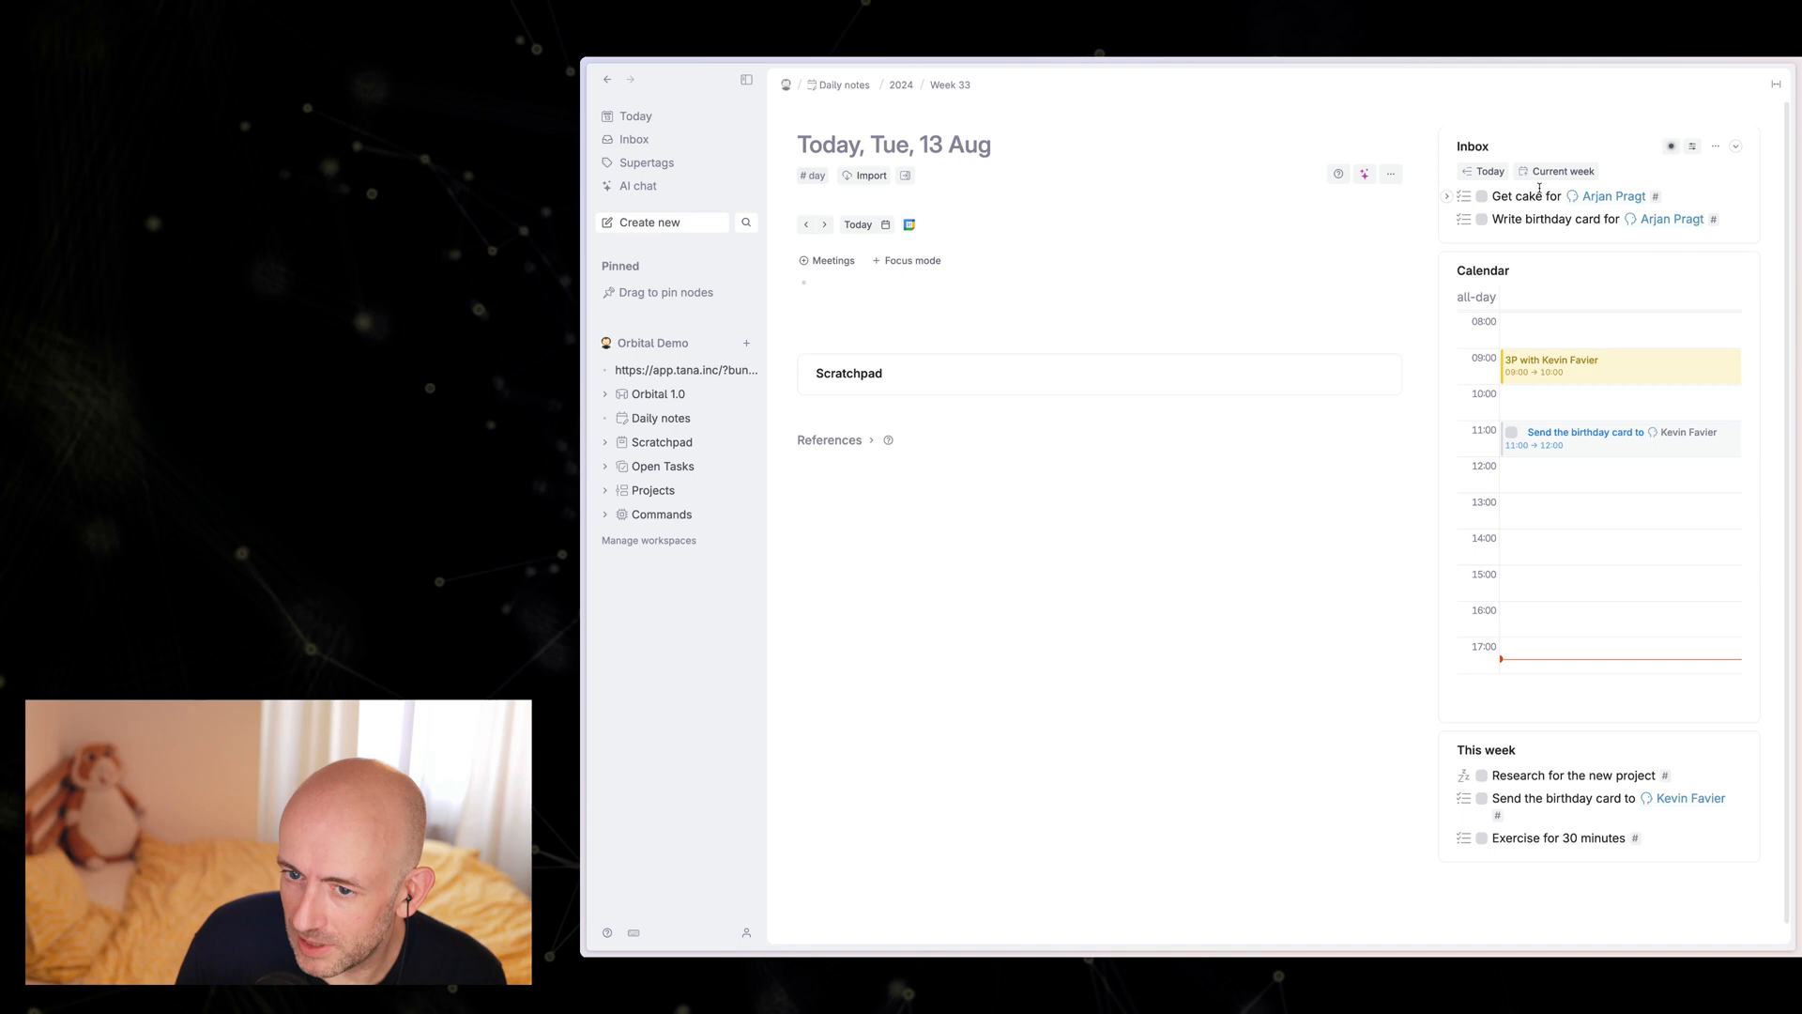
left_click(1482, 200)
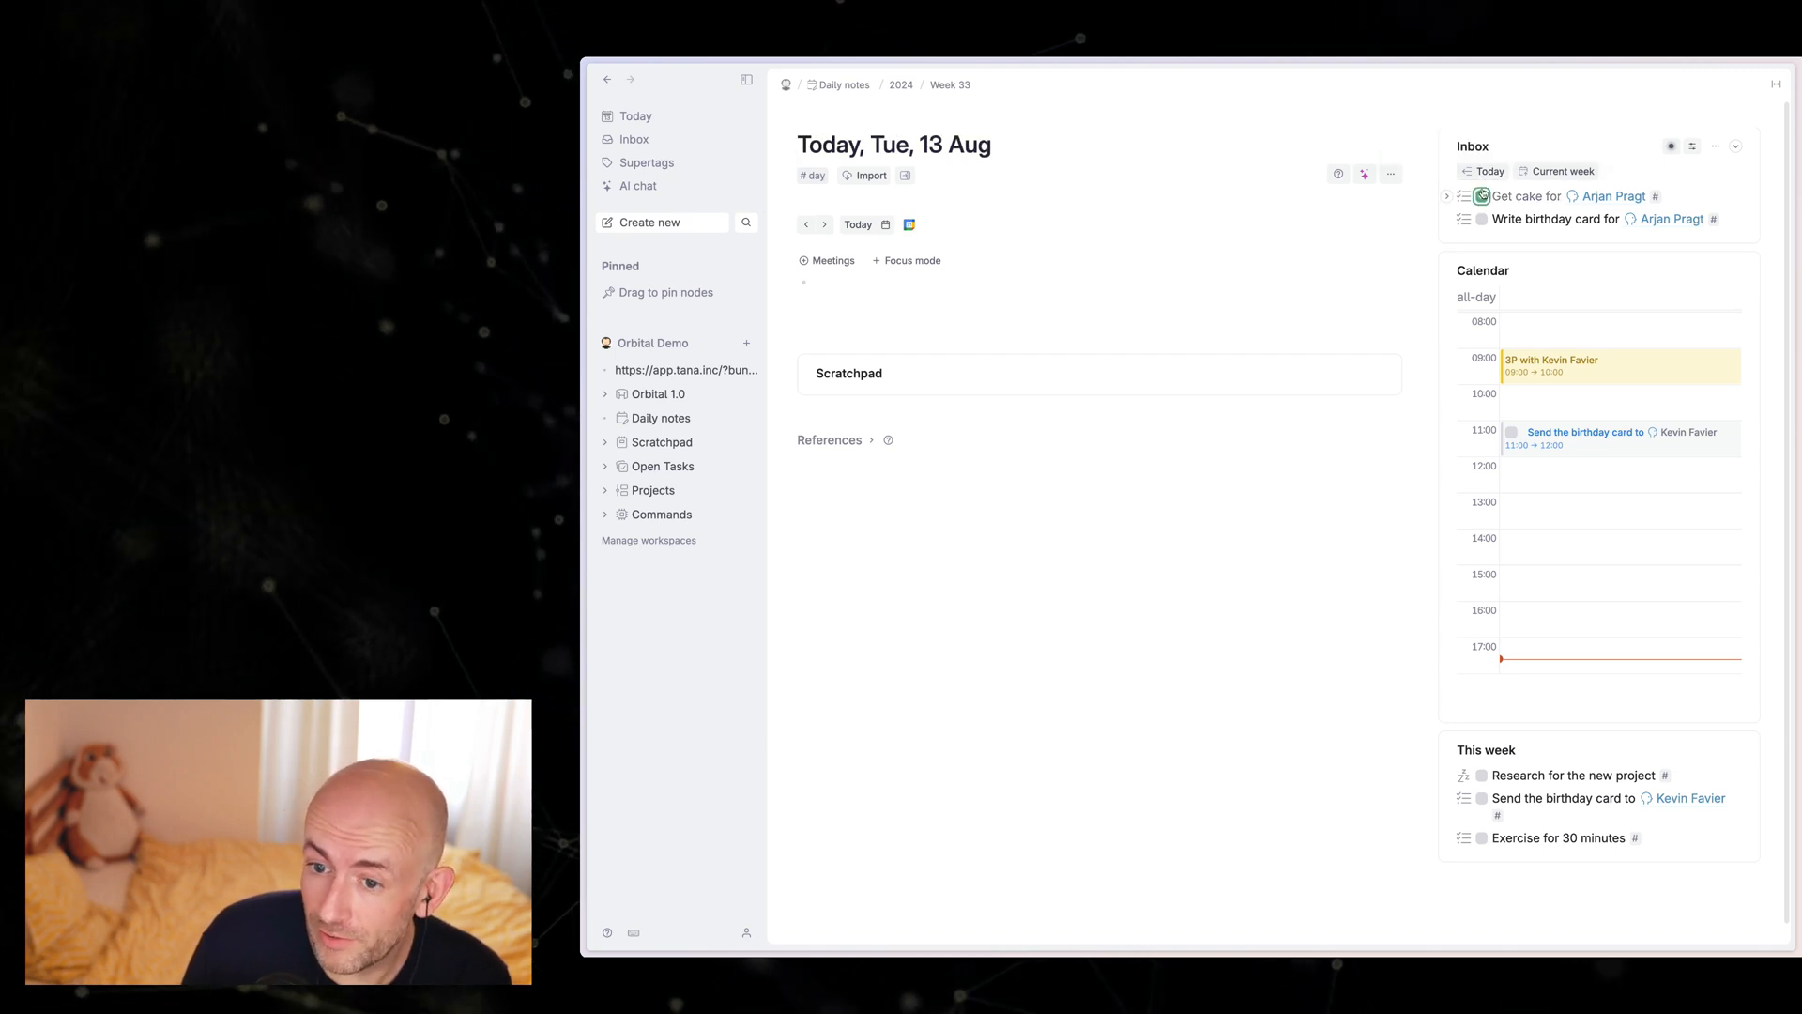
left_click(1693, 146)
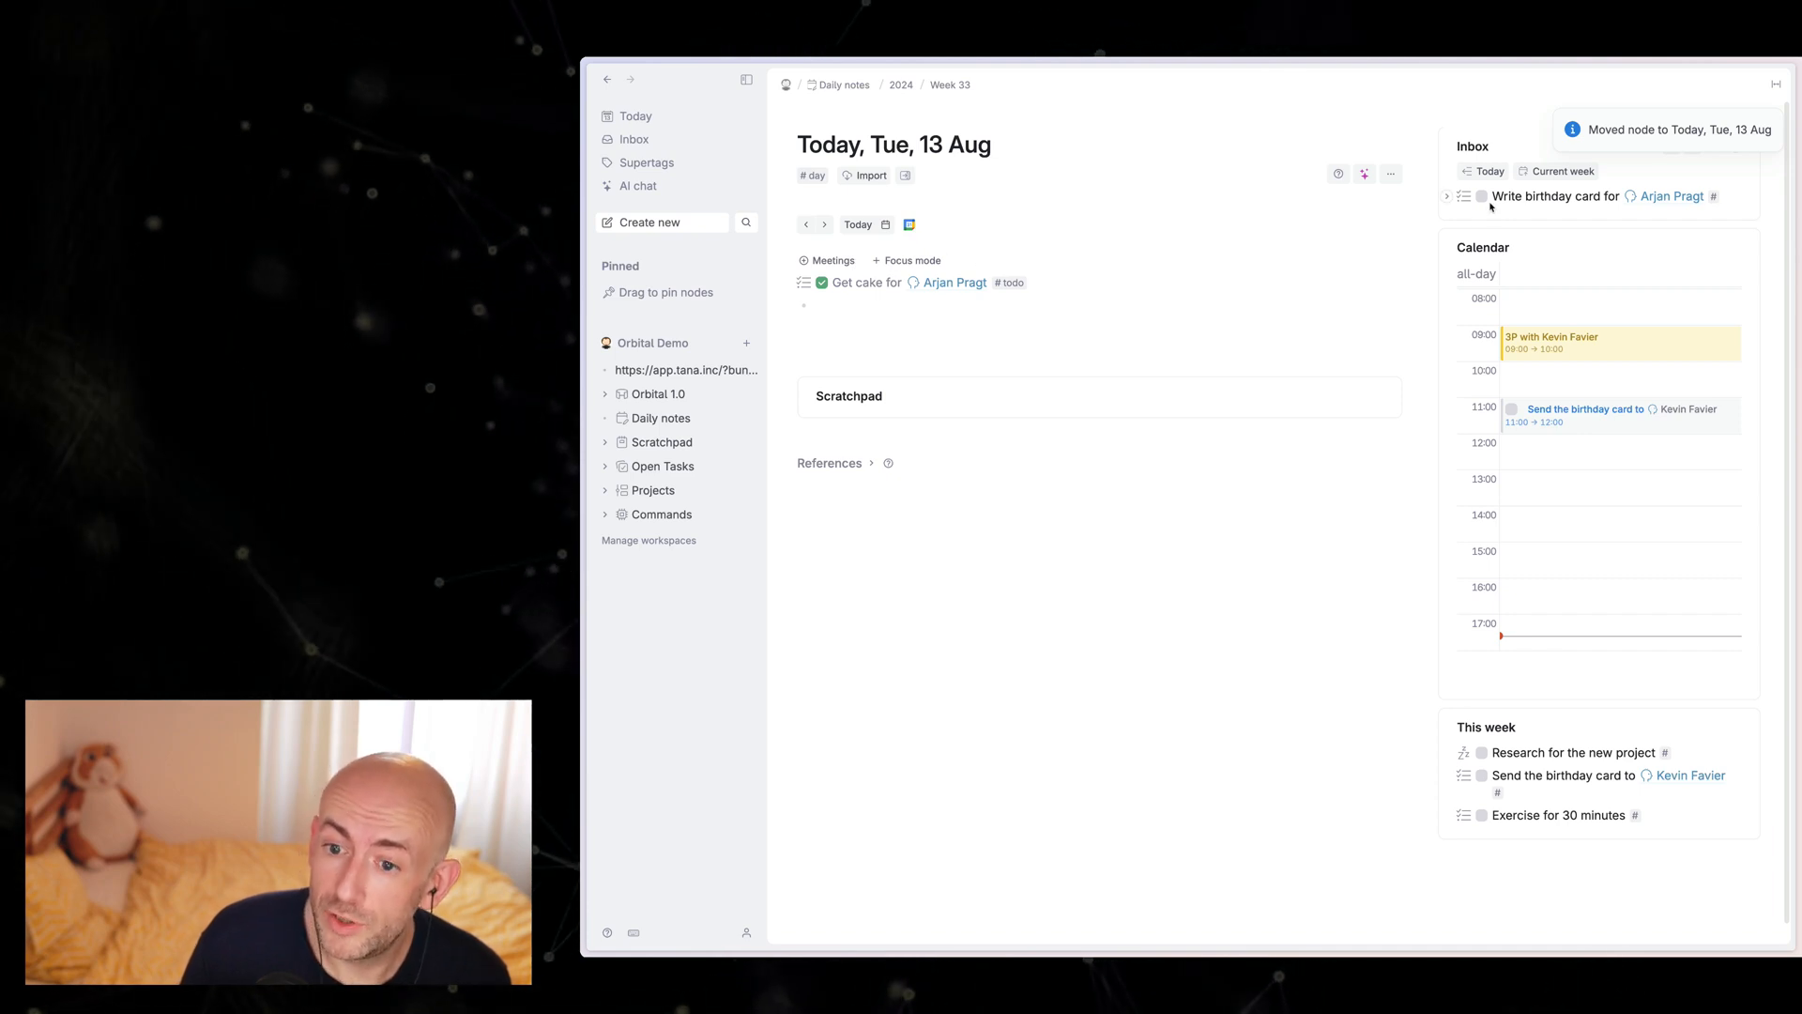
left_click(1555, 179)
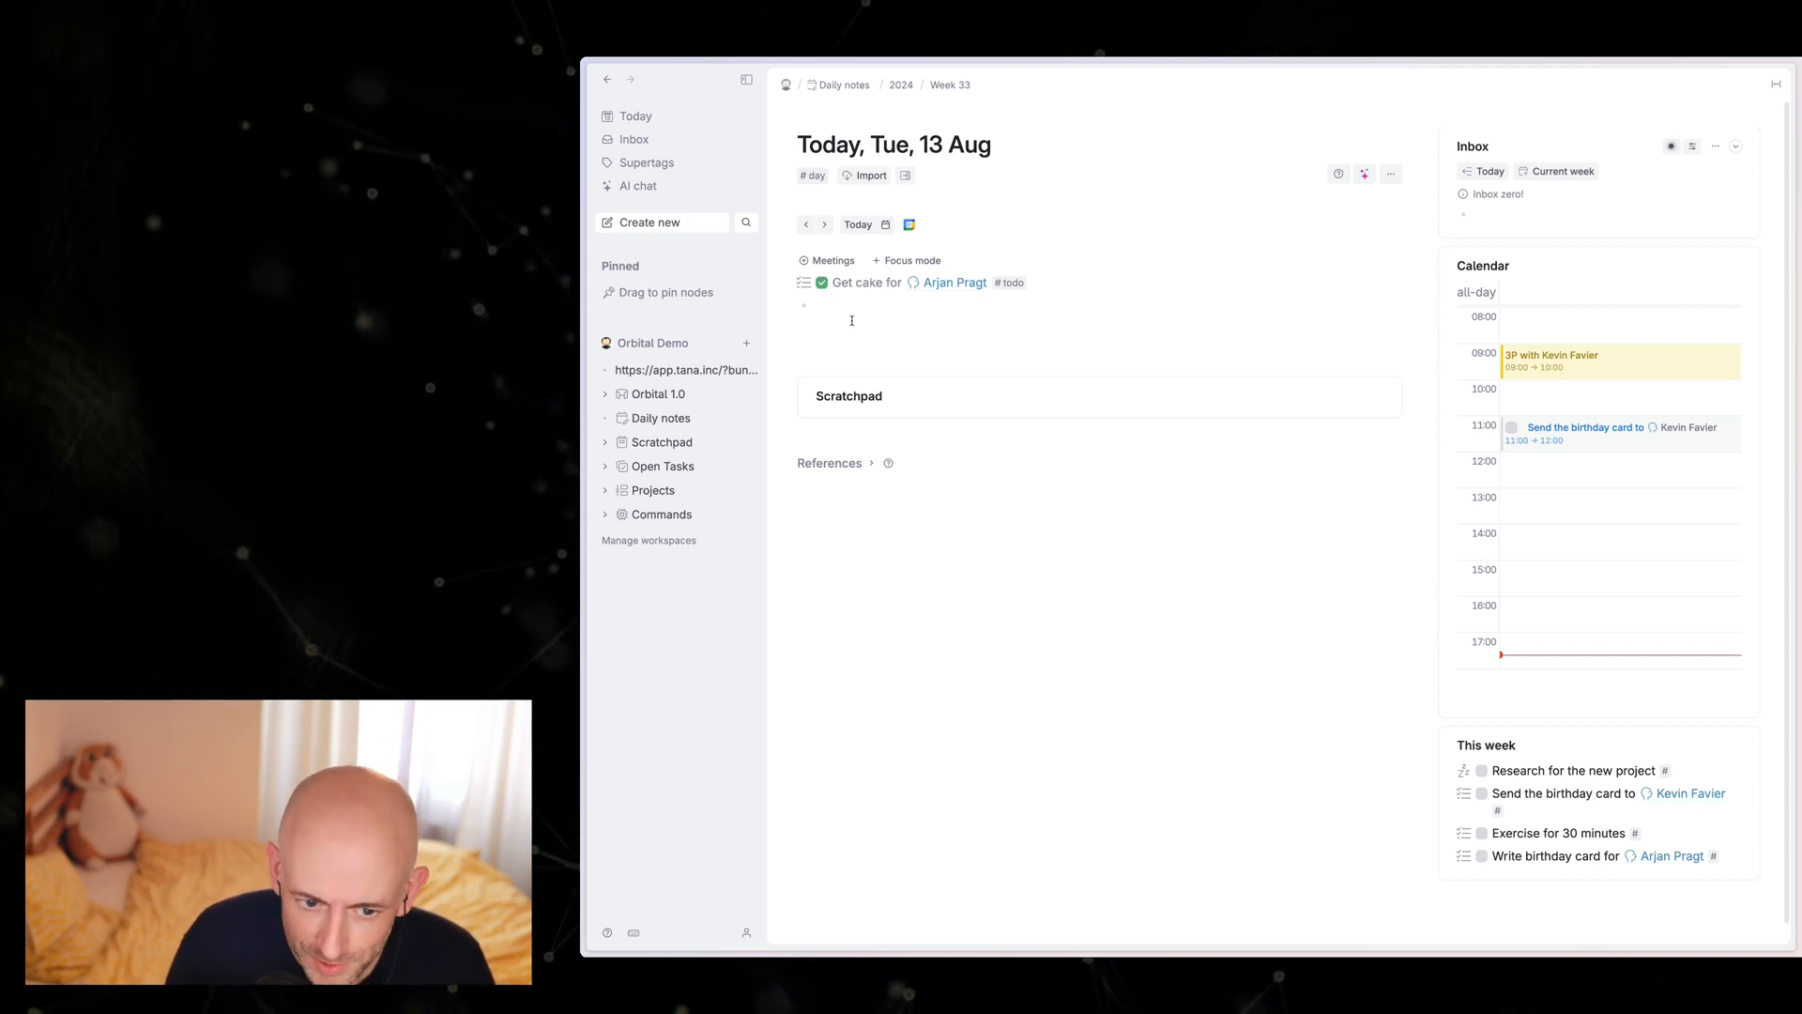
Step: Expand the Scratchpad section of today's daily note to view its contents
left_click(849, 315)
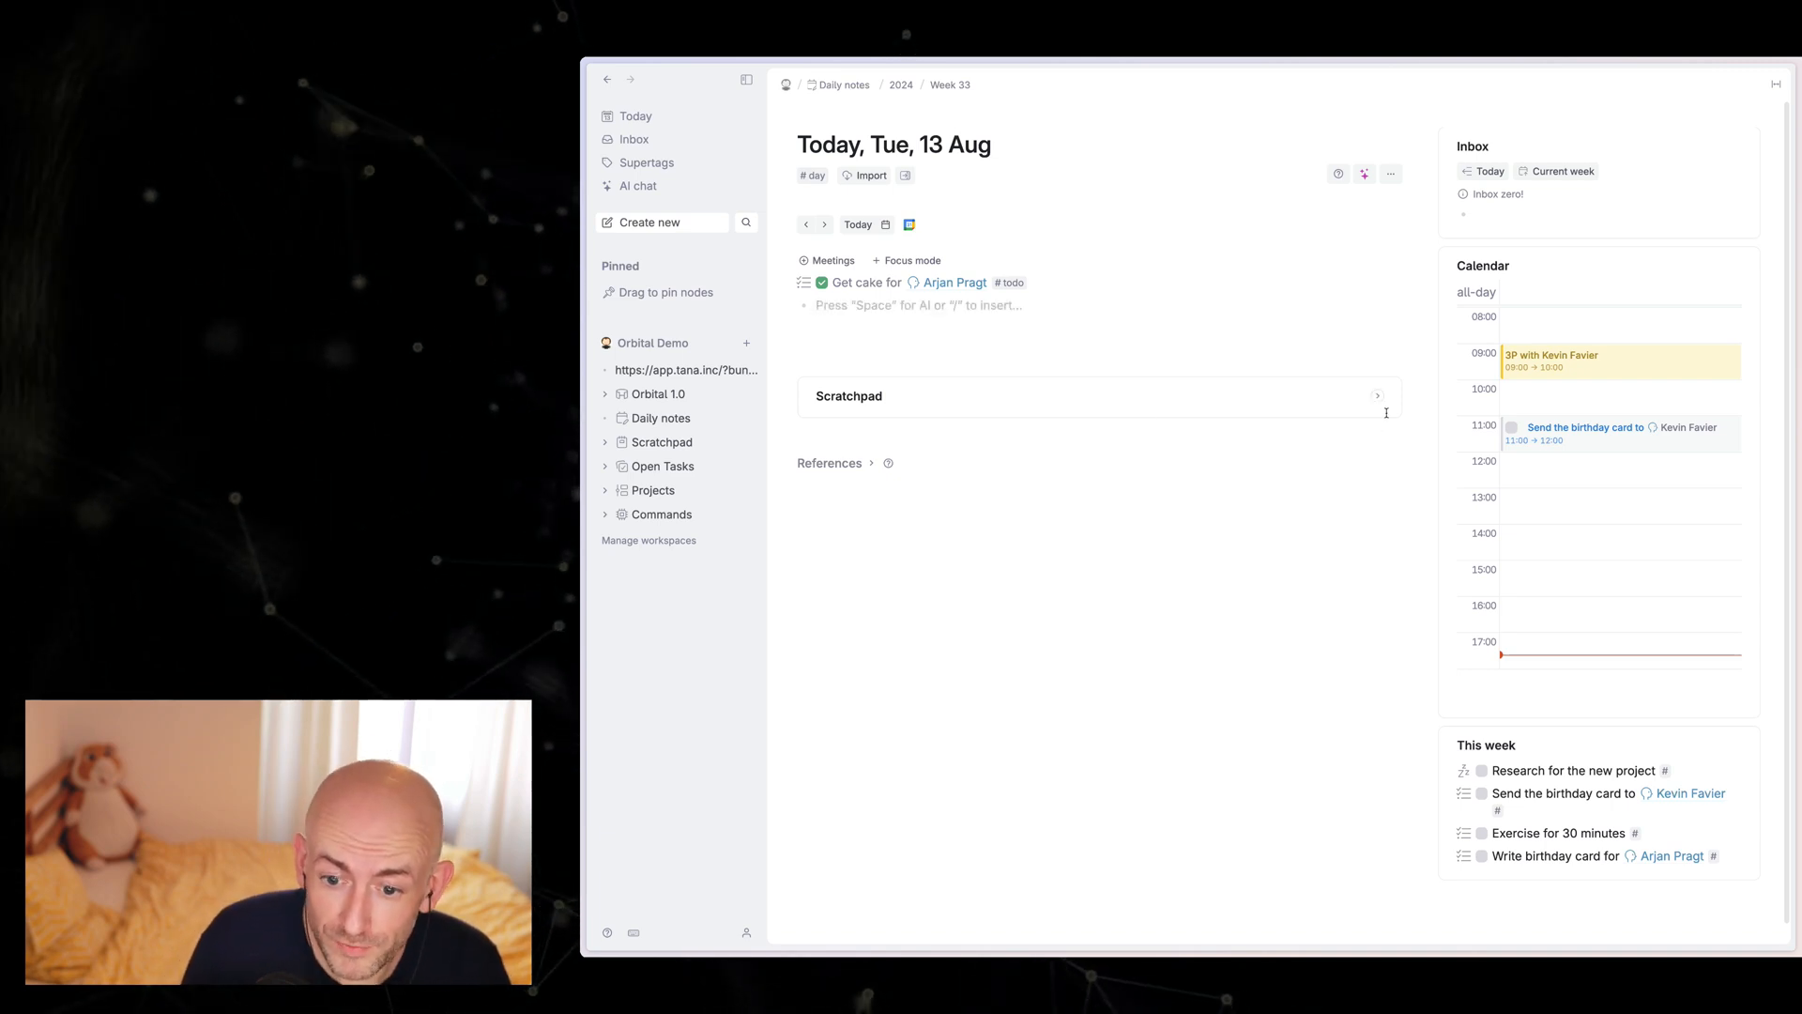
left_click(1378, 398)
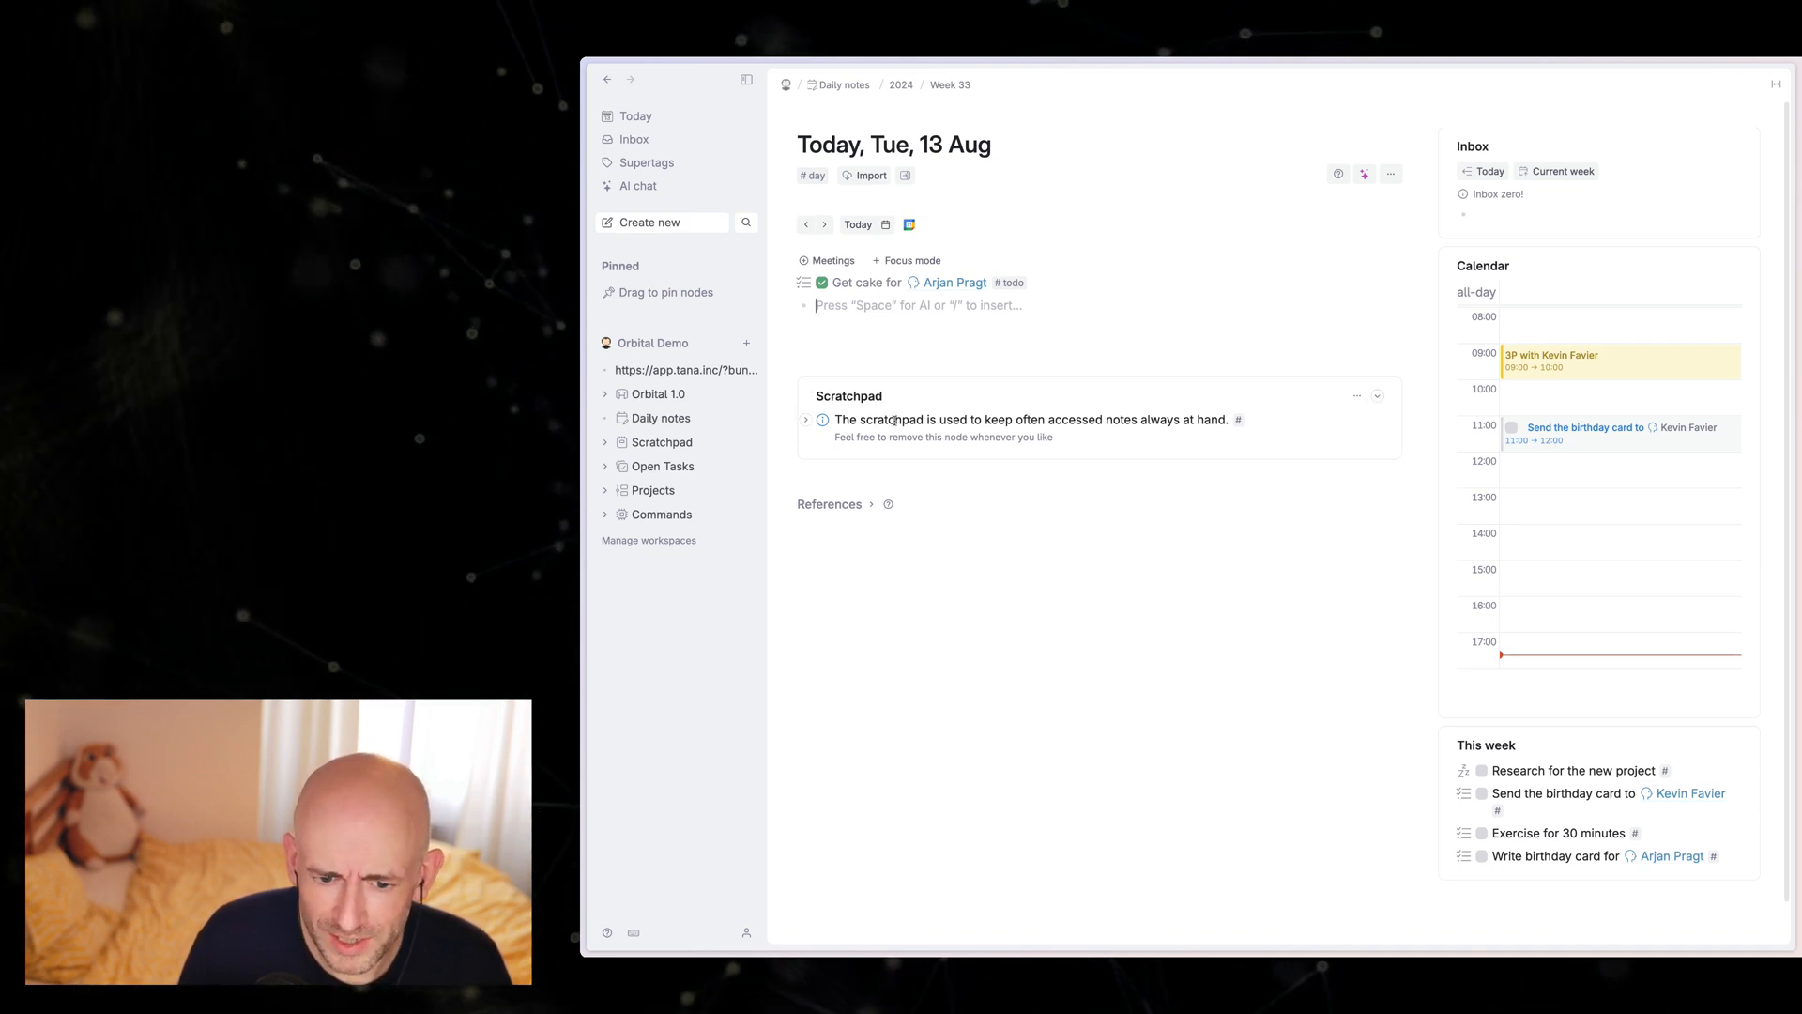
Step: Remove the explanatory info node from the Scratchpad on today's daily note and collapse the Scratchpad section
left_click(894, 421)
key("super+shift+BackSpace")
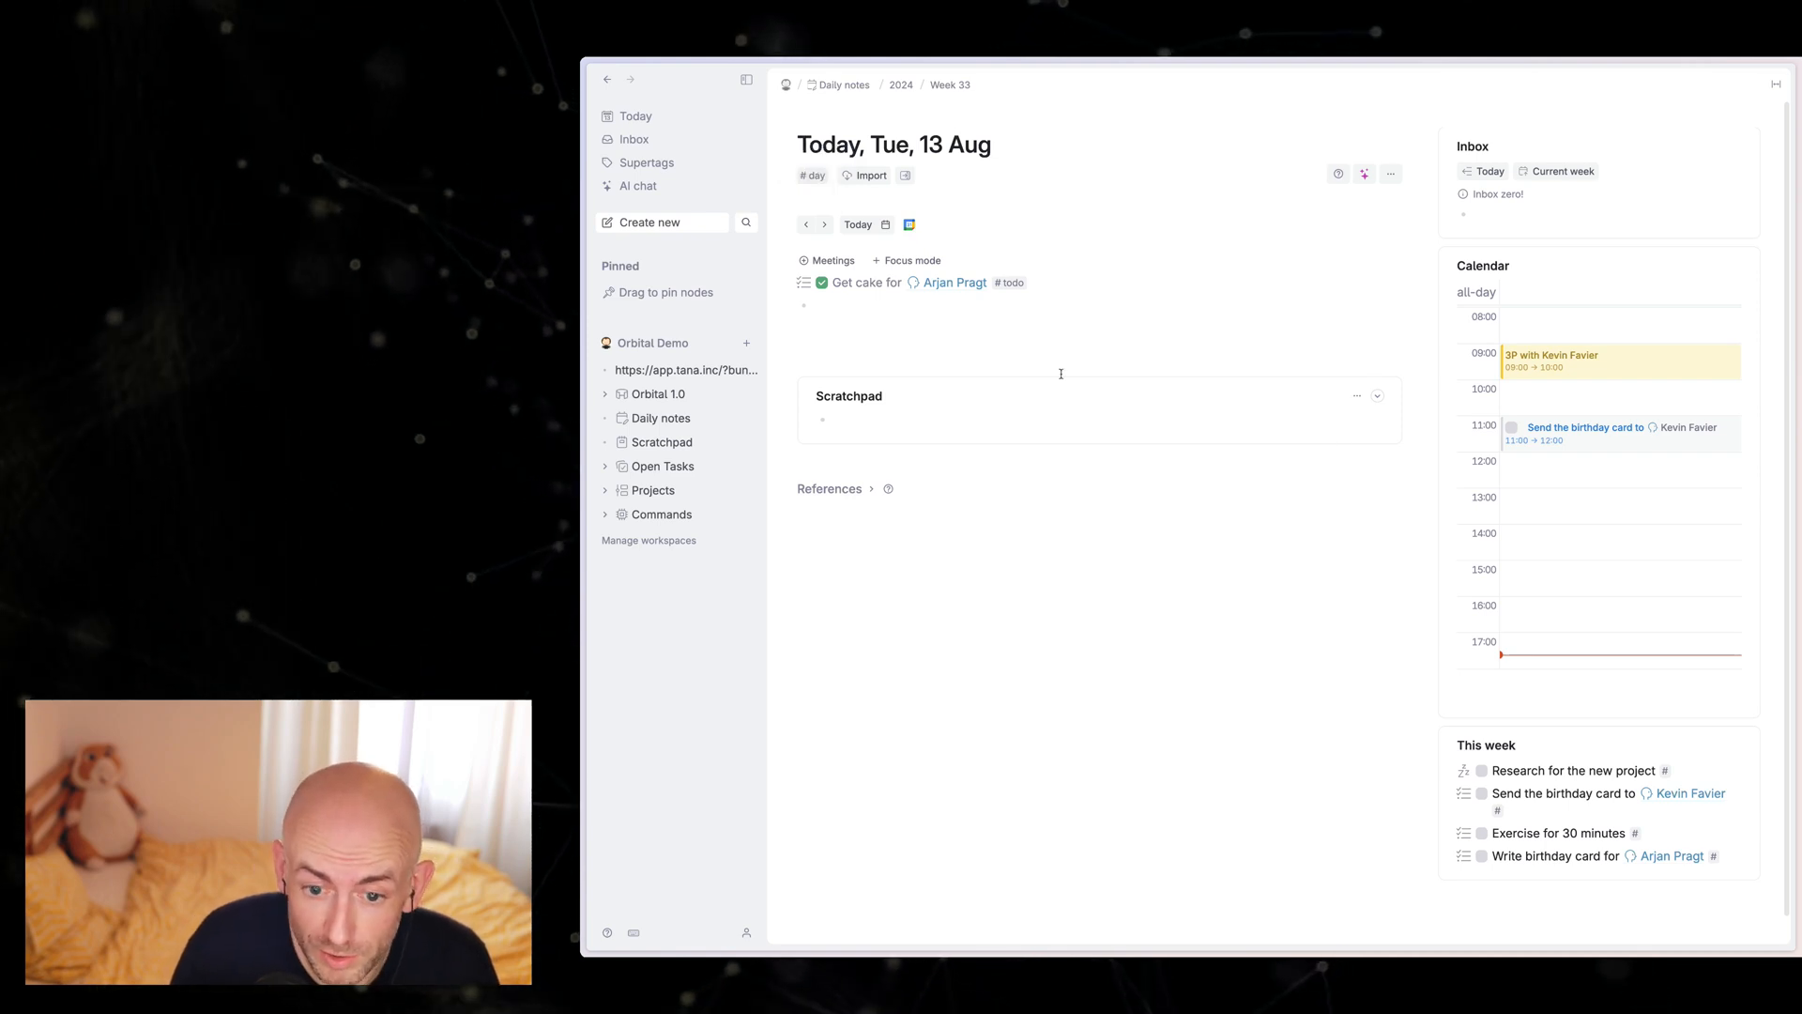
left_click(1378, 397)
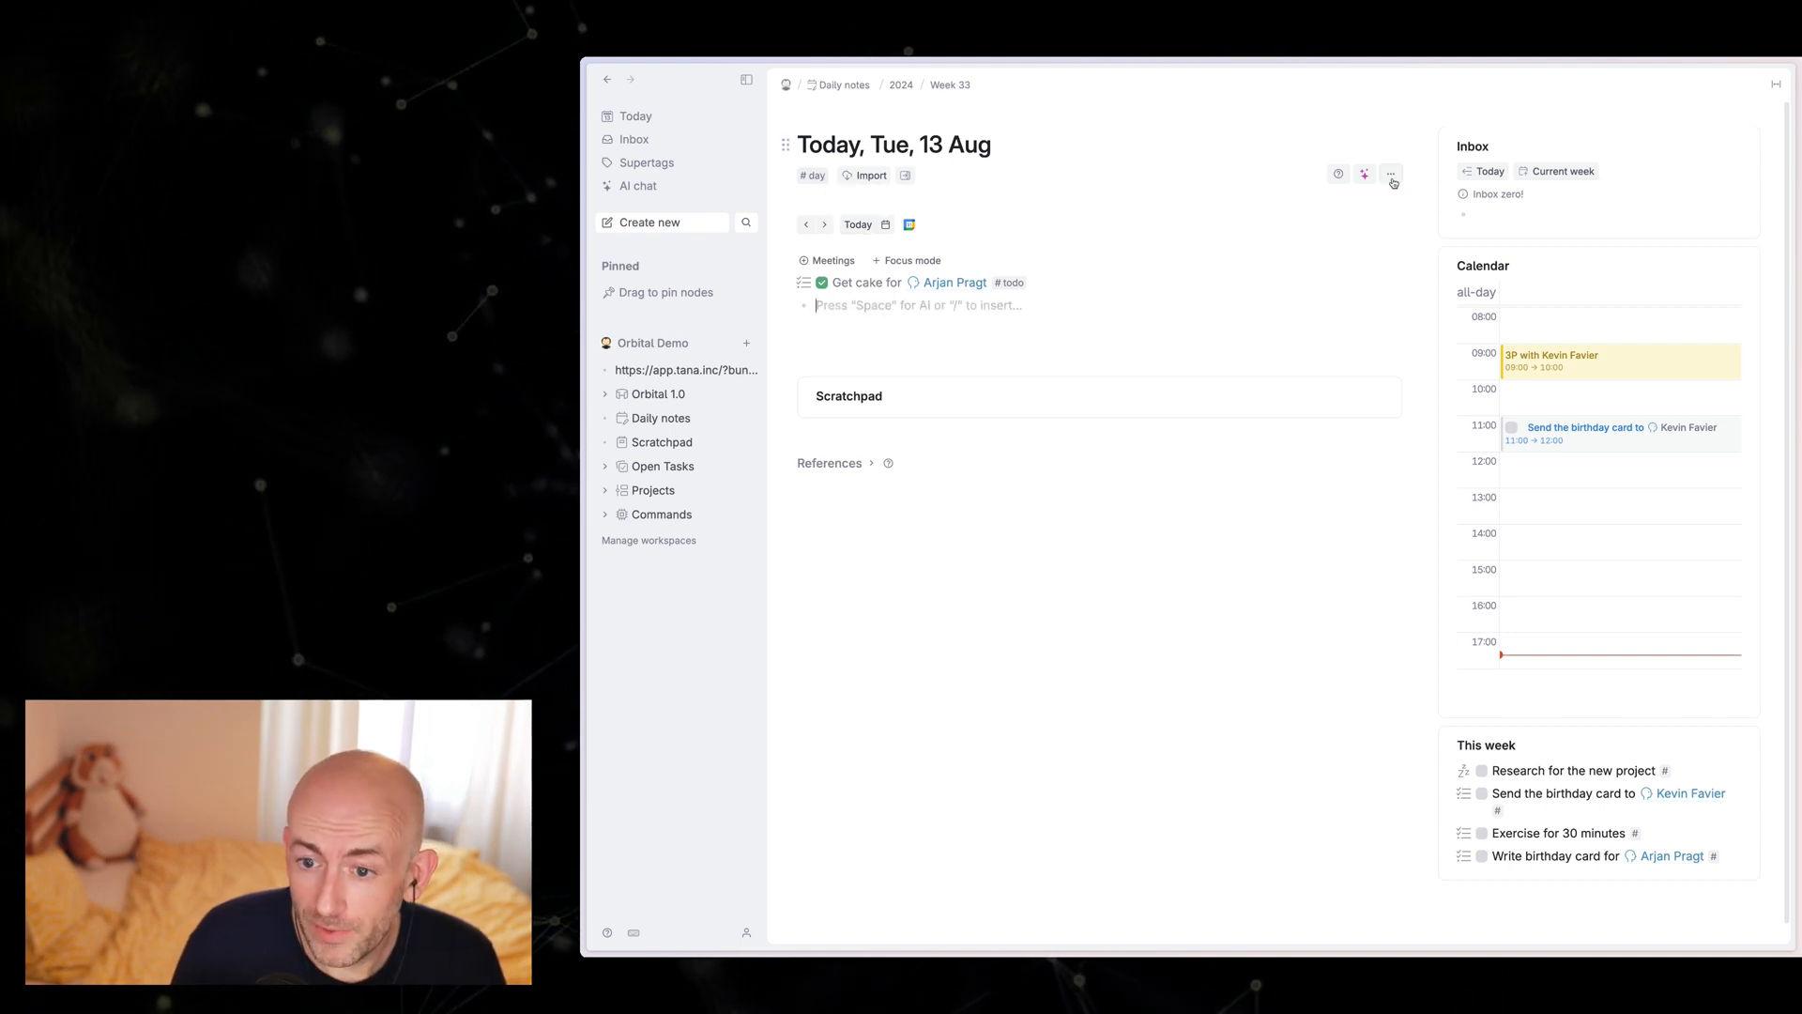
Step: Open the schema of the Orbital Demo workspace and look through its list of supertags
left_click(1392, 175)
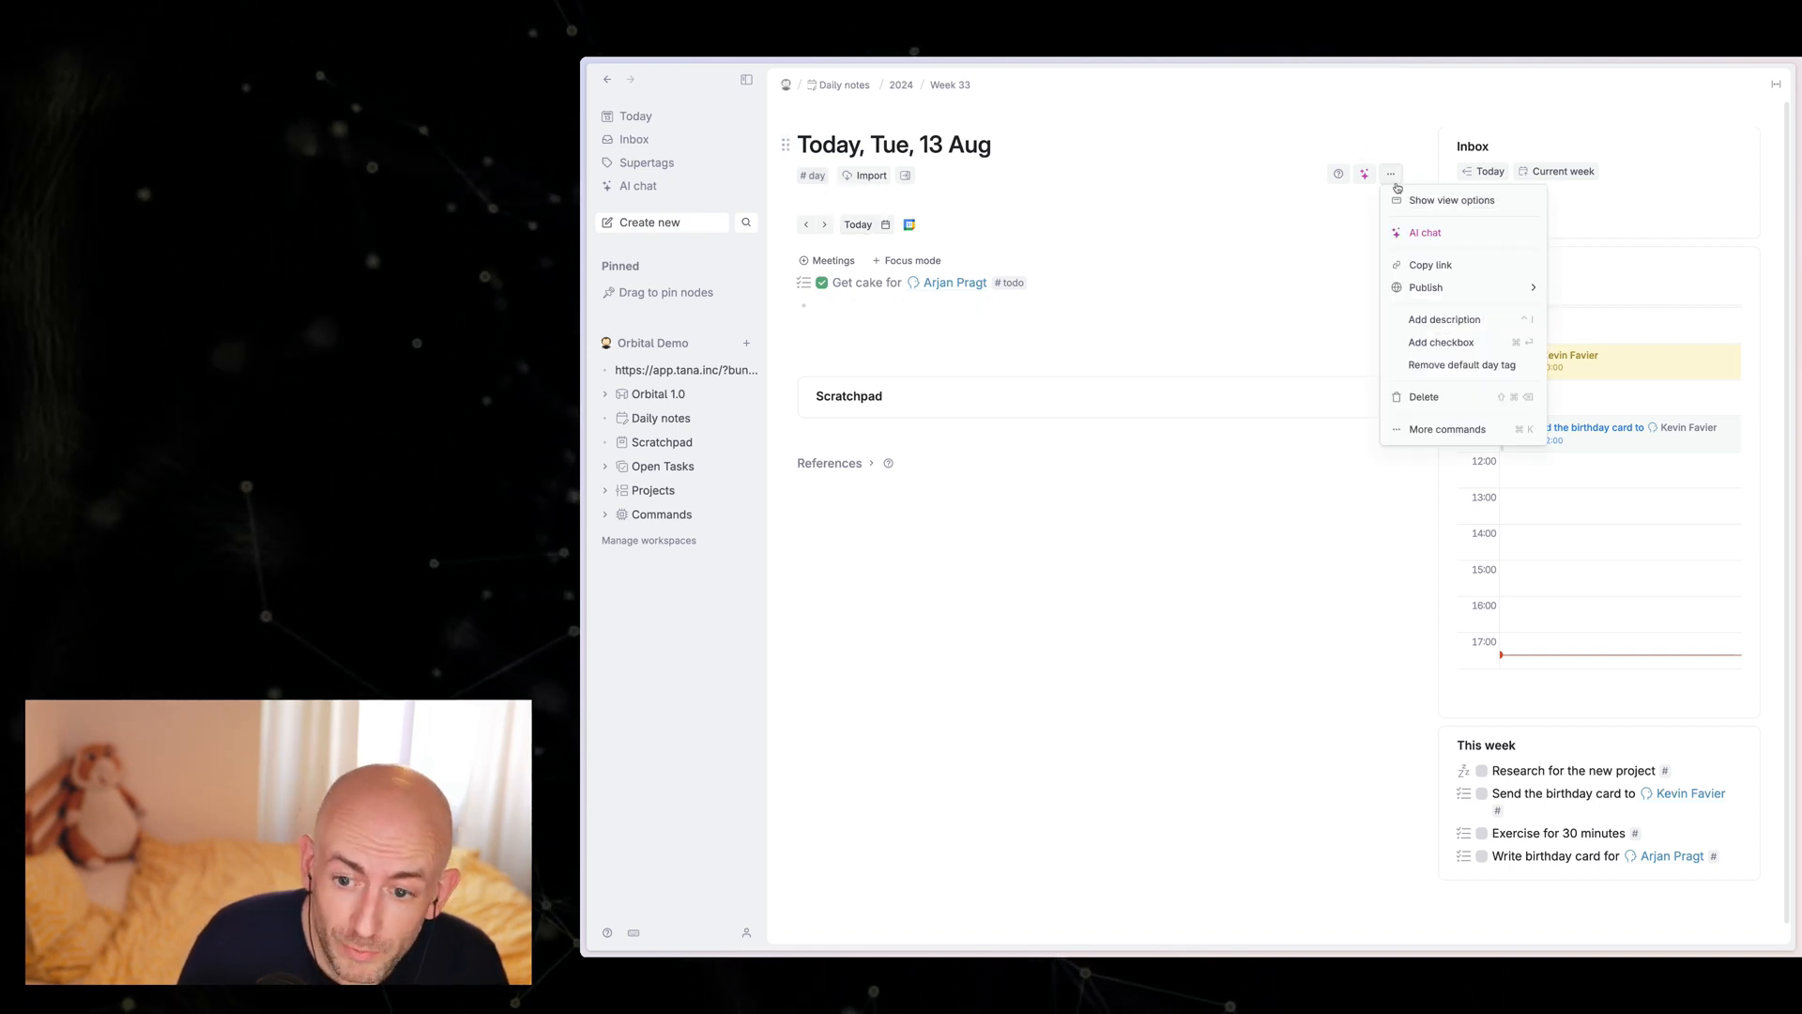
left_click(1294, 278)
left_click(657, 346)
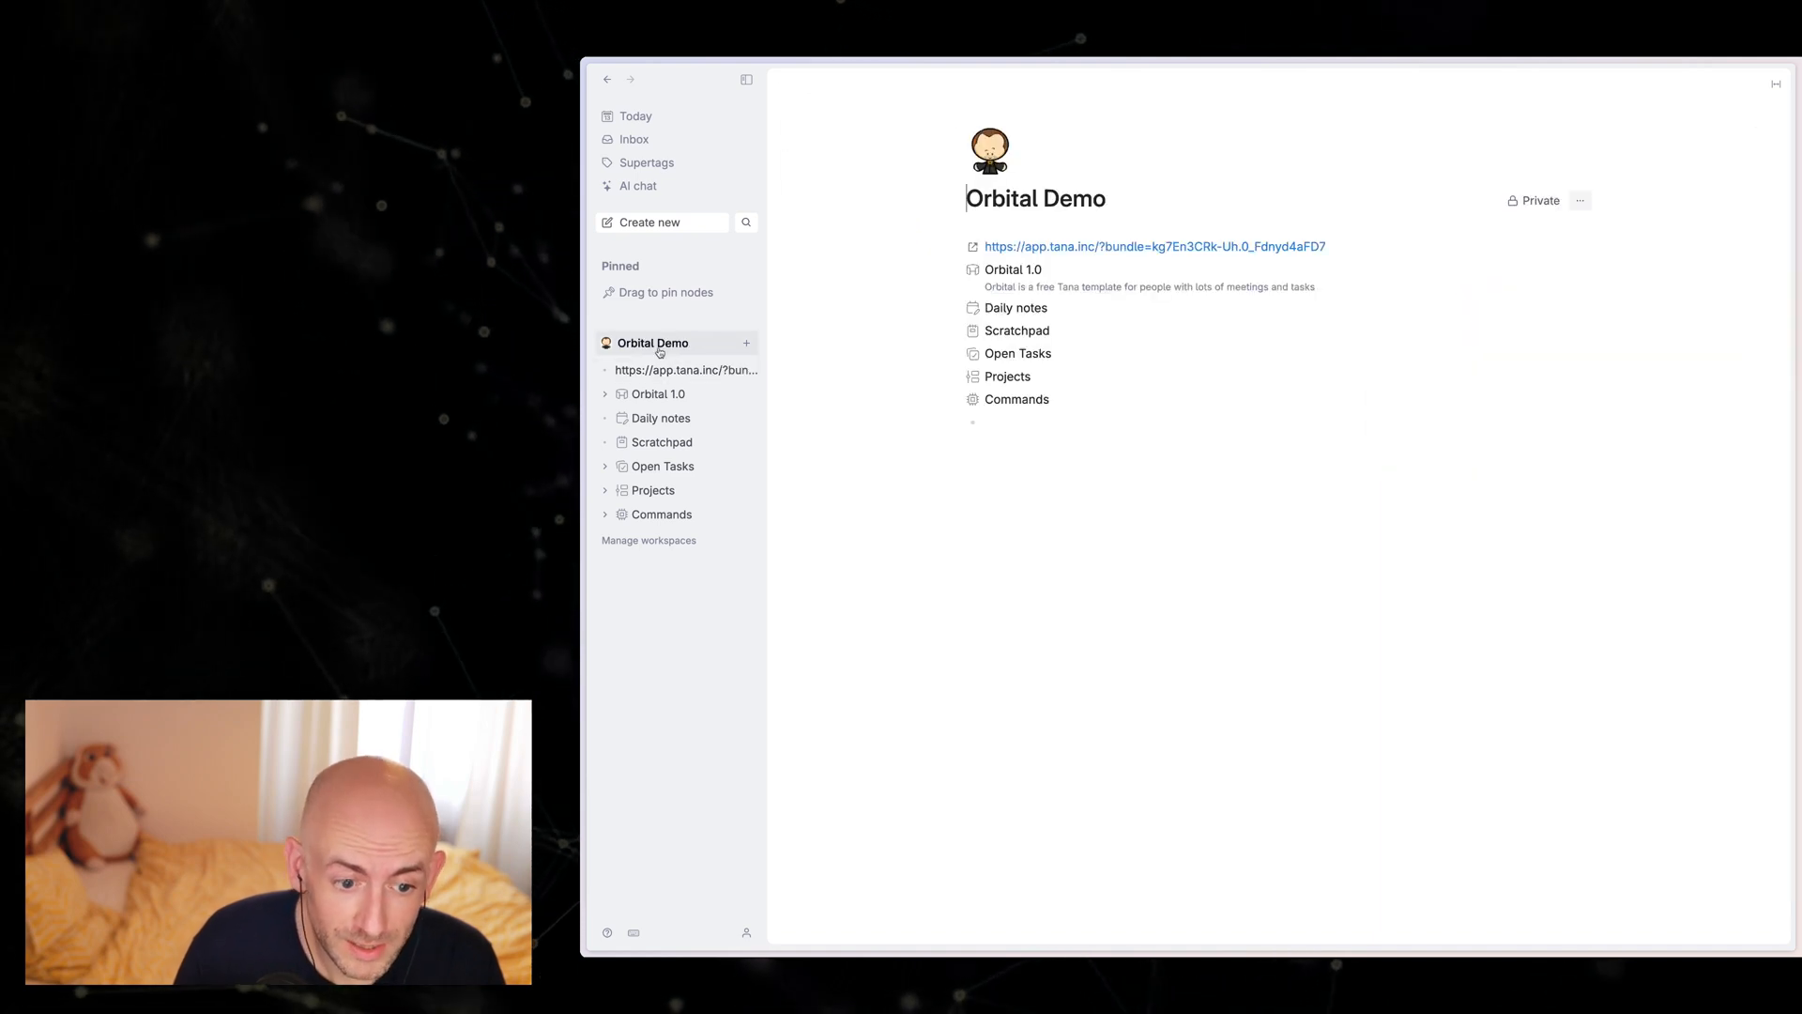
left_click(1583, 202)
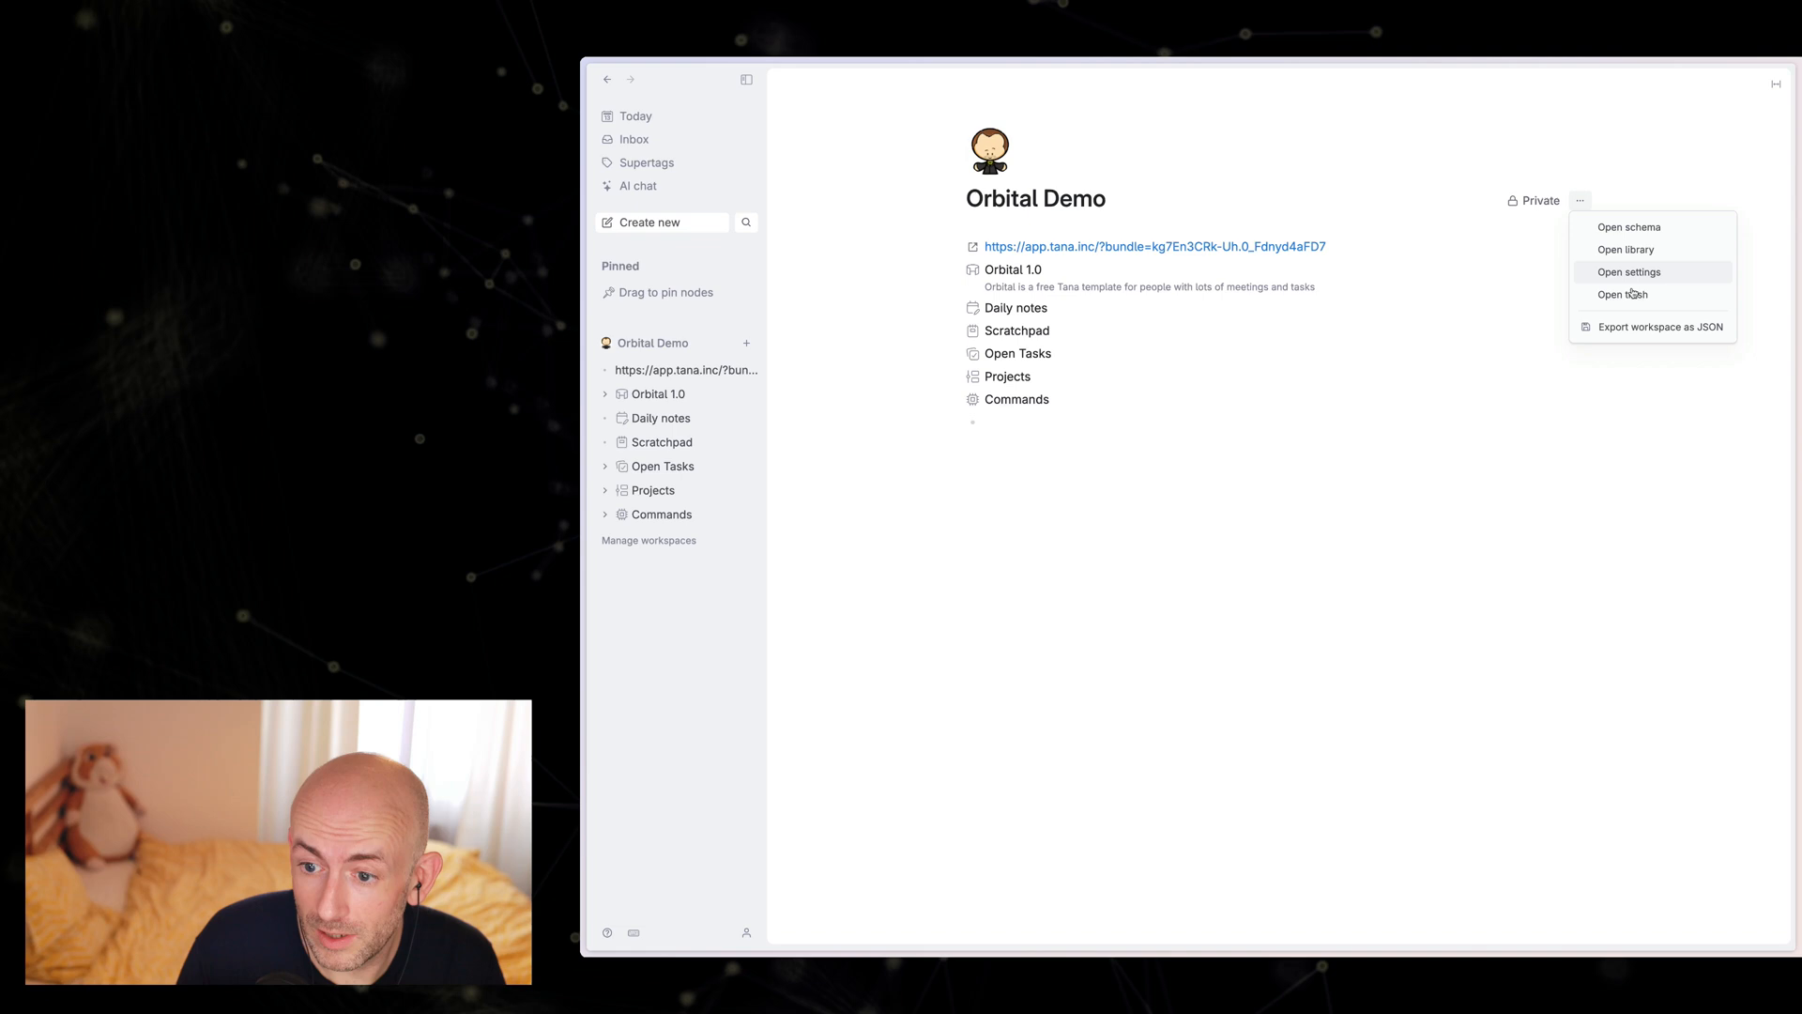
left_click(1622, 227)
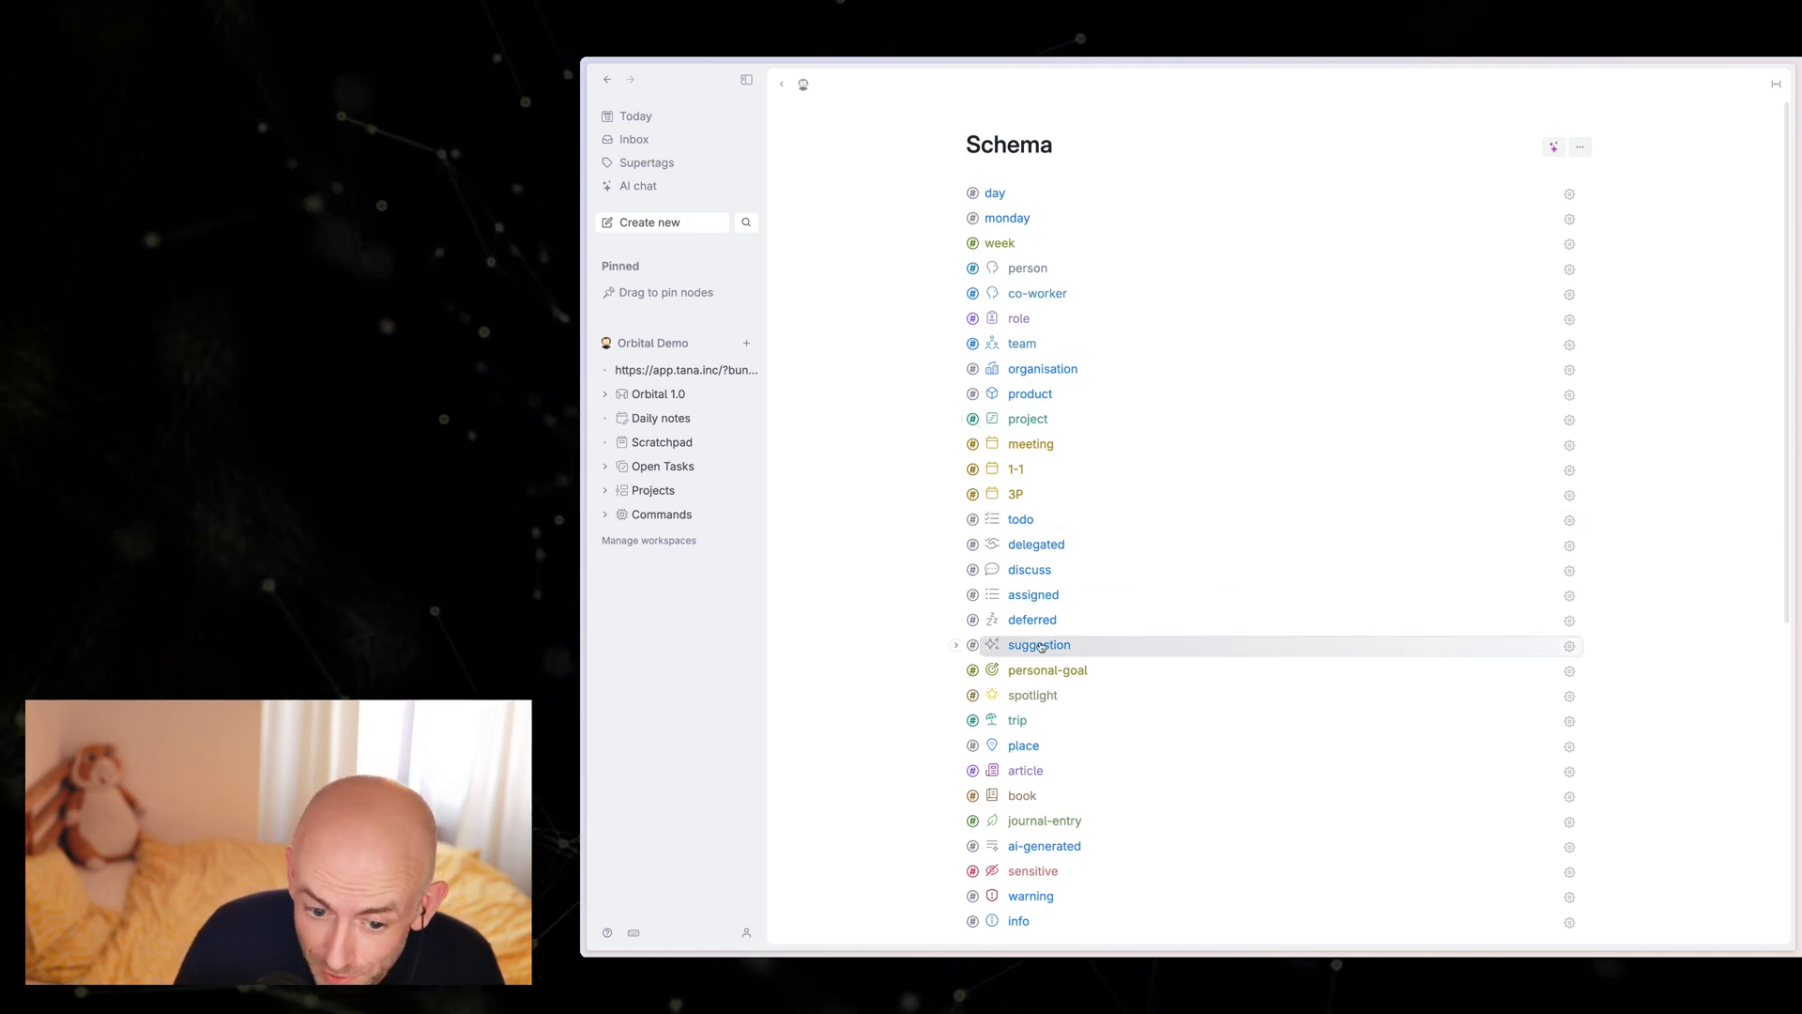
scroll(1040, 646, "down", 1)
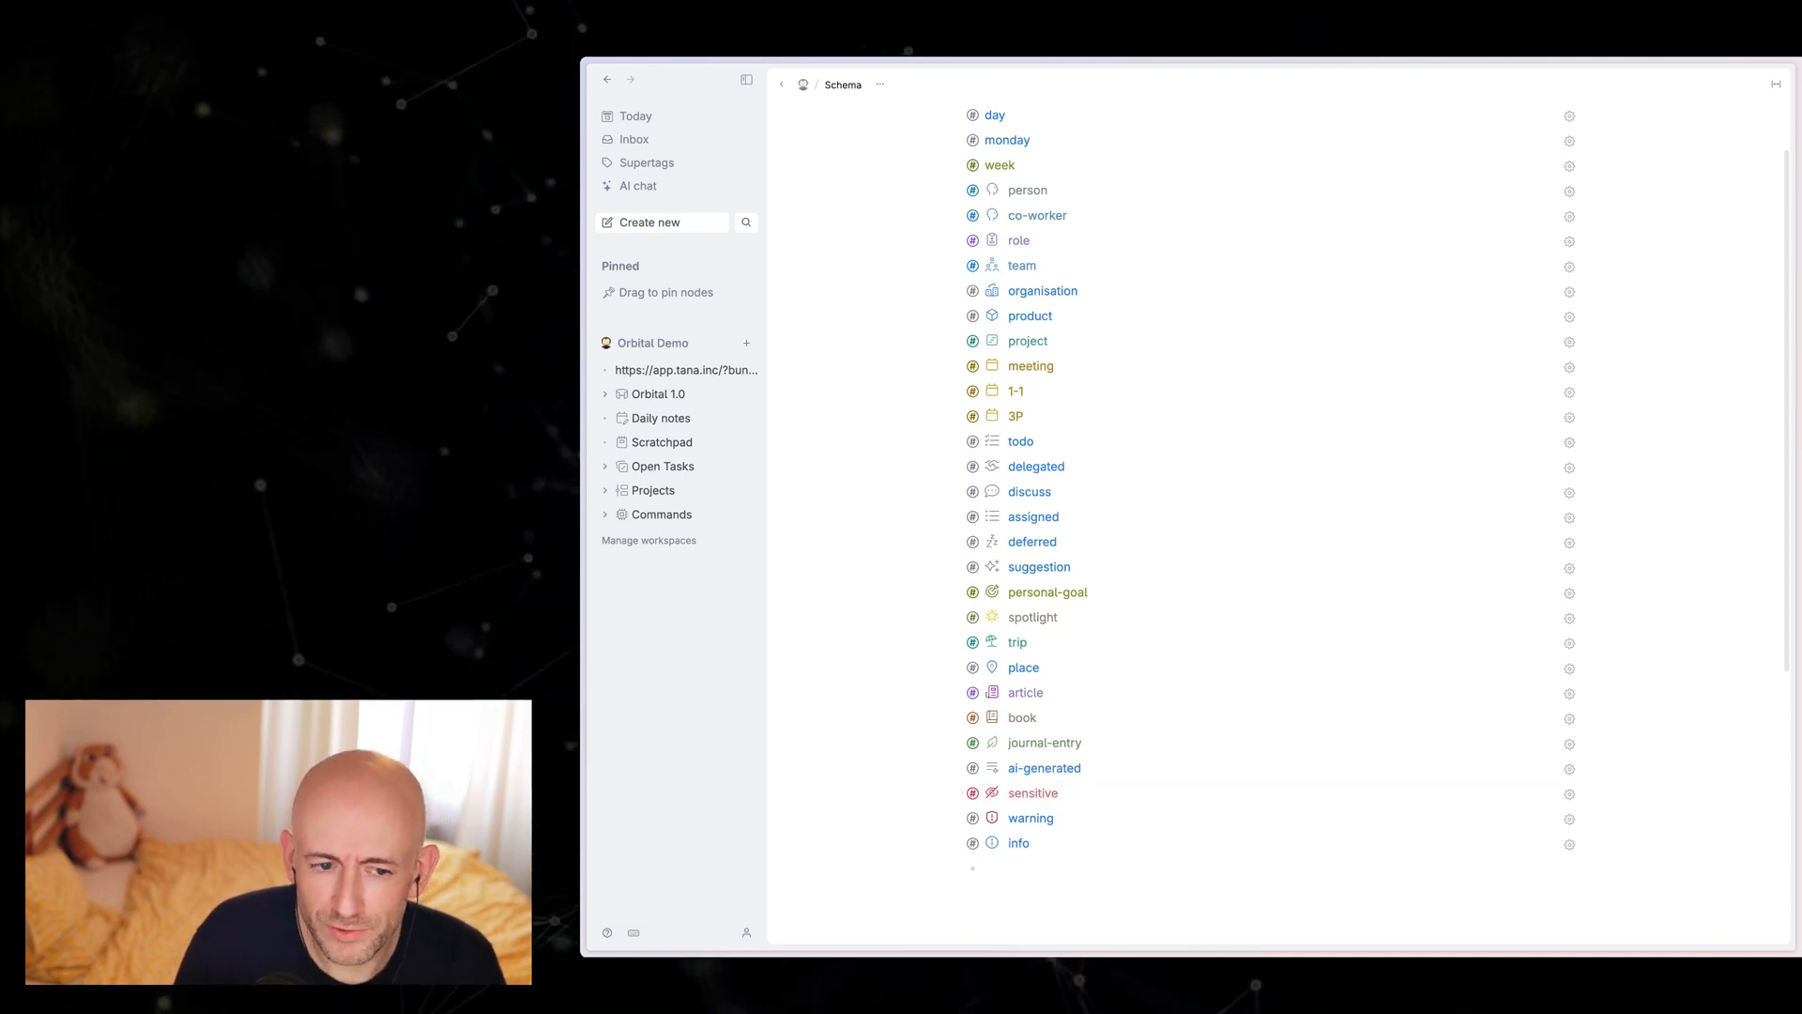
Step: Return to today's daily note and open the 09:00 3P meeting from its calendar, at the last Intro question
left_click(643, 116)
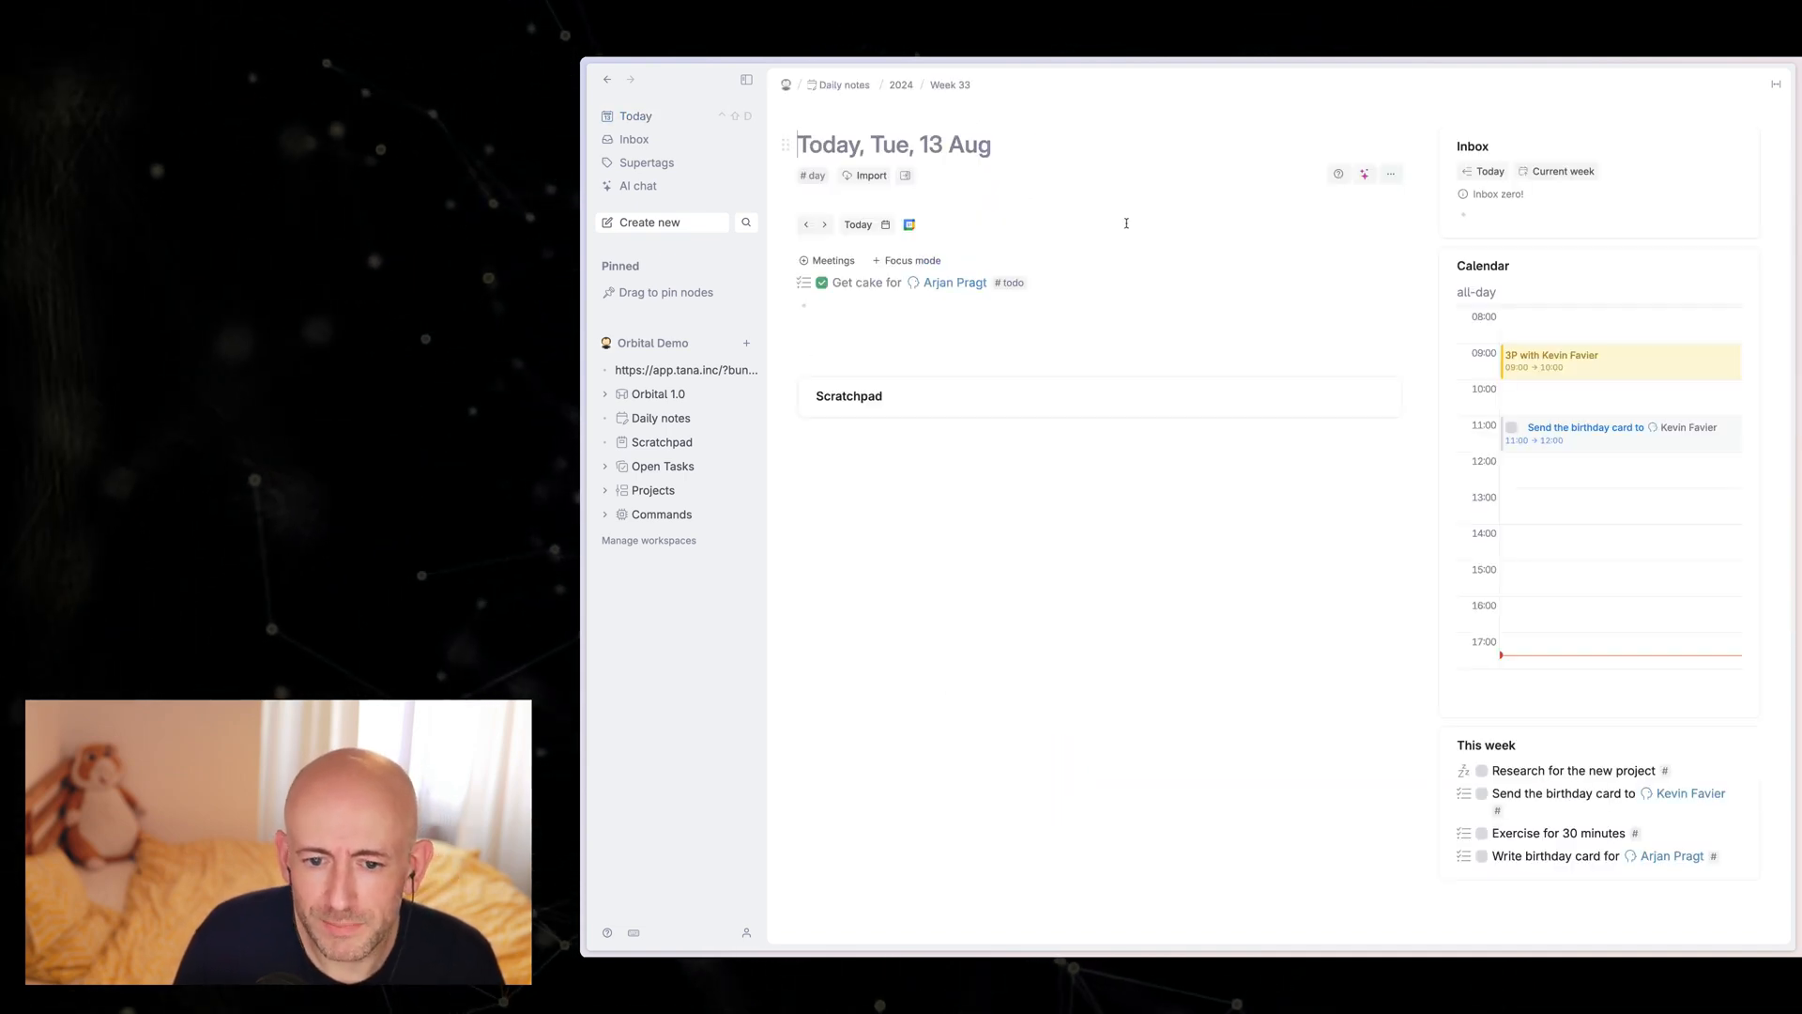
left_click(1589, 373)
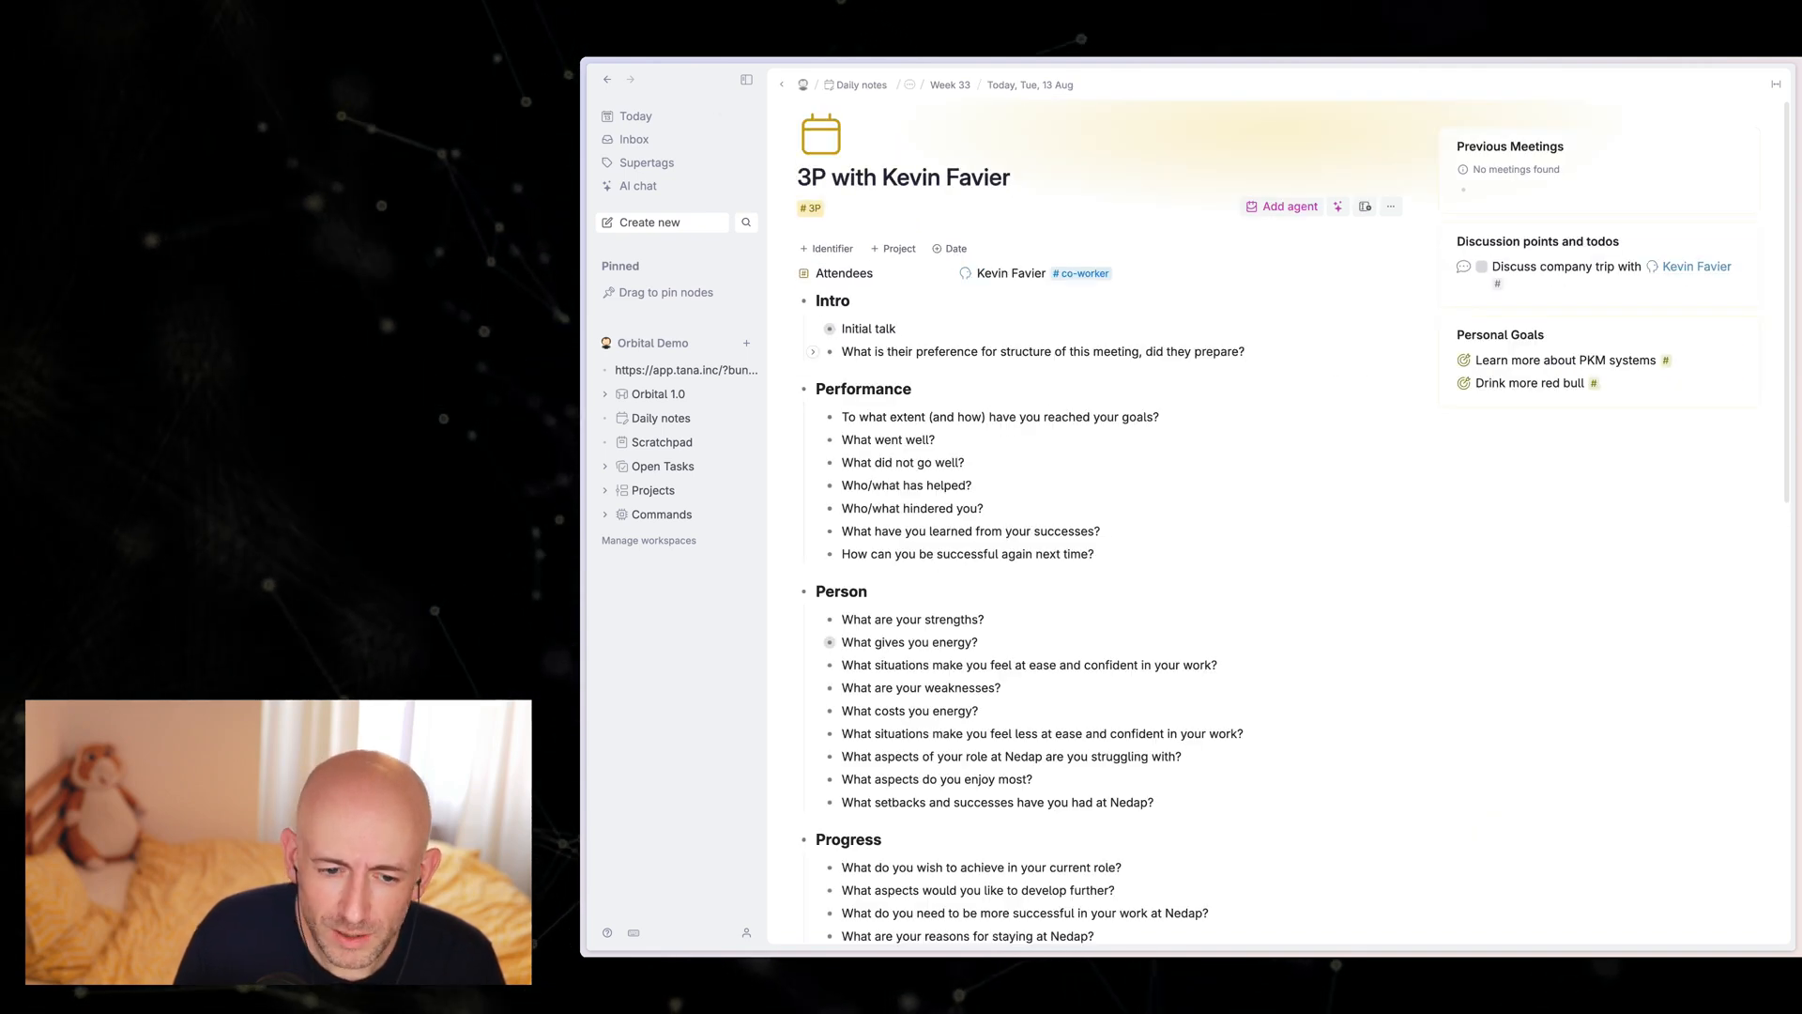
left_click(1306, 360)
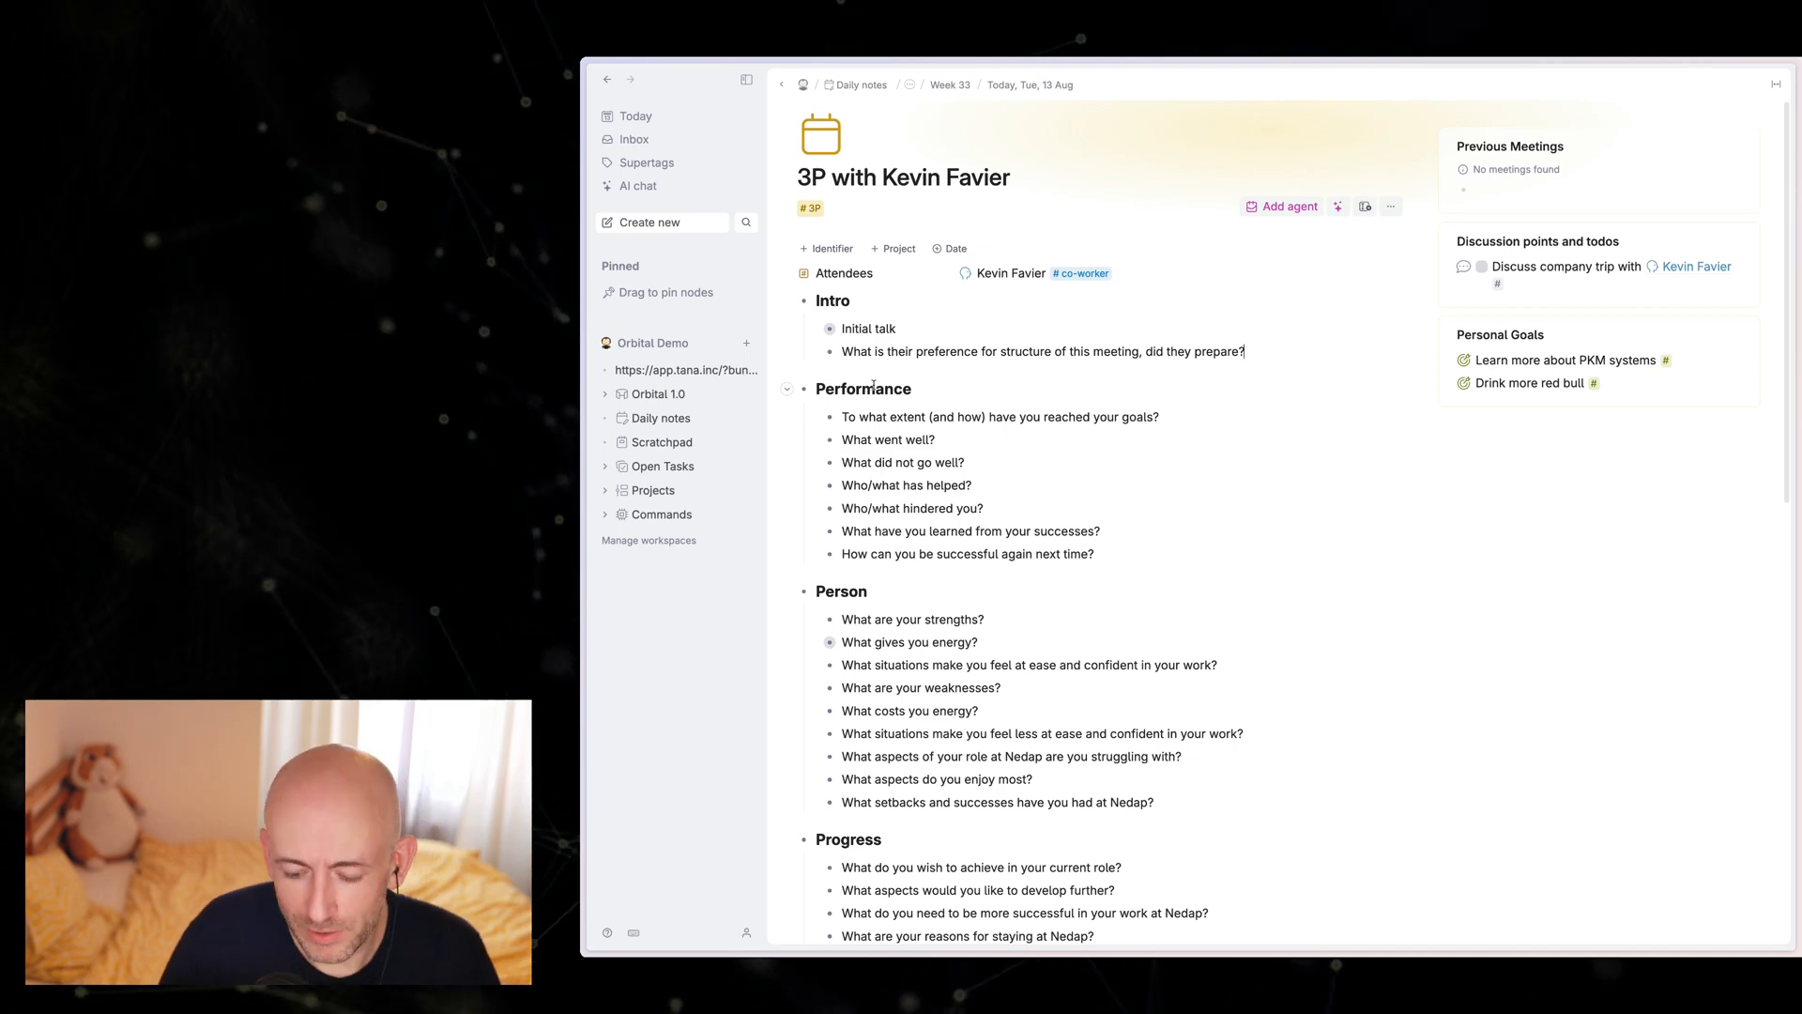
key("Return")
key("space")
type("#sens")
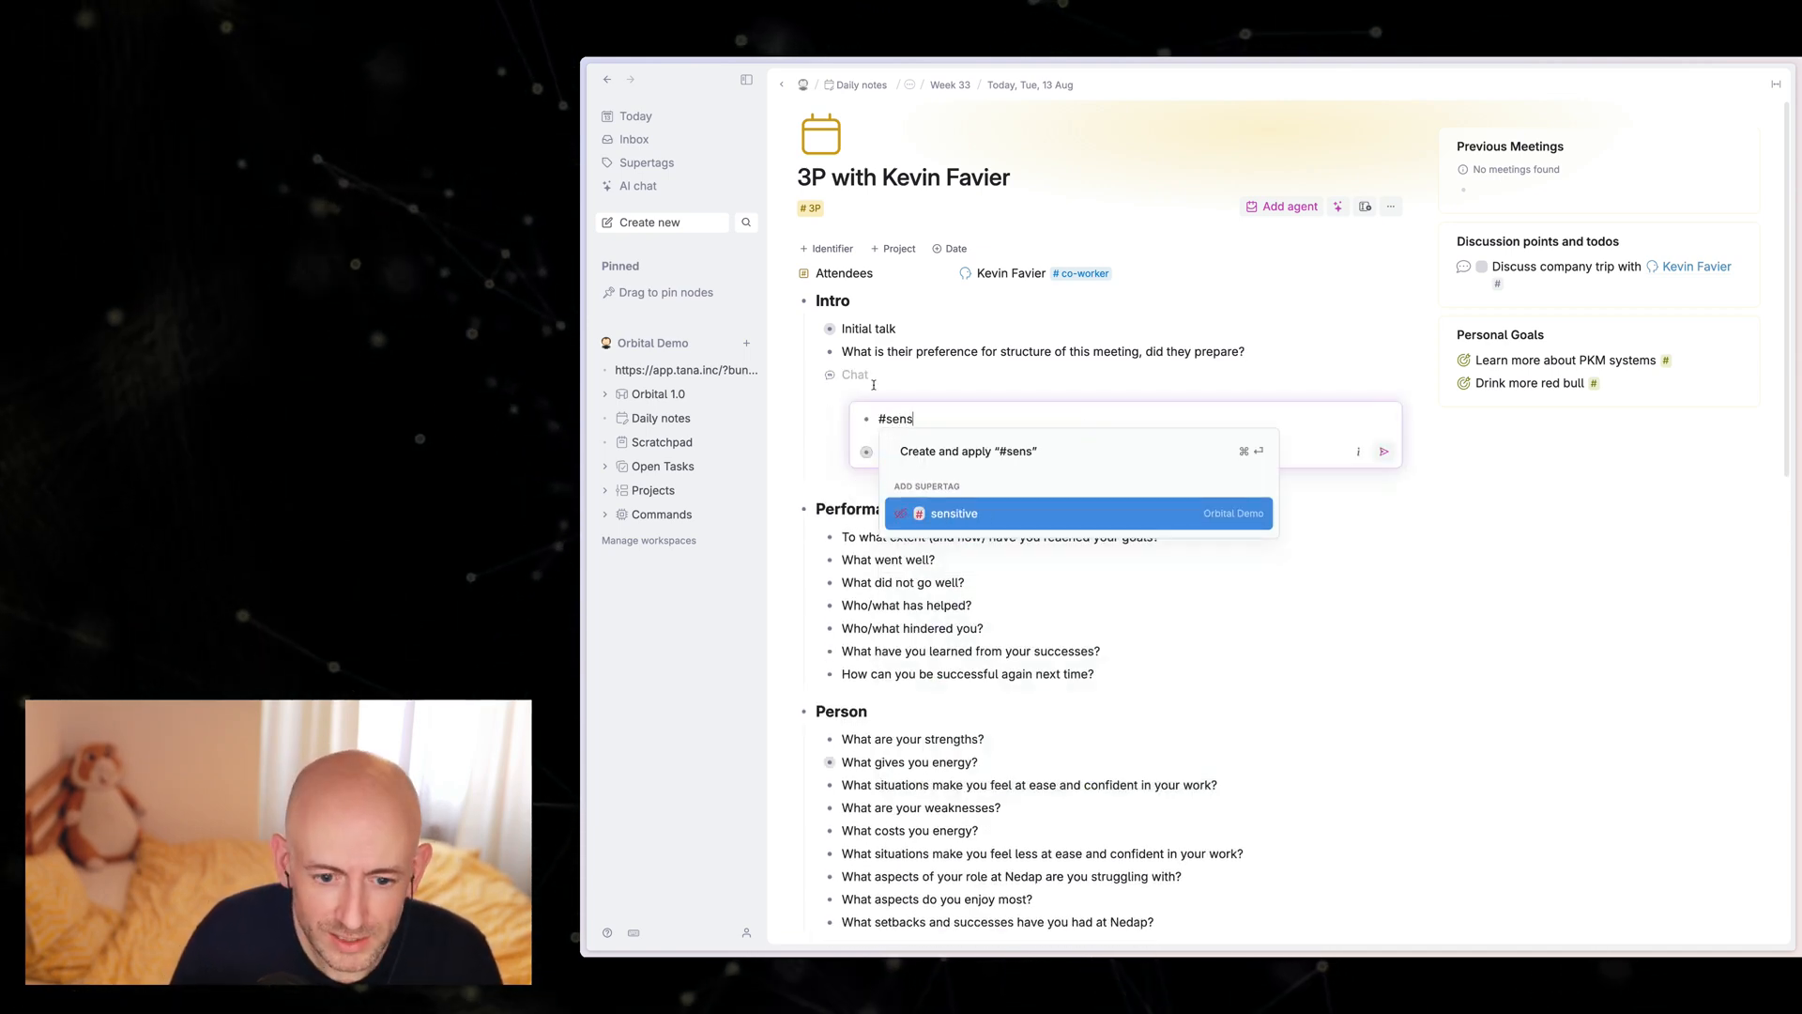
key("Return")
key("Escape")
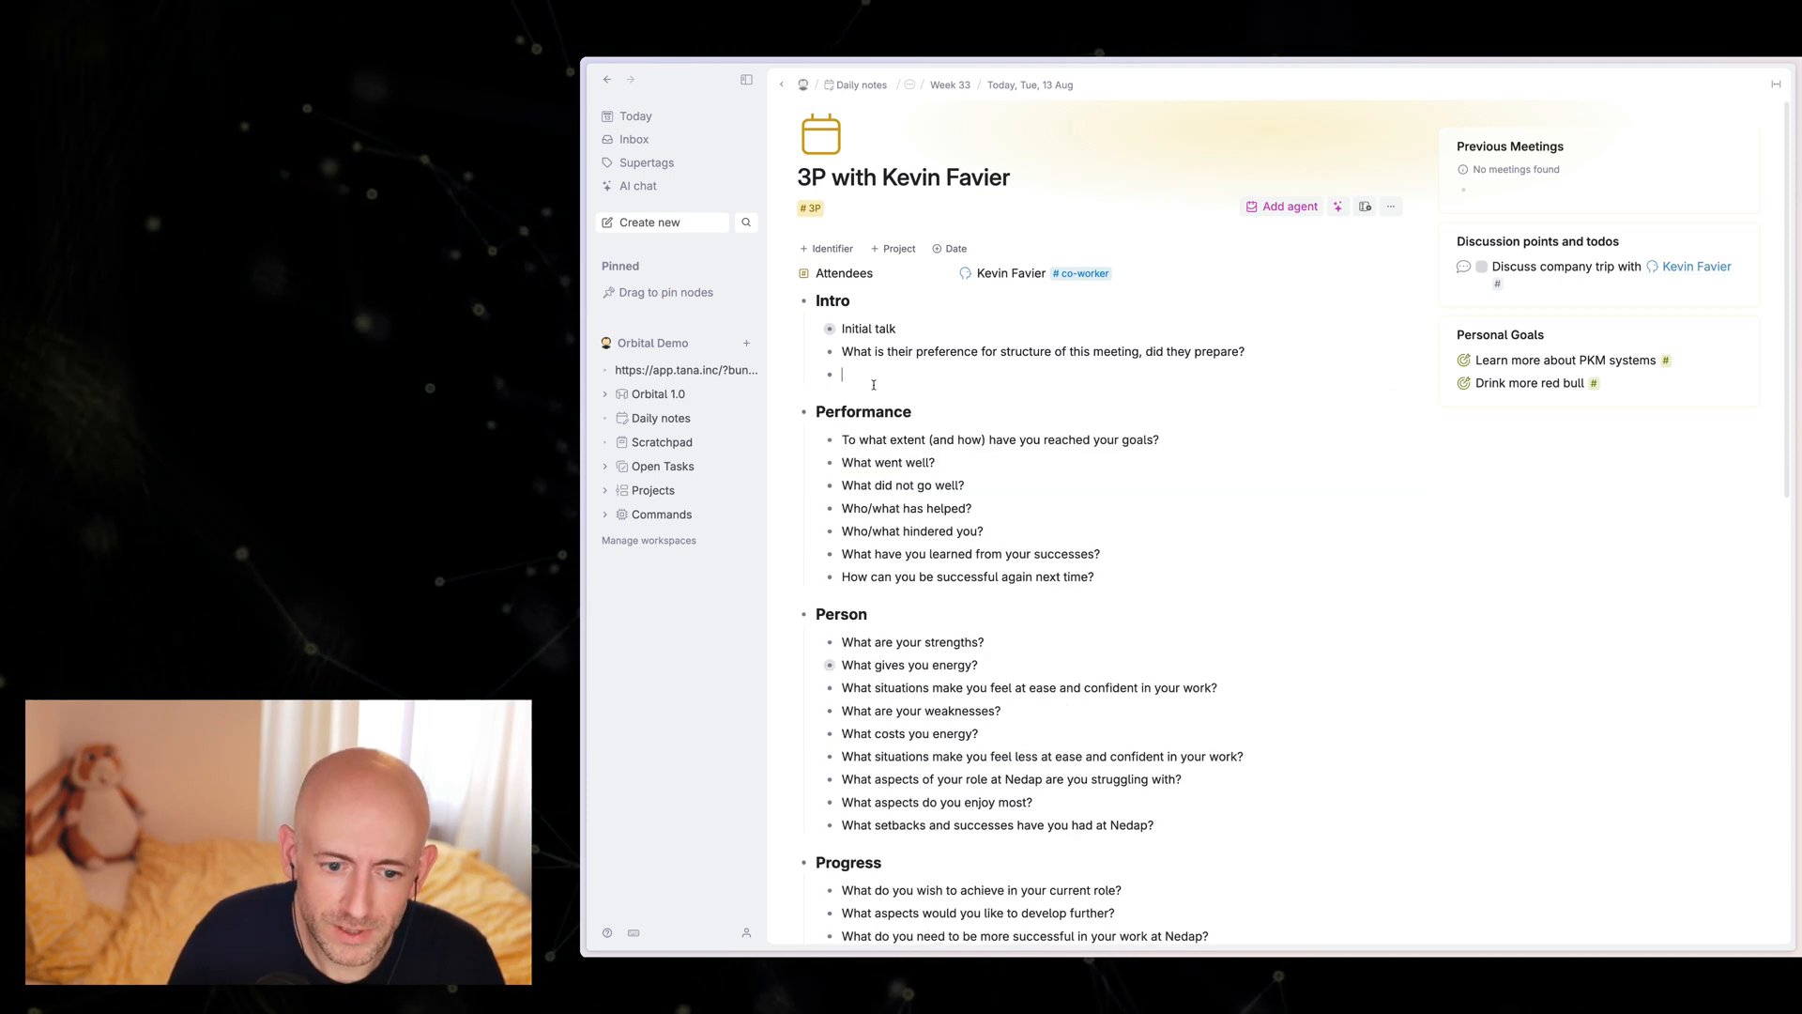
Step: Add a node below the last Intro question, tagged with the sensitive supertag and containing the placeholder text "dsfsdfds"
type("#sen")
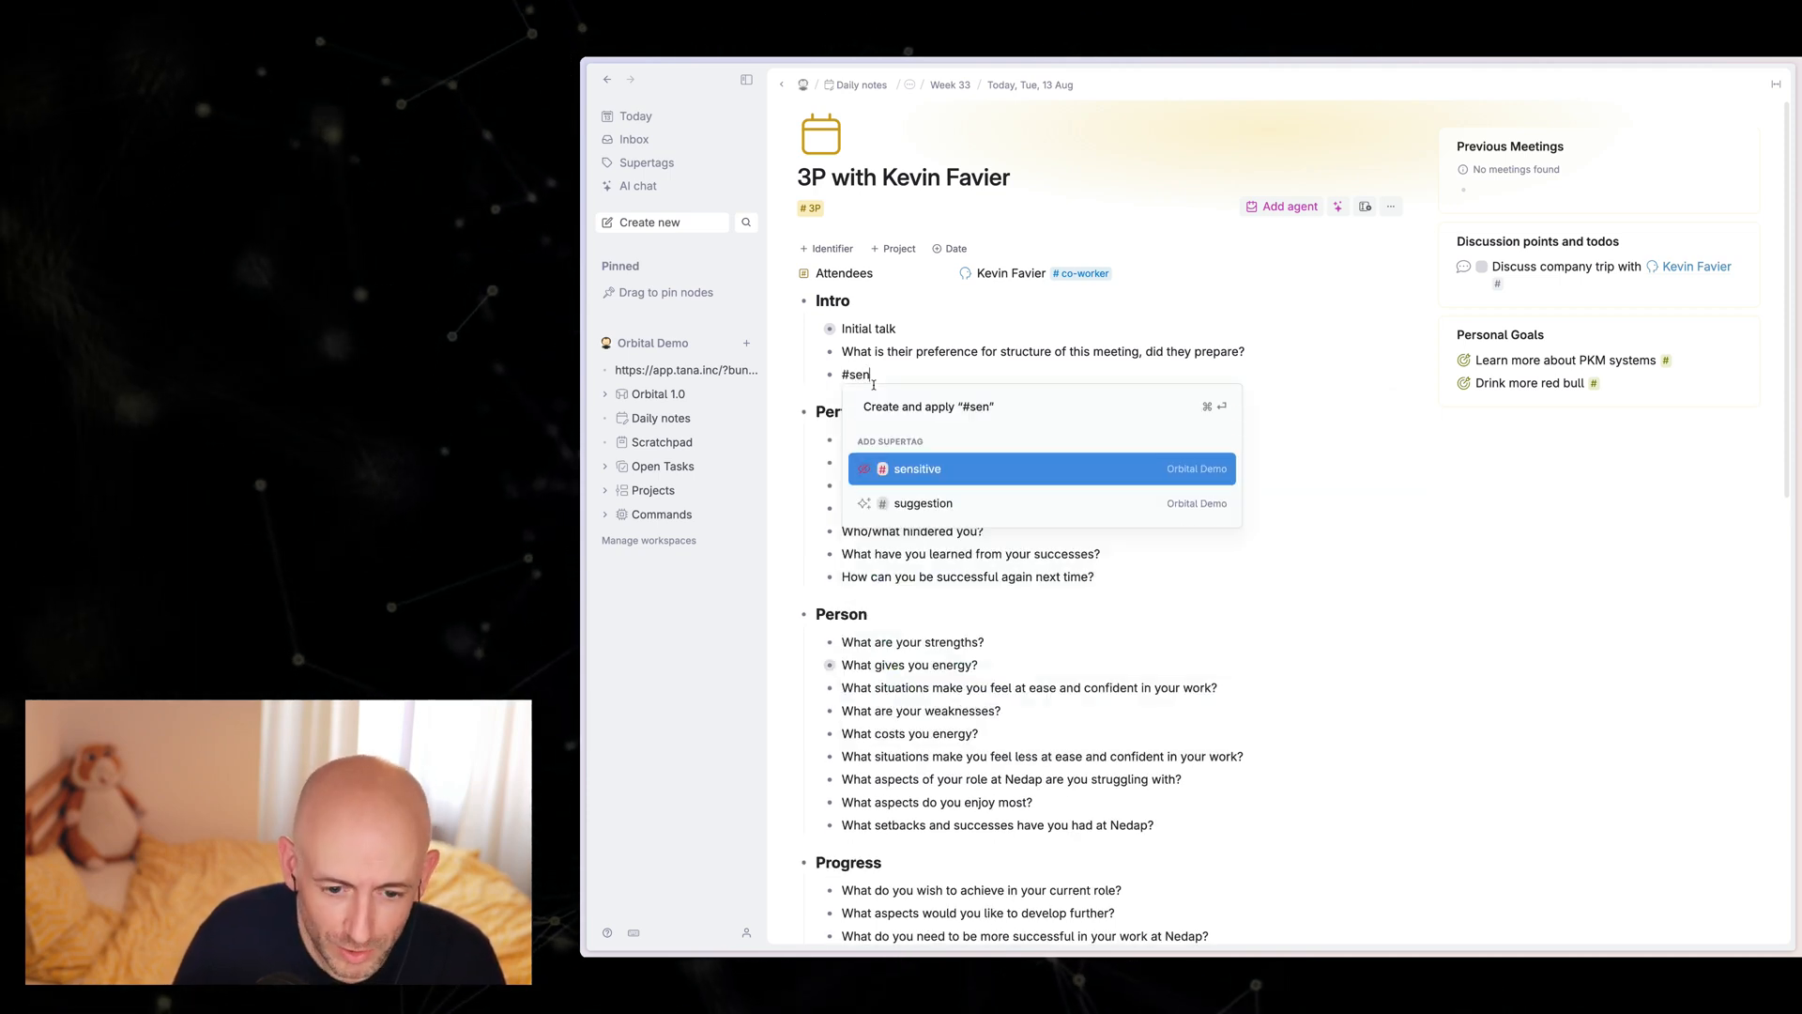
key("Return")
type("hdsfjsd")
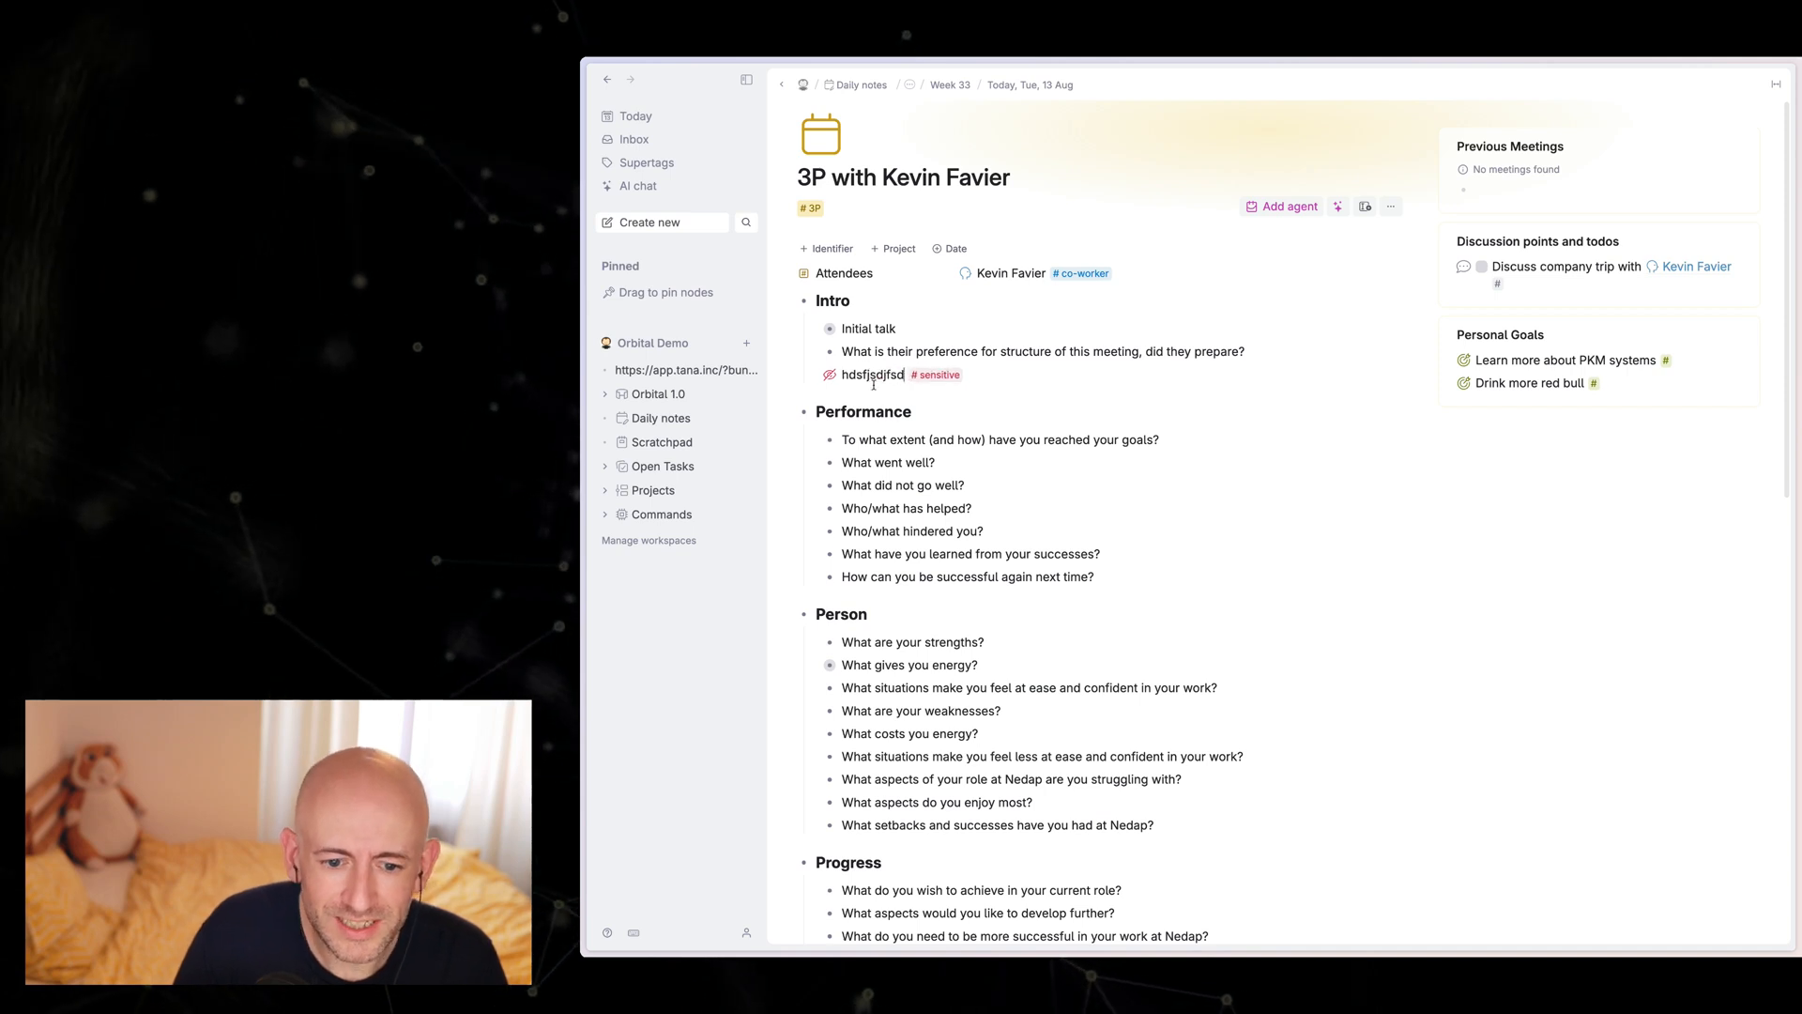
type("jfsd")
key("Return")
key("super+z")
key("super+z")
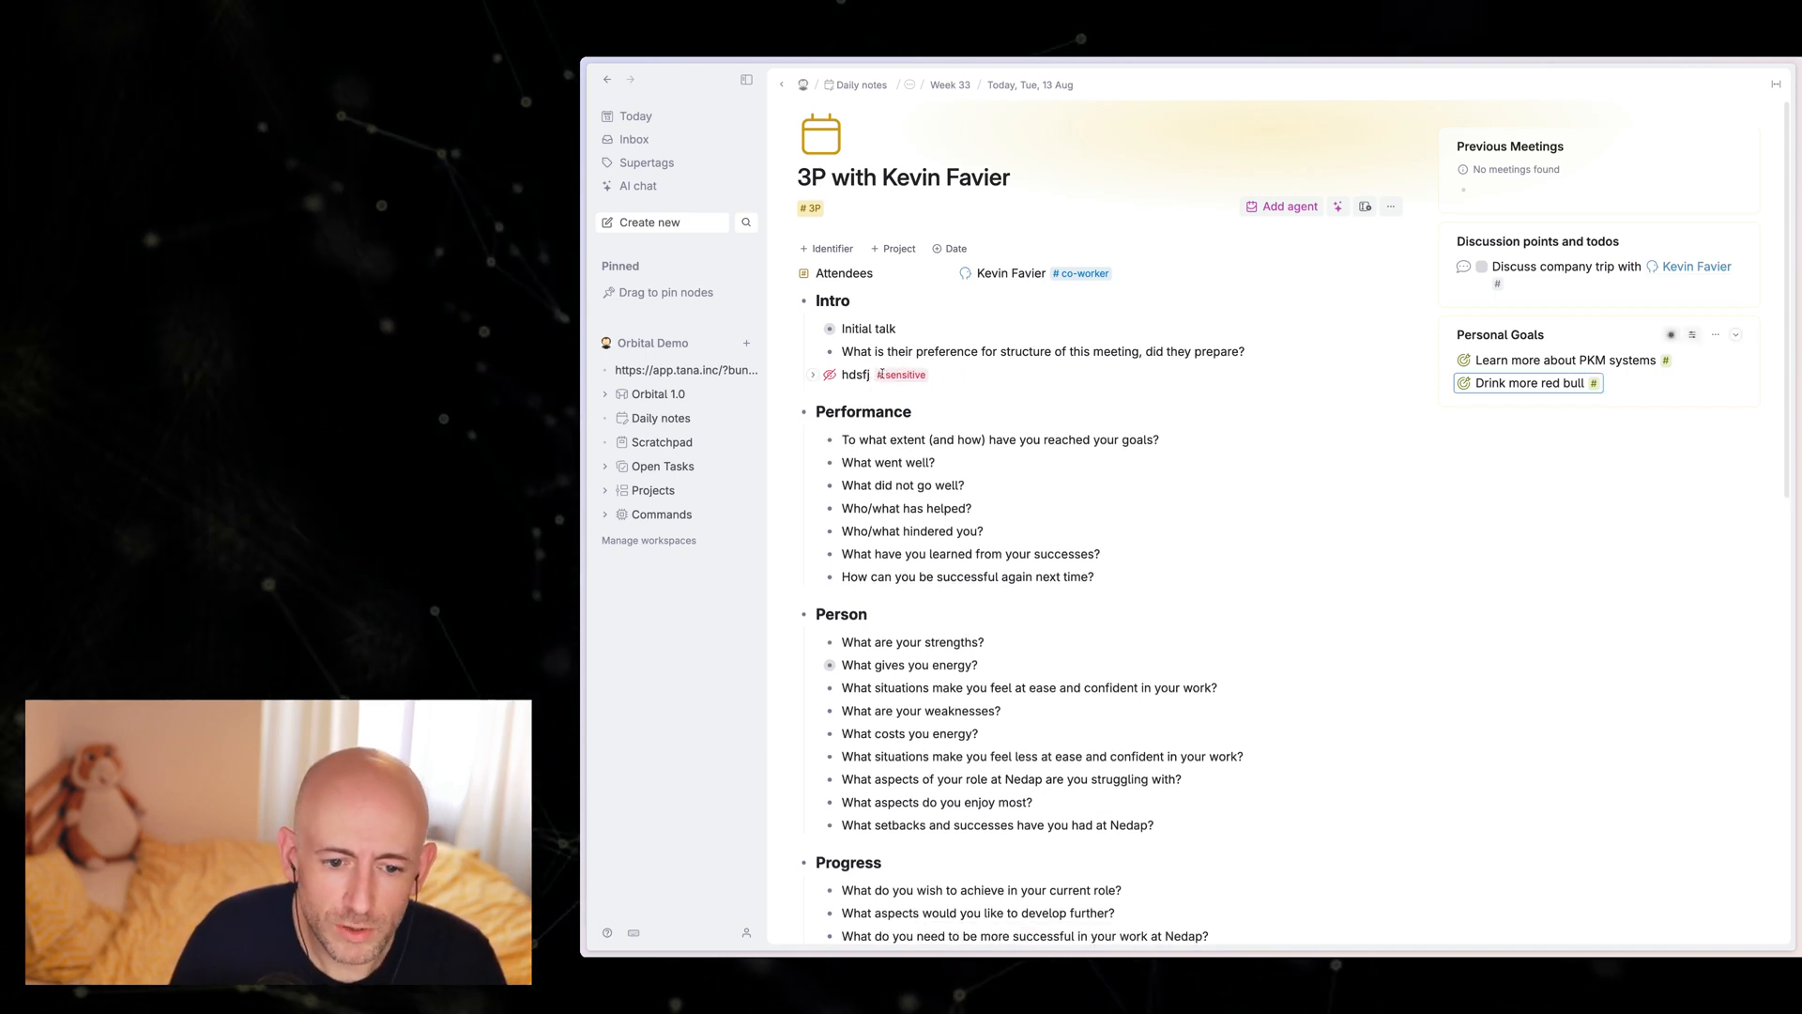
left_click(880, 381)
type("sdf")
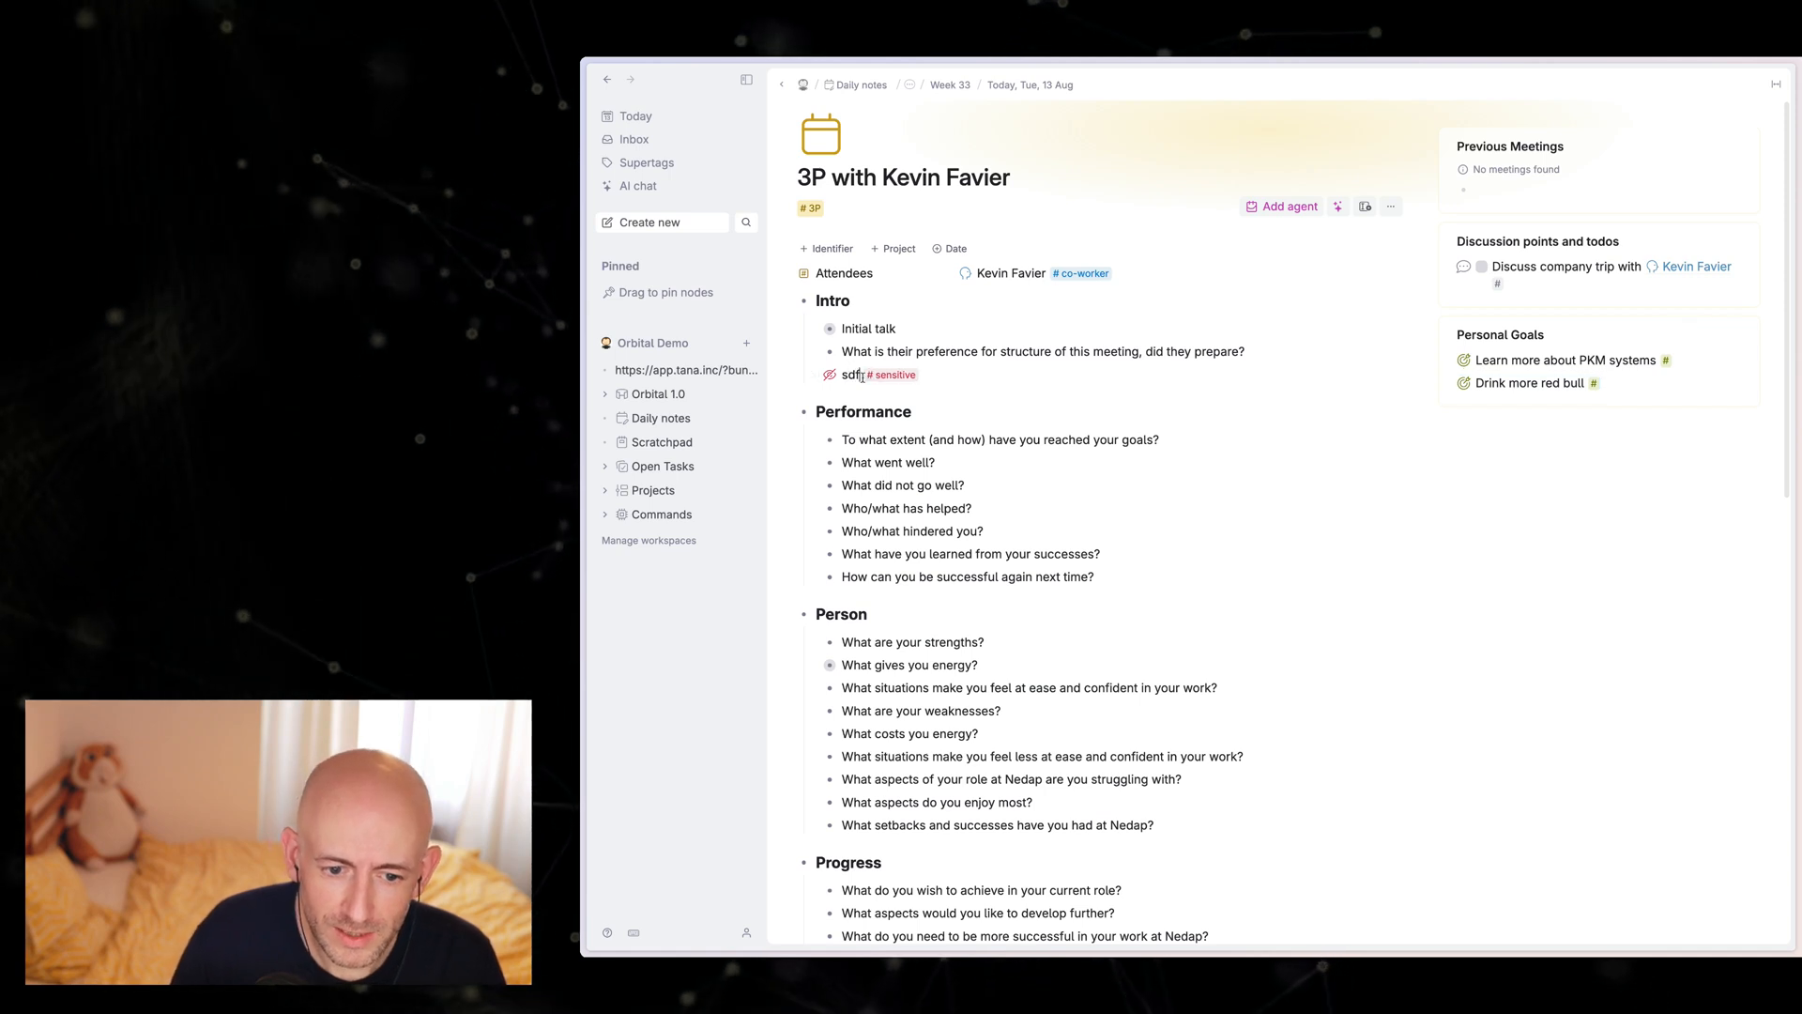
key("BackSpace")
key("BackSpace")
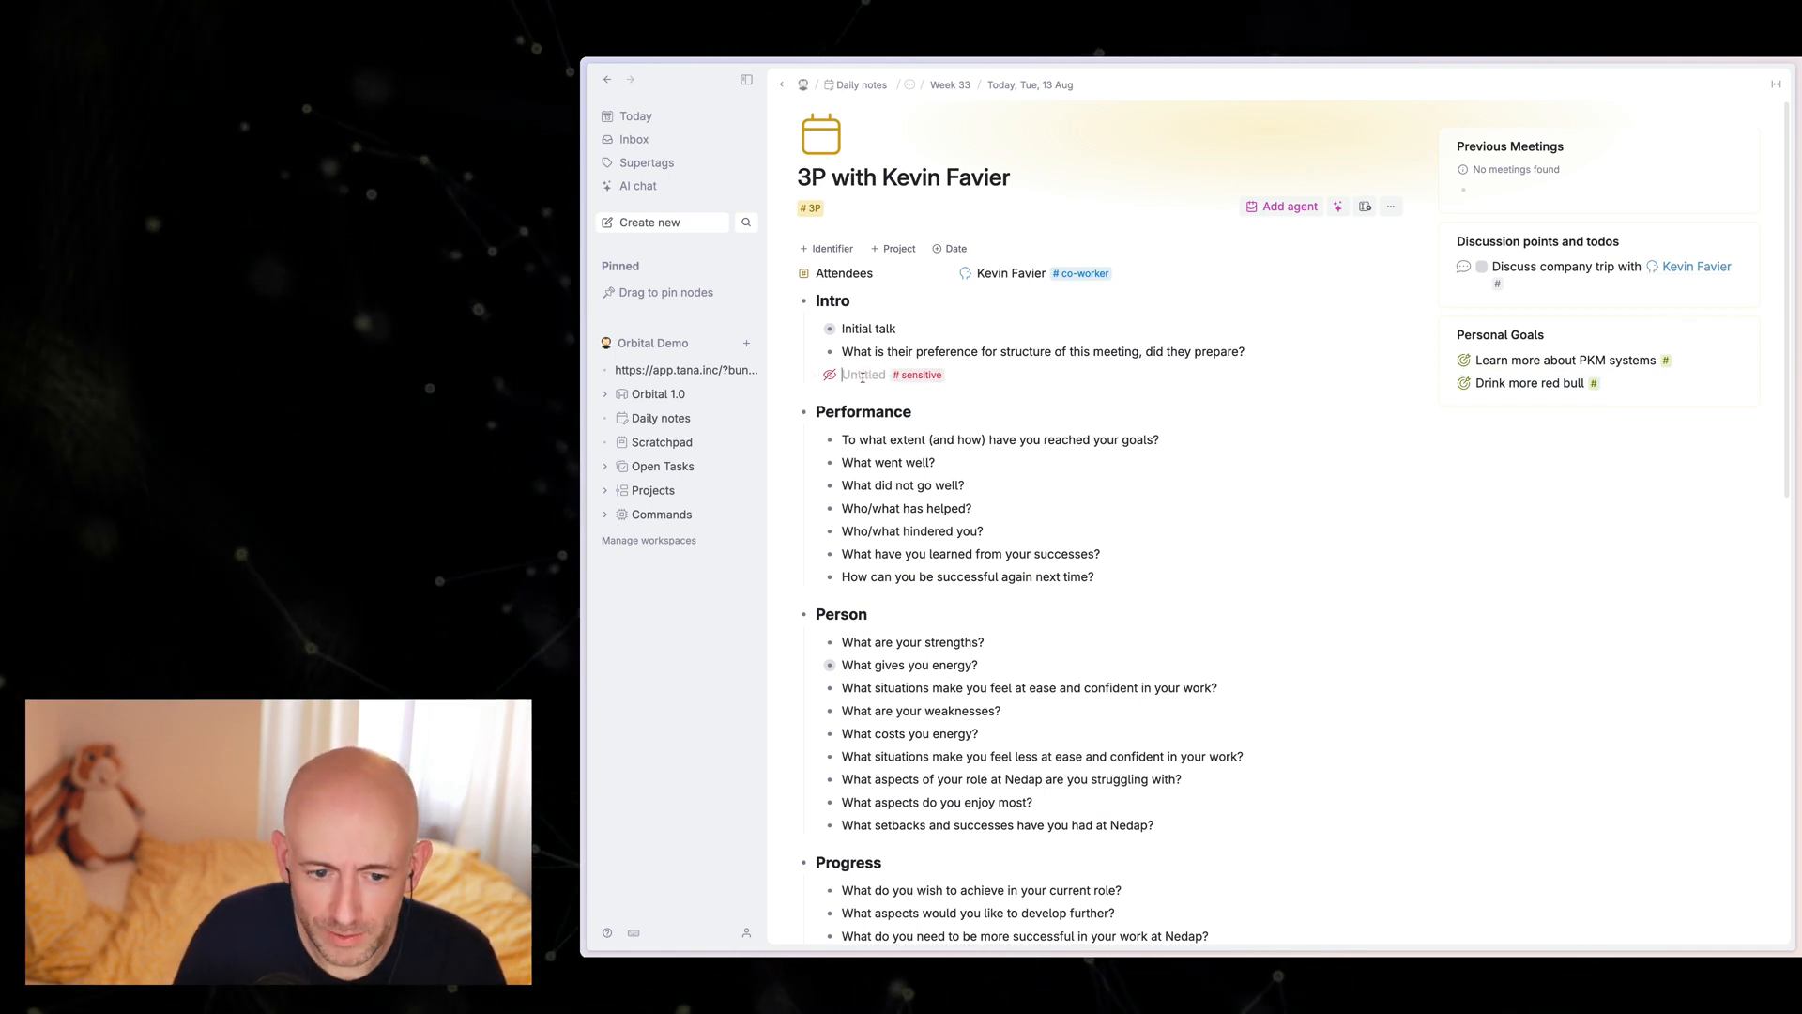
type("dsfsdfds")
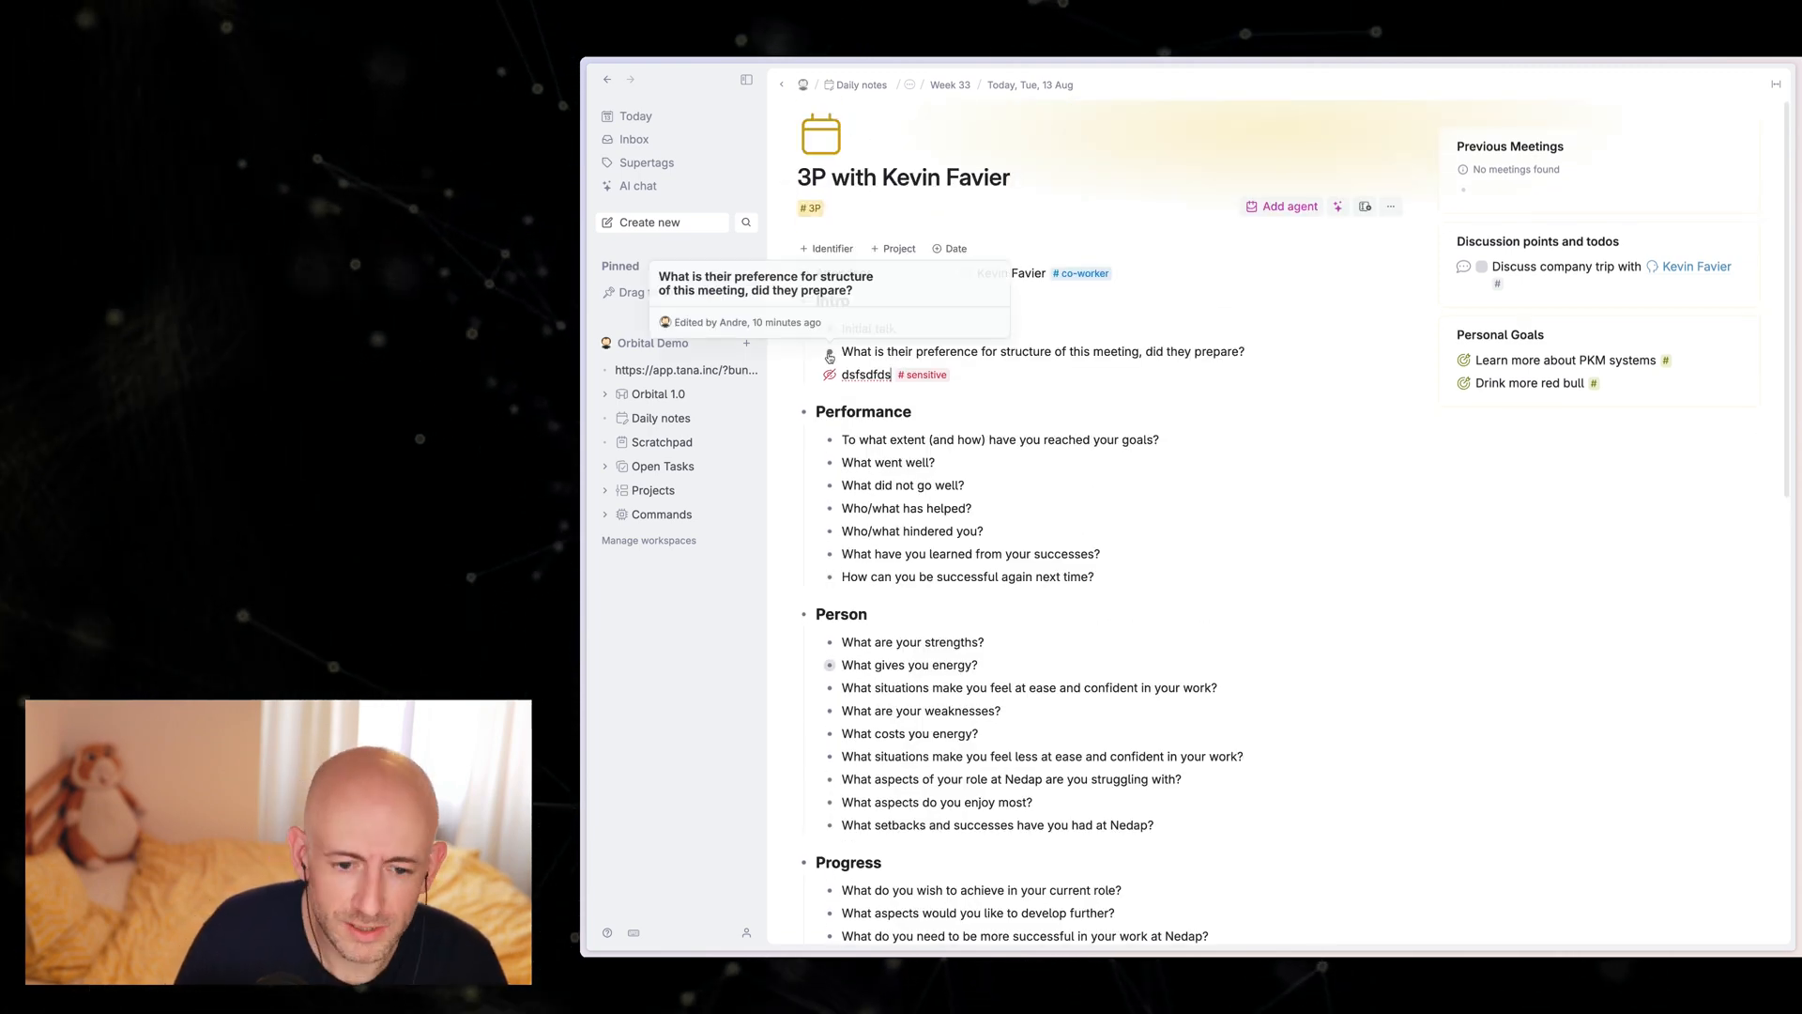
Step: Delete the sensitive-tagged placeholder node from the meeting's Intro section and return to today's daily note
key("super+shift+BackSpace")
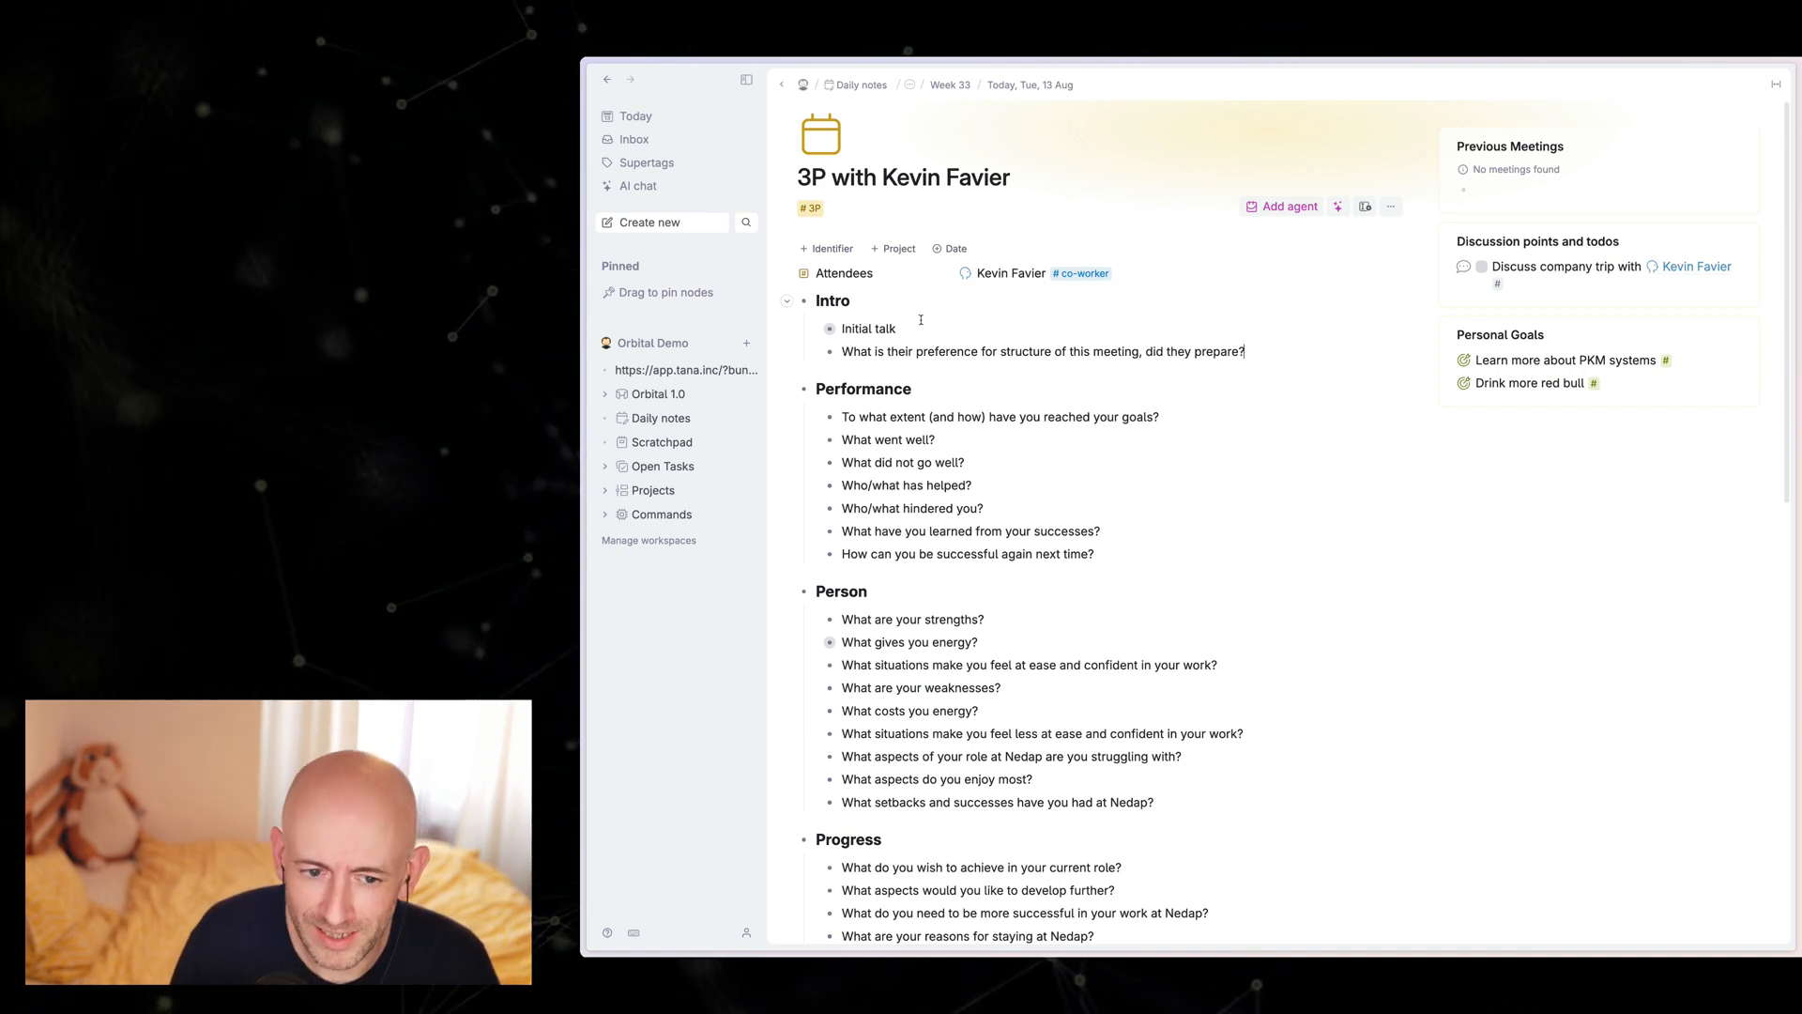
left_click(636, 116)
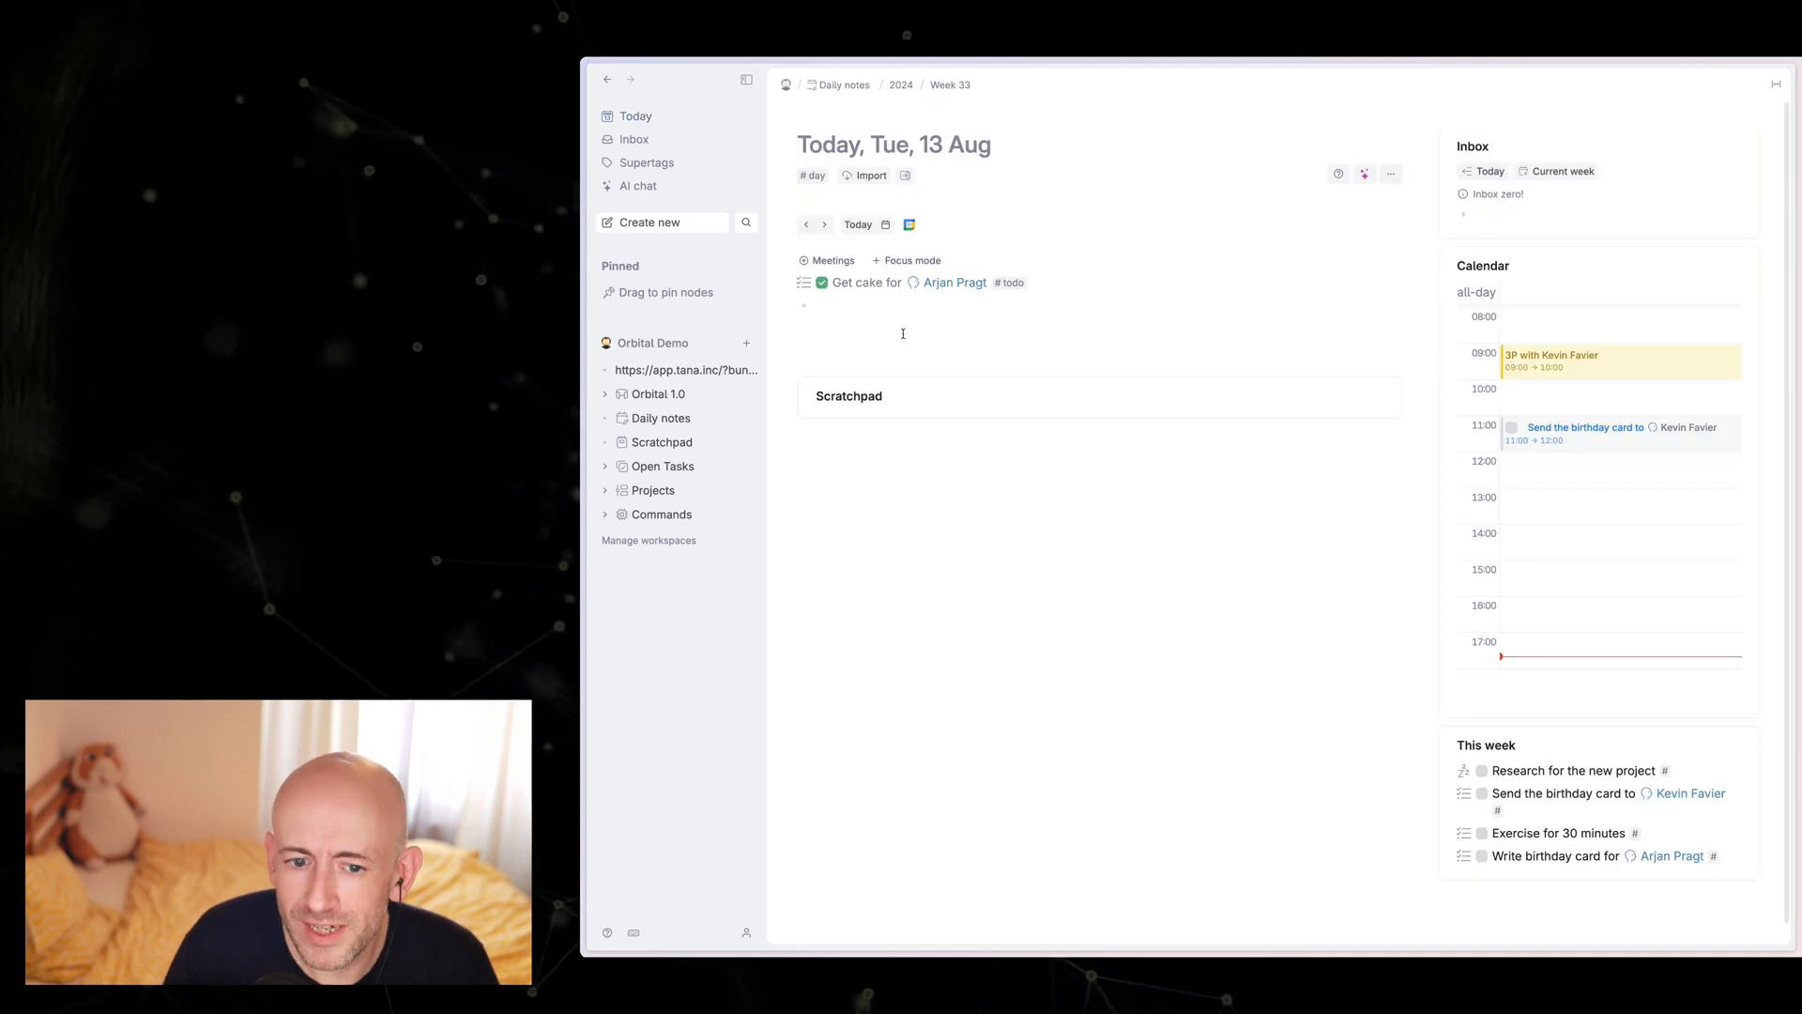